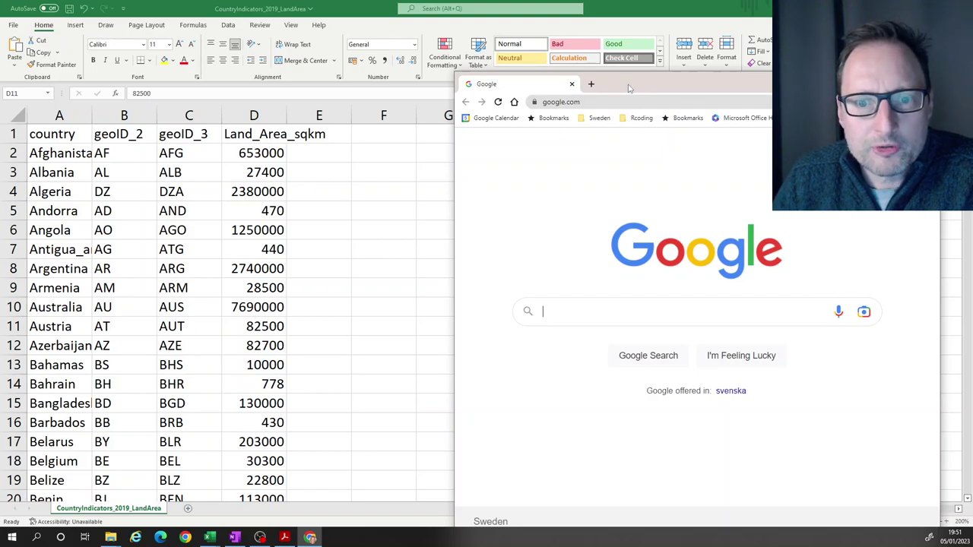
Search Google for "What large is Austria?" to check the country's land area against the sheet
left_click_drag(625, 95, 511, 81)
left_click(472, 293)
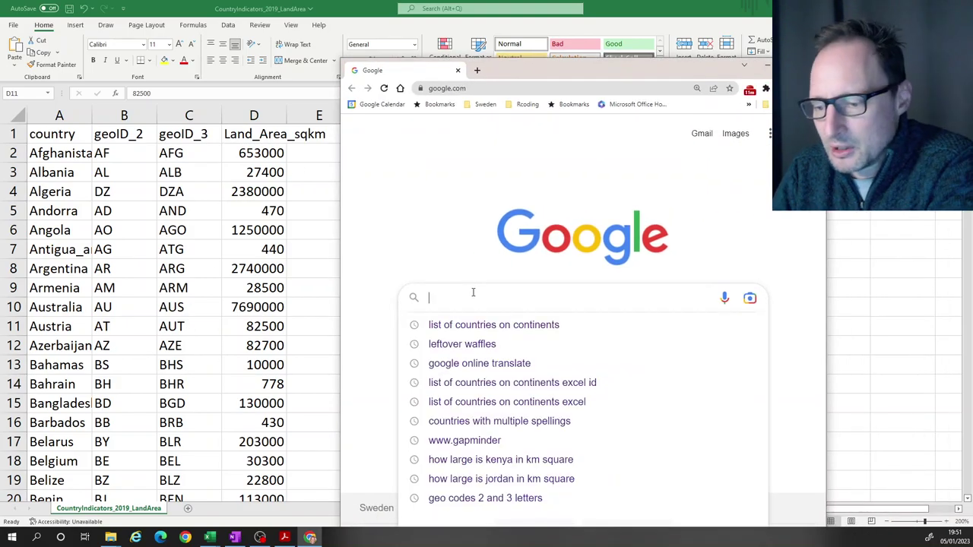
type("What")
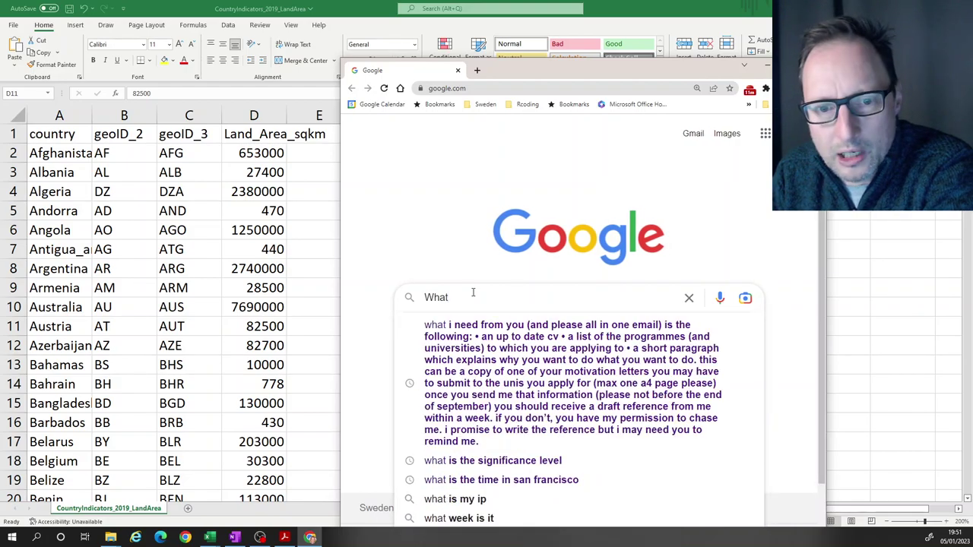
type(" lar")
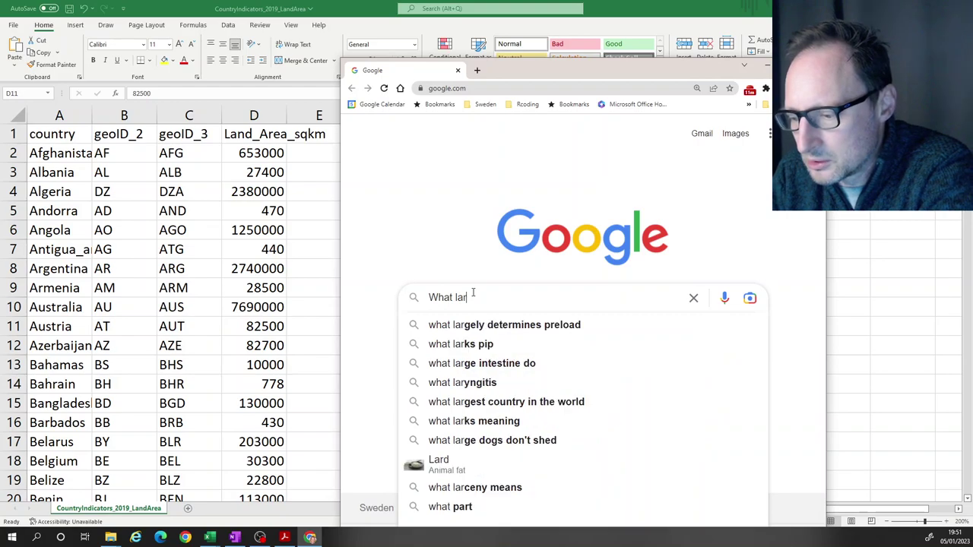
type("ge is Austr")
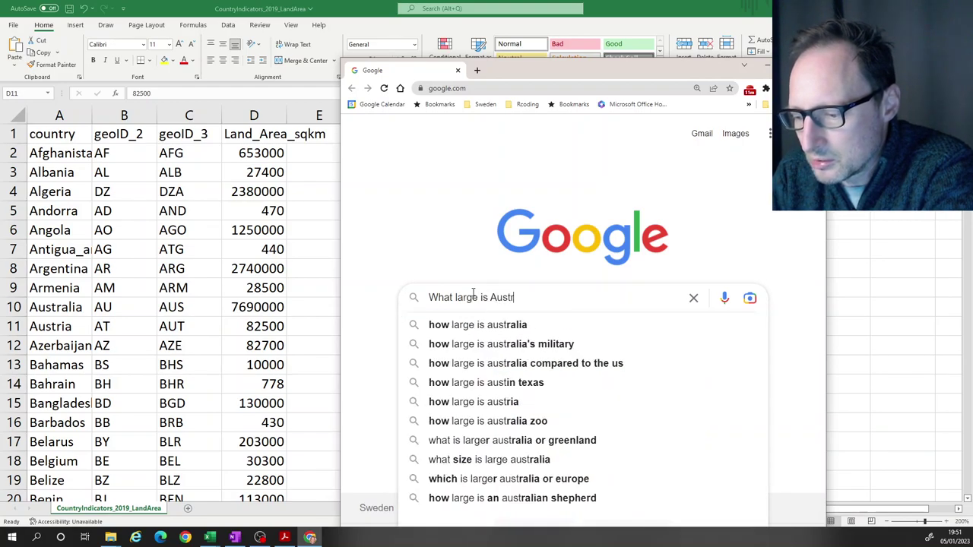
type("ia?")
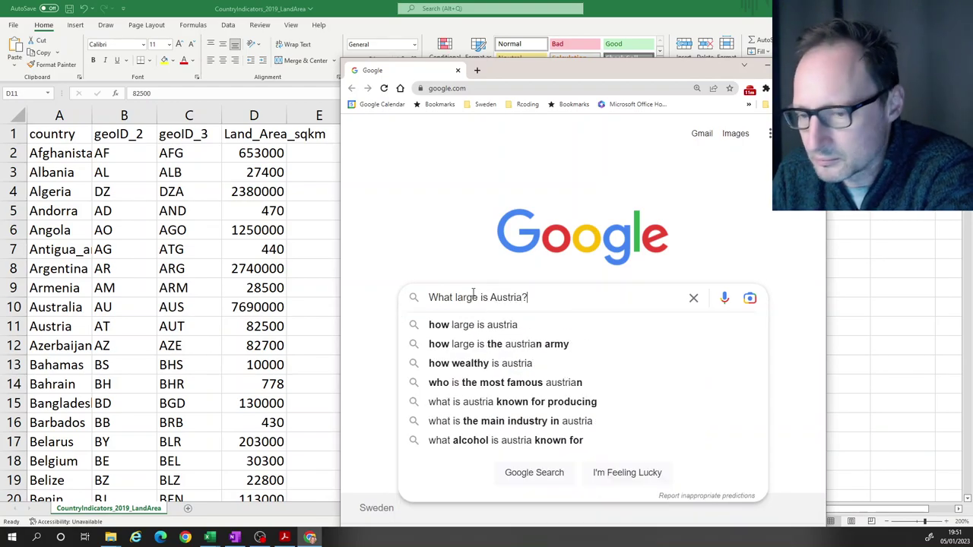
key("Return")
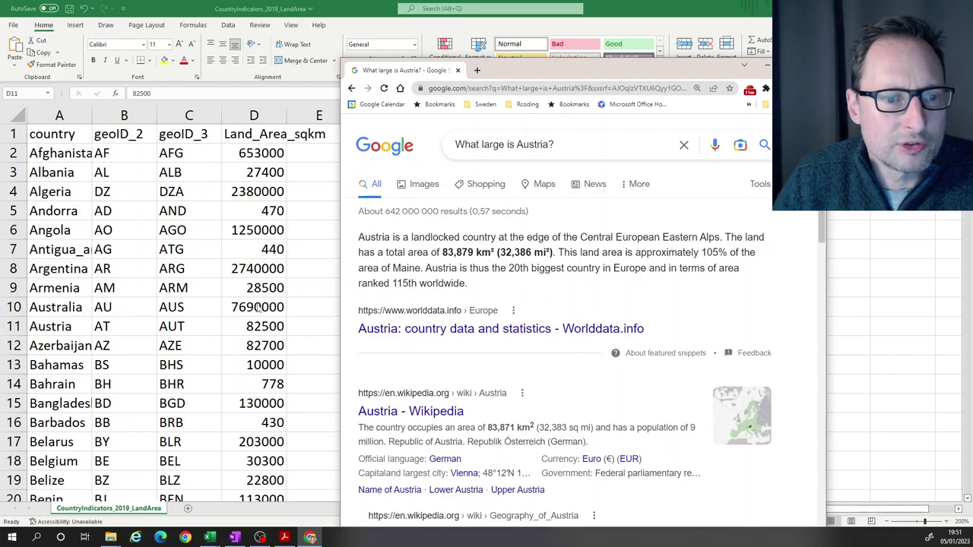
Return to the LandArea workbook and sort columns A to D by Land_Area_sqkm from smallest to largest
left_click(352, 22)
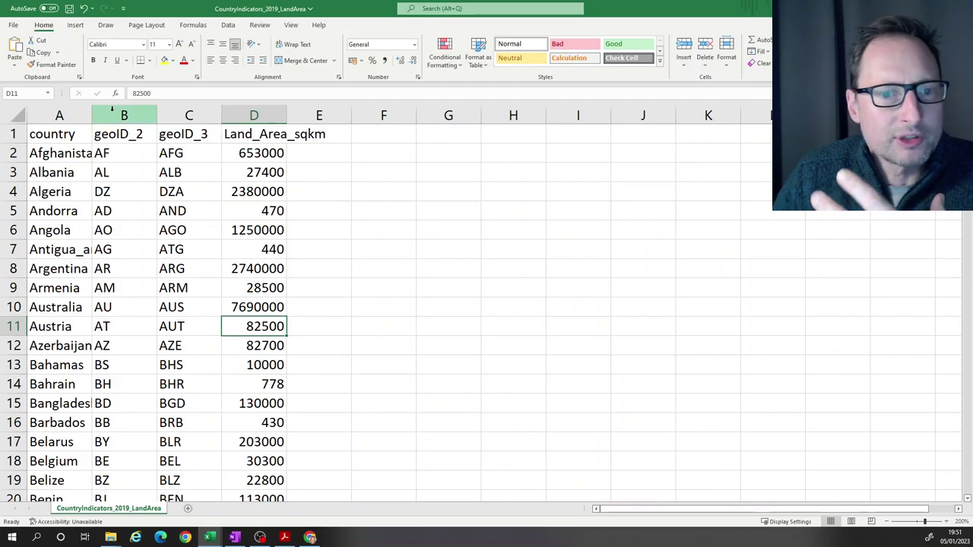
left_click_drag(81, 114, 257, 114)
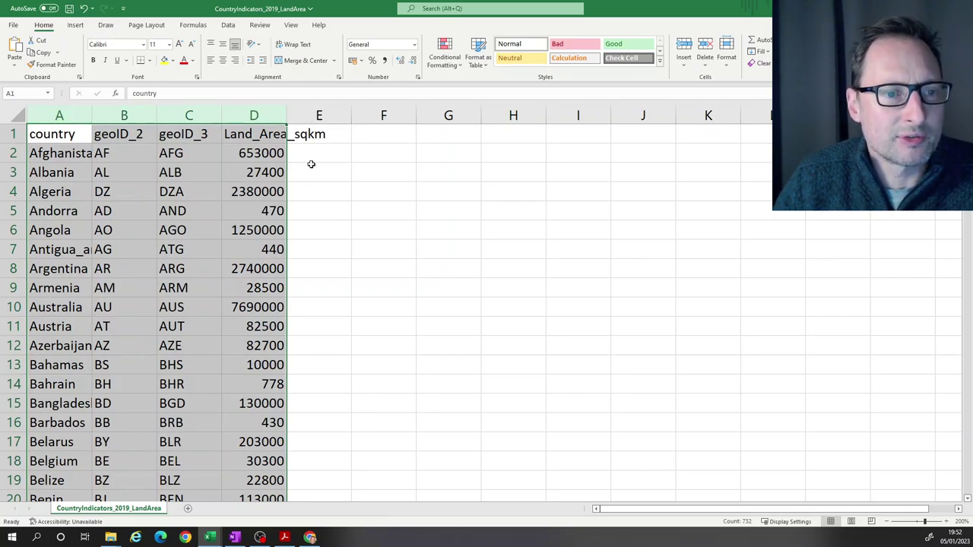
left_click_drag(61, 115, 256, 115)
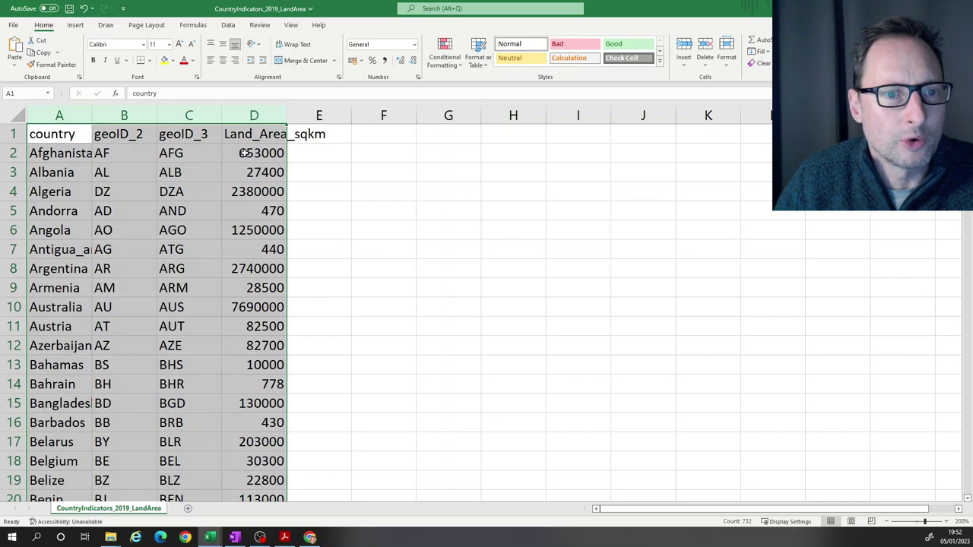
left_click(228, 24)
left_click(474, 52)
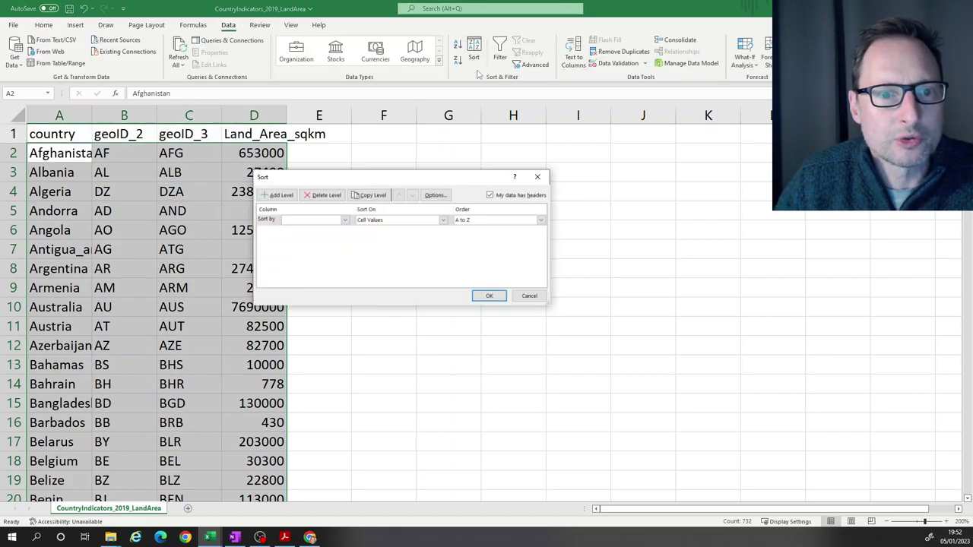
left_click(340, 224)
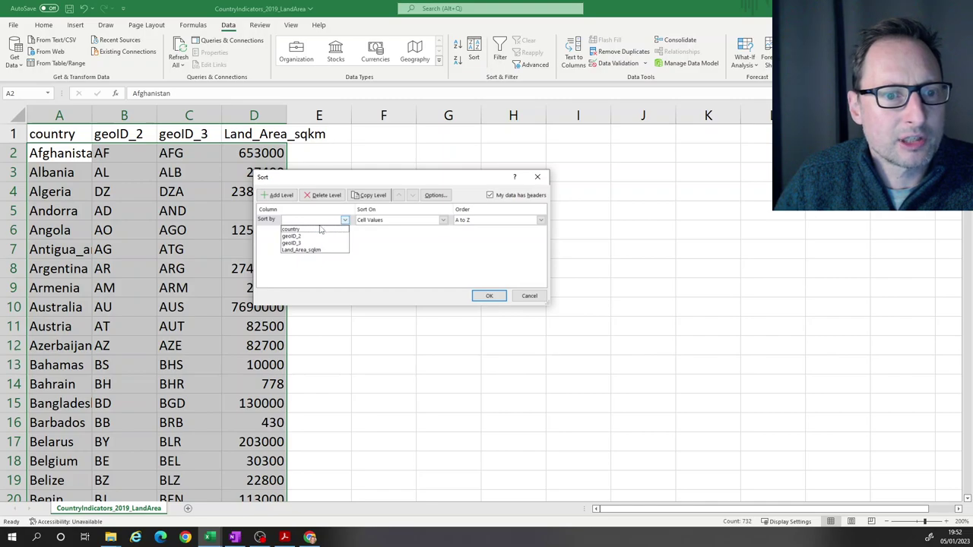
left_click(303, 249)
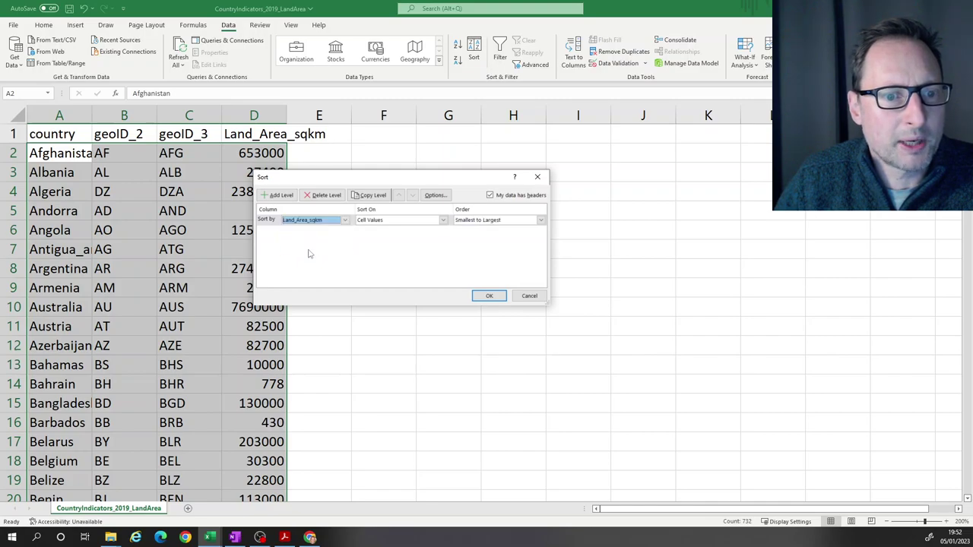
left_click(490, 297)
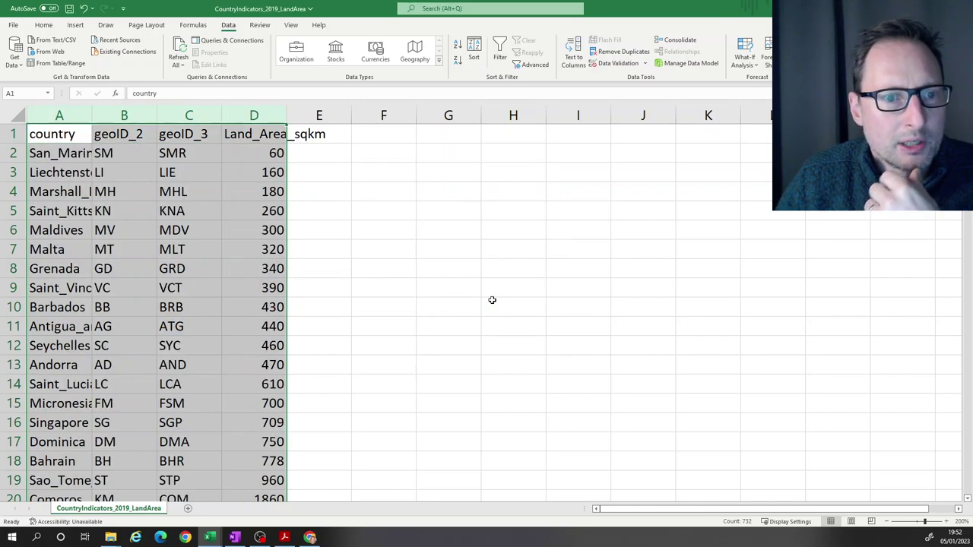
Widen the country column in the LandArea sheet to show more of the long country names
left_click(54, 156)
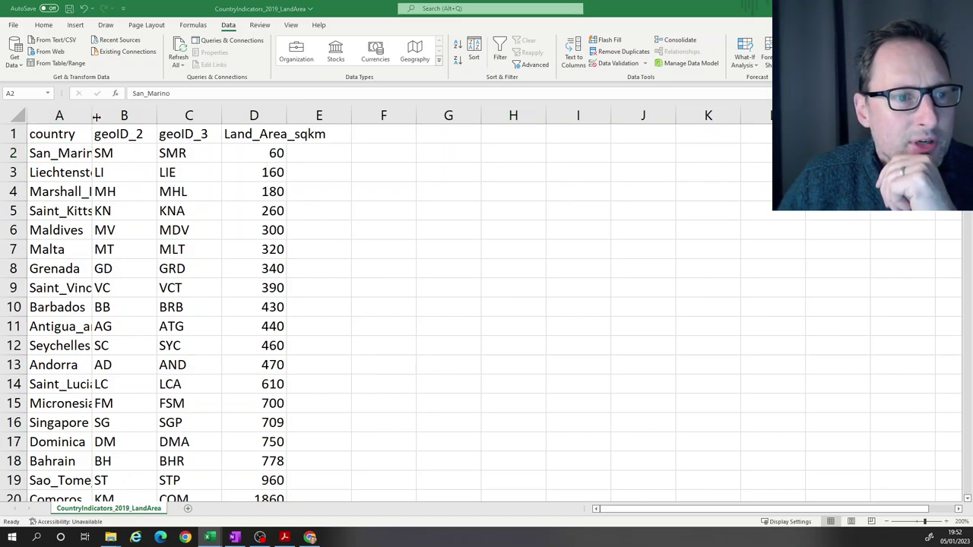
left_click_drag(97, 116, 135, 117)
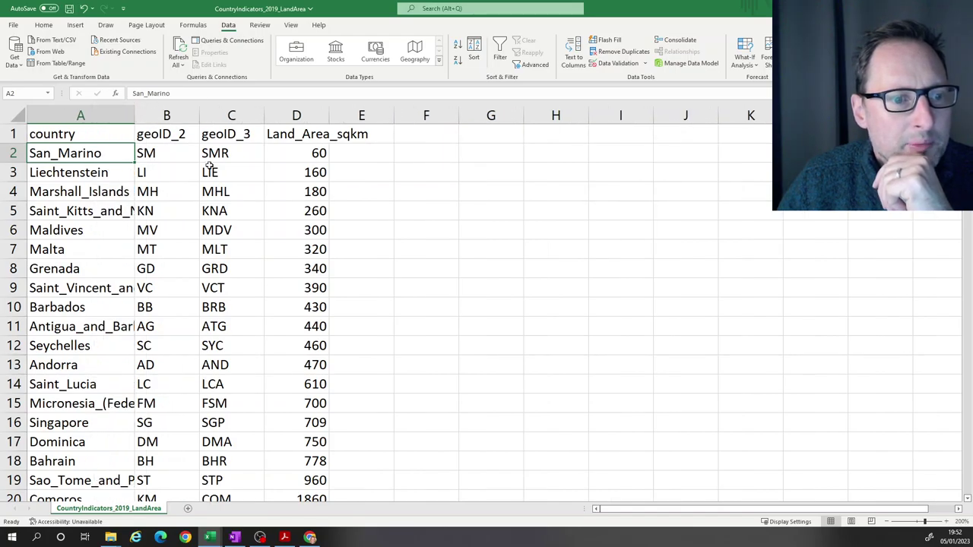
scroll(291, 254, "down", 20)
scroll(304, 365, "down", 20)
scroll(304, 365, "up", 7)
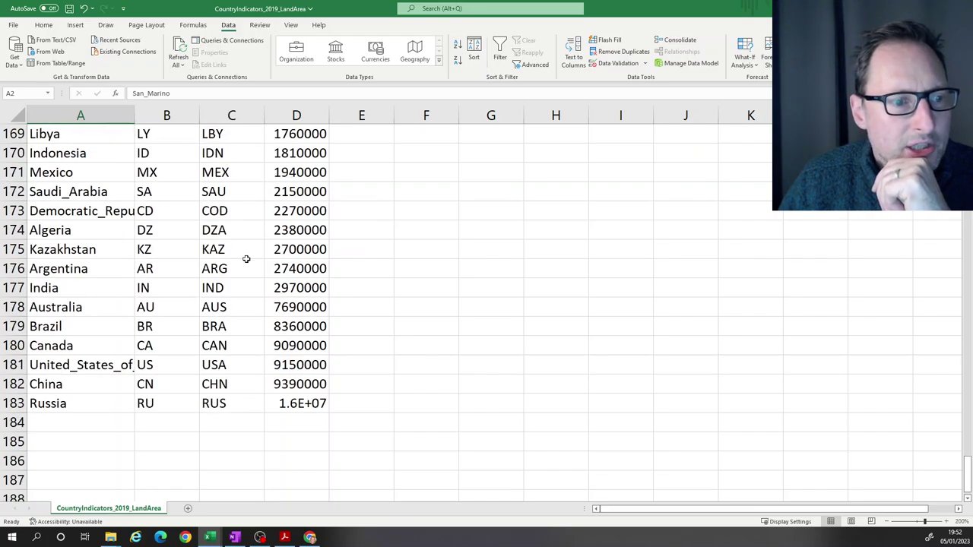
left_click(138, 191)
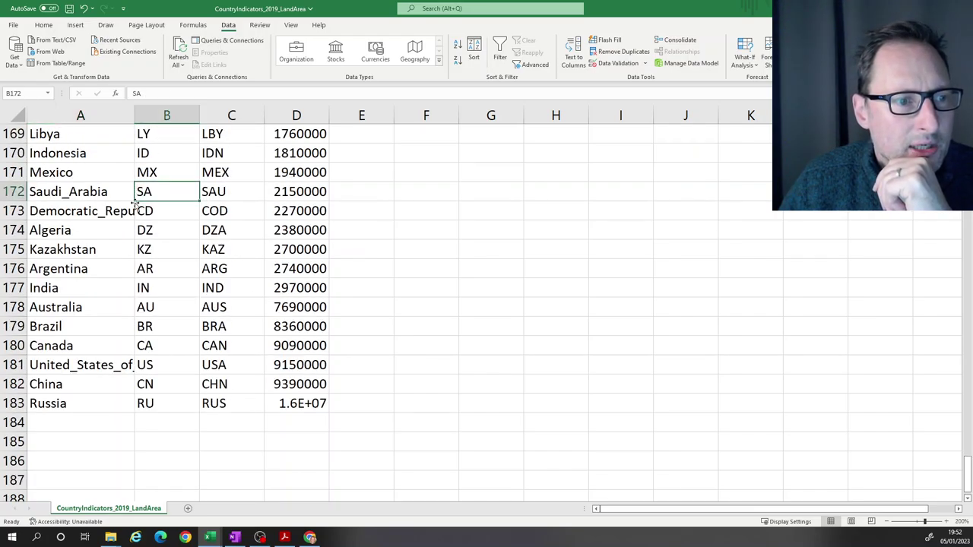
scroll(135, 202, "up", 4)
scroll(136, 201, "up", 2)
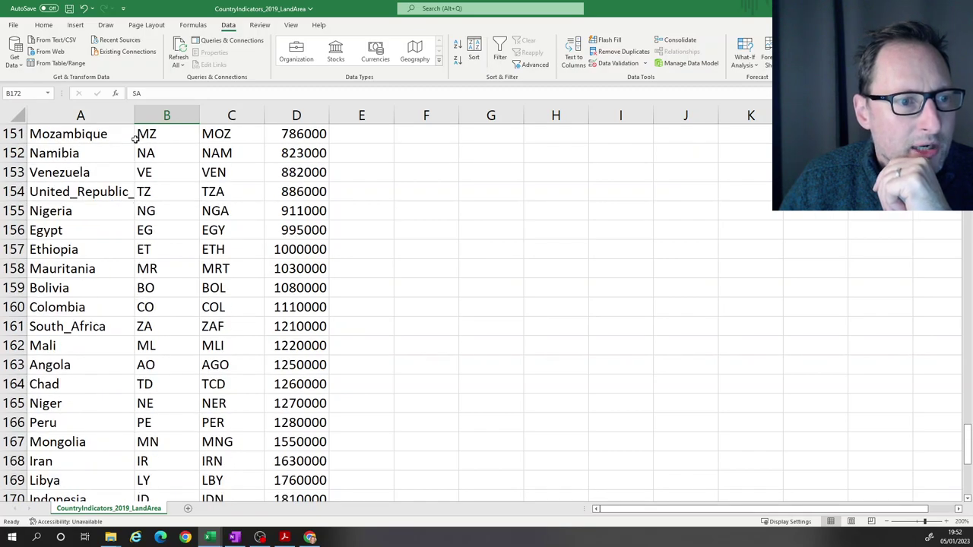
left_click_drag(136, 117, 150, 117)
Review the sorted land areas across the whole list, from the largest countries back to the smallest
scroll(326, 199, "up", 2)
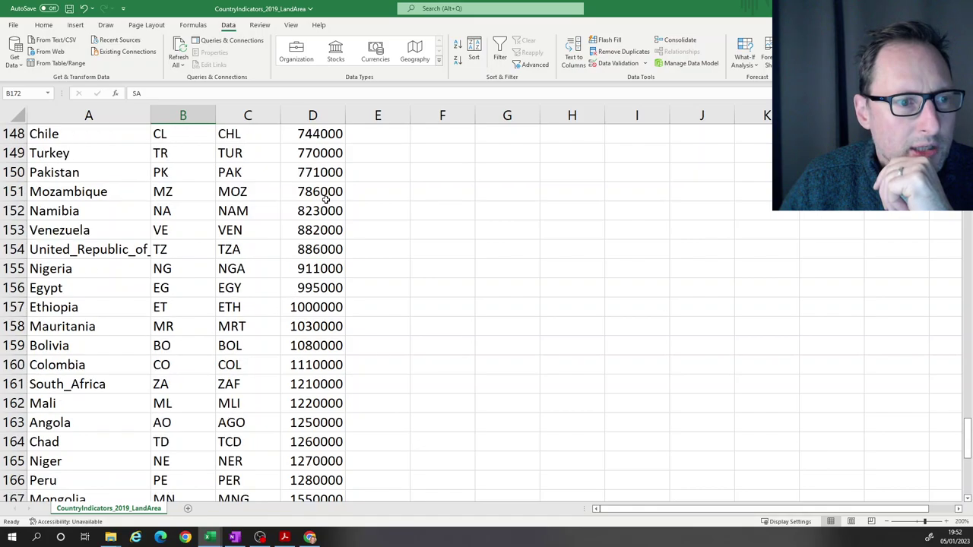
scroll(326, 202, "up", 3)
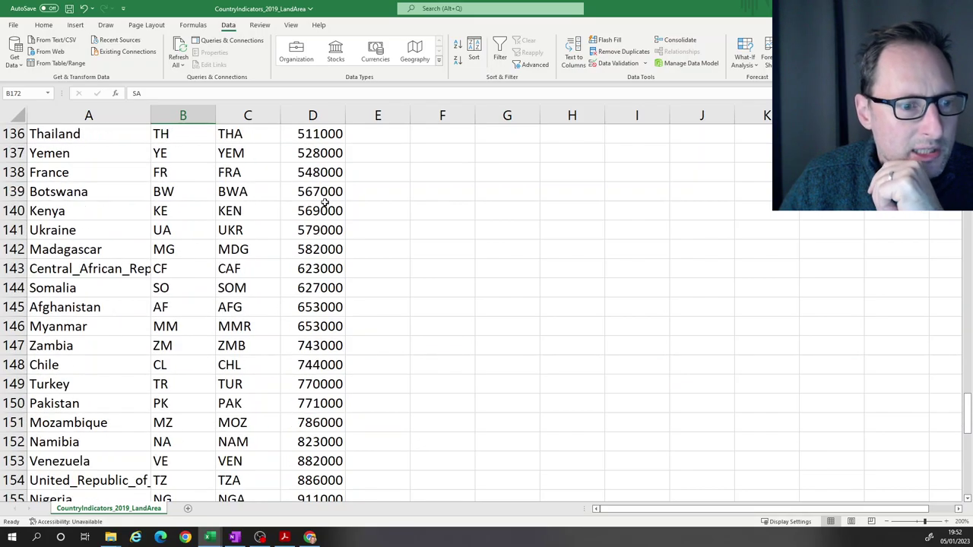
scroll(325, 202, "down", 11)
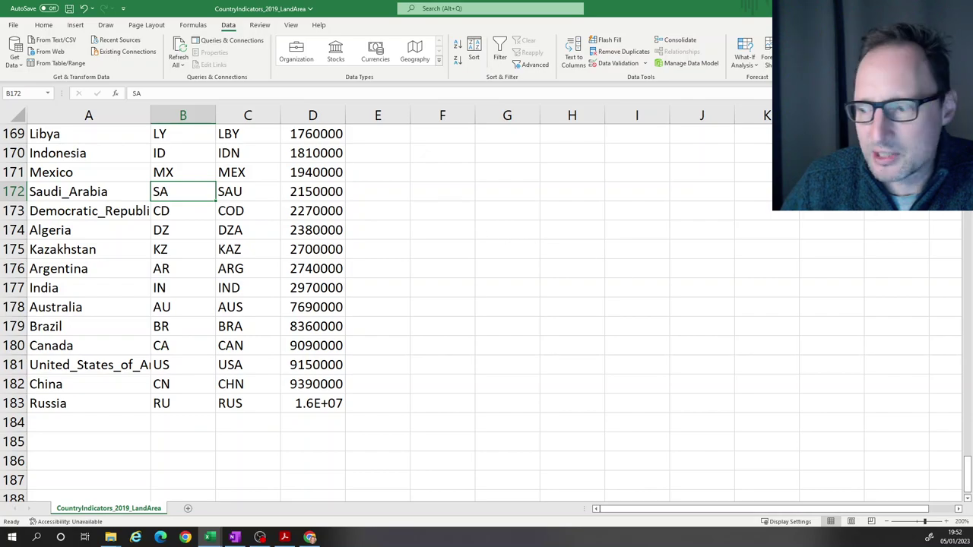
scroll(380, 304, "down", 1)
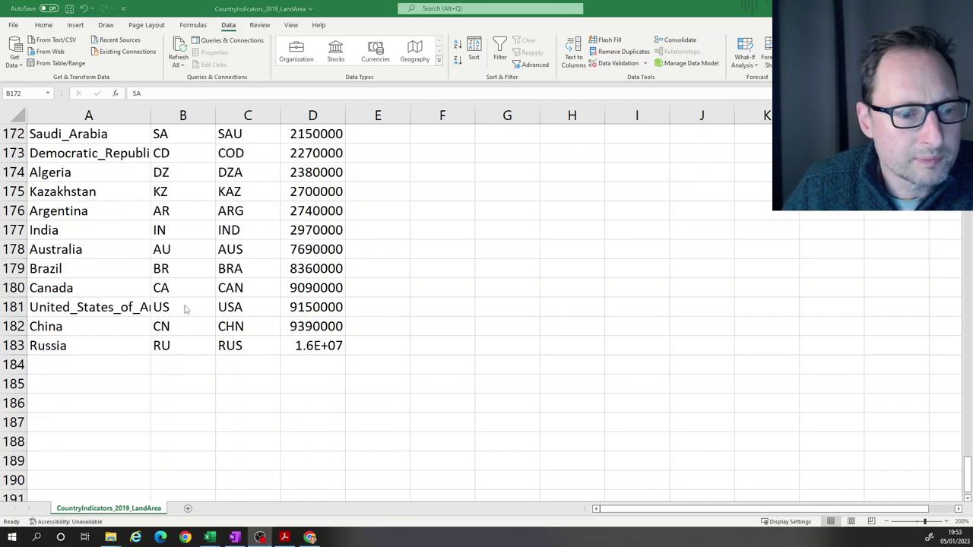
scroll(186, 304, "up", 20)
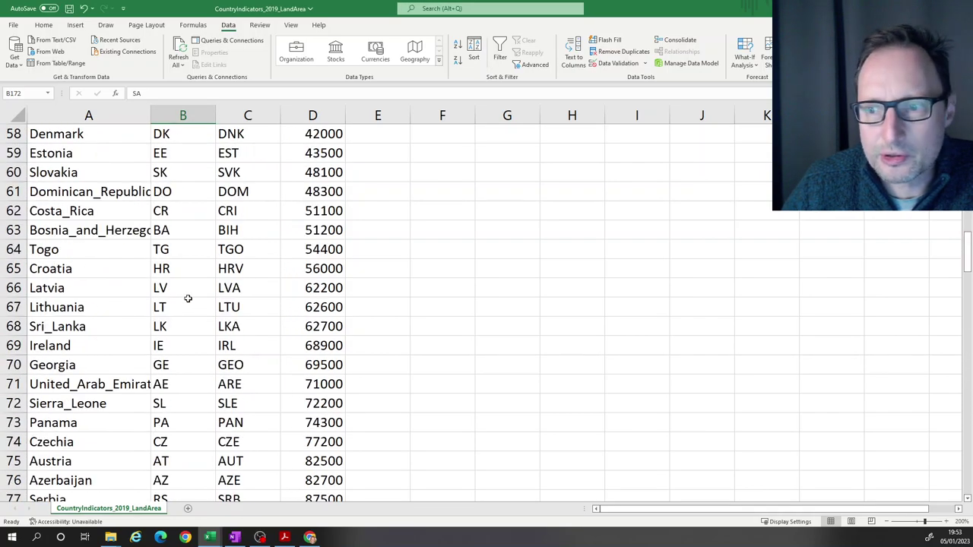
left_click_drag(967, 248, 963, 207)
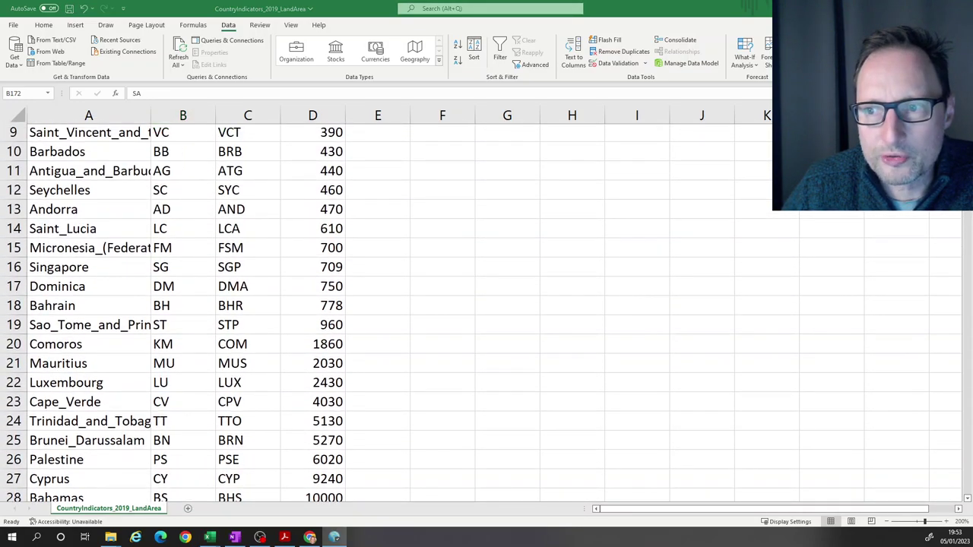
scroll(959, 330, "down", 20)
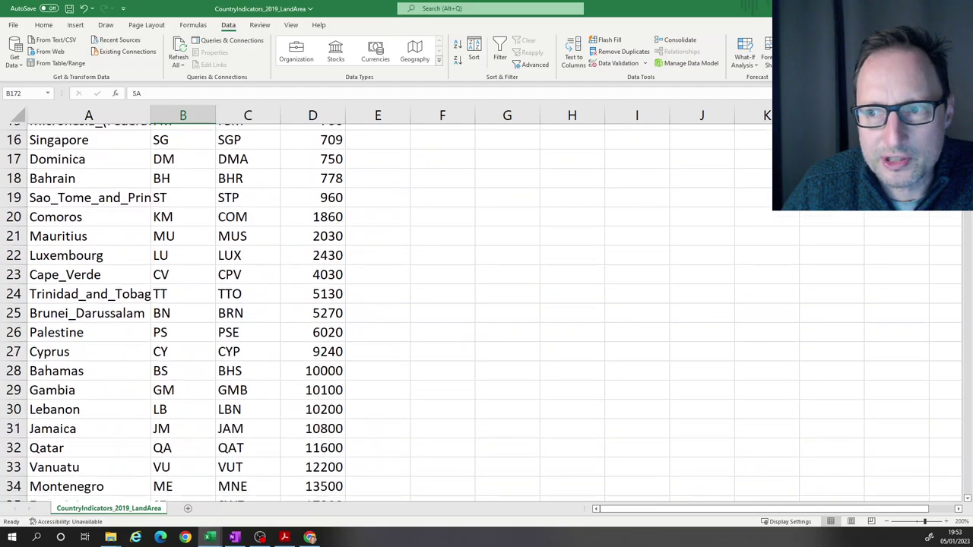
scroll(960, 331, "down", 20)
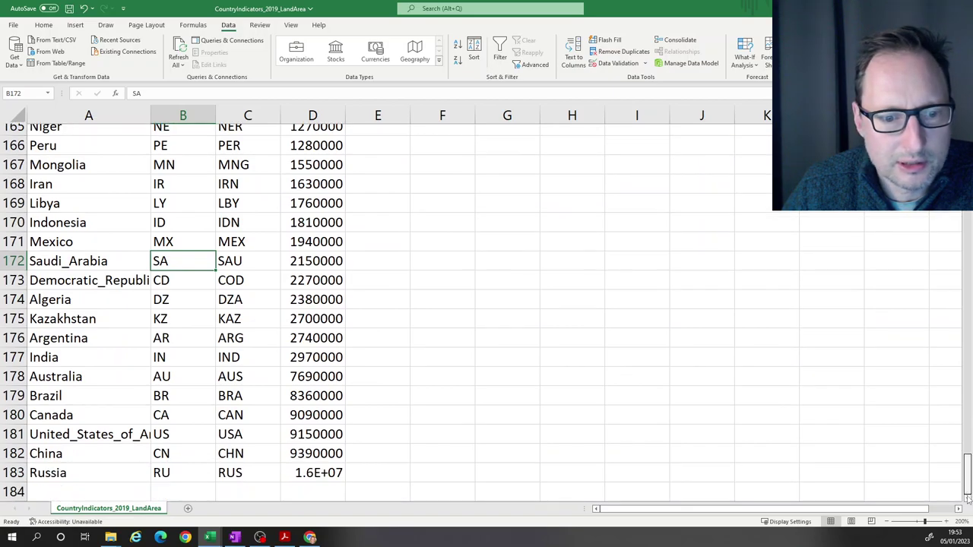
left_click_drag(966, 463, 966, 129)
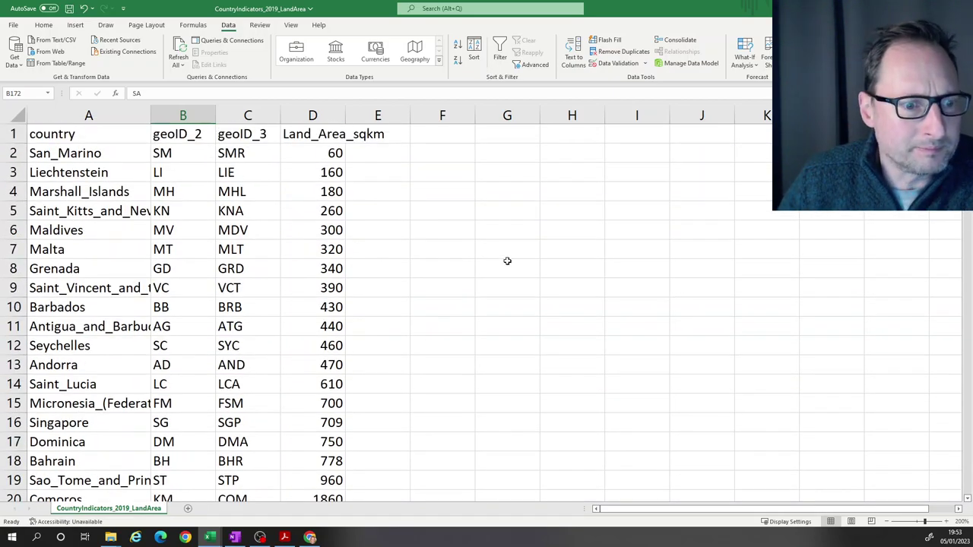
Highlight the country, geoID_2 and geoID_3 identifier columns, first individually and then together
left_click(87, 114)
left_click(182, 115)
left_click(238, 115)
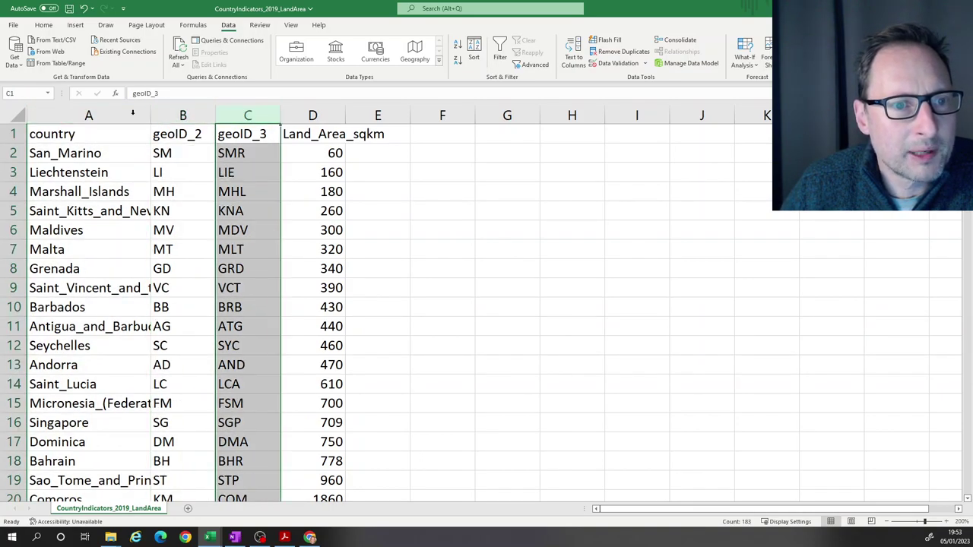
left_click_drag(109, 115, 231, 114)
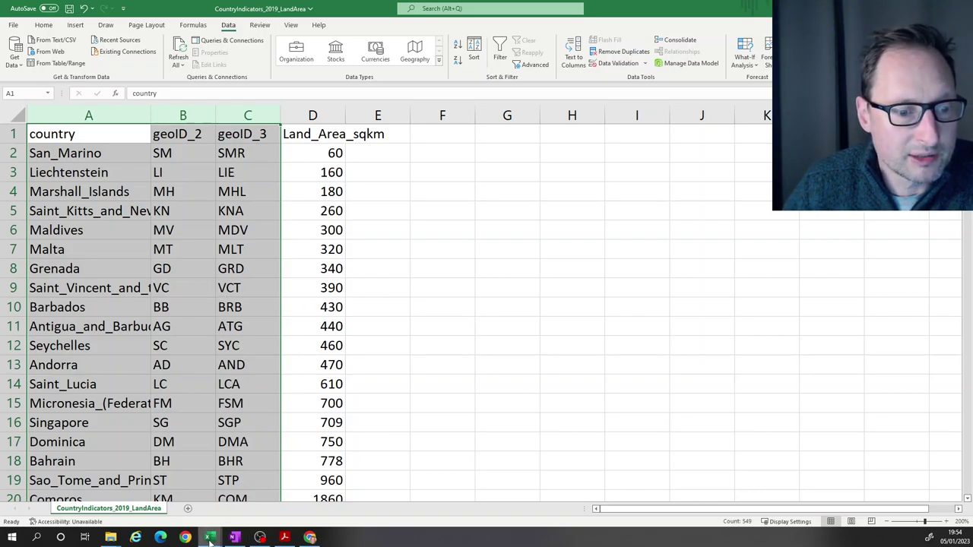
Switch to the CountryIndicators_2019_HealthExp workbook and highlight its country column
mouse_move(209, 538)
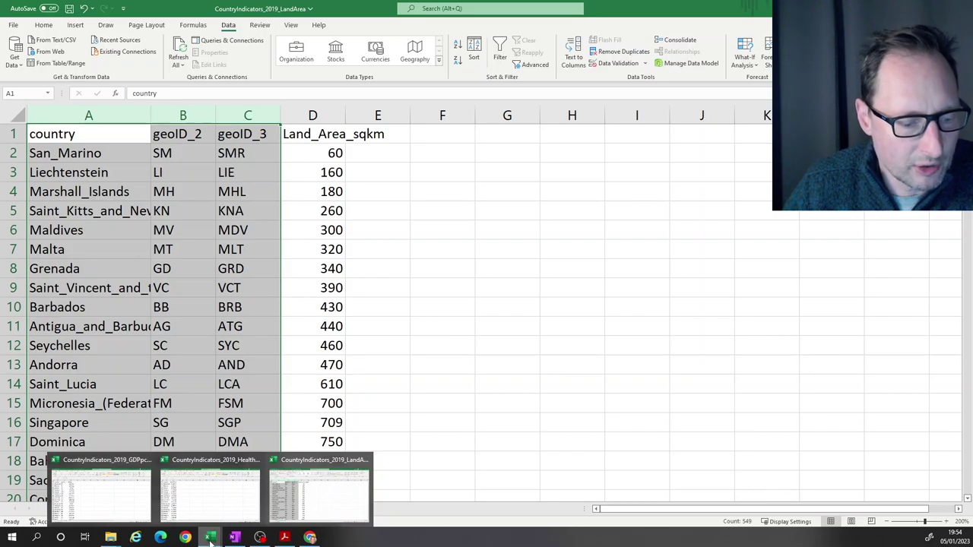
left_click(205, 488)
left_click(253, 251)
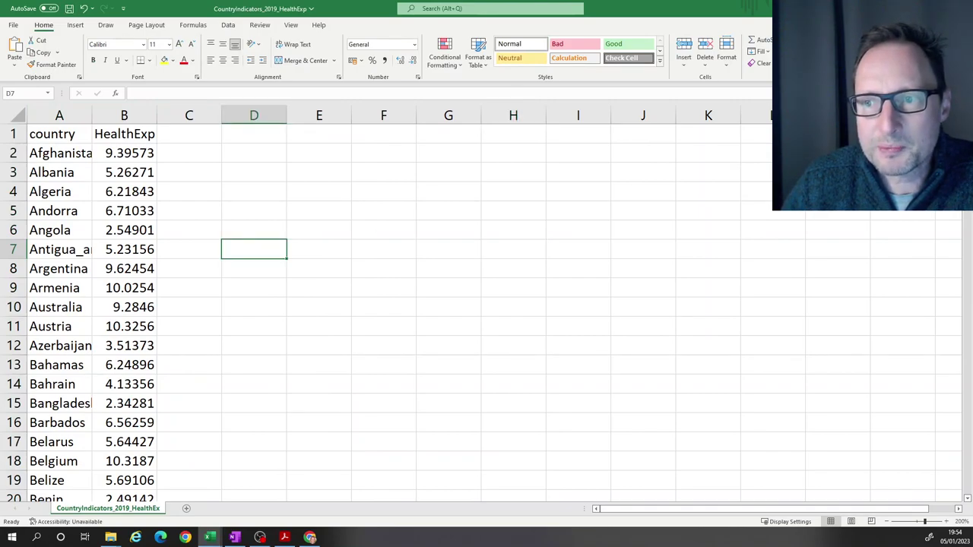
left_click(88, 158)
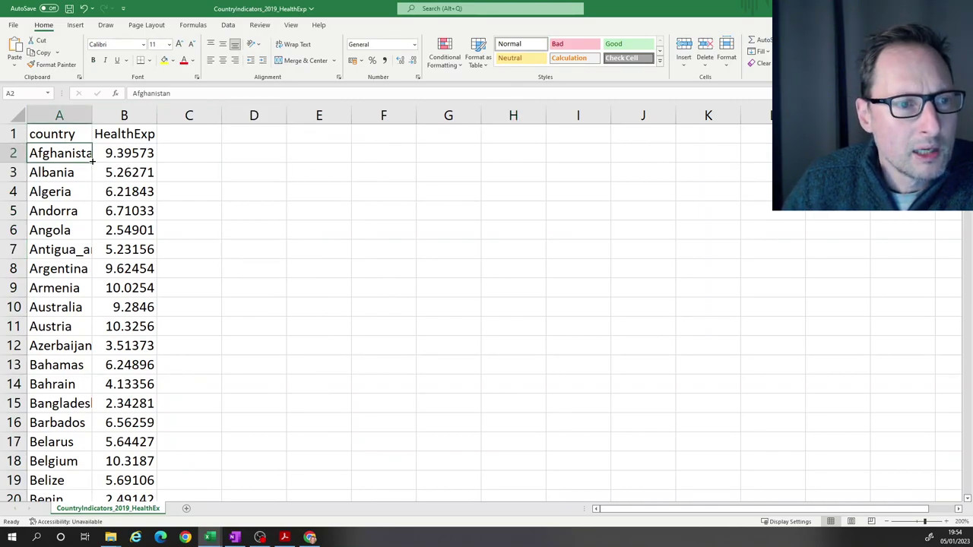
left_click(69, 115)
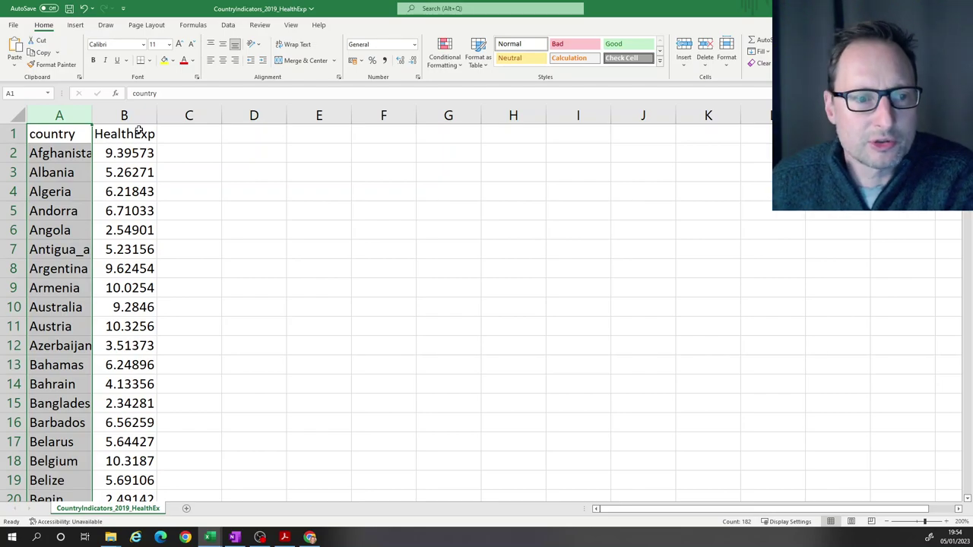
Scan the HealthExp column for missing values and select Brunei's entry in cell B26
left_click(134, 173)
scroll(134, 200, "down", 12)
scroll(150, 231, "up", 4)
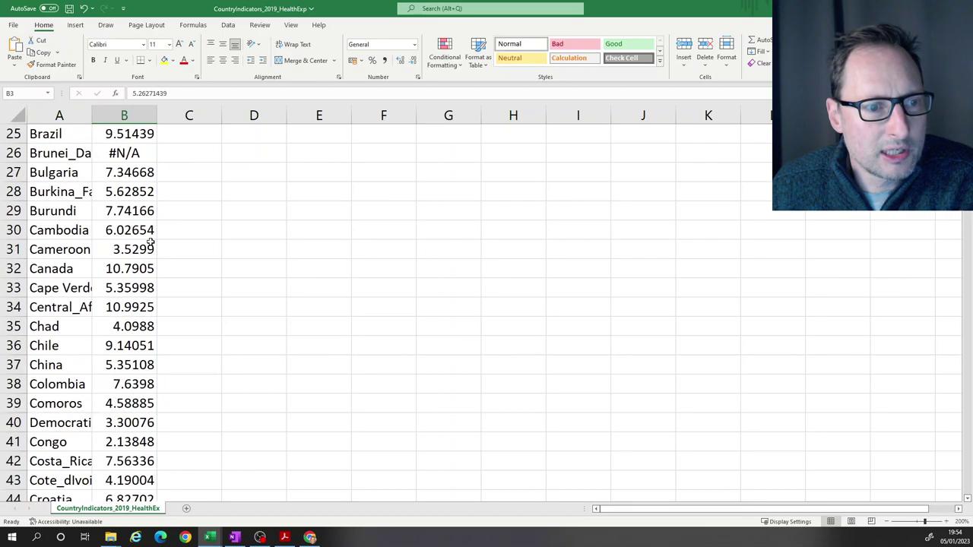
scroll(128, 179, "up", 2)
left_click(61, 271)
left_click(114, 269)
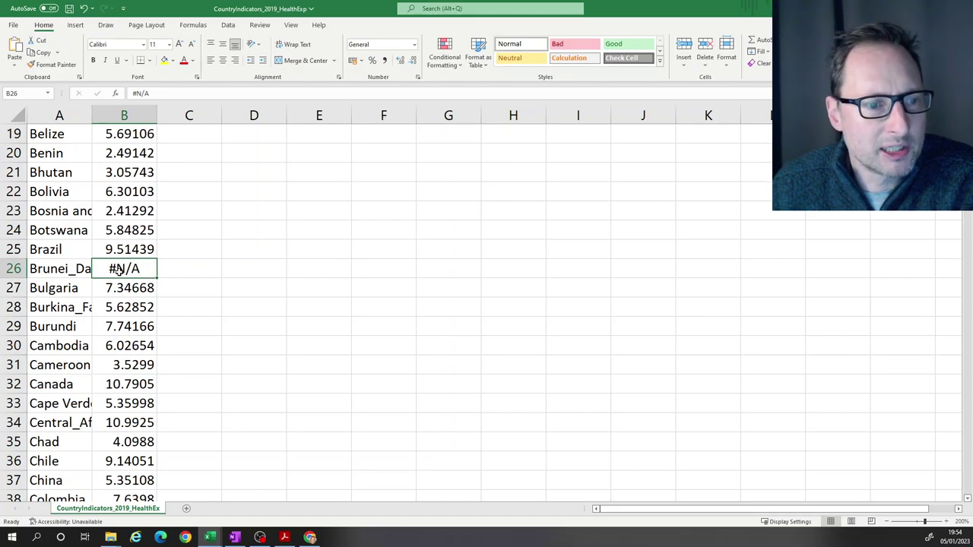
Scan further down the HealthExp column for missing values and select the missing entry in cell B97
left_click(207, 281)
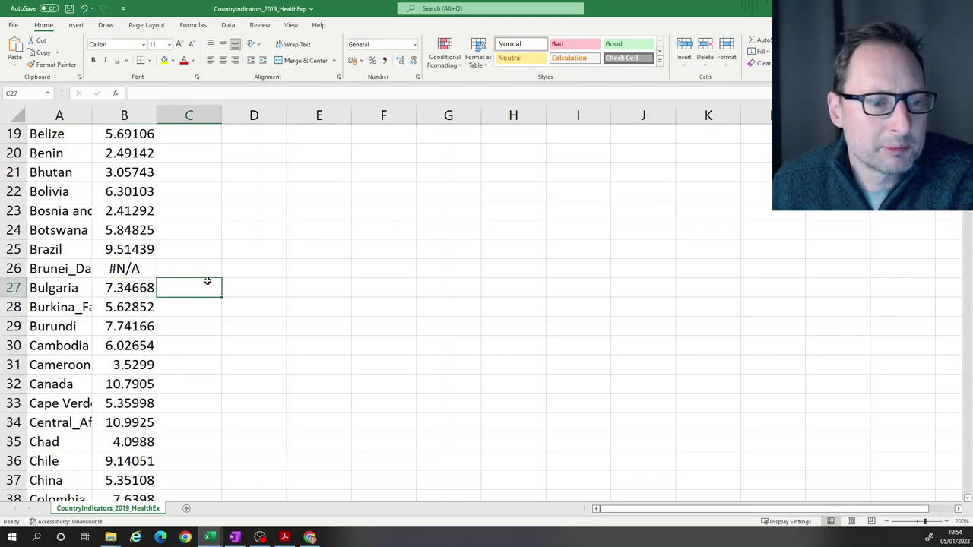
scroll(206, 281, "down", 20)
scroll(206, 278, "down", 6)
scroll(204, 278, "up", 3)
left_click(120, 308)
left_click(71, 312)
left_click(121, 312)
scroll(218, 206, "up", 20)
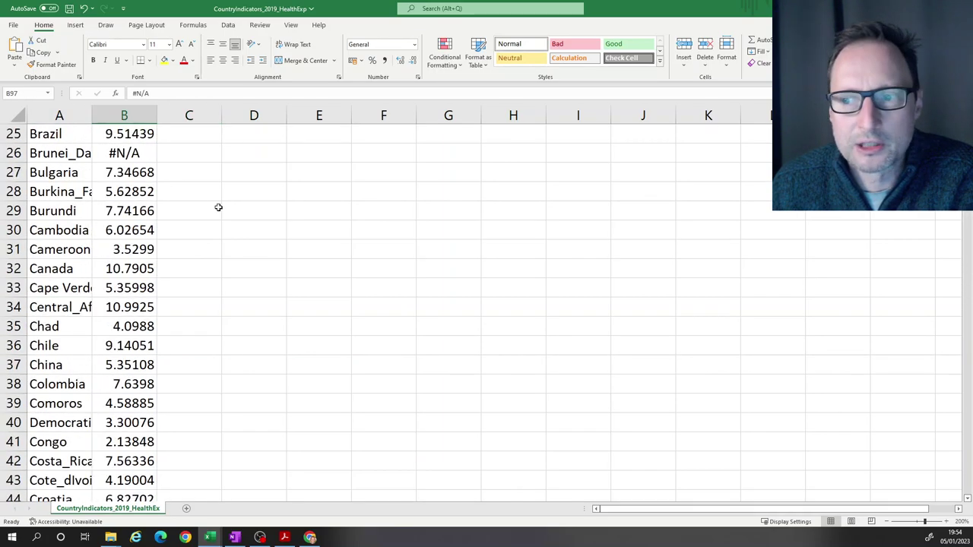
Sort the country and HealthExp columns together by HealthExp in ascending order, treating the first row as headers
left_click_drag(64, 113, 121, 114)
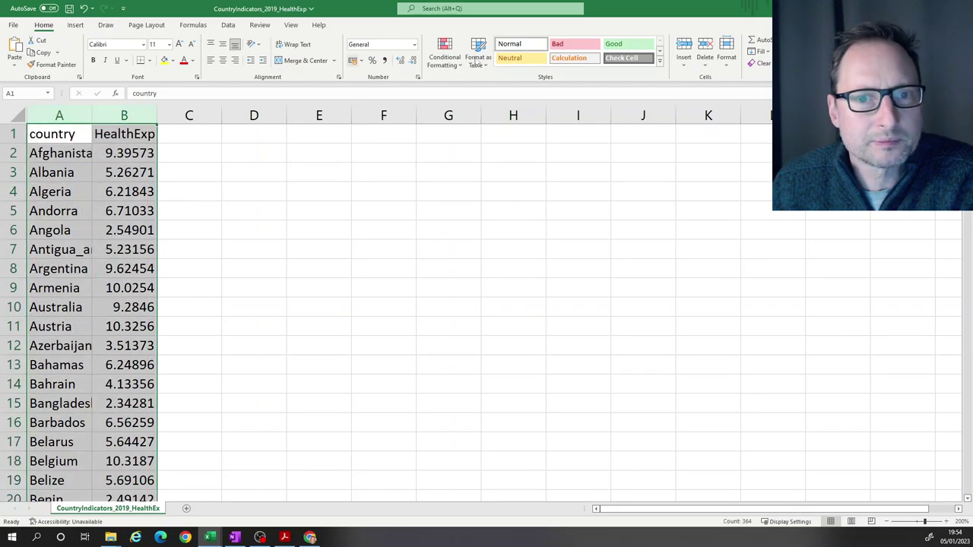
left_click(228, 24)
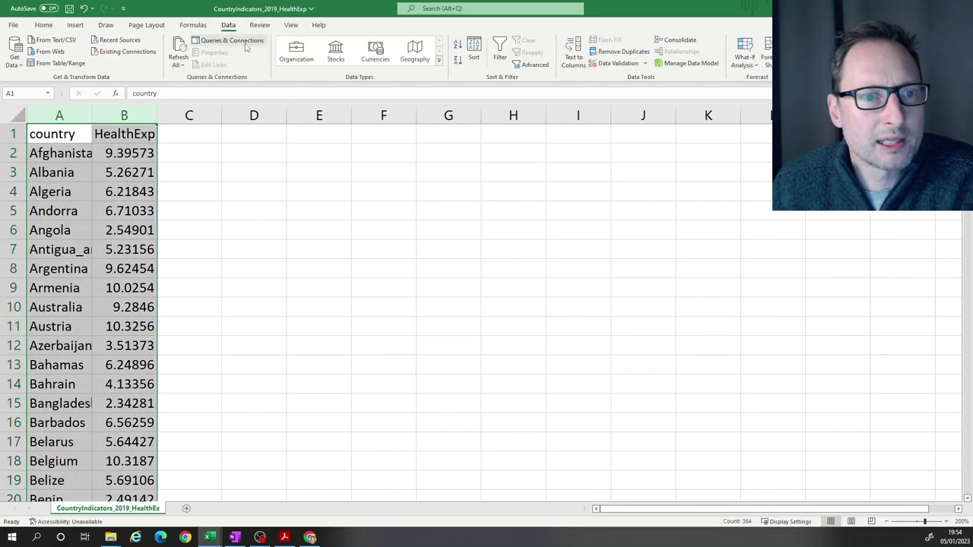
left_click(475, 50)
left_click(332, 220)
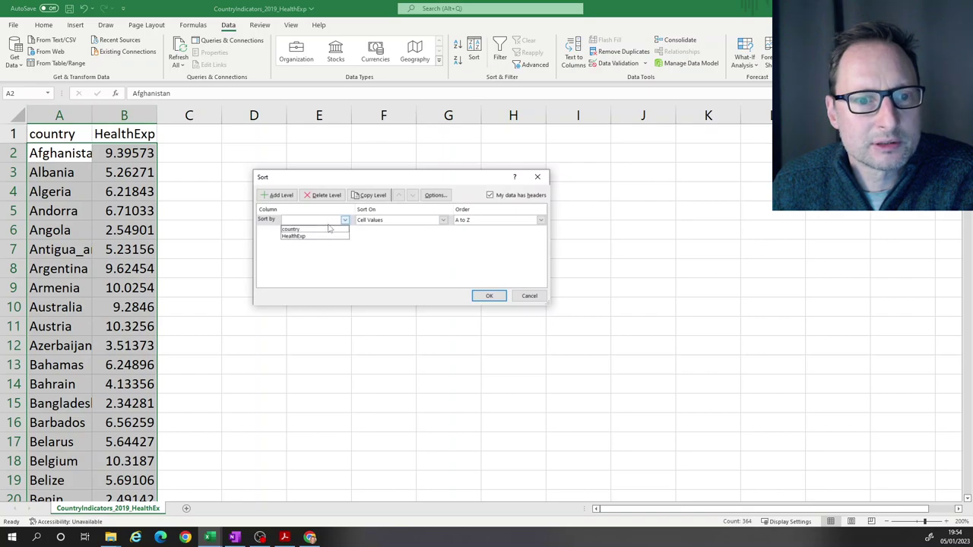
left_click(491, 296)
Select several of the countries with the lowest health expenditure and widen the country column to fit the full names
left_click(61, 153)
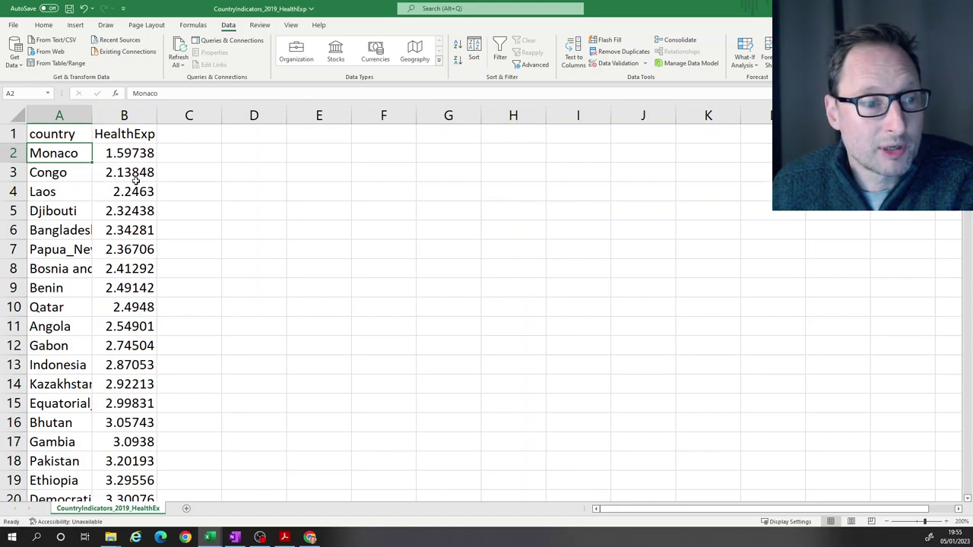
left_click(61, 215)
key("Up")
key("Up")
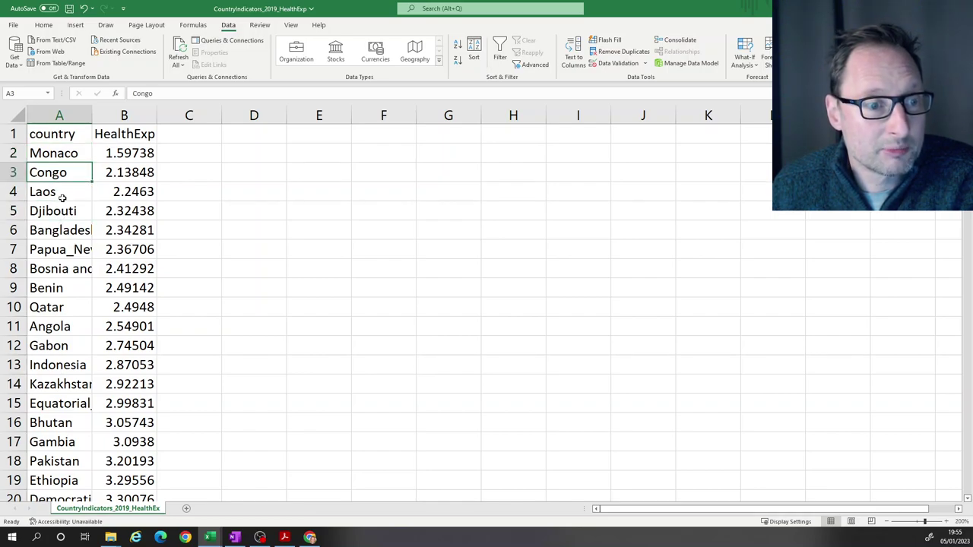
left_click(78, 247)
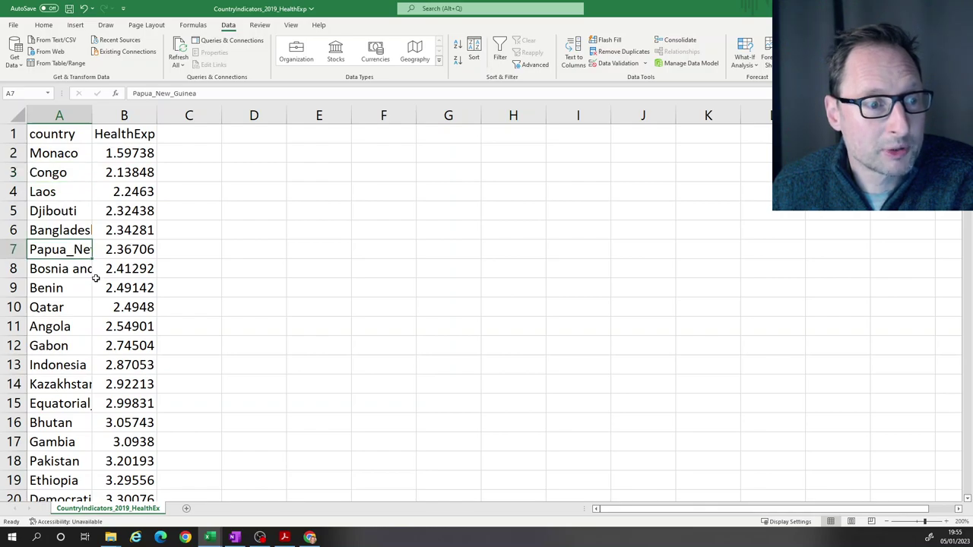
double_click(92, 111)
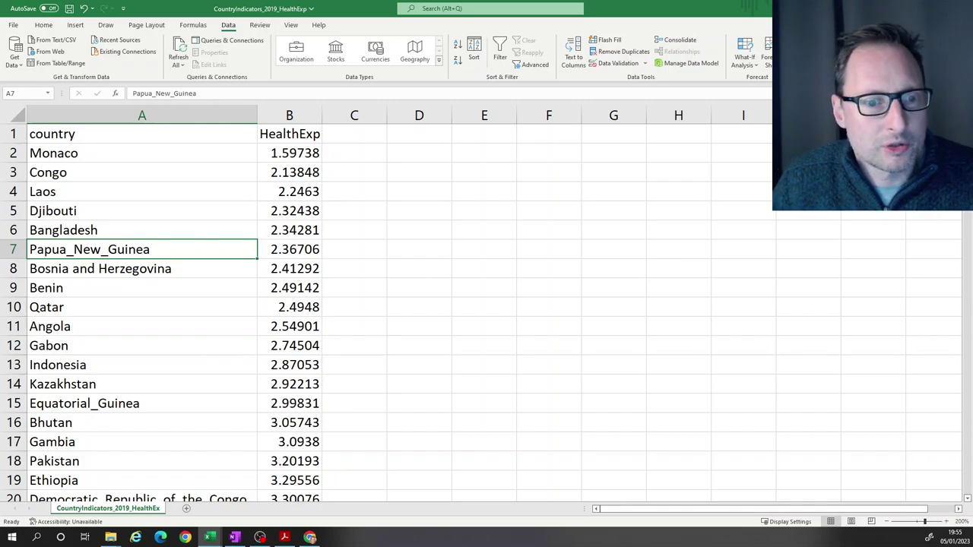
Examine the highest health expenditures at the end of the list, selecting Marshall Islands and Sierra Leone and highlighting the United States row
scroll(481, 312, "down", 5)
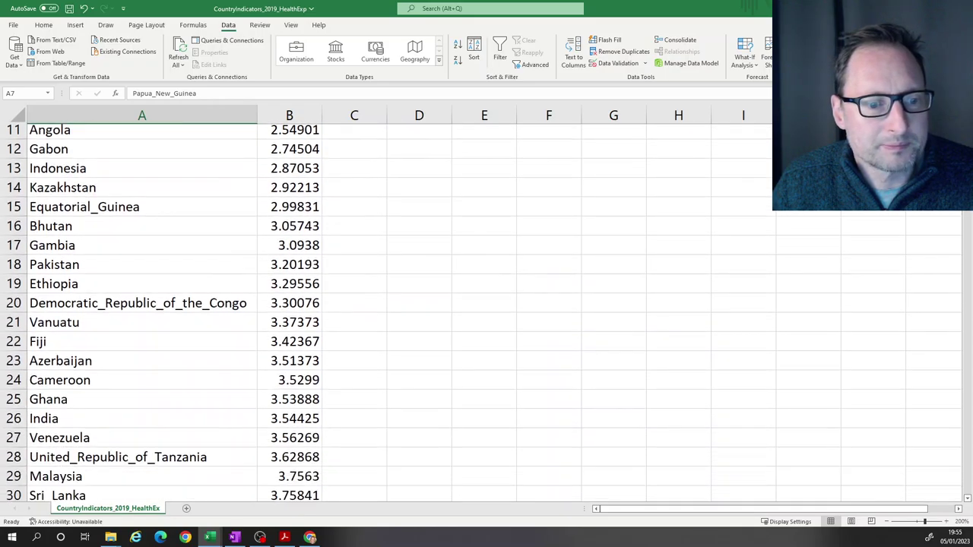
scroll(966, 282, "down", 15)
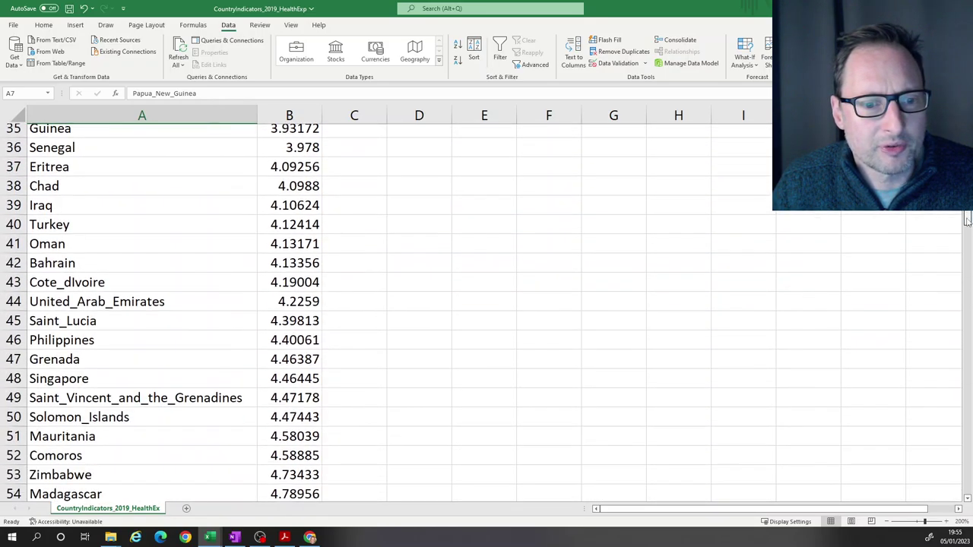
left_click_drag(966, 282, 968, 489)
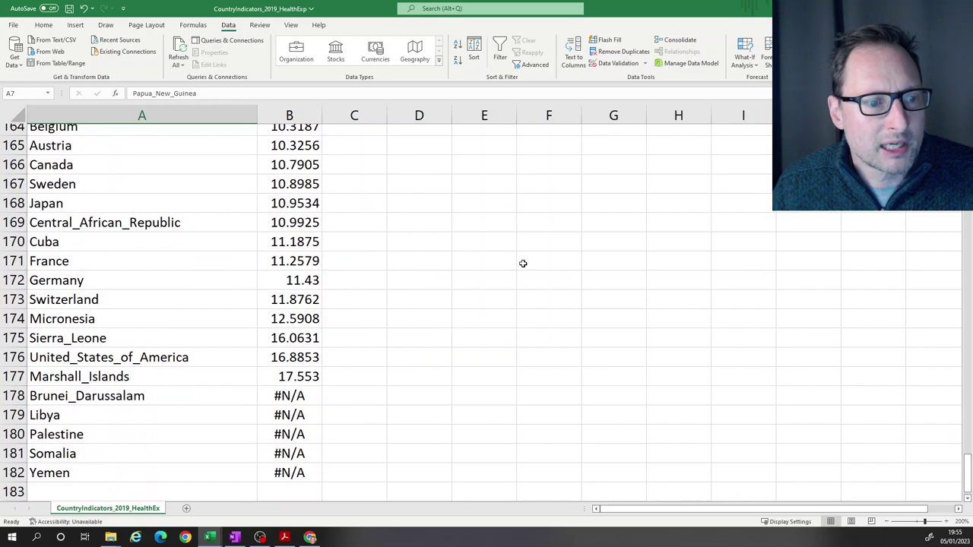
left_click(119, 382)
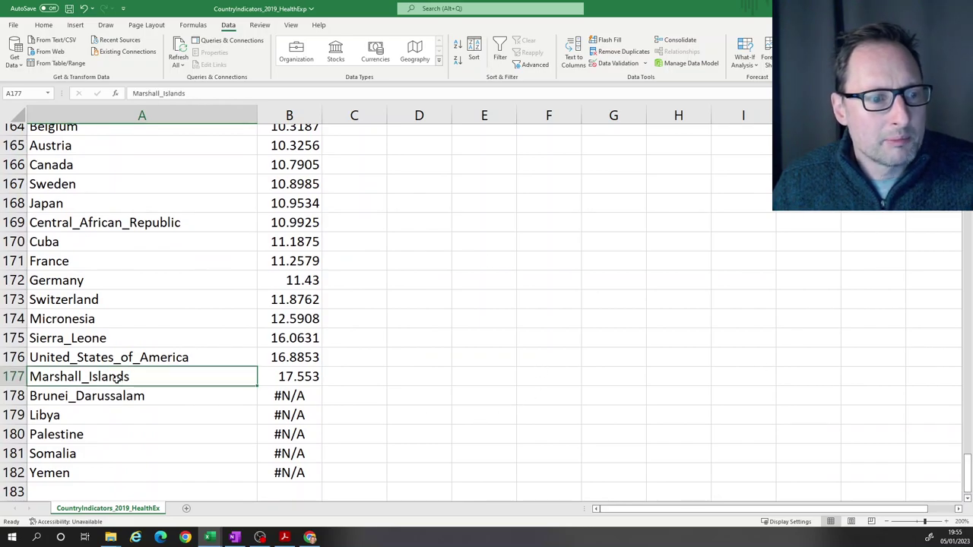
left_click(123, 356)
left_click(296, 360)
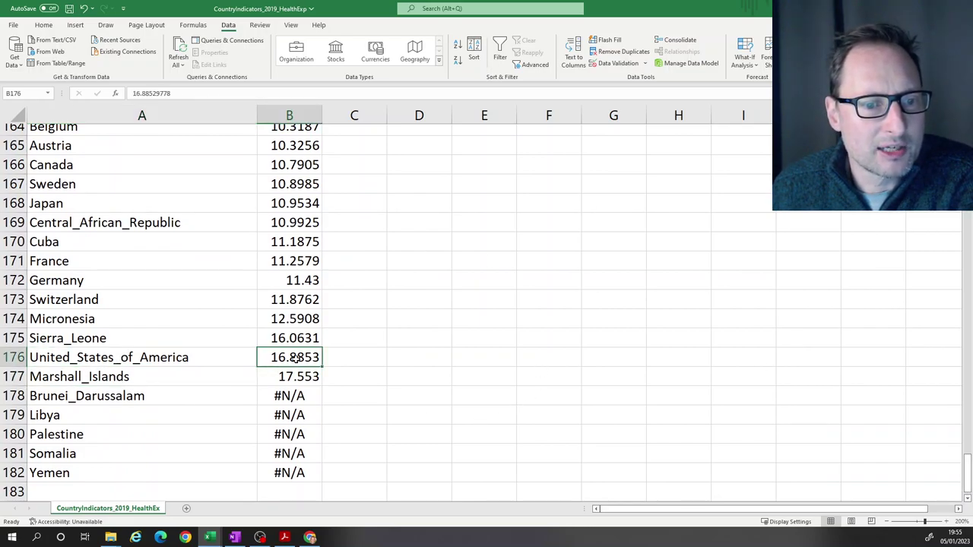
left_click(188, 342)
left_click(286, 340)
left_click(289, 356)
left_click(290, 374)
left_click(282, 360)
left_click_drag(175, 358, 271, 356)
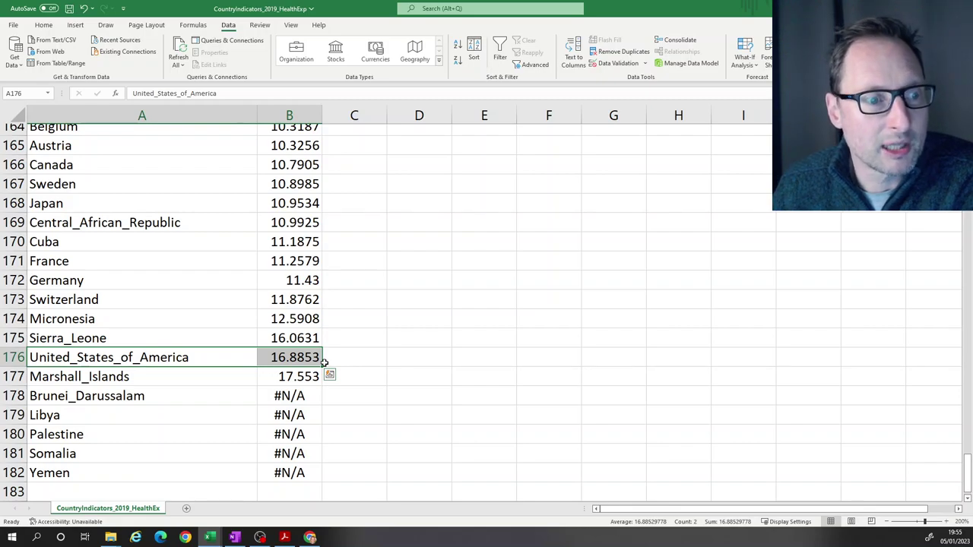
Highlight the country and HealthExp cells for Germany, followed by those for the United Kingdom
left_click(52, 280)
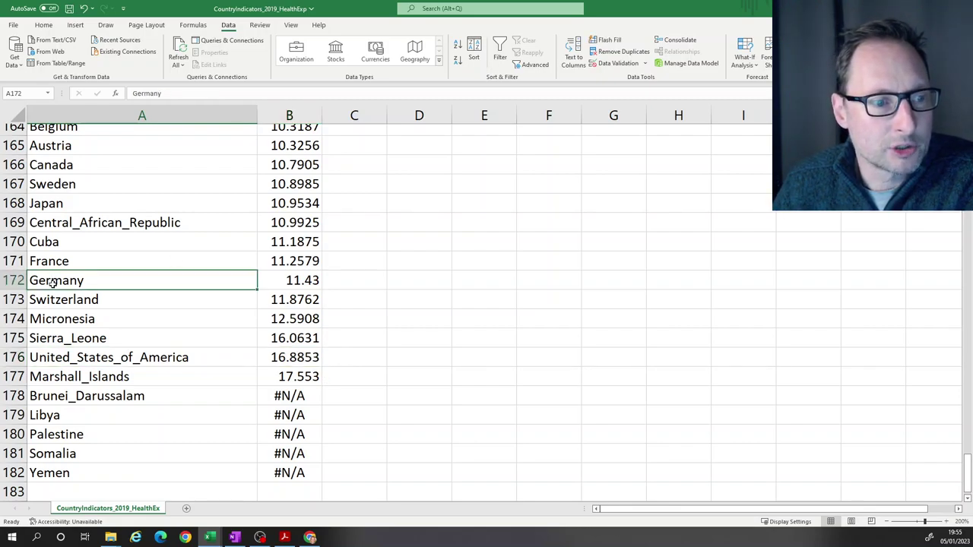
left_click_drag(297, 281, 252, 279)
left_click(225, 280)
left_click(263, 282)
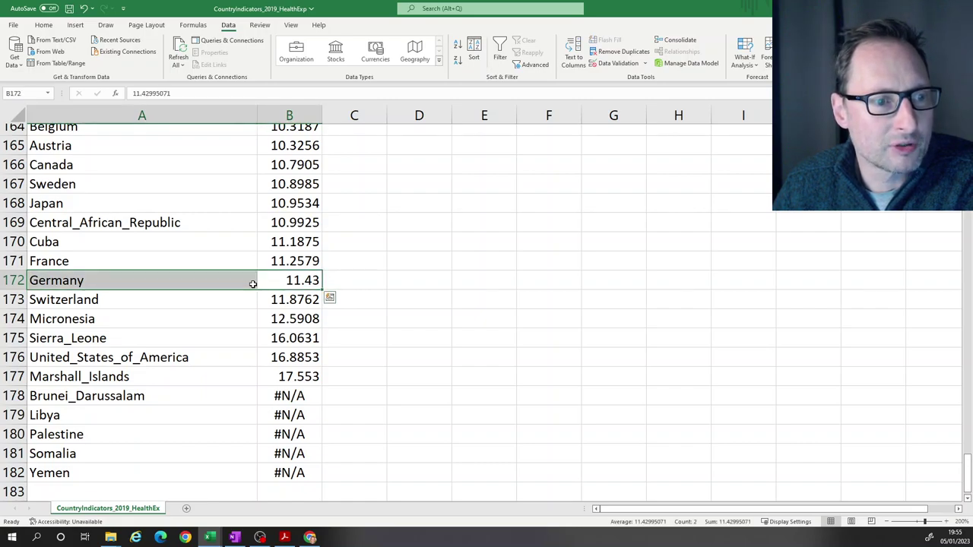
scroll(368, 305, "up", 1)
scroll(368, 304, "up", 2)
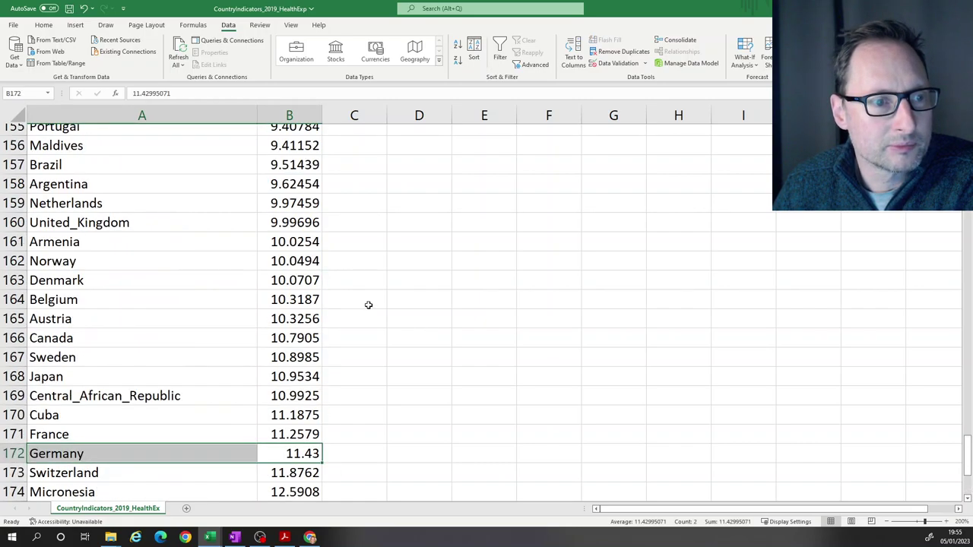
left_click_drag(217, 222, 292, 222)
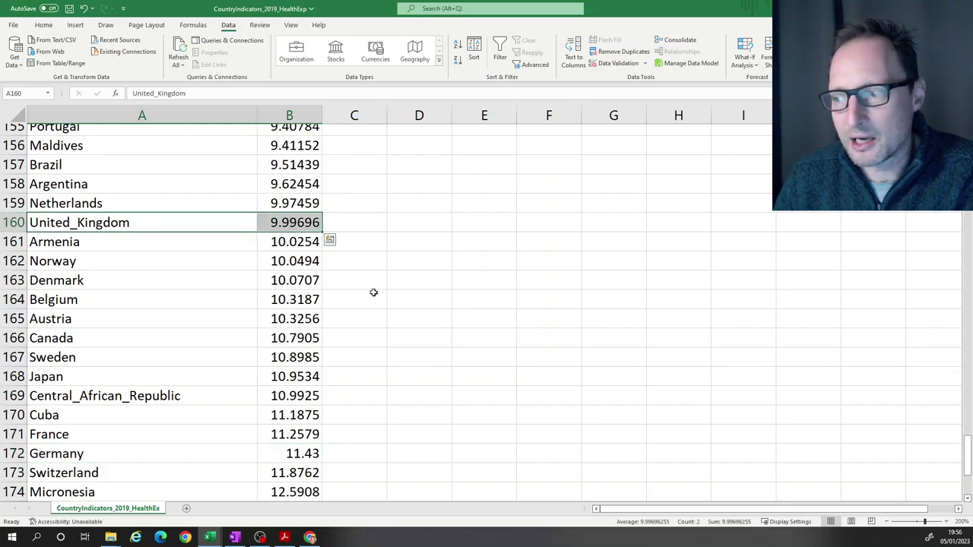
Switch to the CountryIndicators_2019_GDPpc workbook
scroll(361, 280, "up", 1)
scroll(361, 280, "up", 20)
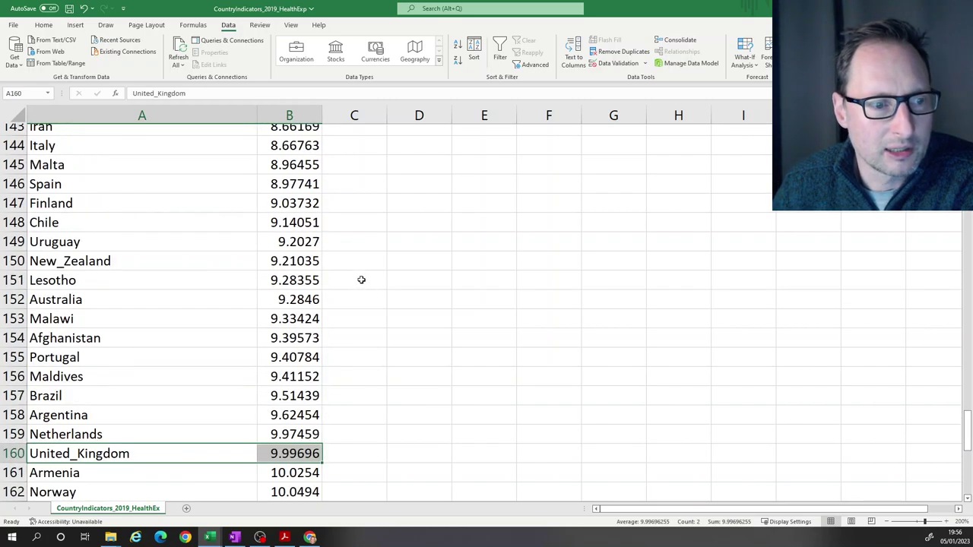
scroll(361, 279, "up", 20)
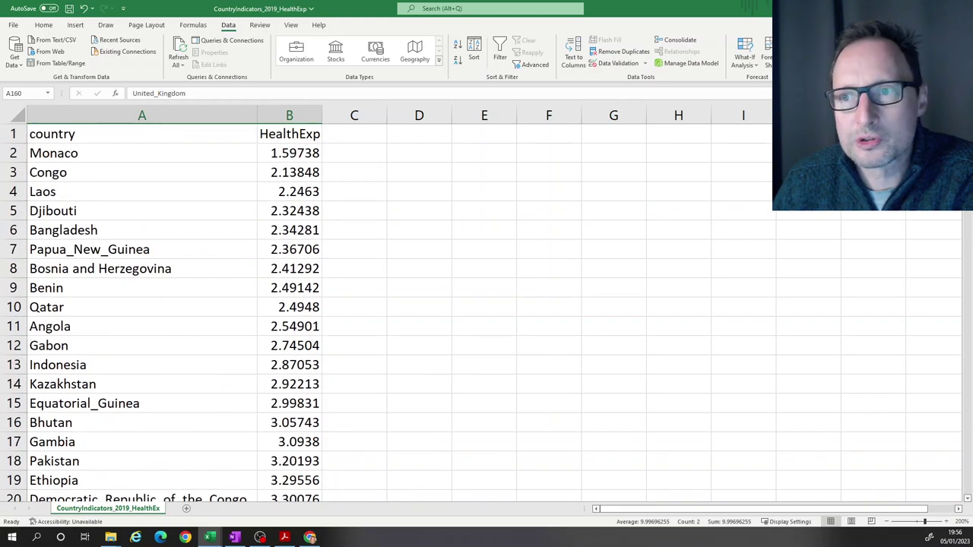
mouse_move(216, 536)
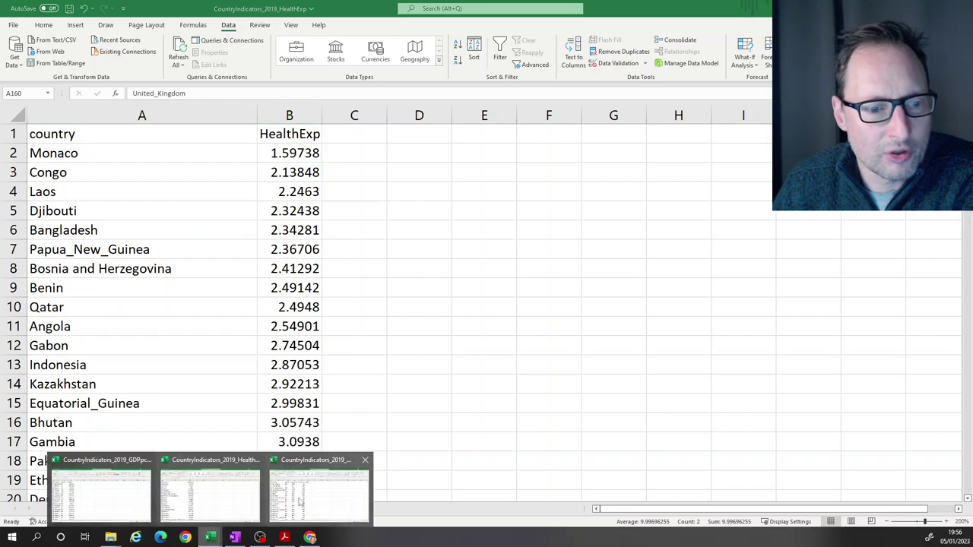
left_click(96, 502)
left_click(317, 281)
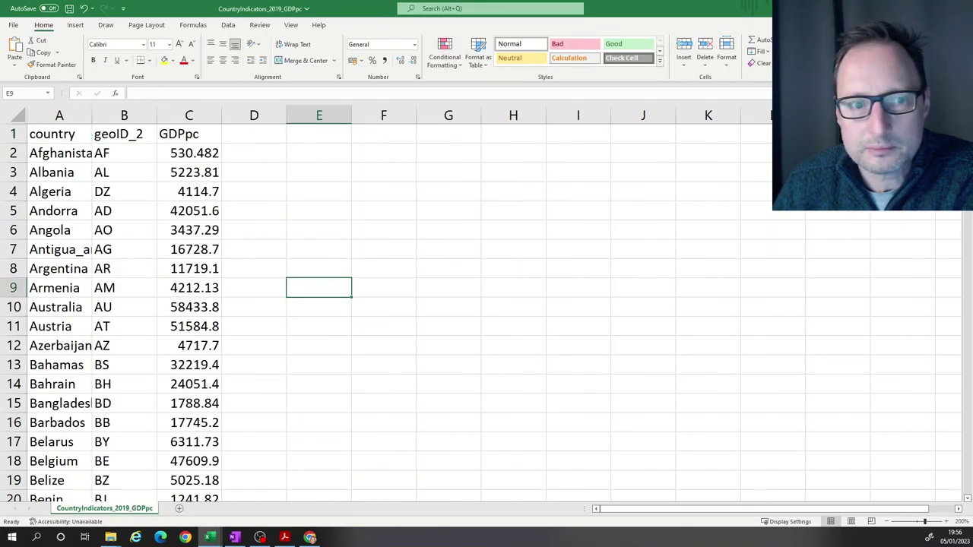
Point out the country identifiers by selecting Algeria's geoID_2 code and the country and geoID_2 headers
left_click(116, 188)
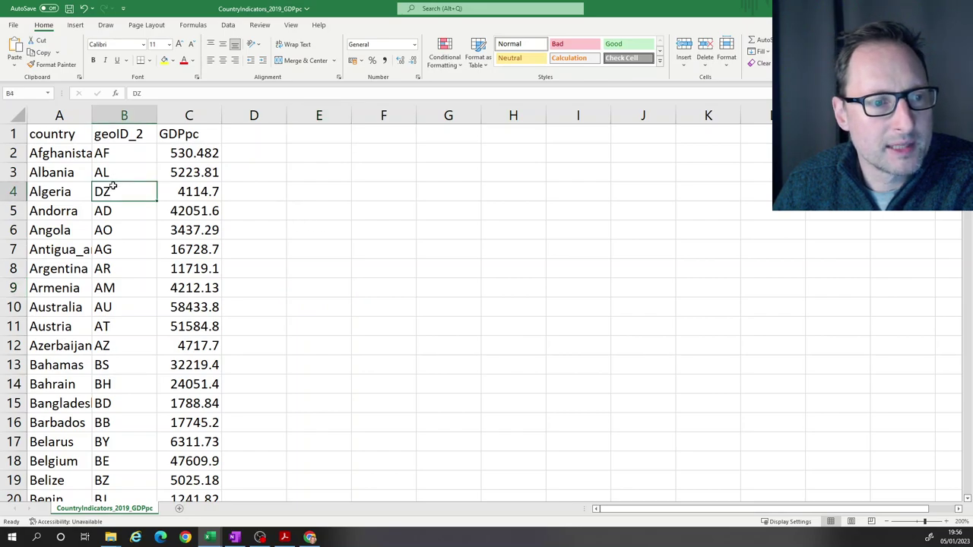
left_click(263, 225)
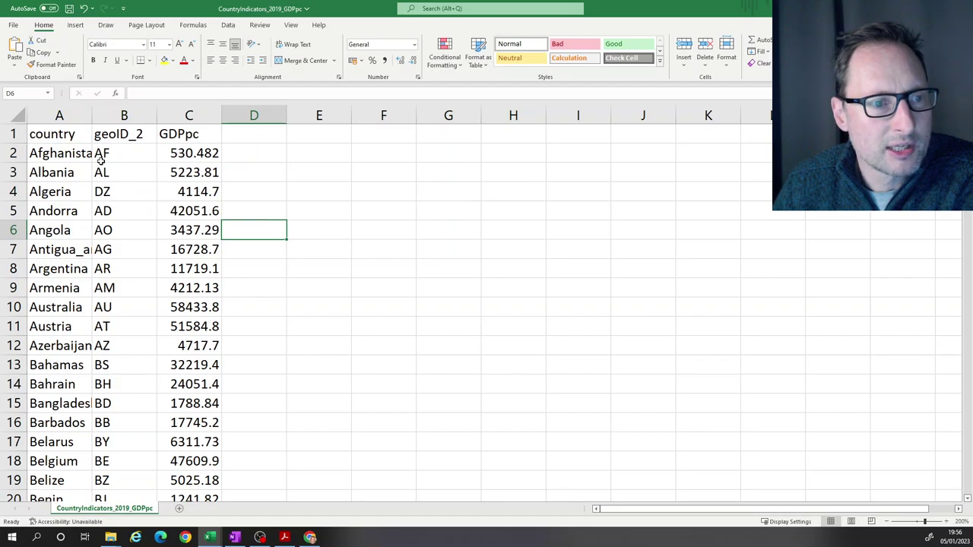
left_click(114, 138)
left_click(61, 139)
left_click(130, 140)
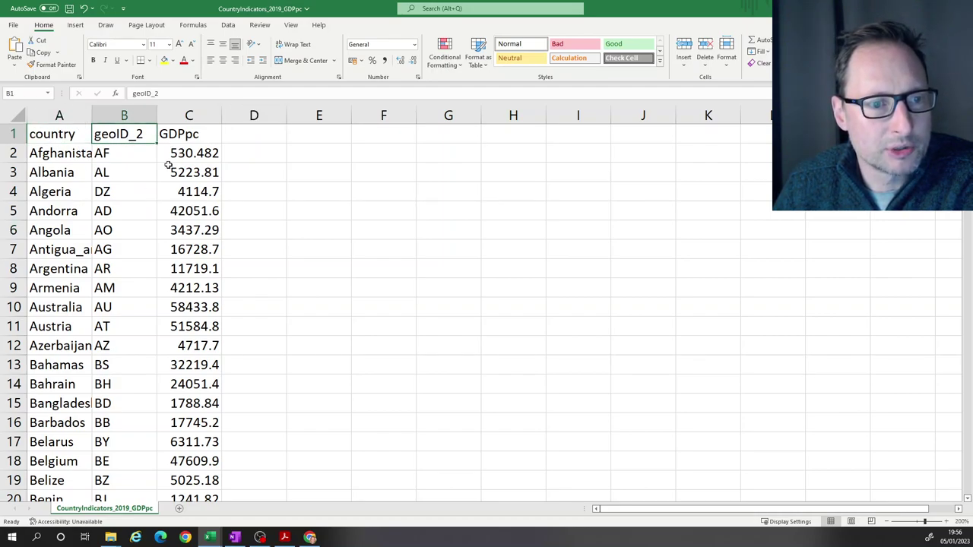
Sort the country, geoID_2 and GDPpc columns together by GDPpc in ascending order, keeping the header row
left_click_drag(76, 114, 187, 115)
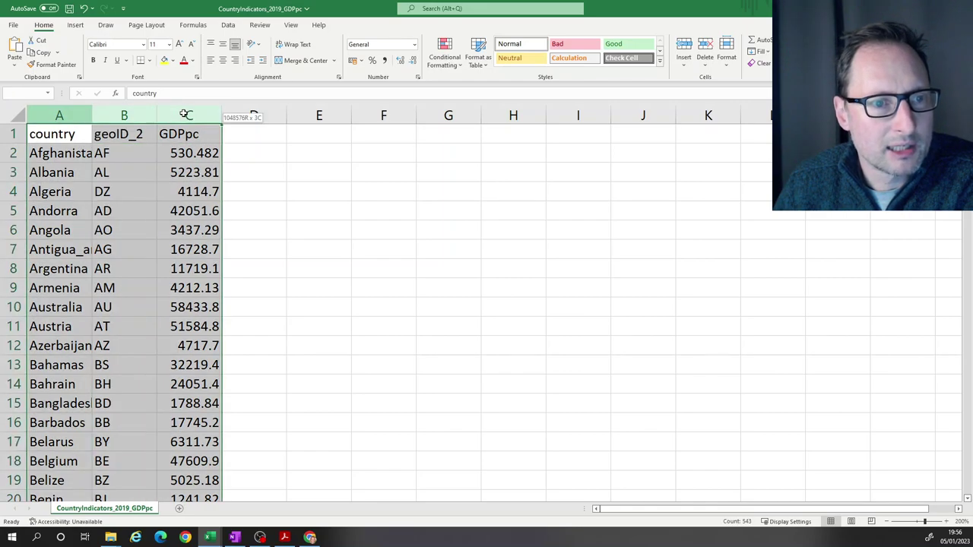
left_click(228, 25)
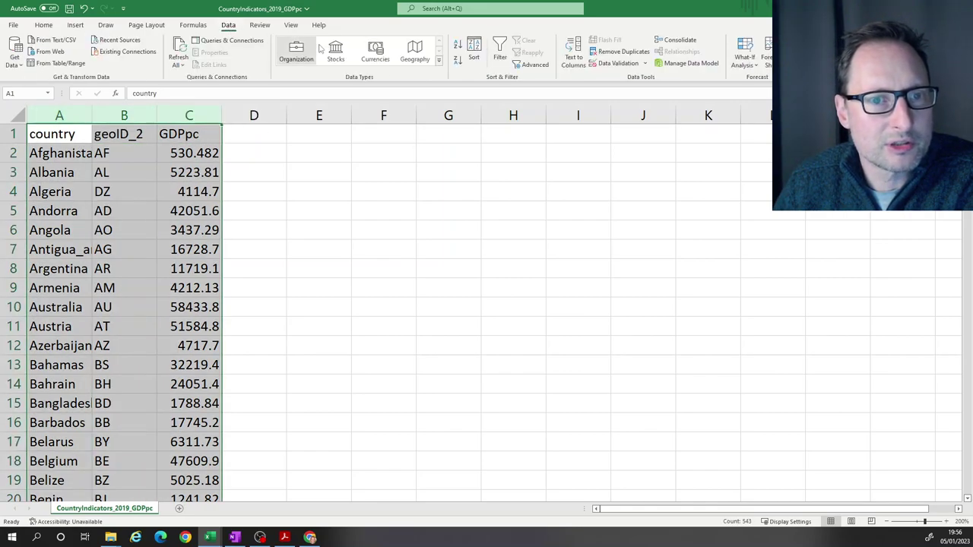
left_click(474, 58)
left_click(313, 220)
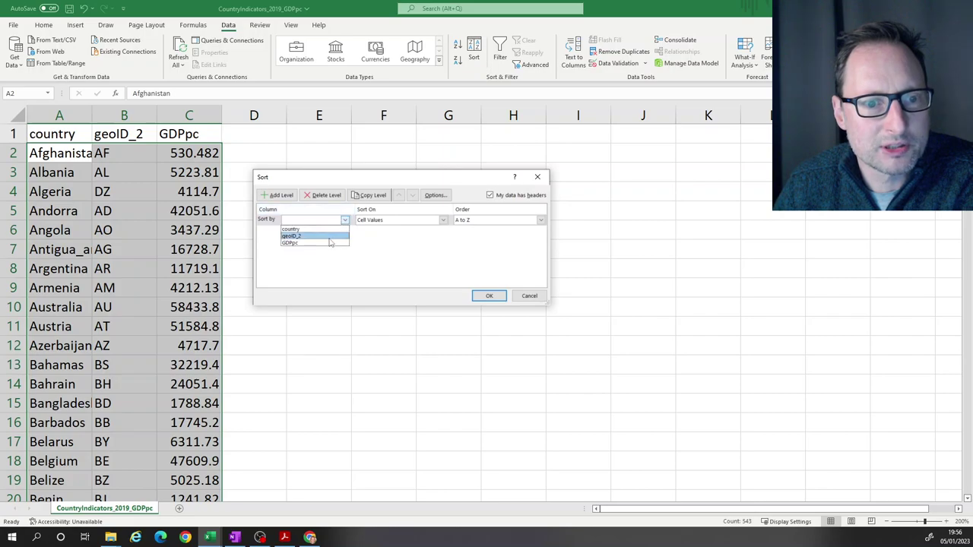
left_click(326, 243)
left_click(488, 295)
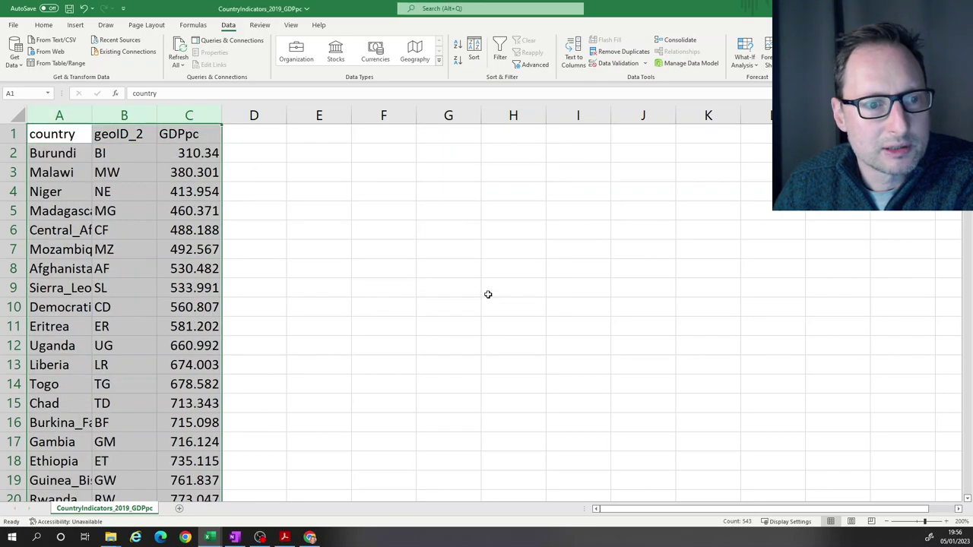
Select the countries with the lowest GDPpc from Burundi to Madagascar and widen the country column to fit the full names
left_click(102, 190)
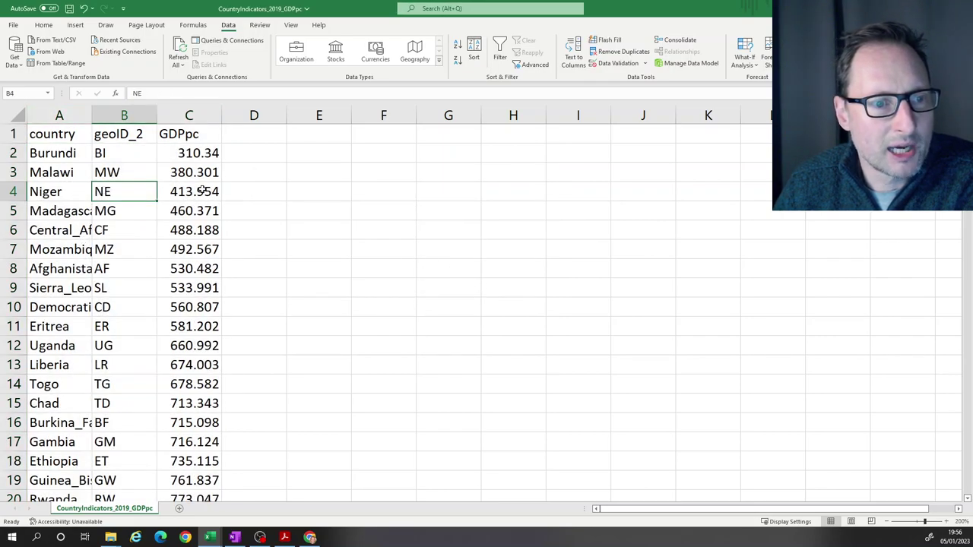
left_click(54, 154)
left_click(64, 176)
left_click(68, 193)
left_click(74, 212)
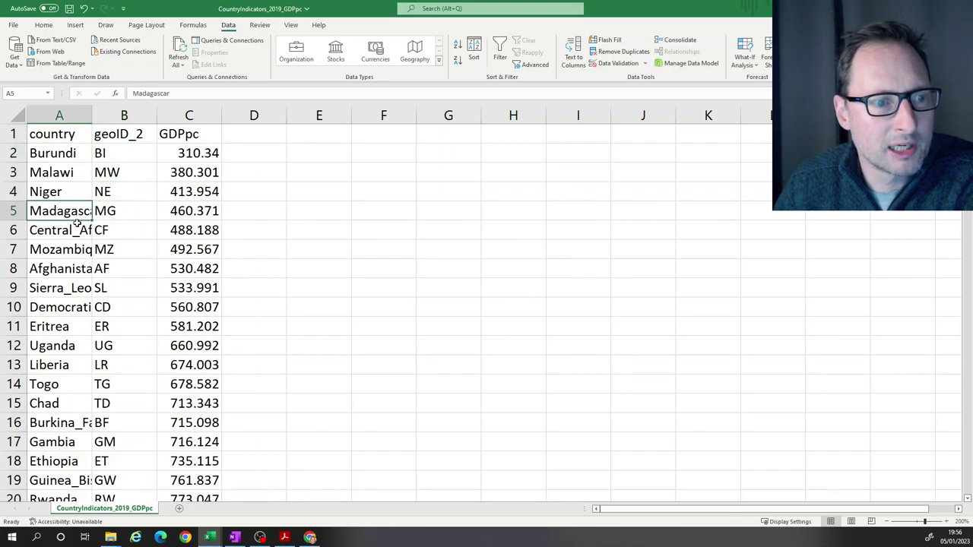
double_click(91, 110)
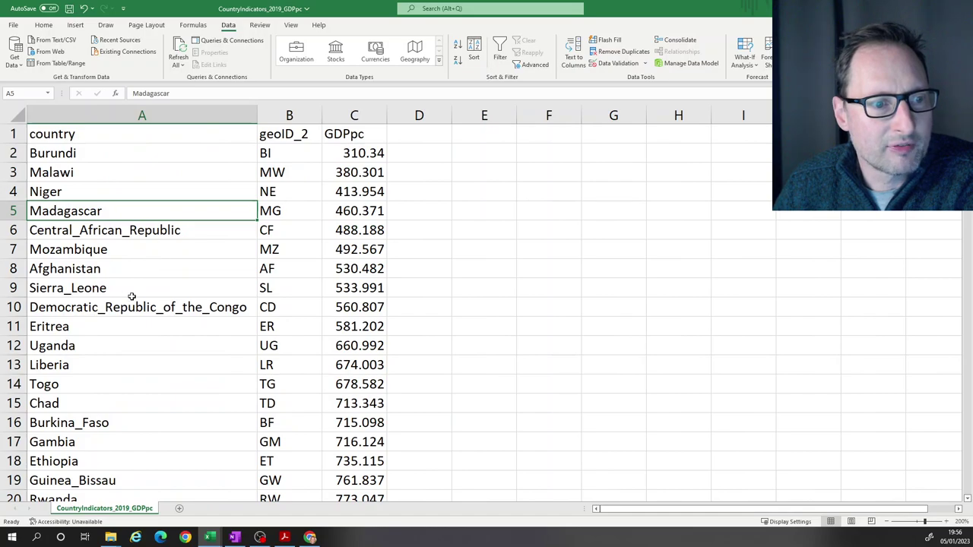
Go through the list sorted by GDPpc to the highest values and the missing entries at its end
left_click(215, 283)
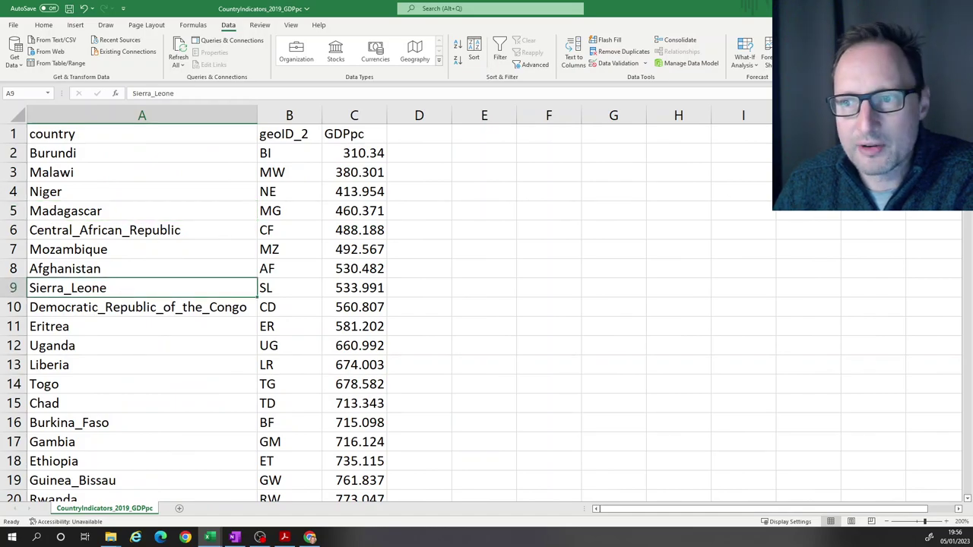
scroll(487, 311, "down", 7)
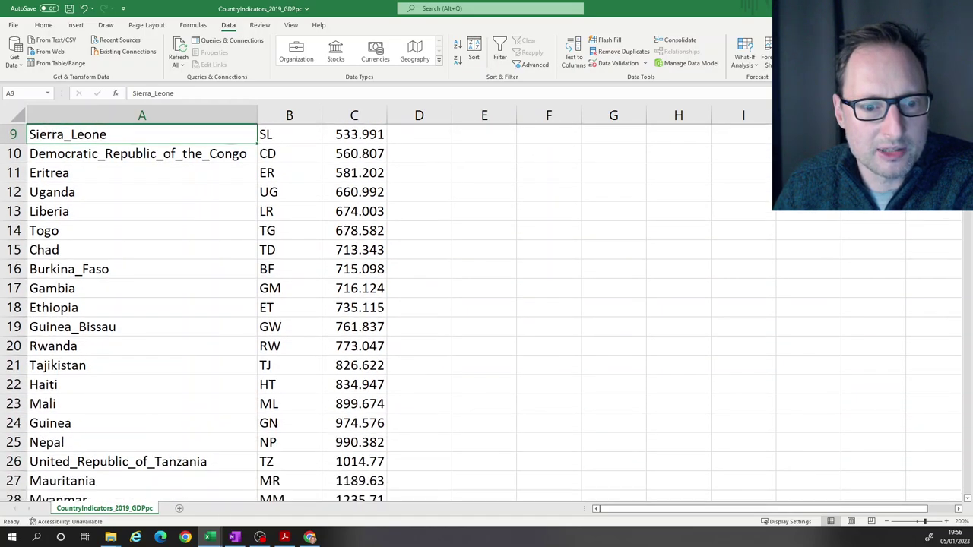
scroll(961, 366, "down", 18)
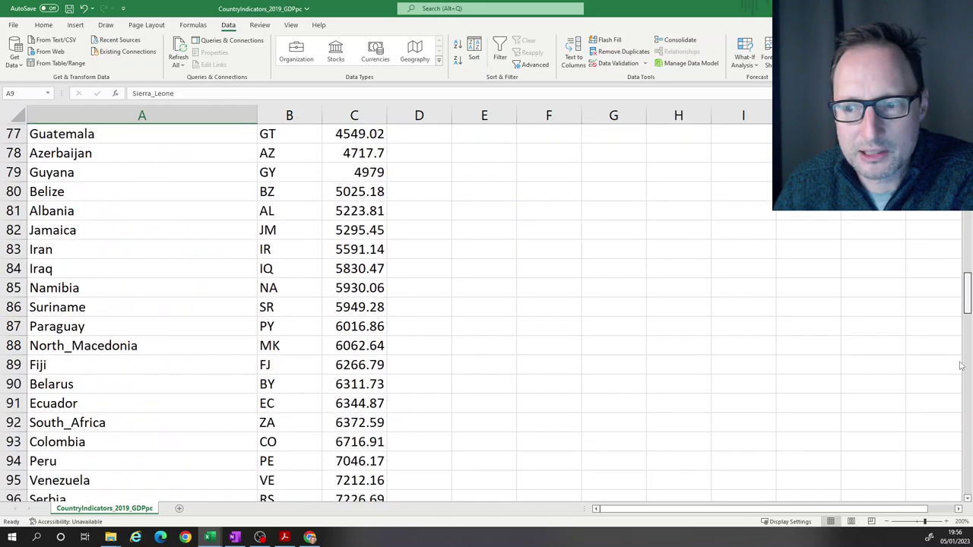
scroll(953, 431, "down", 20)
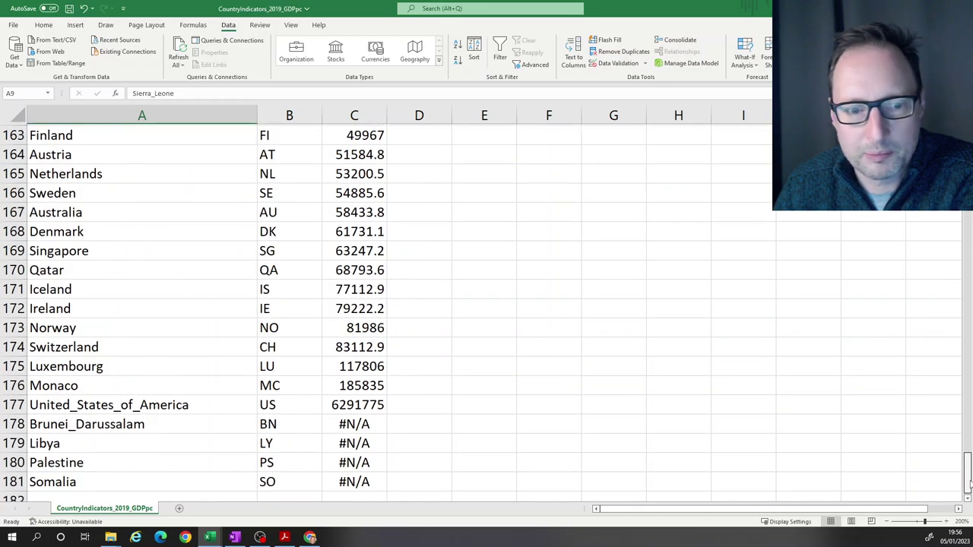
scroll(968, 485, "down", 1)
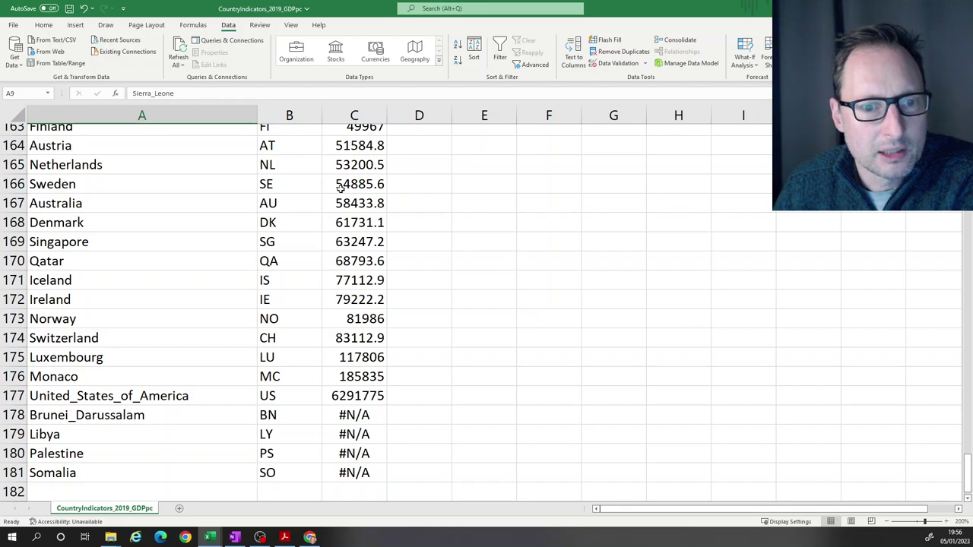
Inspect the high GDPpc entries of Iceland, Ireland and Norway by selecting their country names or values
left_click(80, 280)
left_click(129, 299)
left_click(345, 305)
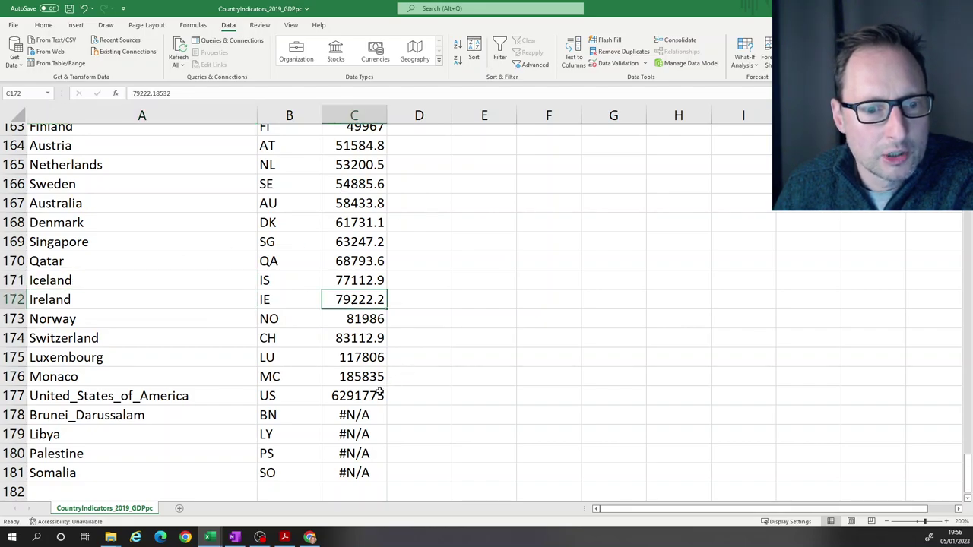
left_click(58, 298)
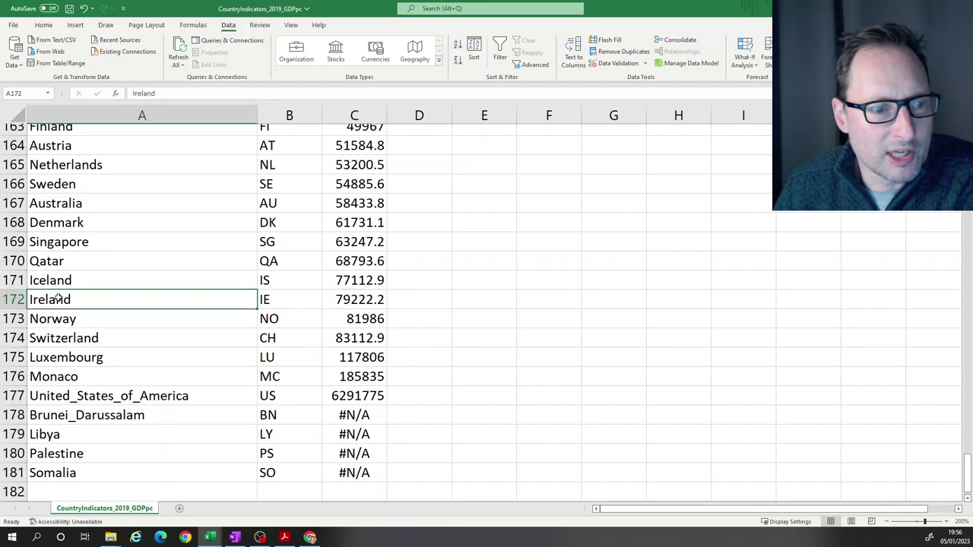
left_click(357, 300)
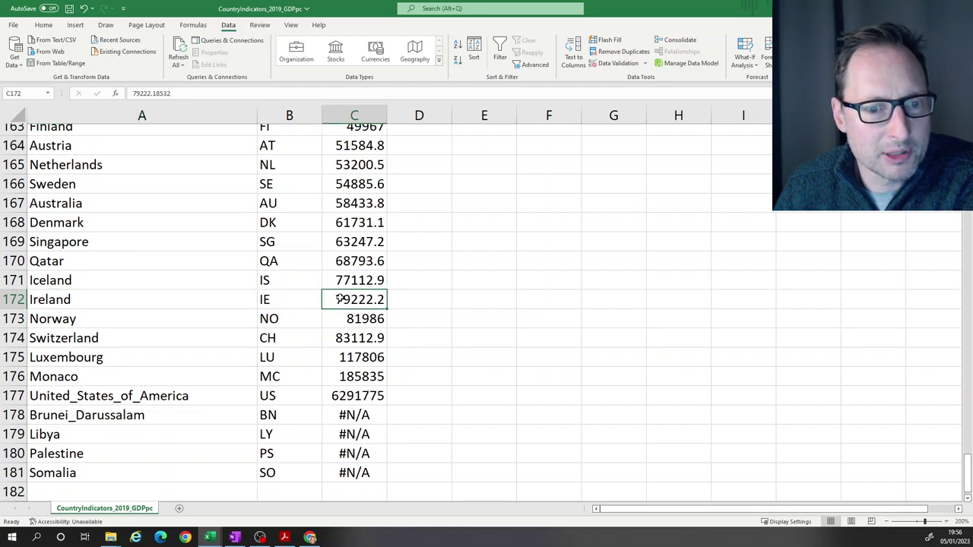
key("Down")
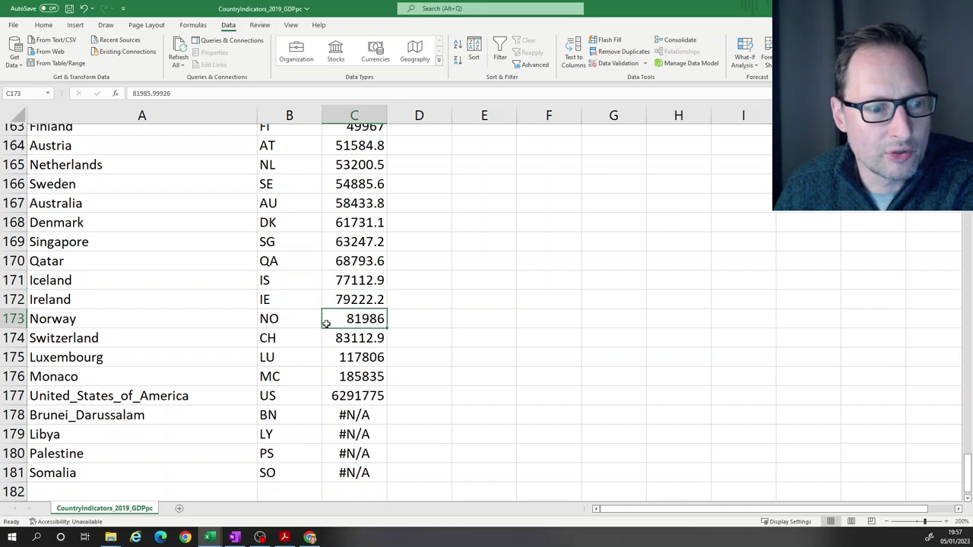
Select Switzerland, Luxembourg, Monaco and the United States in turn, and compare the United States' GDPpc value with Monaco's
left_click(124, 337)
left_click(124, 356)
left_click(126, 375)
left_click(166, 401)
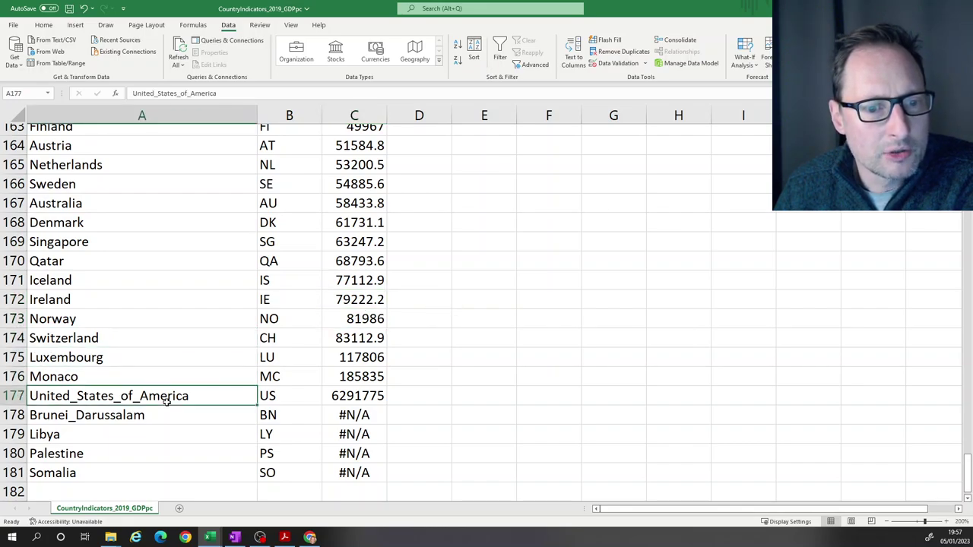
left_click(349, 393)
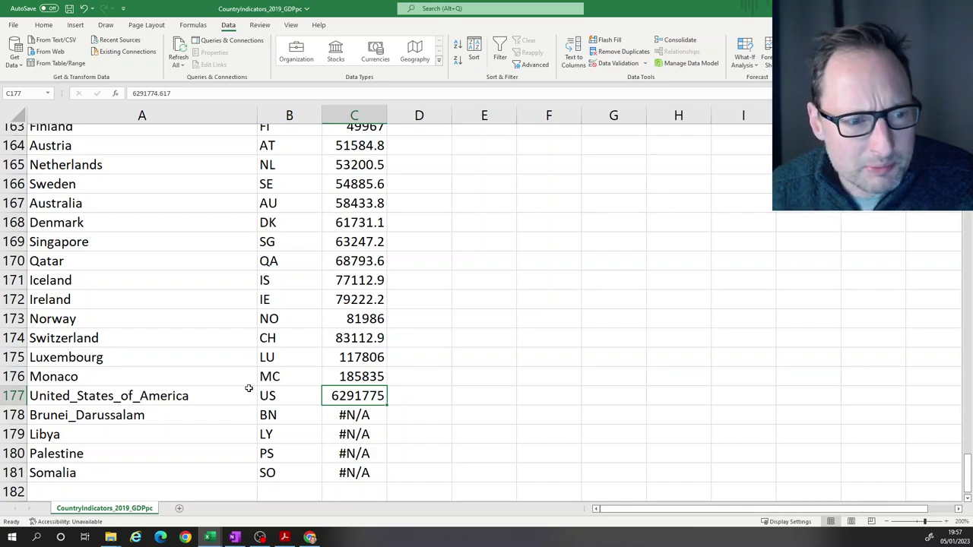
left_click(344, 372)
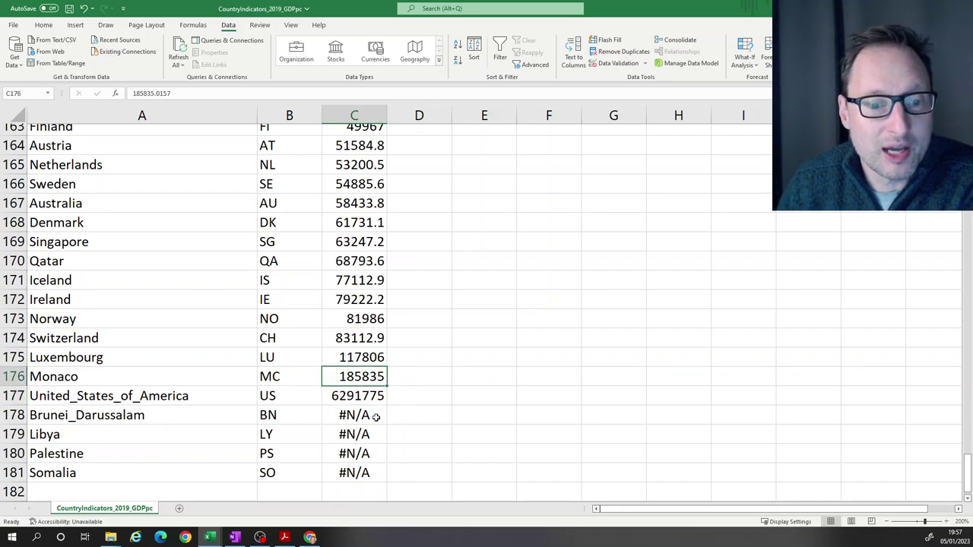
left_click(345, 396)
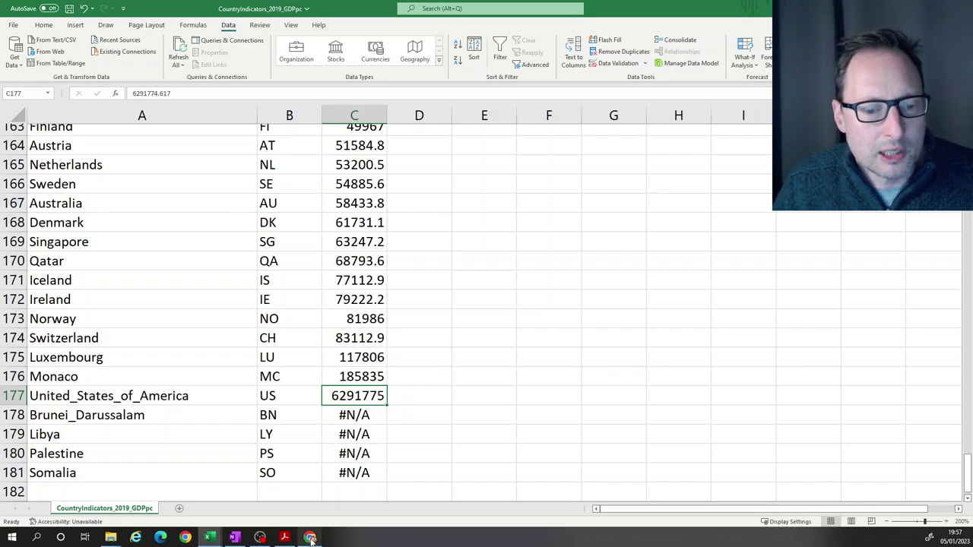
Switch to Chrome and search Google for "What was GDP per capita in the USA in 2019?"
left_click(311, 537)
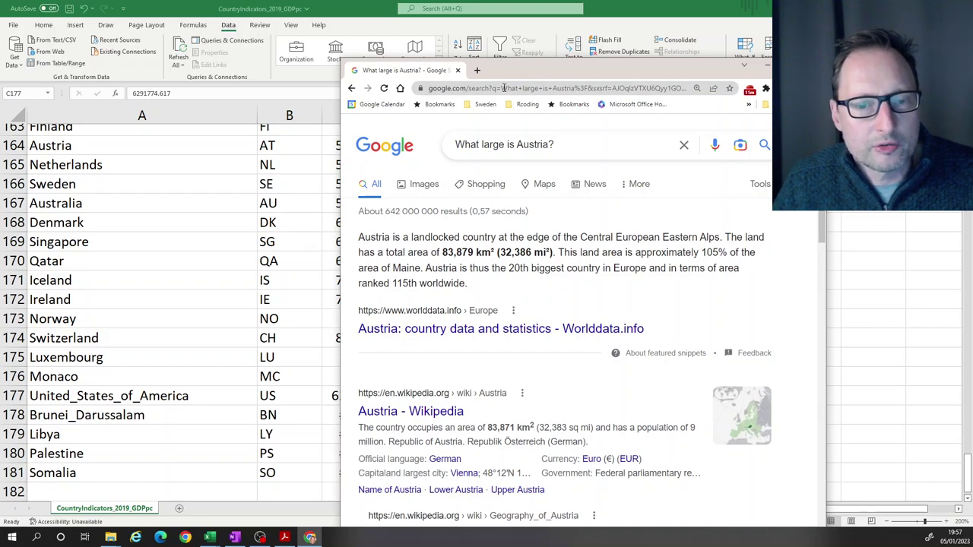
left_click(564, 145)
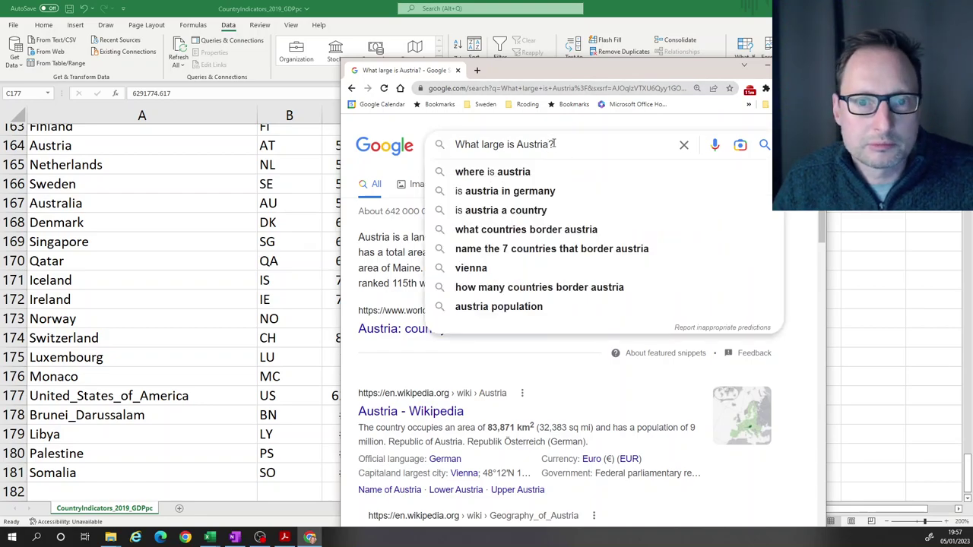
left_click_drag(550, 144, 477, 148)
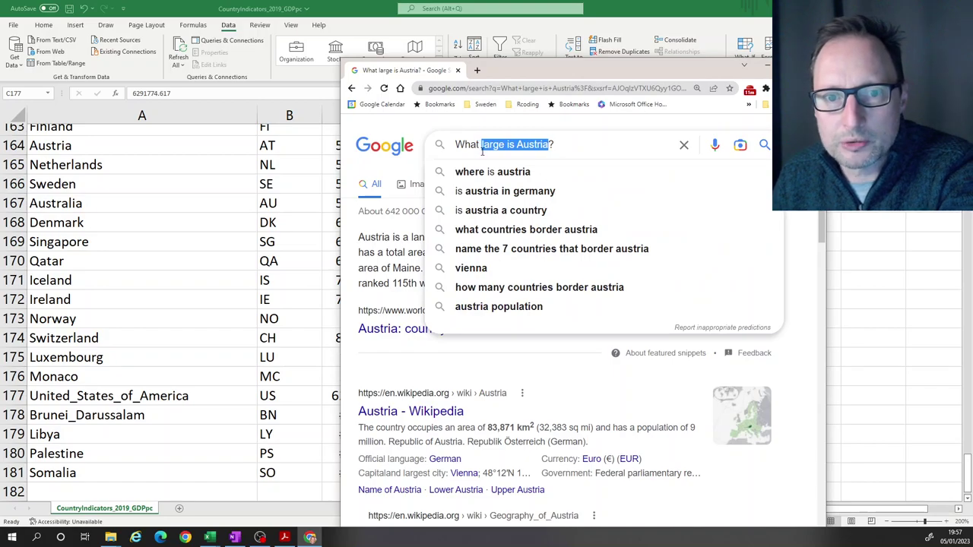
type("was GDP per capita in ")
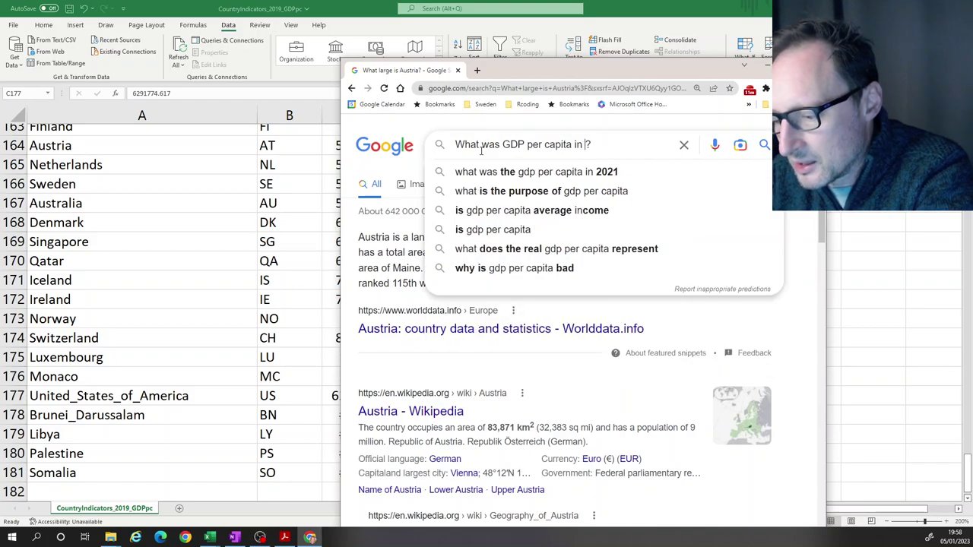
type("the USA in 2019")
key("Return")
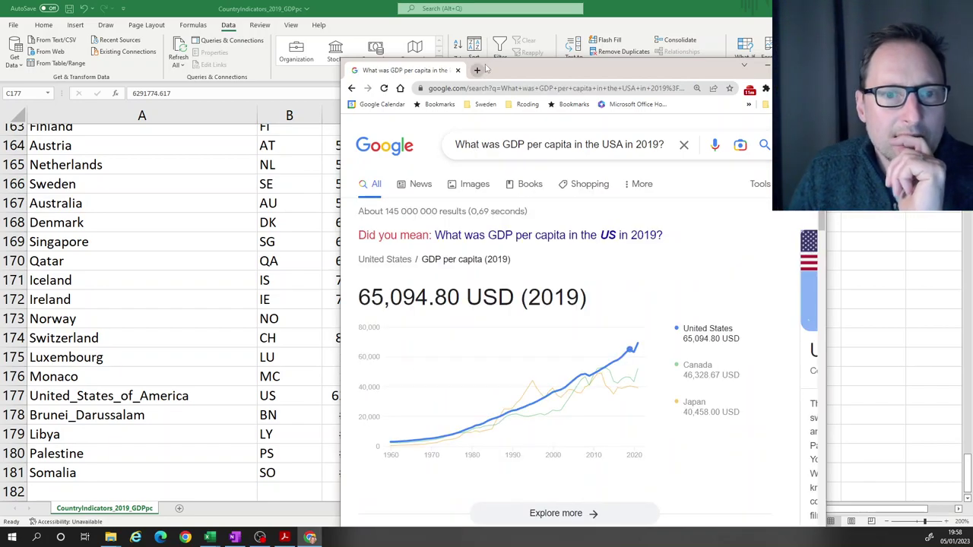
Move the browser window clear of the GDPpc column, highlight the figure found, and compare it with the United States' value in Excel
left_click_drag(487, 69, 584, 57)
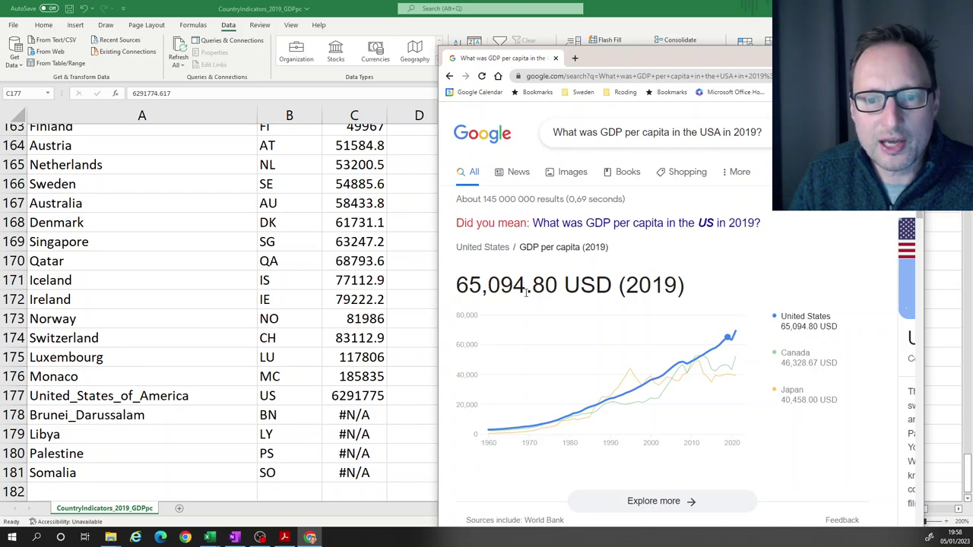
left_click_drag(458, 285, 532, 285)
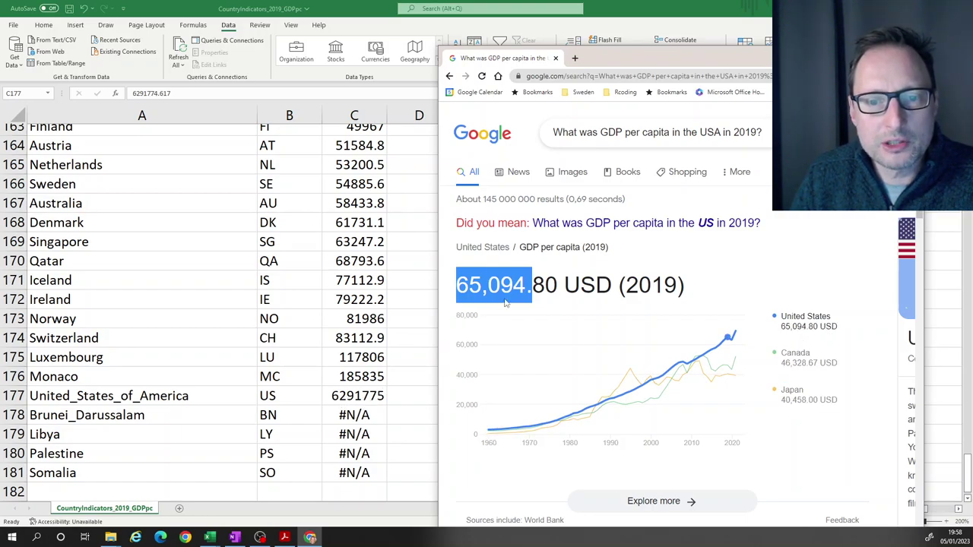
left_click(370, 403)
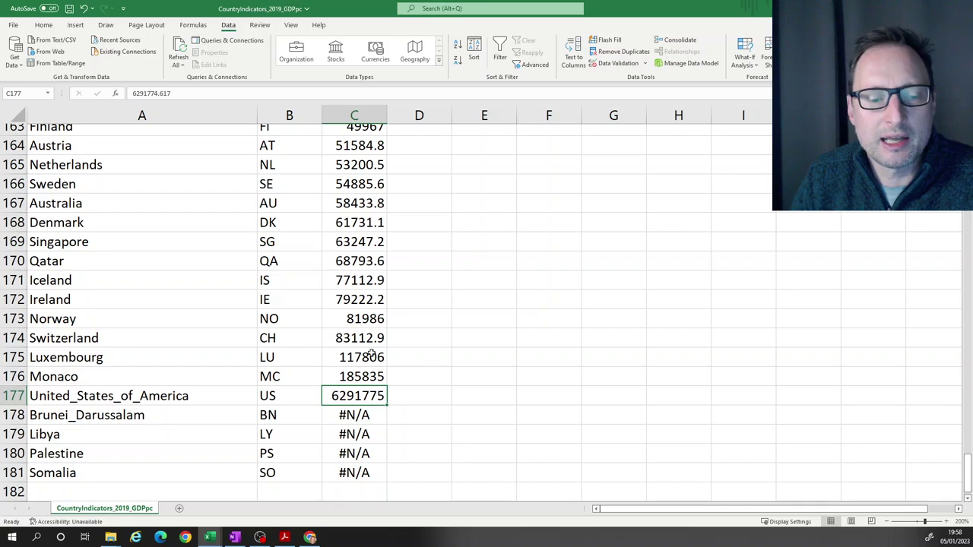
Switch back to Chrome, open gapminder.org and reposition the browser window so the whole page is visible
left_click(309, 537)
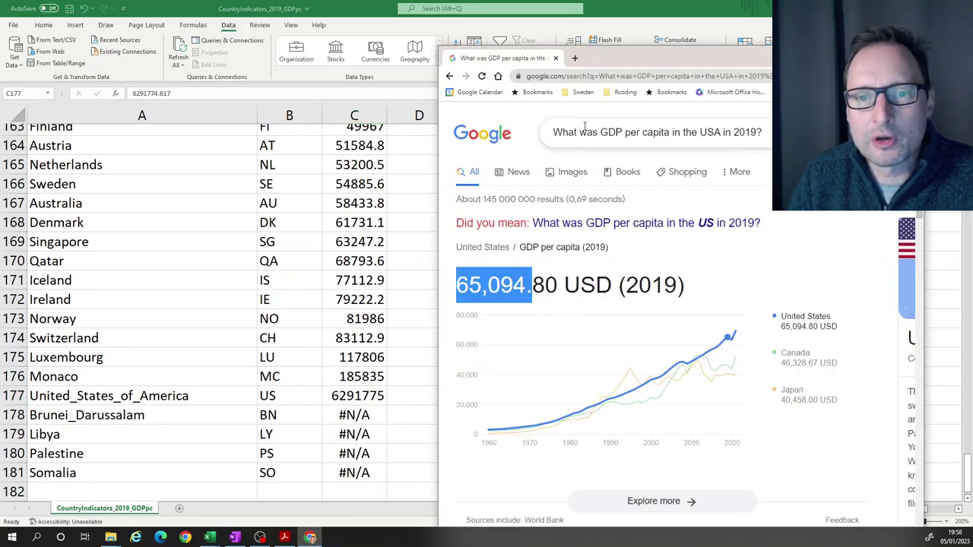
left_click(583, 75)
type("g")
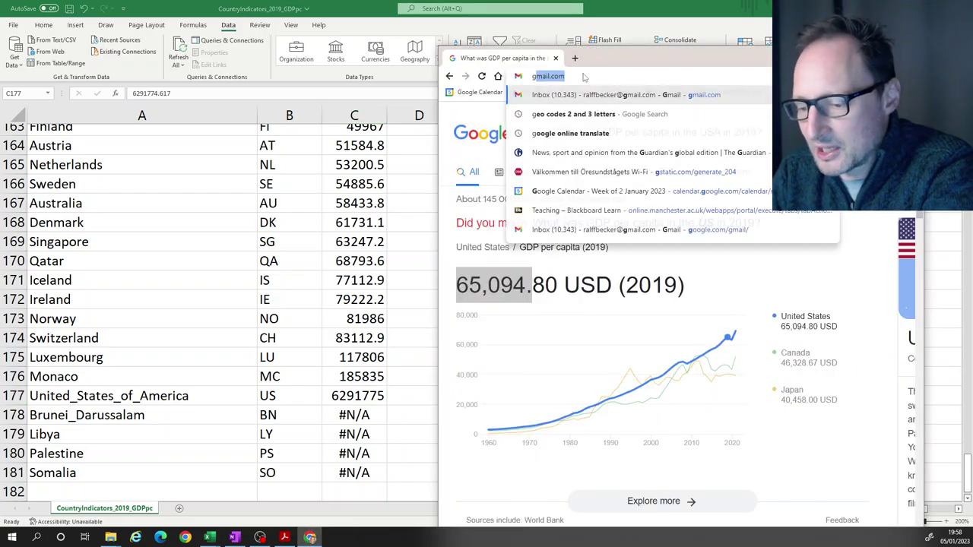
type("apminder")
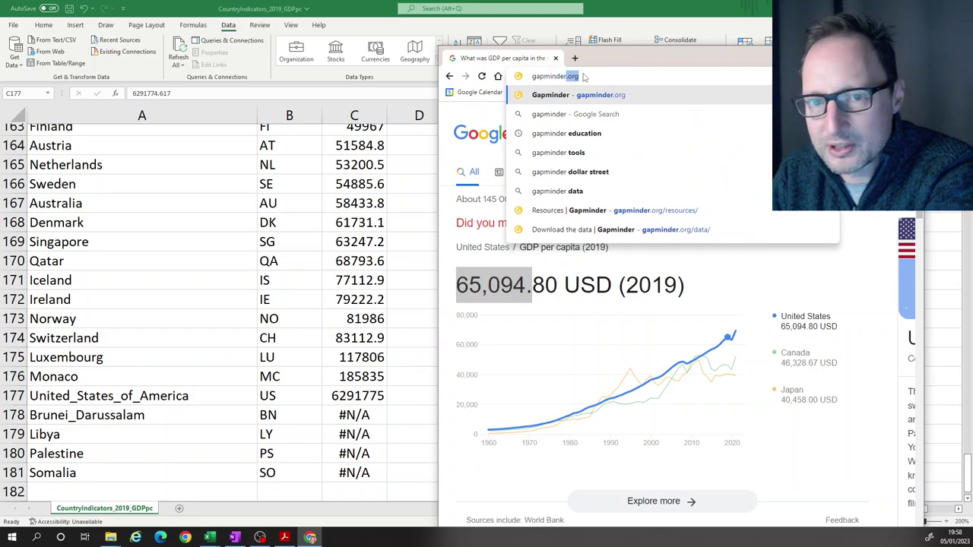
key("Return")
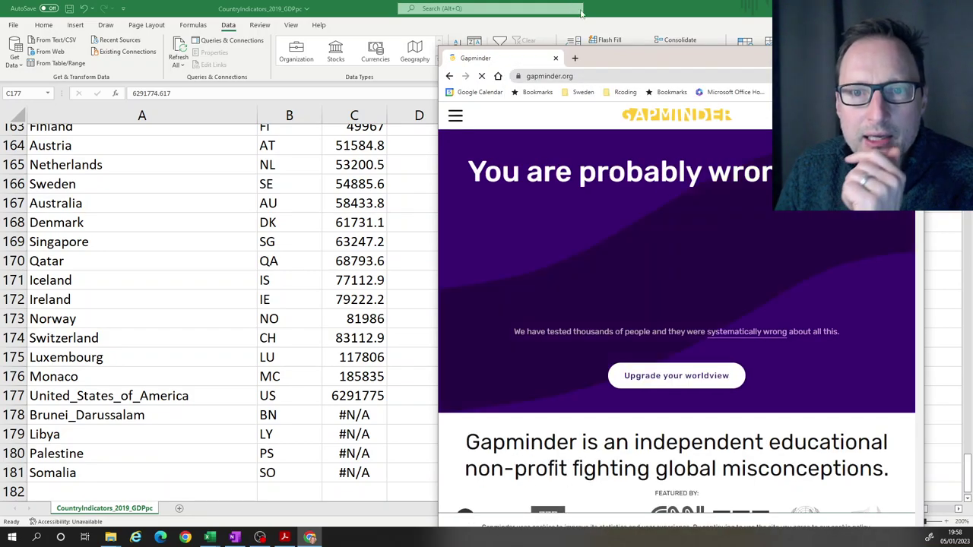
left_click_drag(627, 60, 427, 38)
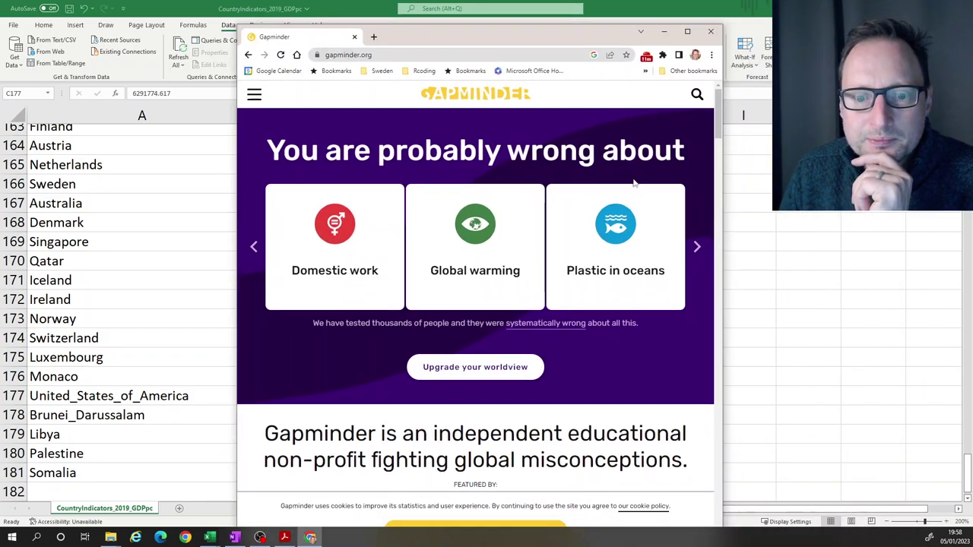
Open Gapminder's data download page from its Resources page and maximize the browser window
left_click(254, 97)
left_click(285, 155)
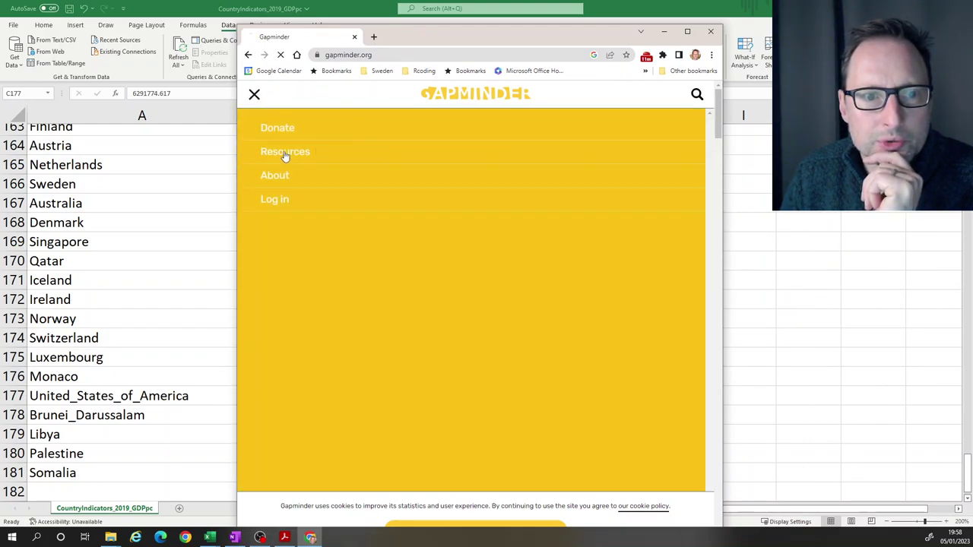
scroll(377, 289, "down", 12)
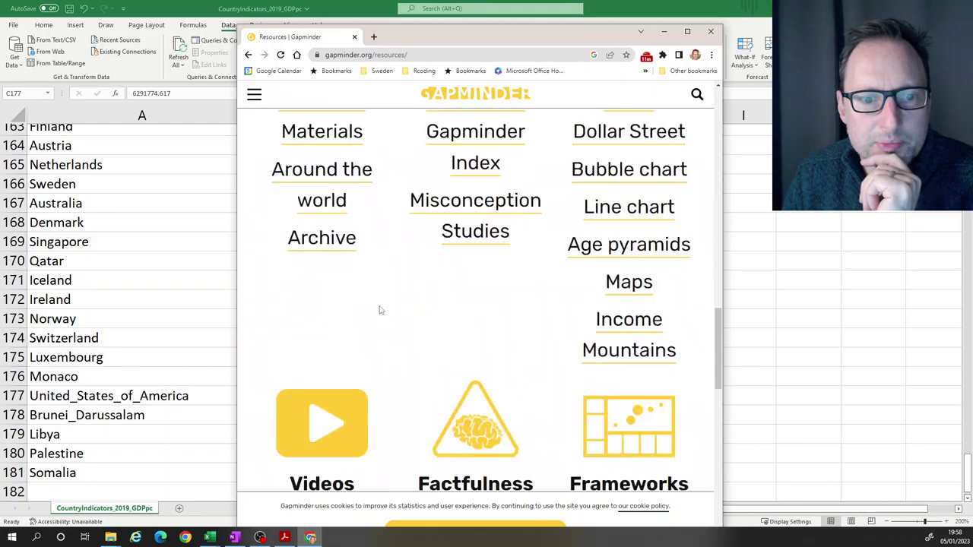
scroll(380, 310, "down", 8)
left_click(323, 241)
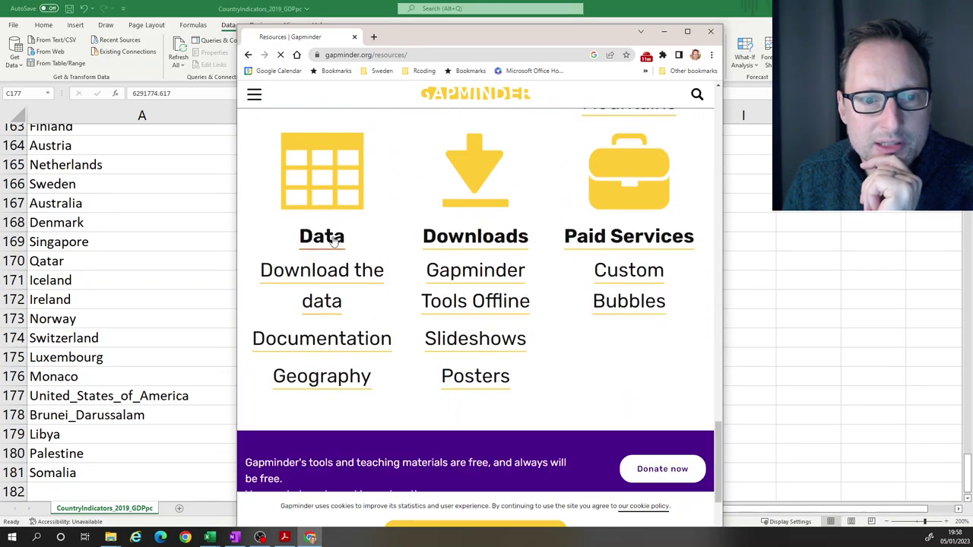
left_click(687, 32)
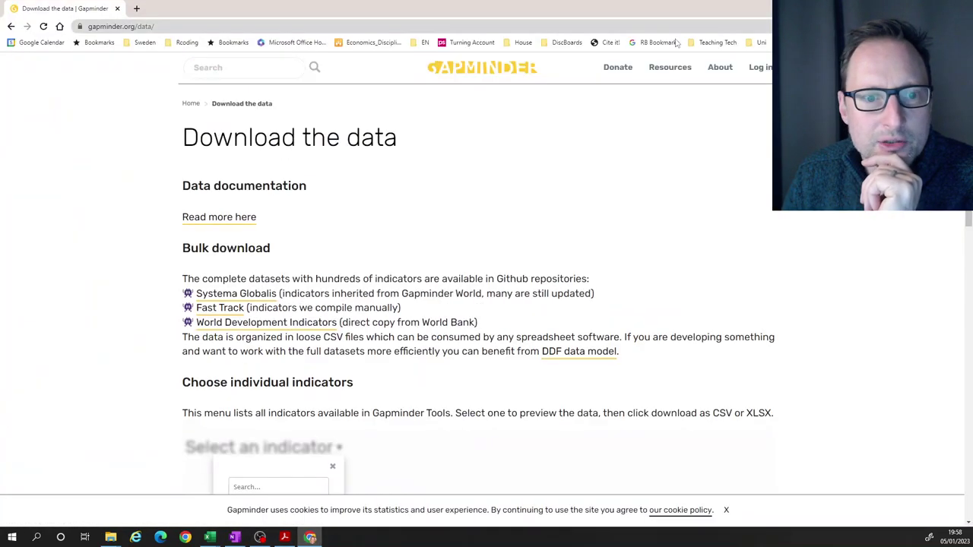
Search the list of individual indicators for "GDP per capita"
scroll(245, 245, "down", 3)
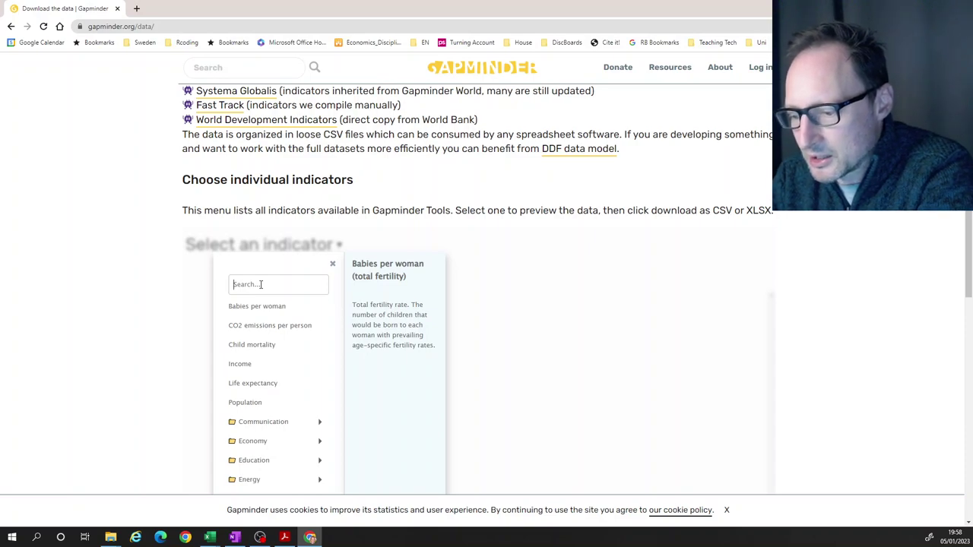
type("cDP")
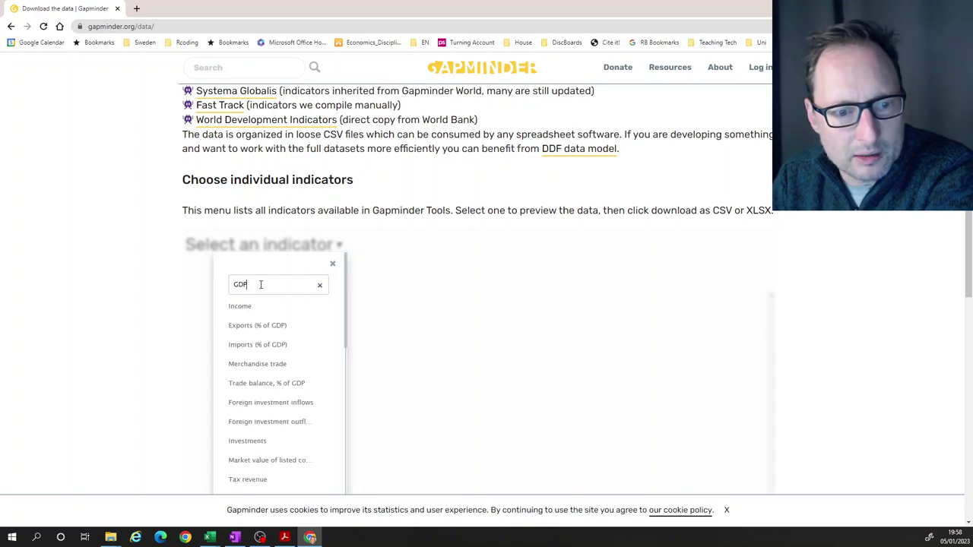
type(" p")
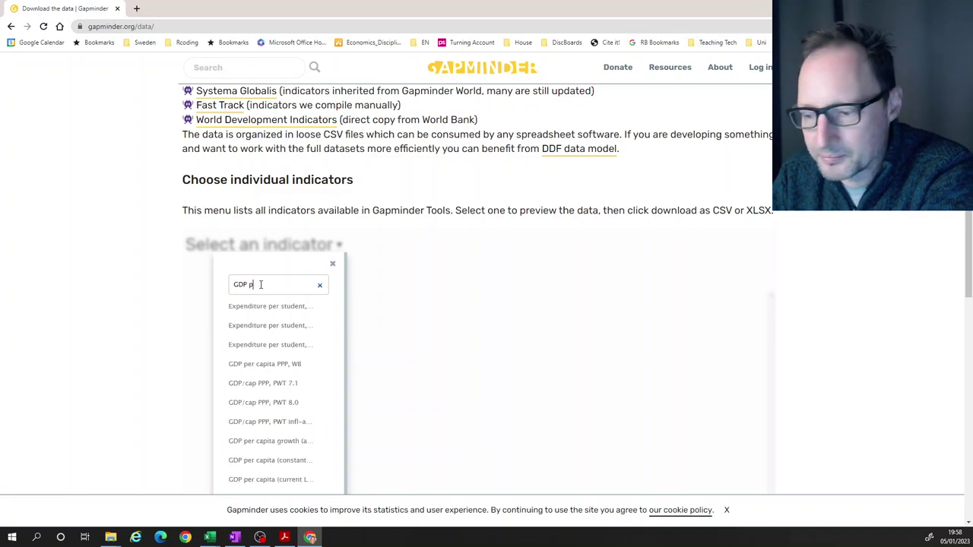
type("er capita")
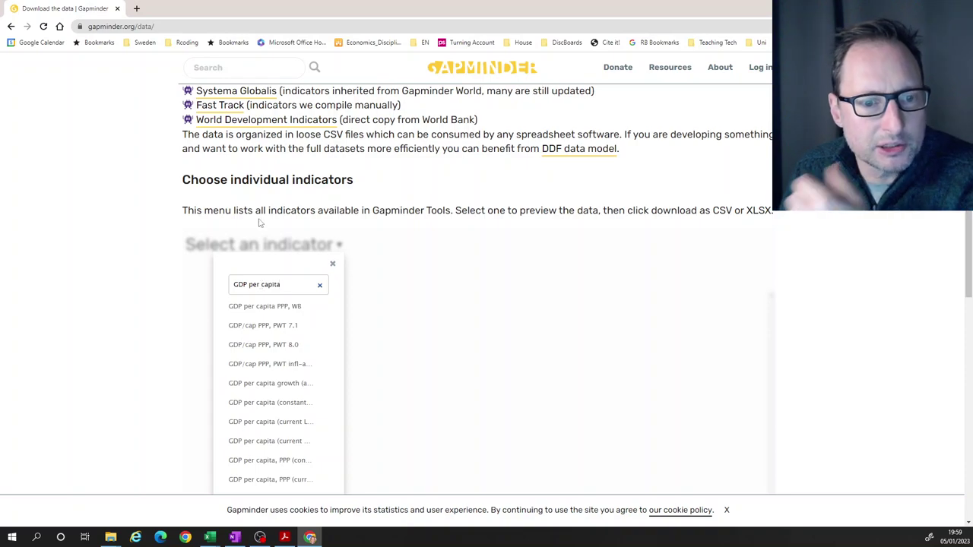
mouse_move(338, 309)
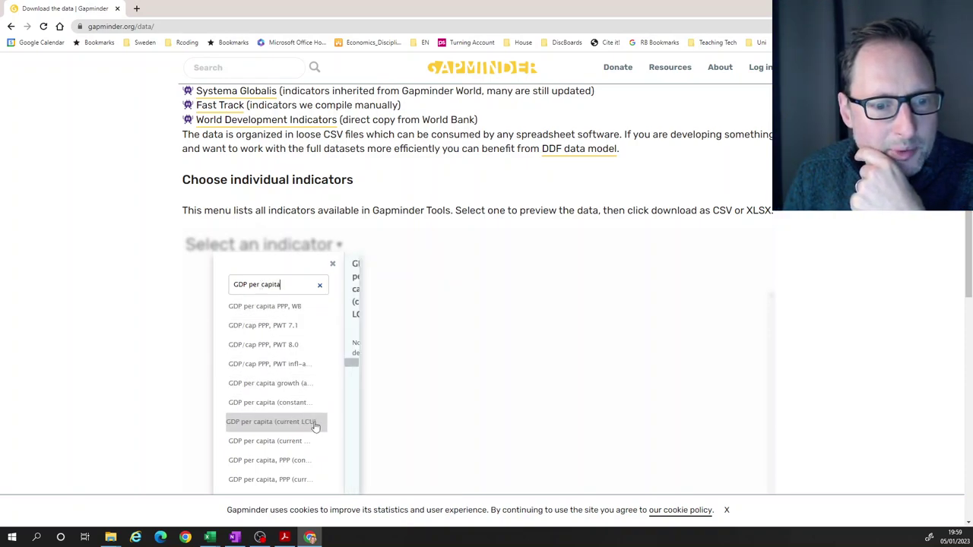
Preview the GDP per capita (current US$) indicator and bring its data table into view
mouse_move(312, 443)
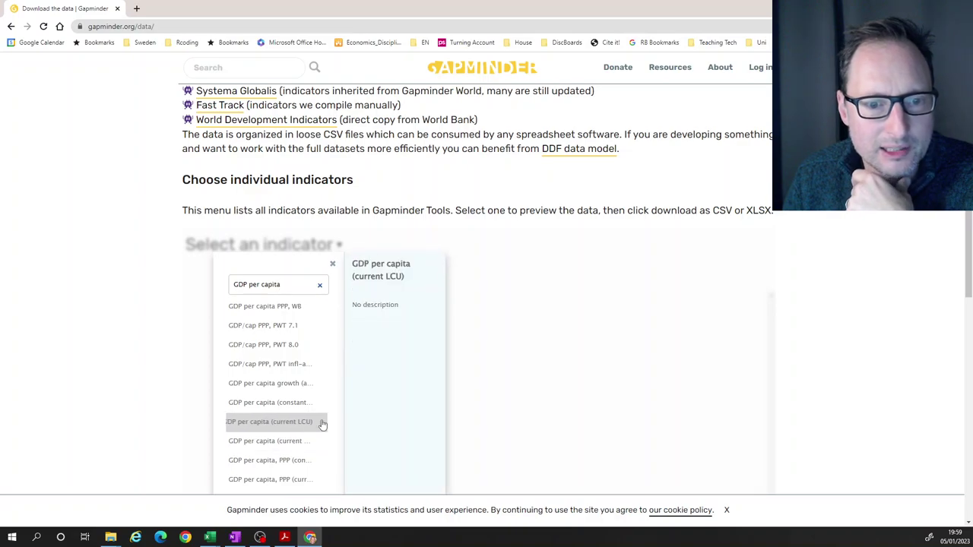
left_click(269, 443)
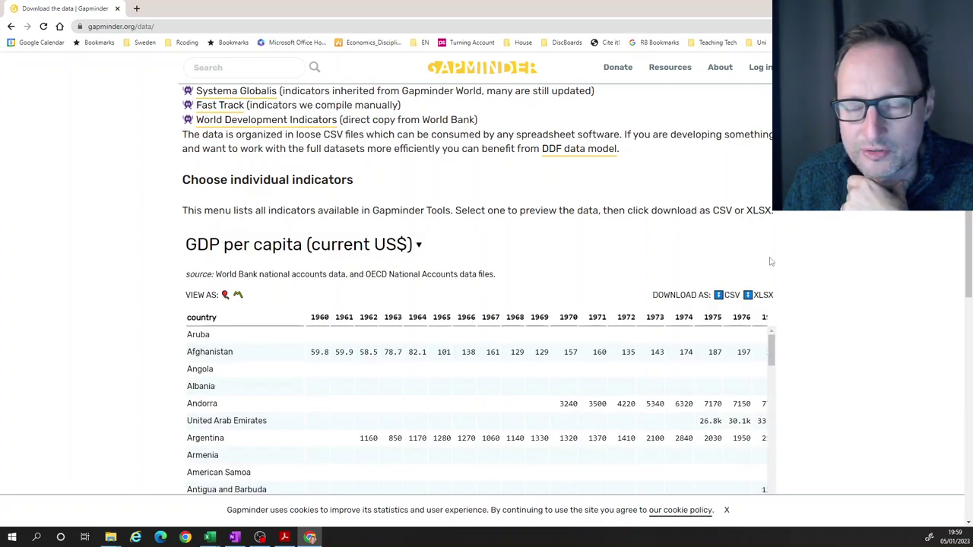
scroll(860, 213, "down", 1)
scroll(858, 219, "down", 1)
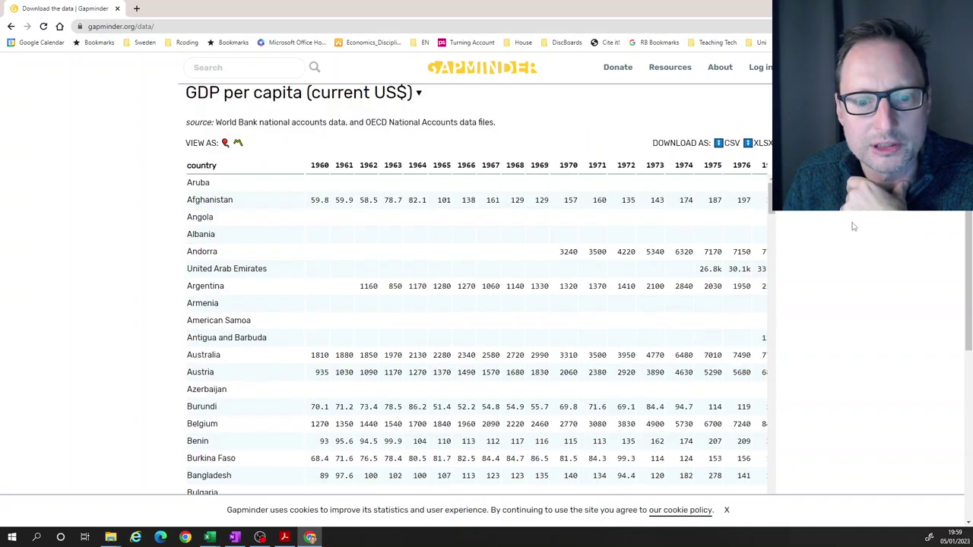
scroll(808, 361, "down", 2)
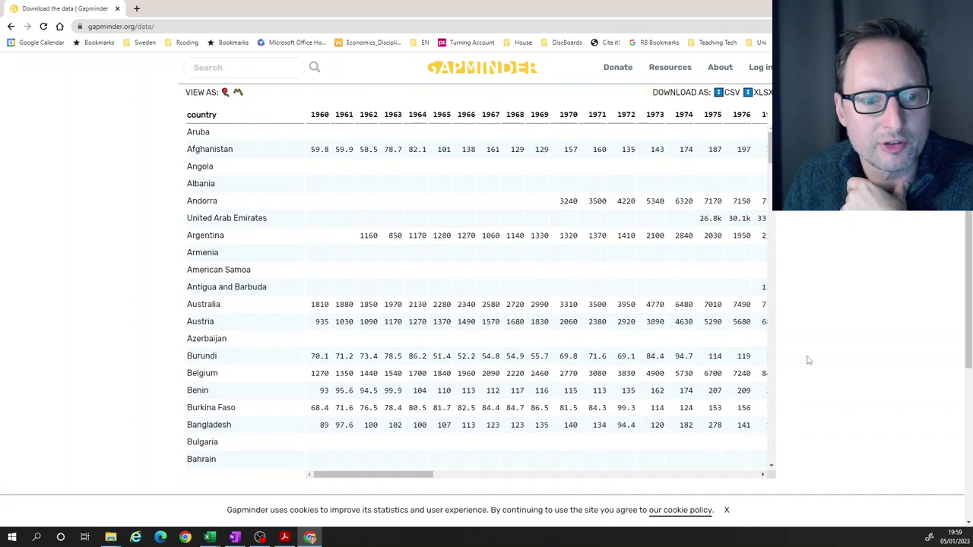
Locate the United States row in the indicator table and bring its 2019 column into view
scroll(801, 343, "up", 1)
left_click_drag(769, 107, 758, 405)
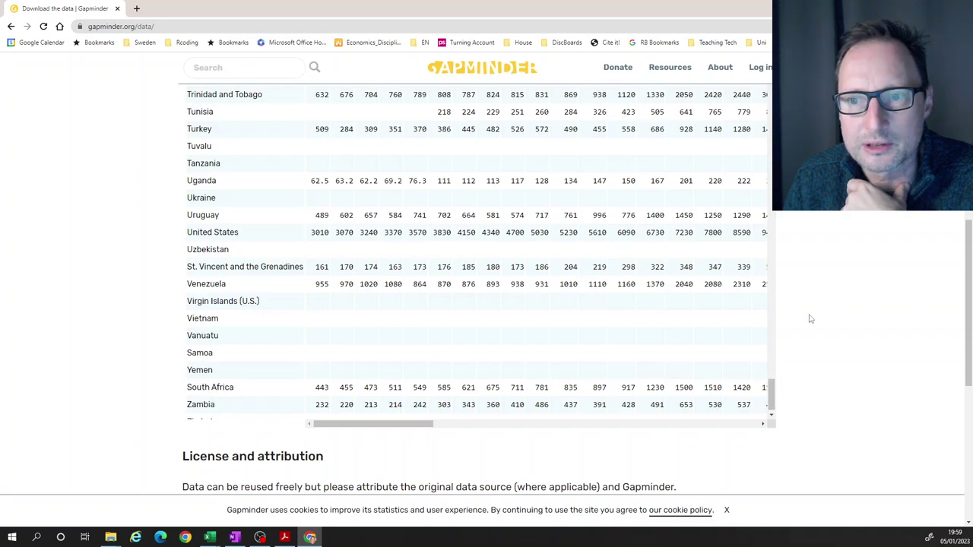
scroll(830, 268, "up", 1)
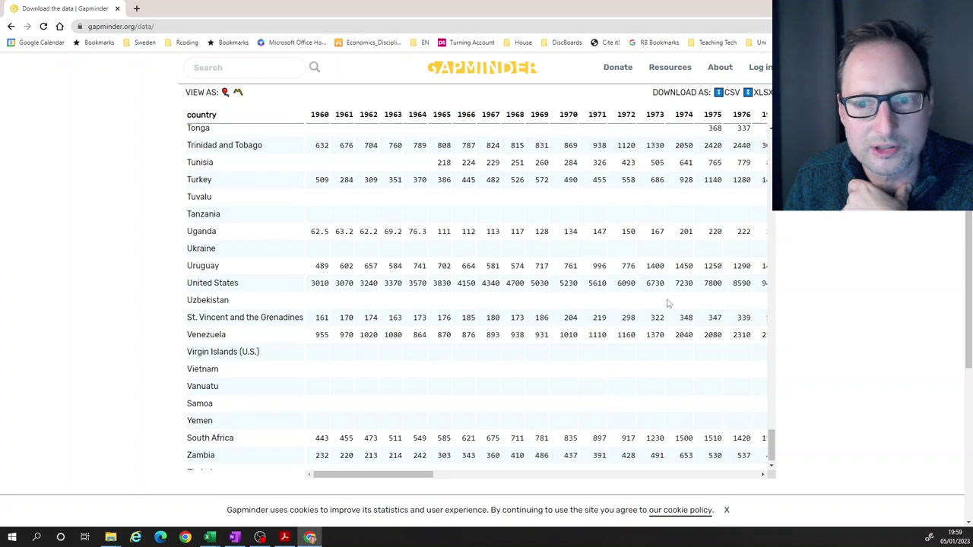
left_click_drag(370, 477, 738, 464)
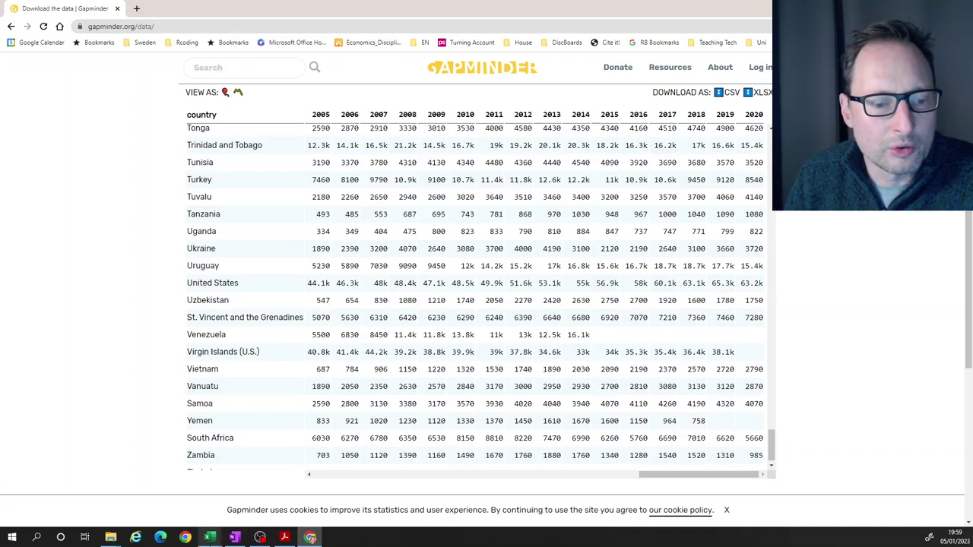
Compare the United States' GDPpc value in the CountryIndicators_2019_GDPpc workbook with Gapminder's 2019 figure in Chrome
mouse_move(210, 536)
left_click(133, 502)
left_click(338, 393)
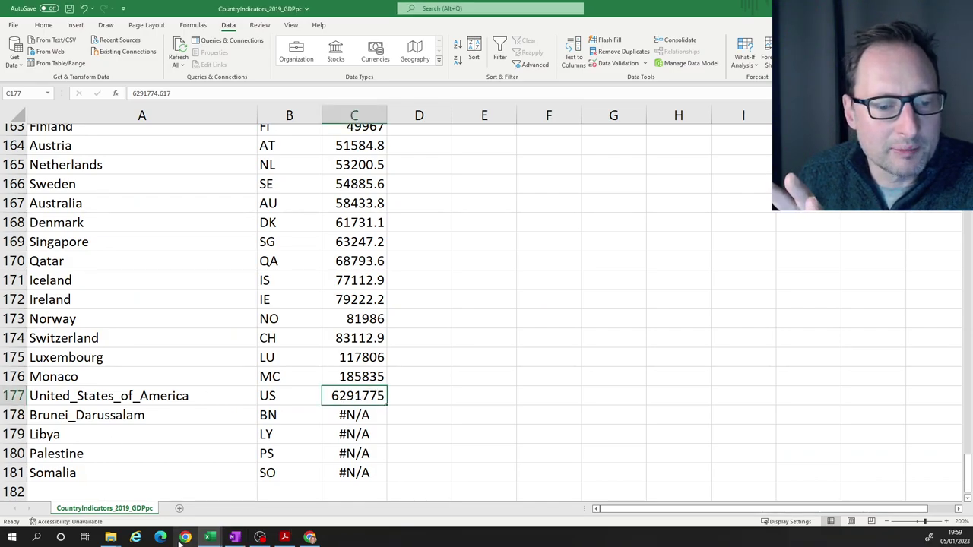
left_click(310, 538)
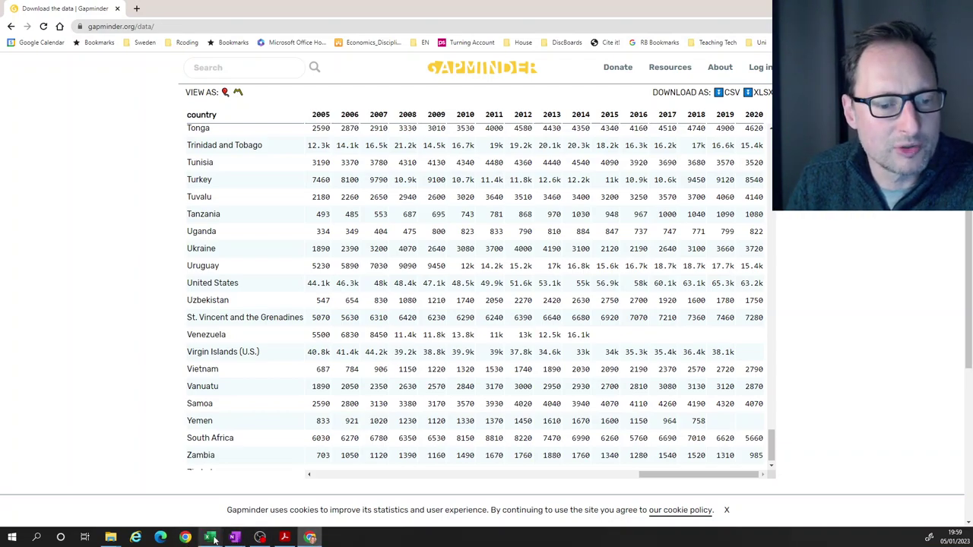
Return to the GDPpc workbook in Excel and correct the United States' misplaced decimal point, making the value 62917.74617
mouse_move(209, 538)
left_click(101, 494)
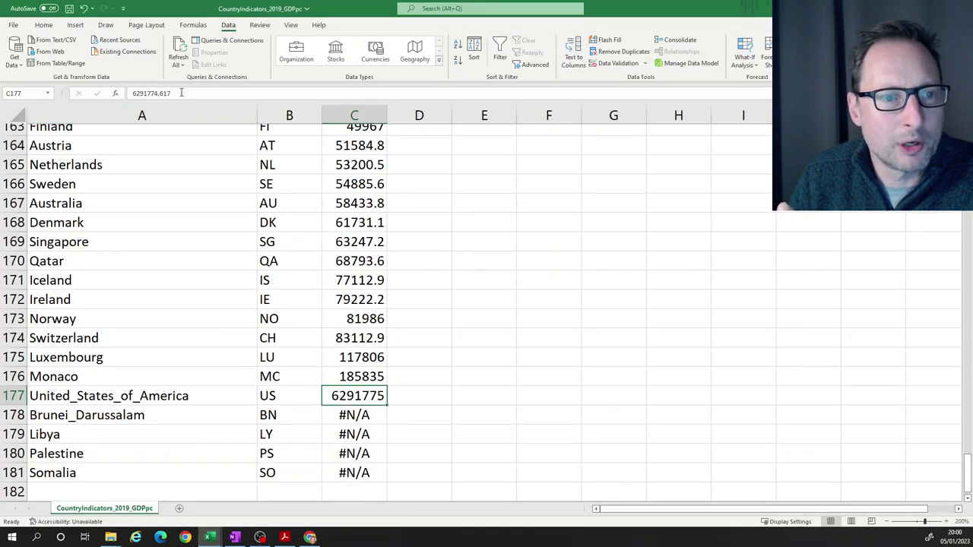
left_click(161, 93)
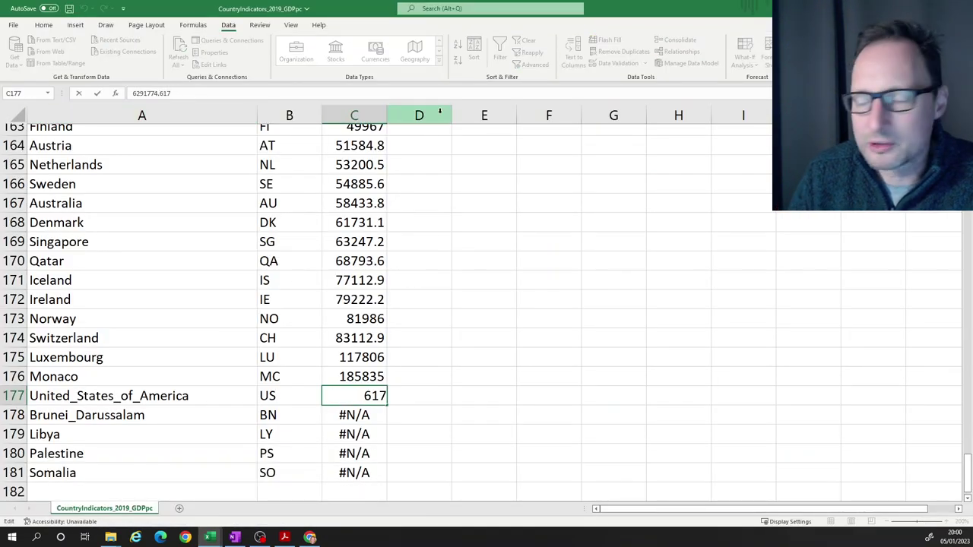
key("BackSpace")
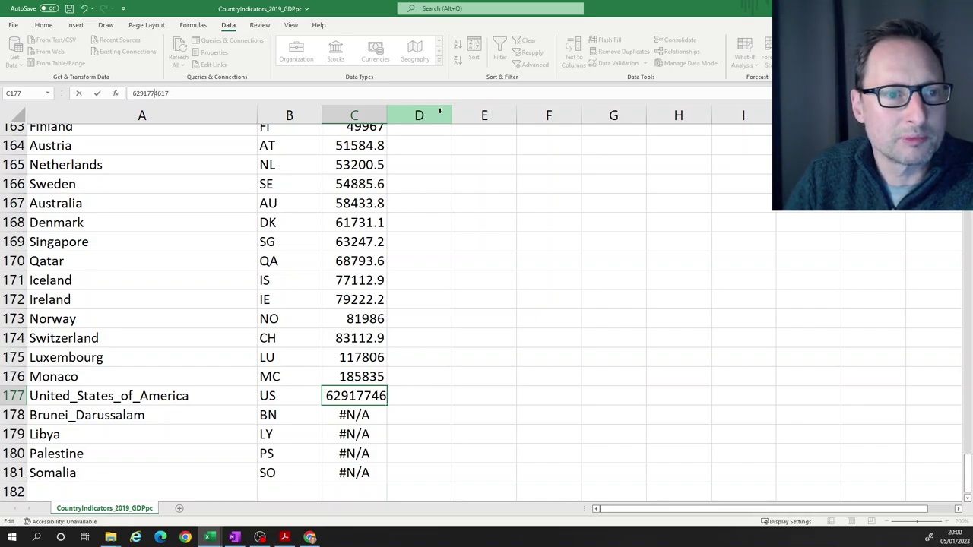
type(".")
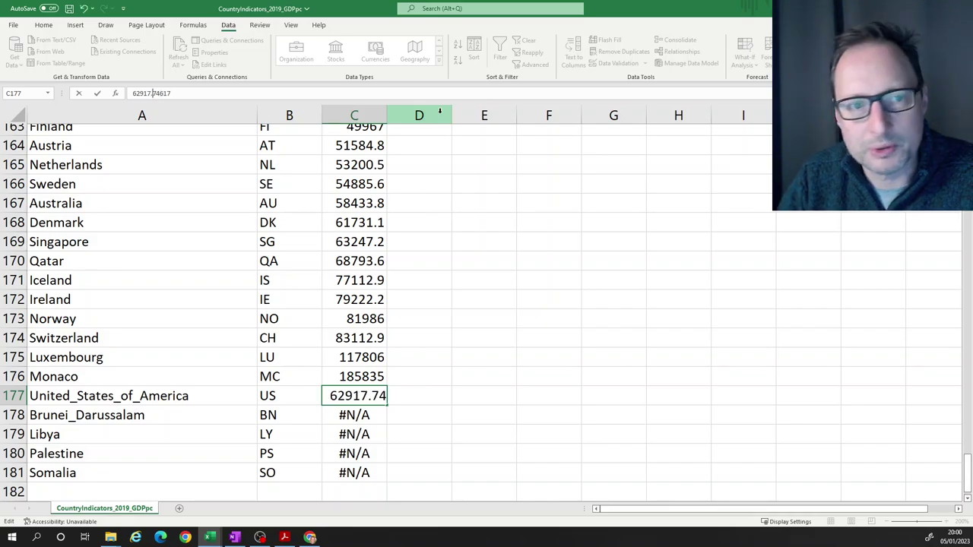
key("Return")
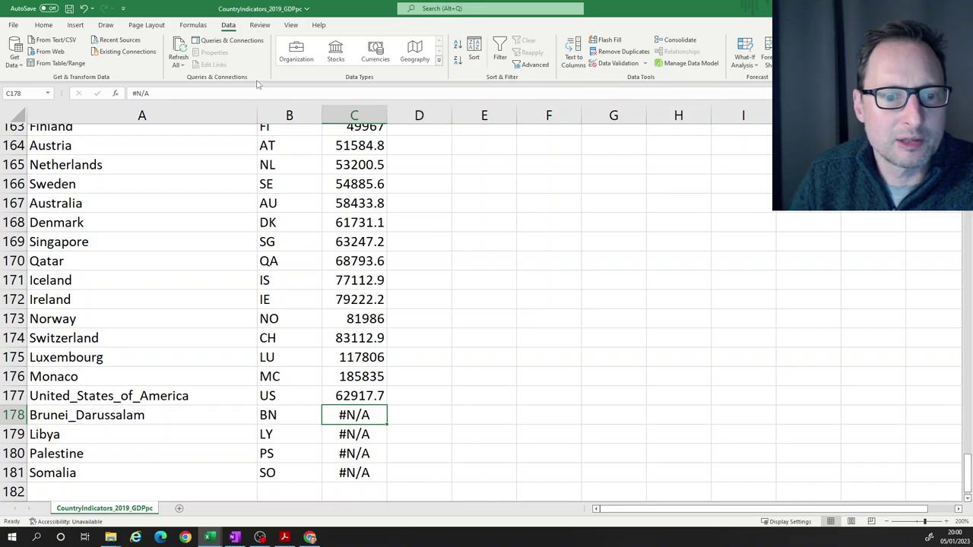
Sort the country, geoID_2 and GDPpc columns by GDPpc from smallest to largest, treating the first row as headers
scroll(428, 373, "up", 9)
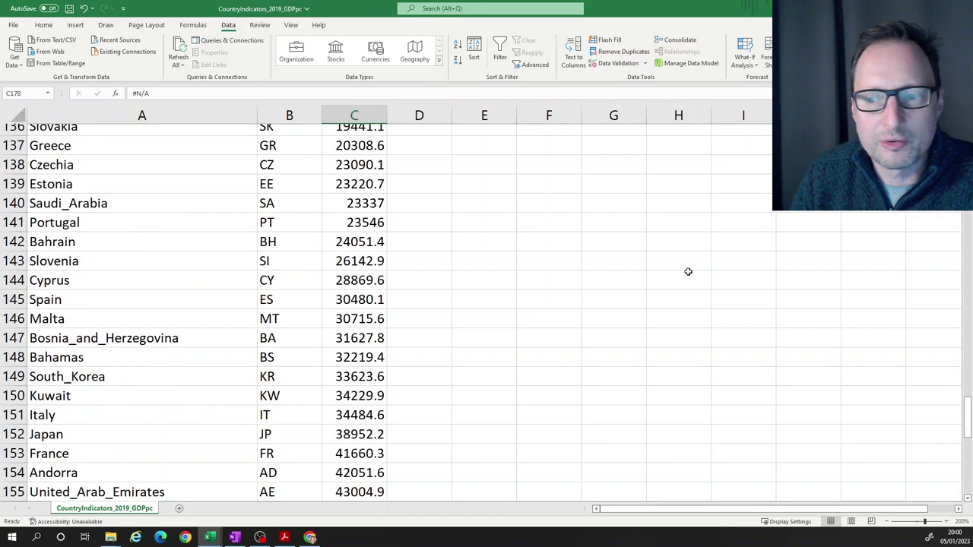
scroll(955, 384, "up", 20)
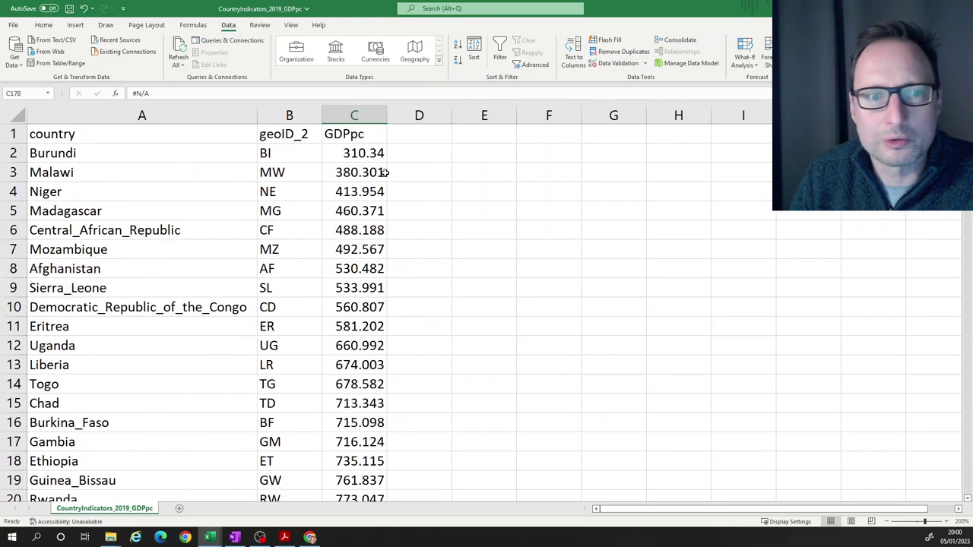
left_click_drag(92, 108, 354, 115)
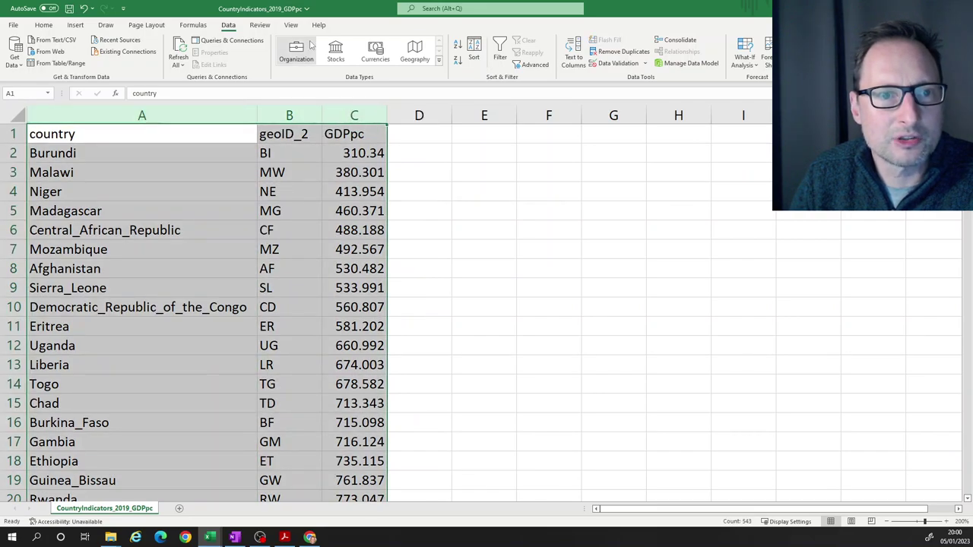
left_click(471, 51)
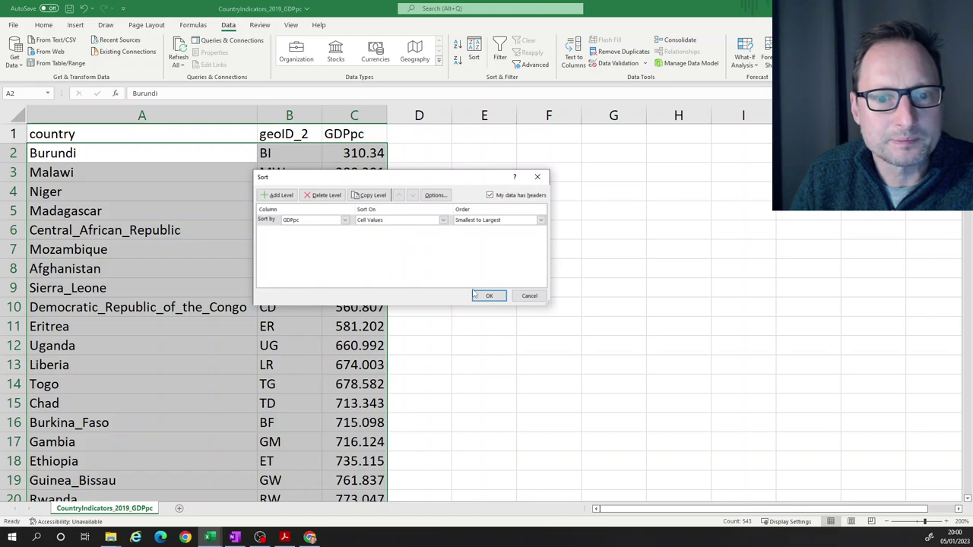
left_click(488, 296)
Find the United States row in the re-sorted list and highlight its three cells
scroll(337, 288, "down", 20)
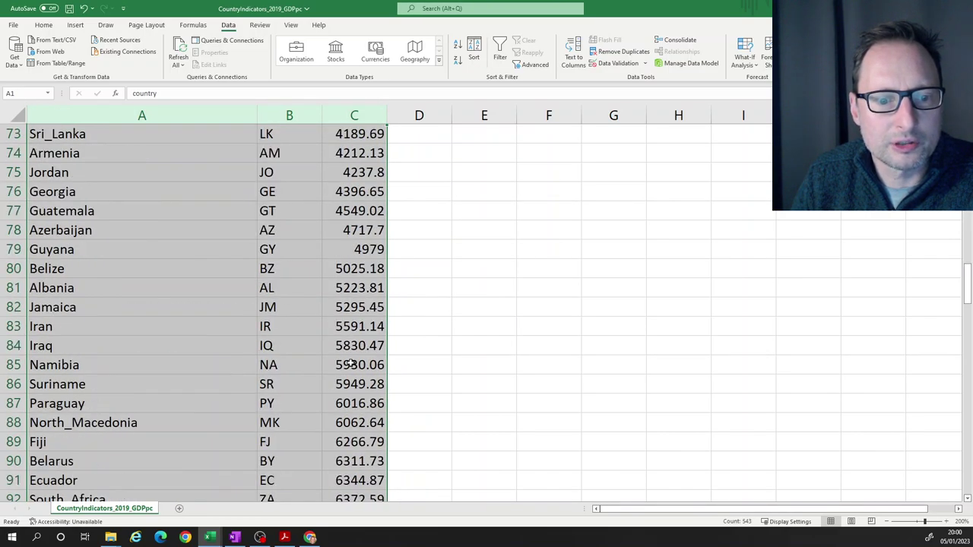
scroll(337, 405, "down", 15)
scroll(335, 395, "up", 8)
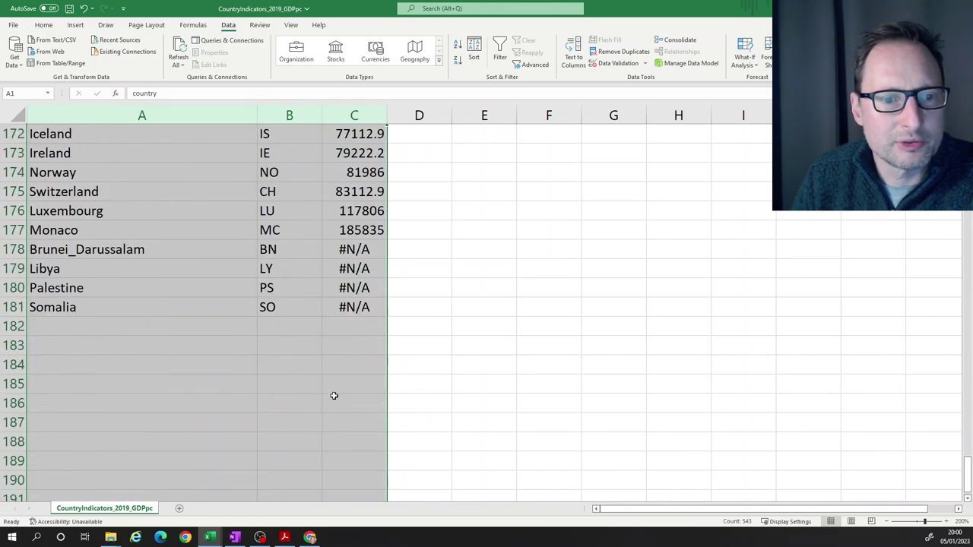
left_click(90, 195)
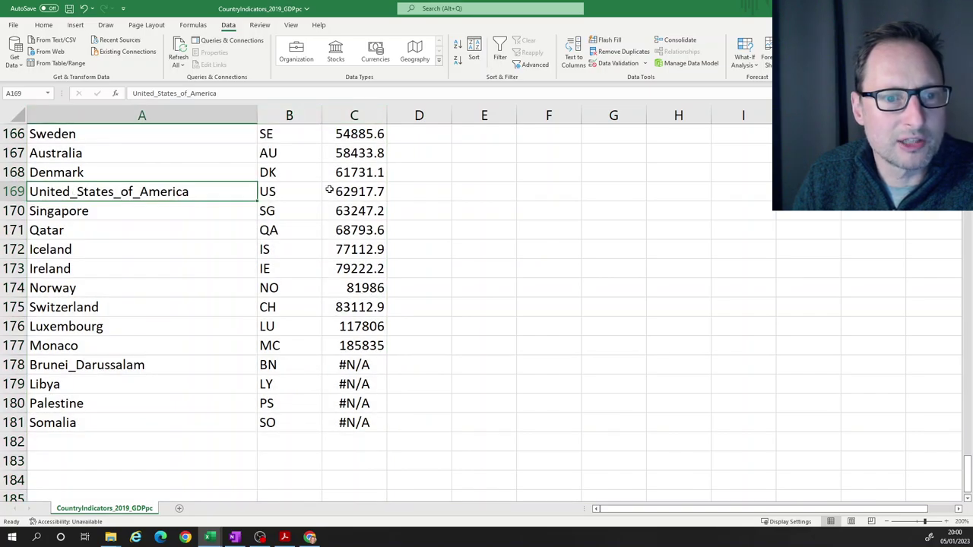
left_click_drag(344, 190, 233, 190)
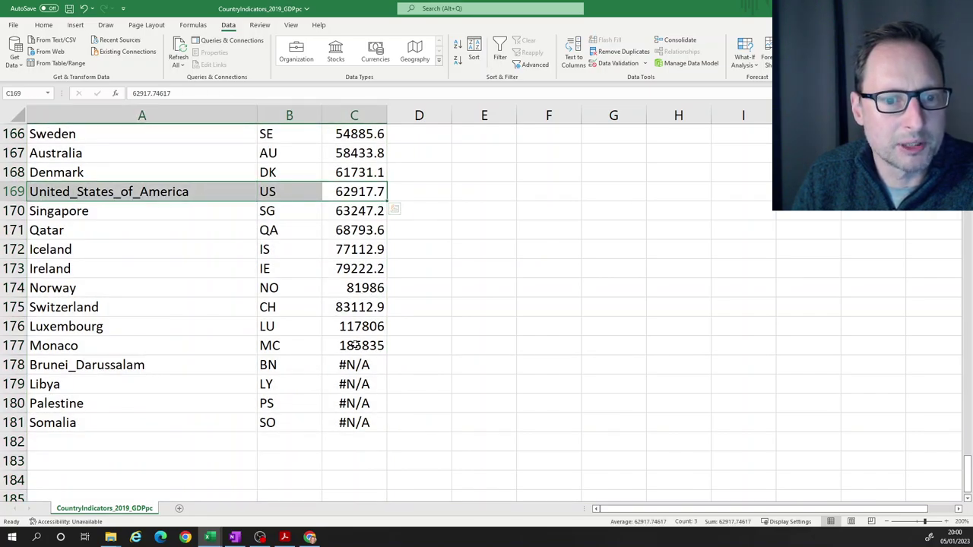
Review the upper range of the sorted GDPpc values and the #N/A entries at the end of the list
left_click(403, 294)
scroll(373, 288, "up", 7)
scroll(372, 281, "up", 6)
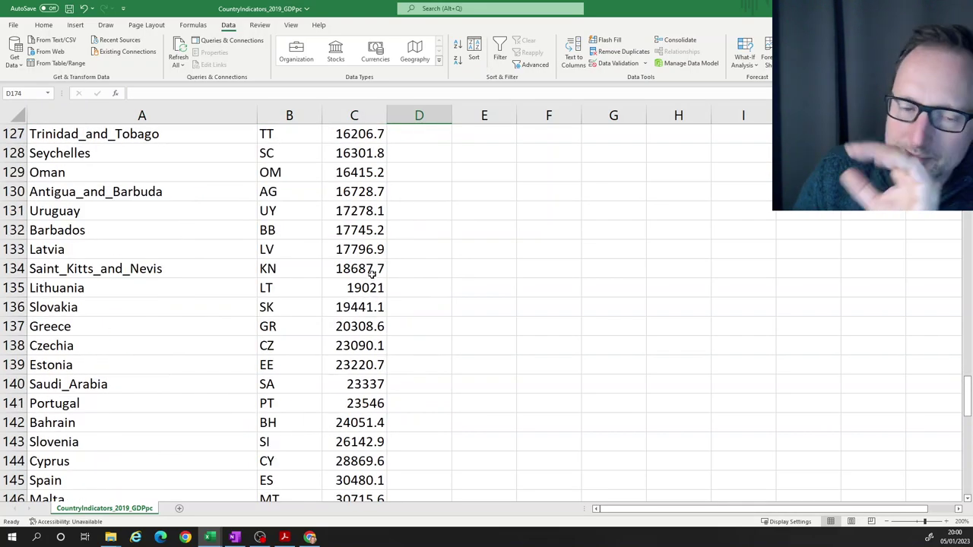
scroll(373, 274, "down", 4)
scroll(373, 273, "down", 3)
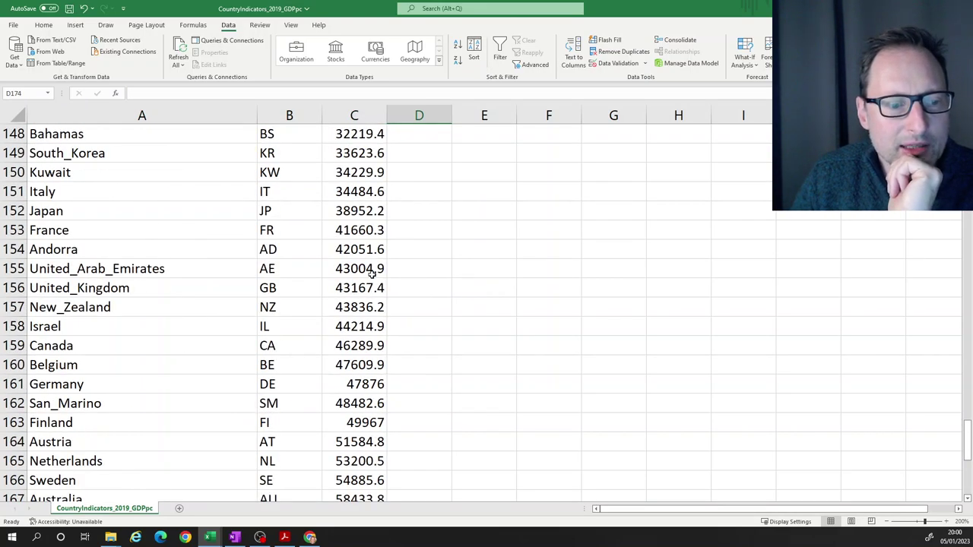
scroll(373, 272, "down", 6)
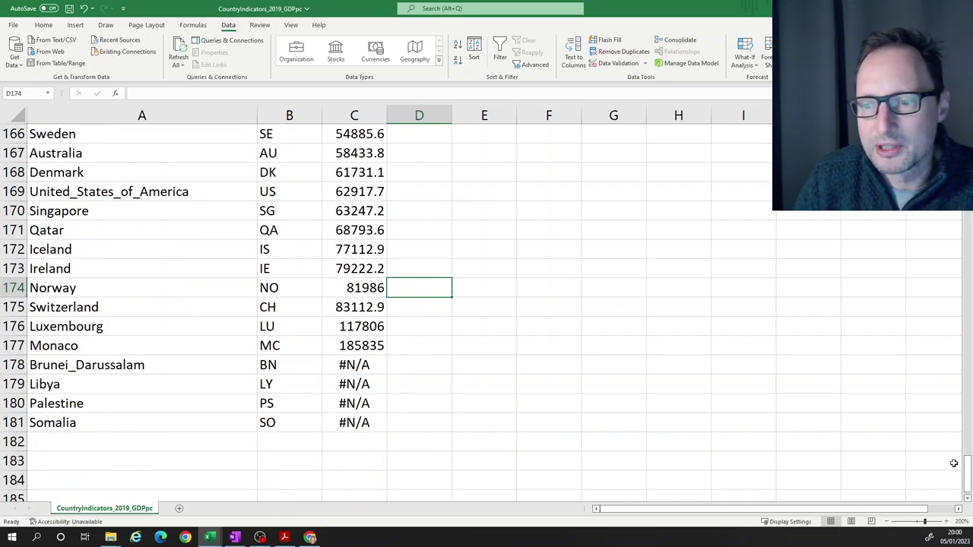
left_click_drag(967, 466, 958, 489)
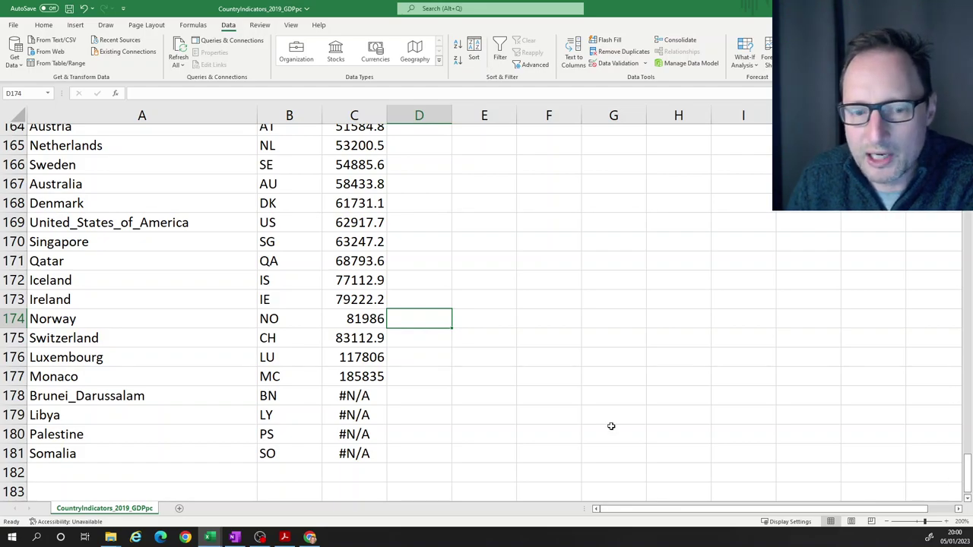
Switch to the CountryIndicators_2019_HealthExp workbook and examine the largest and missing HealthExp values at the end of the list
mouse_move(223, 541)
left_click(231, 497)
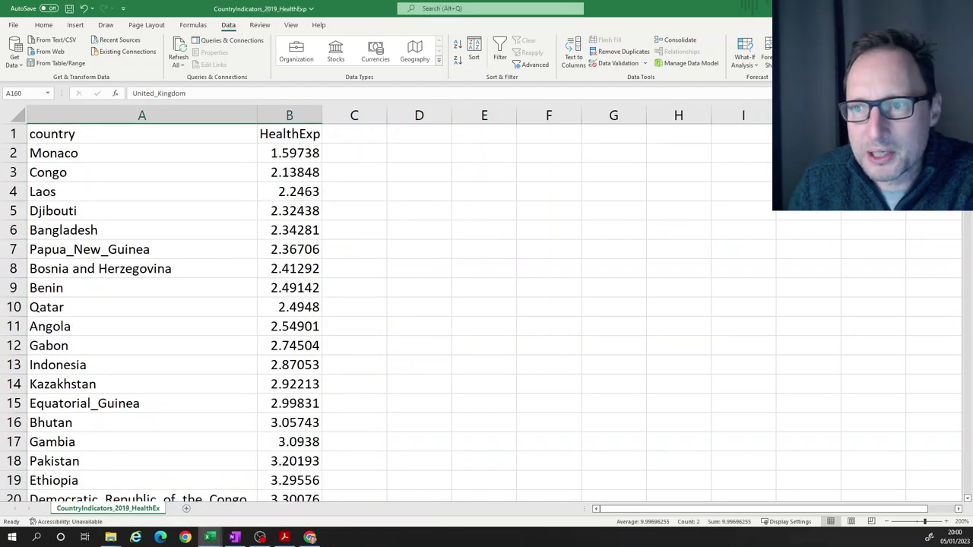
left_click_drag(967, 141, 966, 487)
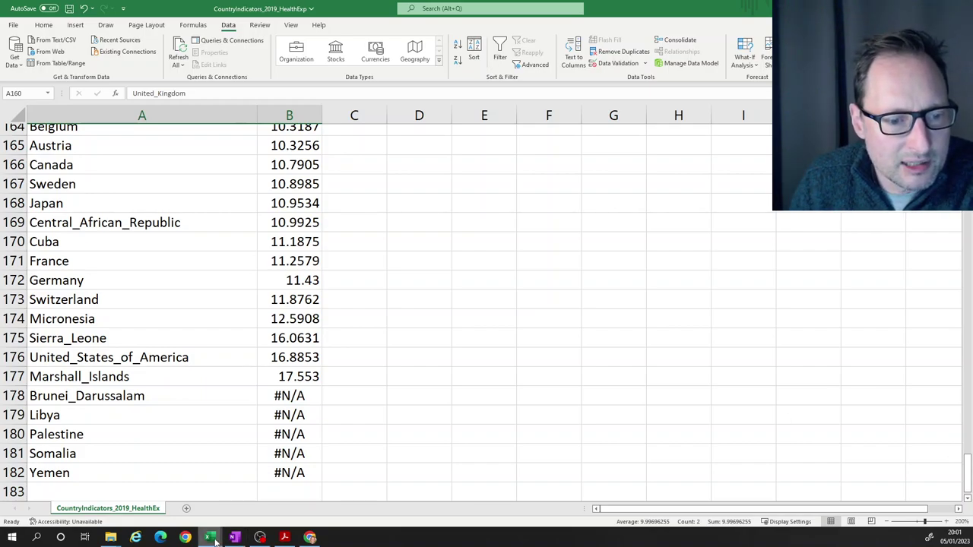
Switch to the CountryIndicators_2019_LandArea workbook and check the land area values through to the last row, then clear the column selection
mouse_move(214, 539)
left_click(324, 487)
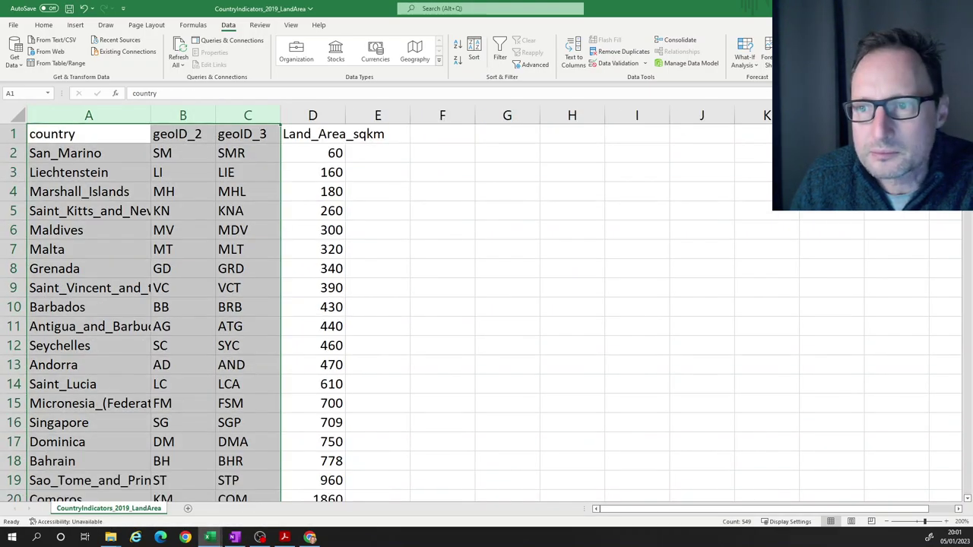
left_click(969, 281)
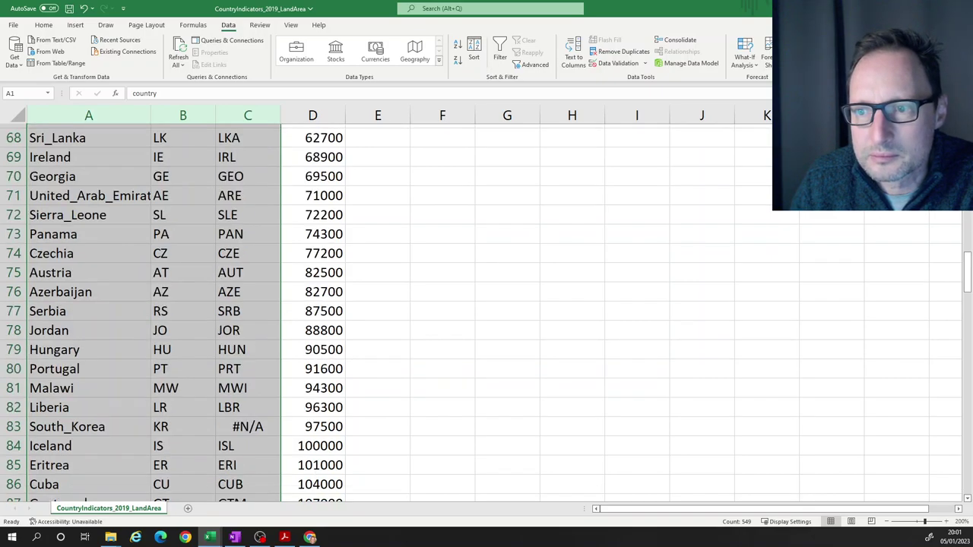
left_click_drag(967, 287, 966, 405)
left_click_drag(969, 471, 967, 494)
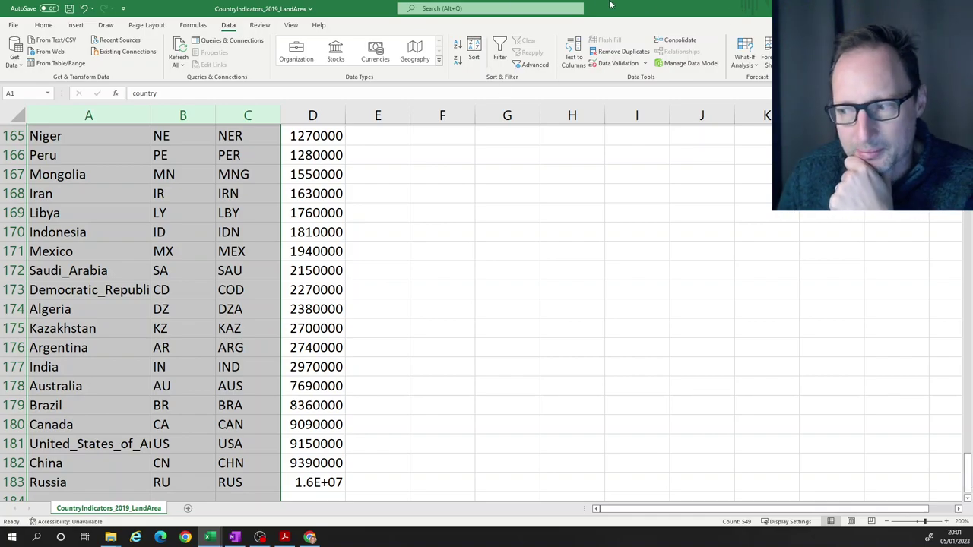
left_click(490, 229)
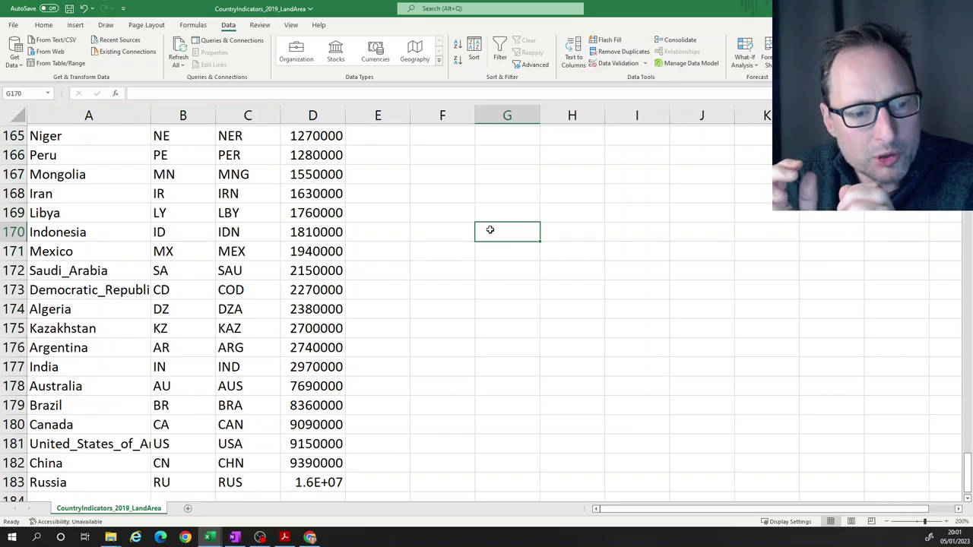
Create a new blank workbook and save it as temp in the "Dealing with real-life datasets" folder
left_click(13, 25)
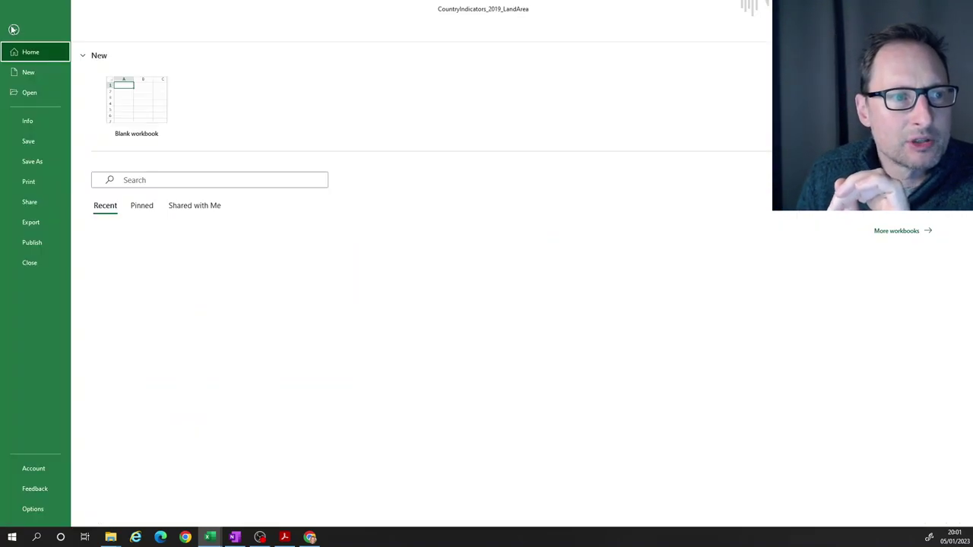
left_click(112, 94)
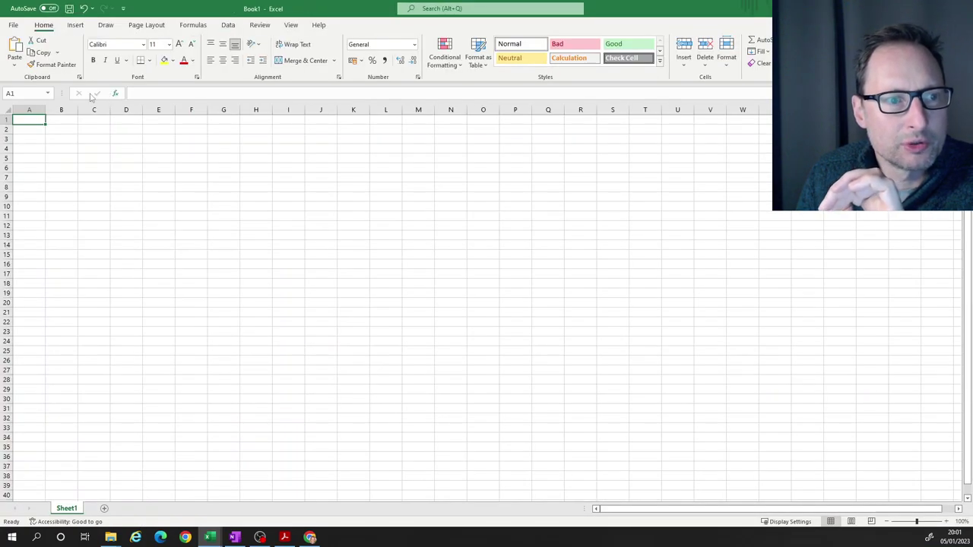
left_click(14, 27)
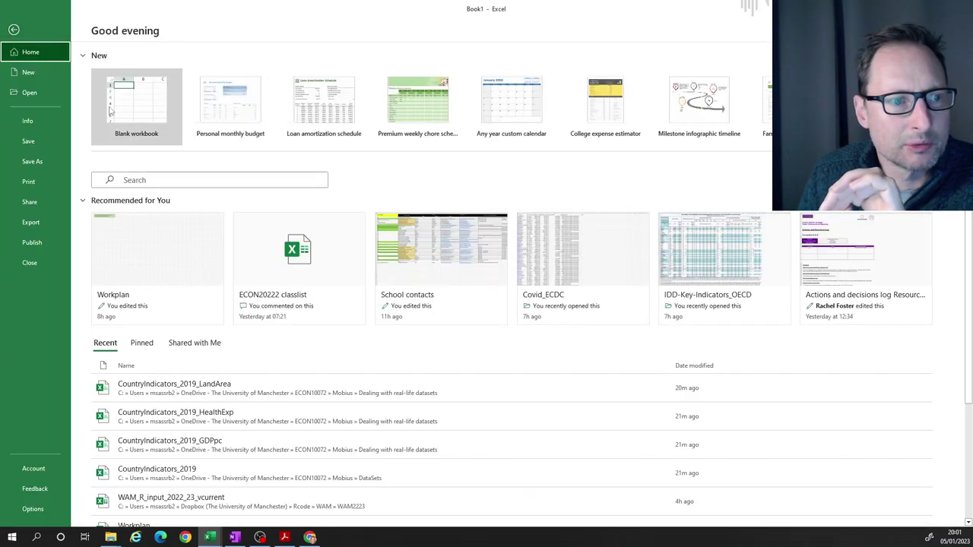
left_click(32, 161)
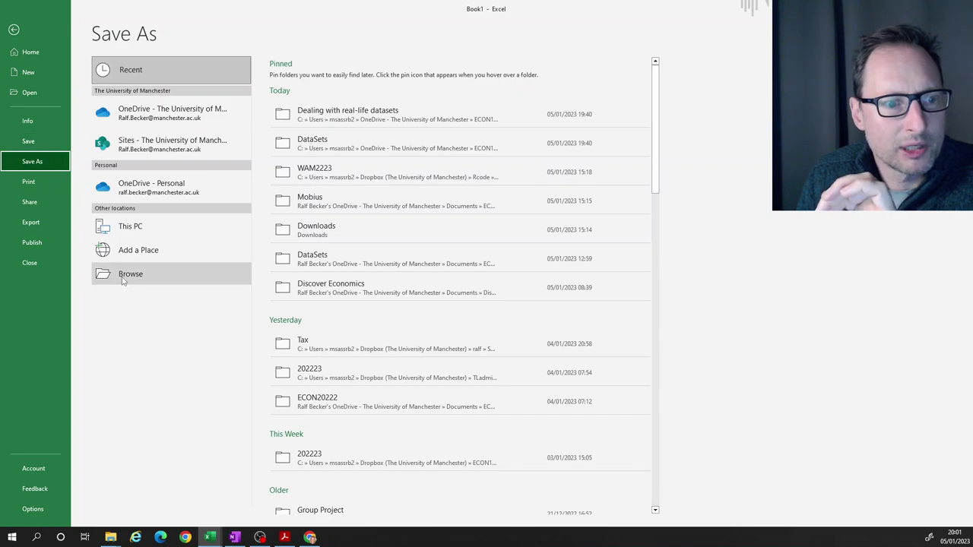
left_click(292, 113)
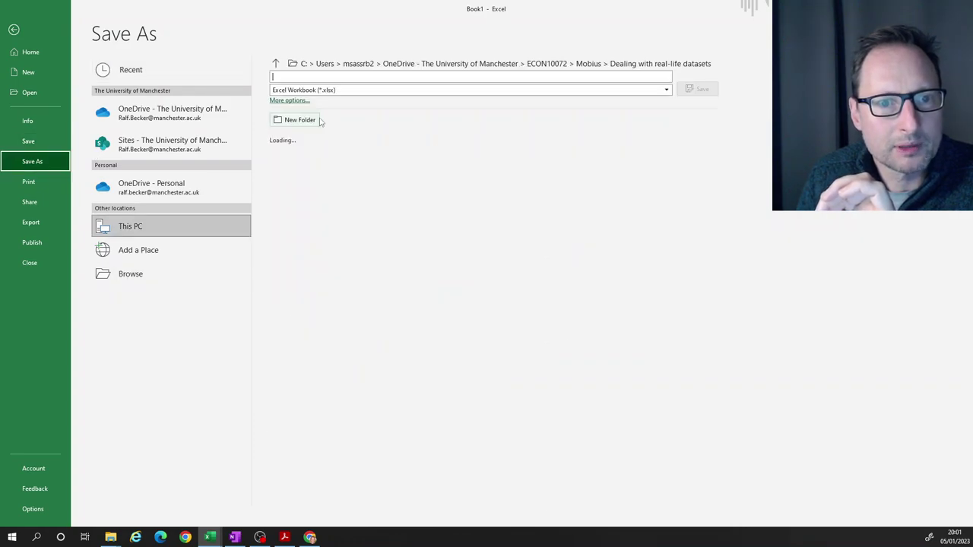
left_click(310, 78)
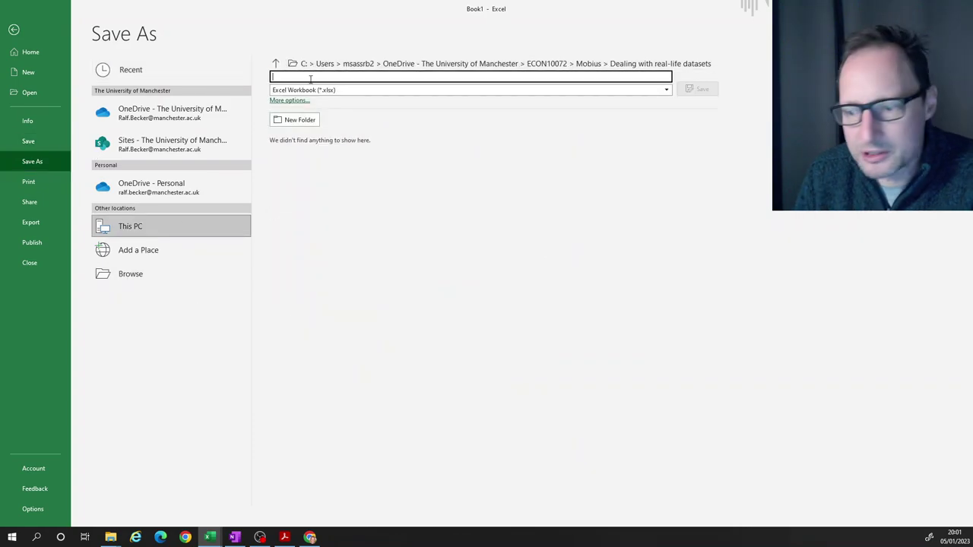
type("temp")
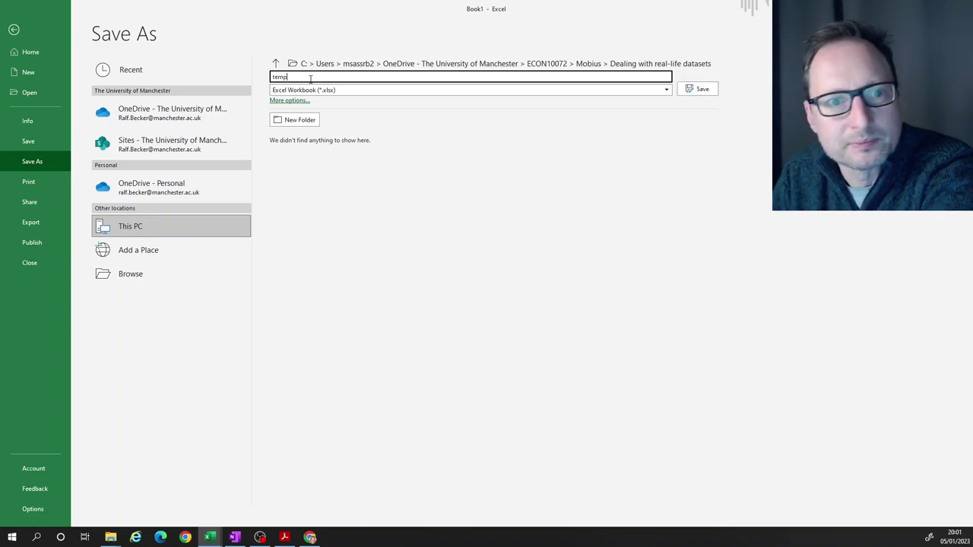
key("Return")
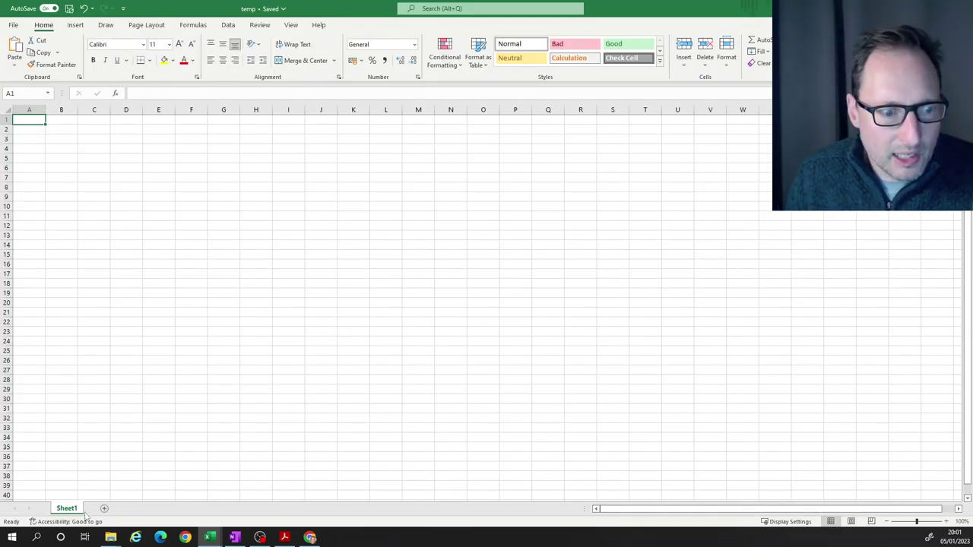
Check the CountryIndicators_2019_GDPpc workbook's last row, then switch to OneNote and draw a blue "obs" column beside ID 3 in the table
left_click(212, 538)
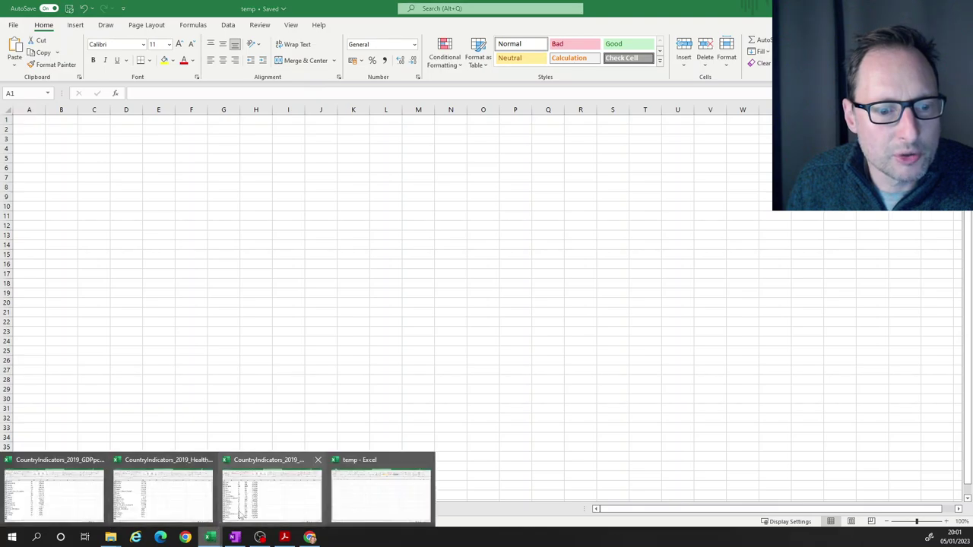
left_click(89, 507)
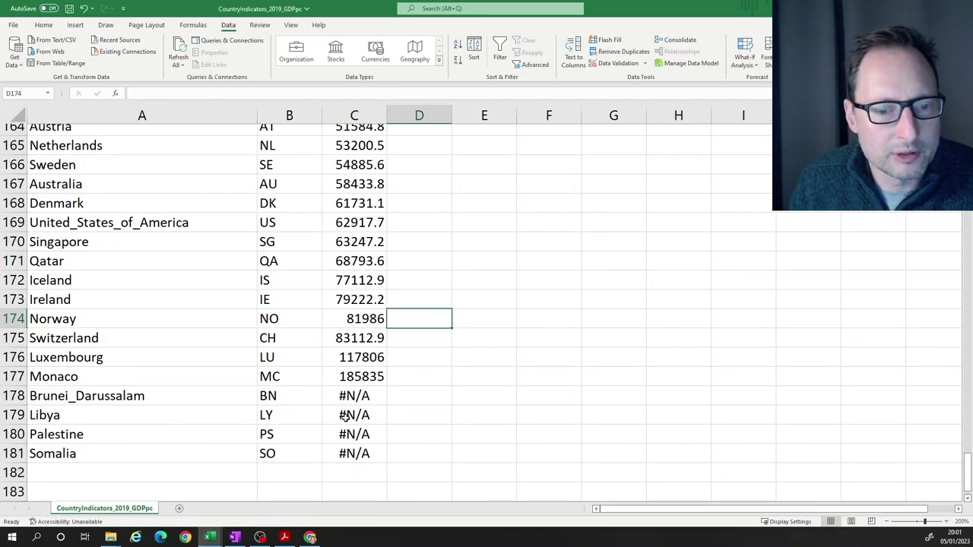
left_click(235, 537)
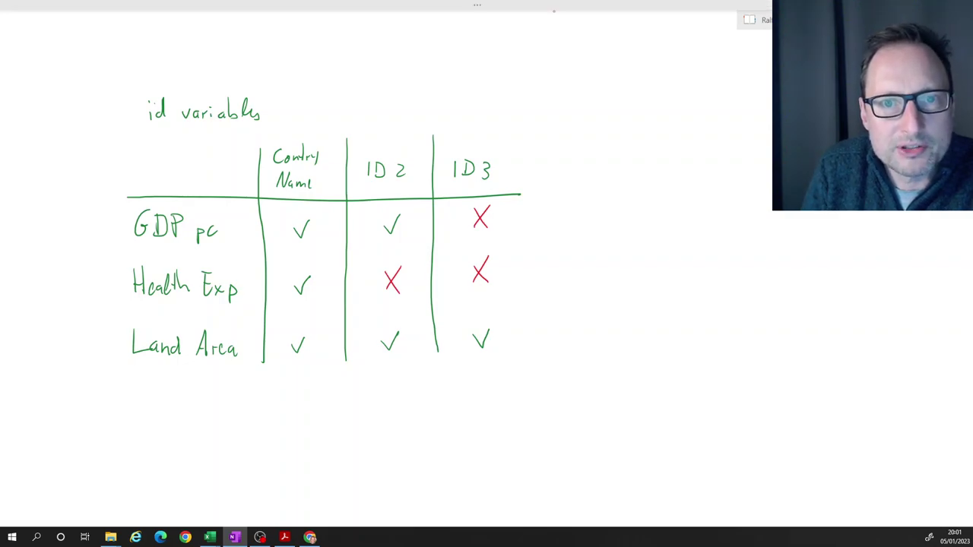
left_click(480, 7)
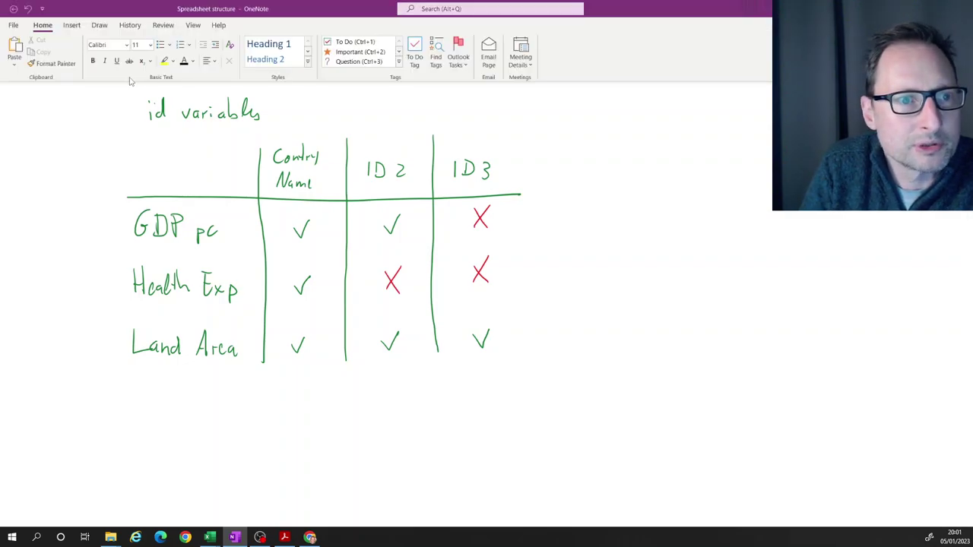
left_click(100, 26)
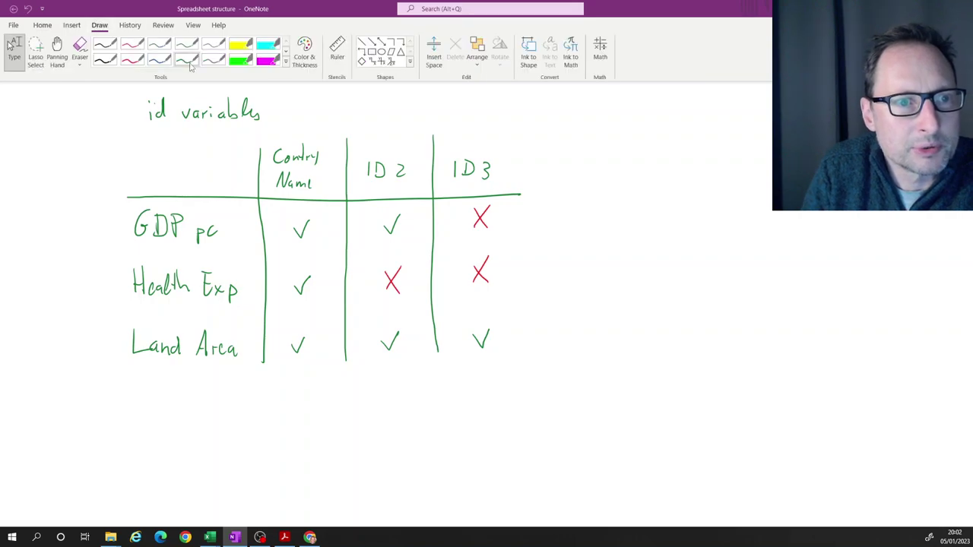
left_click(160, 61)
left_click_drag(526, 152, 534, 364)
left_click_drag(526, 195, 622, 190)
mouse_move(557, 173)
left_mouse_down()
mouse_move(552, 179)
mouse_move(574, 183)
left_mouse_up()
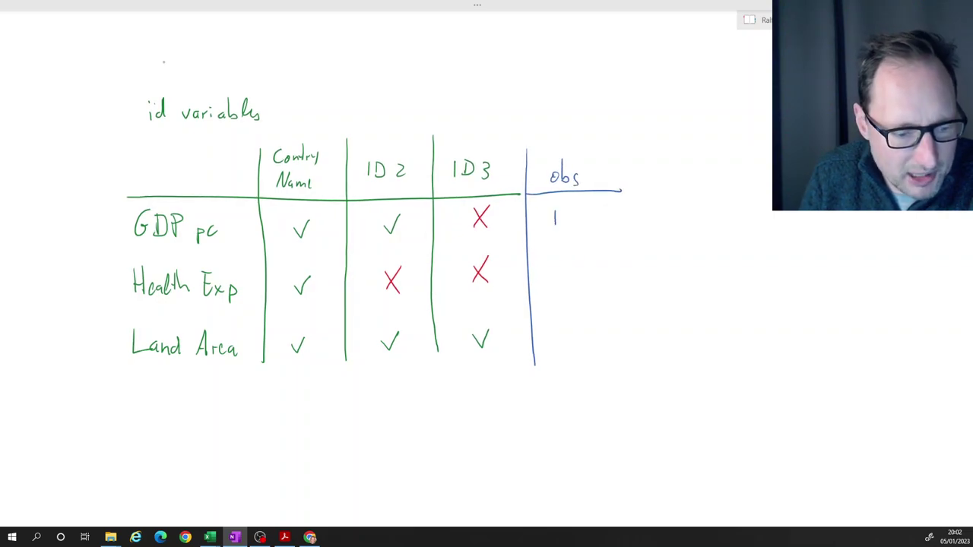
Handwrite the observation counts in the obs column: 180 for GDP pc, 181 for Health Exp and 182 for Land Area
mouse_move(571, 208)
left_mouse_down()
mouse_move(568, 222)
mouse_move(582, 211)
left_mouse_up()
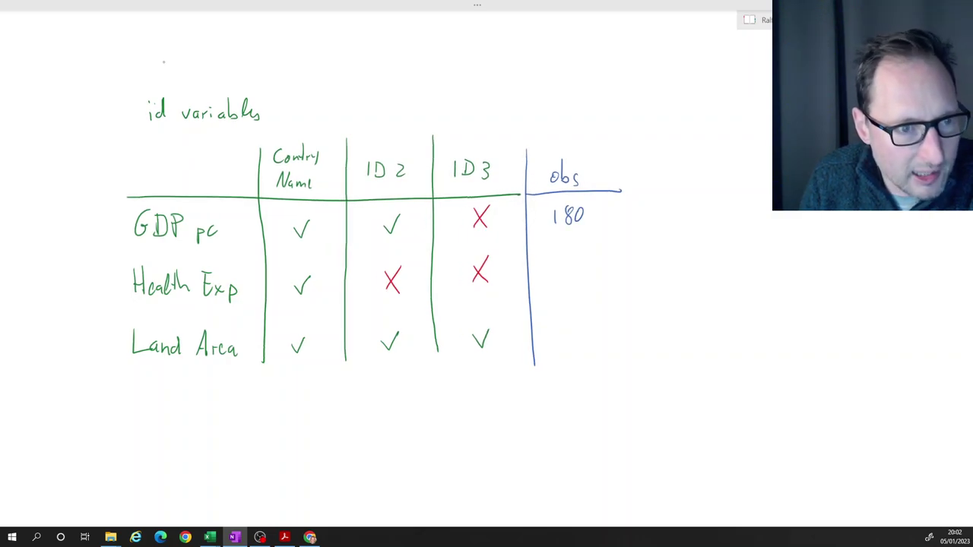
mouse_move(573, 259)
left_mouse_down()
mouse_move(568, 274)
mouse_move(582, 272)
left_mouse_up()
mouse_move(564, 325)
left_mouse_down()
mouse_move(565, 336)
mouse_move(579, 319)
mouse_move(594, 335)
left_mouse_up()
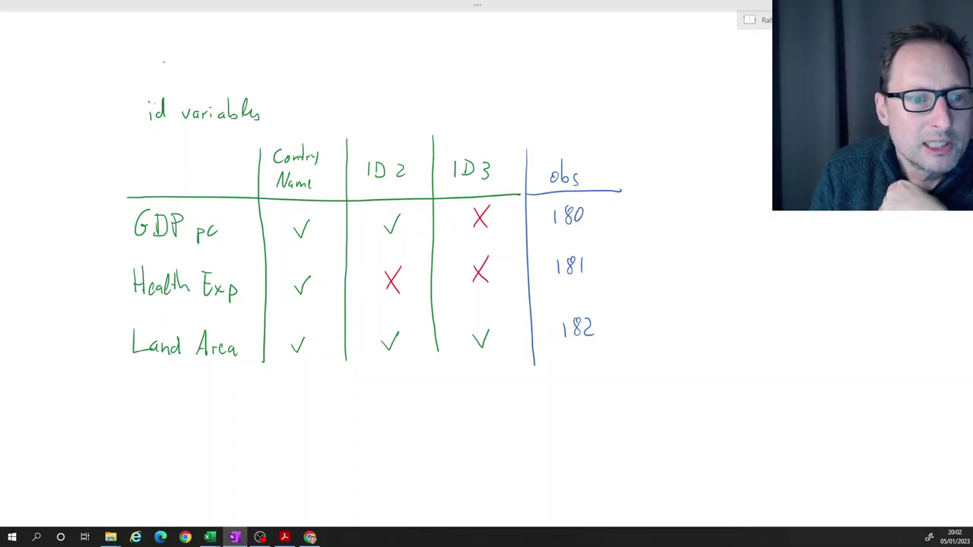
Link Health Exp and Land Area with a double-headed arrow and box their two Country Name check marks
mouse_move(116, 346)
left_mouse_down()
mouse_move(107, 346)
mouse_move(108, 294)
mouse_move(121, 289)
left_mouse_up()
left_click_drag(110, 345, 121, 346)
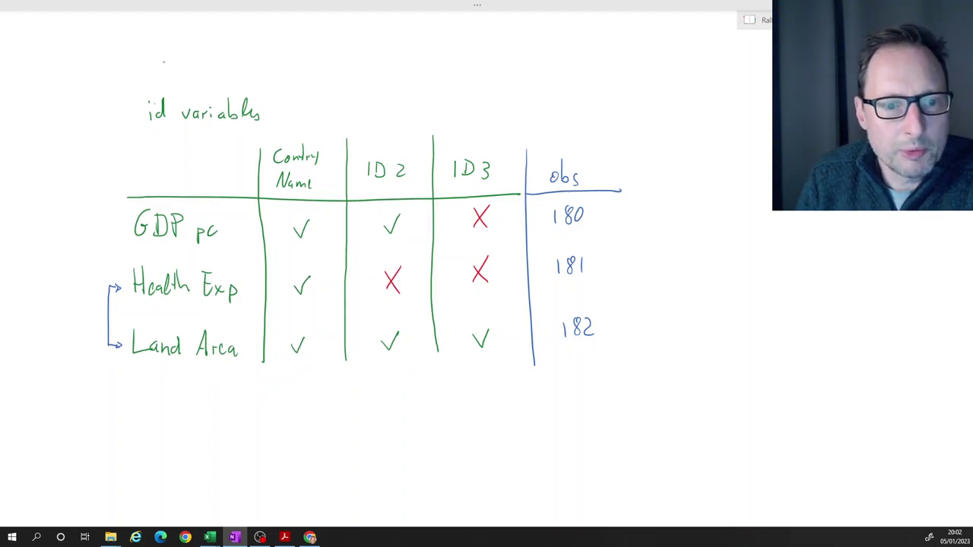
left_click_drag(285, 272, 285, 363)
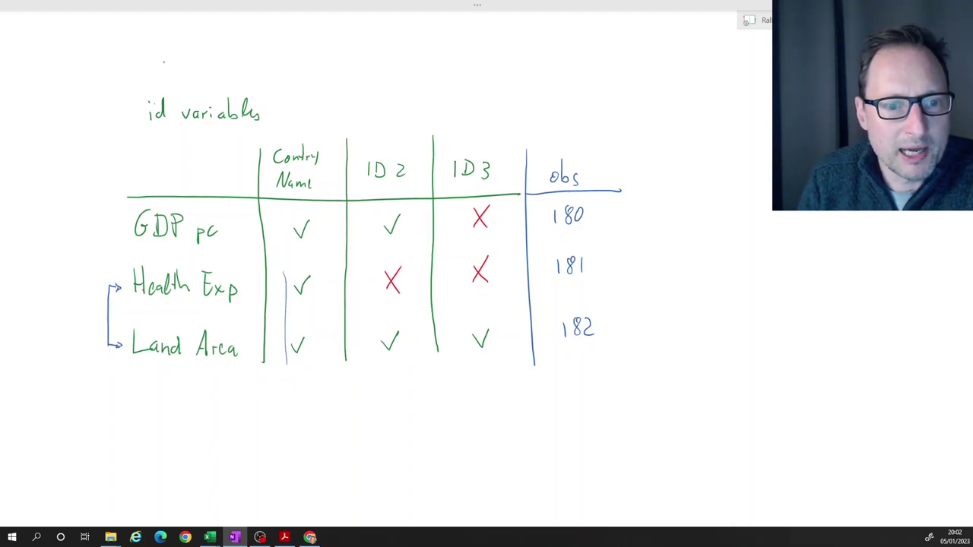
left_click_drag(290, 272, 311, 272)
left_click_drag(323, 271, 322, 334)
left_click_drag(289, 364, 311, 364)
left_click_drag(323, 328, 319, 359)
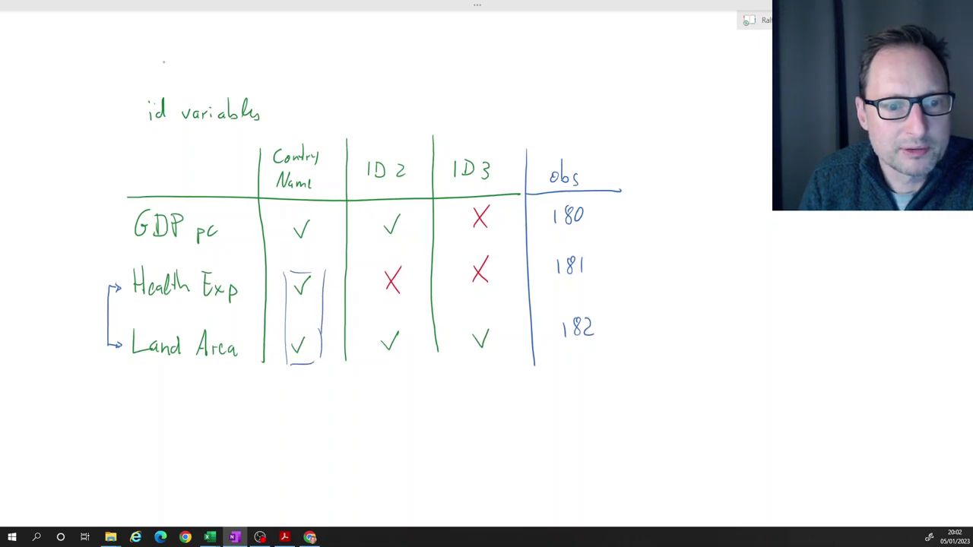
Link GDP pc and Land Area with a double-headed arrow and circle their Country Name and ID 2 check marks
mouse_move(91, 343)
left_mouse_down()
mouse_move(82, 316)
mouse_move(90, 225)
mouse_move(109, 227)
left_mouse_up()
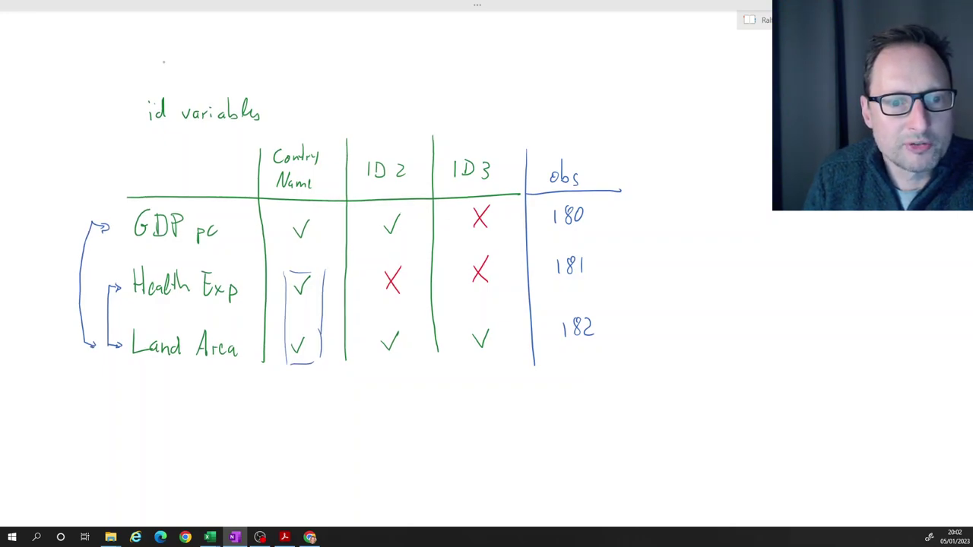
left_click_drag(304, 214, 302, 216)
mouse_move(298, 333)
left_mouse_down()
mouse_move(287, 355)
mouse_move(307, 336)
left_mouse_up()
mouse_move(392, 213)
left_mouse_down()
mouse_move(387, 237)
mouse_move(395, 212)
left_mouse_up()
left_click_drag(384, 330, 398, 327)
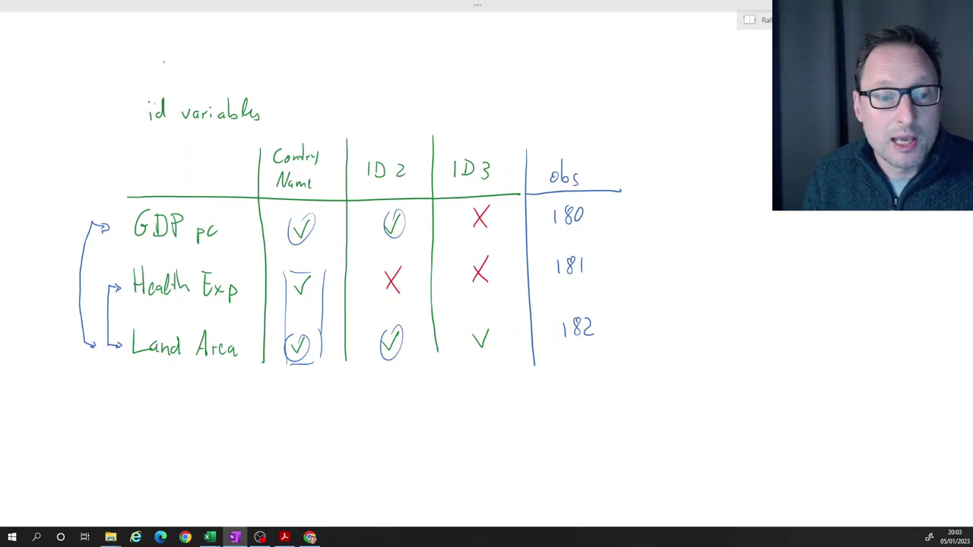
Draw a small arrow under the Country Name column and handwrite the note "are they spelled consistently" below it
mouse_move(295, 395)
left_mouse_down()
mouse_move(296, 379)
mouse_move(300, 386)
left_mouse_up()
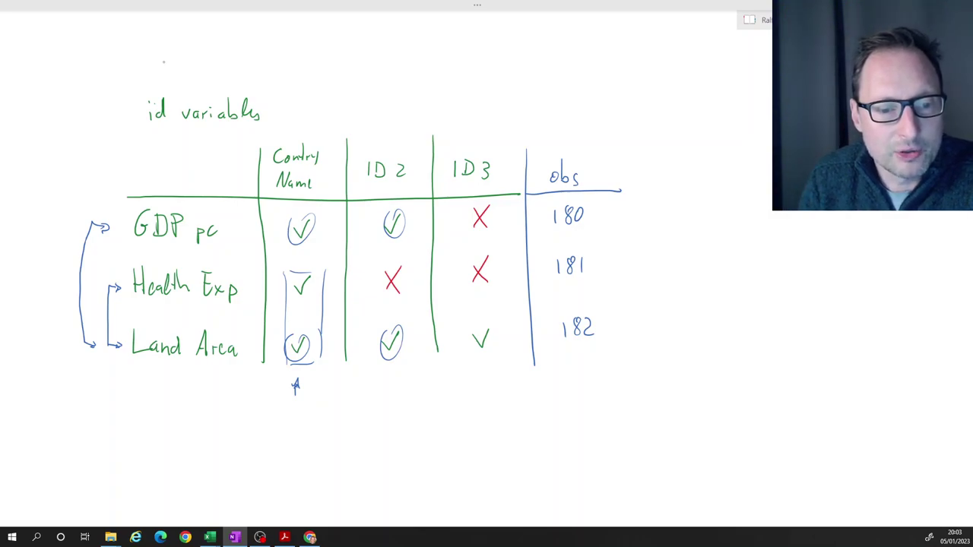
mouse_move(281, 414)
left_mouse_down()
mouse_move(319, 415)
mouse_move(324, 427)
mouse_move(357, 410)
mouse_move(369, 420)
mouse_move(378, 405)
left_mouse_up()
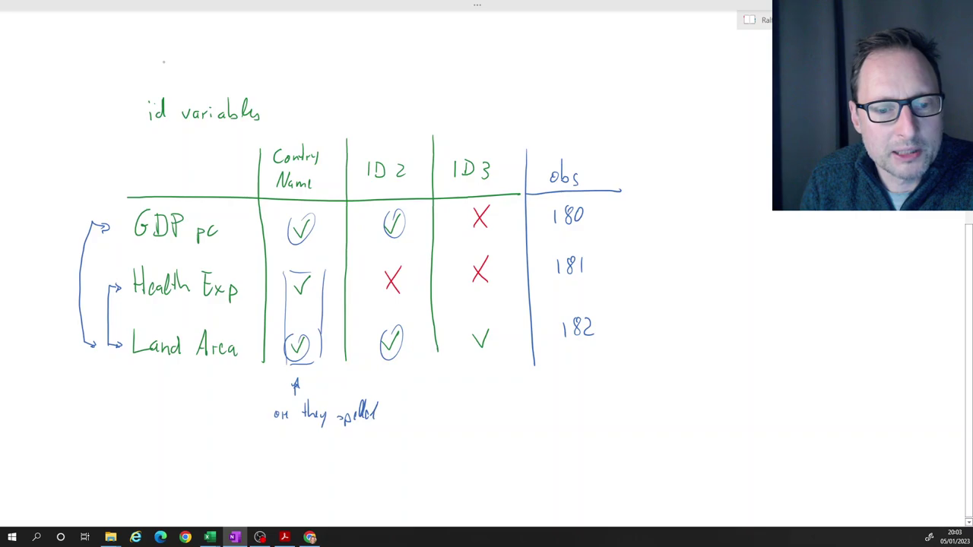
left_click_drag(279, 440, 311, 448)
mouse_move(319, 435)
left_mouse_down()
mouse_move(320, 449)
mouse_move(348, 448)
mouse_move(355, 457)
left_mouse_up()
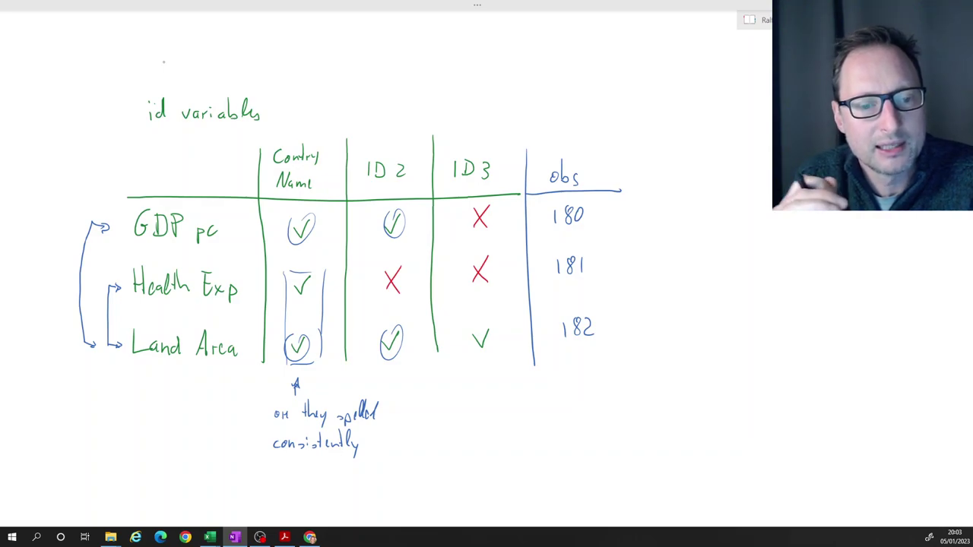
Add blue ticks above the ID 2 and ID 3 headings, then mark the Health Exp row and circle its Country Name check mark
mouse_move(382, 137)
left_mouse_down()
mouse_move(390, 152)
mouse_move(403, 126)
left_mouse_up()
left_click_drag(471, 151, 485, 127)
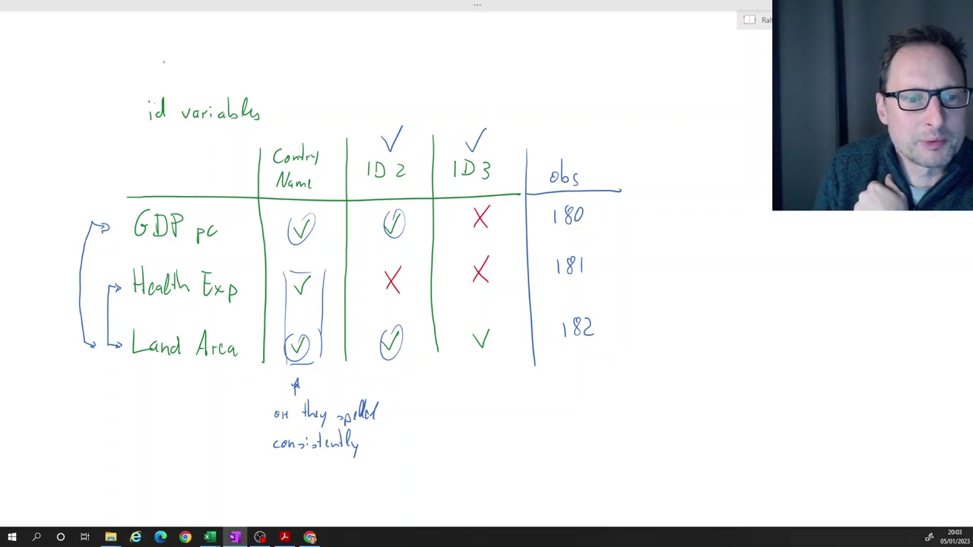
left_click_drag(108, 281, 117, 287)
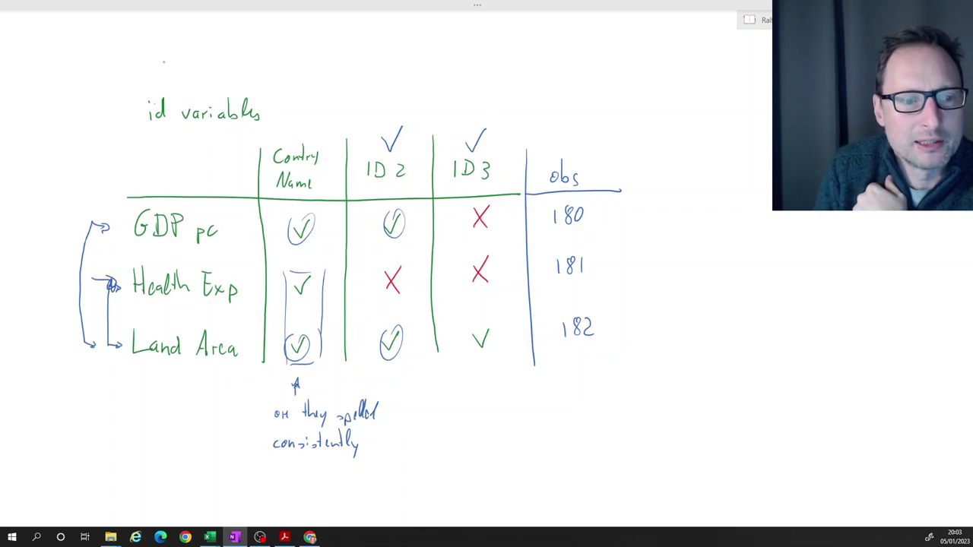
mouse_move(302, 267)
left_mouse_down()
mouse_move(282, 298)
mouse_move(322, 269)
left_mouse_up()
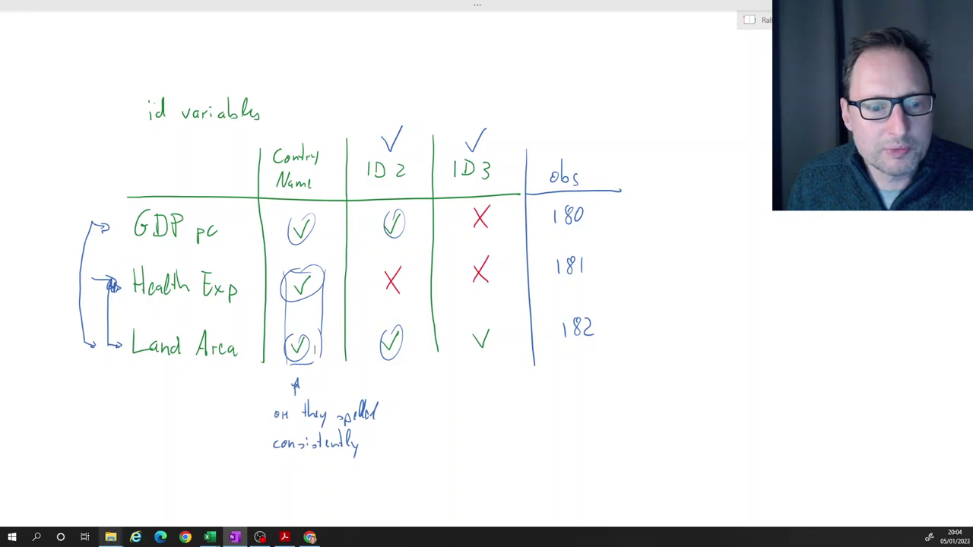
mouse_move(216, 535)
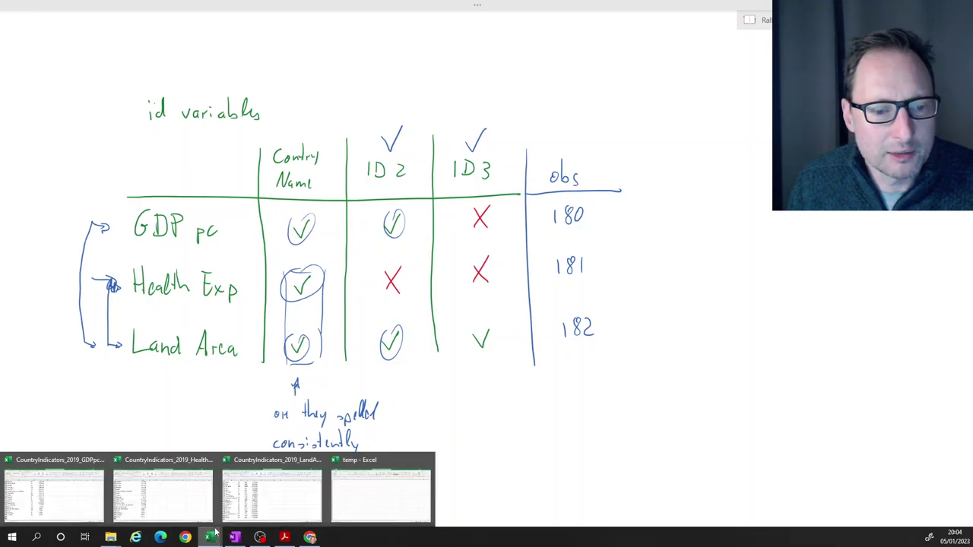
left_click(372, 502)
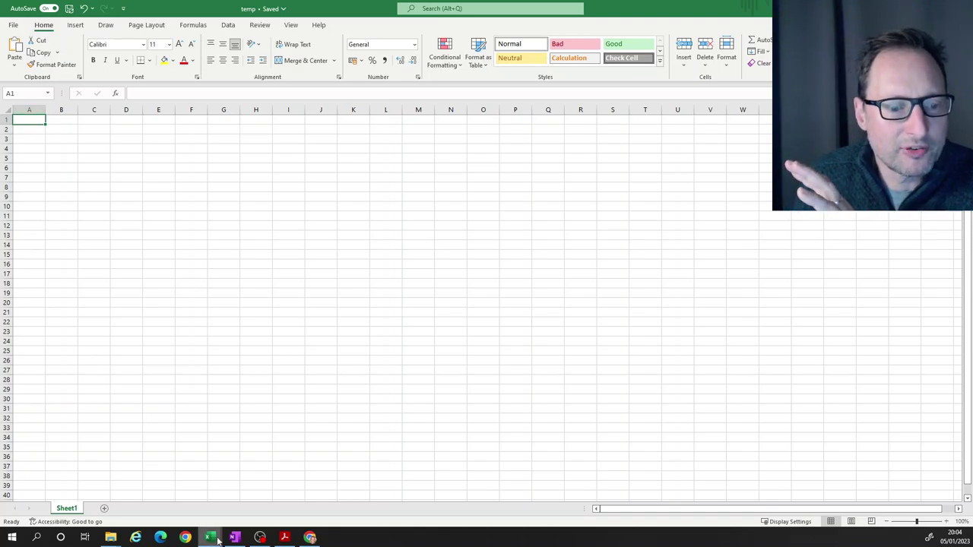
mouse_move(210, 537)
mouse_move(302, 509)
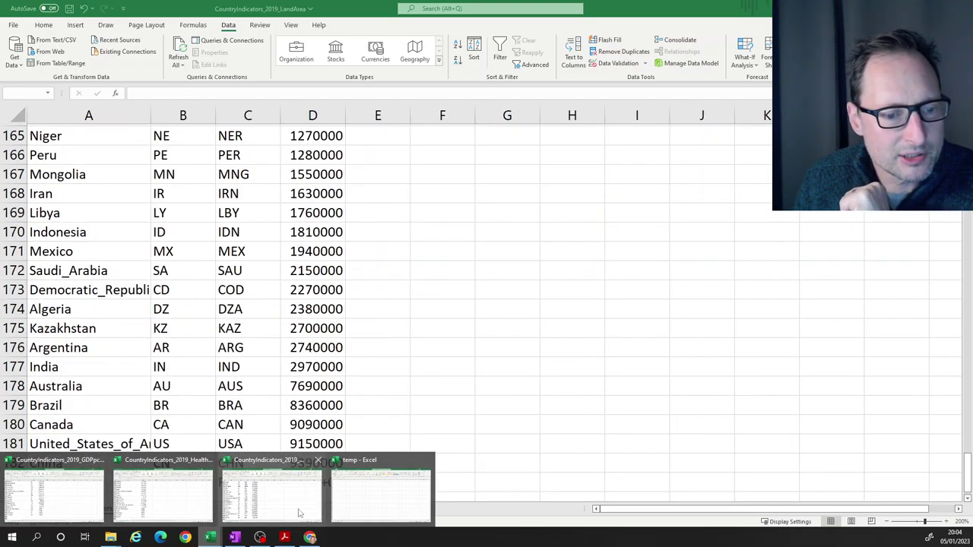
left_click(234, 538)
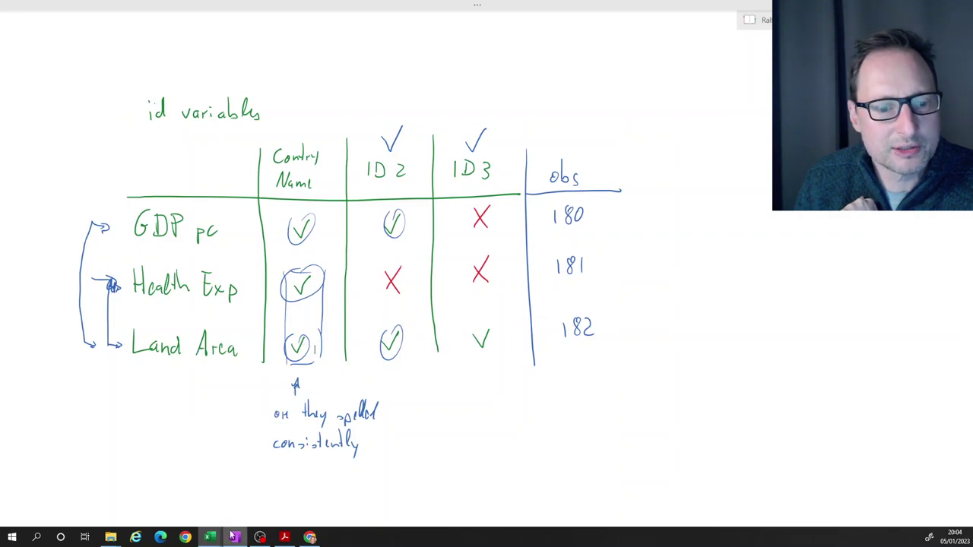
Copy the country, geoID_2 and geoID_3 columns with headings from the LandArea workbook into the temp workbook, starting at cell A1
mouse_move(211, 538)
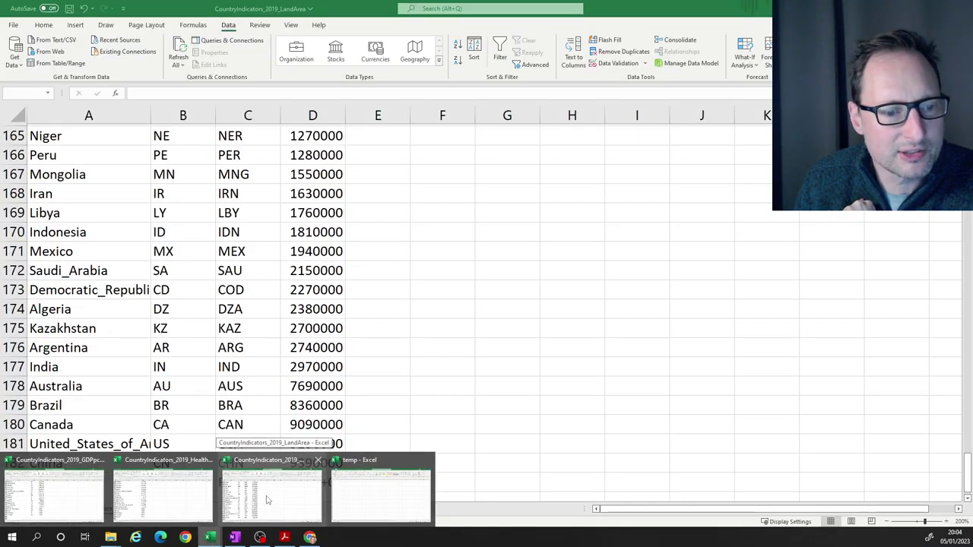
left_click(281, 493)
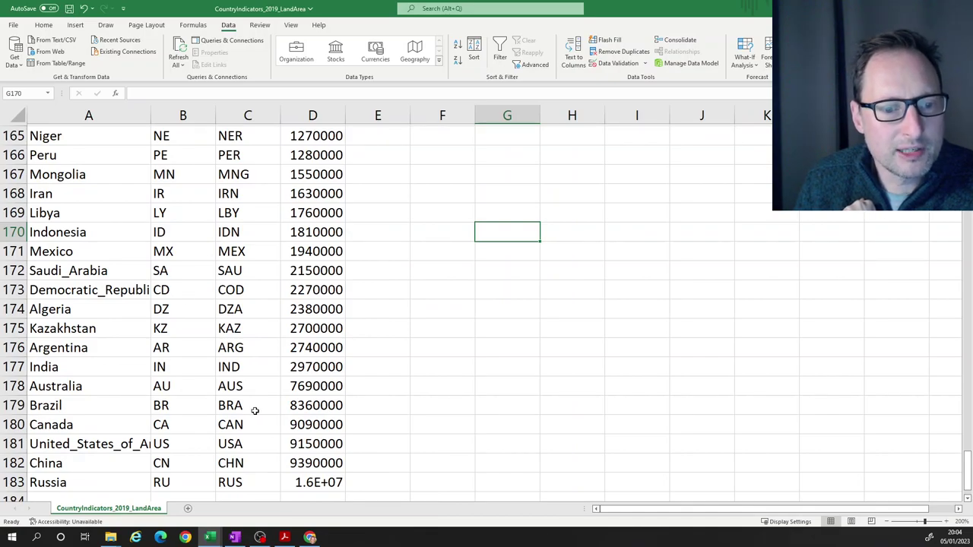
left_click_drag(244, 484, 86, 4)
key("ctrl+c")
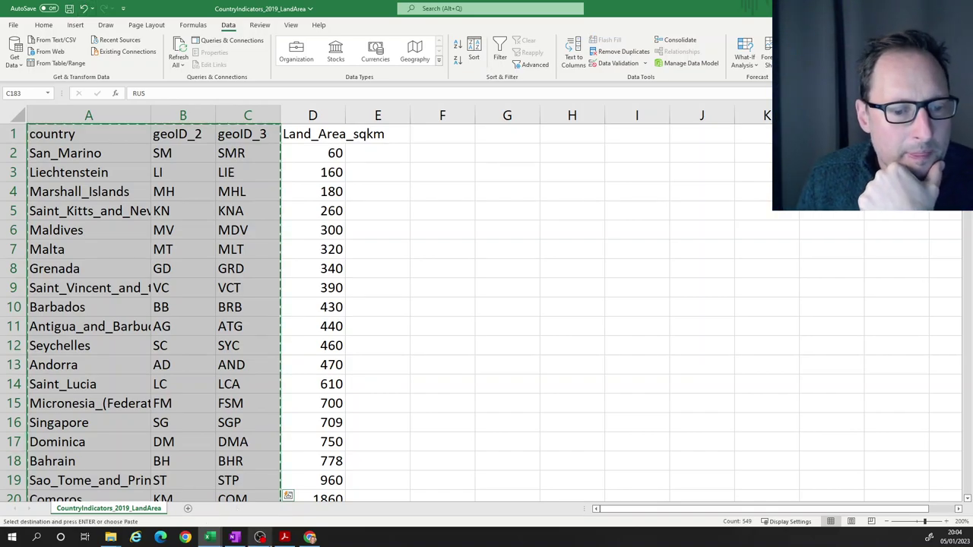
mouse_move(210, 537)
left_click(364, 504)
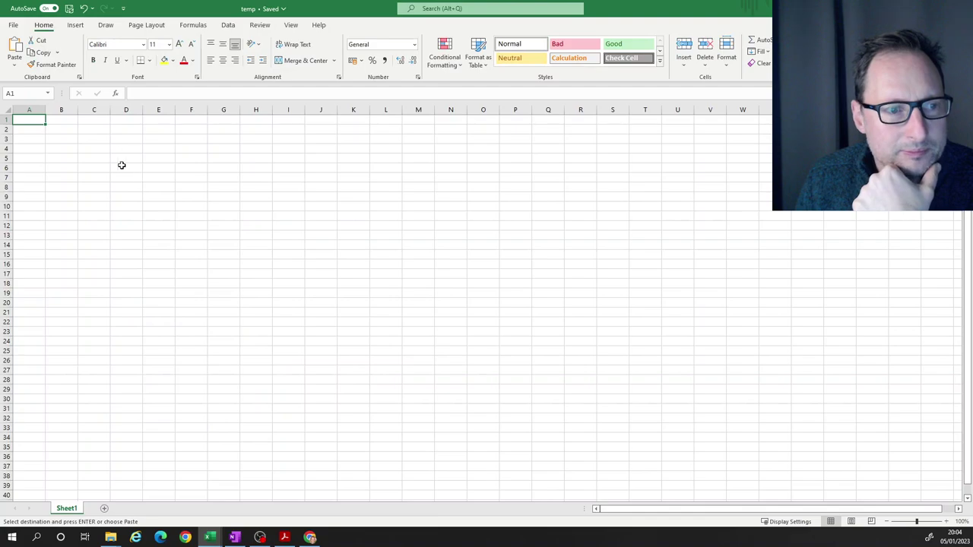
key("ctrl+v")
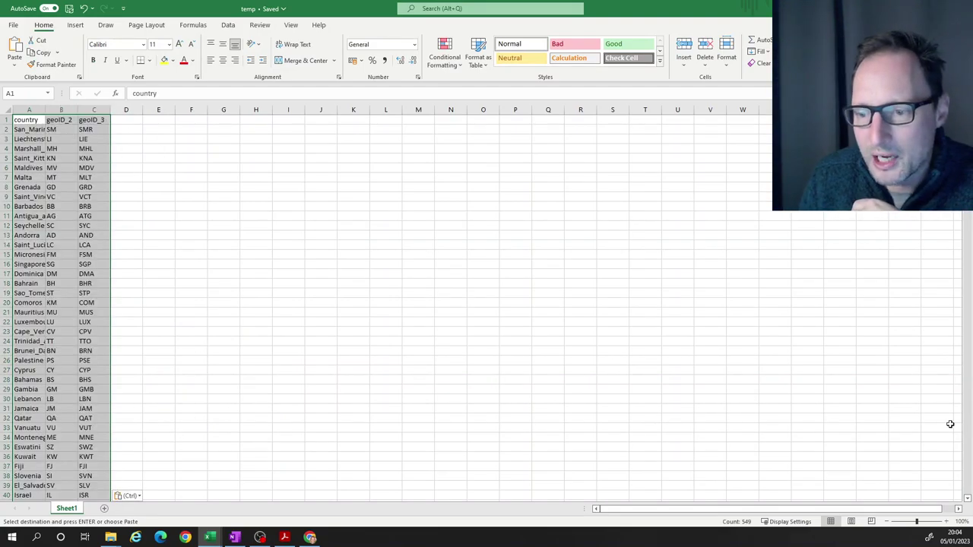
Magnify the temp workbook's sheet to 200%
left_click(948, 523)
left_click(948, 523)
left_click(948, 522)
left_click(947, 523)
left_click(947, 523)
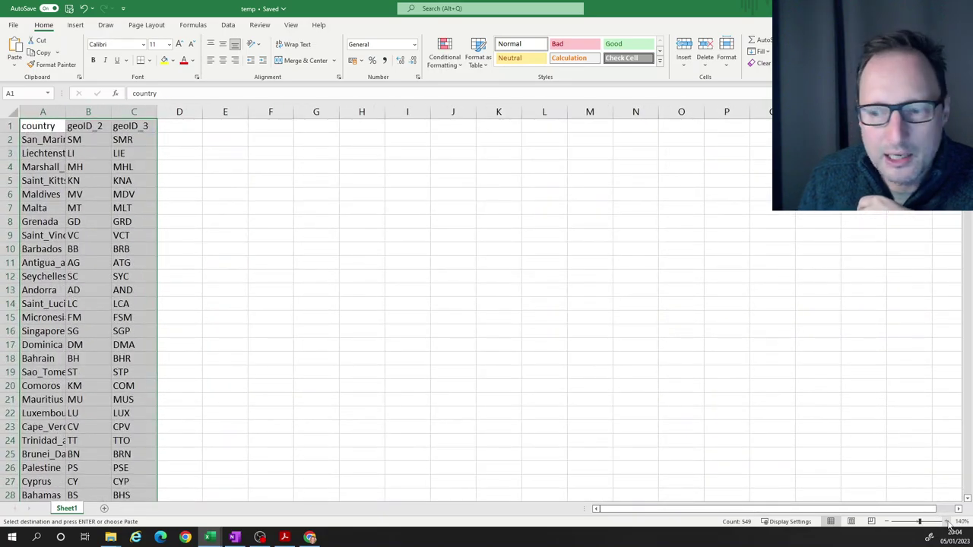
left_click(947, 523)
left_click(948, 522)
left_click(947, 523)
left_click(947, 523)
left_click(947, 523)
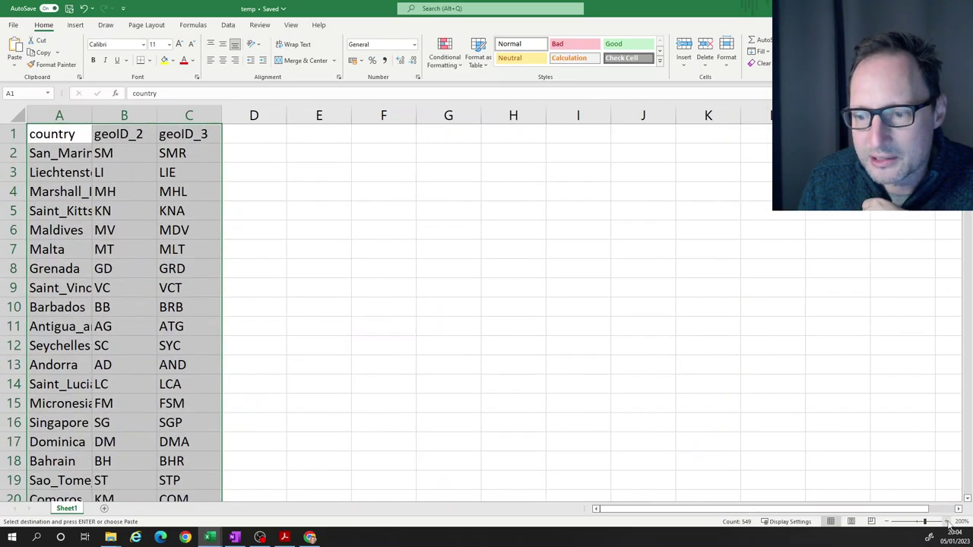
mouse_move(210, 540)
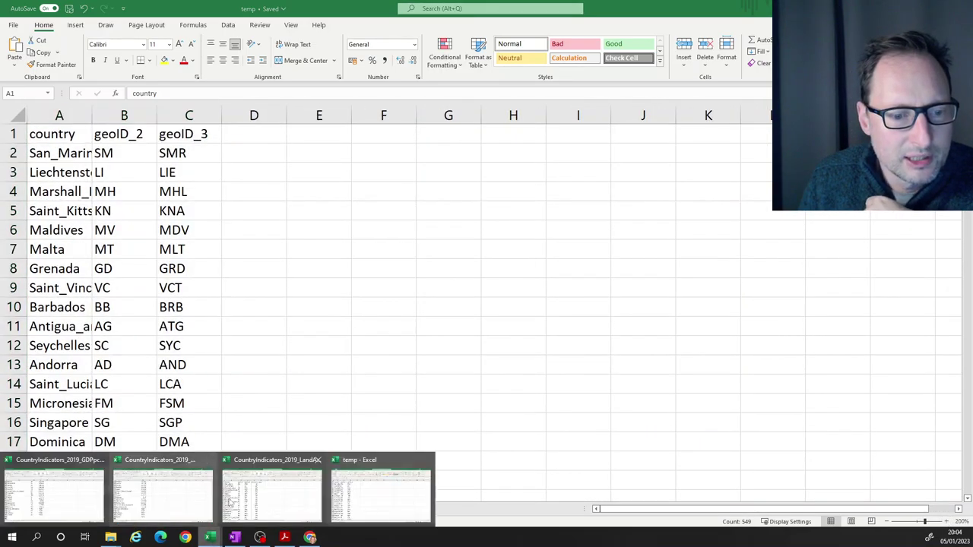
mouse_move(97, 501)
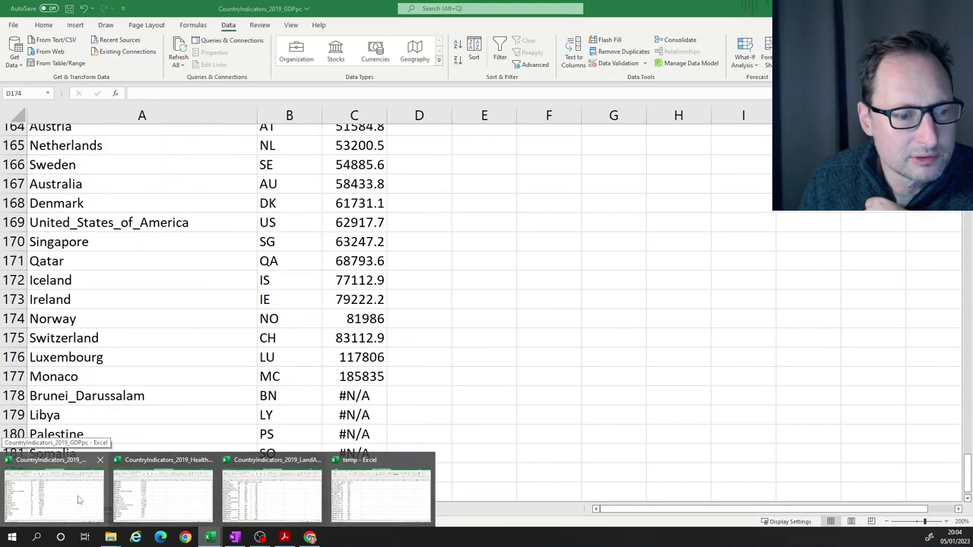
left_click(272, 494)
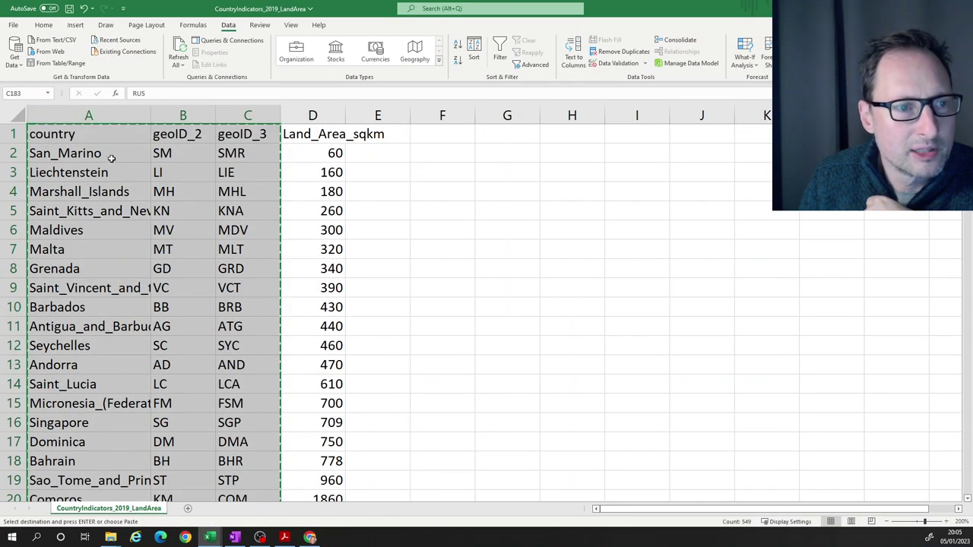
left_click(13, 25)
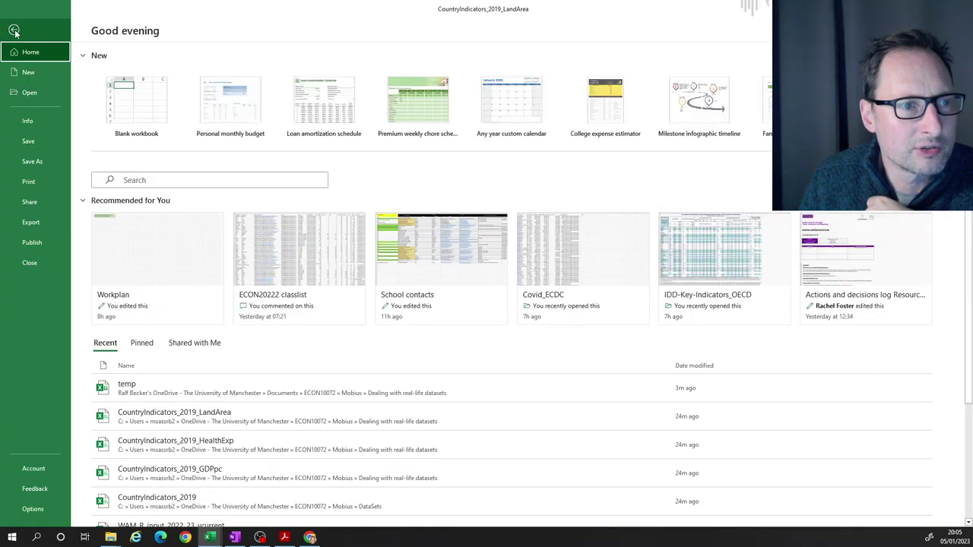
left_click(17, 29)
left_click(46, 25)
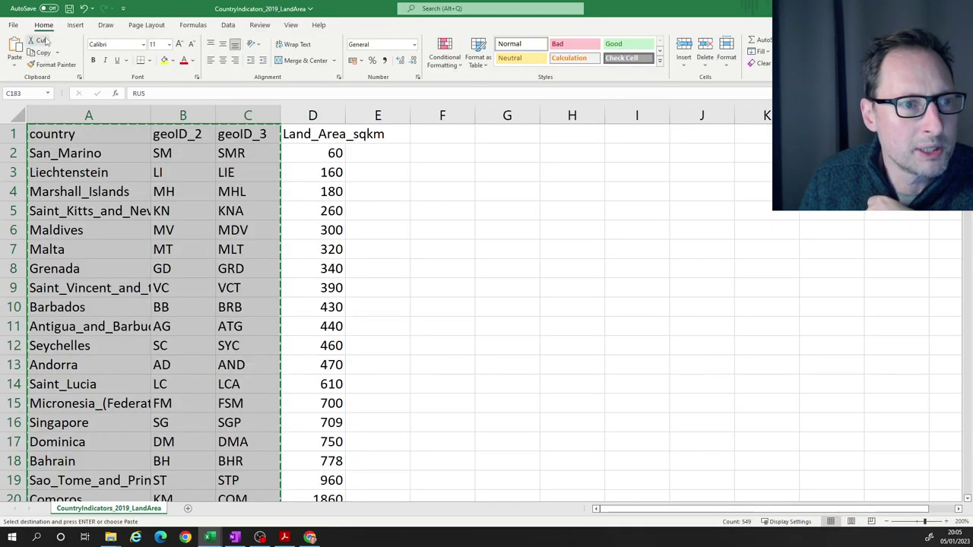
left_click(77, 166)
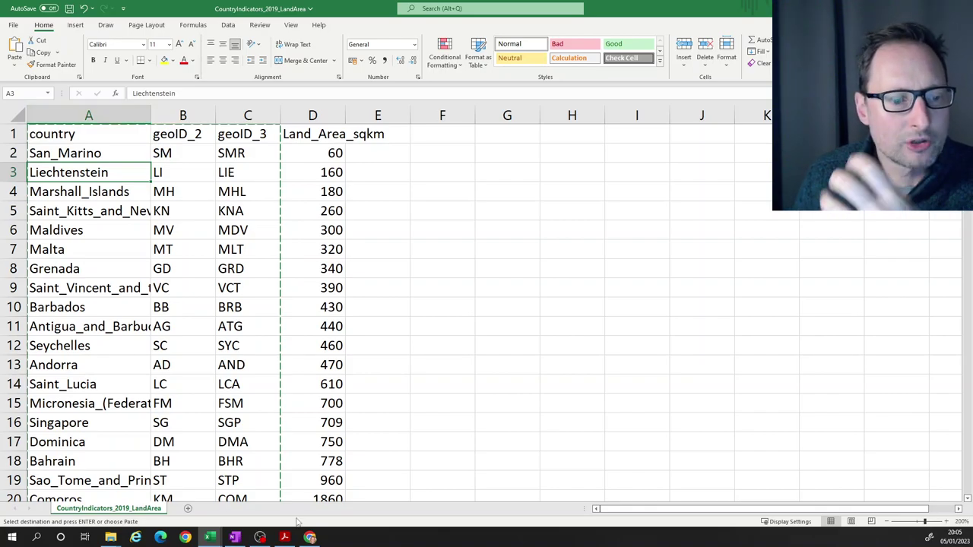
mouse_move(224, 531)
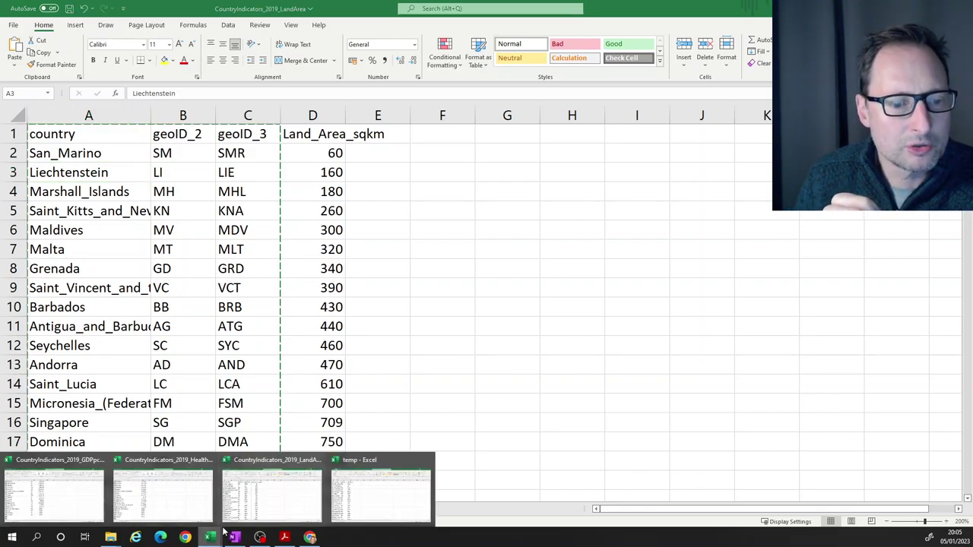
left_click(333, 487)
left_click(57, 134)
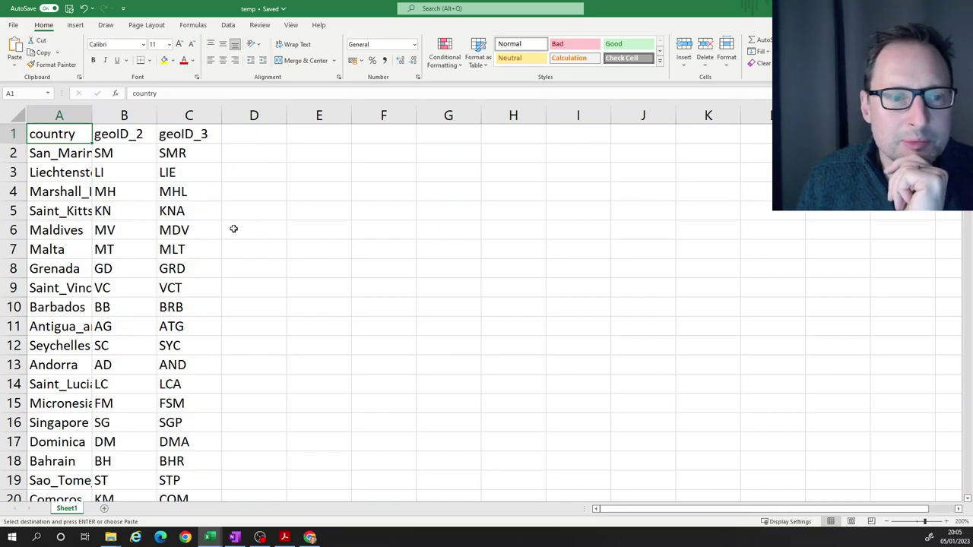
left_click(282, 237)
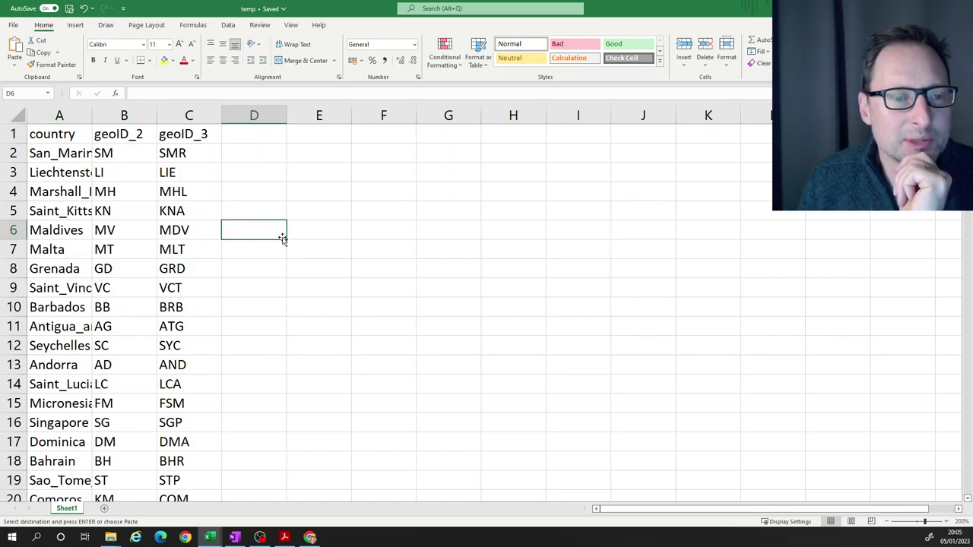
left_click(124, 181)
Copy all country names and geoID_2 codes without the headings, range A2:B181, from the GDPpc workbook
mouse_move(210, 536)
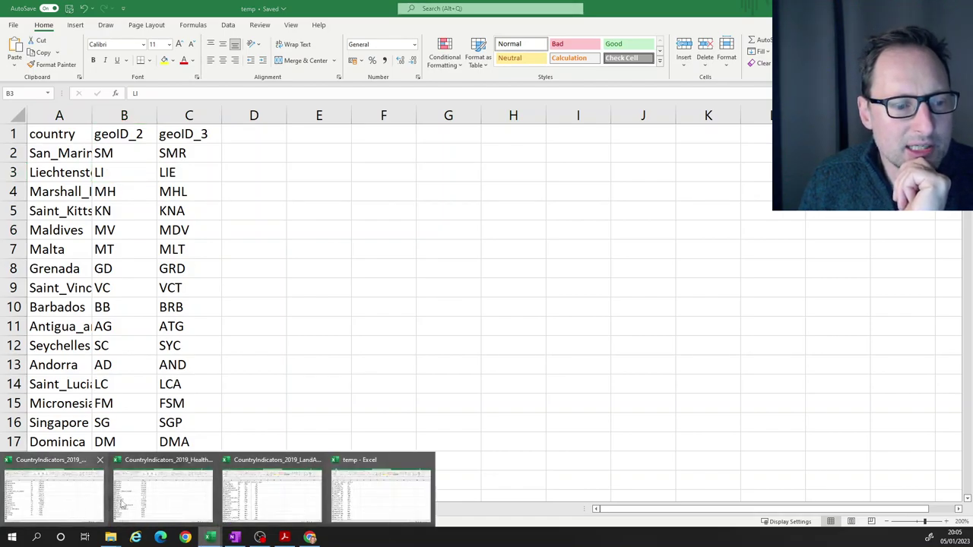
left_click(66, 500)
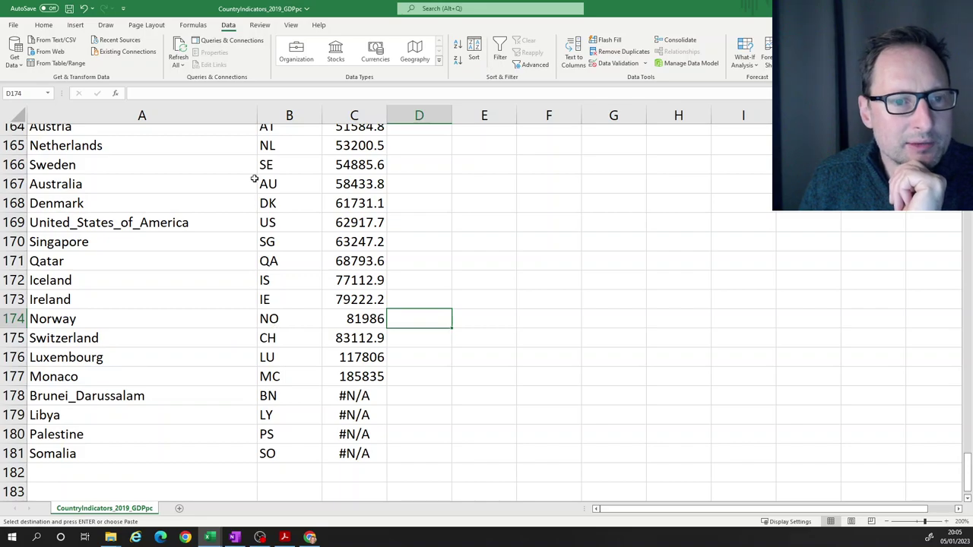
left_click(249, 205)
scroll(250, 215, "up", 15)
left_click_drag(968, 363, 967, 338)
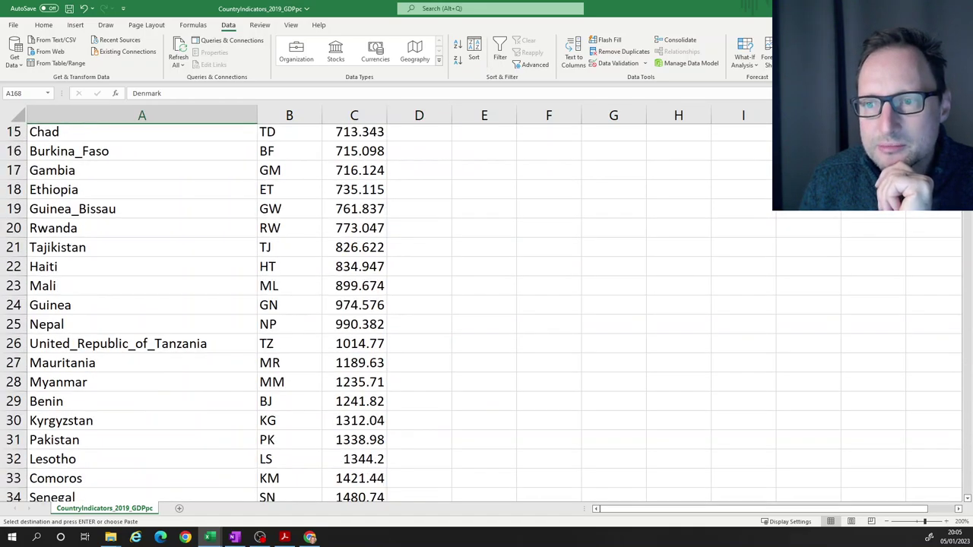
scroll(482, 311, "up", 5)
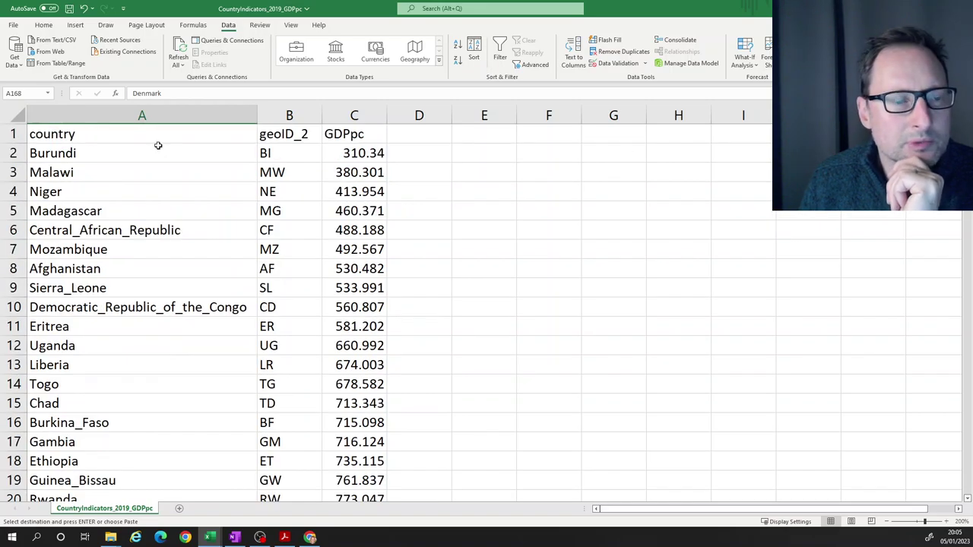
left_click_drag(137, 151, 284, 519)
left_click_drag(286, 464, 283, 462)
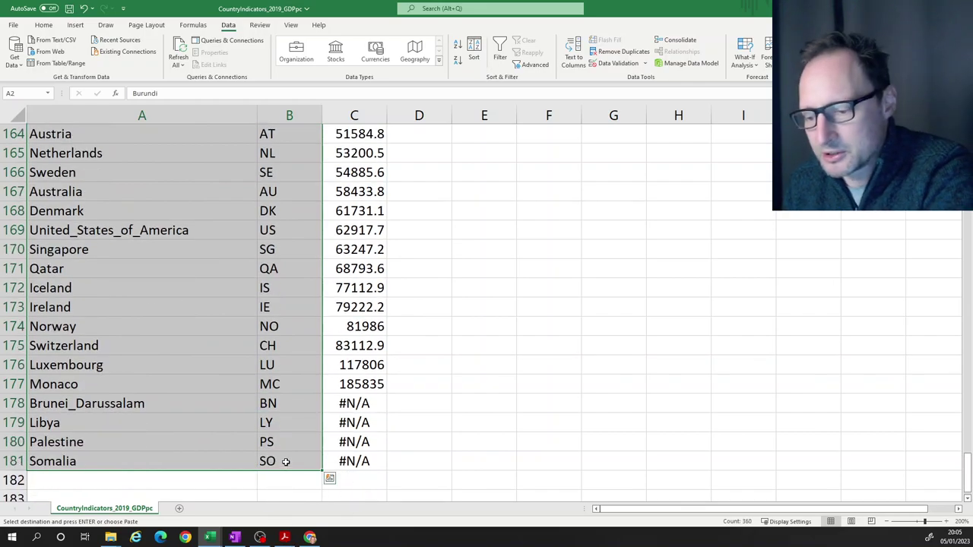
key("ctrl+c")
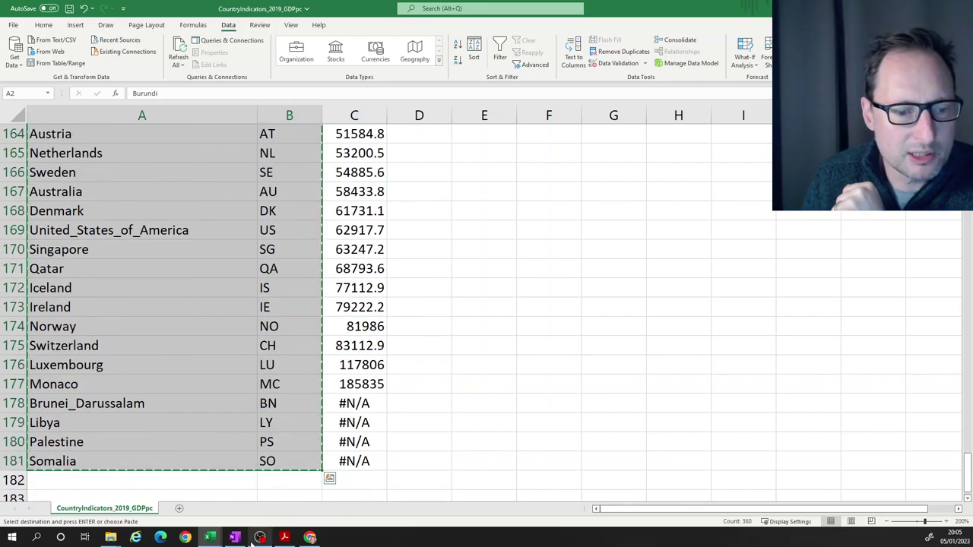
Paste the copied GDPpc names and codes into the temp workbook directly below the Russia row, starting at cell A184
left_click(210, 538)
left_click(367, 515)
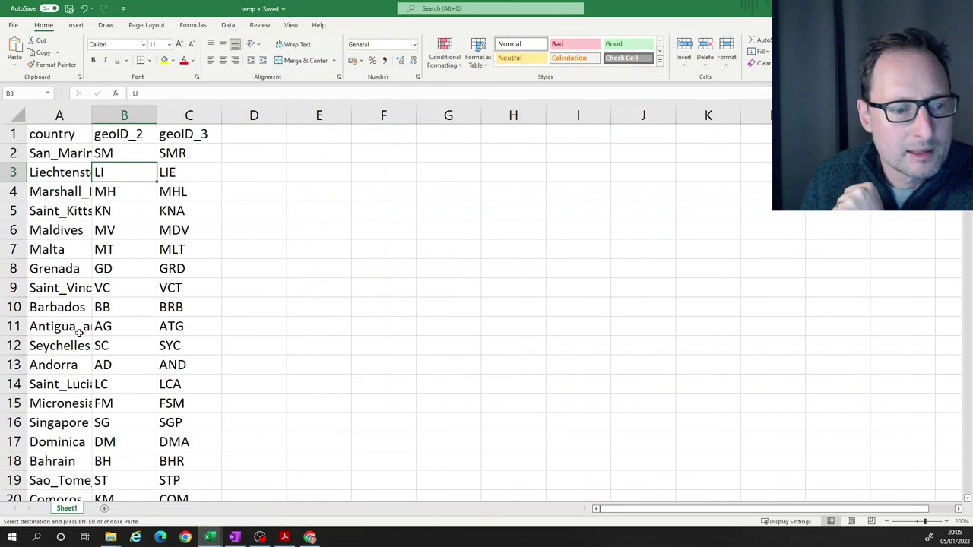
scroll(138, 366, "down", 20)
scroll(137, 367, "down", 20)
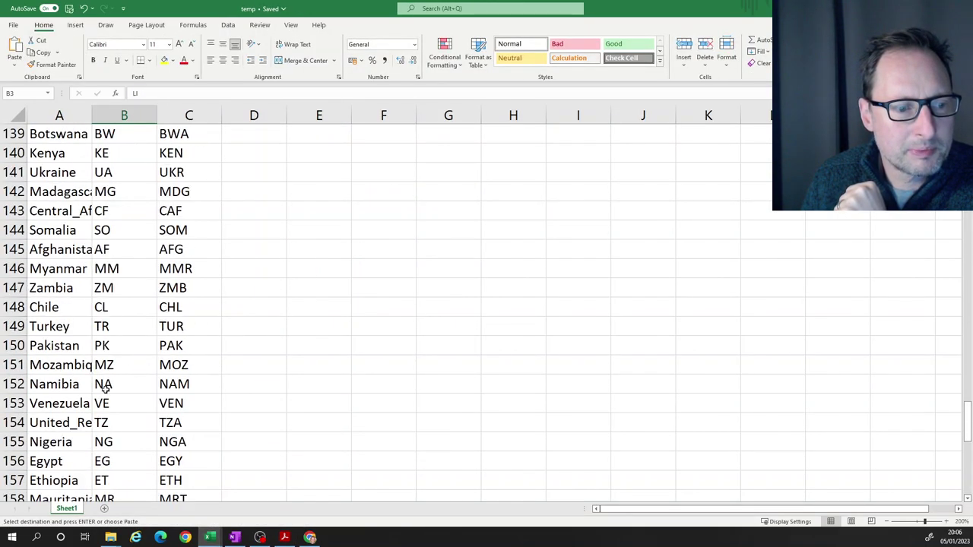
scroll(104, 387, "up", 5)
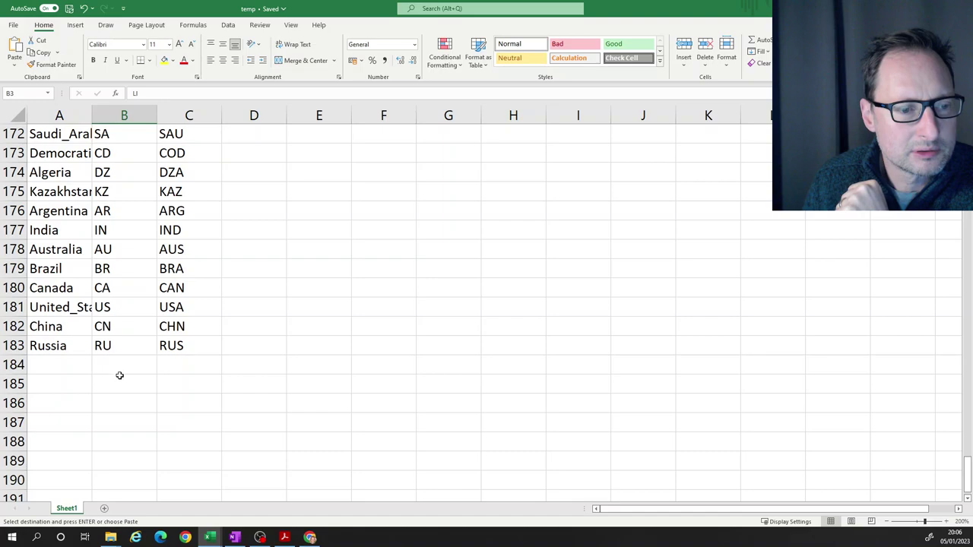
left_click(60, 367)
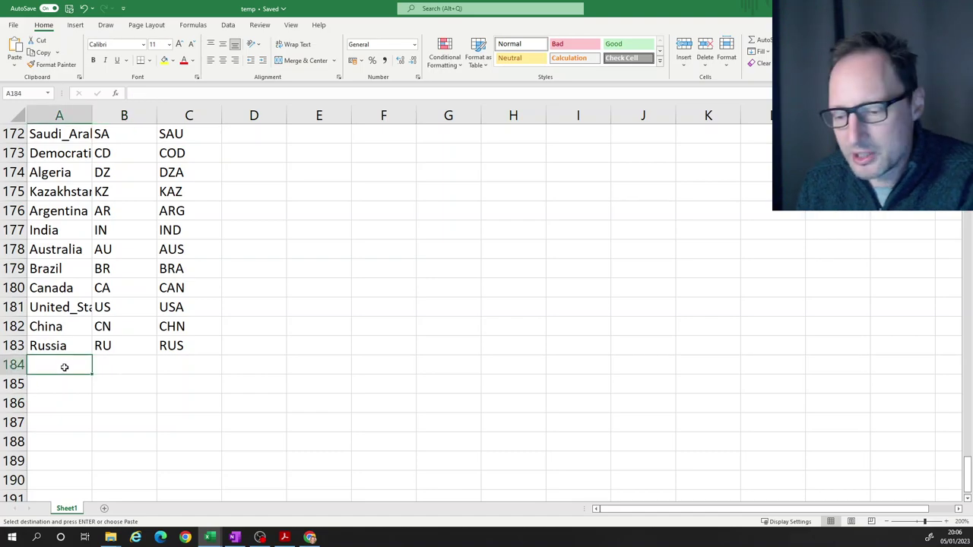
key("ctrl+v")
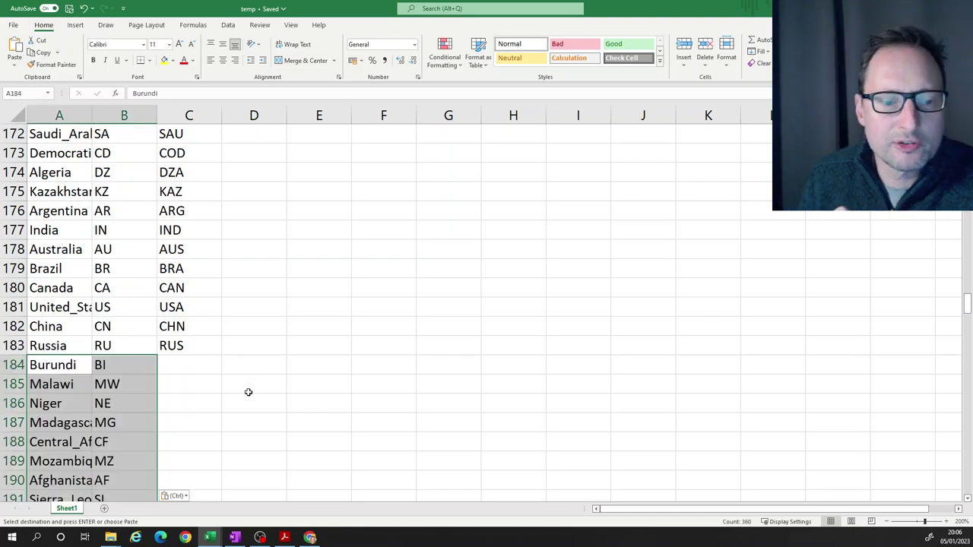
left_click(229, 437)
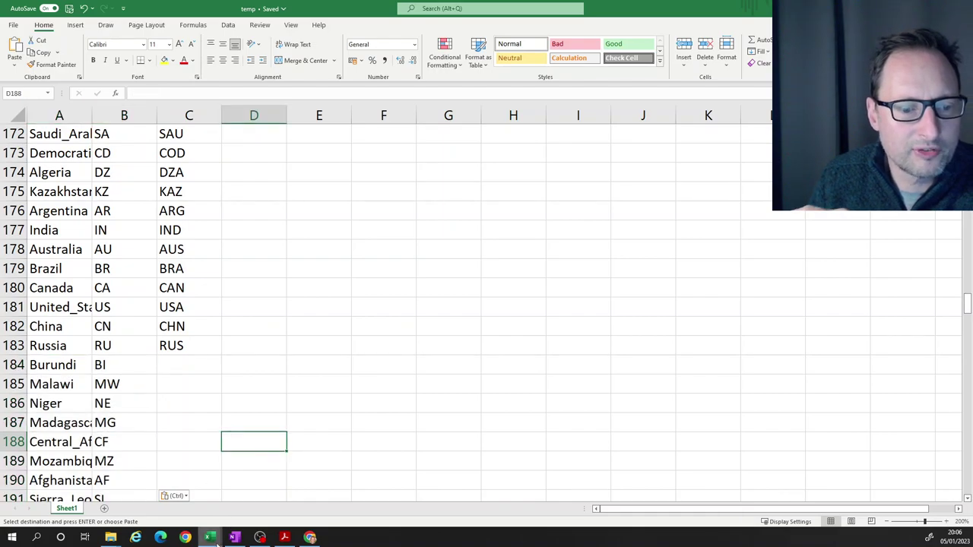
Copy all country names without the heading, range A2:A182, from the HealthExp workbook
mouse_move(218, 538)
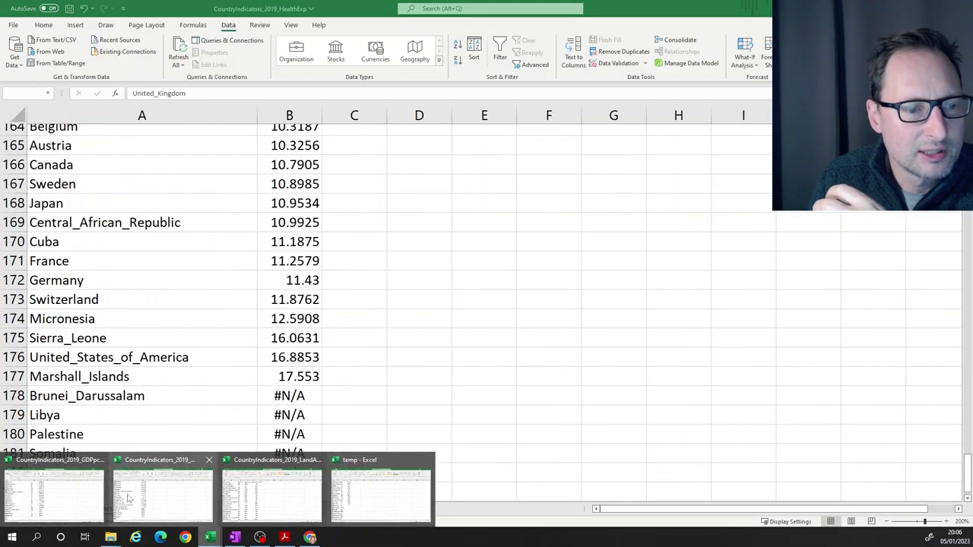
left_click(128, 496)
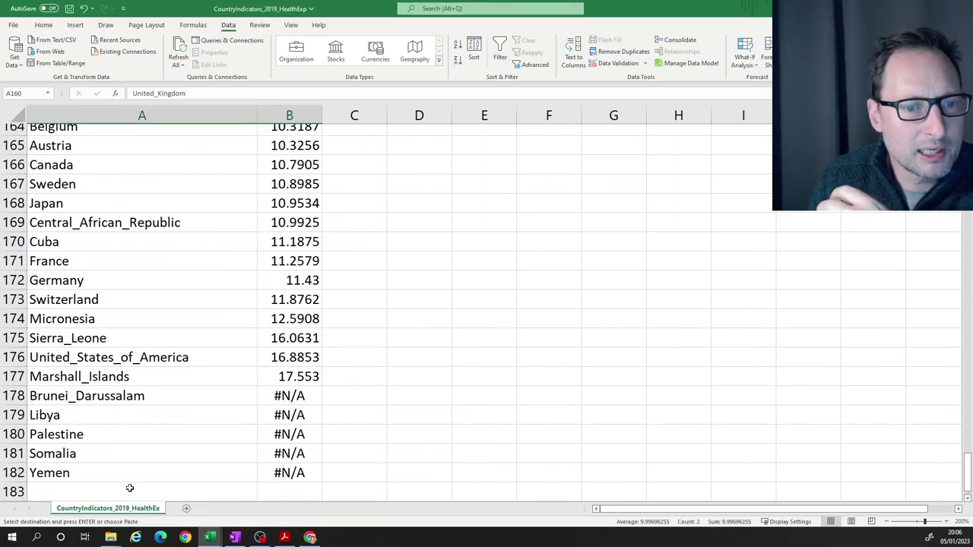
left_click(275, 279)
left_click_drag(138, 475, 177, 2)
left_click_drag(164, 93, 129, 146)
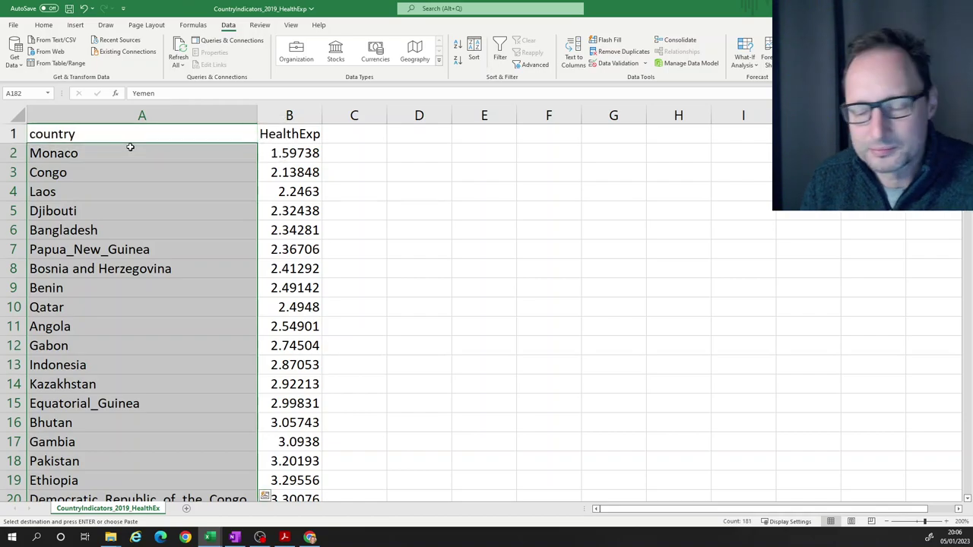
key("ctrl+c")
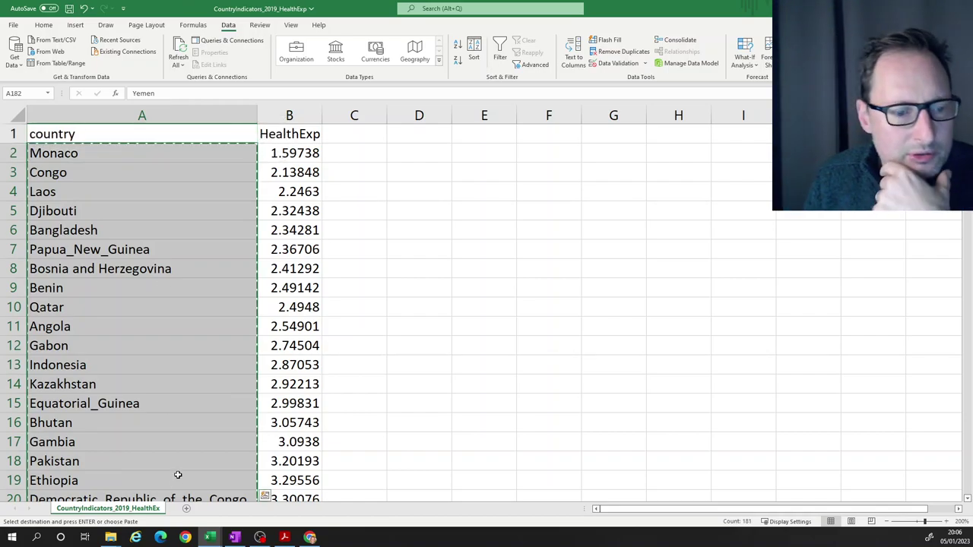
Paste the copied HealthExp country names into the temp workbook directly below the Somalia row, starting at cell A364
left_click(210, 538)
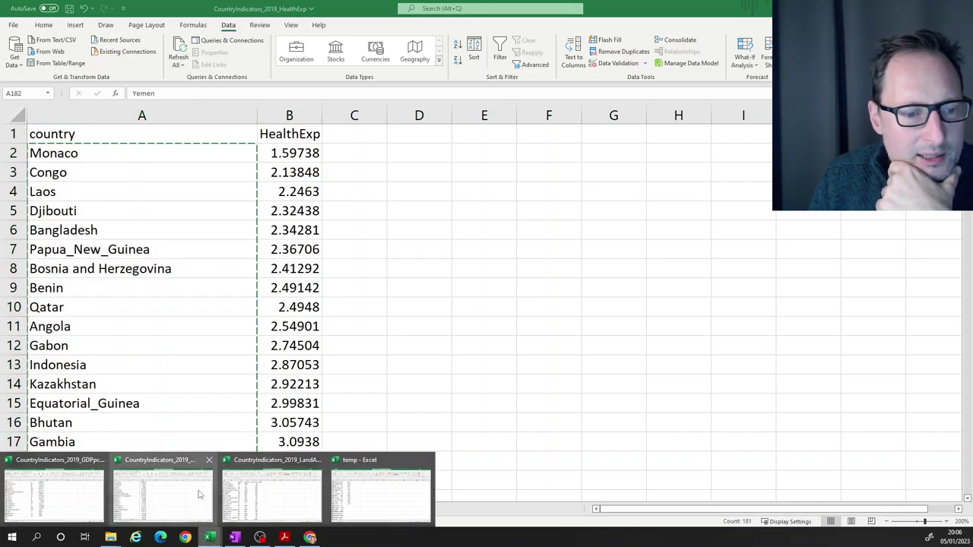
left_click(380, 496)
scroll(51, 251, "down", 20)
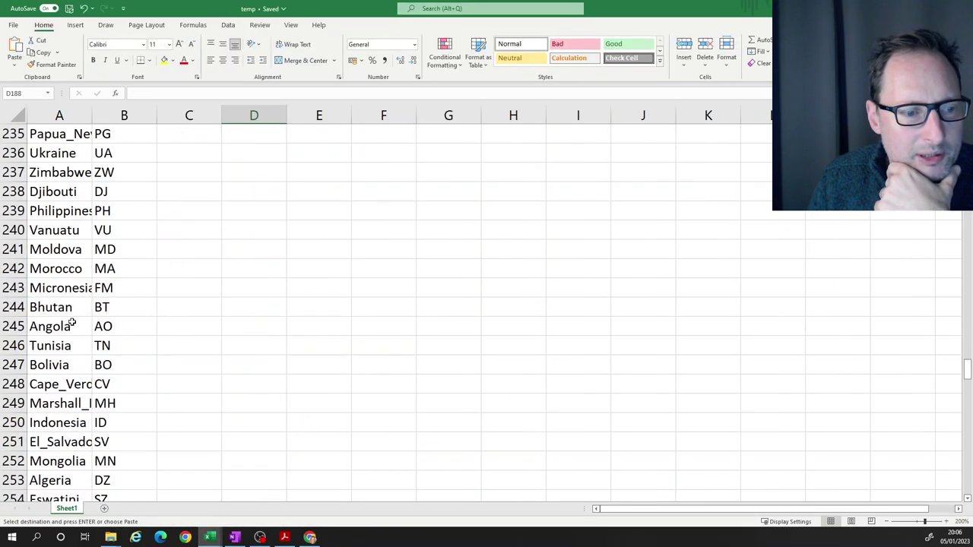
scroll(72, 325, "down", 20)
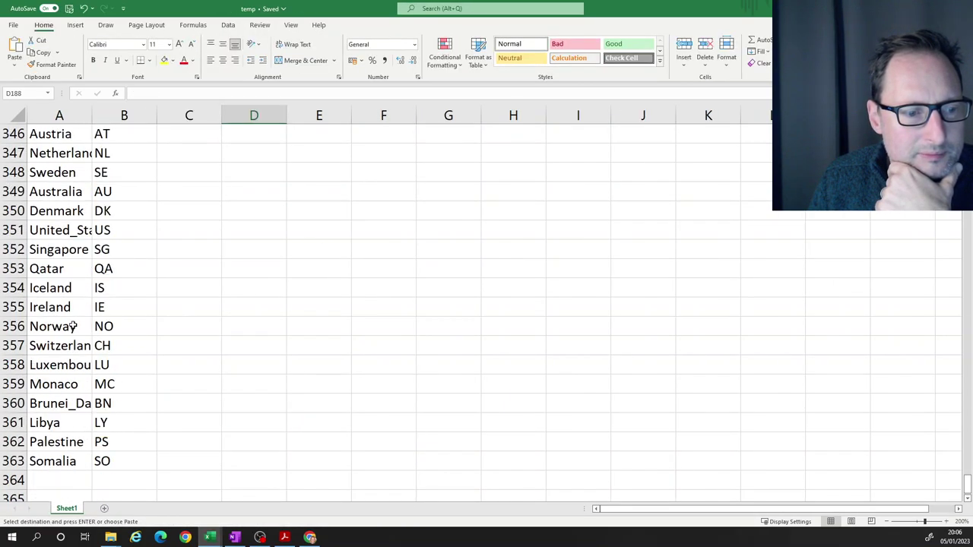
scroll(83, 217, "up", 4)
left_click(51, 368)
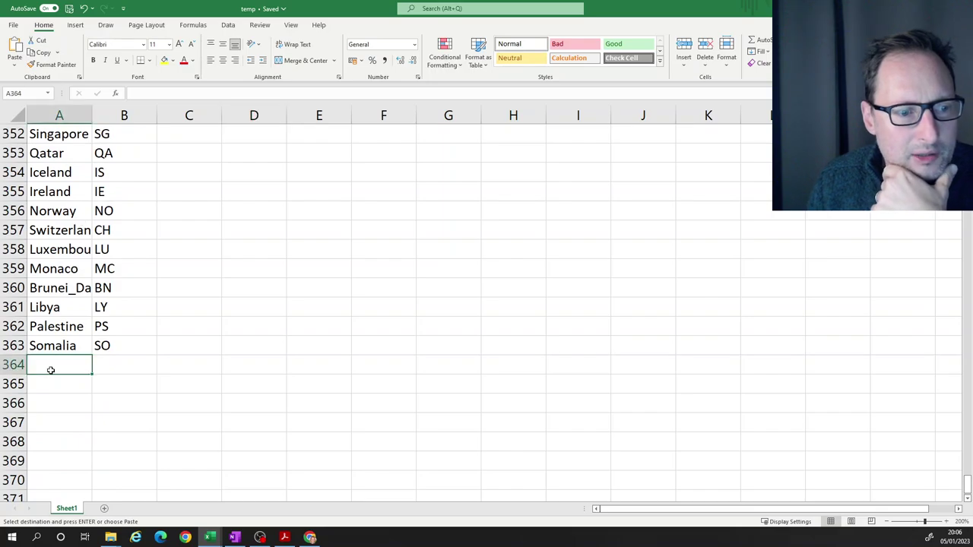
key("ctrl+v")
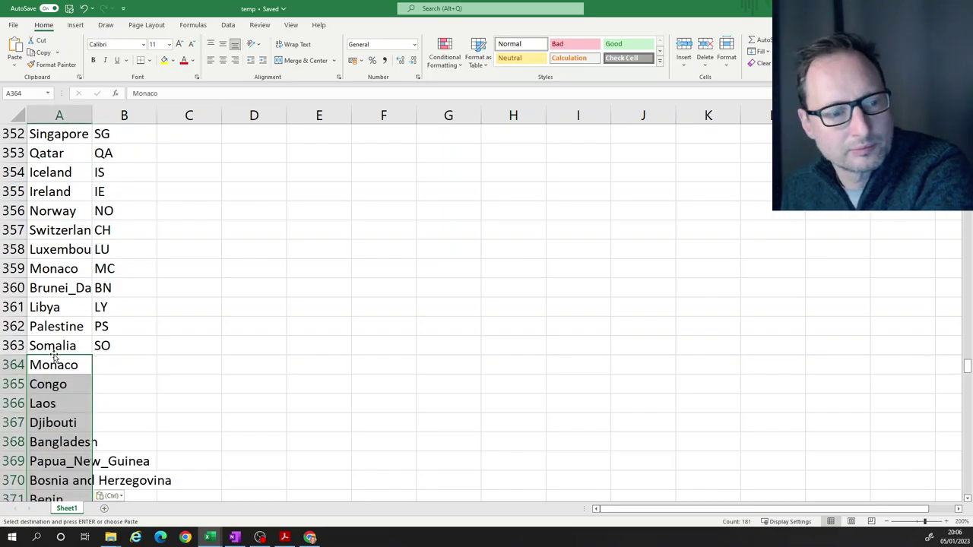
left_click(181, 301)
scroll(174, 284, "up", 14)
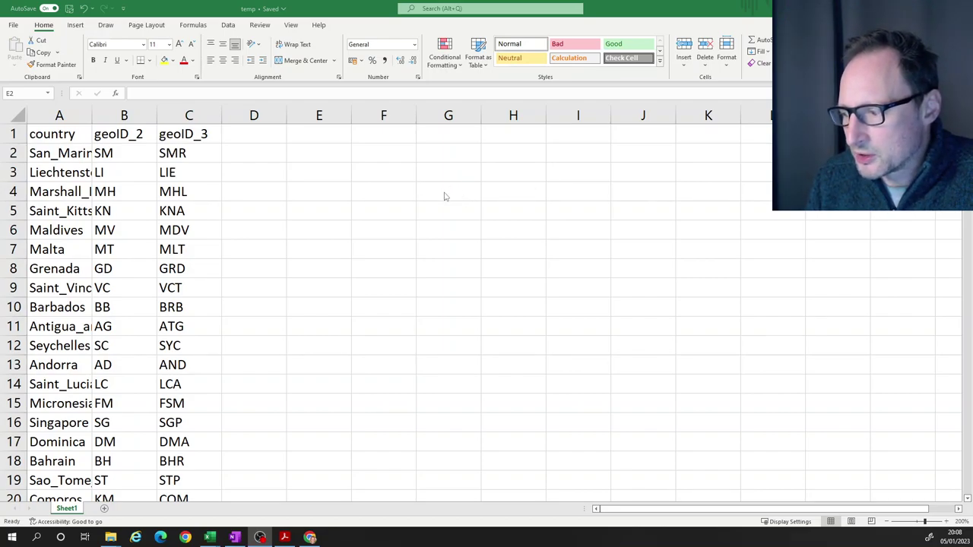
Look through the full stack of country names in column A of the temp sheet
left_click(60, 114)
scroll(74, 267, "down", 5)
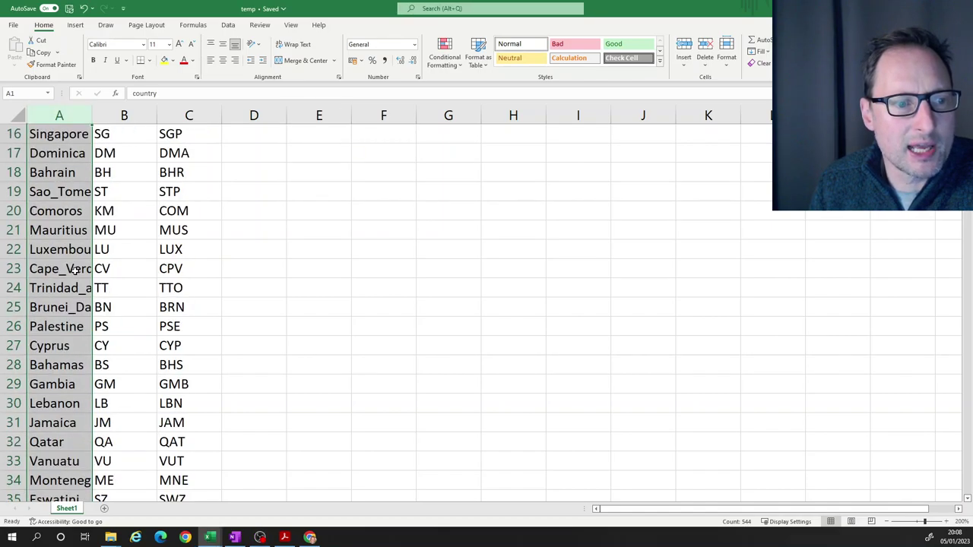
scroll(45, 319, "down", 16)
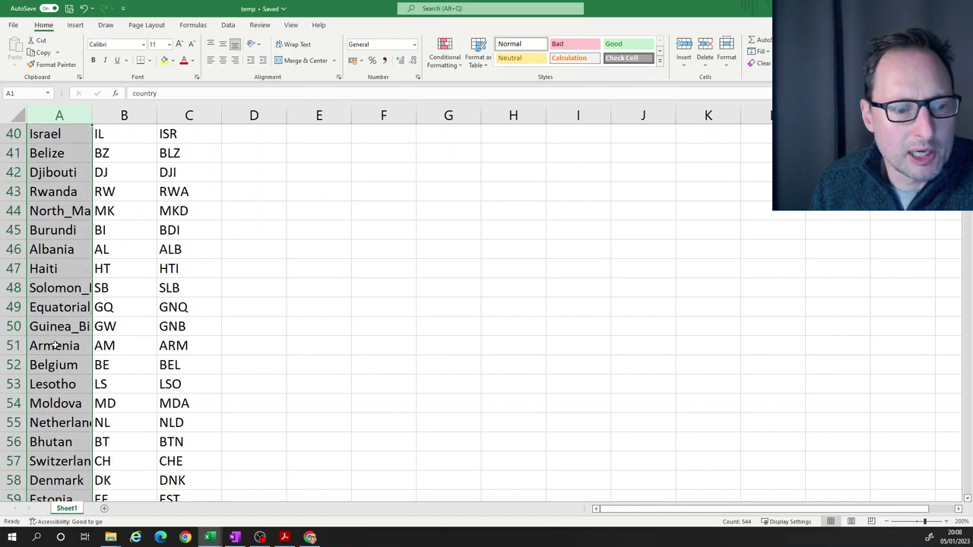
left_click(57, 345)
scroll(719, 367, "down", 3)
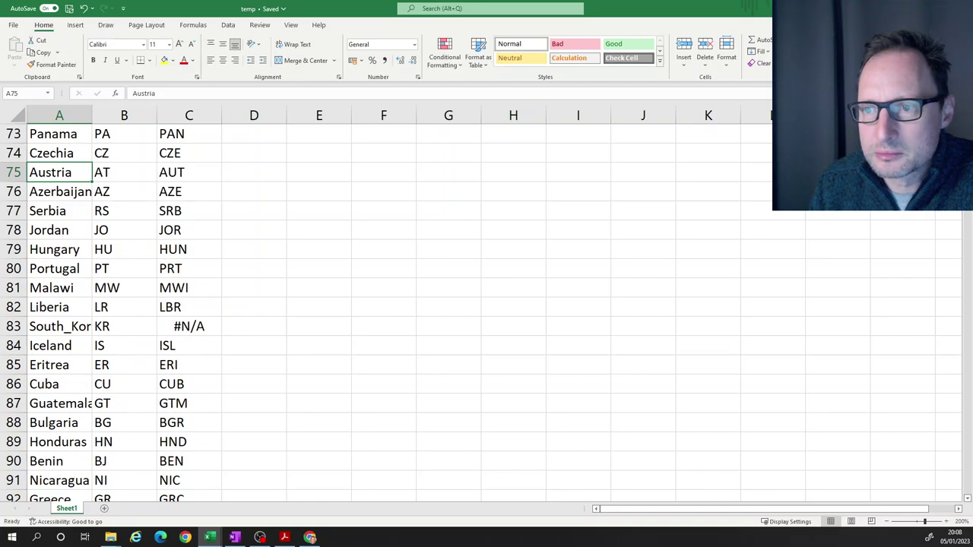
left_click_drag(967, 173, 967, 426)
left_click_drag(967, 489, 966, 125)
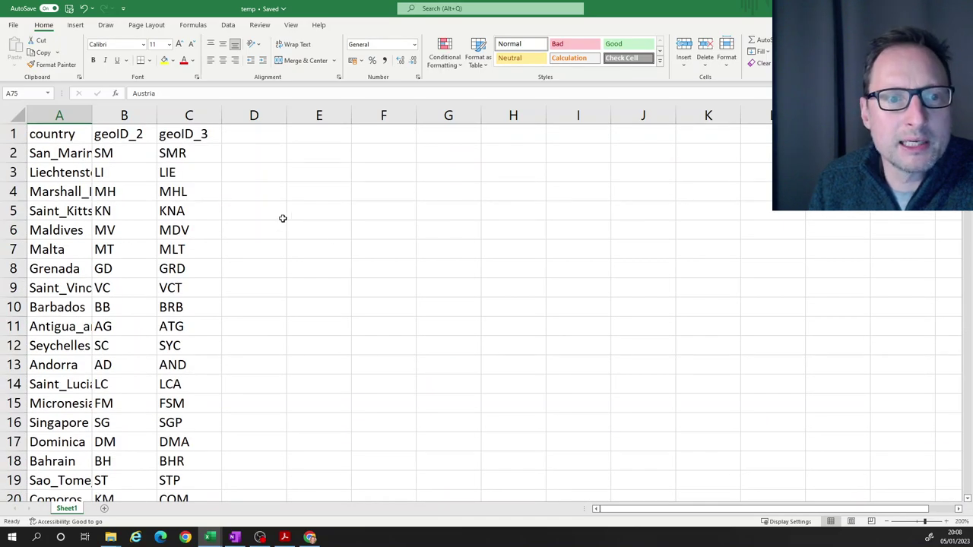
Extract the unique country names into cell E2 with the formula =UNIQUE(A2:A544)
left_click(326, 153)
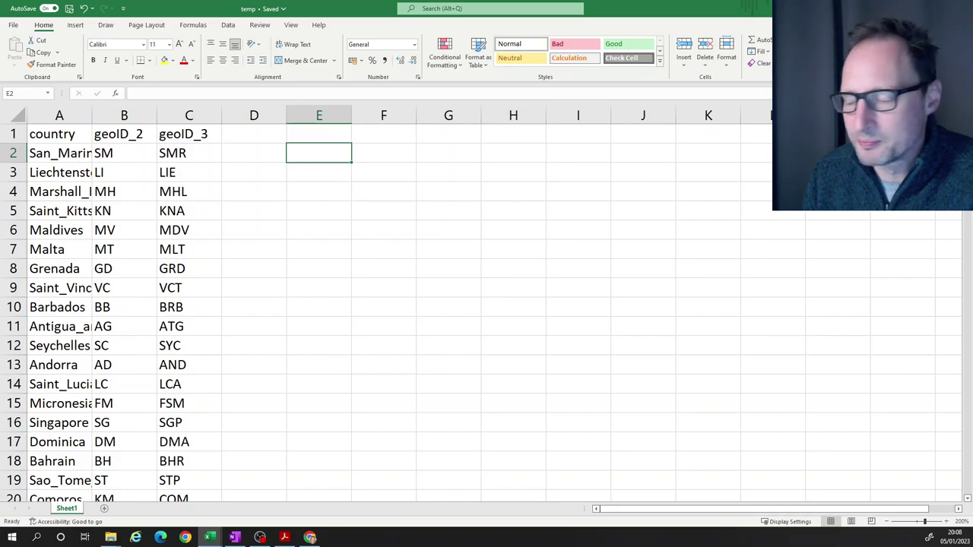
type("=u")
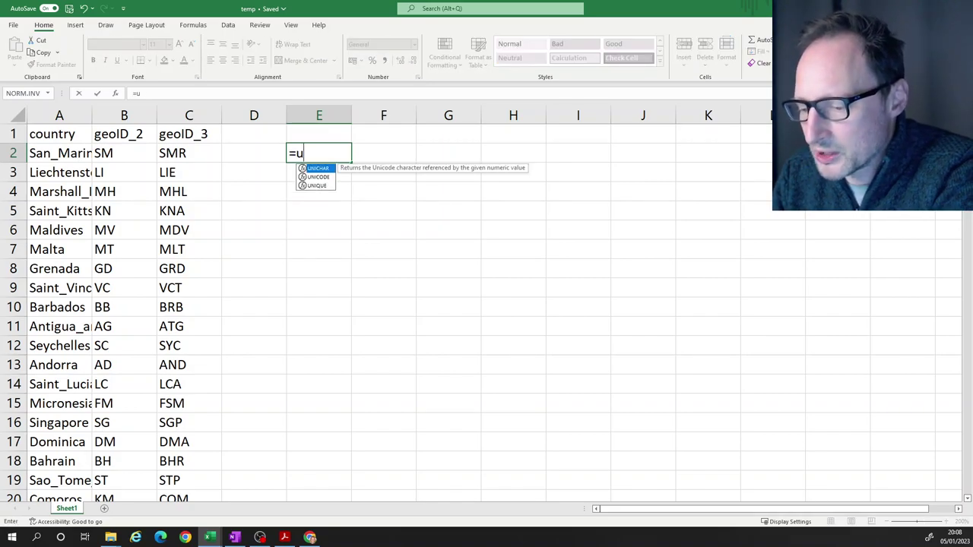
type("nique")
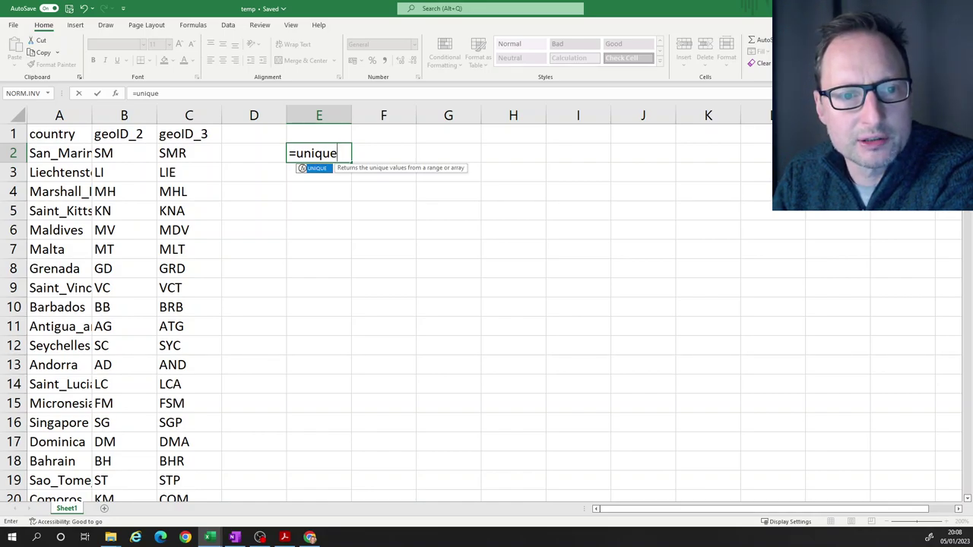
type("(")
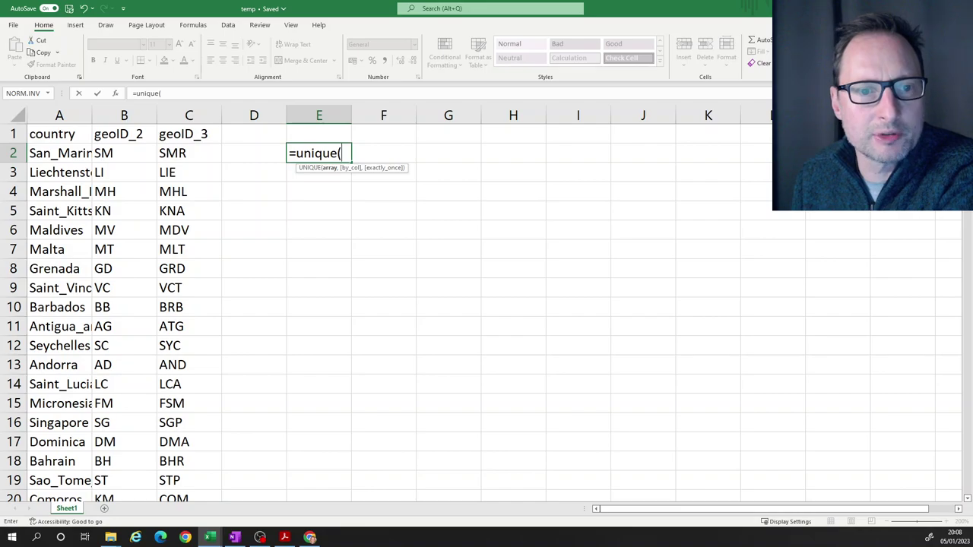
left_click_drag(48, 153, 65, 544)
left_click_drag(47, 454, 47, 462)
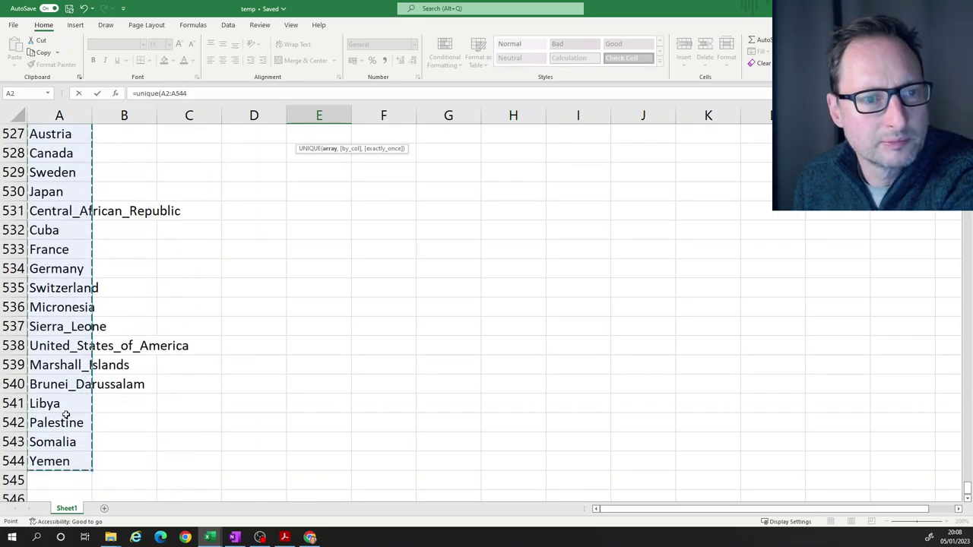
left_click(198, 92)
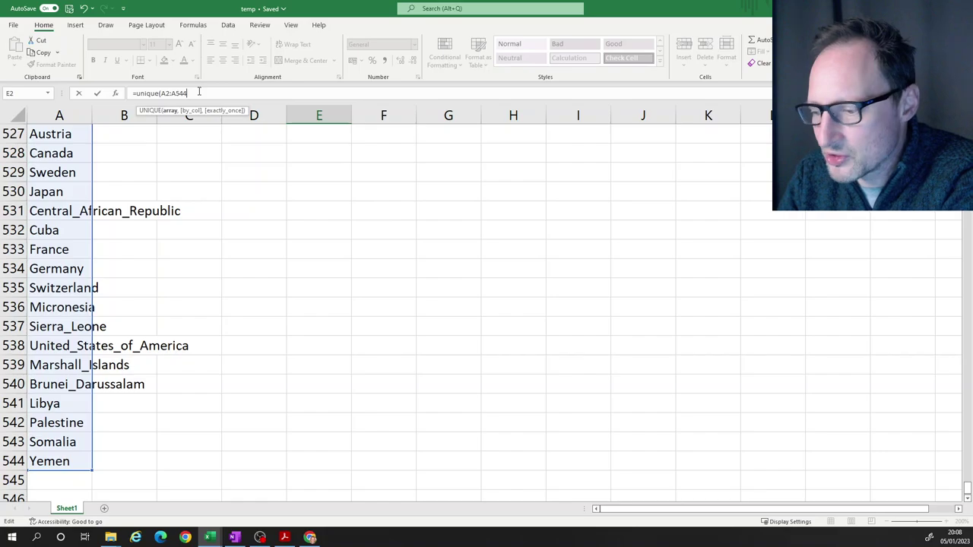
type(")")
key("Return")
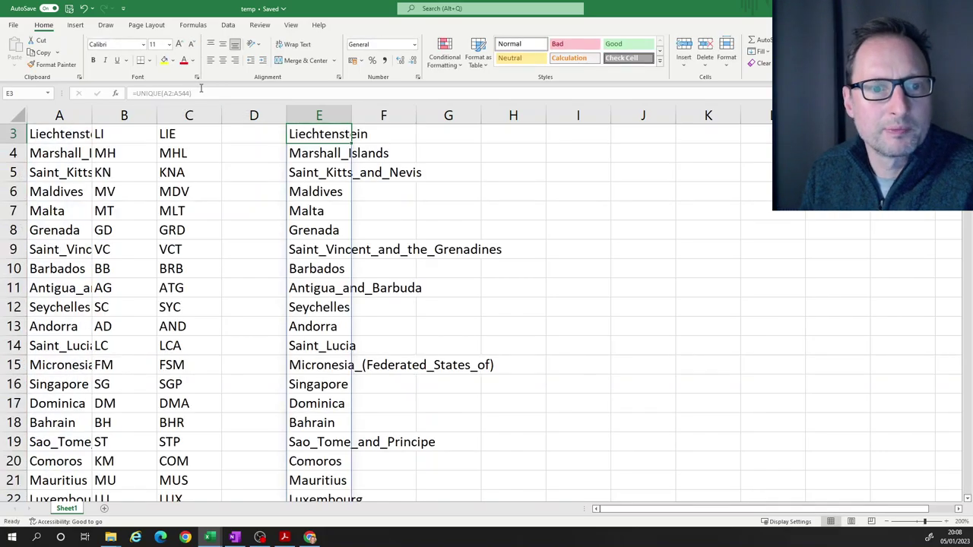
left_click(363, 223)
scroll(364, 193, "up", 1)
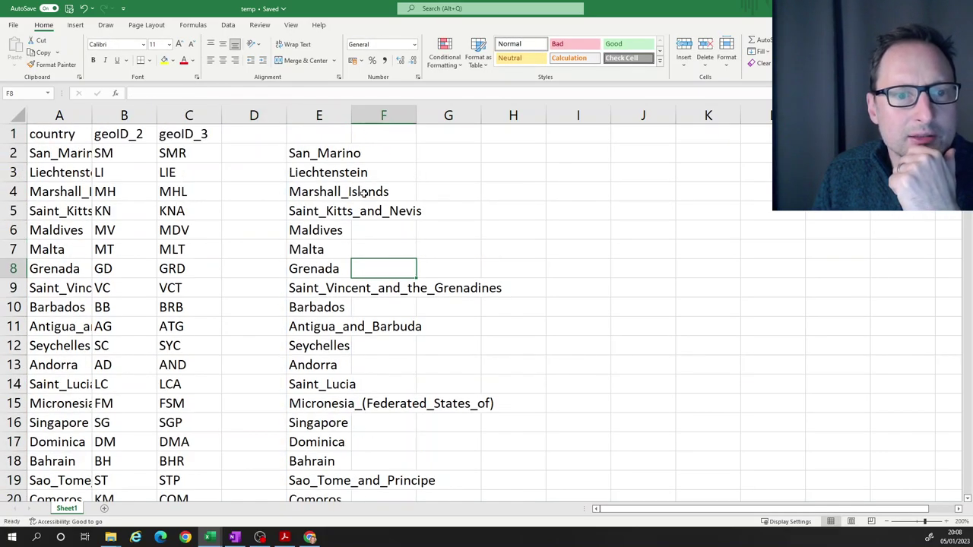
Examine the unique list in column E down to its end for country names with inconsistent spellings
left_click(319, 153)
scroll(358, 312, "down", 20)
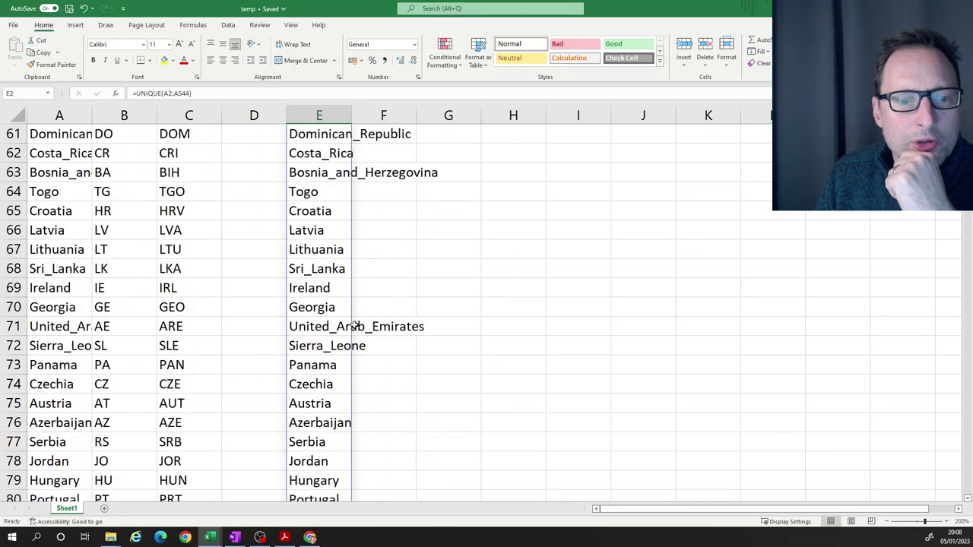
scroll(353, 325, "down", 20)
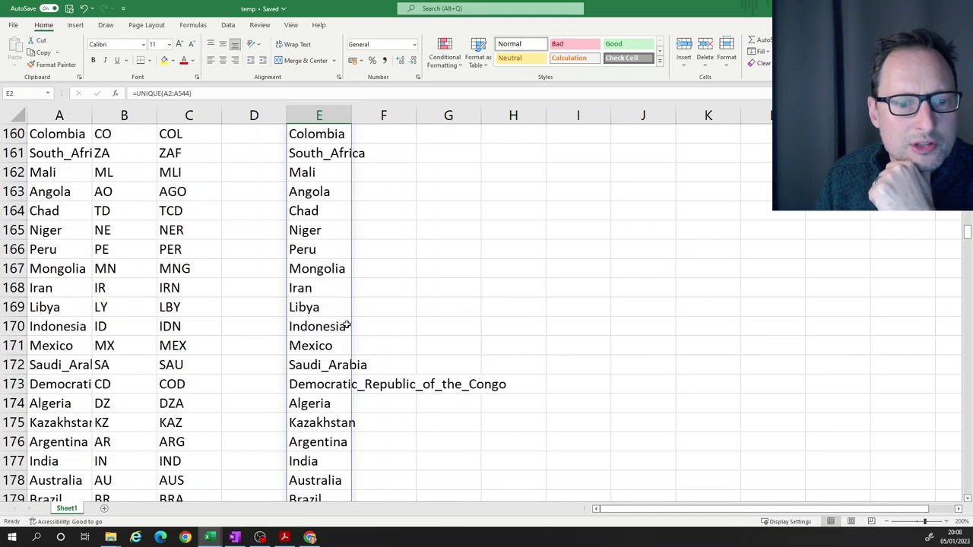
scroll(344, 327, "up", 6)
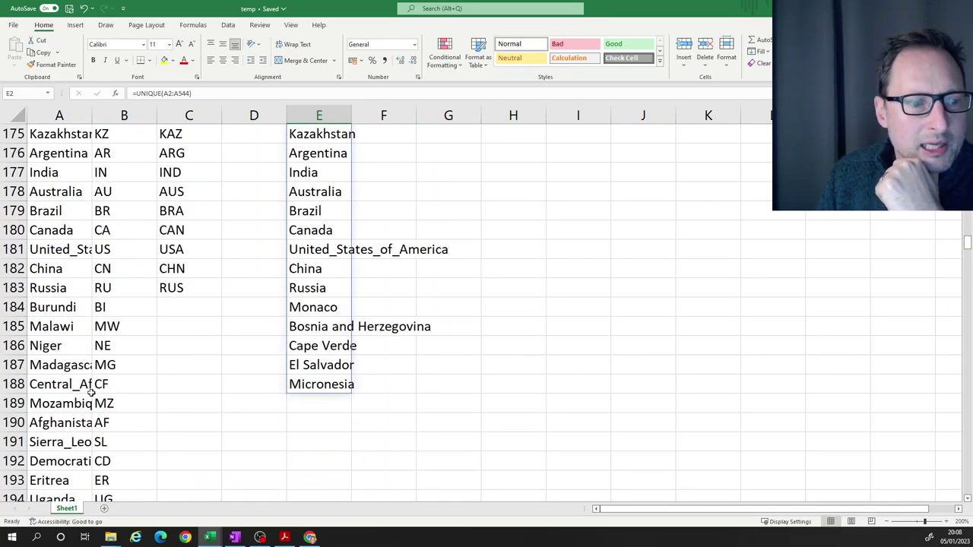
scroll(412, 366, "up", 20)
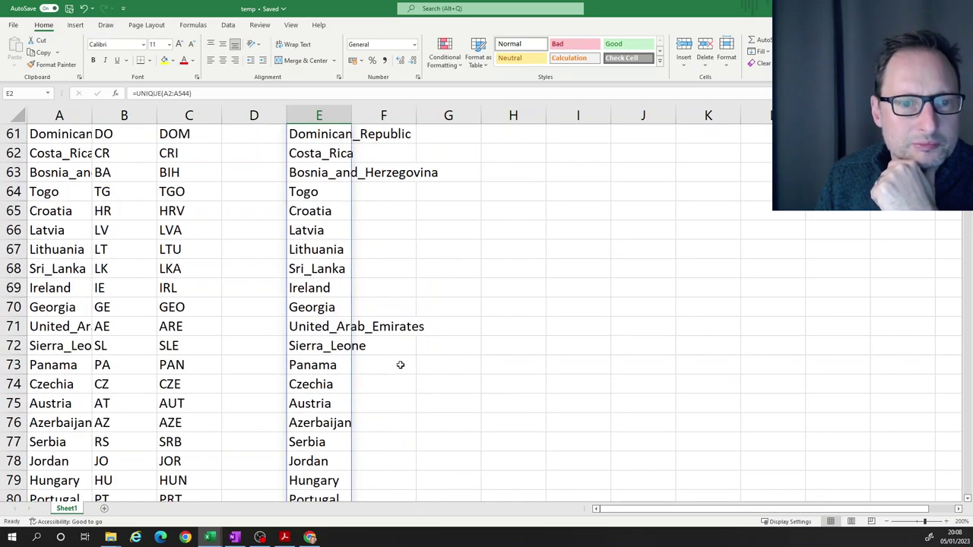
scroll(392, 365, "up", 4)
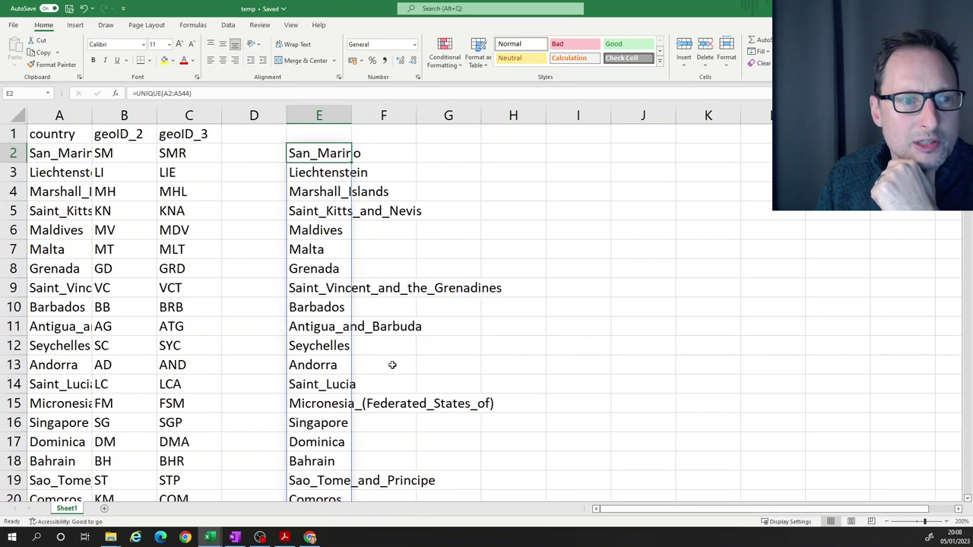
Copy the country heading from A1 to E1, above the unique list
left_click(67, 136)
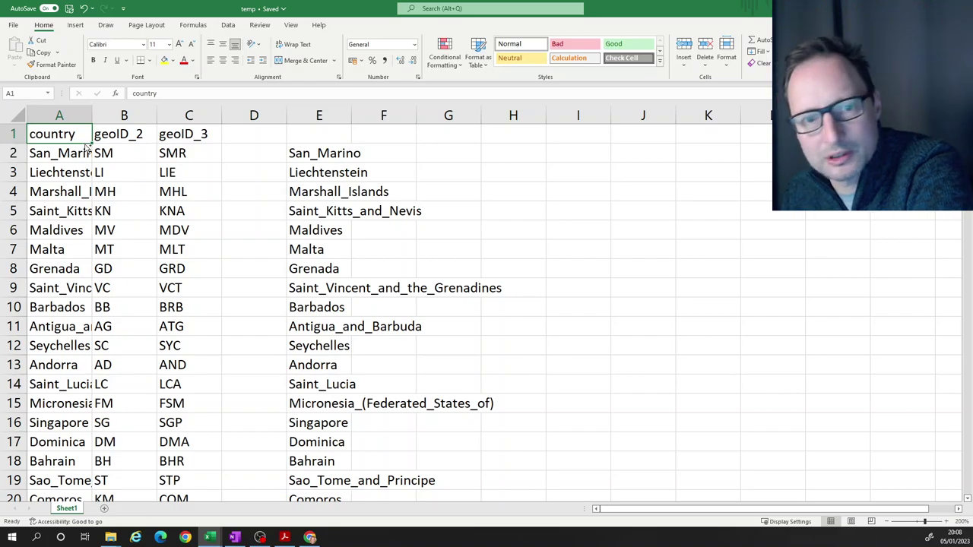
key("ctrl+c")
left_click(325, 137)
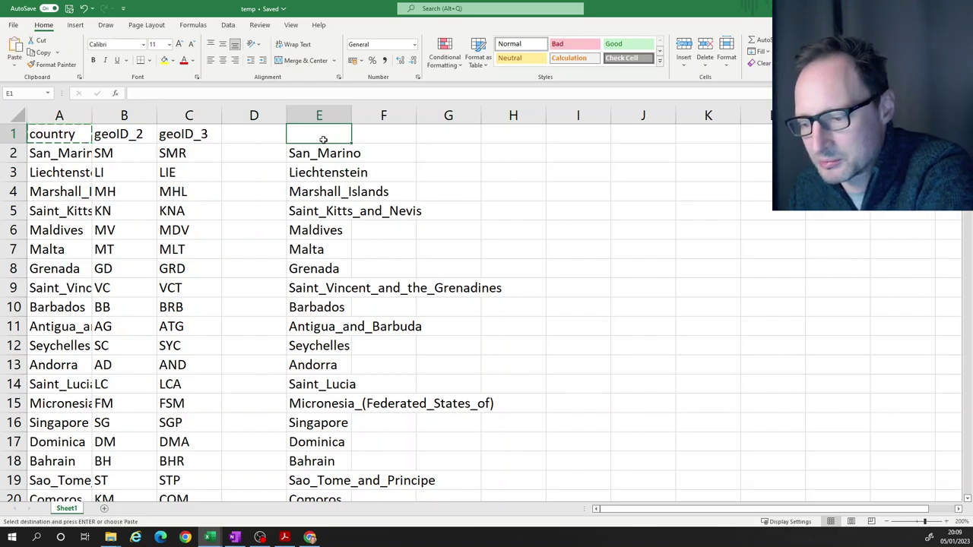
key("ctrl+v")
left_click(445, 231)
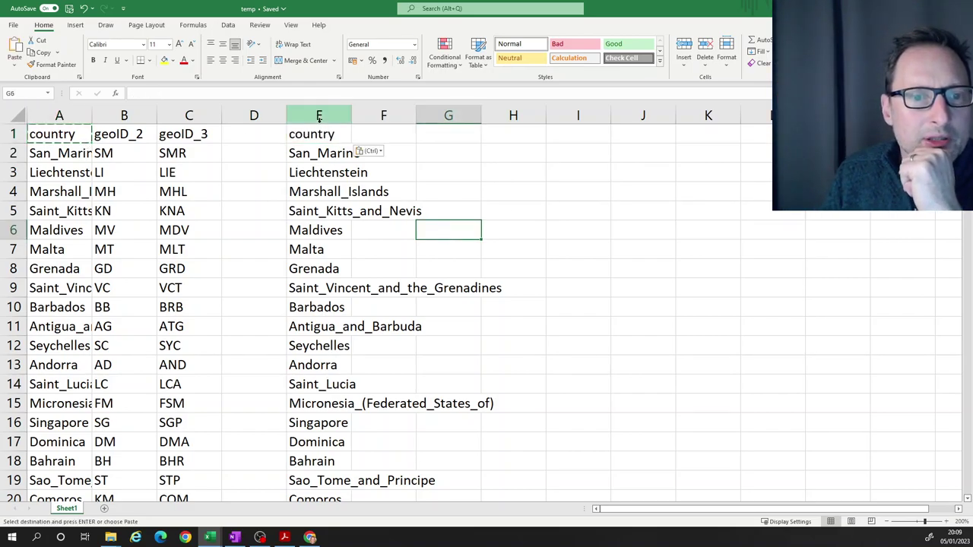
Make the headings in A1:E1 bold
left_click_drag(65, 137, 346, 134)
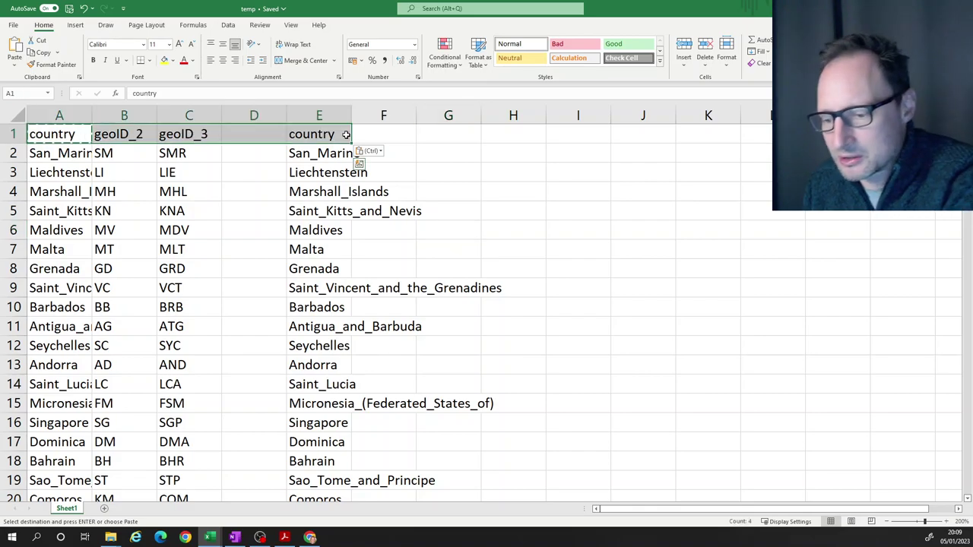
key("ctrl+b")
left_click(460, 202)
Try to sort the UNIQUE results in column E by country from A to Z
left_click(320, 203)
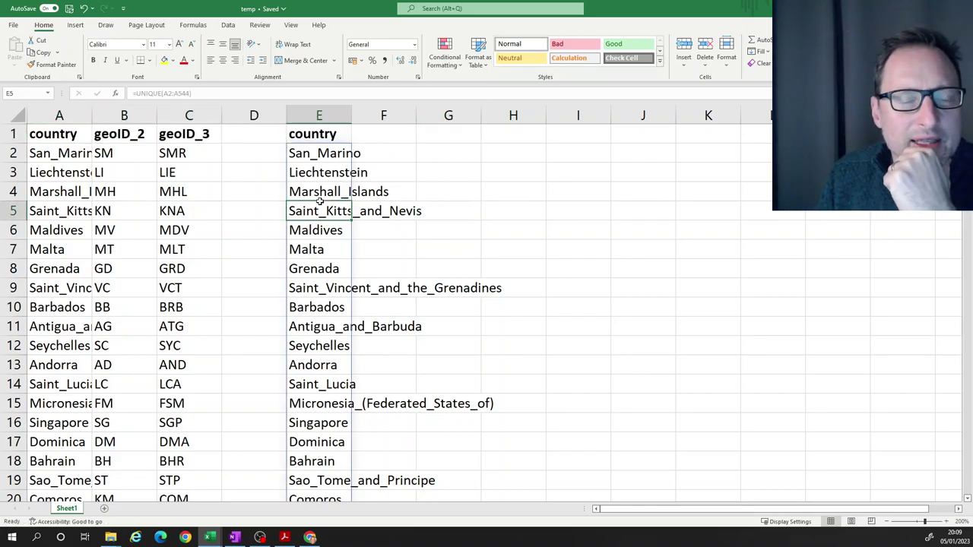
left_click(318, 115)
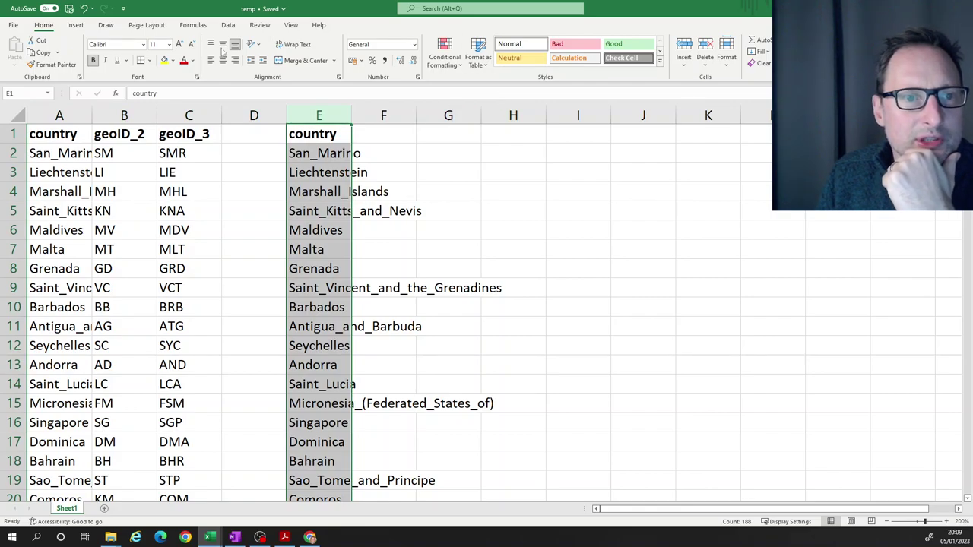
left_click(228, 26)
left_click(475, 58)
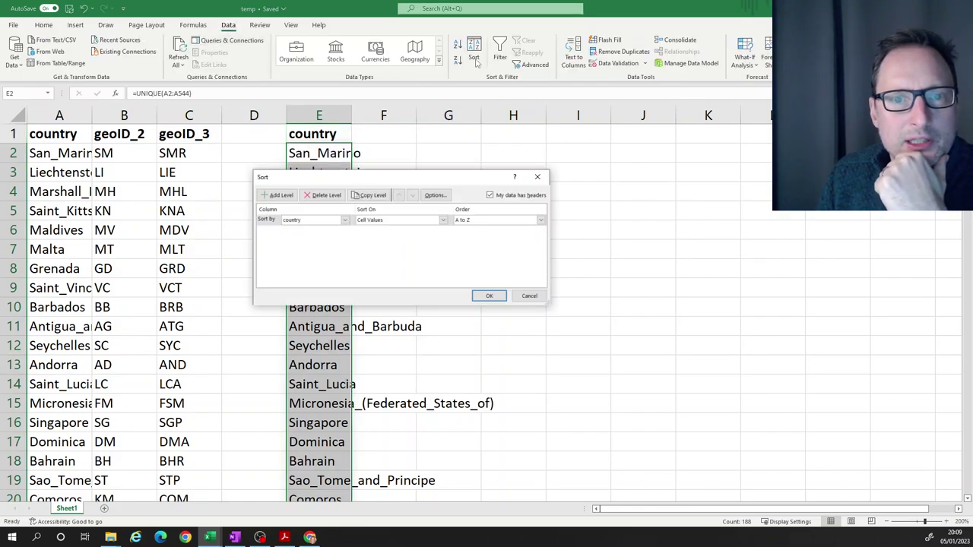
left_click(325, 224)
left_click(494, 297)
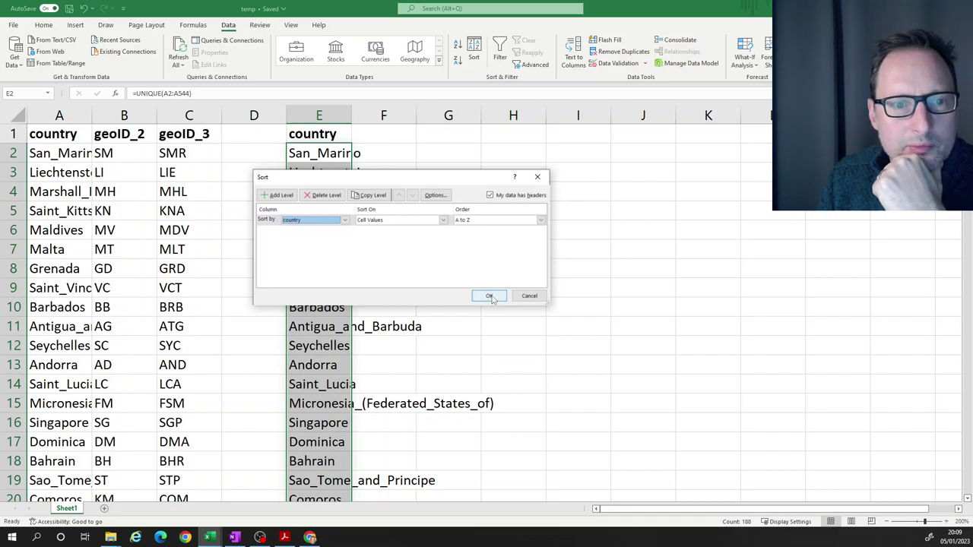
left_click(489, 297)
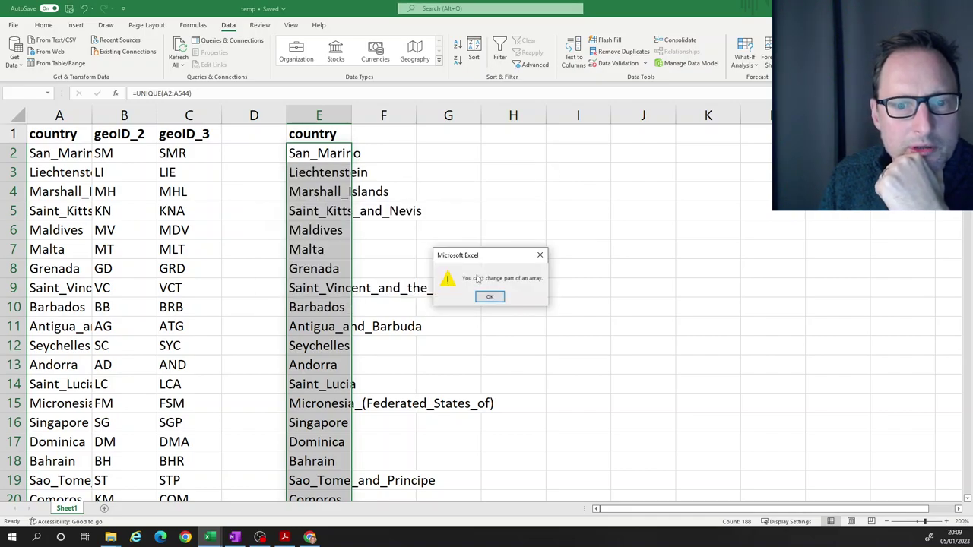
left_click(490, 297)
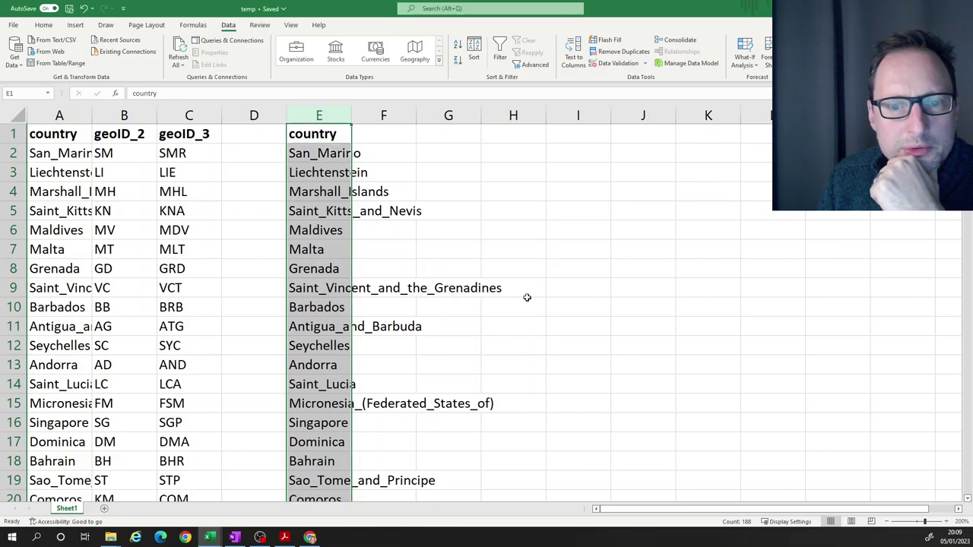
left_click(524, 305)
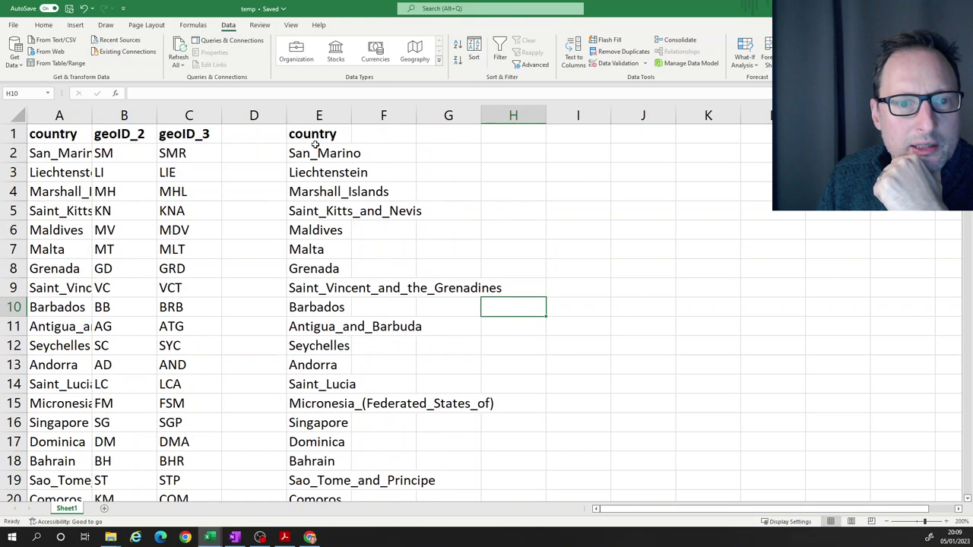
left_click(318, 115)
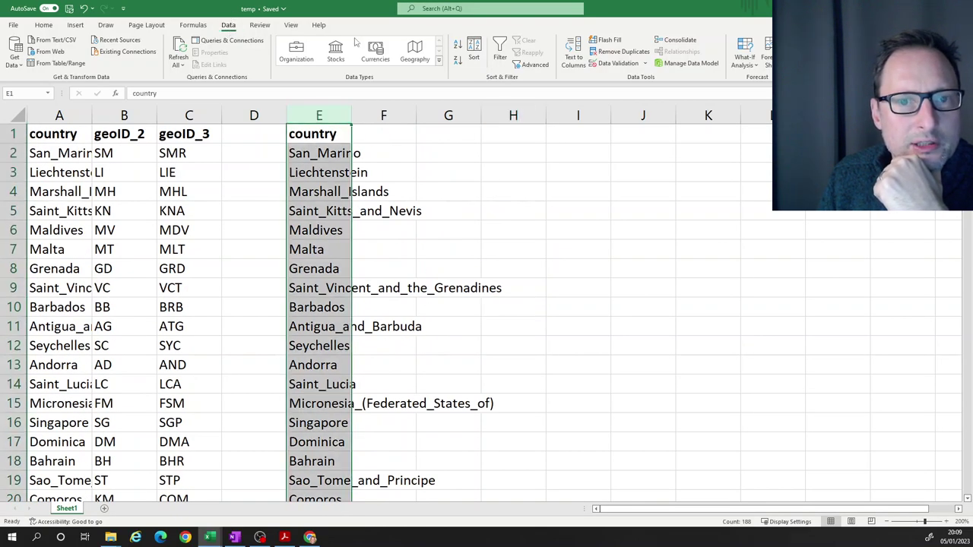
left_click(475, 51)
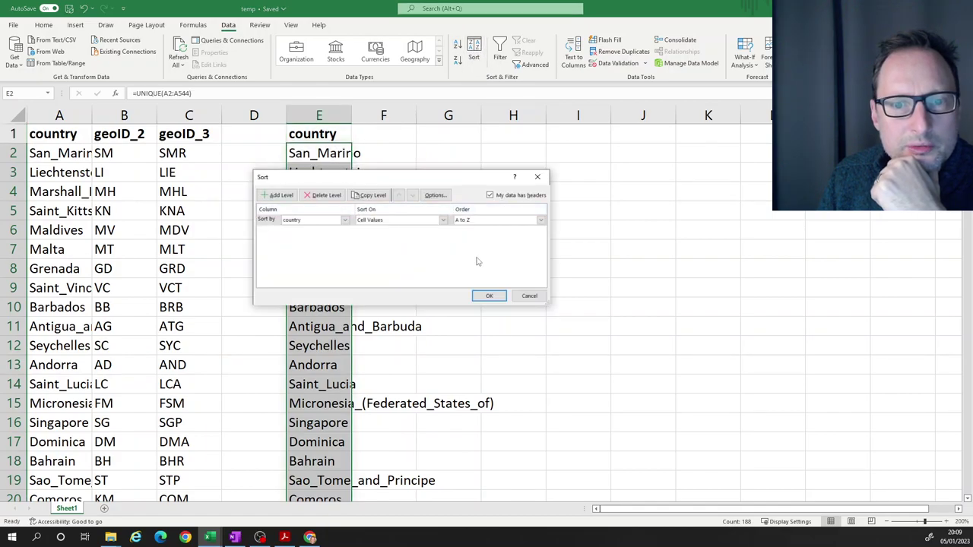
left_click(490, 295)
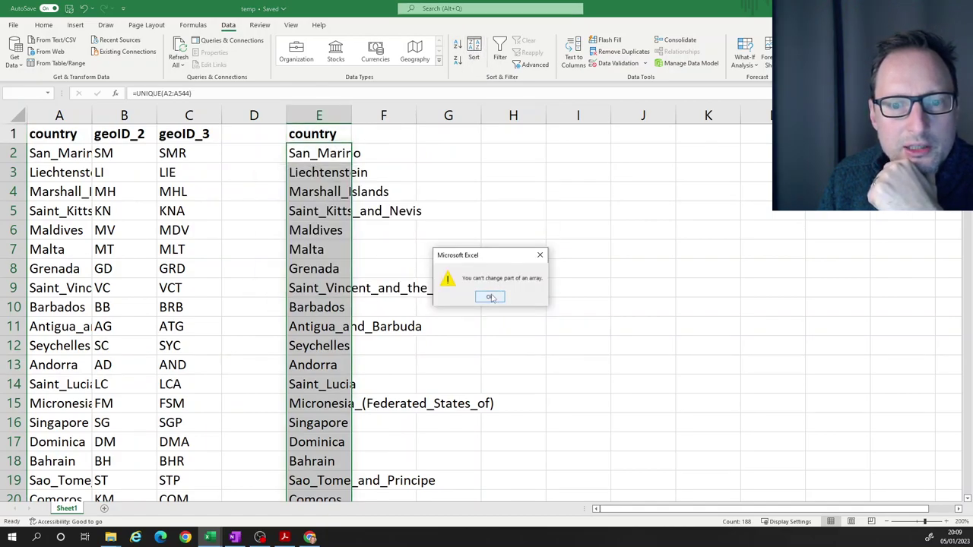
left_click(490, 297)
Examine the UNIQUE results in column E from the first country down to the end of the list
scroll(379, 301, "down", 20)
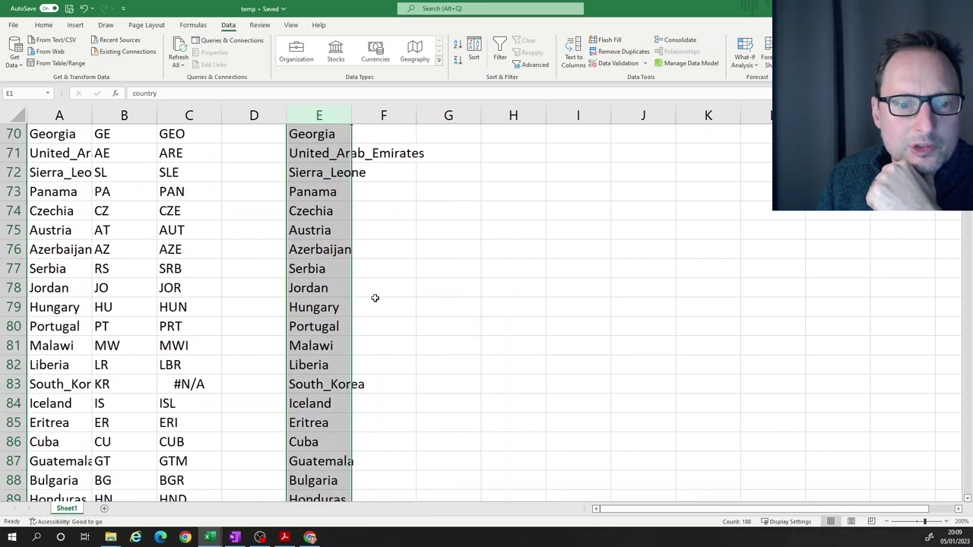
scroll(376, 295, "down", 20)
scroll(374, 291, "up", 7)
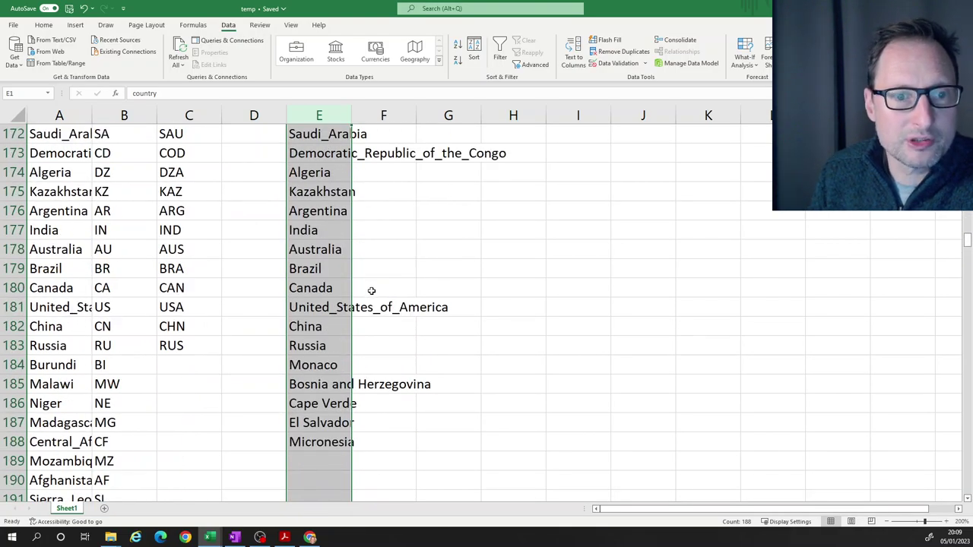
scroll(371, 289, "up", 20)
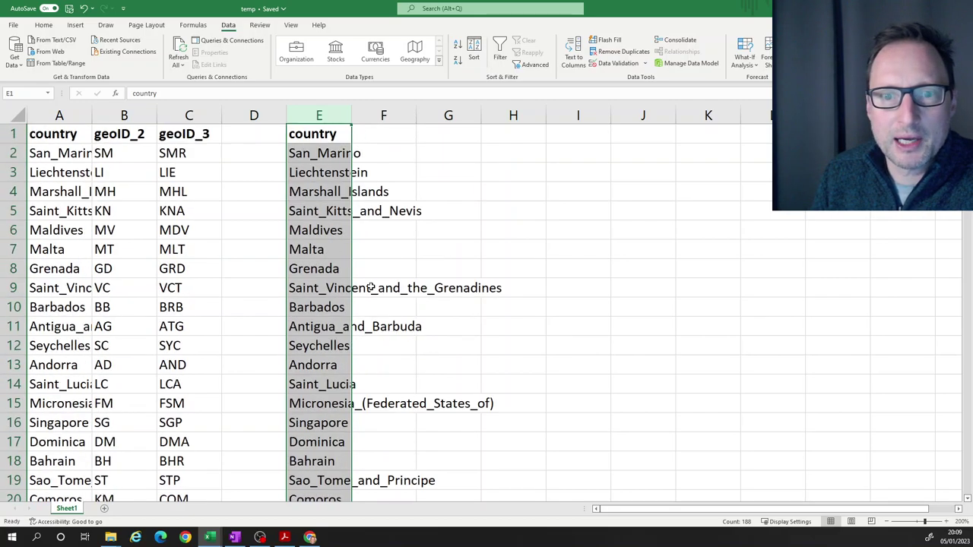
left_click(339, 193)
left_click(317, 153)
left_click(315, 206)
left_click(317, 267)
left_click(323, 322)
left_click(323, 370)
left_click(338, 227)
left_click(333, 172)
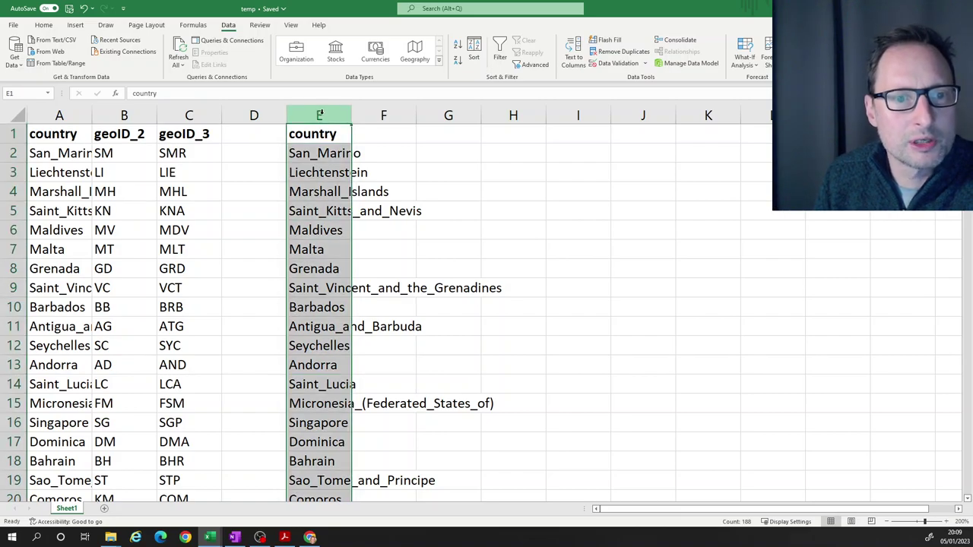
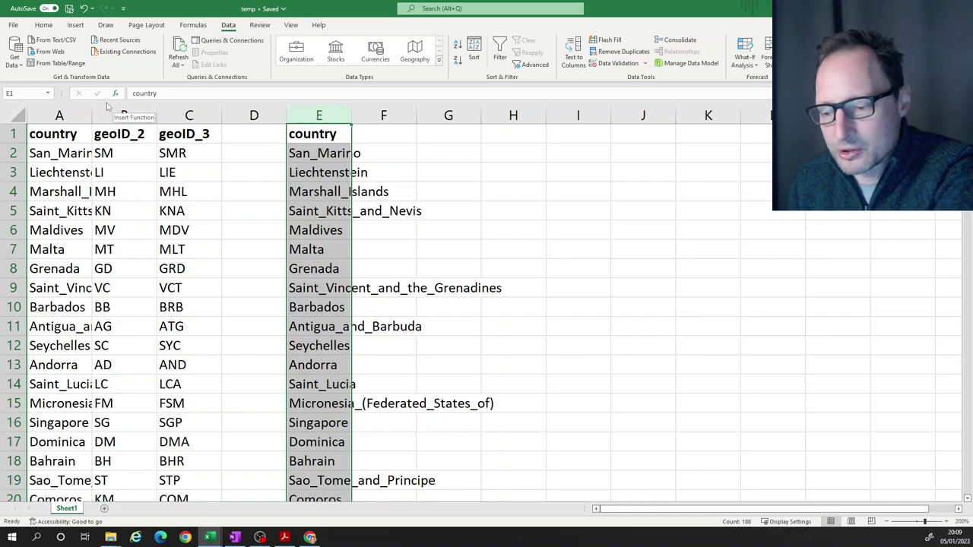
Copy column E and paste it over itself starting at E1 as values only, replacing the UNIQUE formula
left_click(43, 25)
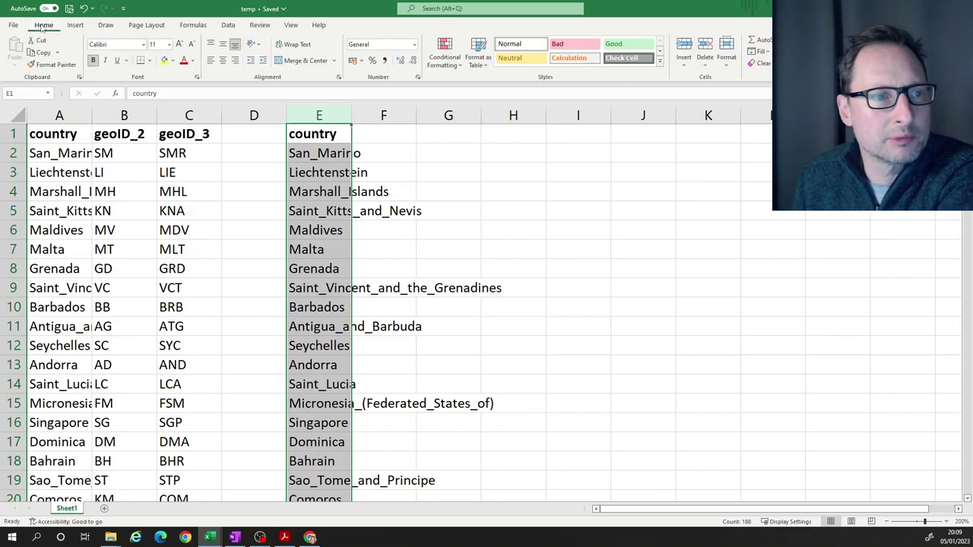
left_click(41, 53)
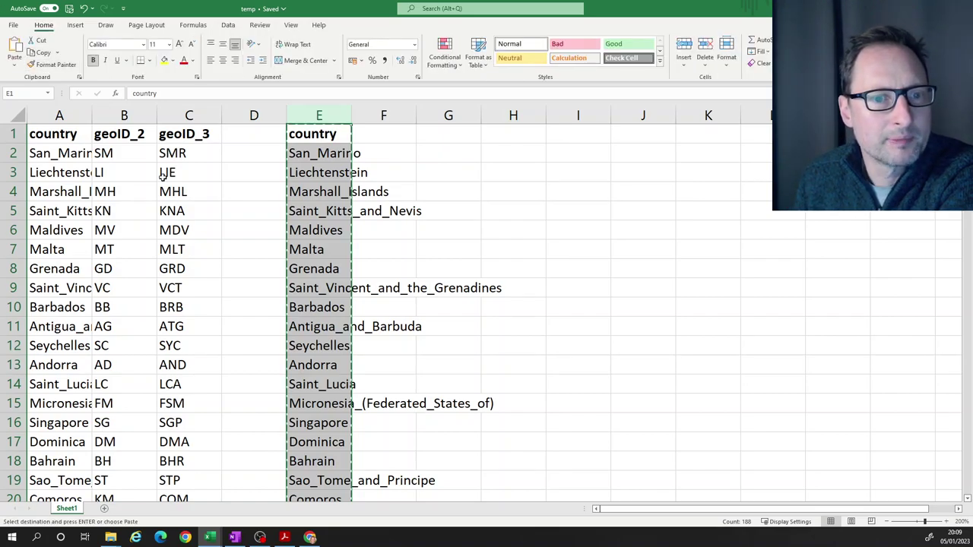
left_click(314, 135)
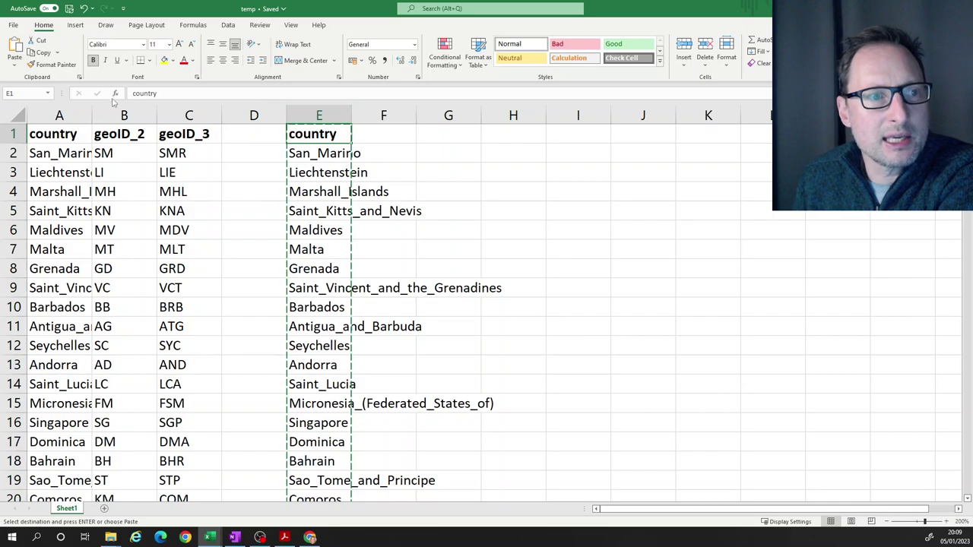
left_click(16, 67)
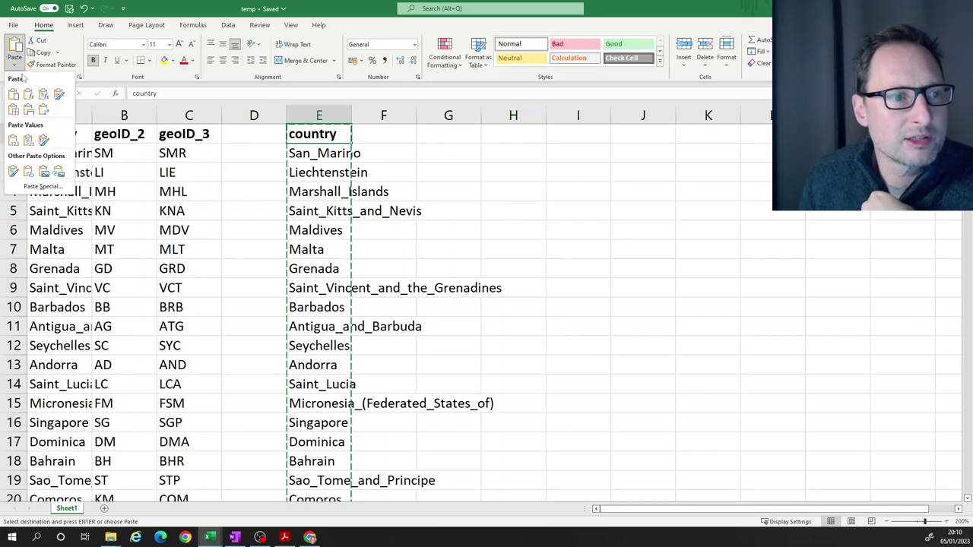
left_click(14, 143)
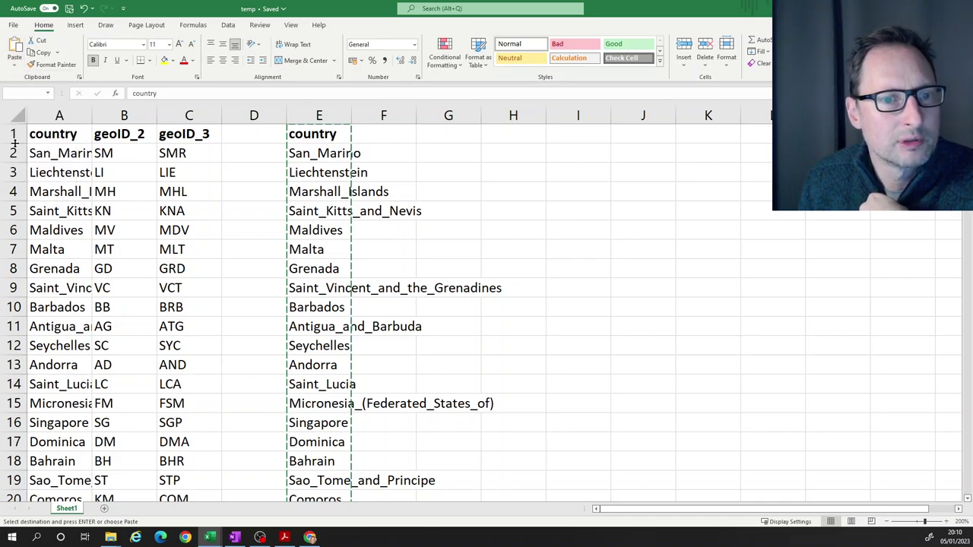
left_click(312, 213)
left_click(314, 174)
left_click(306, 239)
left_click(312, 298)
left_click(312, 342)
left_click(304, 264)
left_click(311, 206)
left_click(310, 169)
left_click(312, 256)
left_click(317, 306)
left_click(317, 344)
left_click(332, 227)
left_click(453, 244)
Sort column E by country, on cell values, from A to Z
left_click(321, 114)
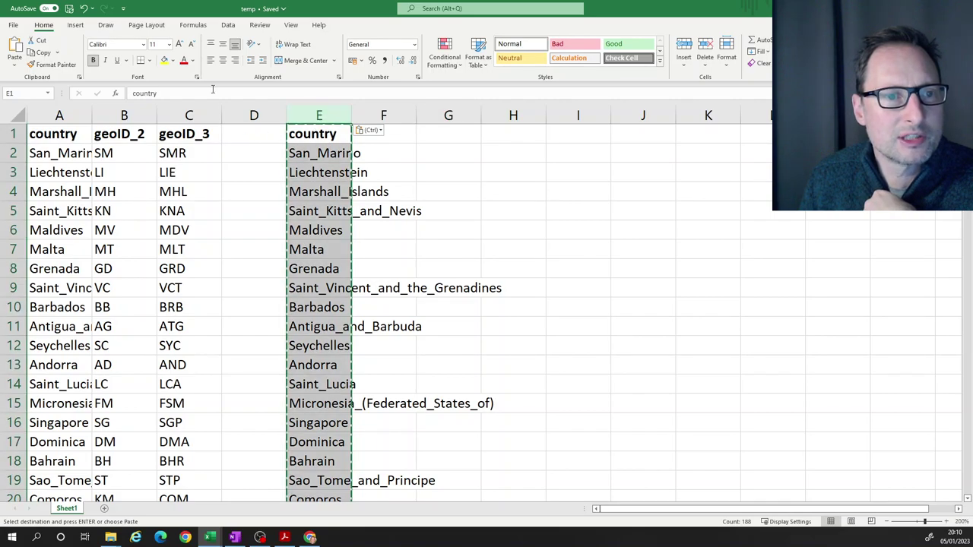
left_click(227, 25)
left_click(474, 52)
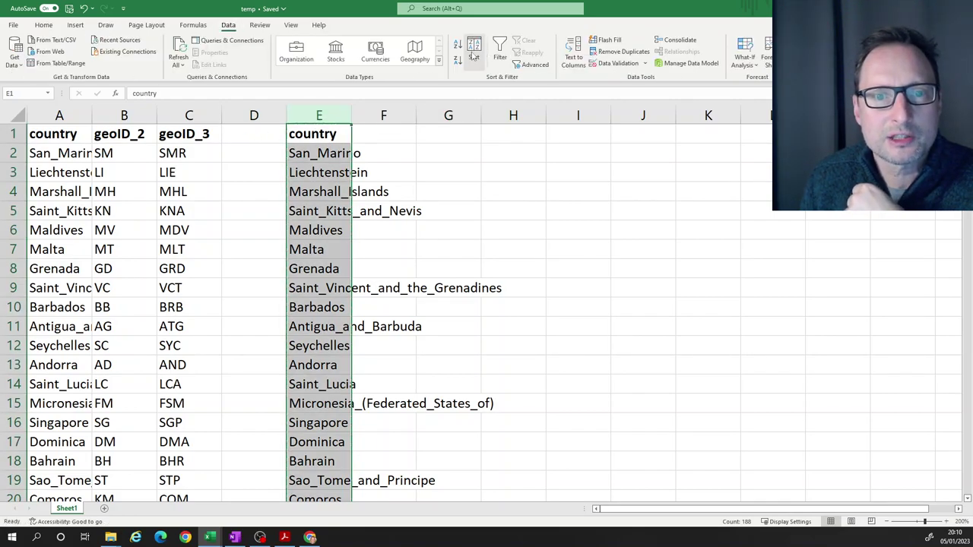
left_click(488, 296)
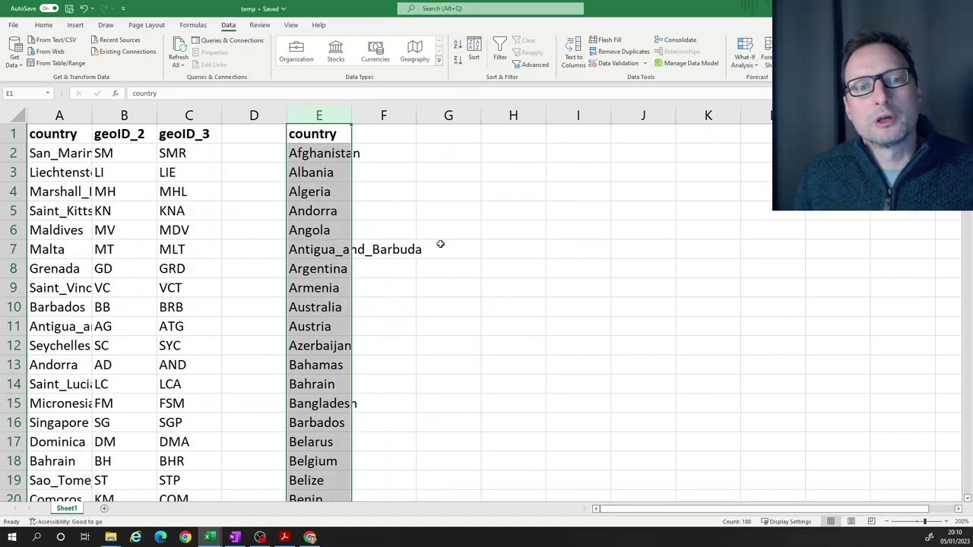
left_click(504, 282)
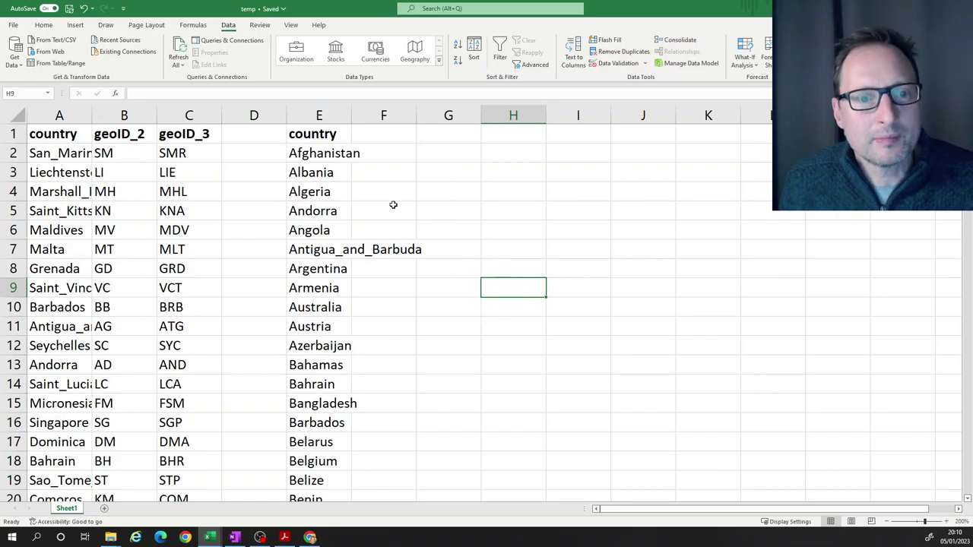
Check the start of the sorted list for spelling variants, comparing the Bosnia and Herzegovina entries in E23 and E24
scroll(344, 207, "down", 2)
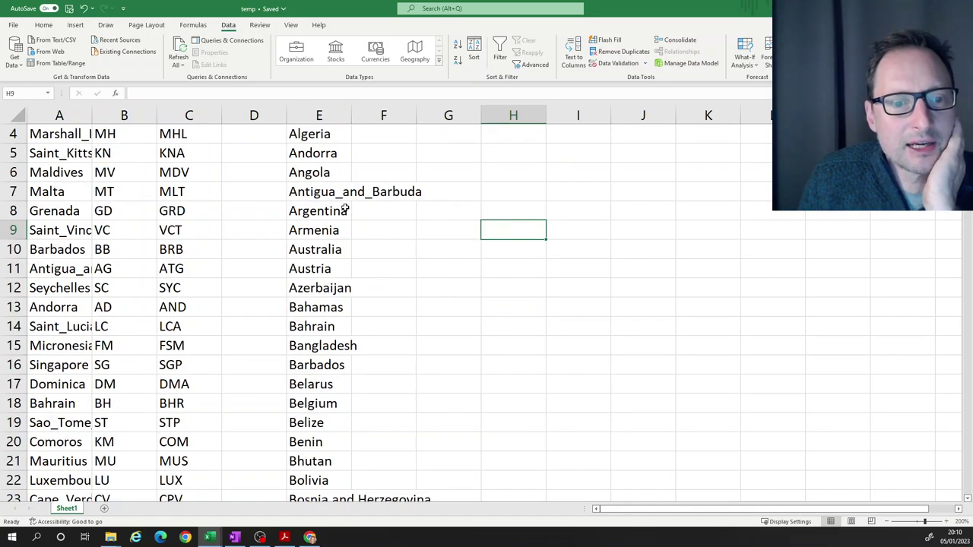
scroll(345, 208, "down", 1)
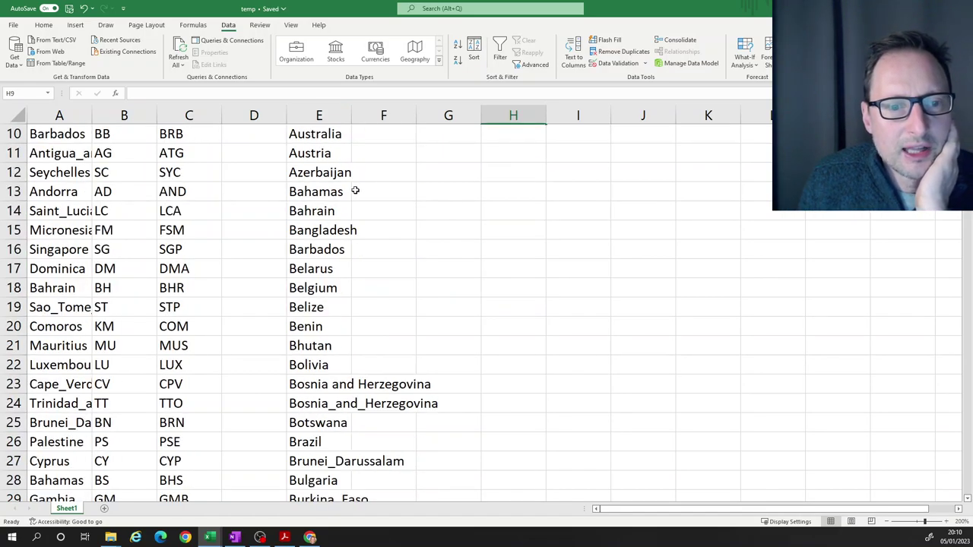
scroll(361, 179, "down", 1)
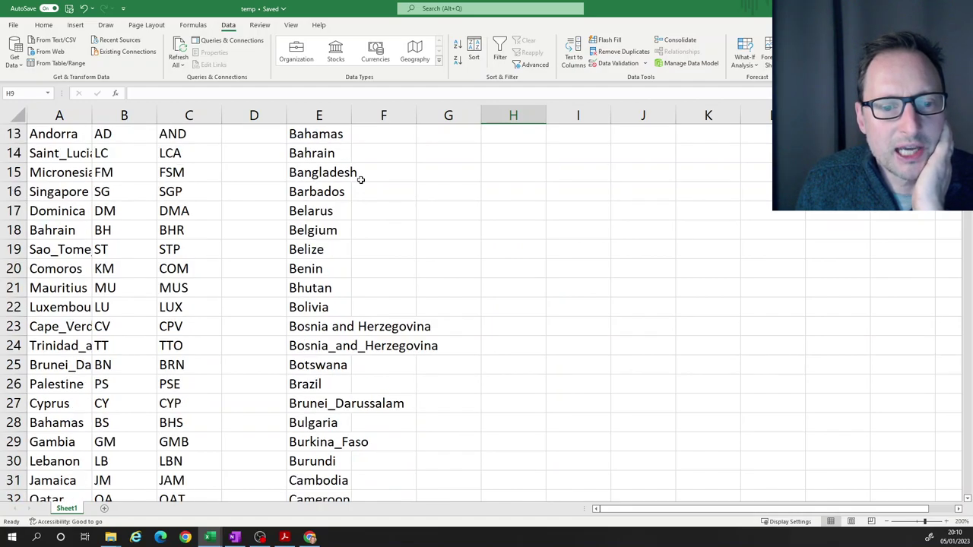
left_click(367, 364)
left_click_drag(297, 322, 327, 356)
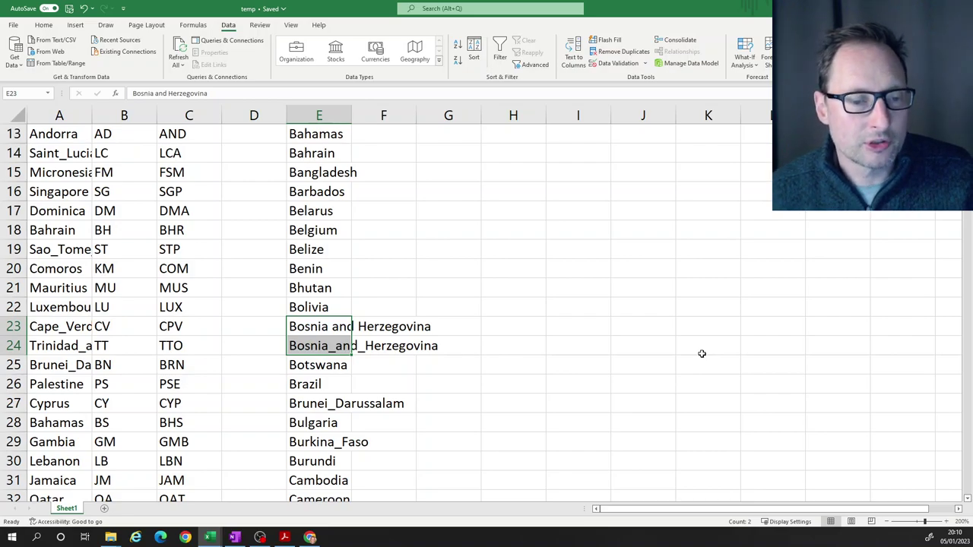
left_click(456, 346)
left_click(301, 327)
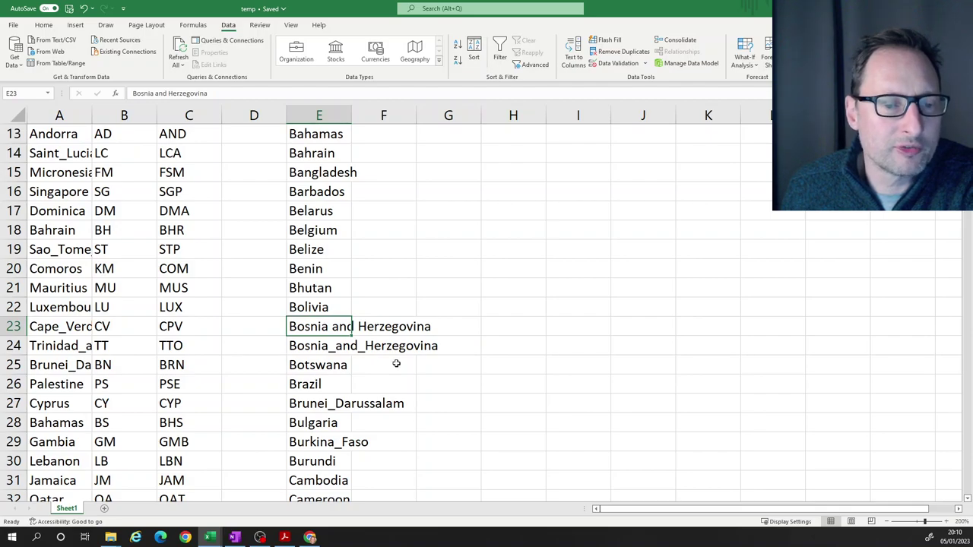
left_click(337, 354)
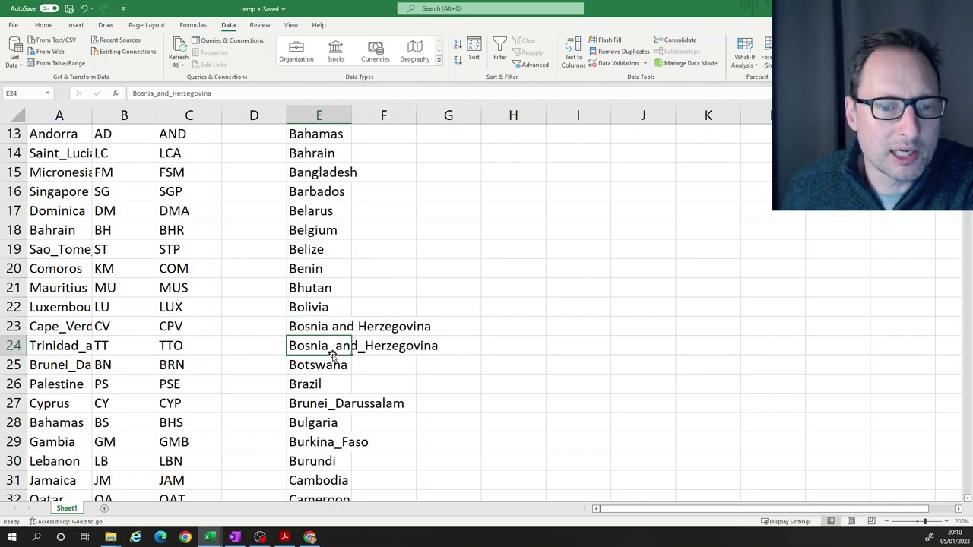
left_click(329, 328)
left_click(308, 351)
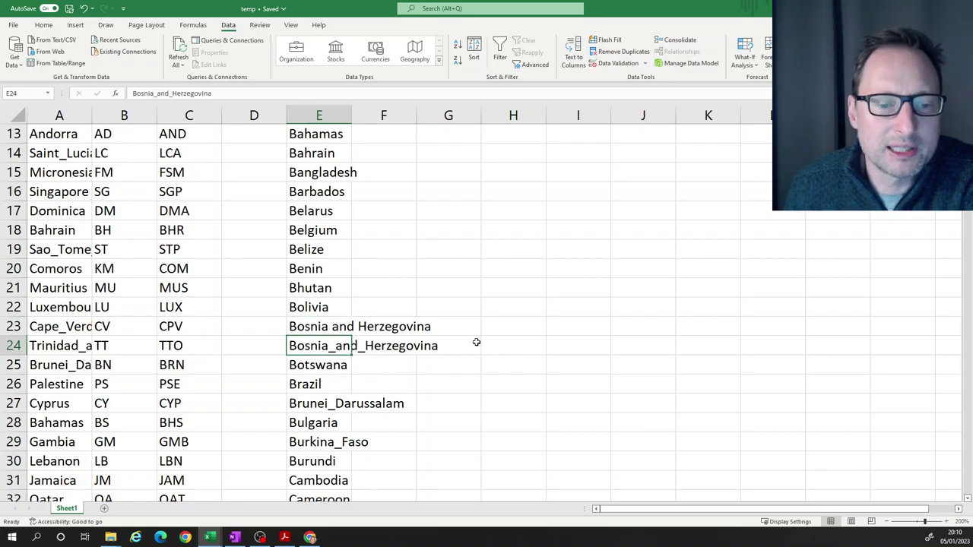
Check the sorted list further down for spelling variants, comparing the Cape Verde entries in E34 and E35
scroll(497, 320, "down", 2)
scroll(497, 320, "up", 1)
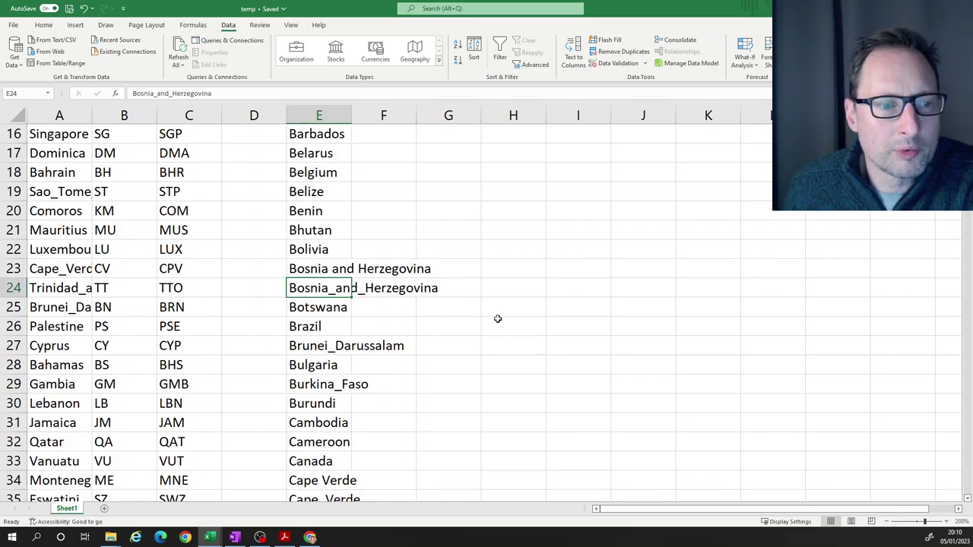
scroll(421, 306, "down", 6)
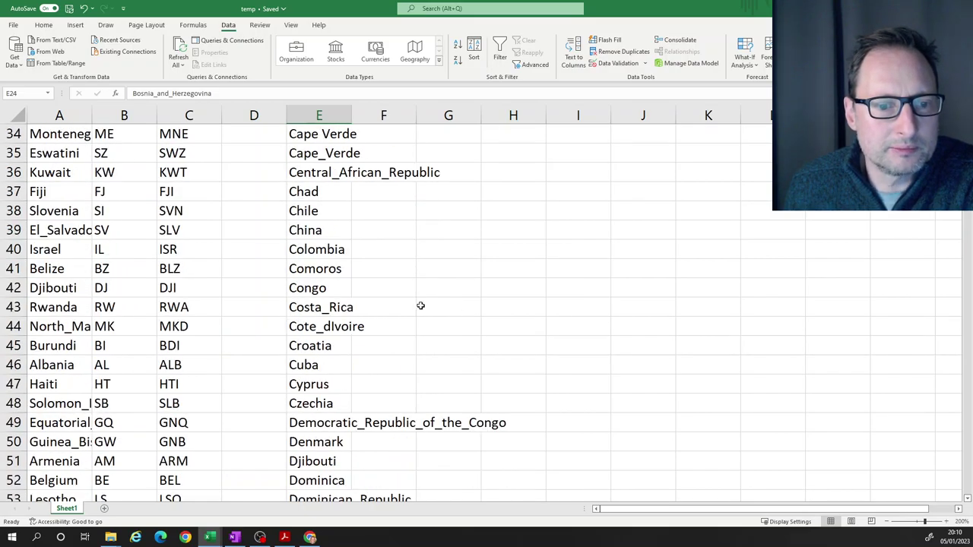
scroll(422, 304, "up", 8)
scroll(421, 304, "up", 2)
scroll(422, 304, "down", 1)
scroll(422, 304, "up", 1)
scroll(421, 304, "down", 2)
scroll(422, 304, "down", 2)
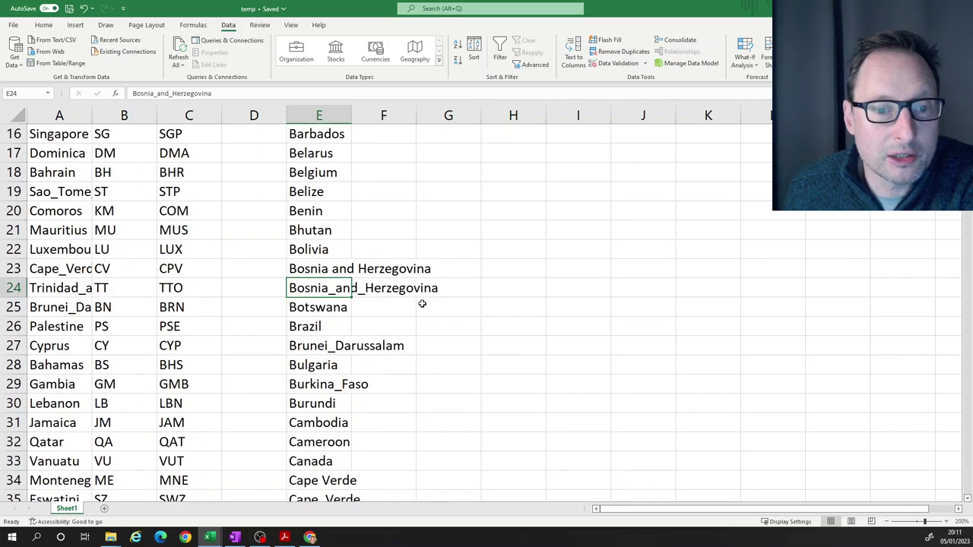
left_click(311, 350)
left_click(315, 385)
scroll(348, 408, "down", 1)
left_click(318, 468)
left_click(319, 443)
scroll(350, 418, "down", 2)
left_click_drag(333, 309, 325, 325)
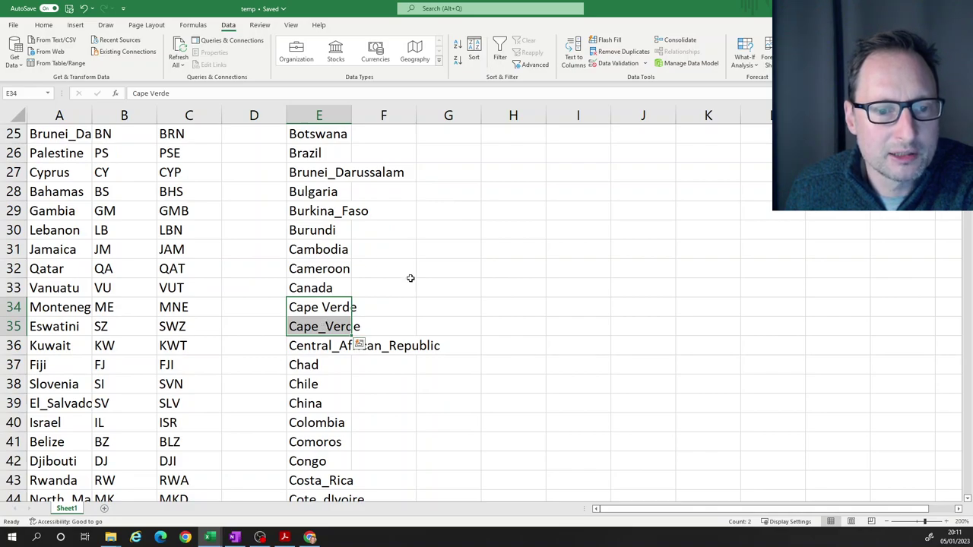
Scan the rest of the sorted list in column E down to Zimbabwe for spelling variants
scroll(407, 213, "up", 3)
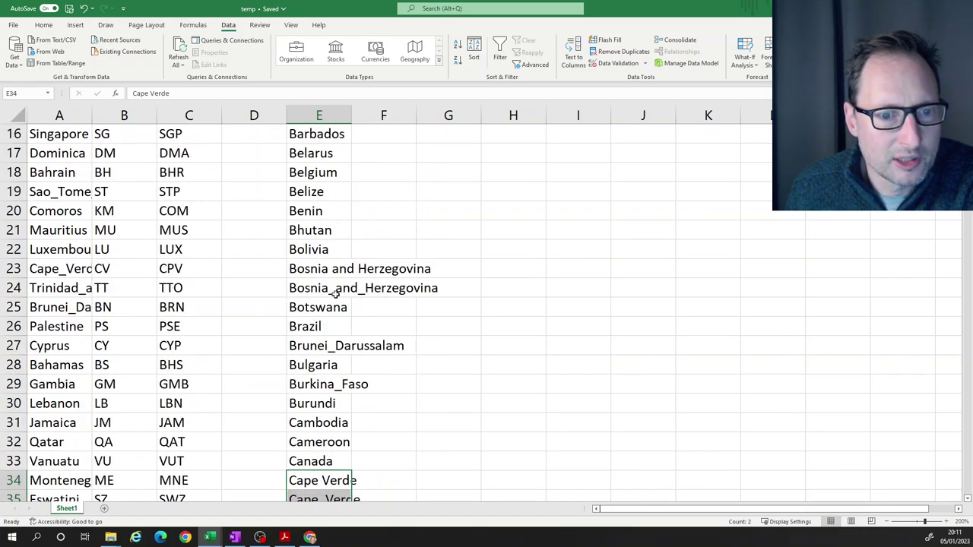
scroll(365, 316, "down", 5)
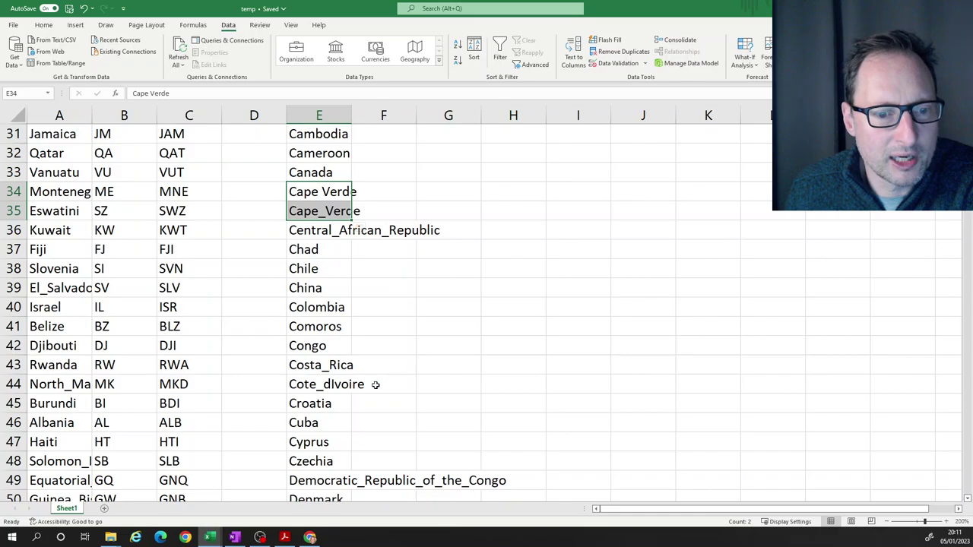
scroll(369, 379, "down", 1)
scroll(374, 362, "down", 1)
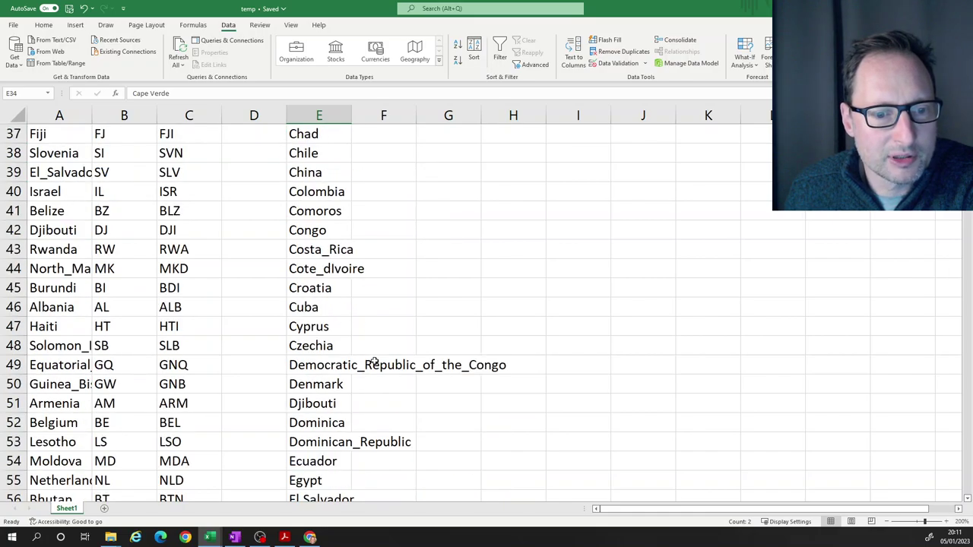
scroll(375, 361, "down", 9)
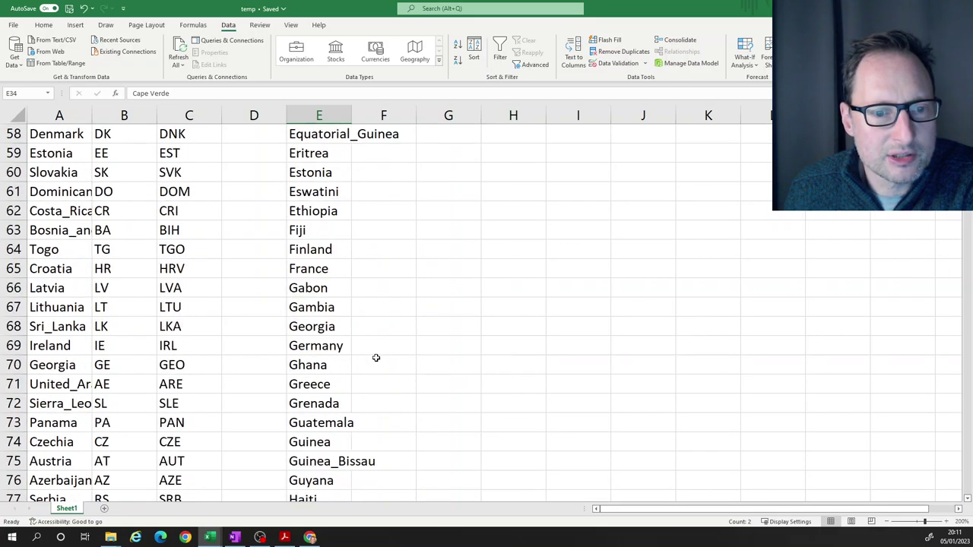
scroll(376, 357, "down", 11)
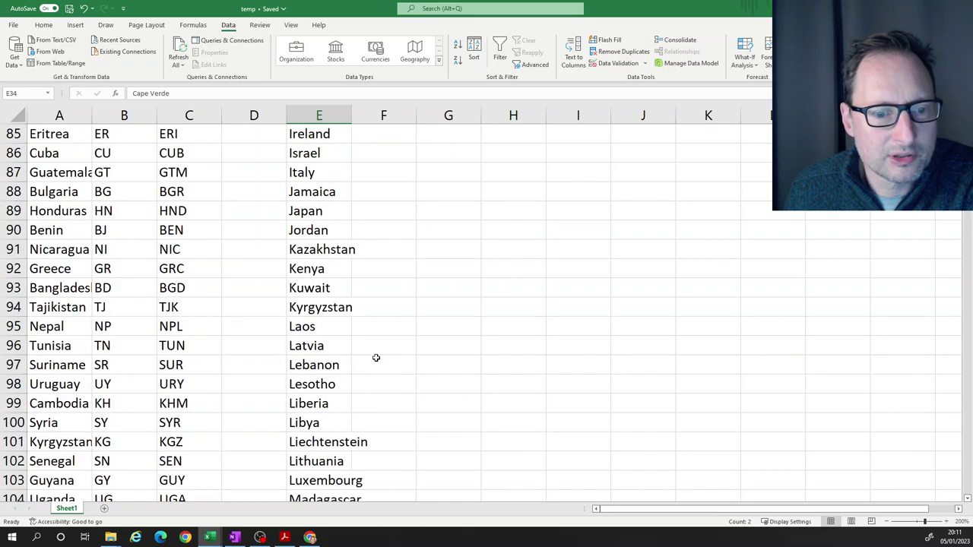
scroll(375, 357, "down", 8)
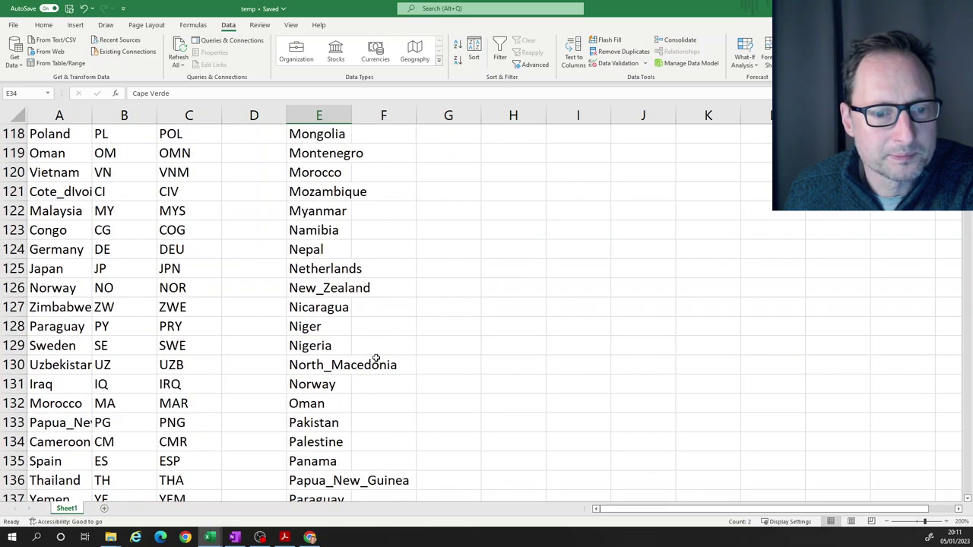
scroll(375, 357, "down", 5)
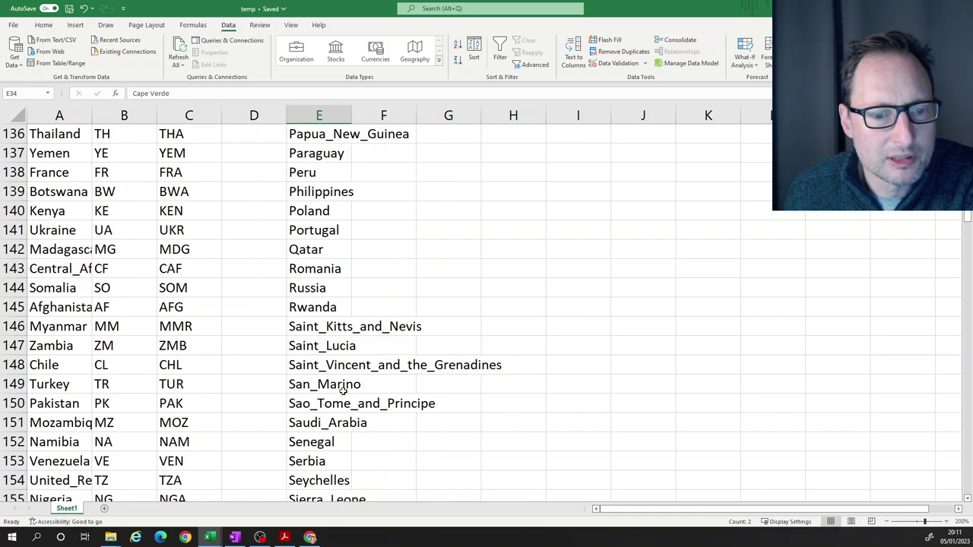
scroll(377, 369, "down", 6)
scroll(377, 369, "down", 4)
scroll(357, 369, "down", 3)
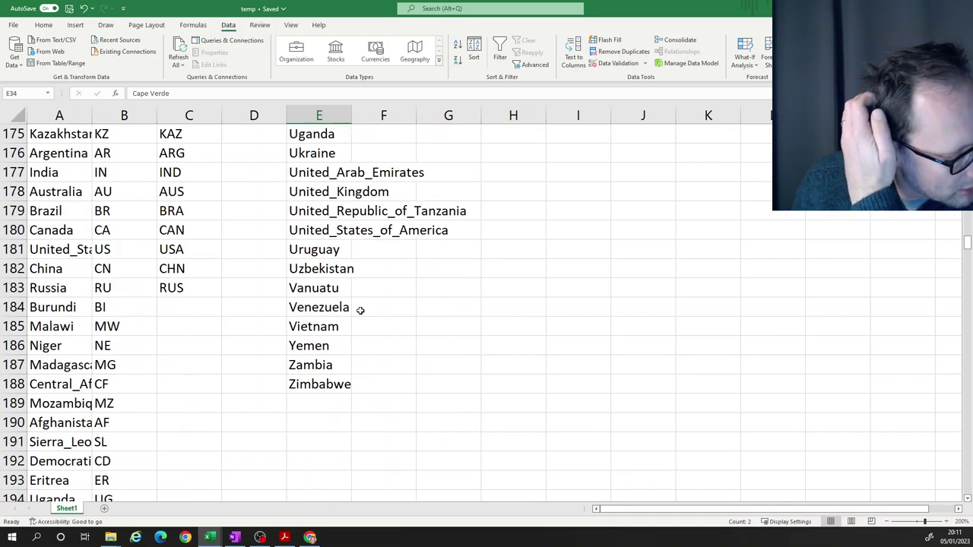
Compare the two Micronesia entries in E114 and E115 as spelling variants of the same country
scroll(365, 304, "up", 4)
scroll(370, 289, "up", 16)
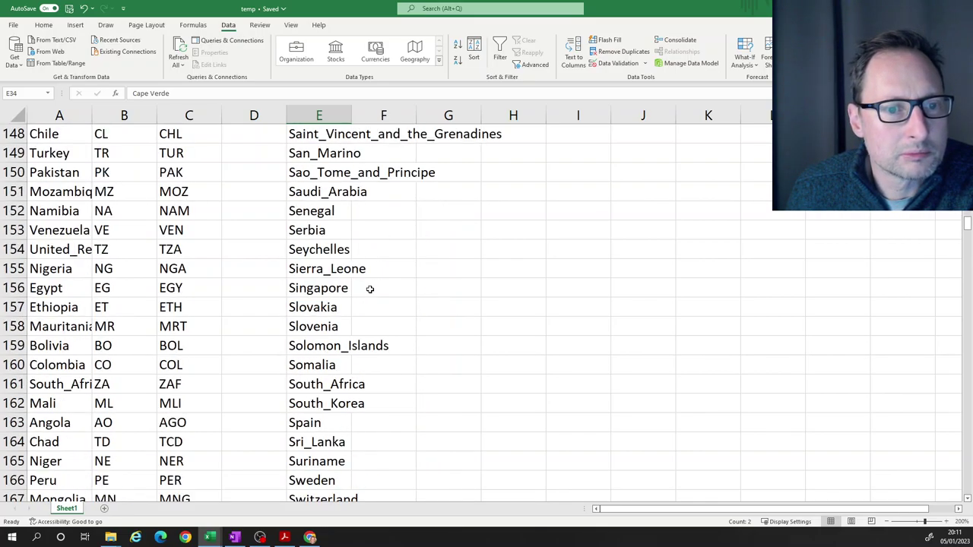
scroll(369, 289, "up", 2)
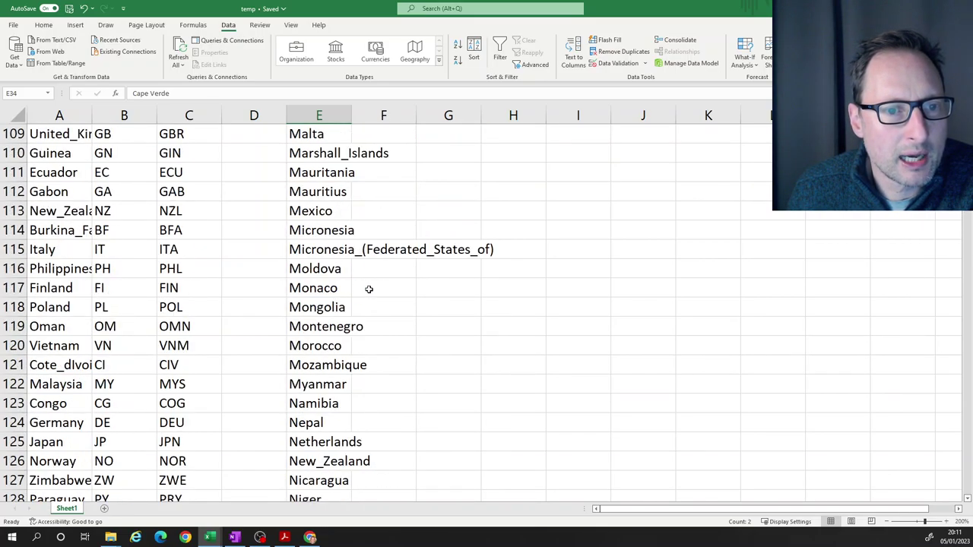
left_click(311, 254)
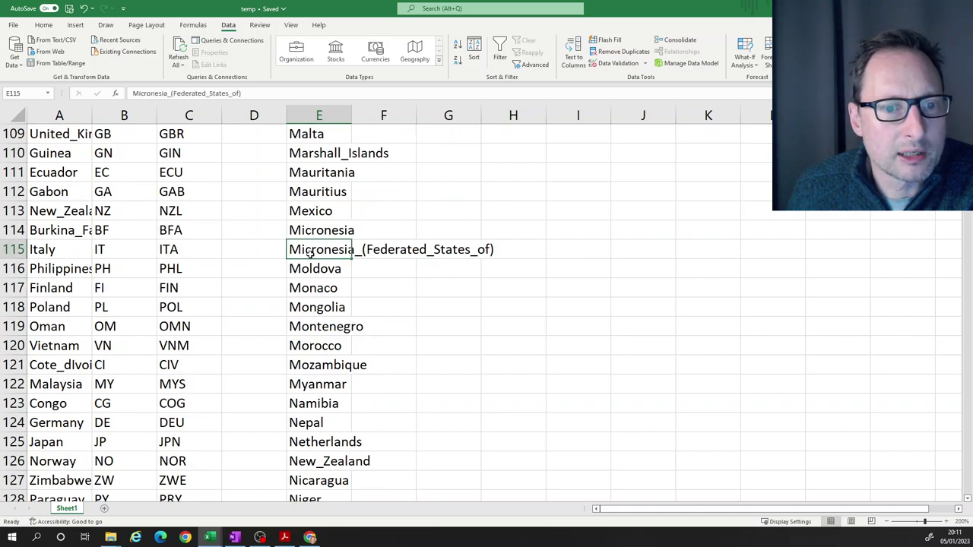
left_click_drag(311, 229, 315, 252)
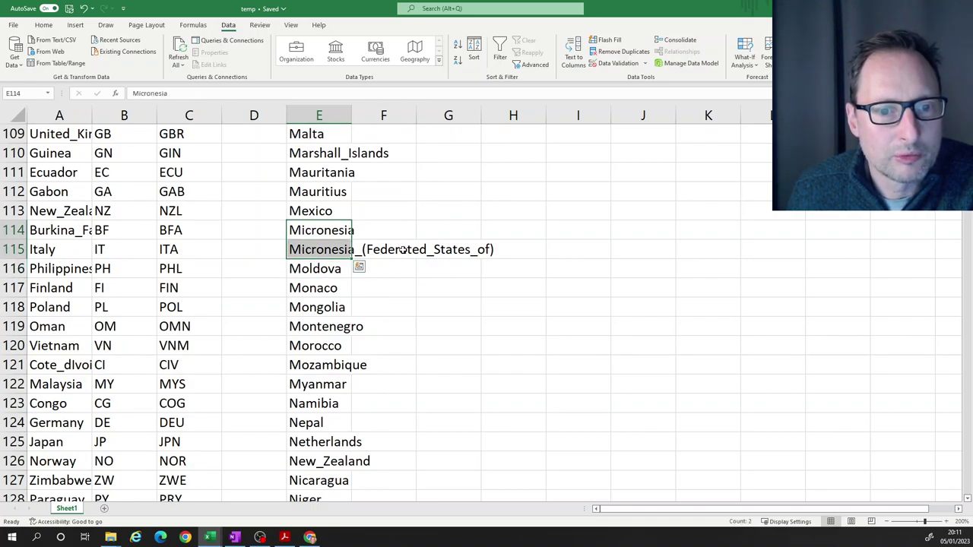
left_click(357, 254)
left_click(322, 238)
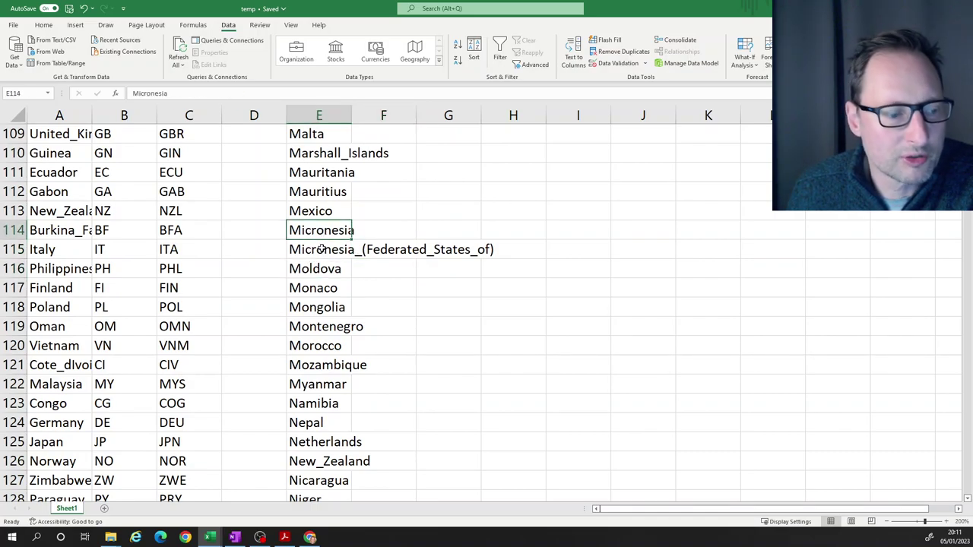
Go back up the sorted list and compare the El Salvador entries in E56 and E57
scroll(342, 258, "up", 14)
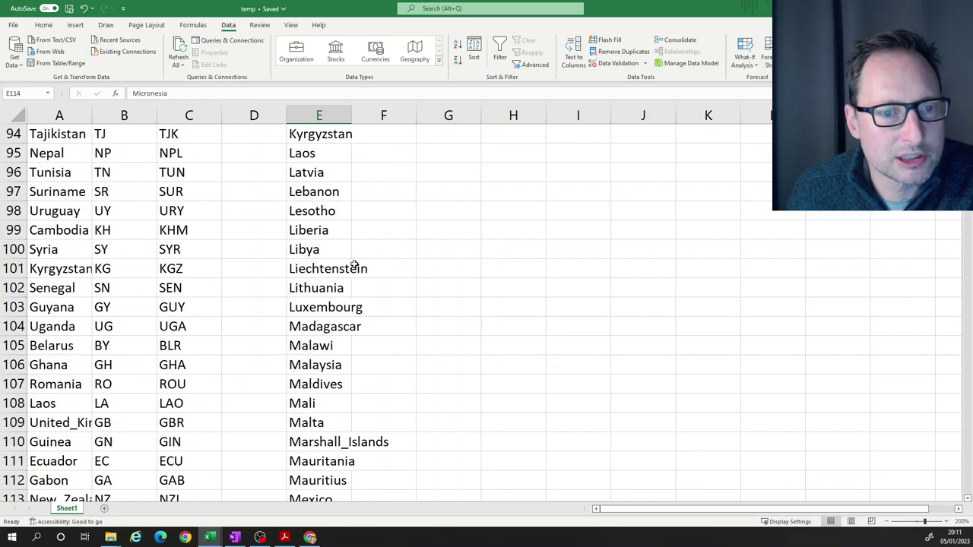
scroll(353, 264, "up", 4)
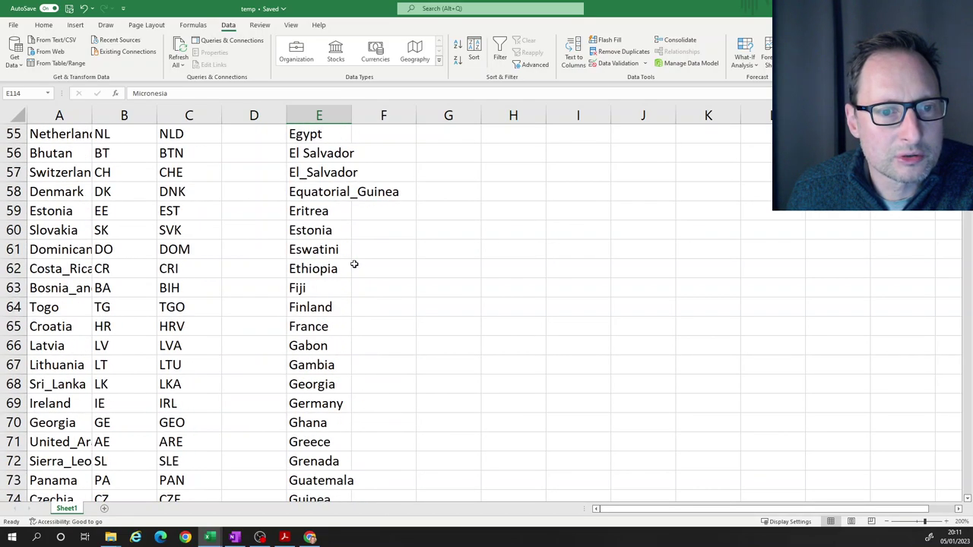
left_click_drag(328, 153, 328, 168)
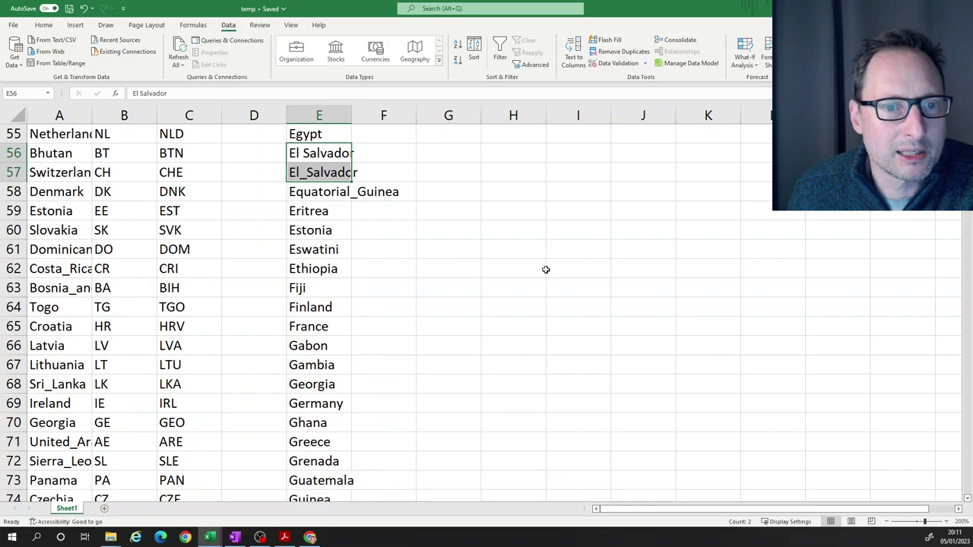
scroll(415, 267, "up", 2)
left_click(415, 287)
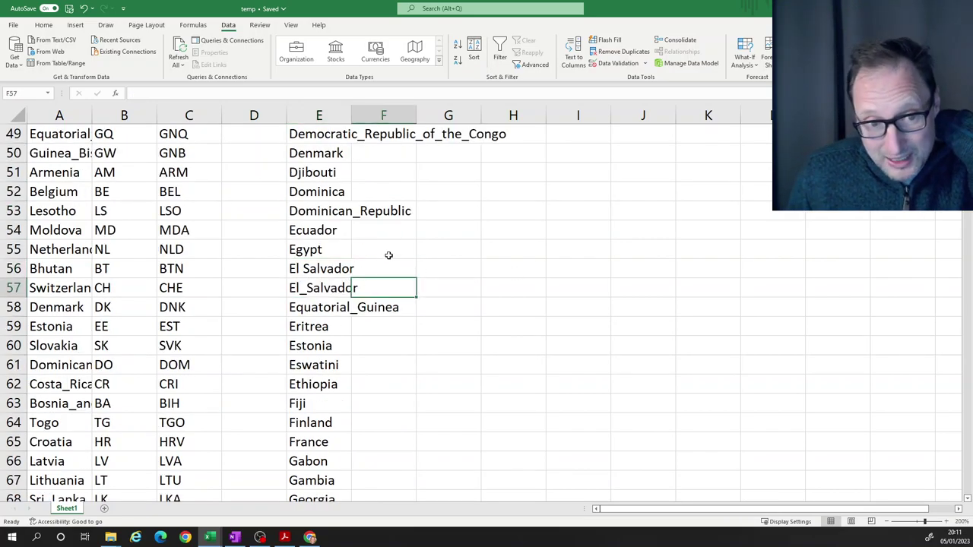
Highlight El Salvador in E56 and Cape Verde in E34 with a yellow fill
left_click(314, 269)
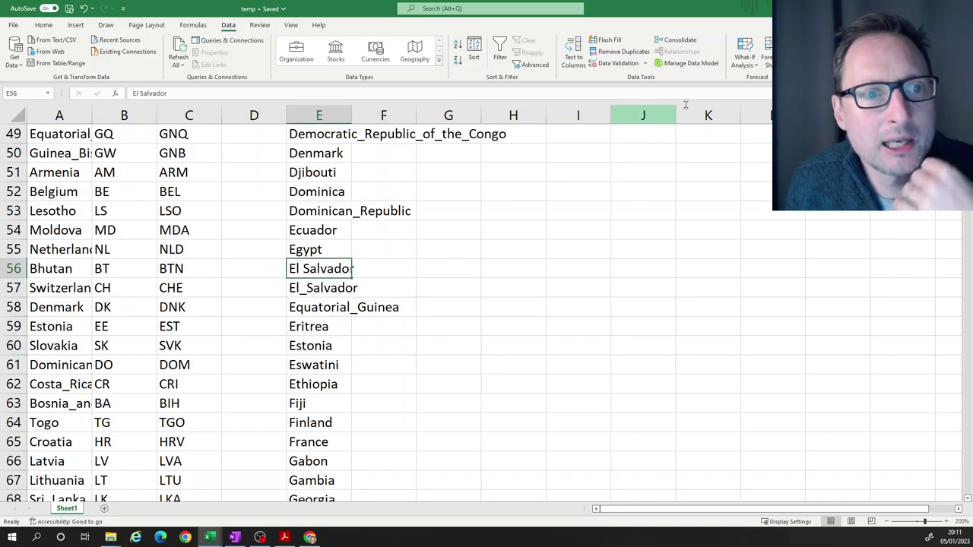
left_click(44, 26)
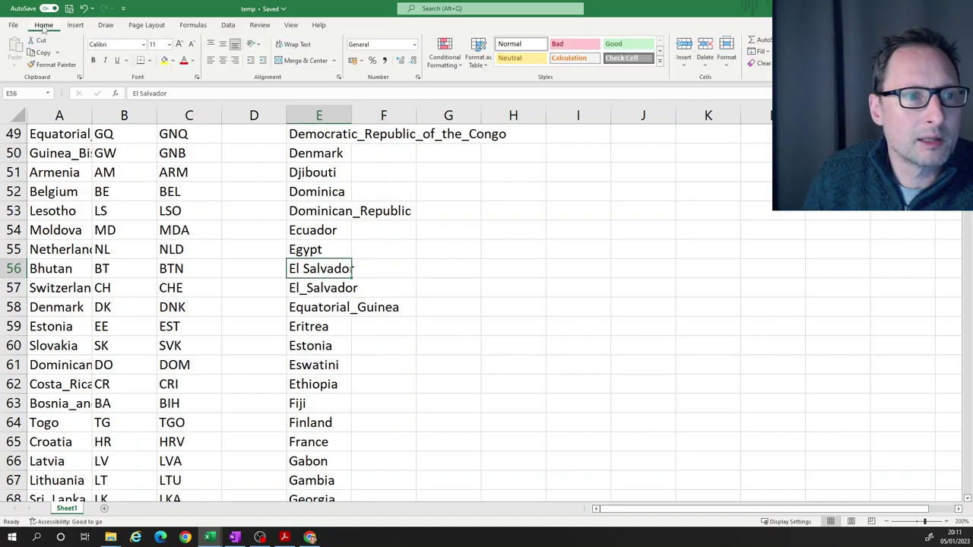
left_click(164, 61)
scroll(357, 281, "up", 2)
scroll(350, 281, "up", 6)
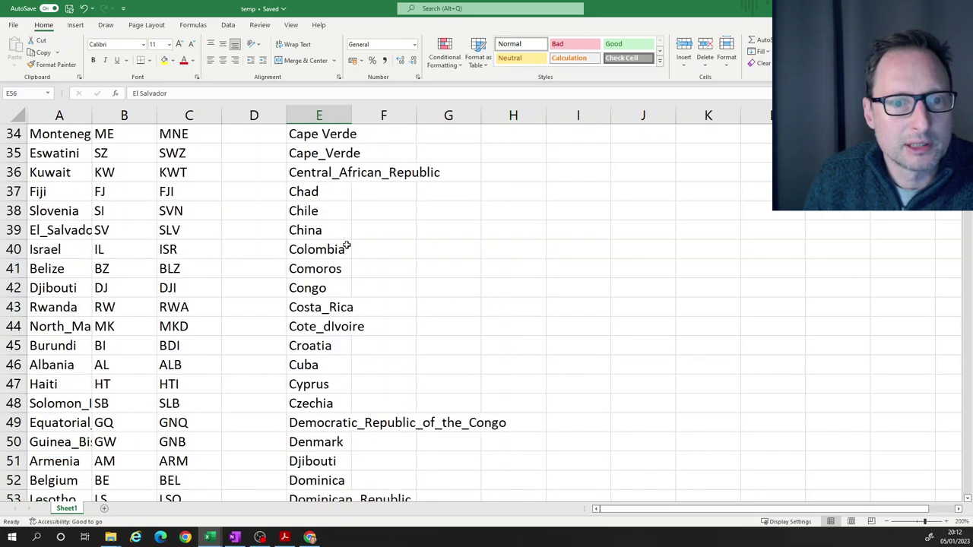
left_click(307, 312)
left_click(164, 60)
Highlight Bosnia and Herzegovina in E23 and Micronesia in E114 with a yellow fill
scroll(399, 277, "up", 5)
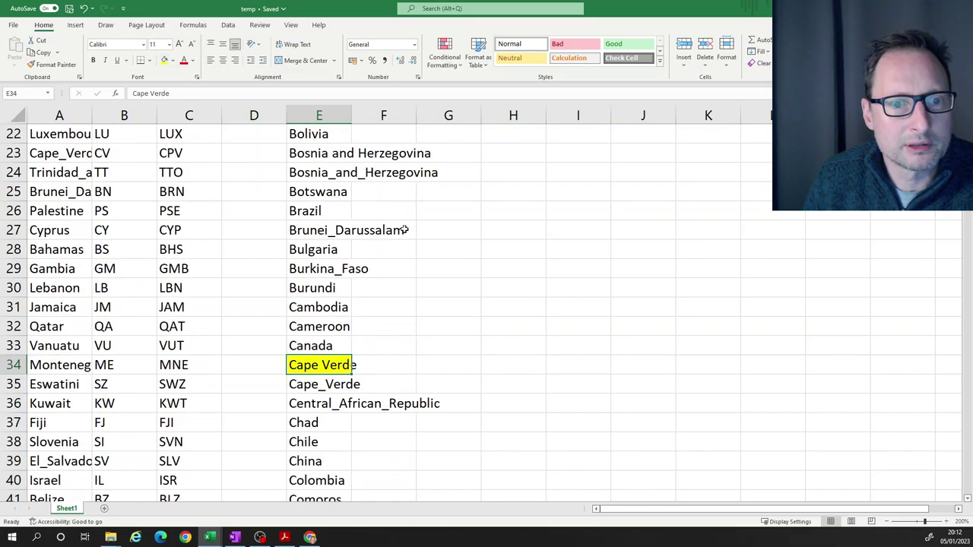
left_click(313, 386)
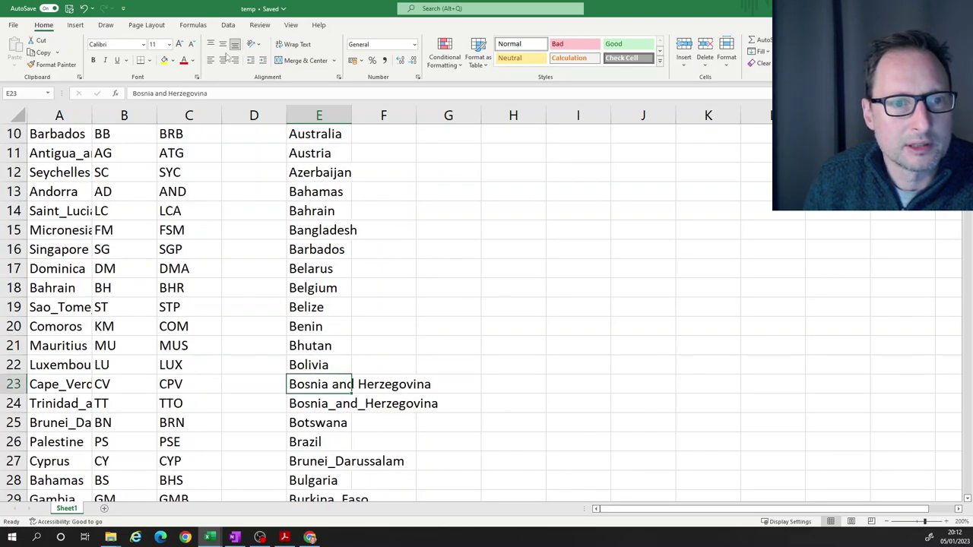
left_click(164, 61)
scroll(449, 288, "down", 11)
scroll(415, 310, "down", 19)
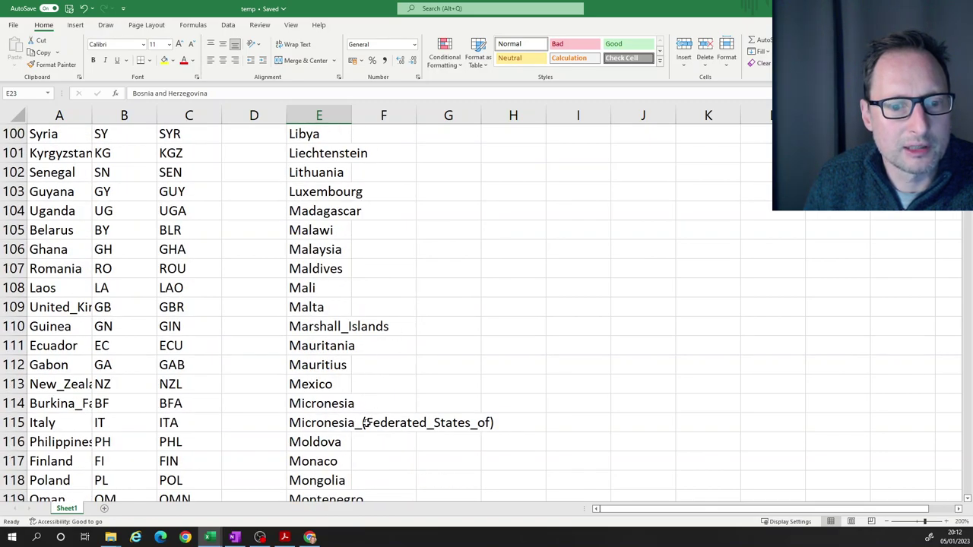
left_click(297, 403)
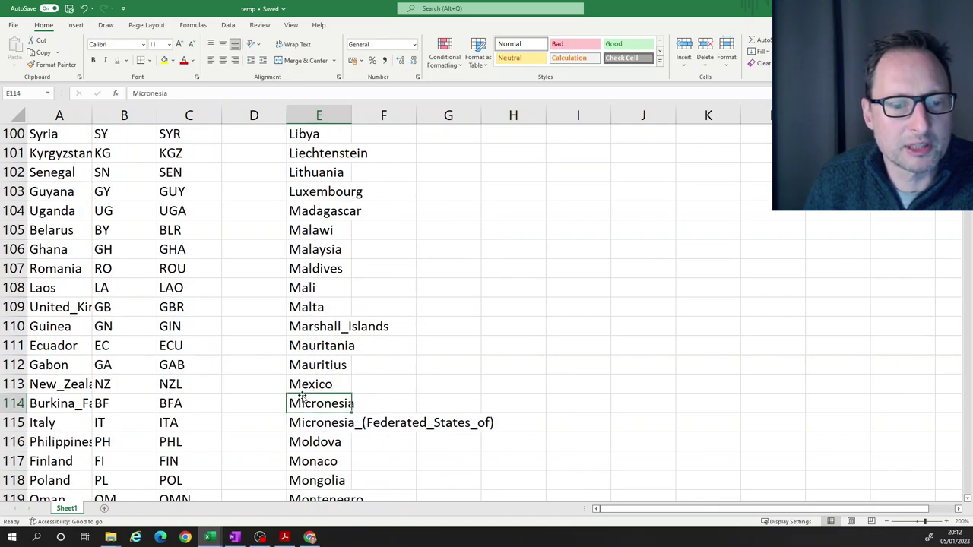
left_click(164, 61)
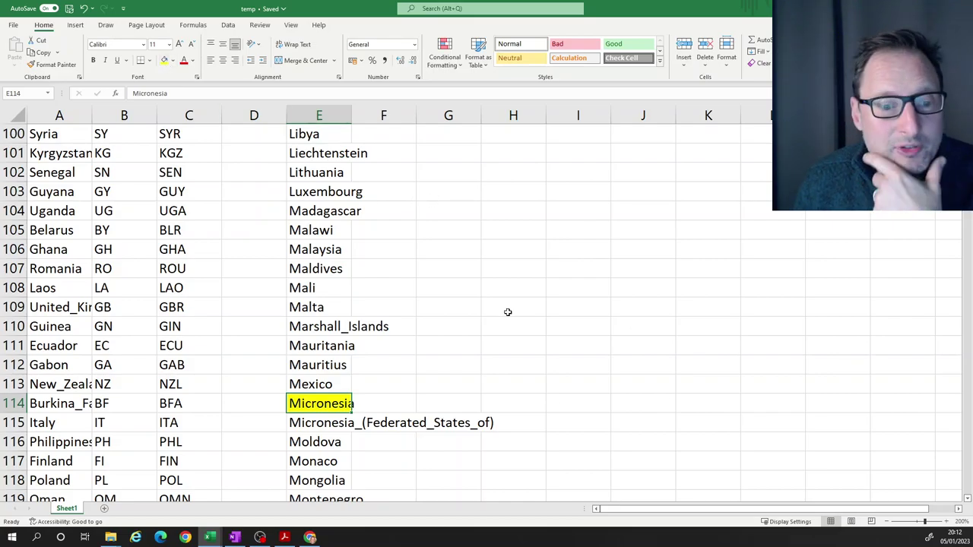
Check the highlighted Bosnia and Herzegovina entry in E23 and search for "Bosnia" in the CountryIndicators_2019_LandArea workbook
left_click(380, 346)
scroll(376, 220, "up", 18)
scroll(365, 195, "up", 15)
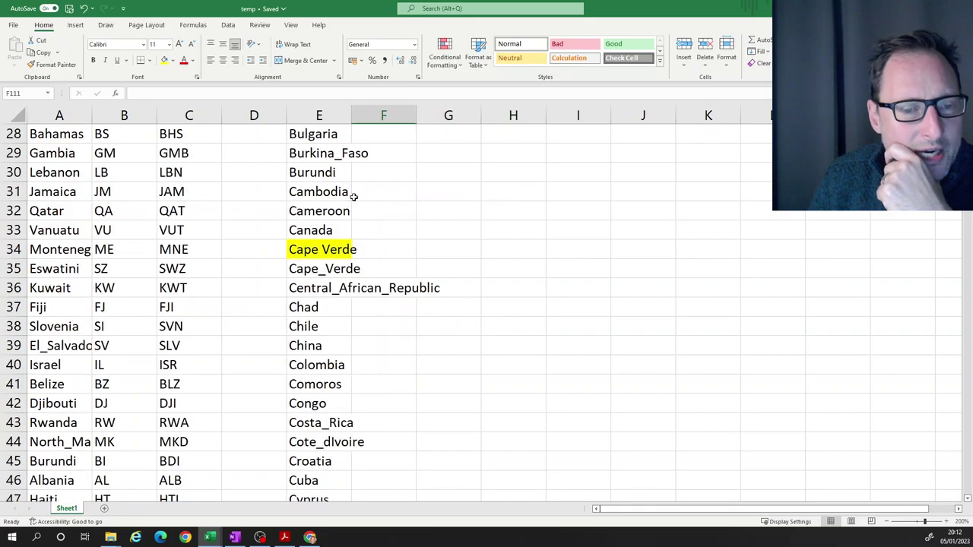
scroll(353, 198, "down", 7)
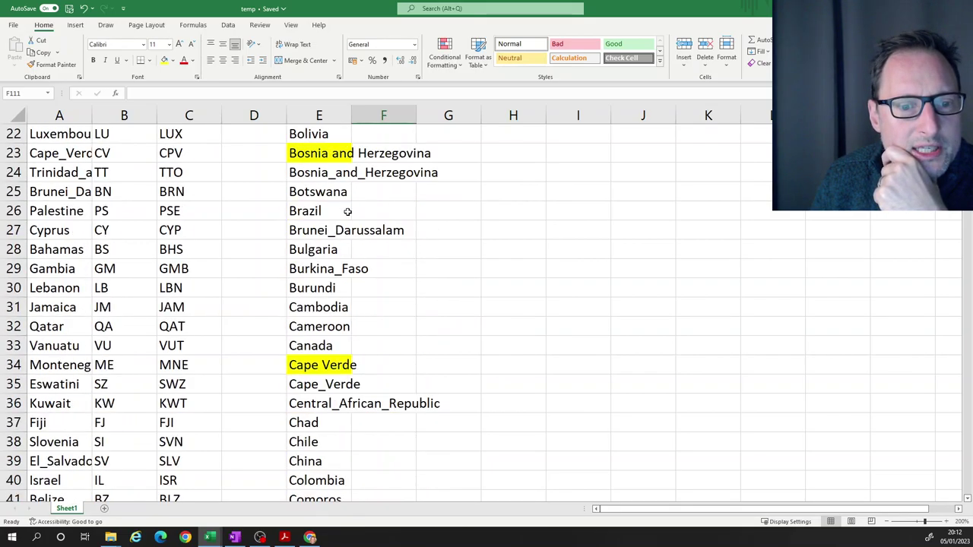
left_click(322, 153)
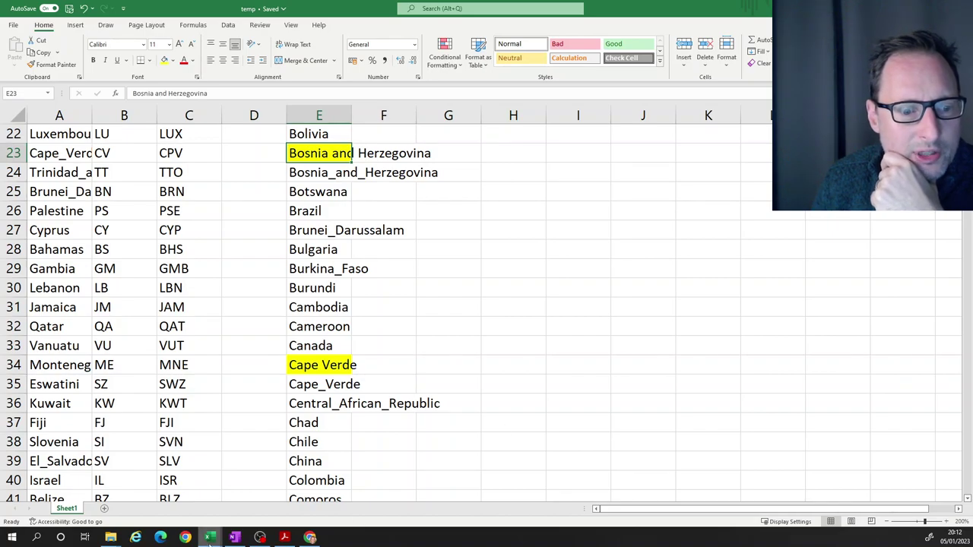
mouse_move(212, 538)
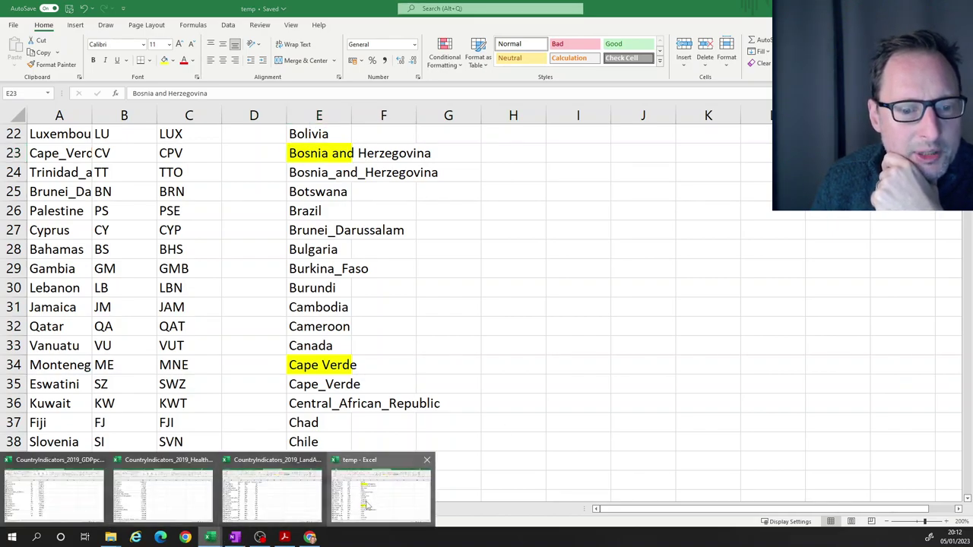
left_click(274, 498)
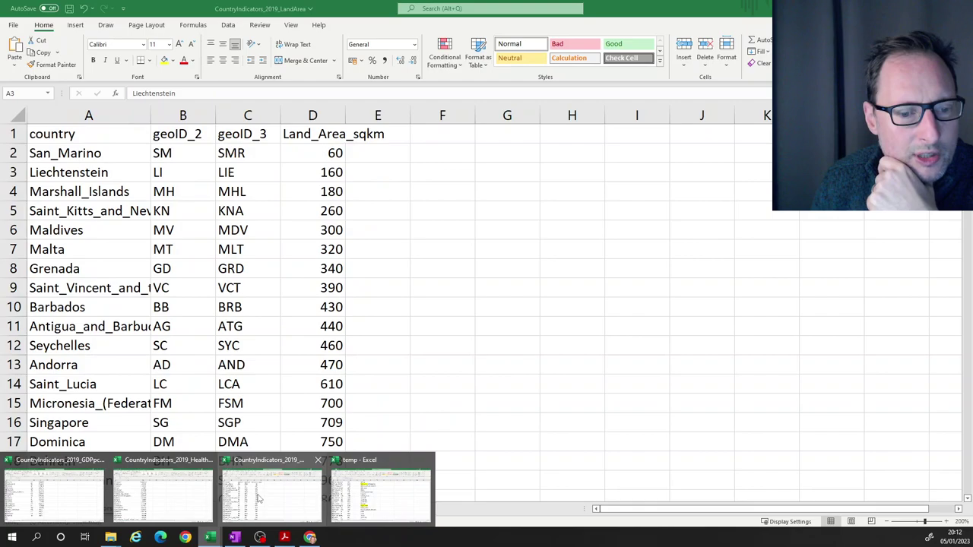
left_click(140, 228)
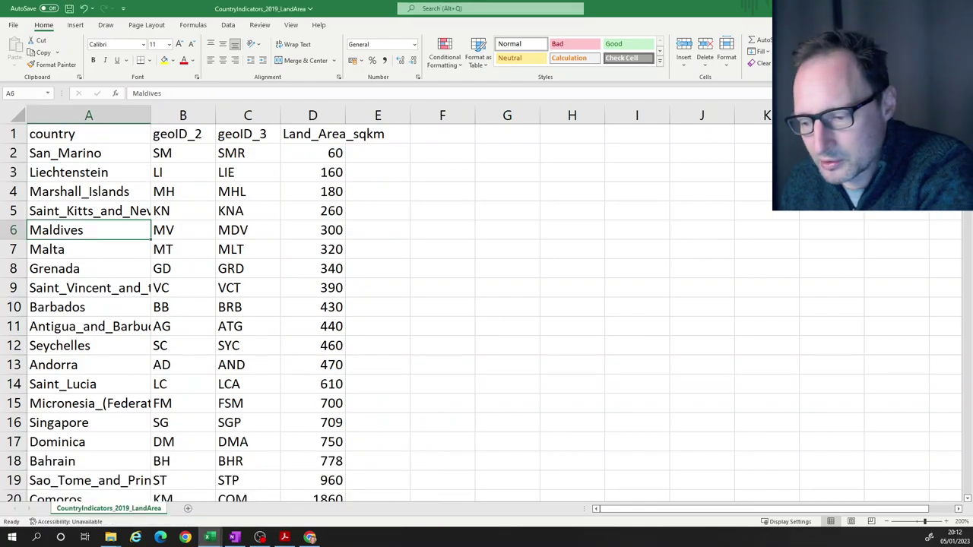
key("ctrl+f")
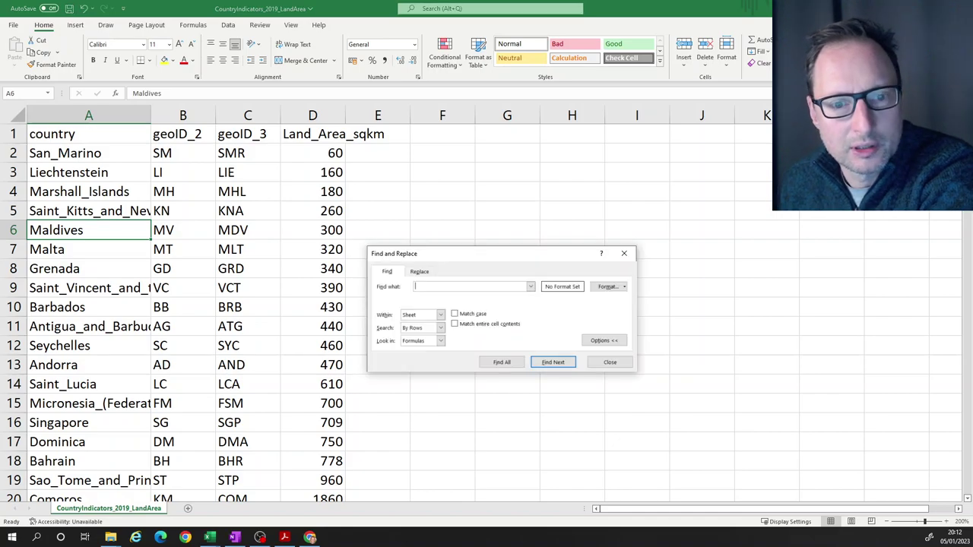
type("Bos")
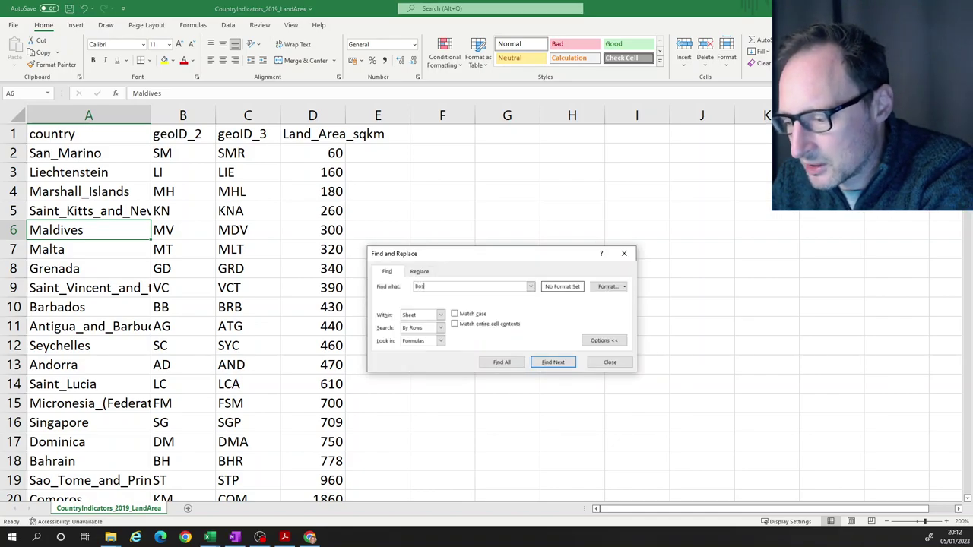
type("nia")
key("Return")
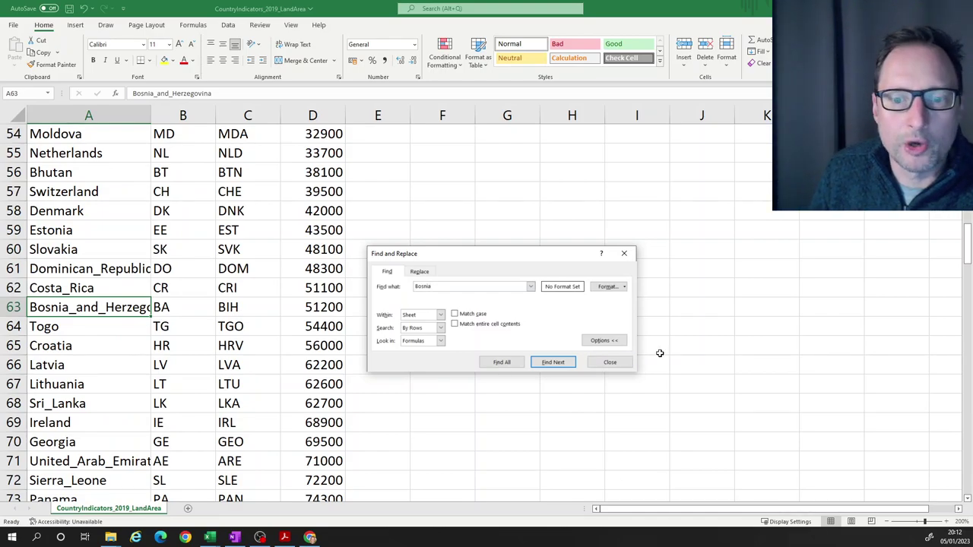
Search for "El_Salvador" in the CountryIndicators_2019_LandArea workbook and close the search
left_click_drag(491, 287, 343, 267)
type("El")
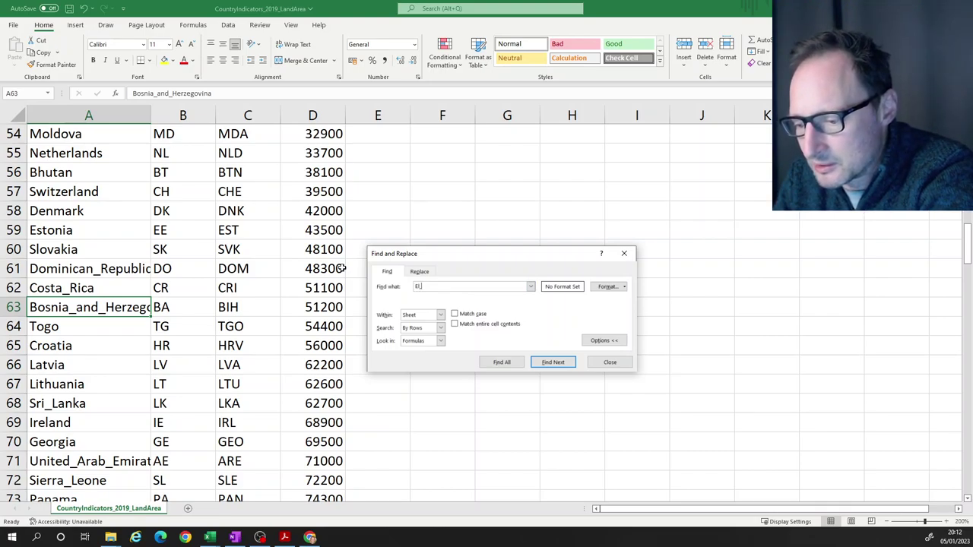
type("_Salvador")
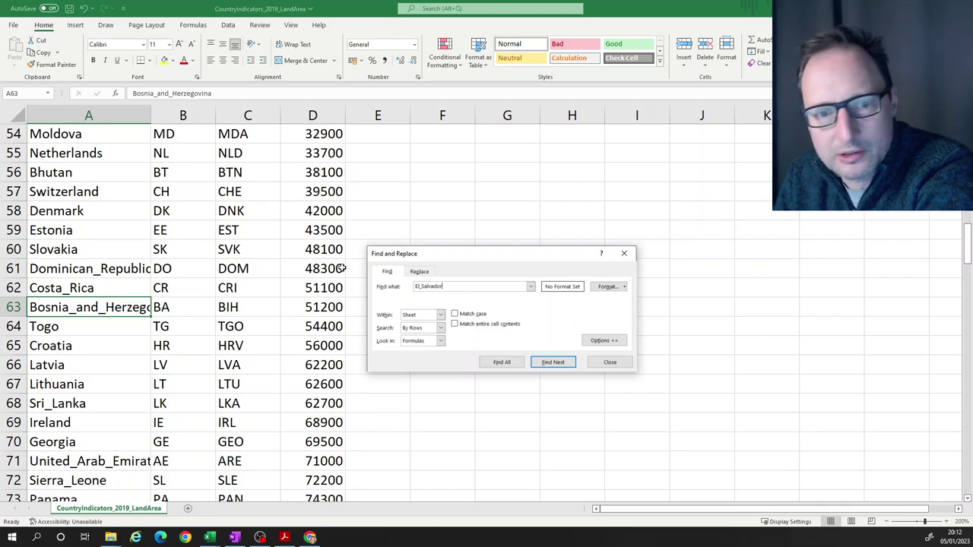
key("Return")
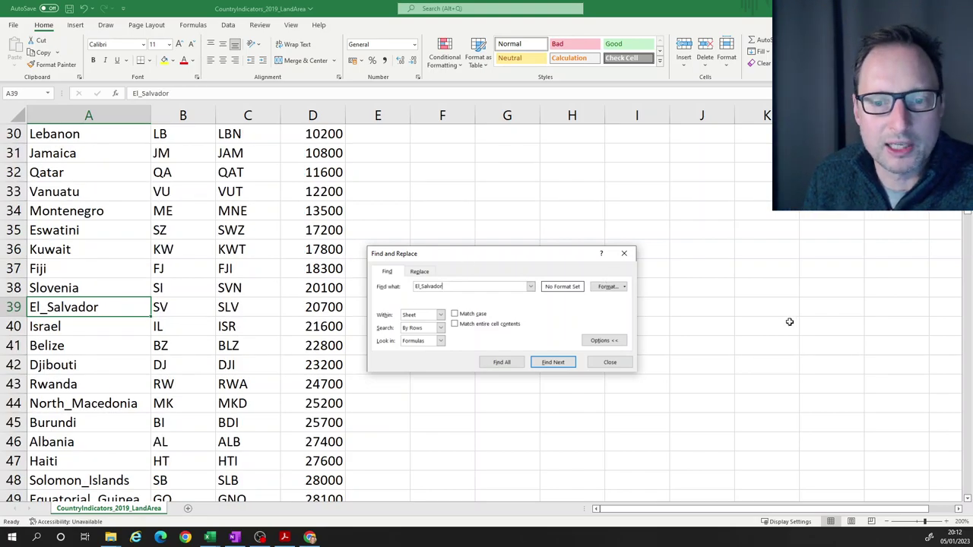
left_click(613, 363)
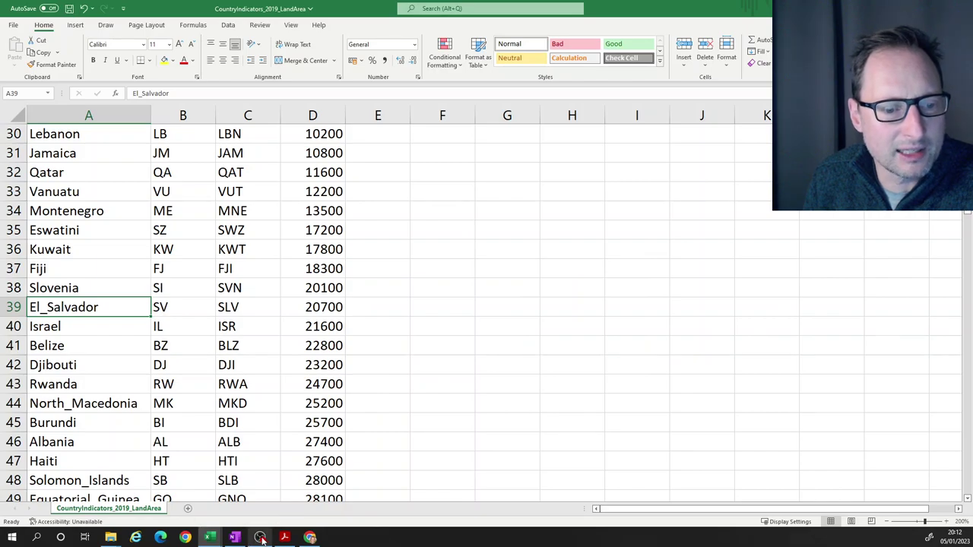
Switch to the CountryIndicators_2019_HealthExp workbook and change the Bosnia and Herzegovina entry in A8 to Bosnia_and_Herzegovina
left_click(210, 537)
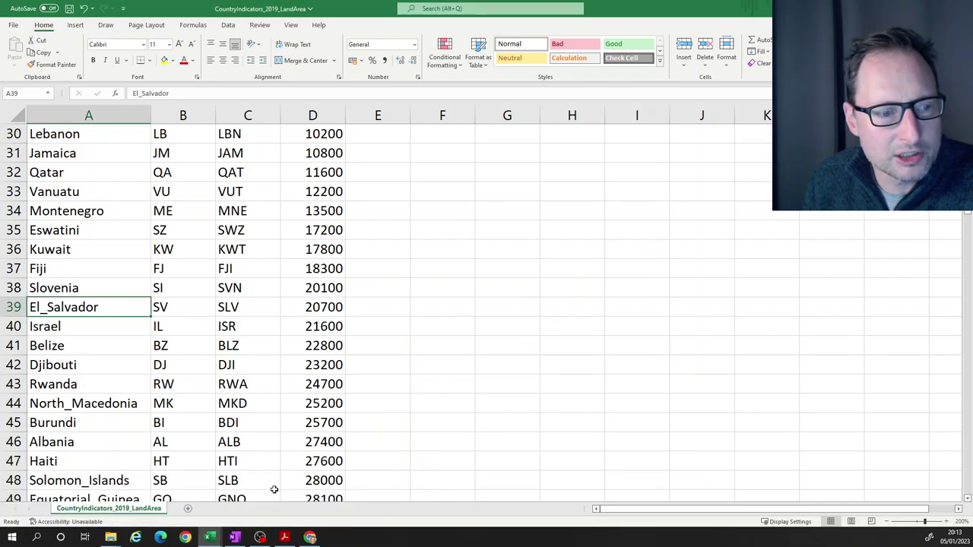
mouse_move(213, 538)
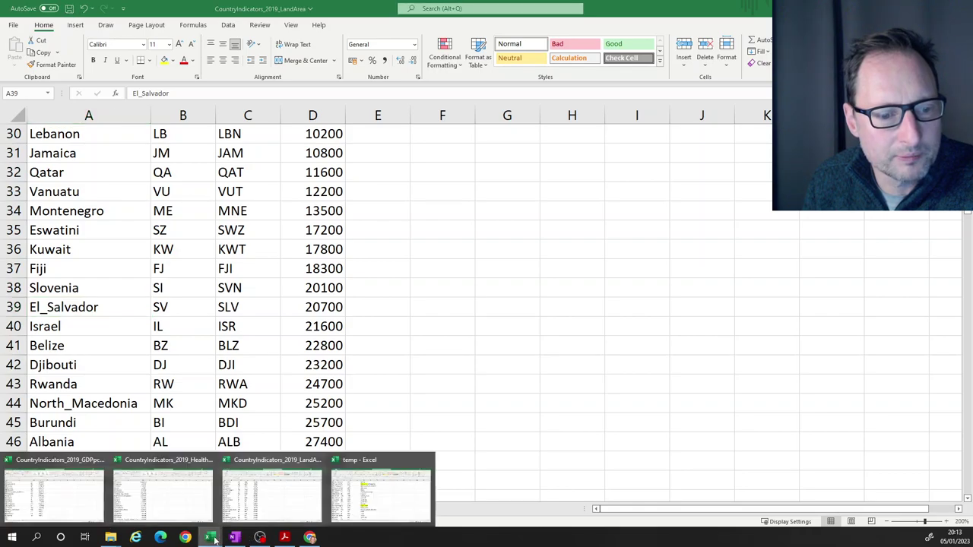
left_click(164, 496)
left_click(99, 324)
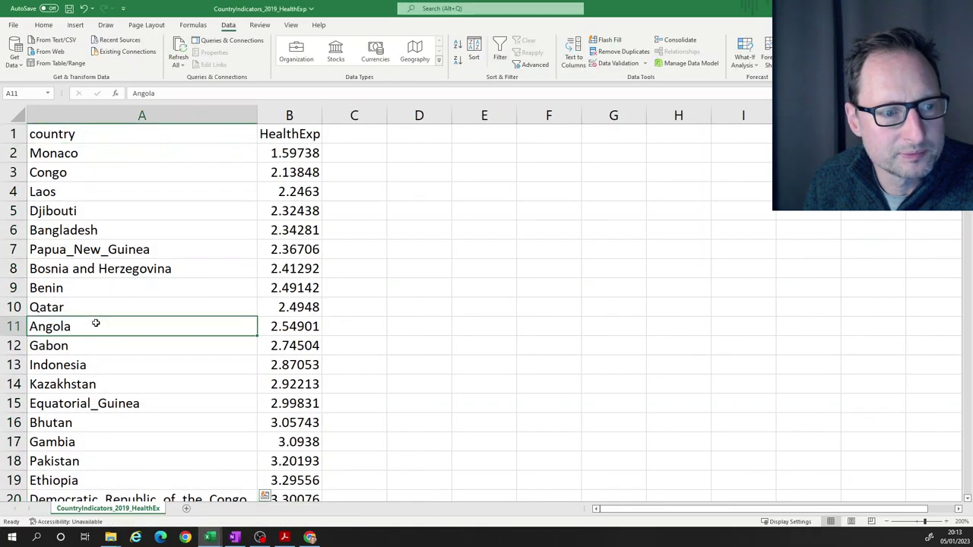
left_click(68, 270)
left_click(22, 268)
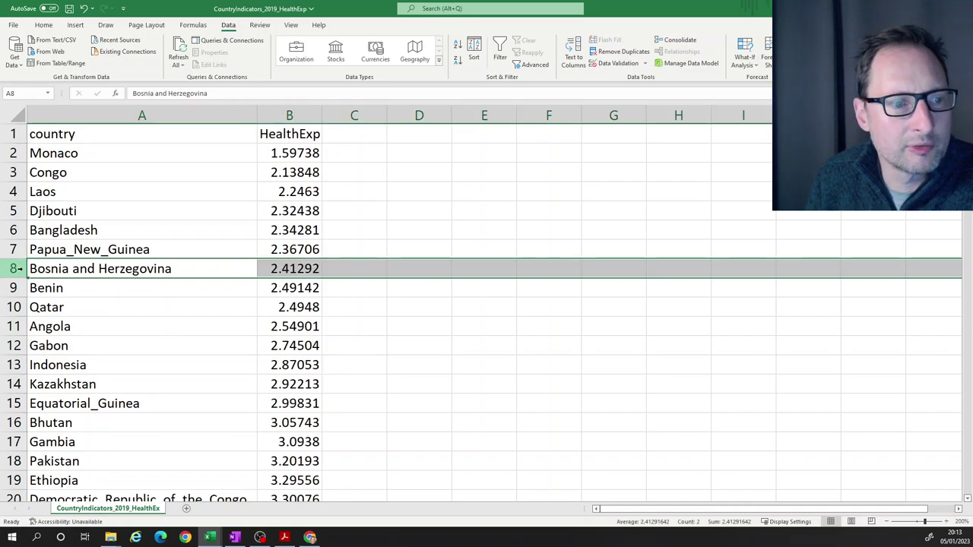
left_click(99, 270)
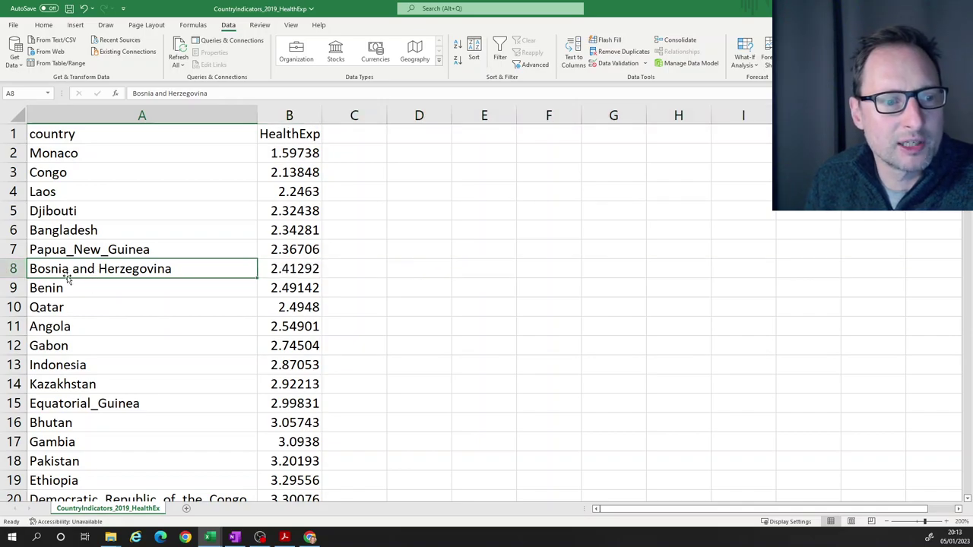
left_click(156, 93)
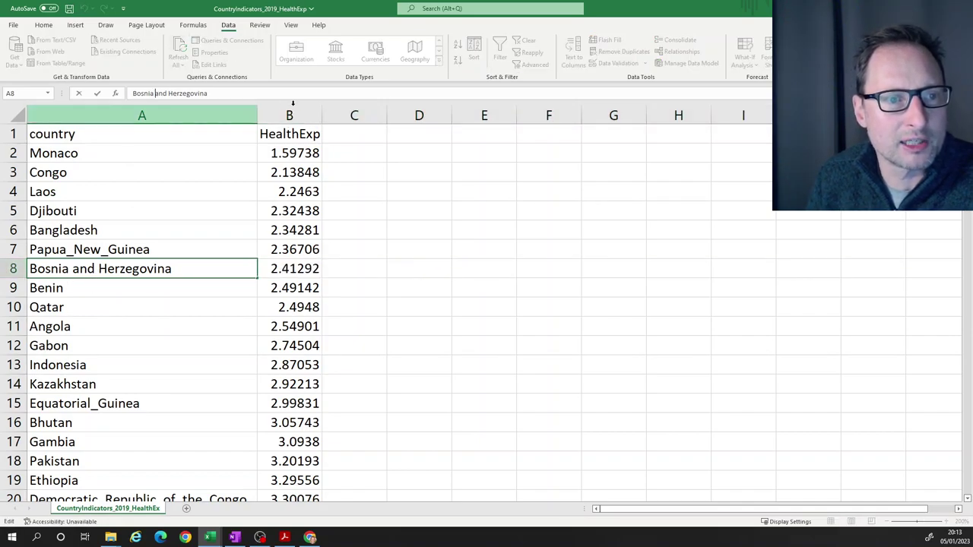
key("BackSpace")
type("_")
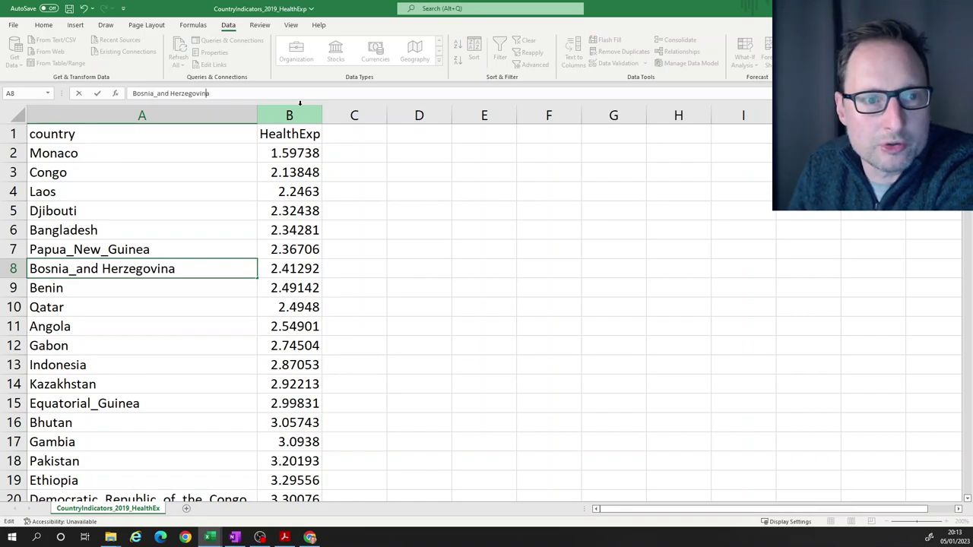
key("BackSpace")
type("_")
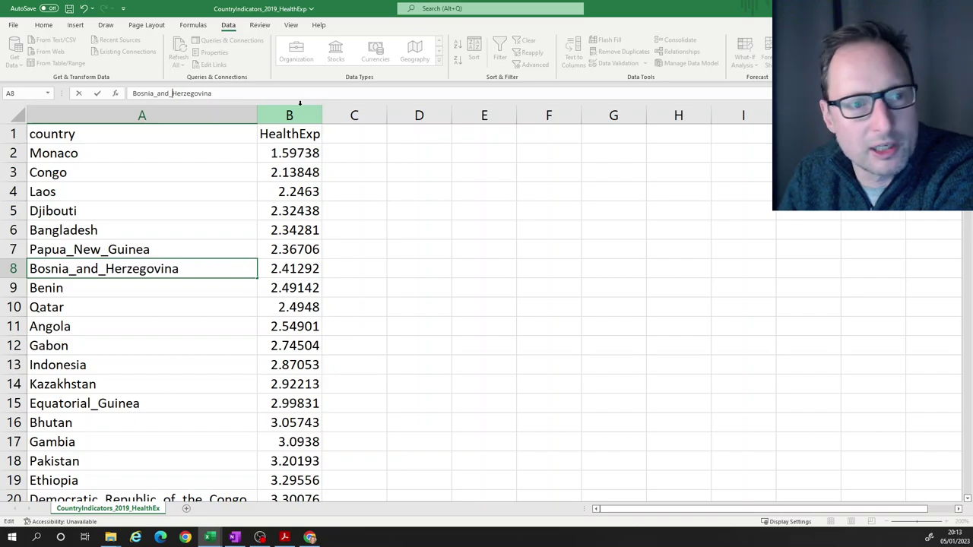
key("Return")
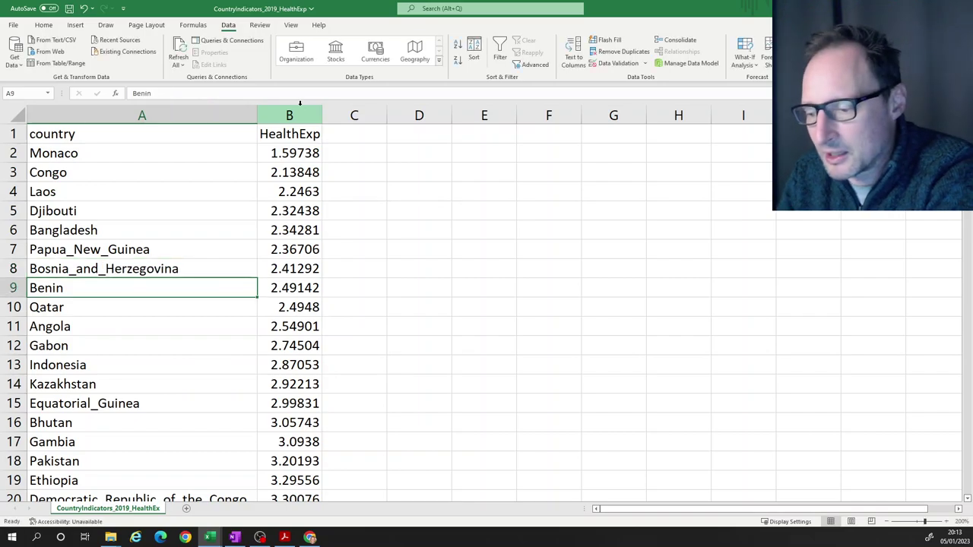
Find "El Salva" in the HealthExp workbook and change the country name in A113 to El_Salvador
key("ctrl+f")
type("E")
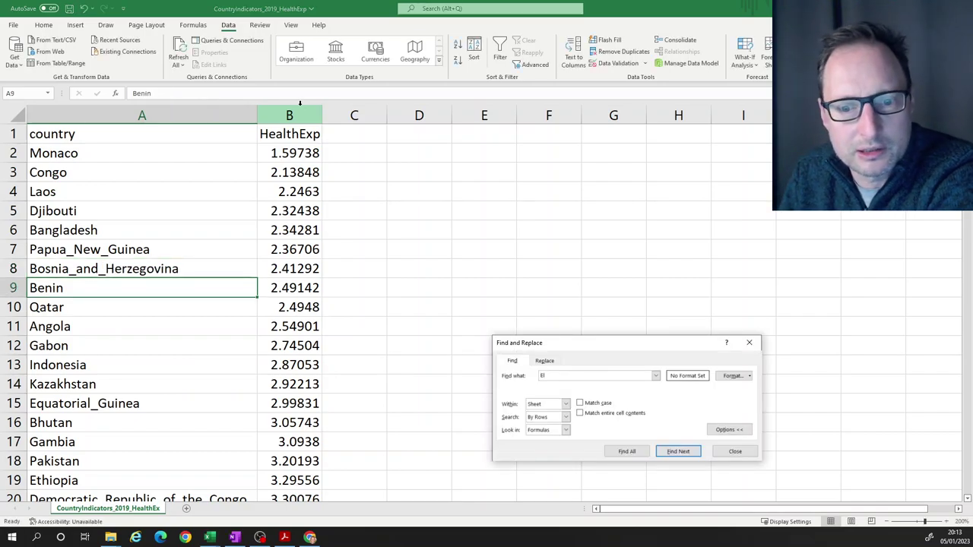
type("l")
key("Return")
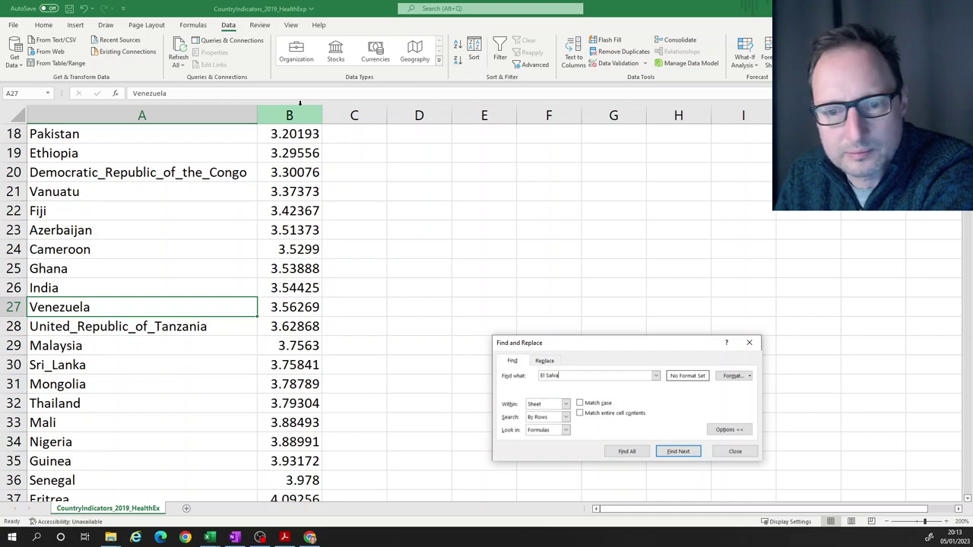
key("Return")
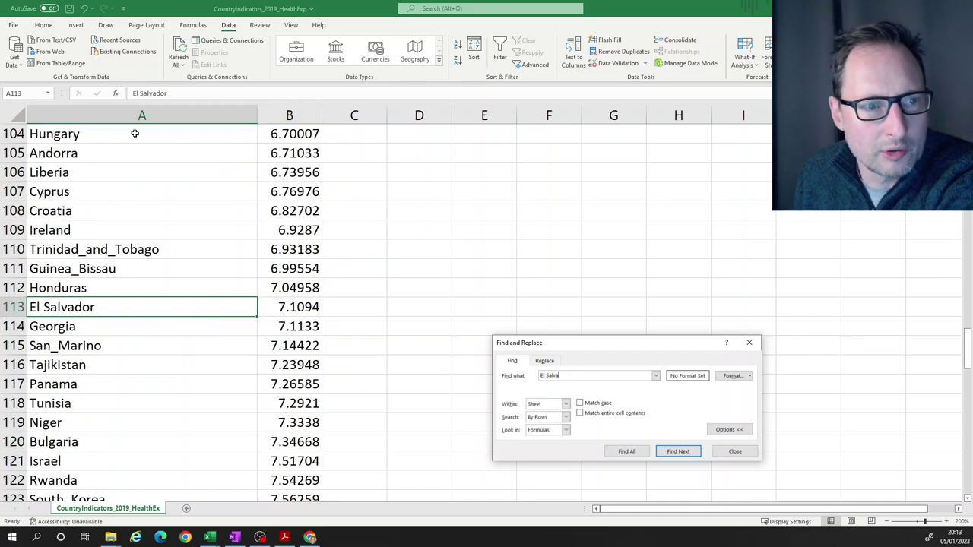
left_click(144, 94)
key("BackSpace")
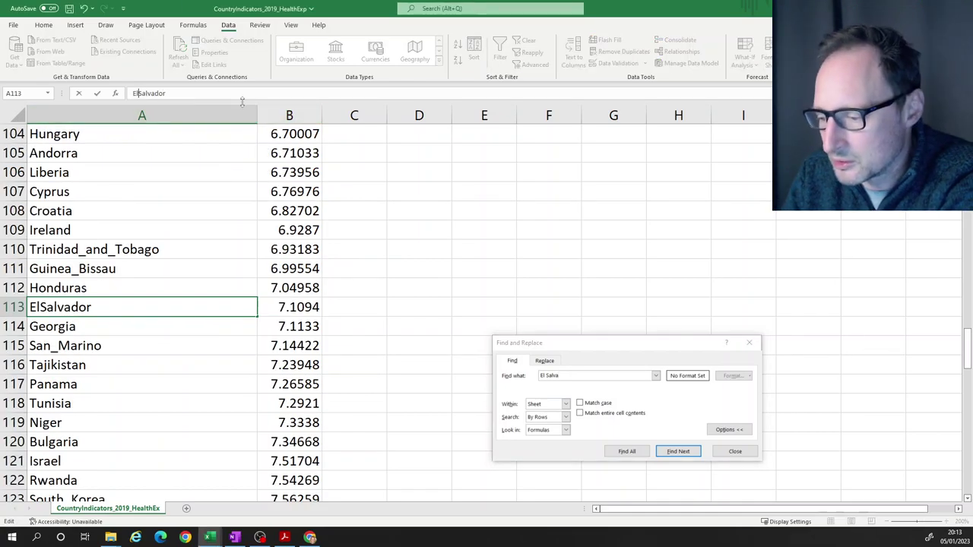
type("_")
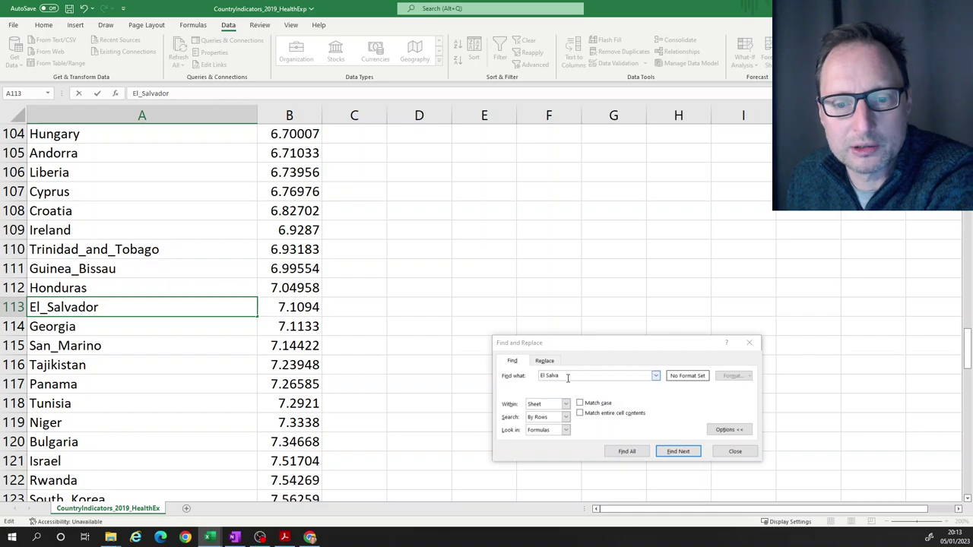
Find "Cape verde" in the HealthExp workbook and change the country name in A70 to Cape_Verde
left_click(517, 374)
type("C")
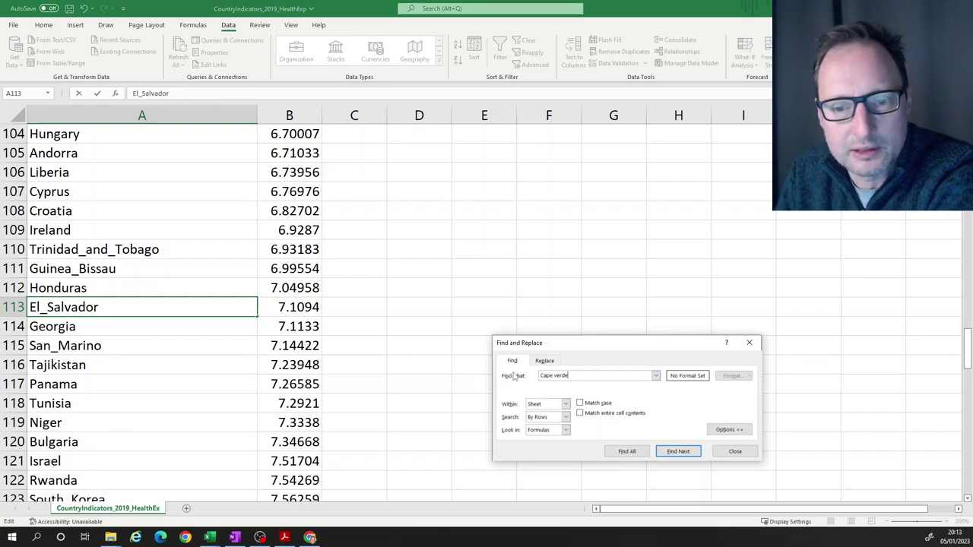
type("ape verde")
key("Return")
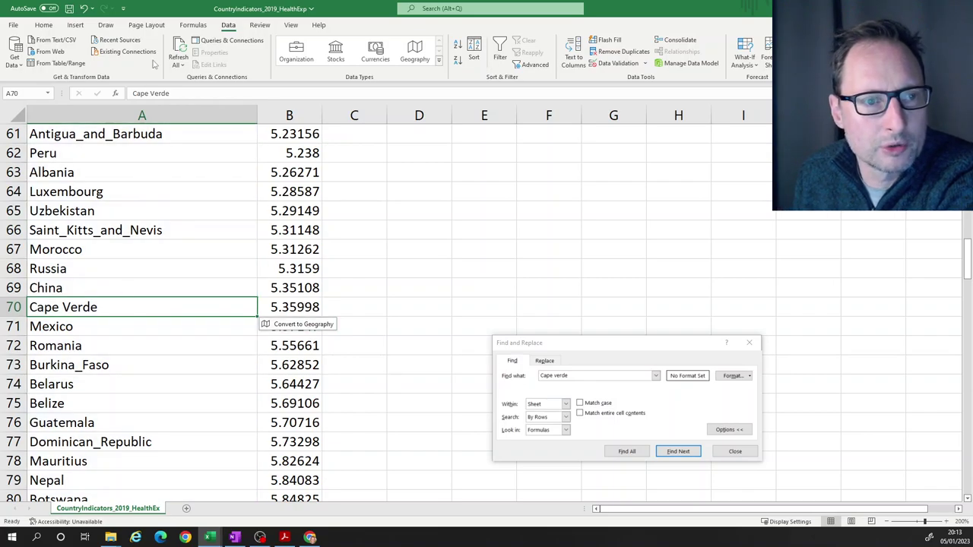
left_click(150, 93)
key("BackSpace")
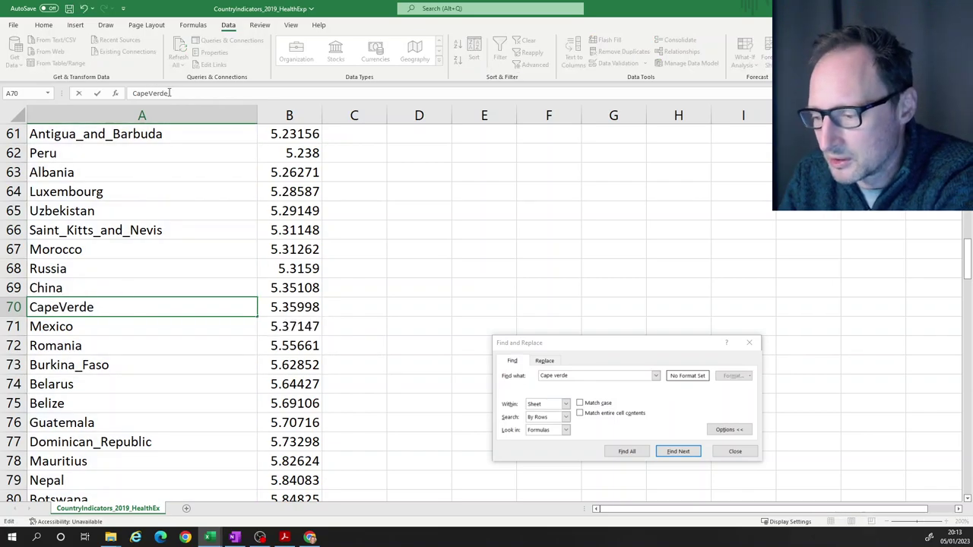
type("_")
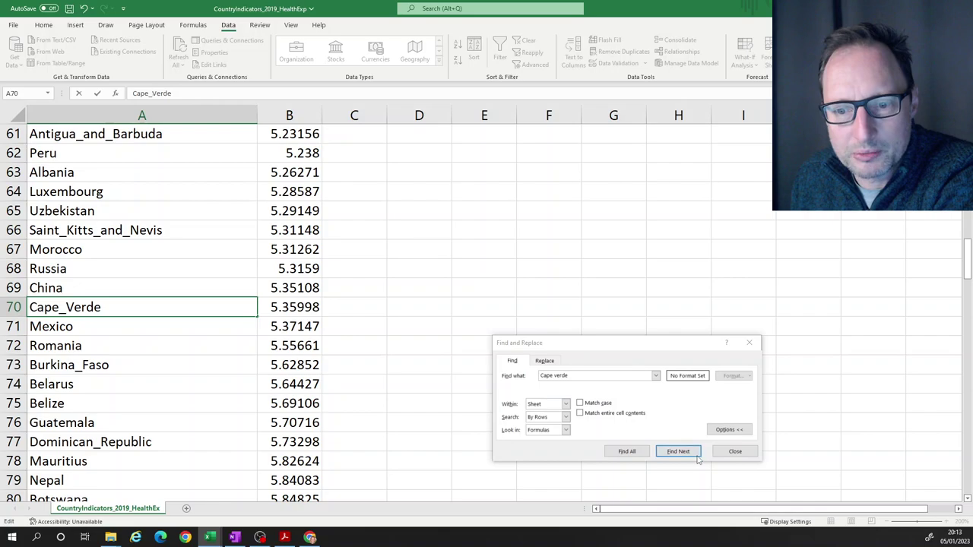
Search for "Micronesia" in the HealthExp workbook
left_click(530, 378)
type("Micronesia")
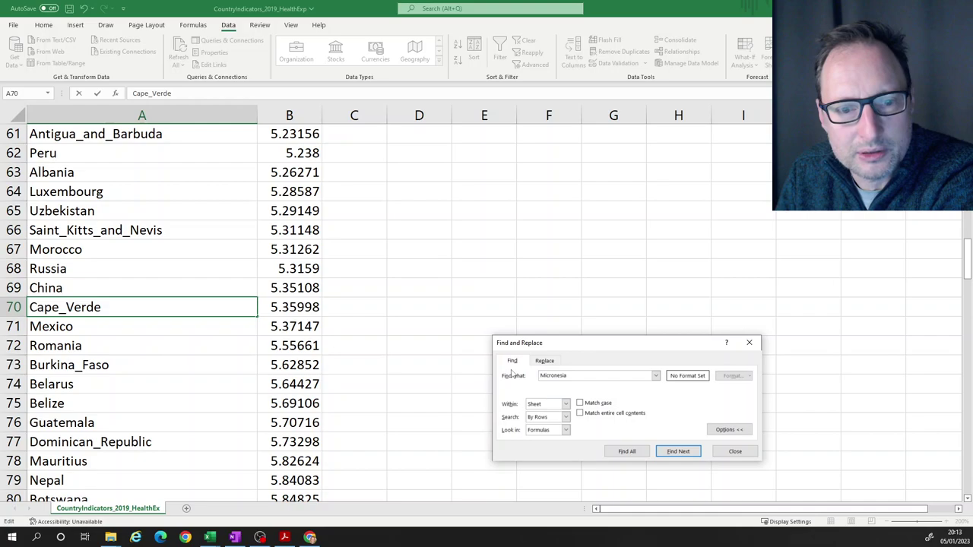
key("Return")
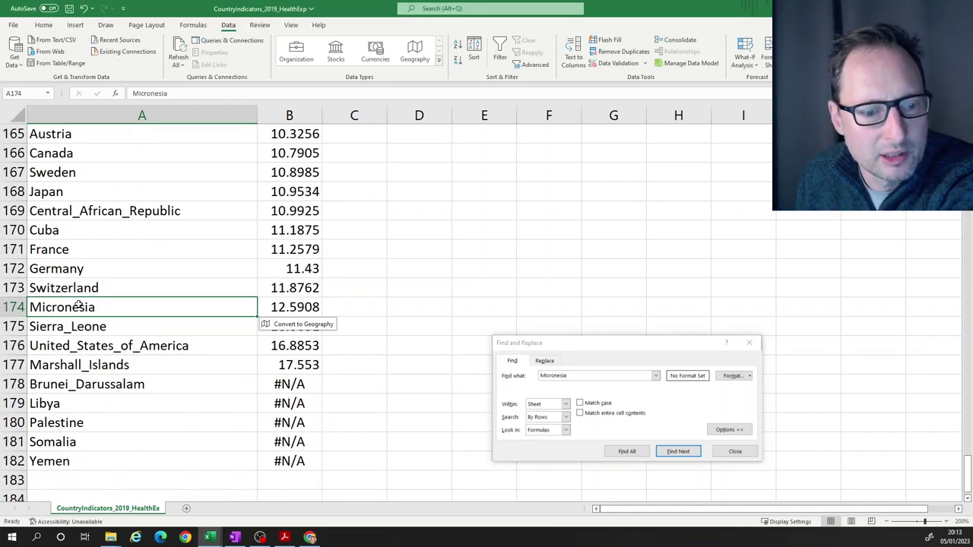
Switch to the temp workbook and copy the text Micronesia_(Federated_States_of) from E115
mouse_move(209, 537)
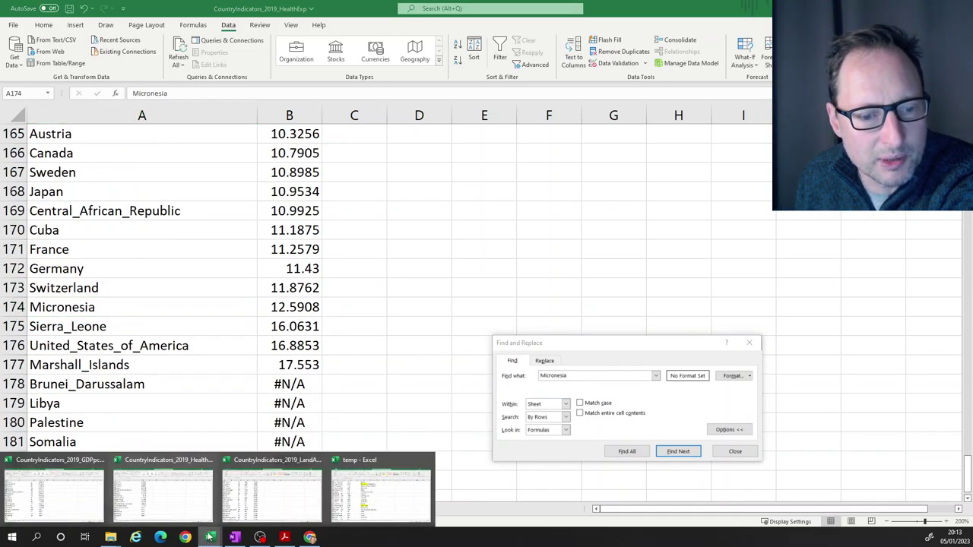
left_click(357, 513)
scroll(370, 304, "down", 20)
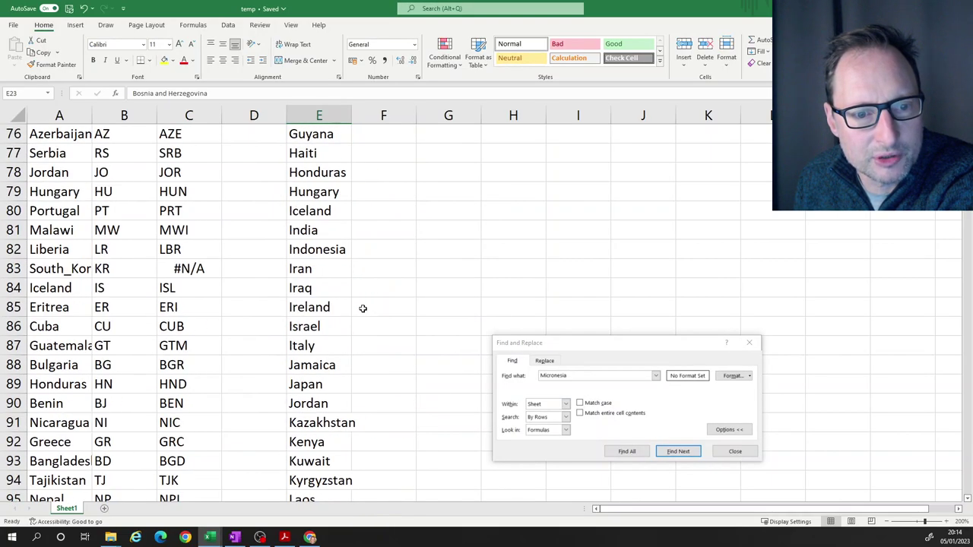
scroll(364, 307, "down", 5)
left_click(332, 255)
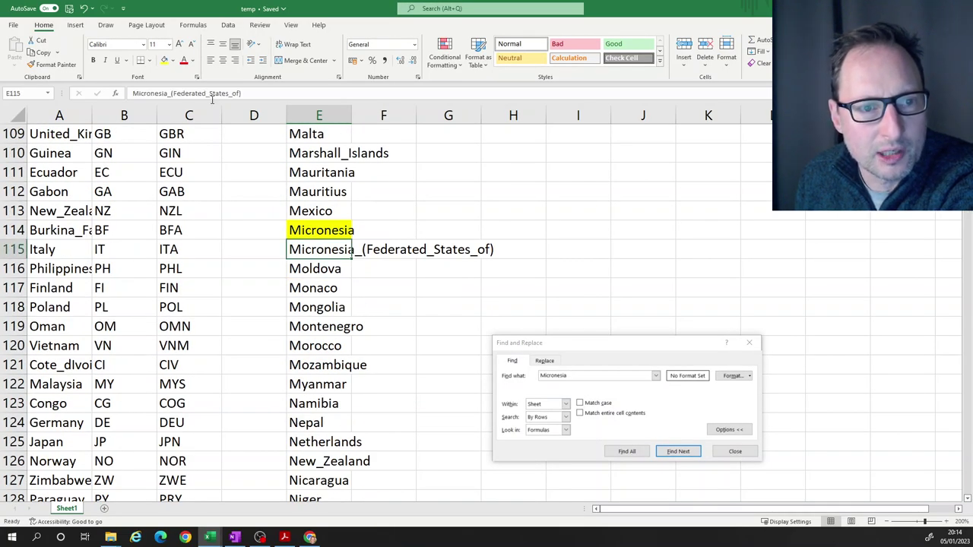
left_click(266, 91)
key("ctrl+a")
key("ctrl+c")
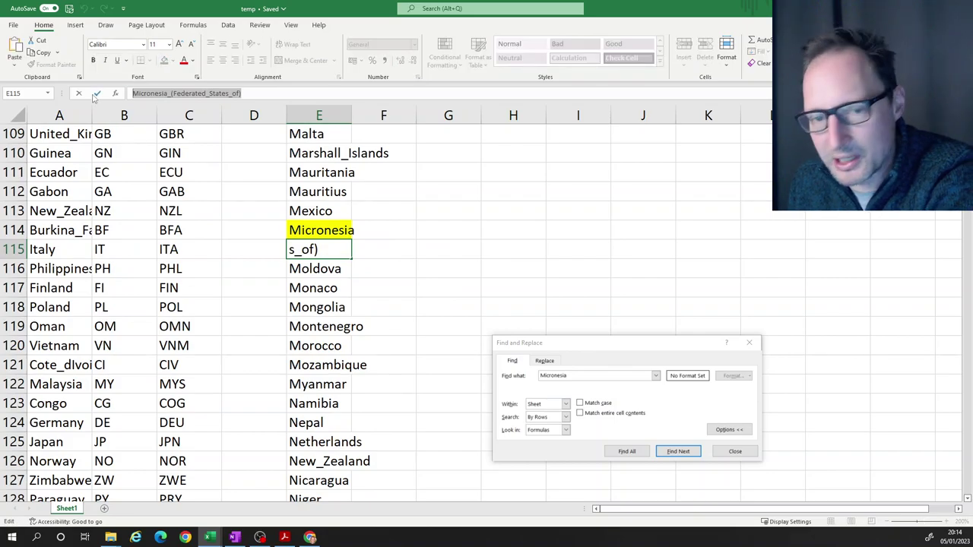
Return to the HealthExp workbook and replace Micronesia in A174 with the copied name Micronesia_(Federated_States_of)
mouse_move(210, 538)
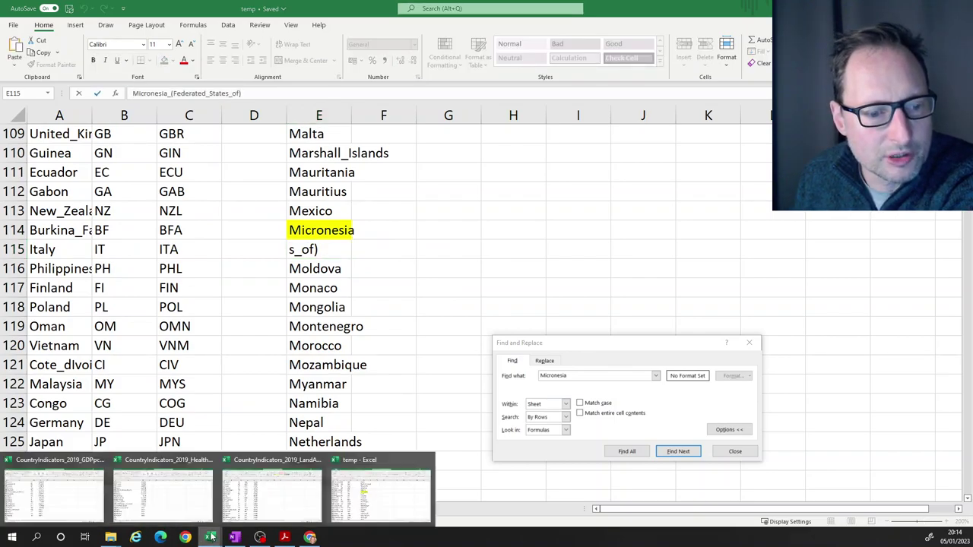
left_click(183, 507)
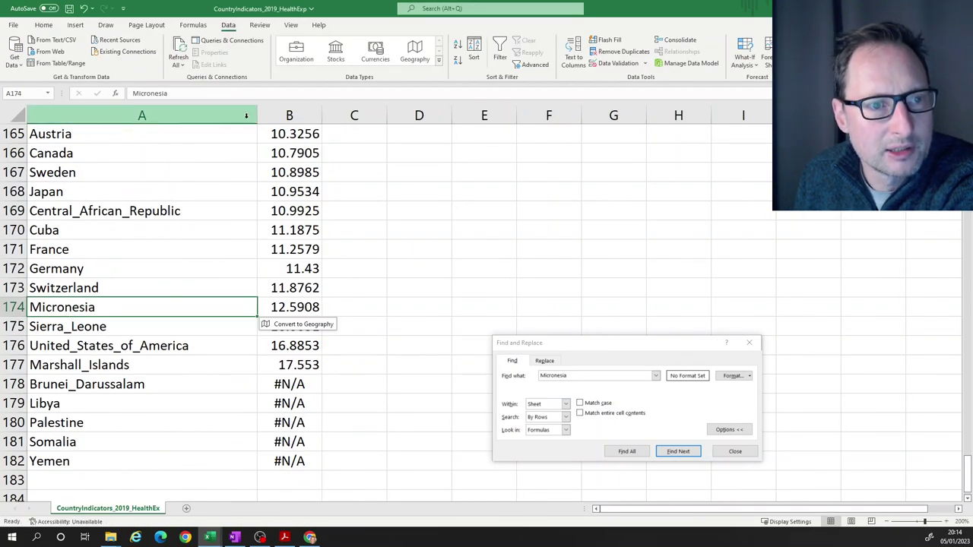
left_click(205, 92)
key("ctrl+a")
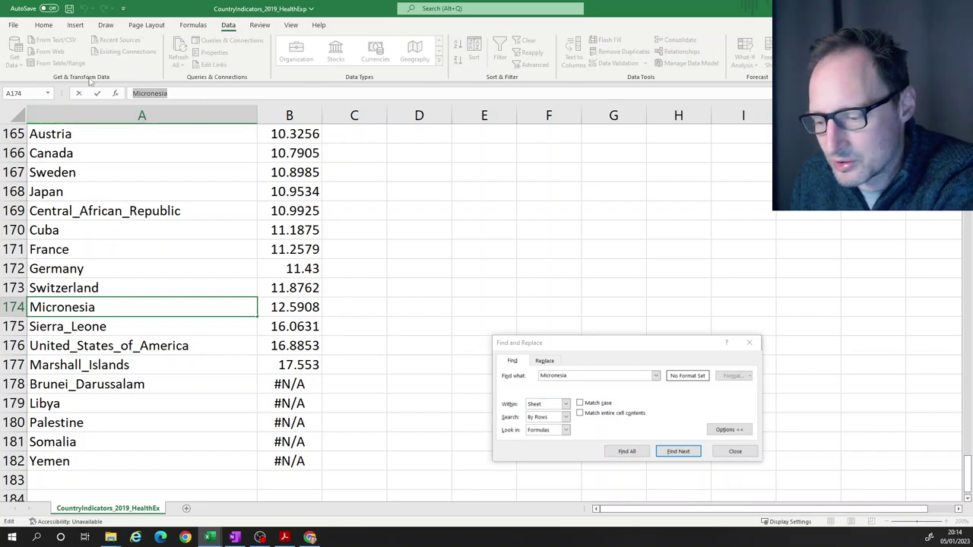
key("ctrl+v")
key("Return")
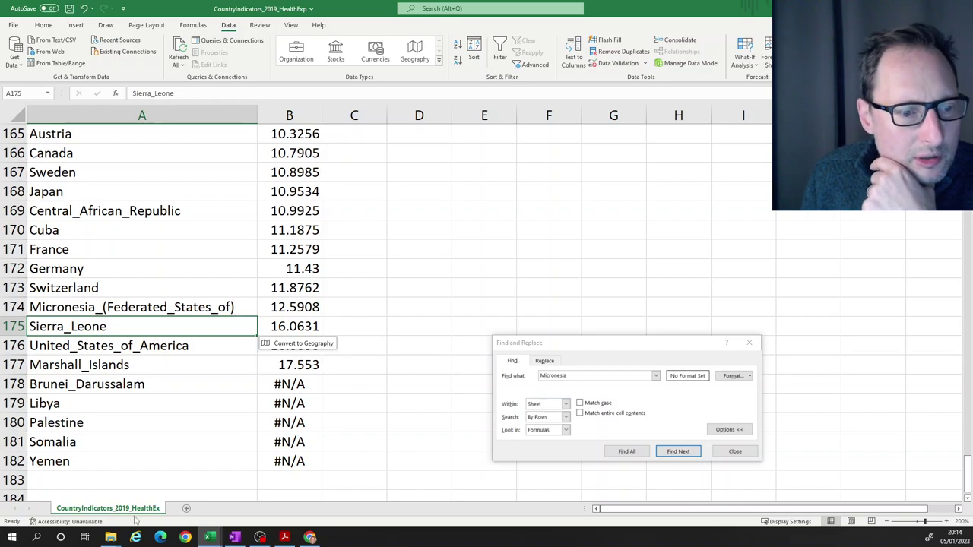
Switch to the CountryIndicators_2019_GDPpc workbook and search it for "Micronesia"
left_click(210, 537)
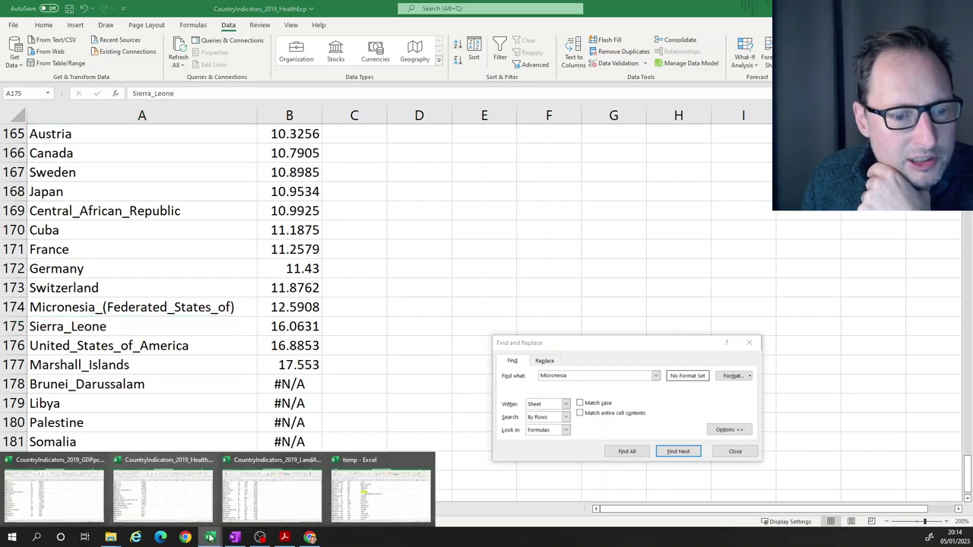
left_click(76, 506)
left_click(169, 254)
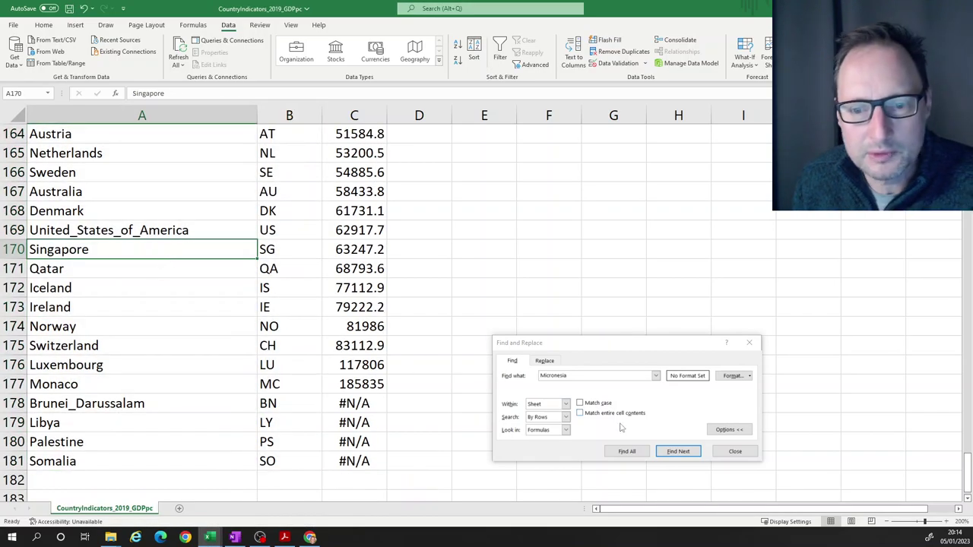
left_click(679, 452)
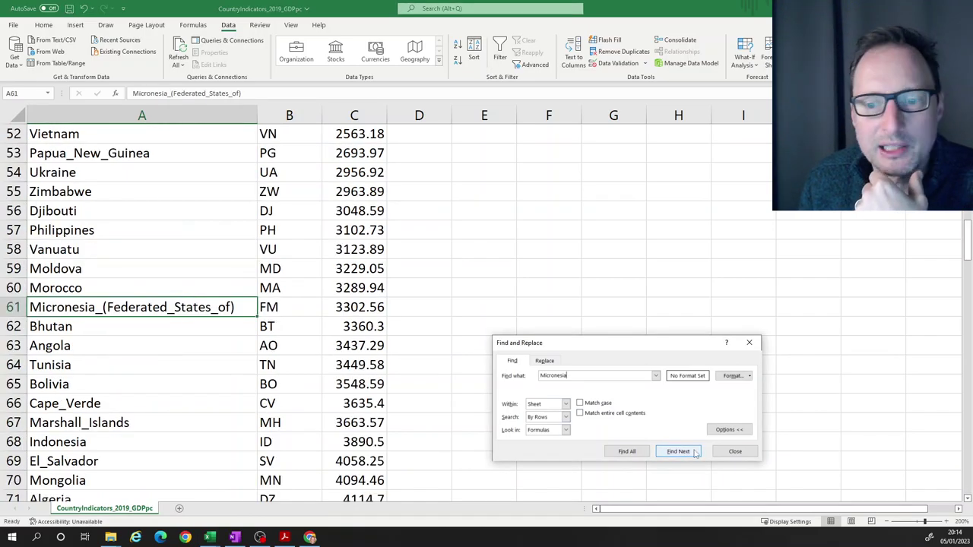
Search the country names in the GDPpc workbook for "El_Sal" and close the search
double_click(569, 374)
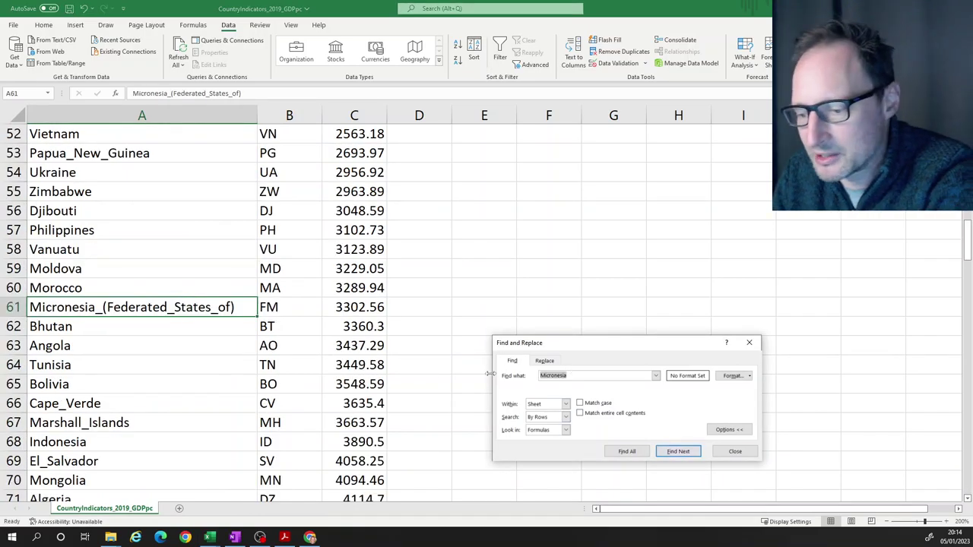
type("El_Sal")
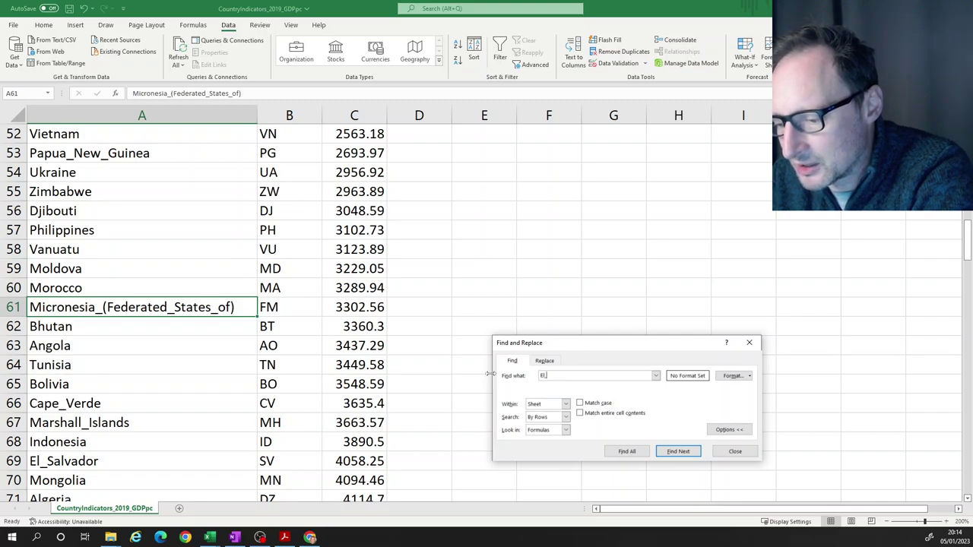
key("Return")
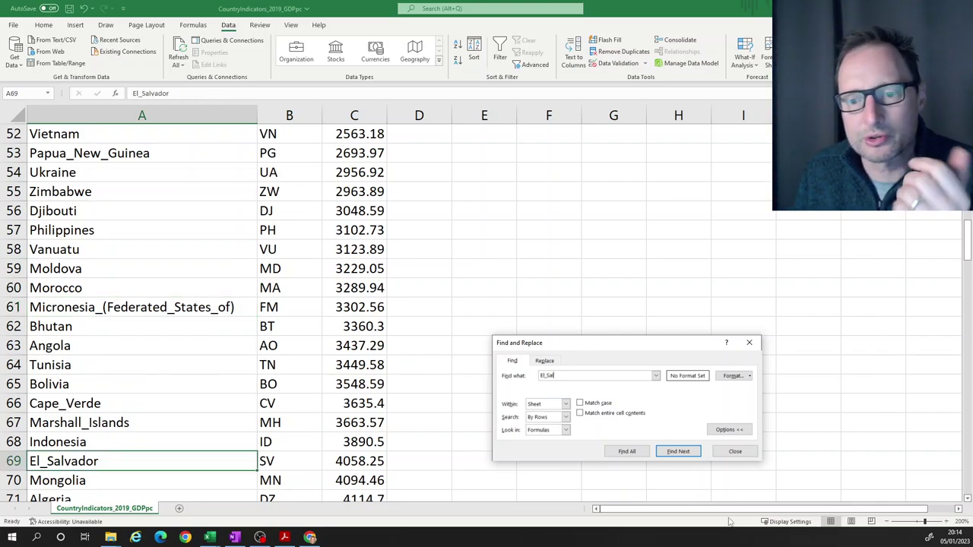
left_click(735, 450)
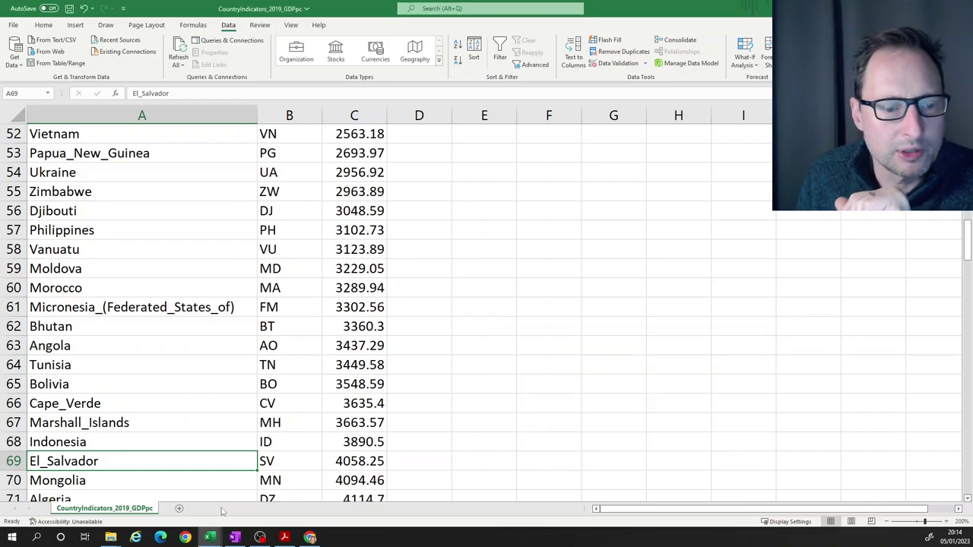
Switch to the temp workbook and clear the highlighted name "Bosnia and Herzegovina" from E23
mouse_move(209, 537)
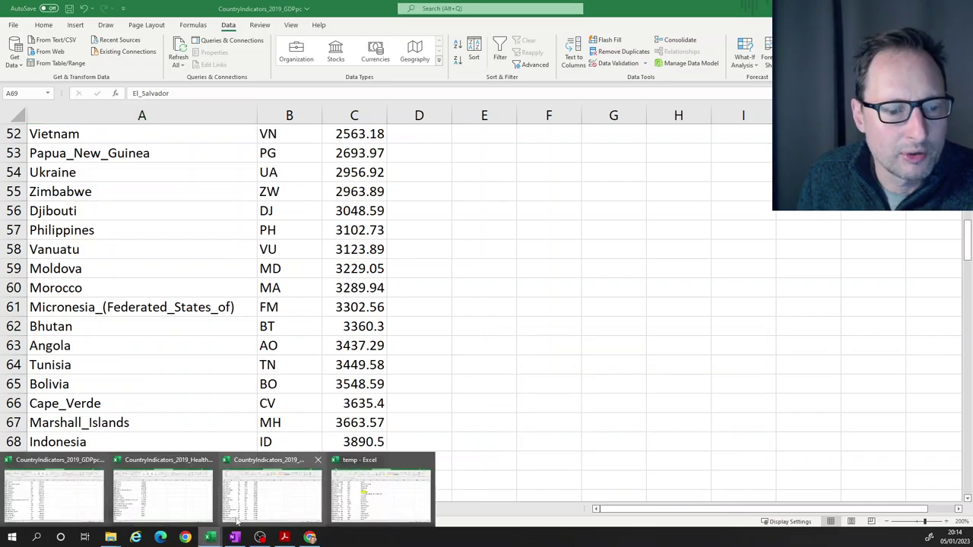
left_click(365, 496)
left_click(392, 325)
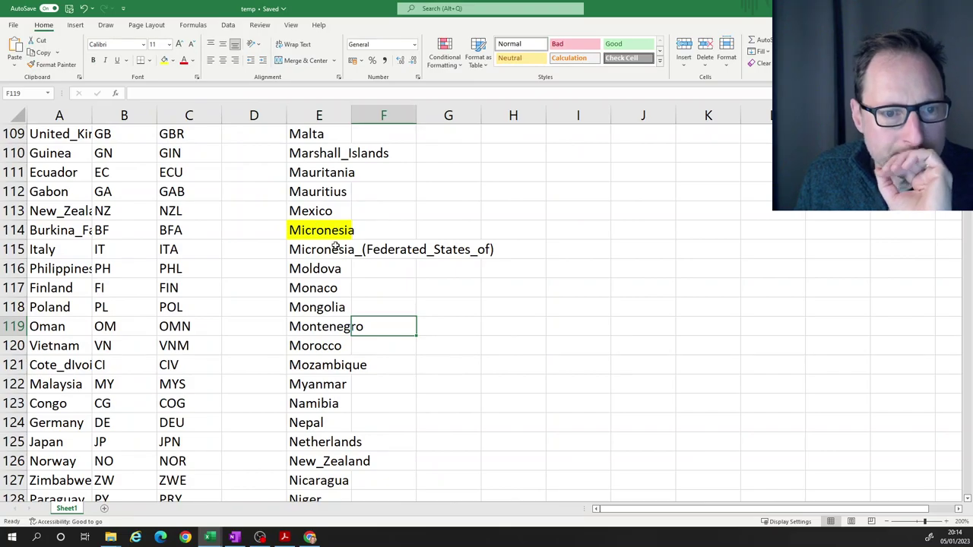
scroll(335, 247, "up", 20)
scroll(326, 266, "up", 3)
scroll(327, 251, "down", 6)
left_click(306, 213)
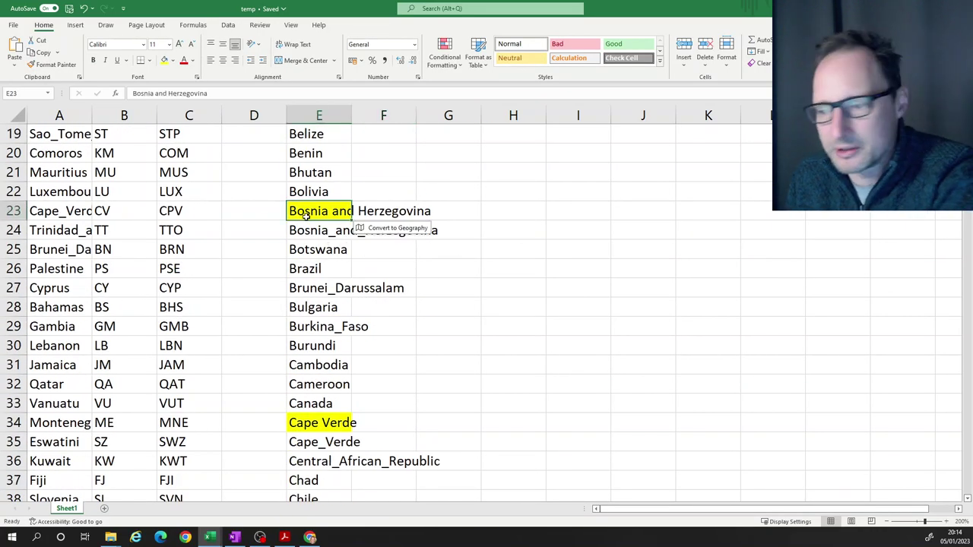
key("Delete")
Clear the highlighted variants Cape Verde, El Salvador and Micronesia from E34, E56 and E114
left_click(338, 426)
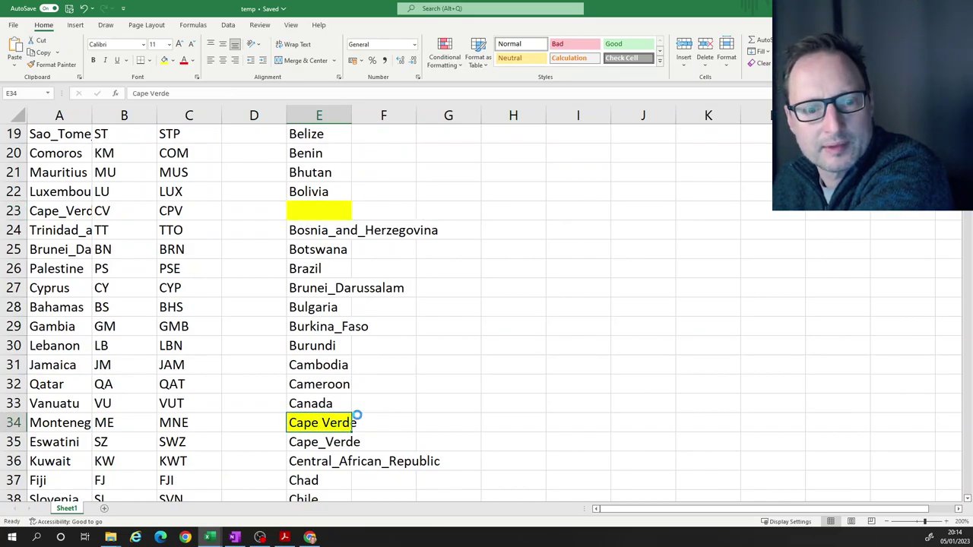
scroll(380, 408, "down", 9)
left_click(313, 330)
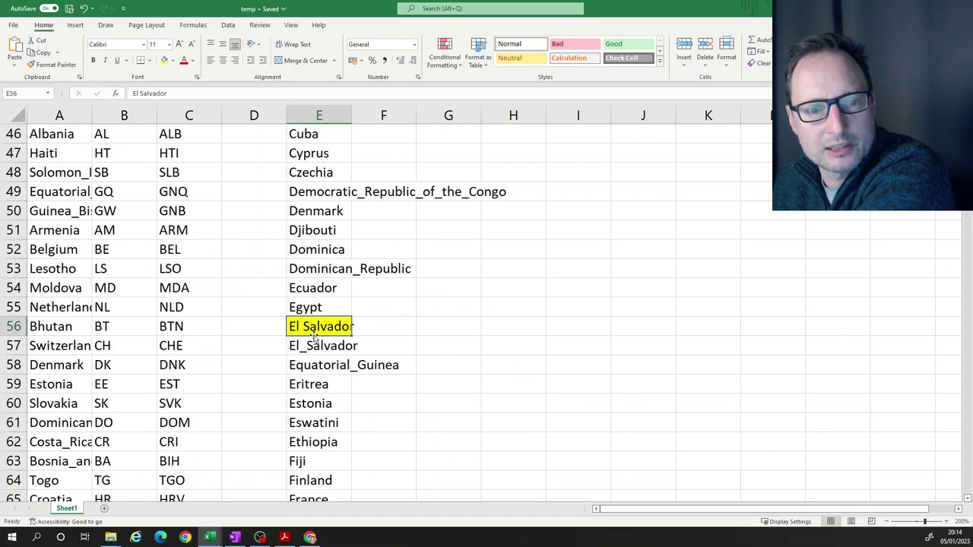
scroll(320, 346, "down", 17)
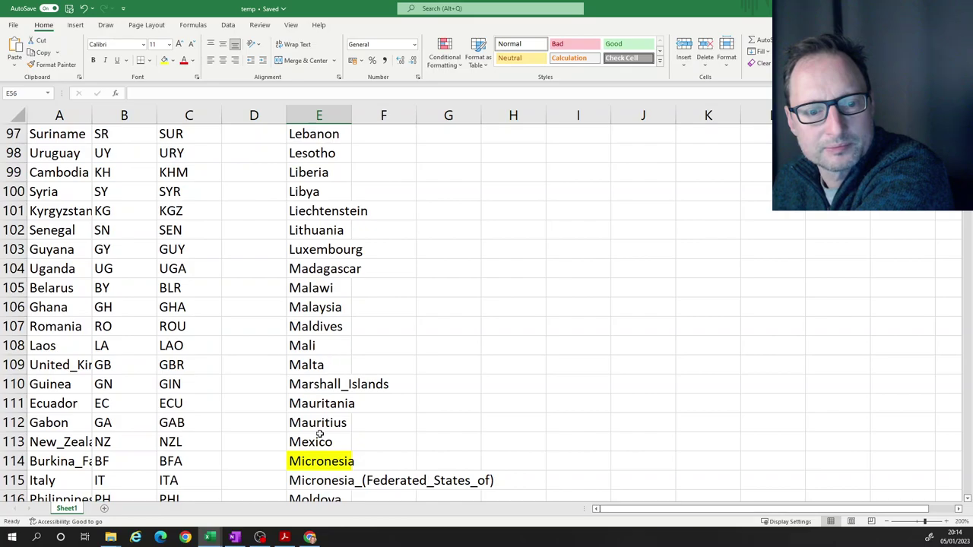
left_click(320, 459)
key("Delete")
Remove the yellow fill from column E by setting the whole column to No Fill
scroll(365, 380, "up", 7)
scroll(379, 297, "up", 20)
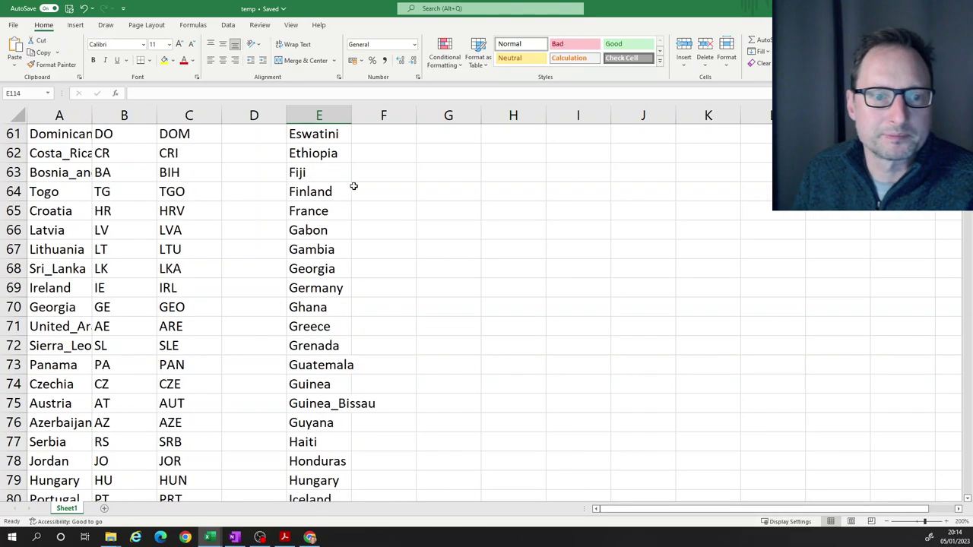
scroll(346, 189, "down", 6)
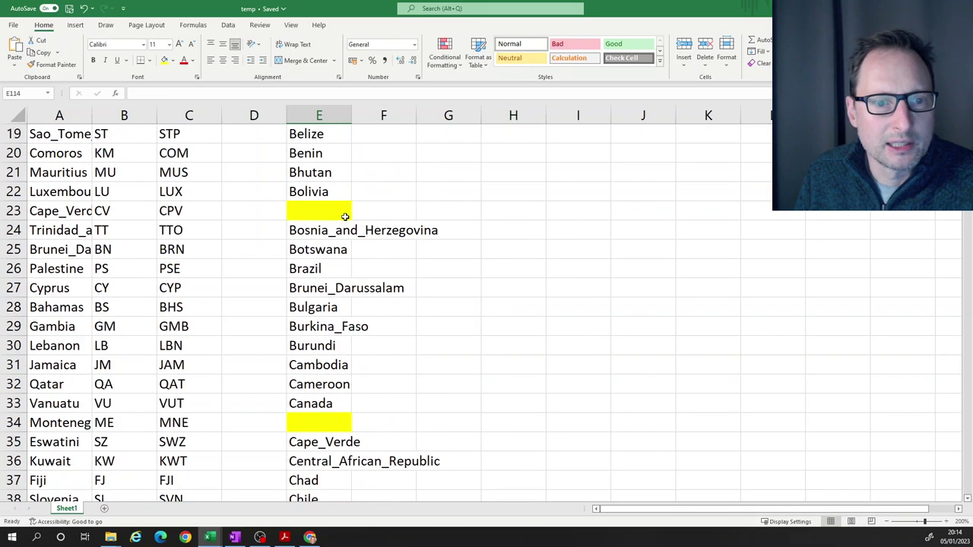
left_click(335, 211)
left_click(173, 61)
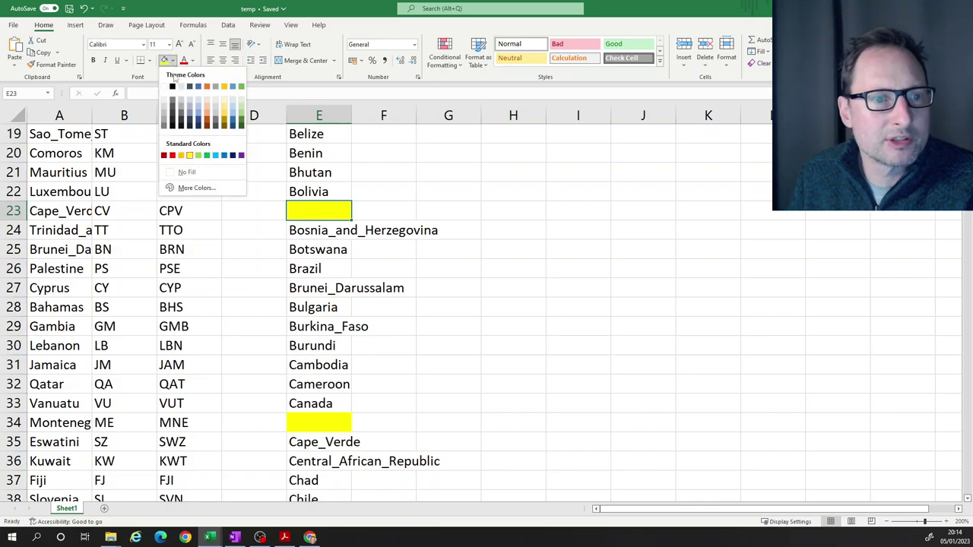
left_click(335, 109)
left_click(335, 108)
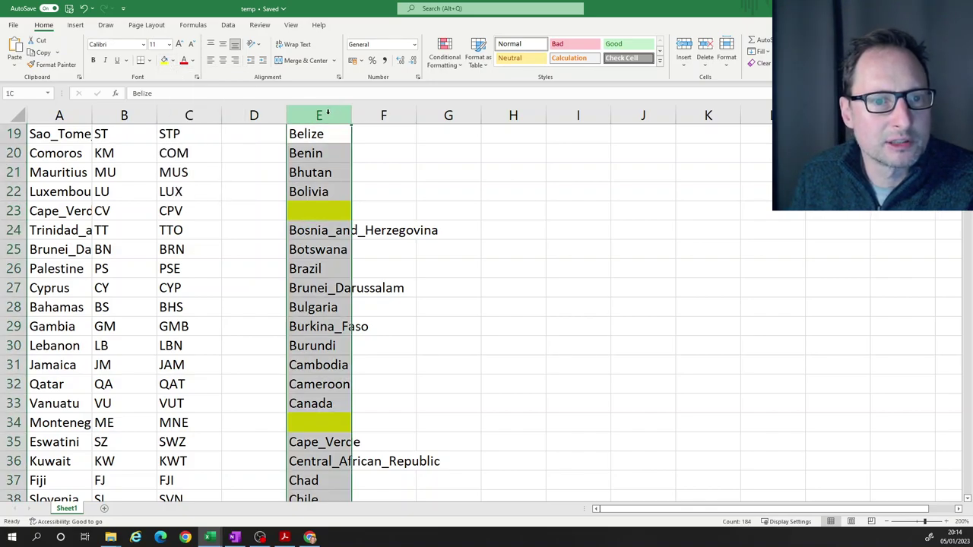
left_click(173, 61)
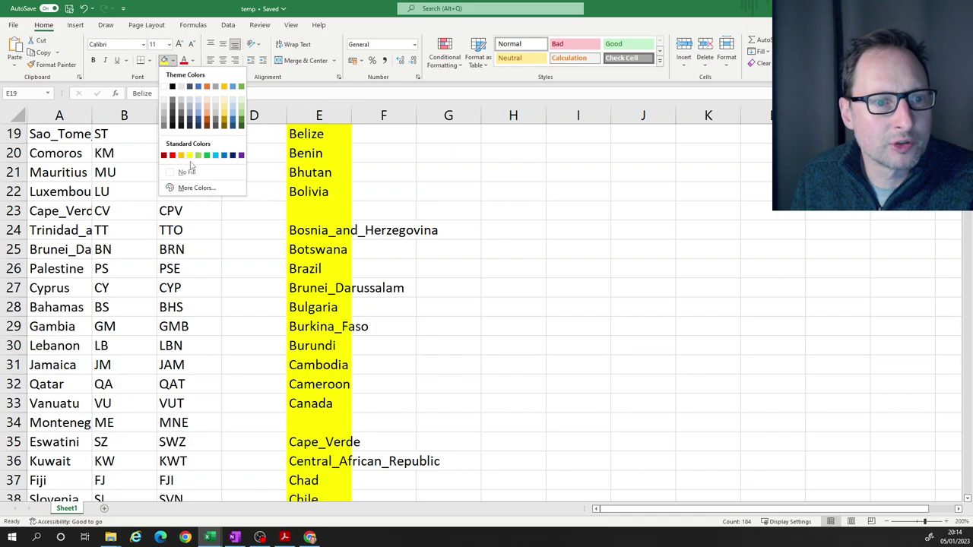
left_click(185, 172)
Sort column E by country cell values from A to Z, treating the first row as a header
scroll(358, 130, "up", 6)
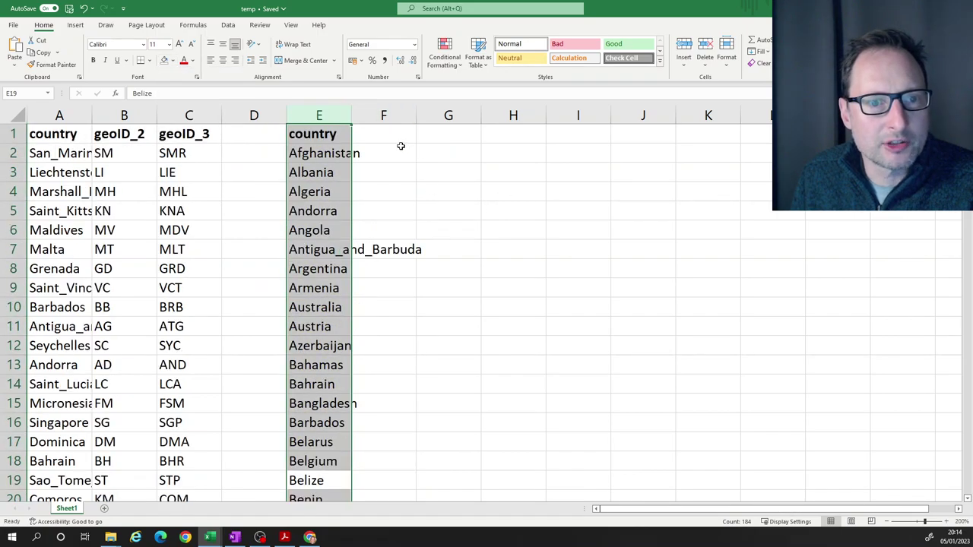
left_click(319, 114)
left_click(229, 25)
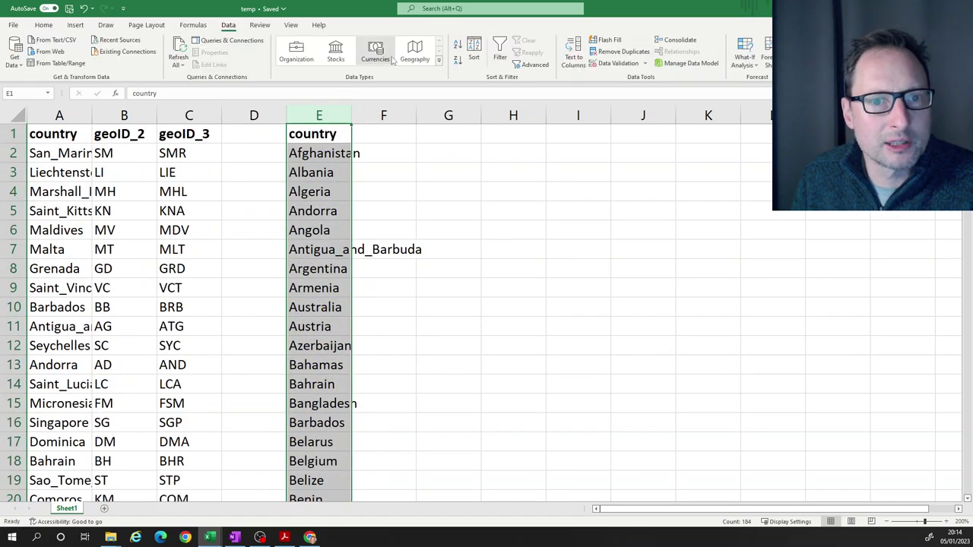
left_click(477, 58)
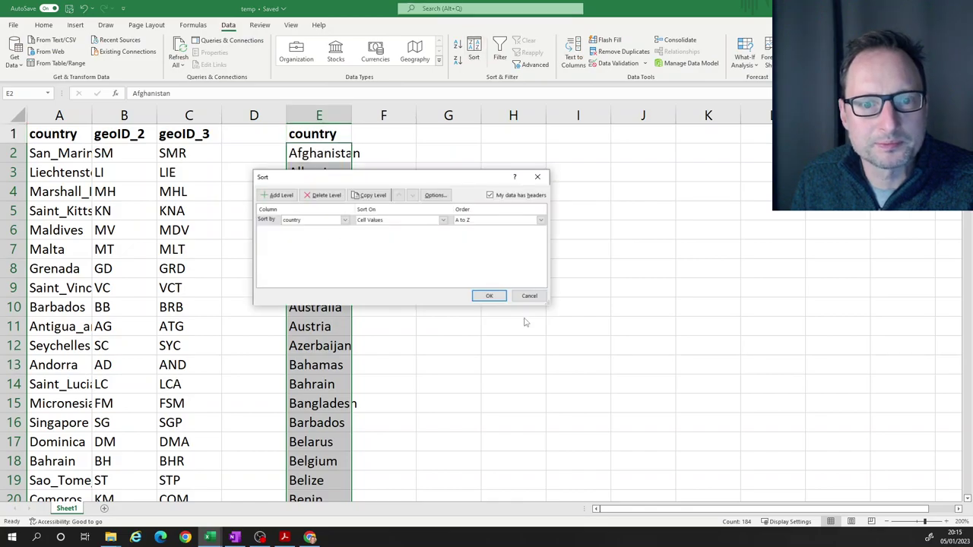
left_click(490, 295)
Review the sorted country list in column E down to its end and compare it with the entries in columns A to C
scroll(342, 269, "down", 20)
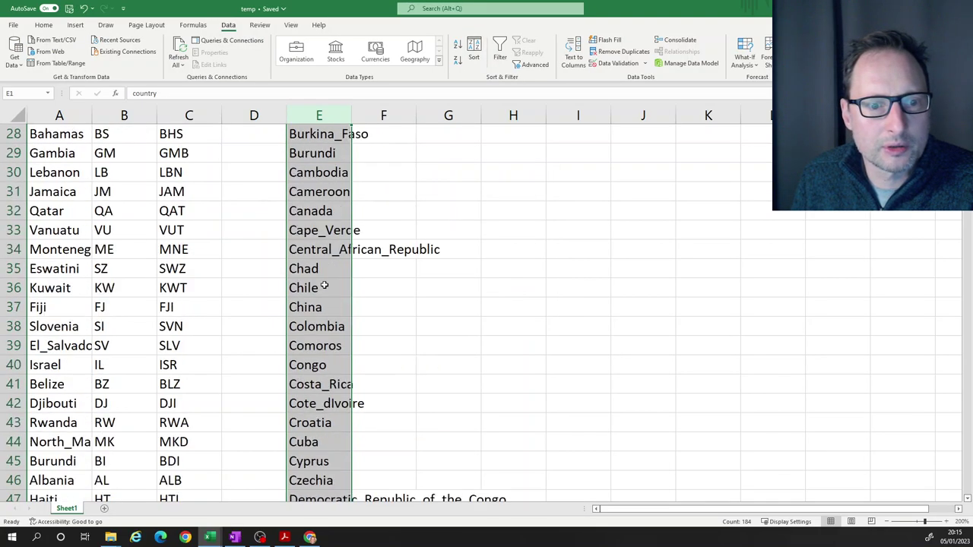
scroll(340, 332, "down", 20)
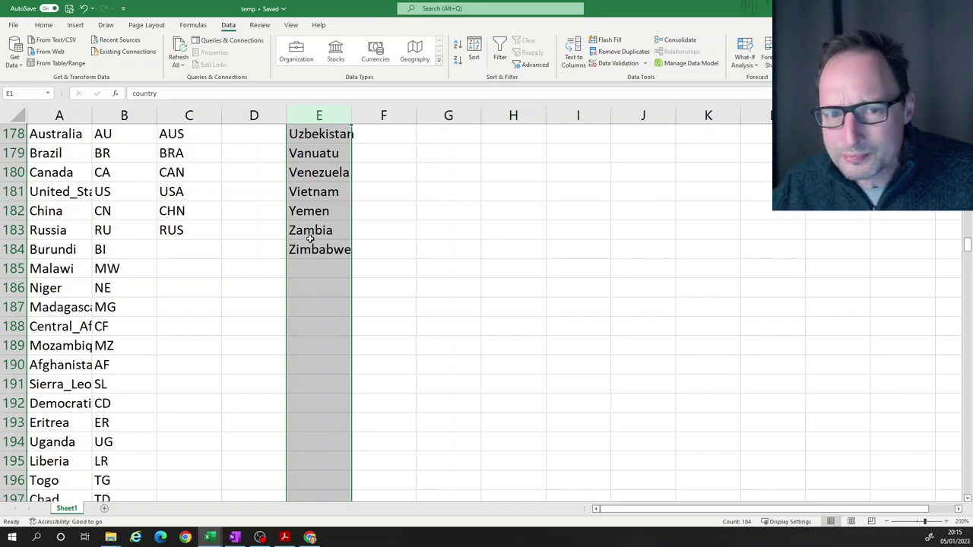
left_click(223, 254)
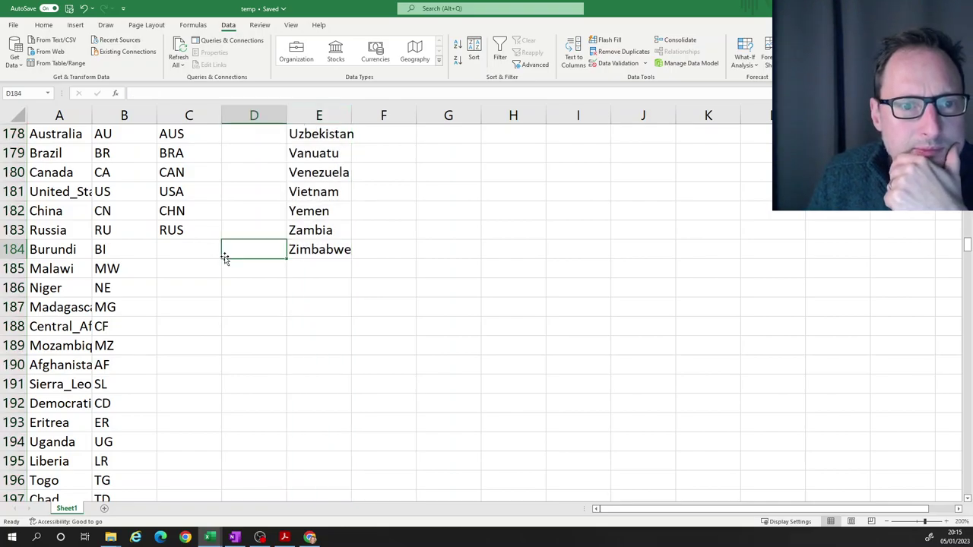
scroll(222, 243, "up", 19)
scroll(222, 232, "up", 20)
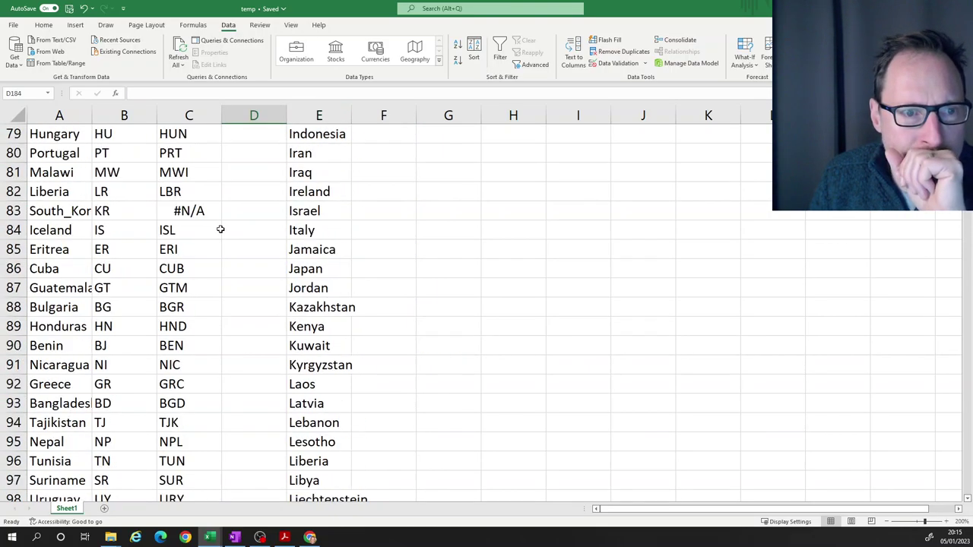
scroll(205, 227, "up", 2)
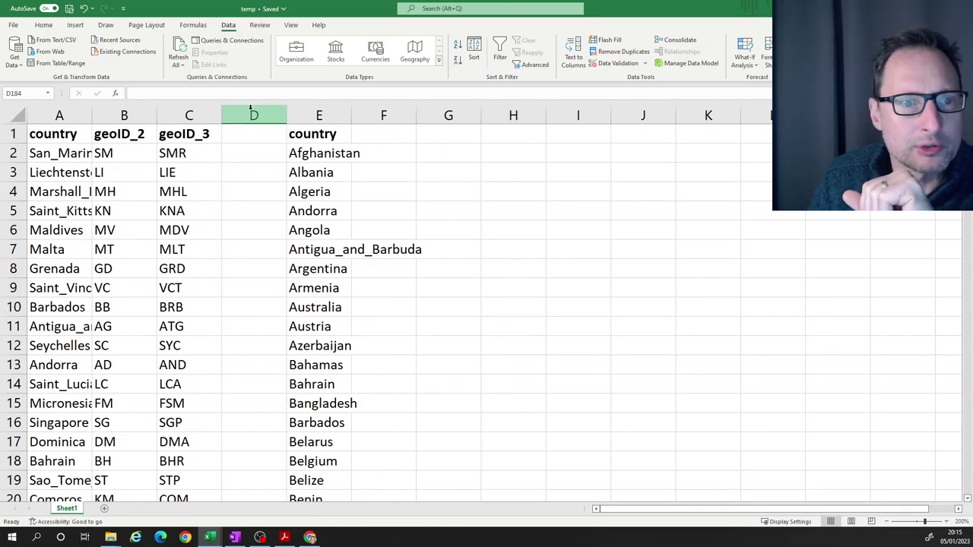
left_click(169, 250)
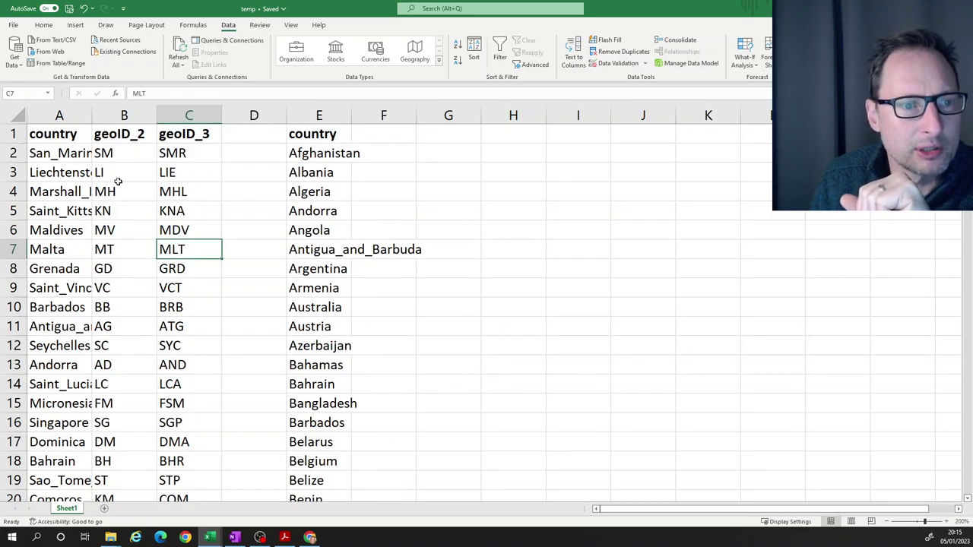
left_click(76, 158)
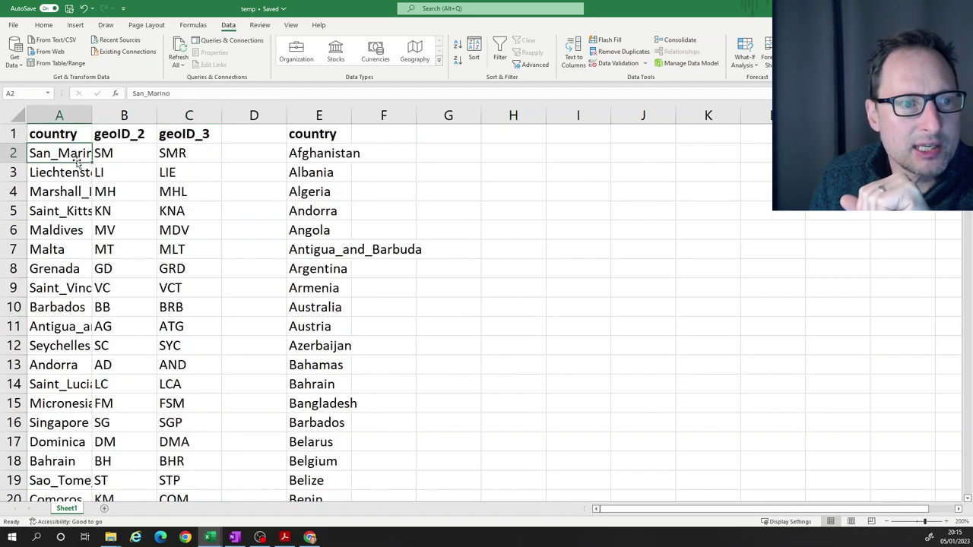
Delete the surplus stacked entries below Russia in columns A to C, covering A184:C544
left_click_drag(69, 135, 172, 156)
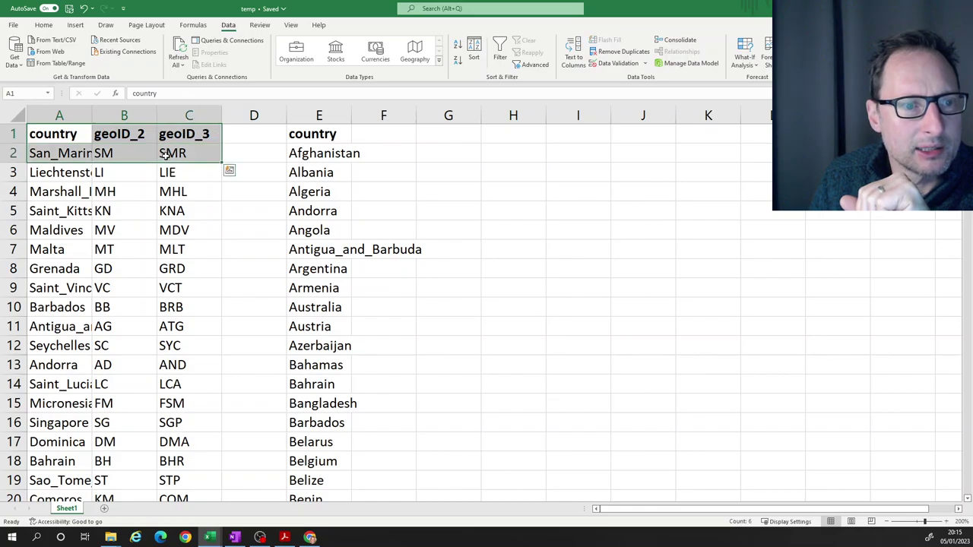
scroll(174, 228, "down", 20)
scroll(152, 335, "down", 20)
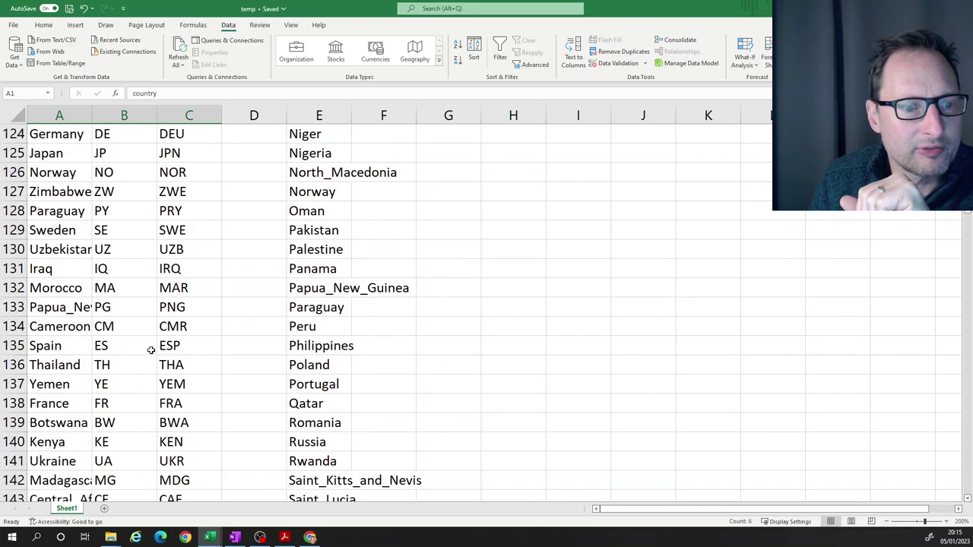
scroll(150, 344, "up", 5)
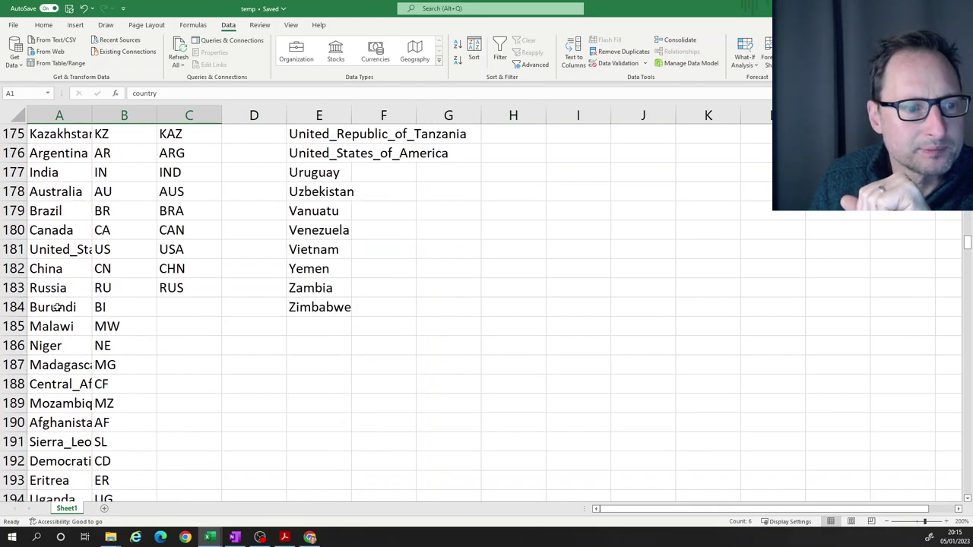
left_click_drag(50, 307, 206, 541)
left_click_drag(207, 463, 209, 463)
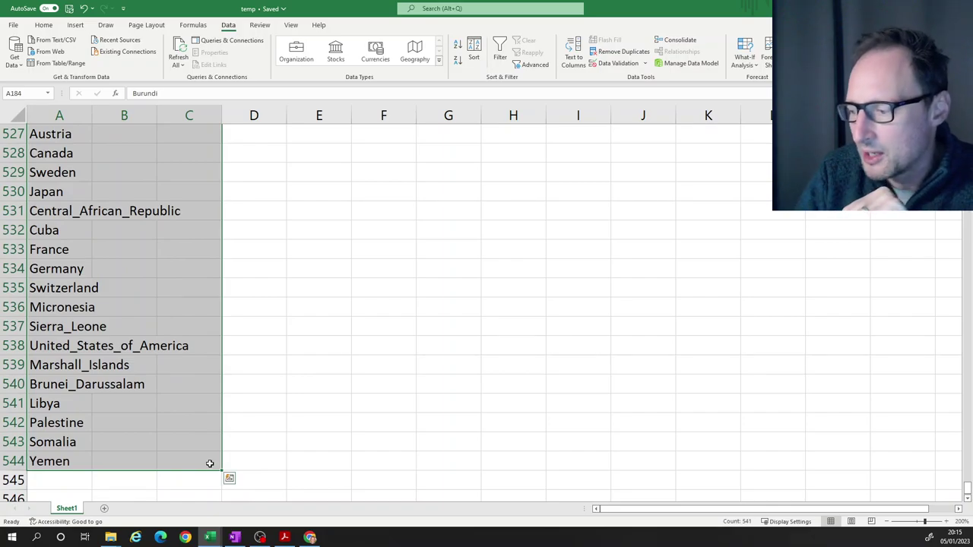
key("Delete")
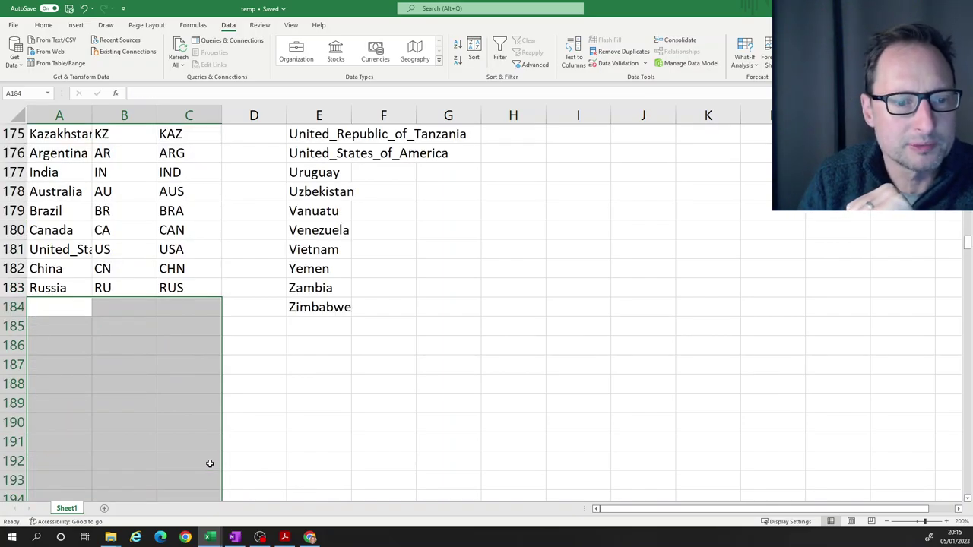
left_click(290, 384)
Copy the geoID_2 and geoID_3 headers from B1:C1 into F1:G1, beside the sorted country list
scroll(310, 371, "up", 20)
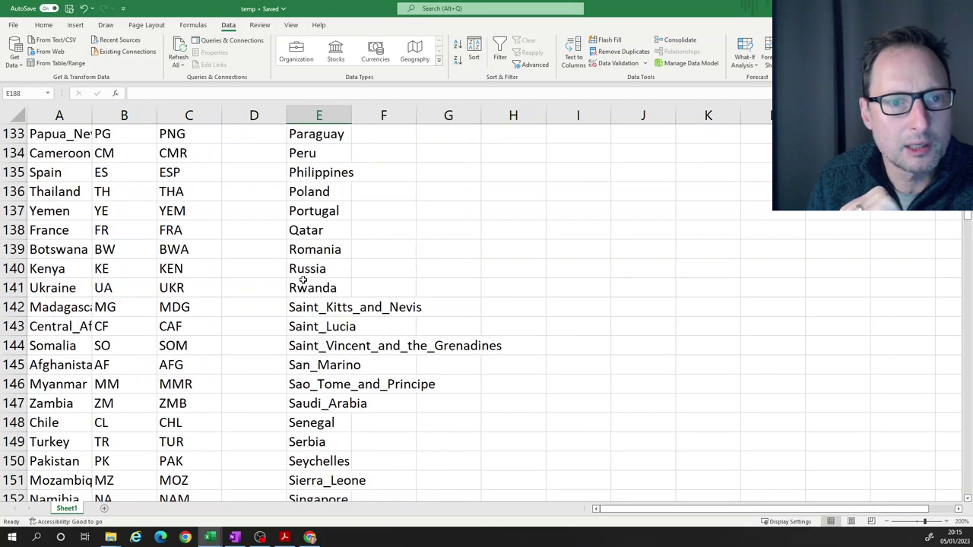
scroll(300, 280, "up", 20)
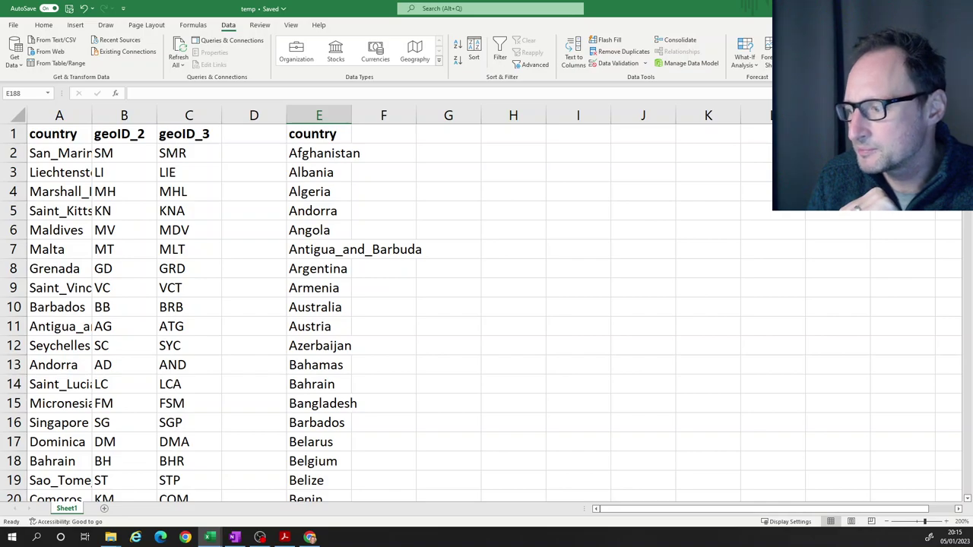
left_click(318, 268)
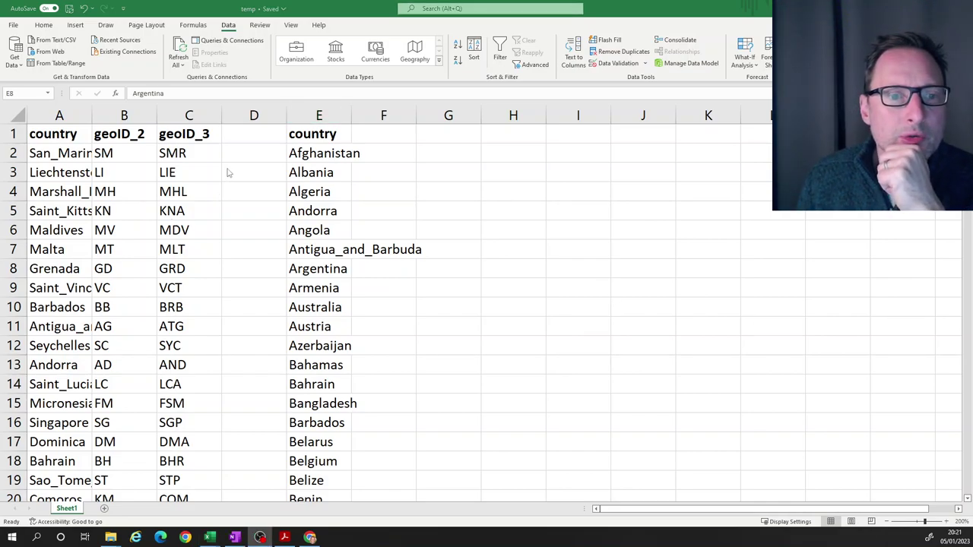
left_click_drag(141, 134, 182, 135)
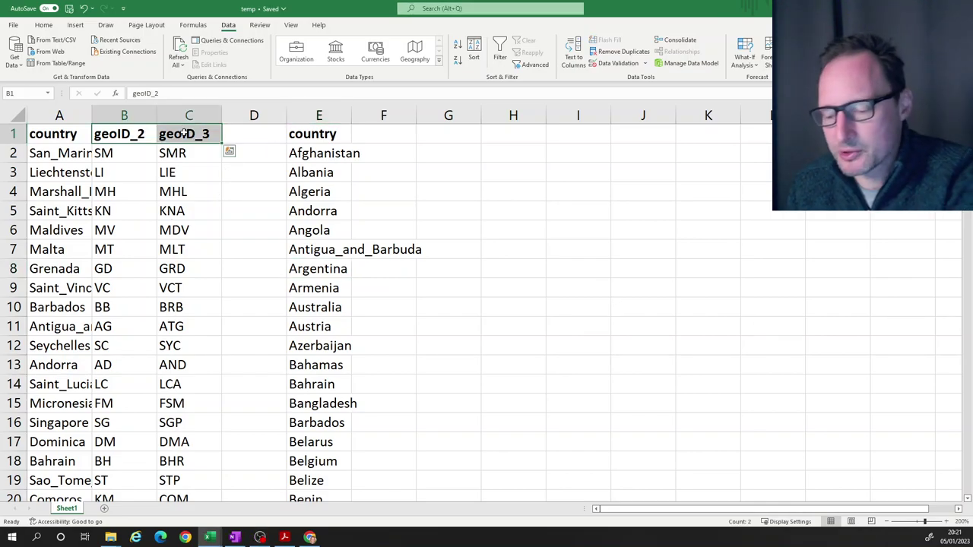
key("ctrl+c")
left_click(372, 138)
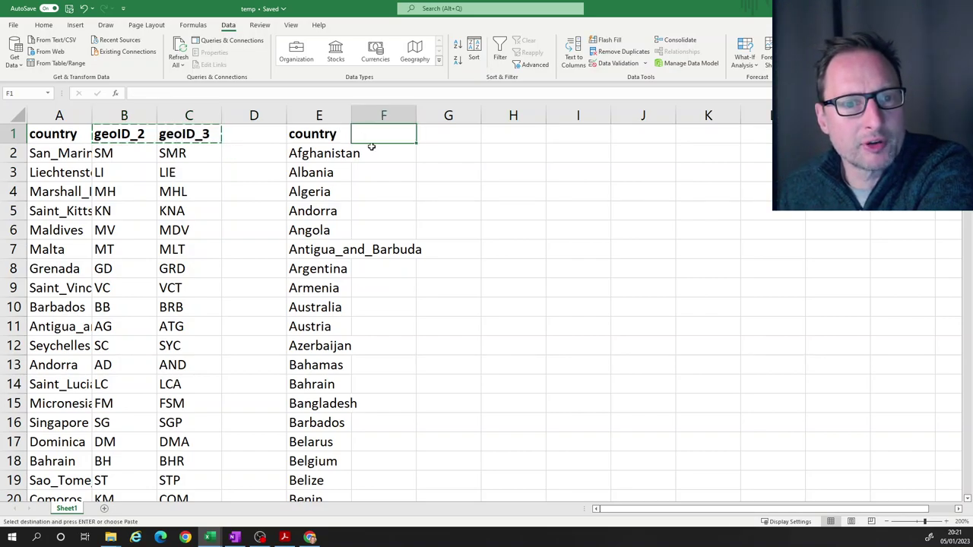
key("ctrl+v")
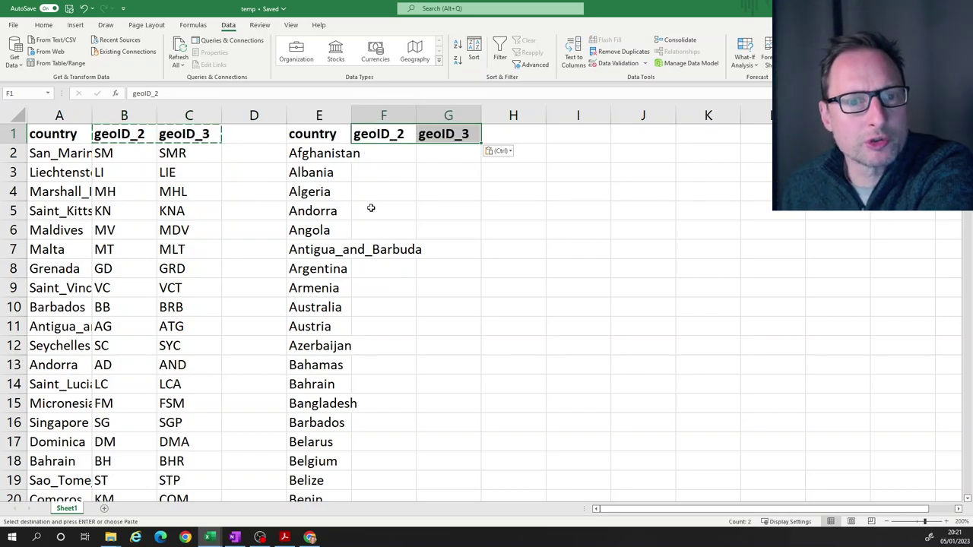
left_click(446, 160)
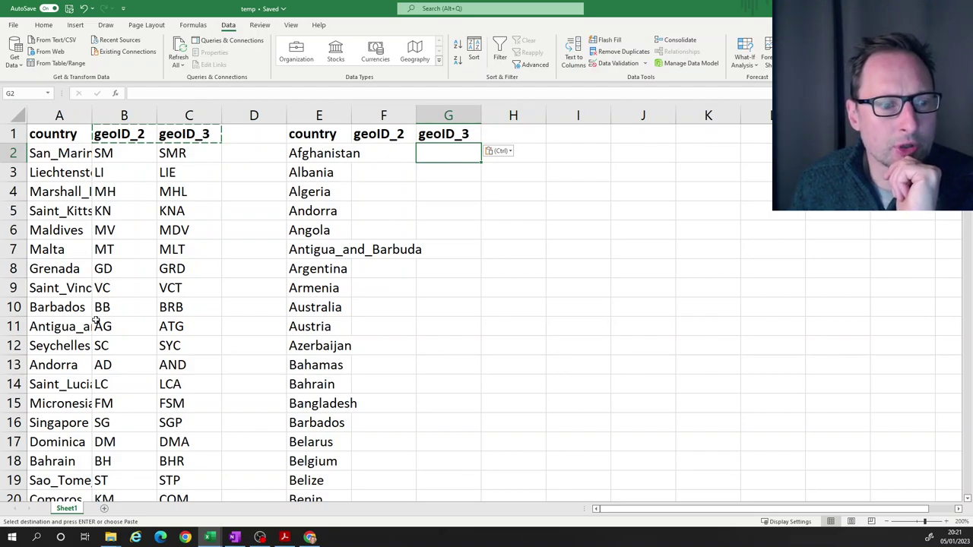
left_click(308, 167)
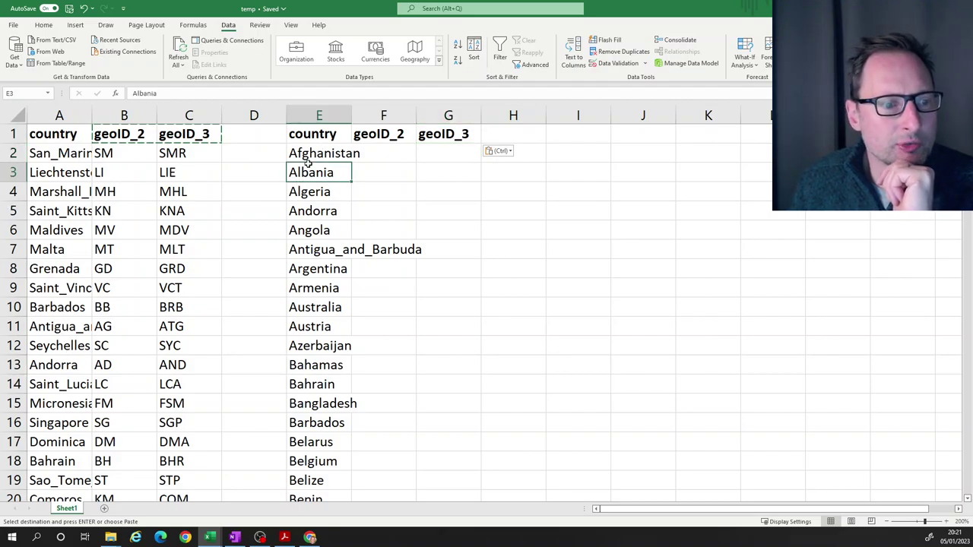
scroll(54, 272, "down", 1)
scroll(136, 247, "up", 1)
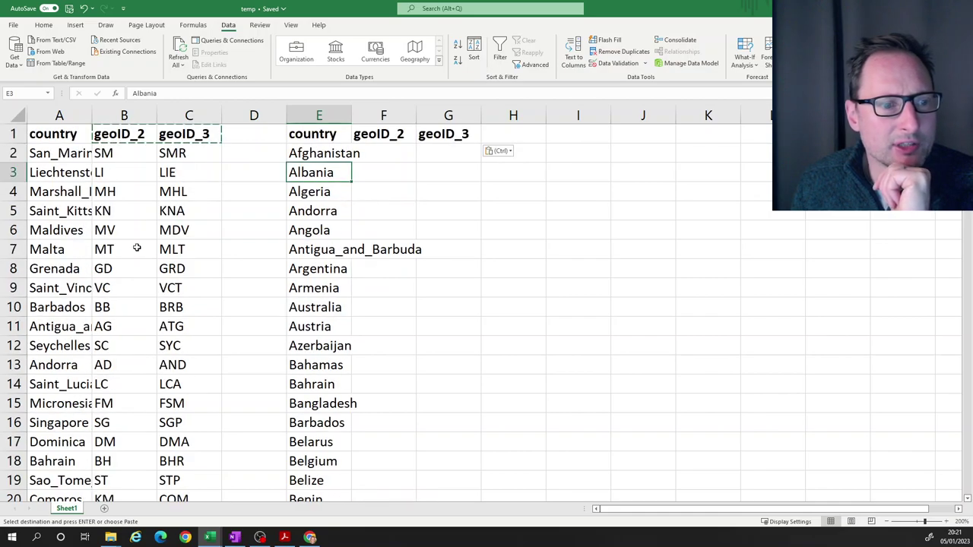
left_click(370, 154)
left_click(448, 151)
left_click(389, 171)
left_click(432, 174)
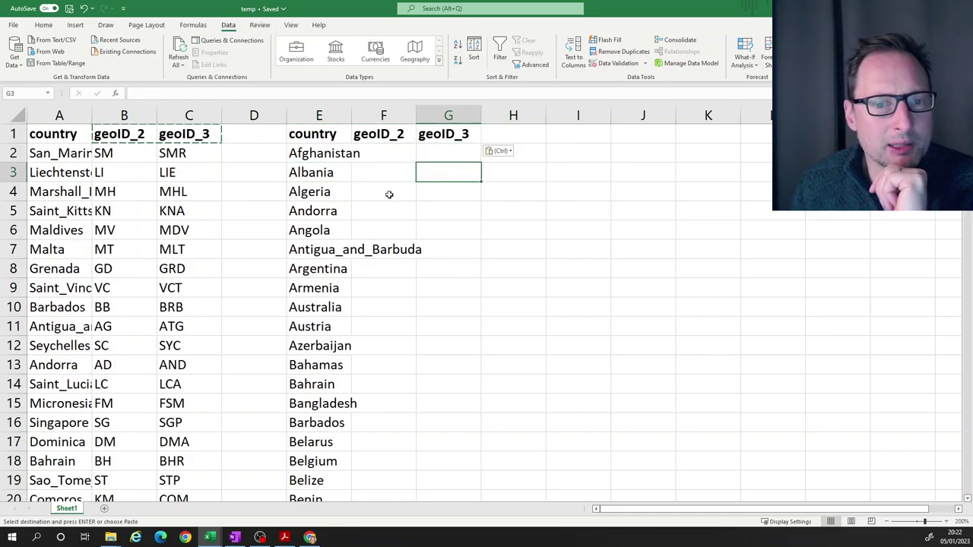
left_click(389, 195)
left_click(428, 190)
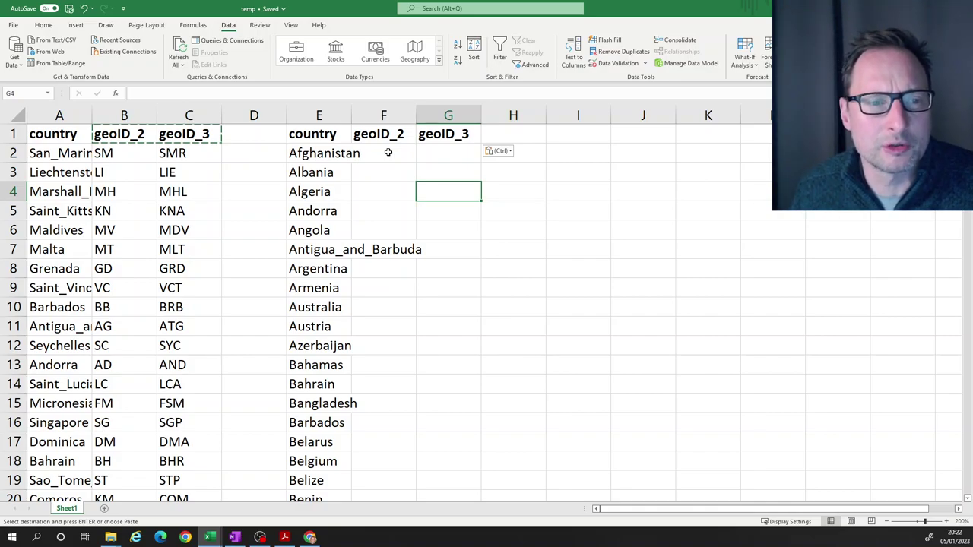
left_click(377, 192)
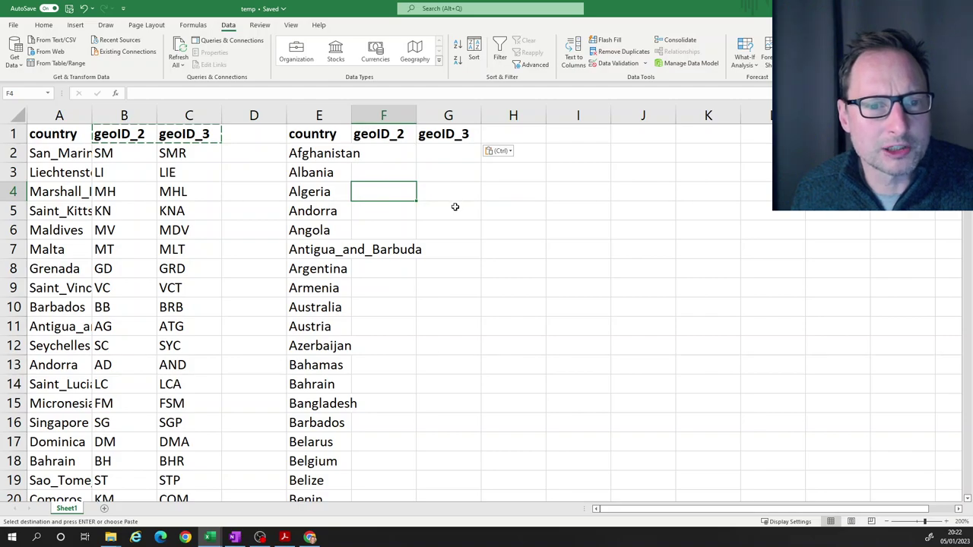
left_click(450, 234)
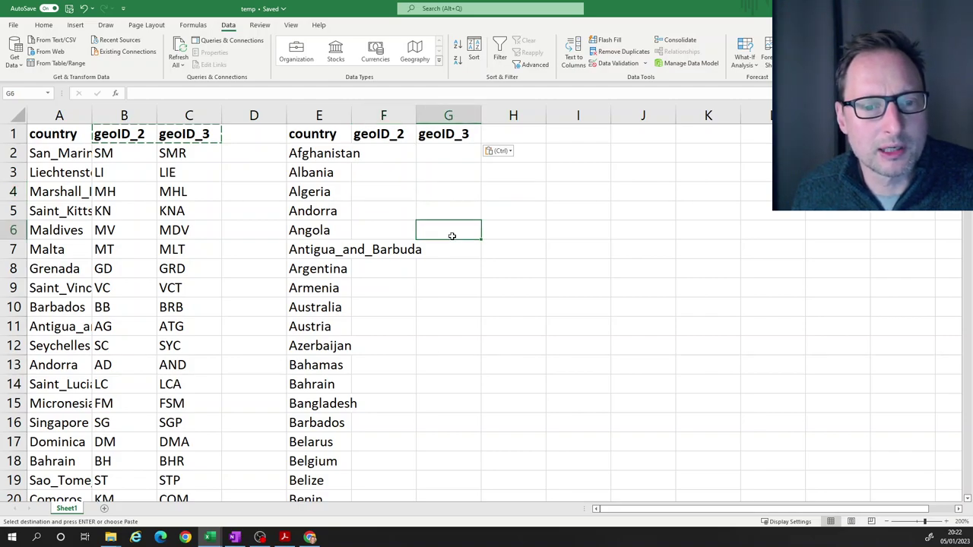
left_click(449, 249)
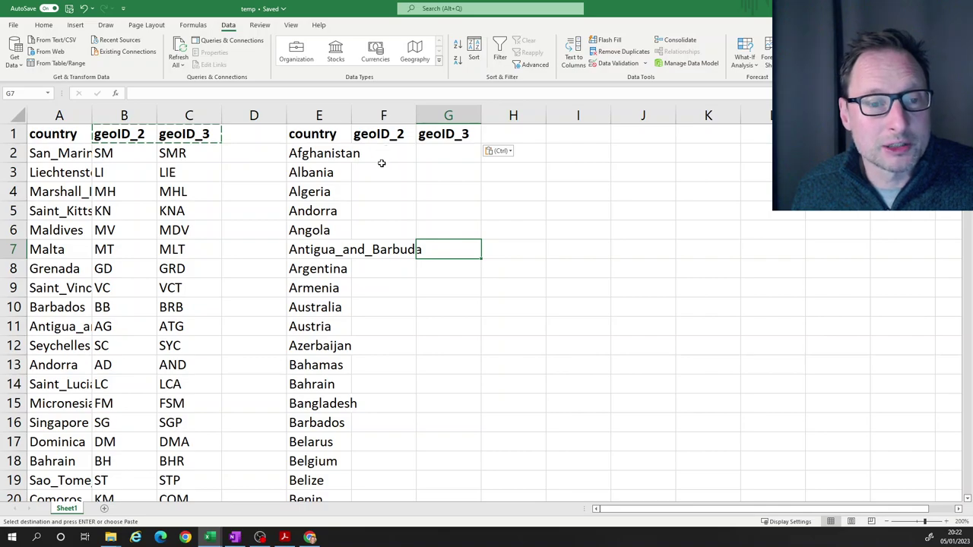
left_click(371, 187)
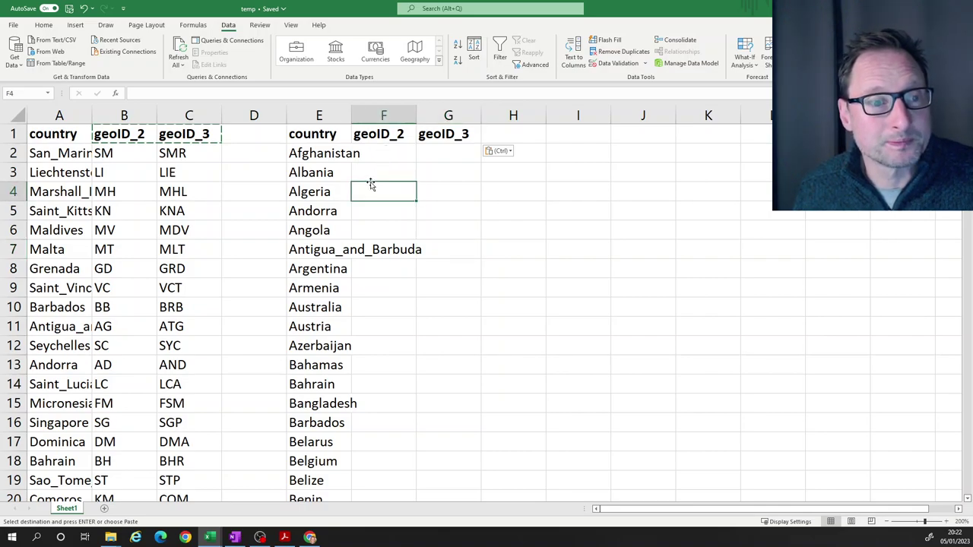
Start an XLOOKUP formula in F2 that uses the country name in E2 as the lookup value
left_click(384, 153)
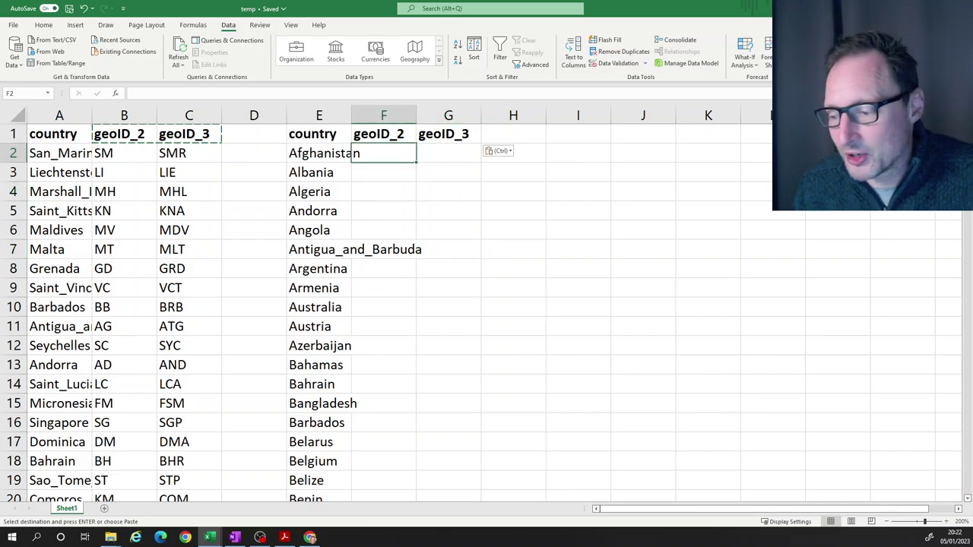
type("=xl")
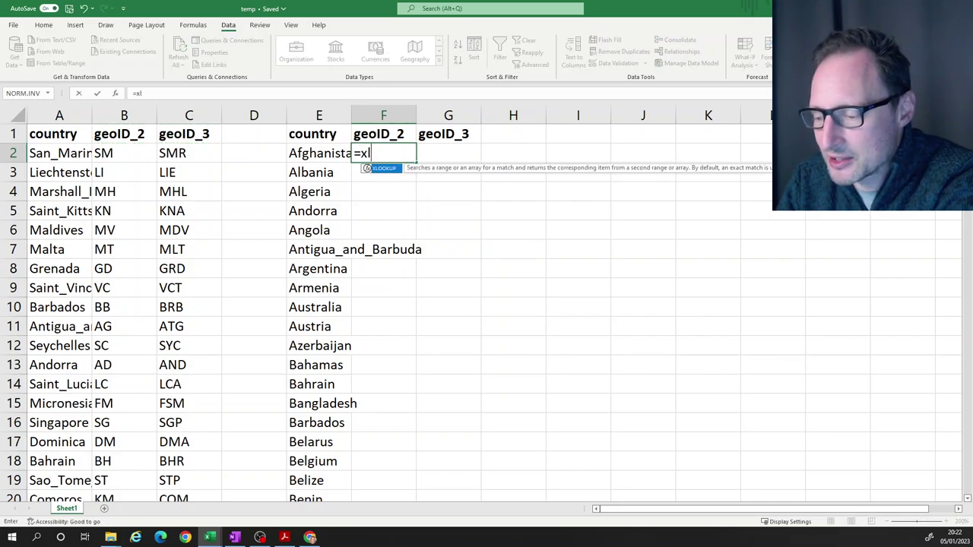
type("ookup")
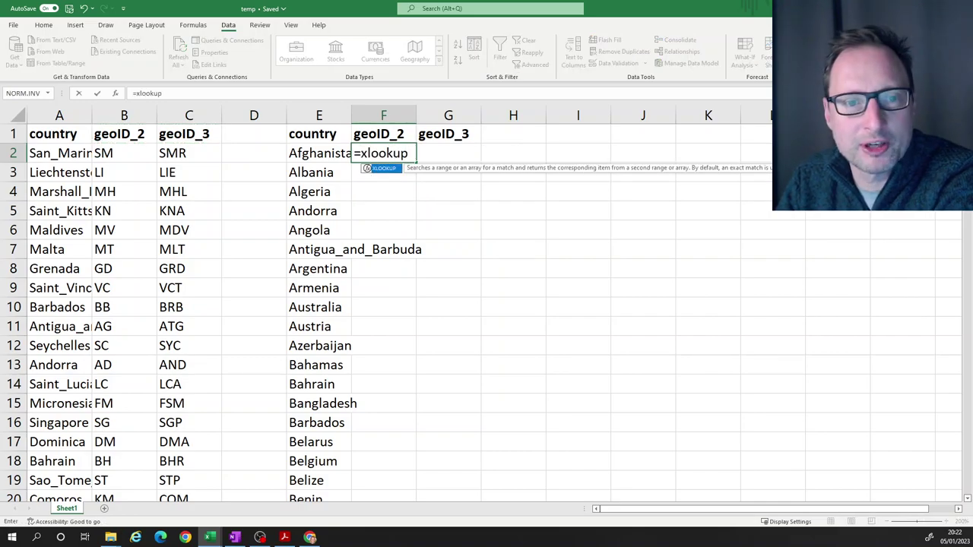
type("(")
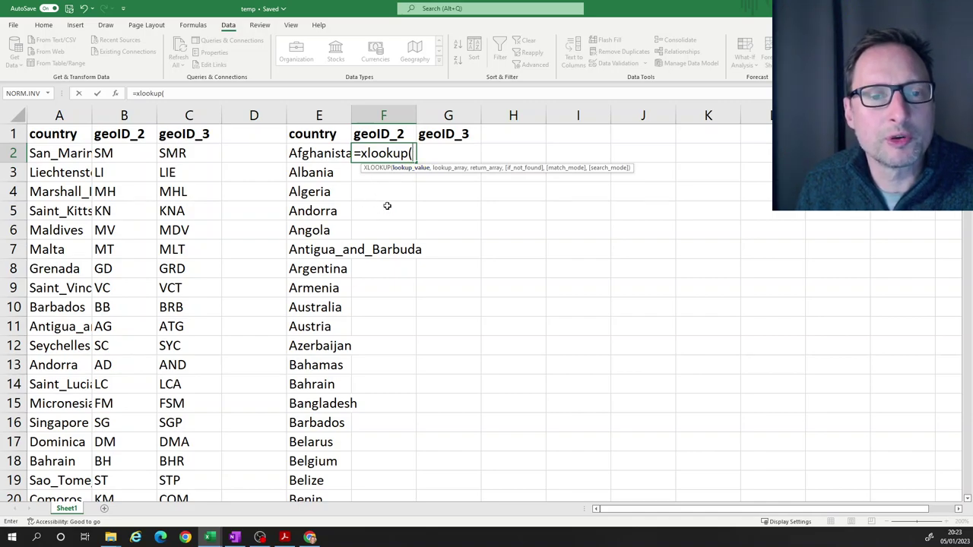
left_click(310, 153)
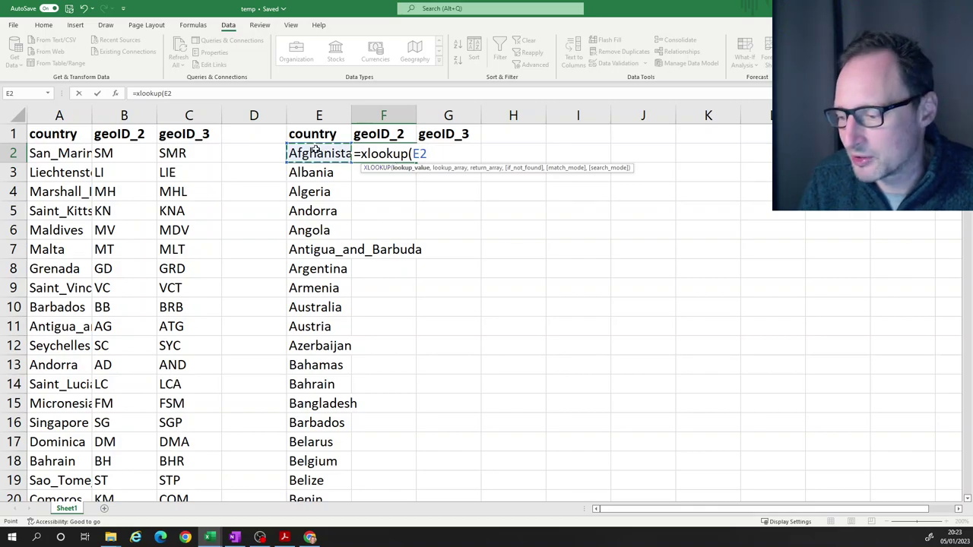
type(",")
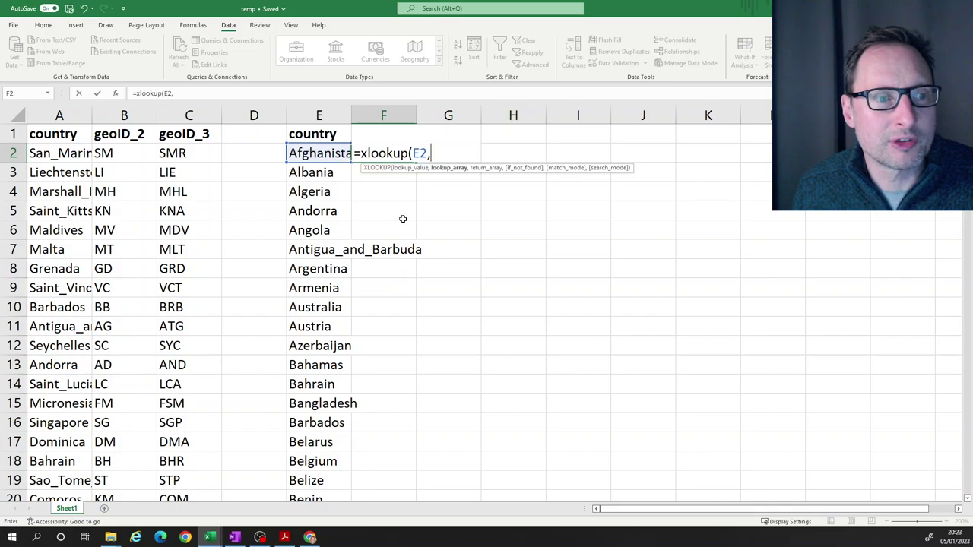
Set the XLOOKUP lookup array to A2:A183 and begin locking it by adding a $ before the first column letter
left_click_drag(39, 154, 38, 461)
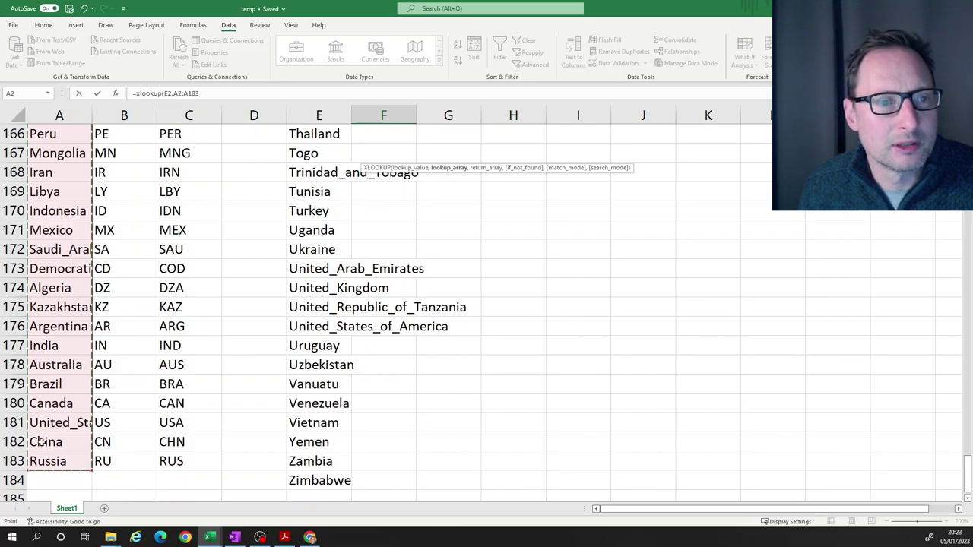
scroll(471, 304, "up", 15)
scroll(441, 288, "up", 20)
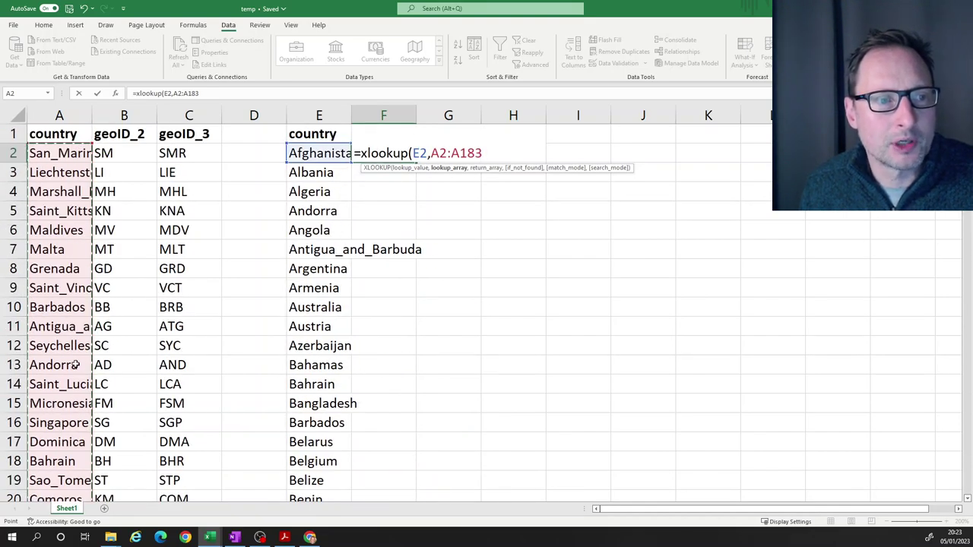
left_click(431, 155)
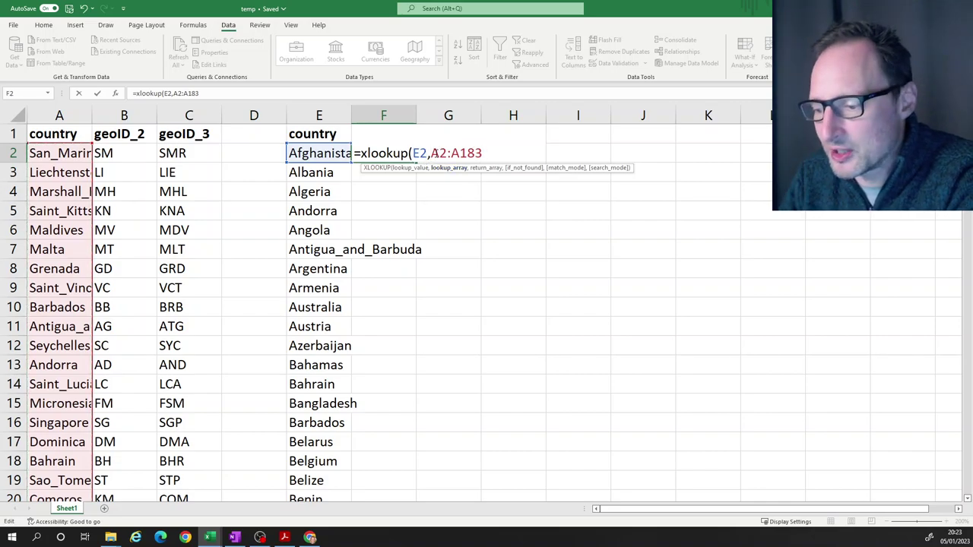
type("$")
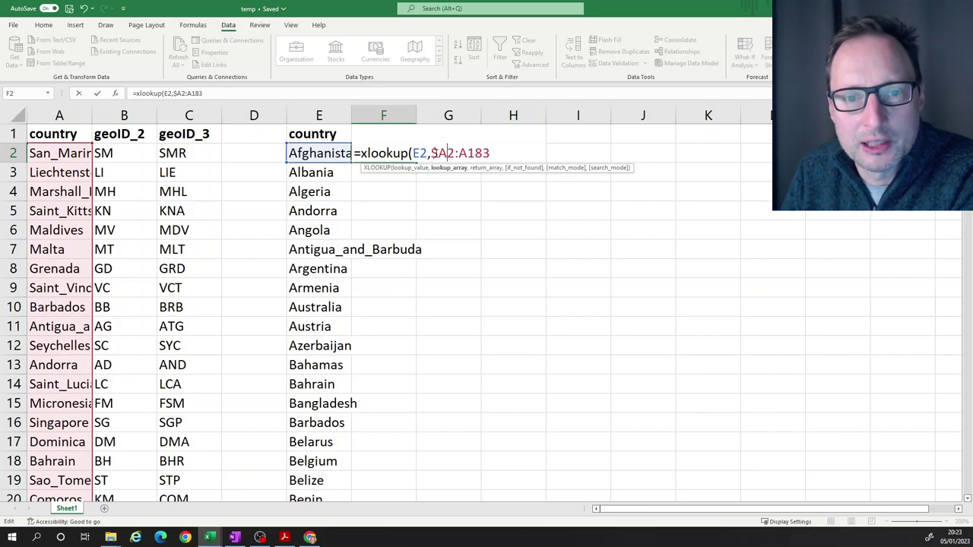
Complete the geoID_2 formula in F2 as =XLOOKUP(E2,A2:A183,B2:B183) with relative ranges
key("BackSpace")
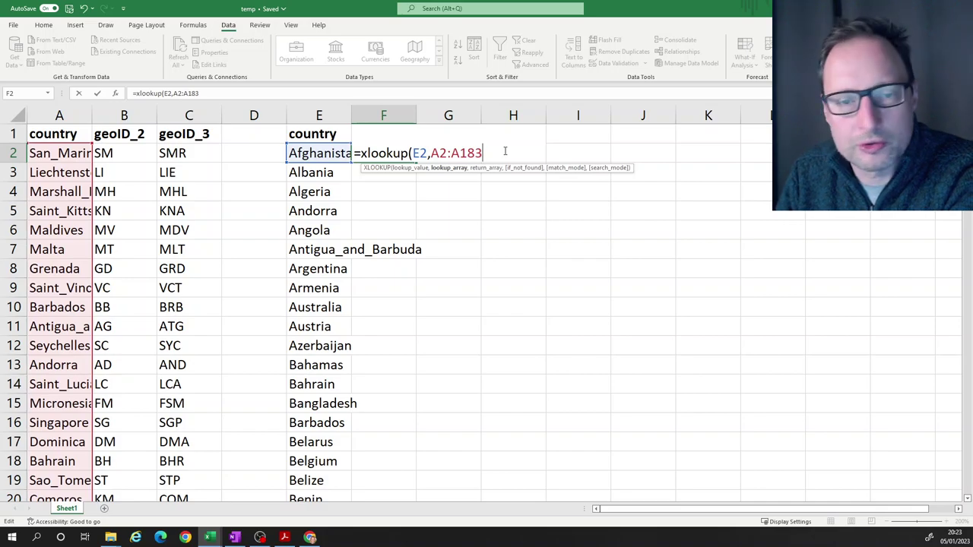
type(",")
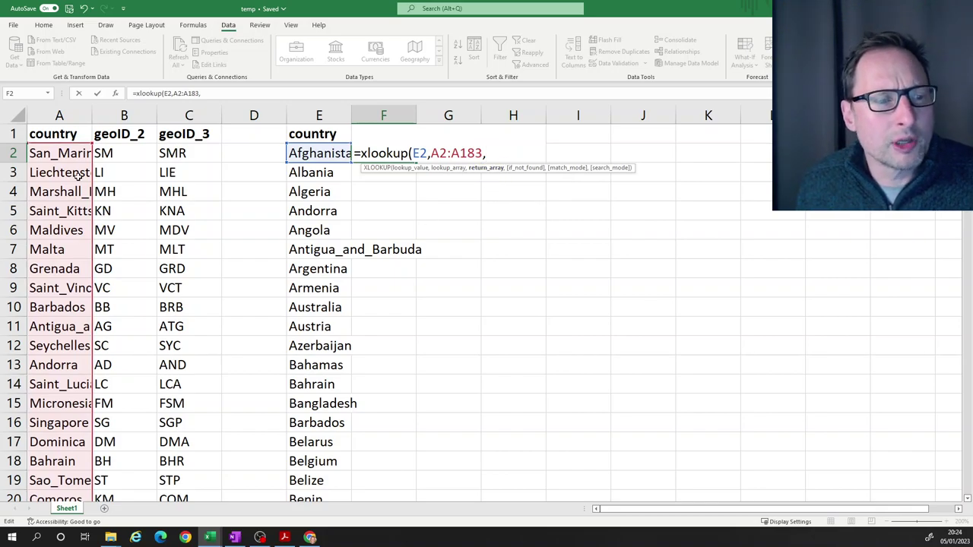
scroll(59, 289, "down", 15)
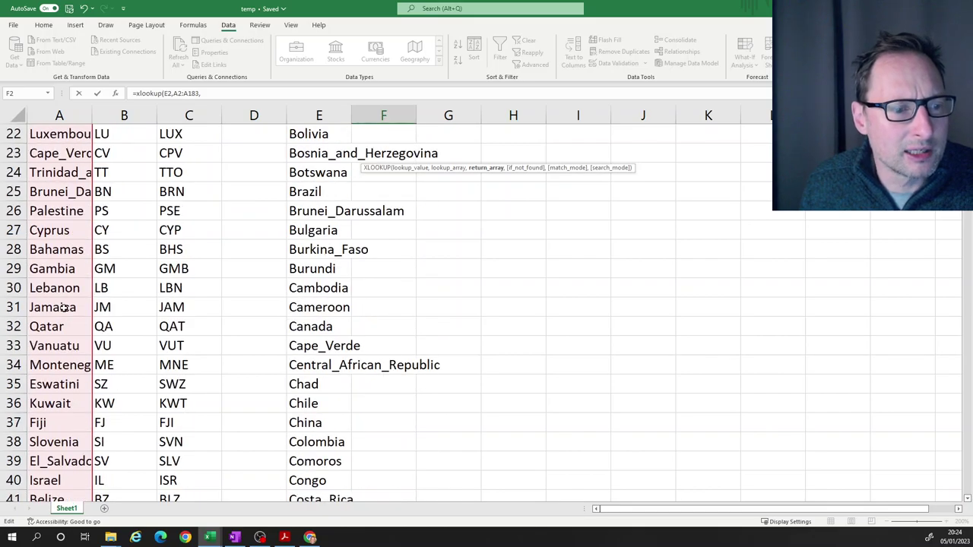
scroll(63, 304, "up", 9)
scroll(64, 304, "up", 6)
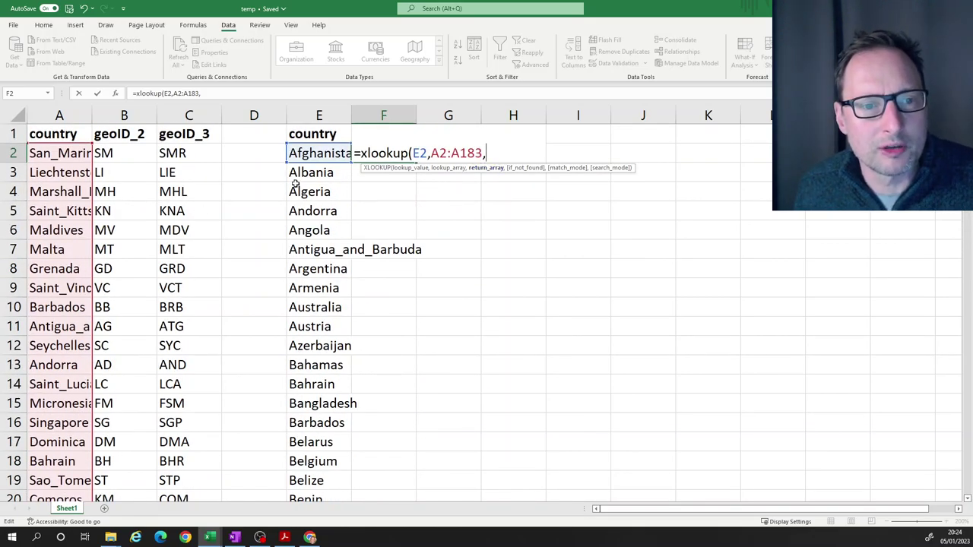
left_click_drag(119, 155, 127, 461)
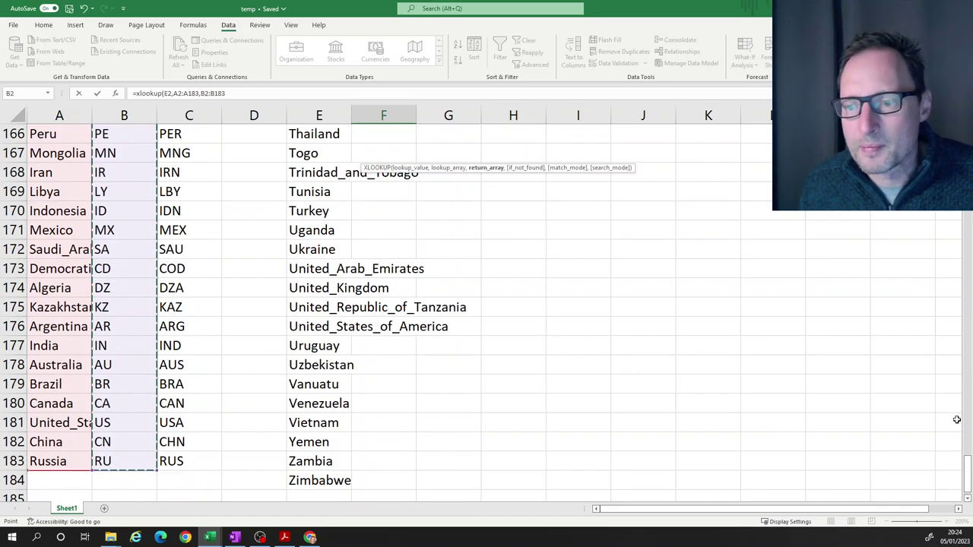
scroll(962, 222, "up", 1)
left_click_drag(966, 465, 966, 125)
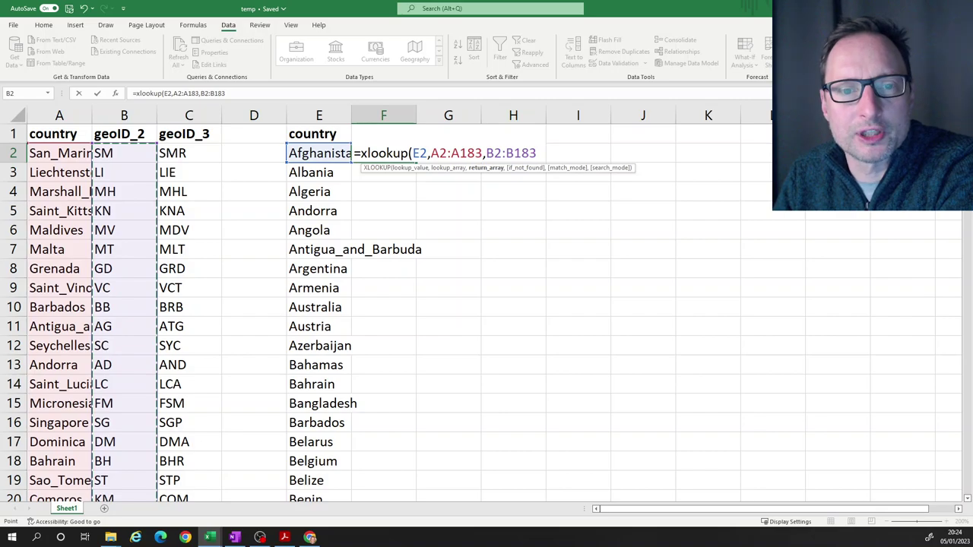
type(")")
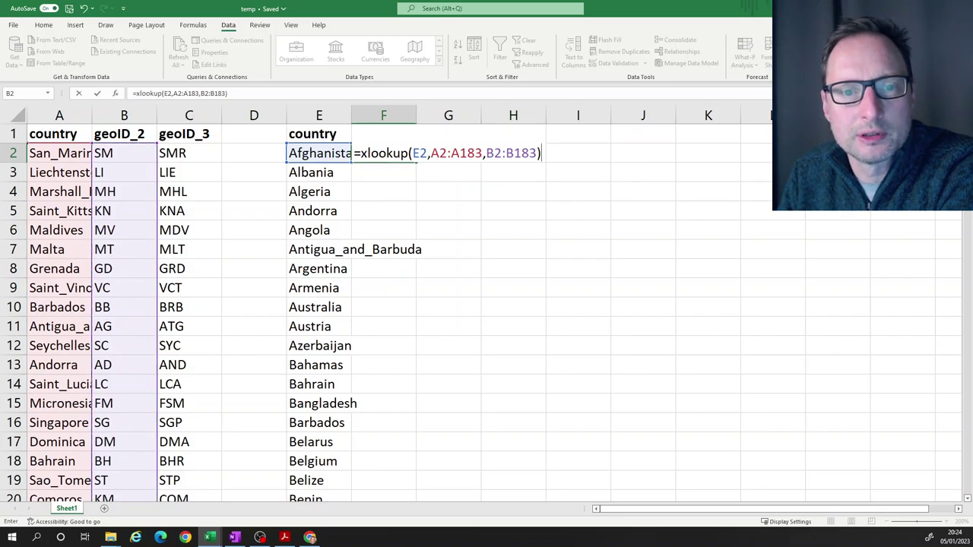
key("Return")
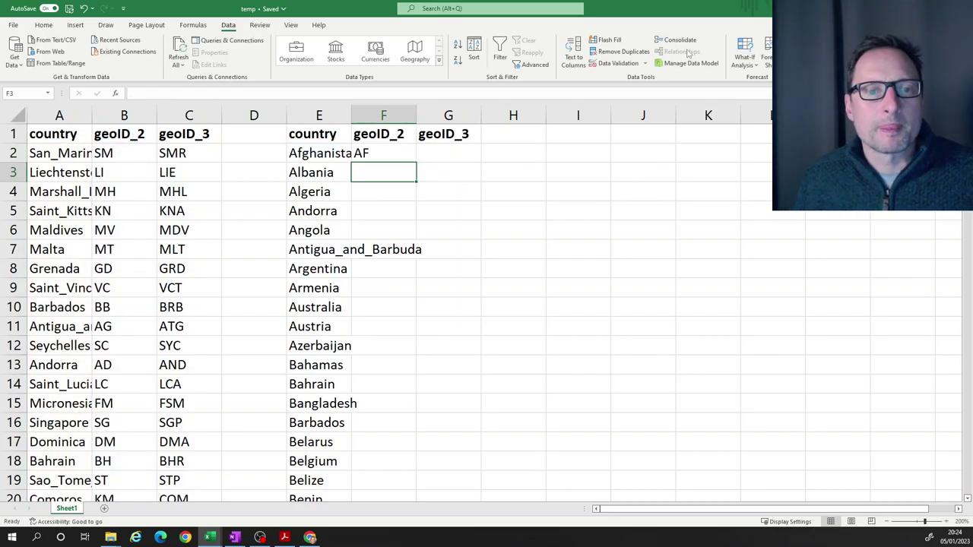
left_click(372, 152)
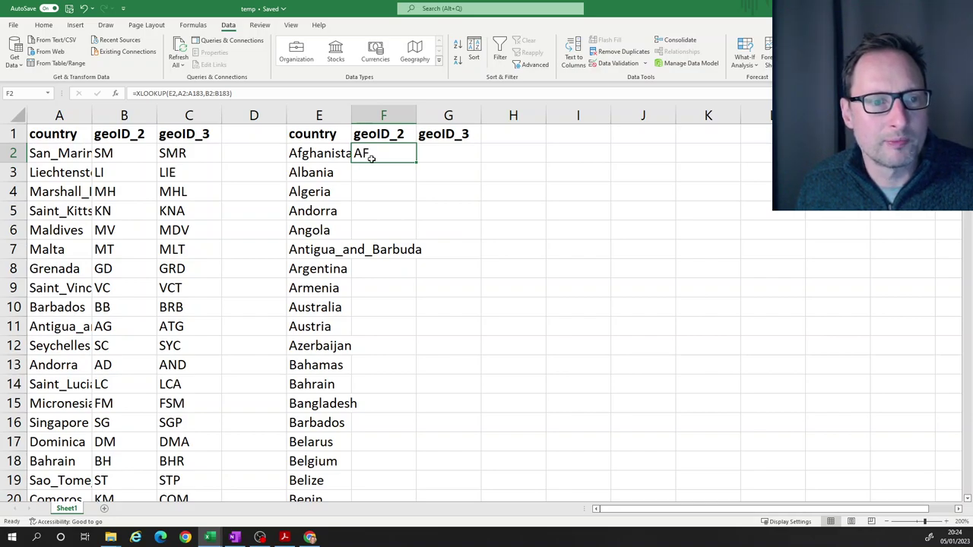
left_click(439, 148)
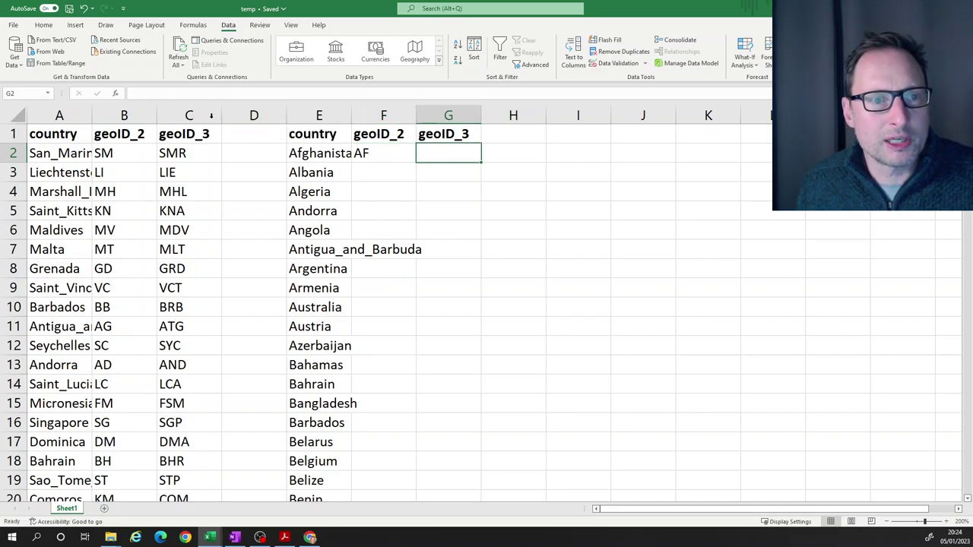
key("Left")
left_click_drag(248, 93, 129, 94)
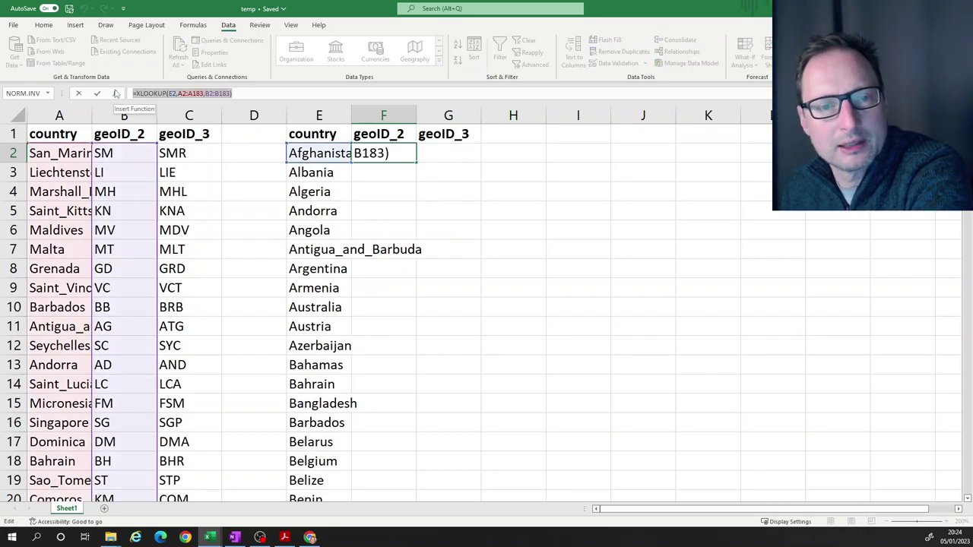
key("Escape")
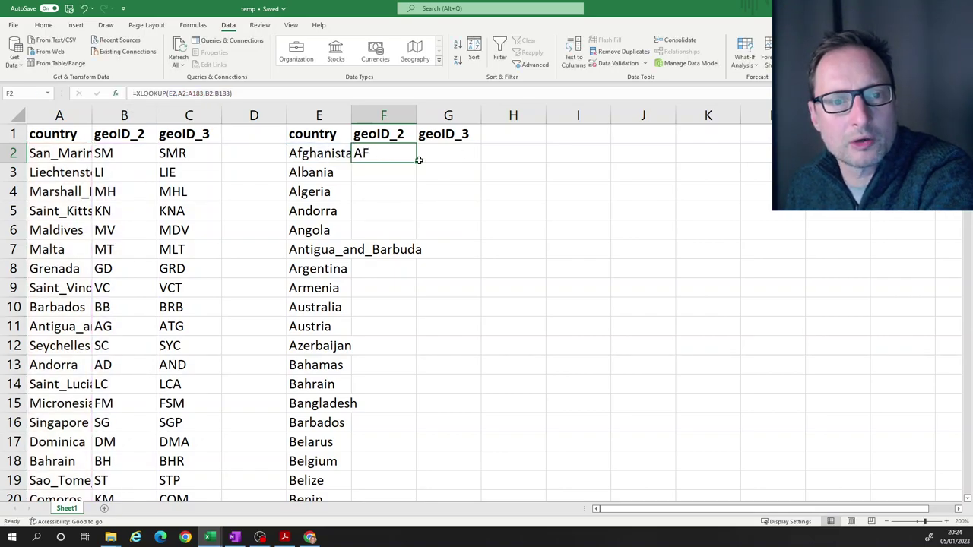
Fill the XLOOKUP formula from F2 across into G2 under geoID_3
left_click(527, 169)
left_click(376, 151)
left_click_drag(415, 162, 471, 162)
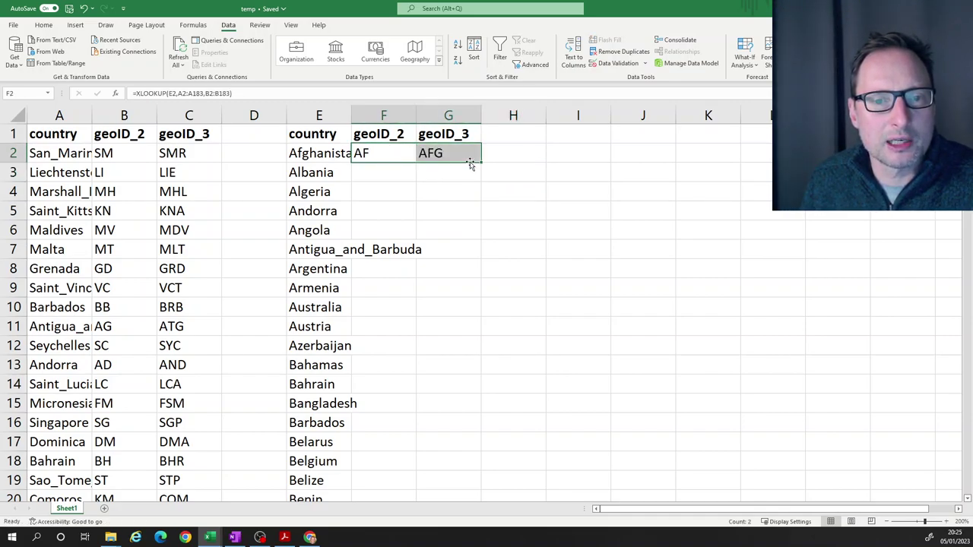
left_click(426, 199)
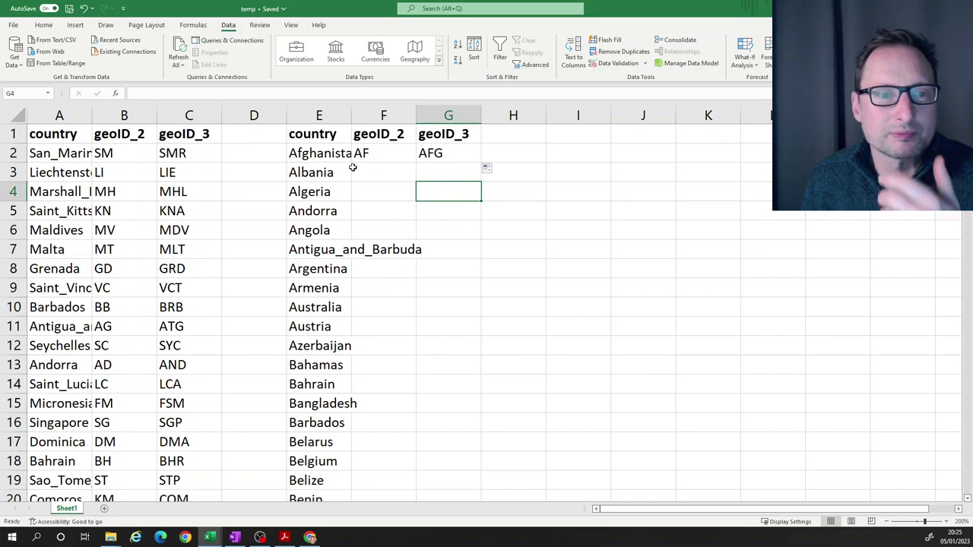
Change the lookup value in the G2 XLOOKUP formula to E2
double_click(448, 153)
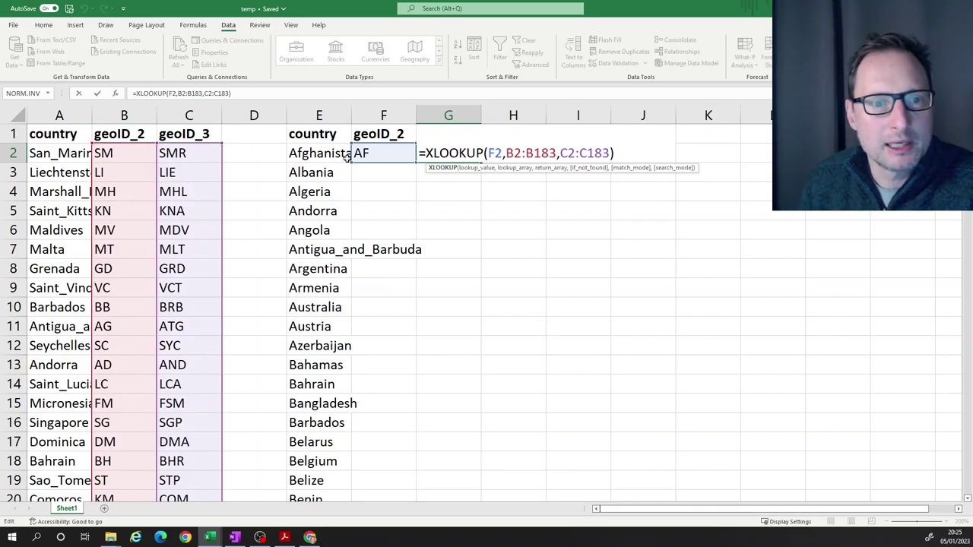
left_click(493, 152)
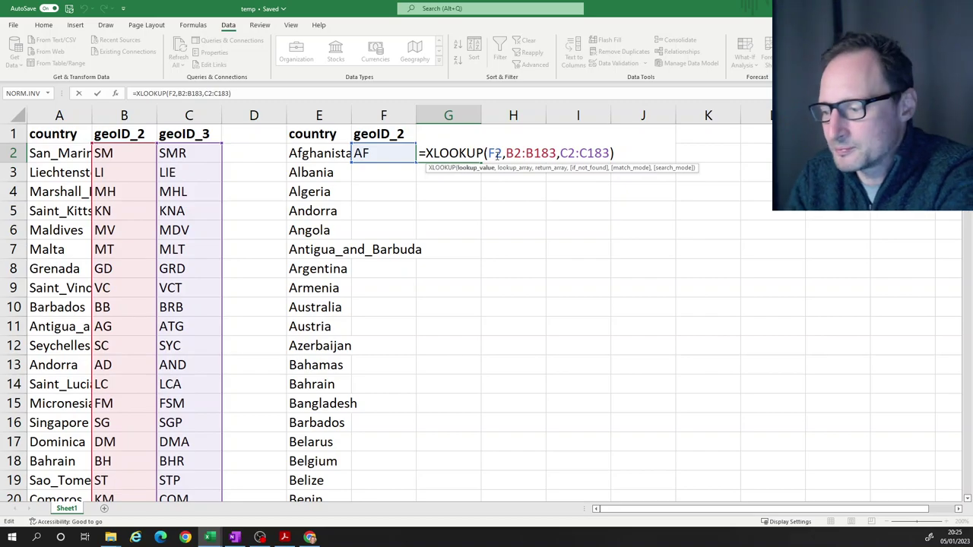
key("BackSpace")
type("E")
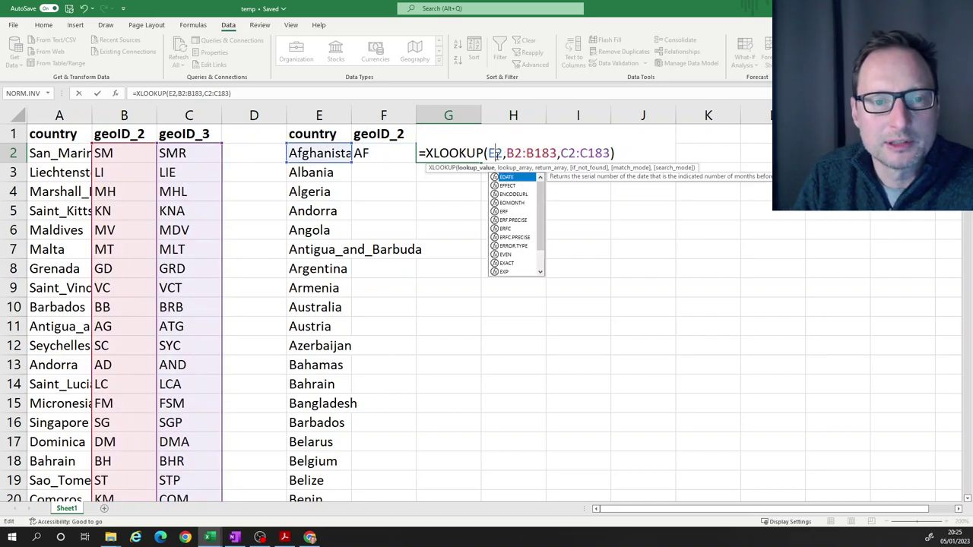
Change the lookup array in the G2 formula to A2:A183, giving =XLOOKUP(E2,A2:A183,C2:C183)
left_click(516, 154)
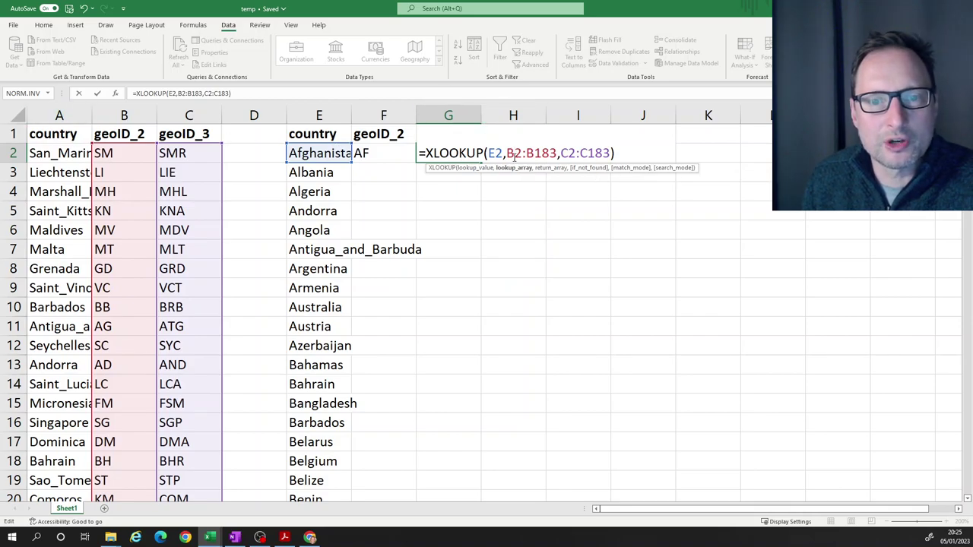
key("Delete")
type("A")
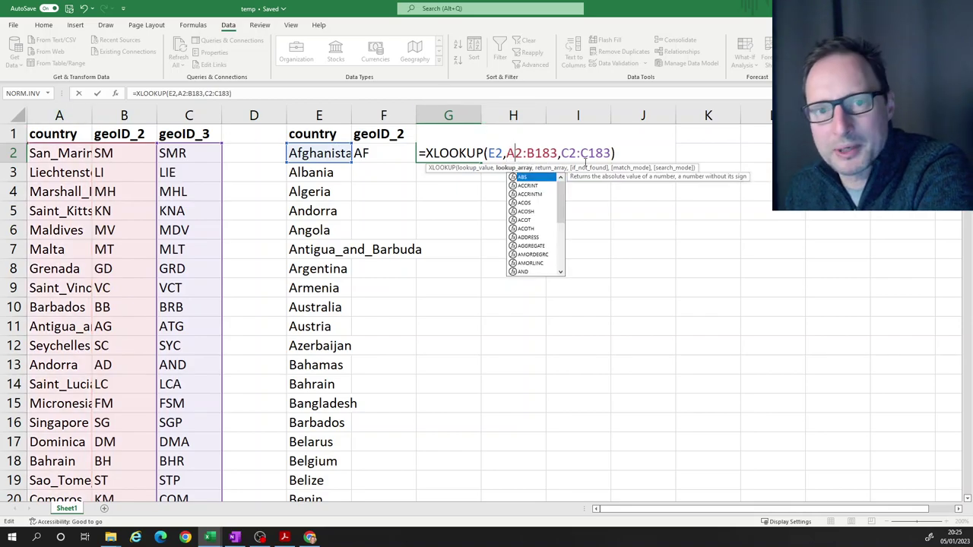
key("Right")
key("Right")
key("Right")
key("BackSpace")
type("A")
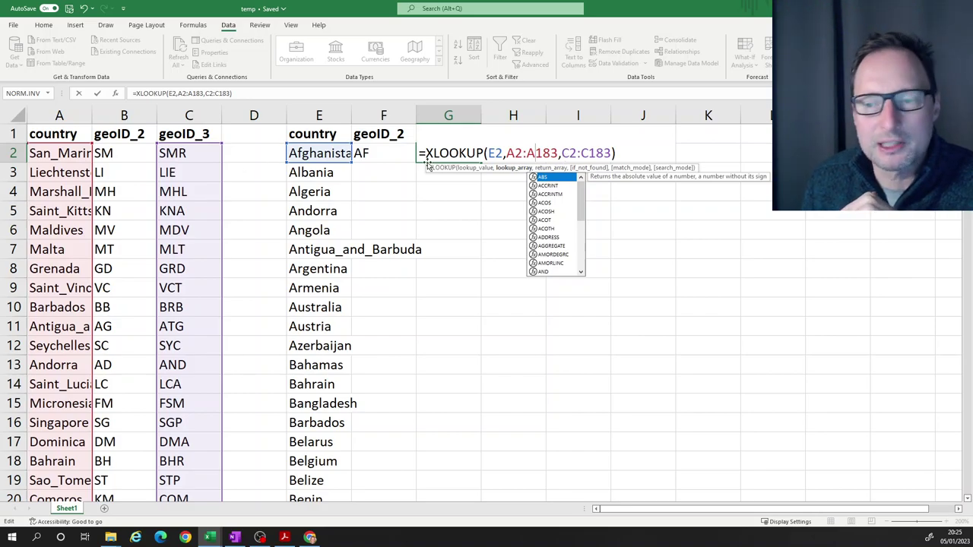
key("Return")
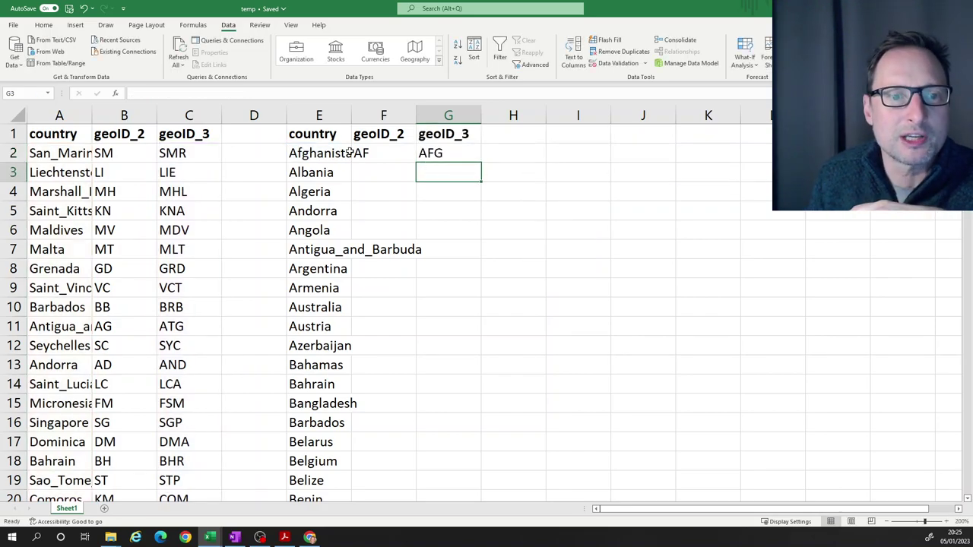
Check the G2 formula's references and fill the F2:G2 formulas down the whole country list
left_click(308, 155)
double_click(431, 153)
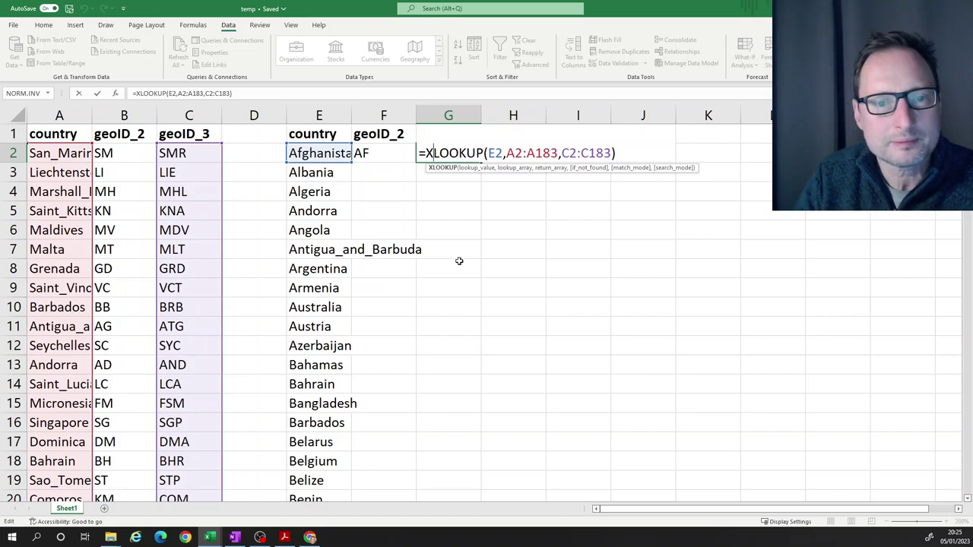
key("Return")
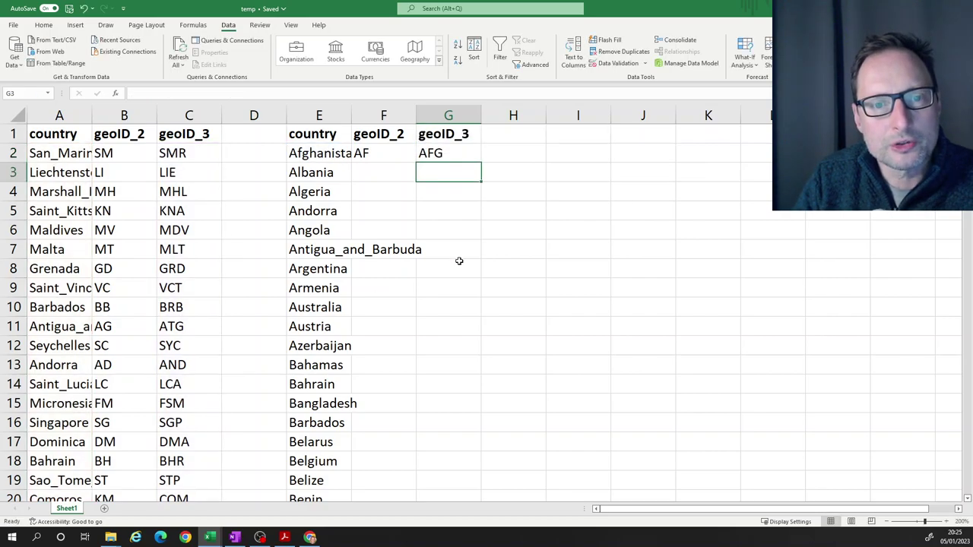
left_click_drag(391, 155, 477, 162)
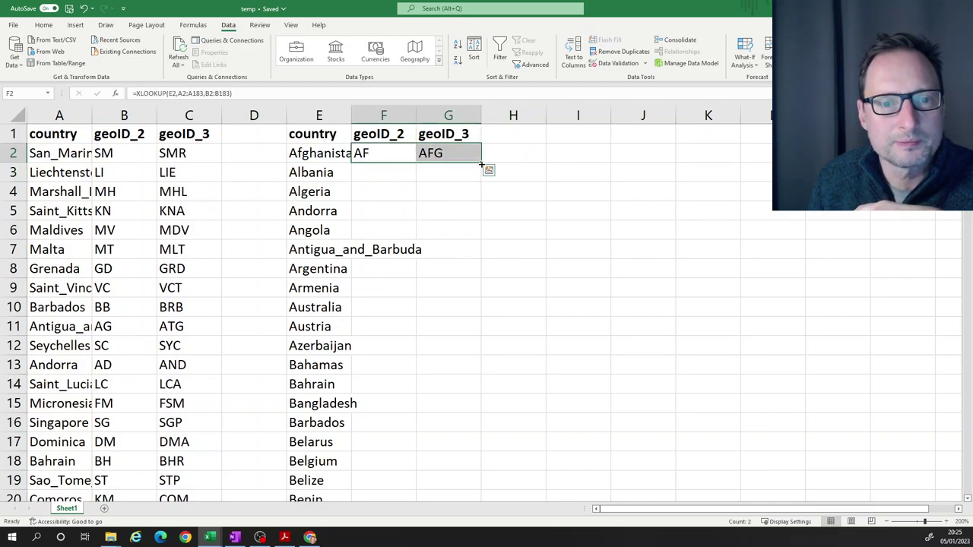
double_click(481, 162)
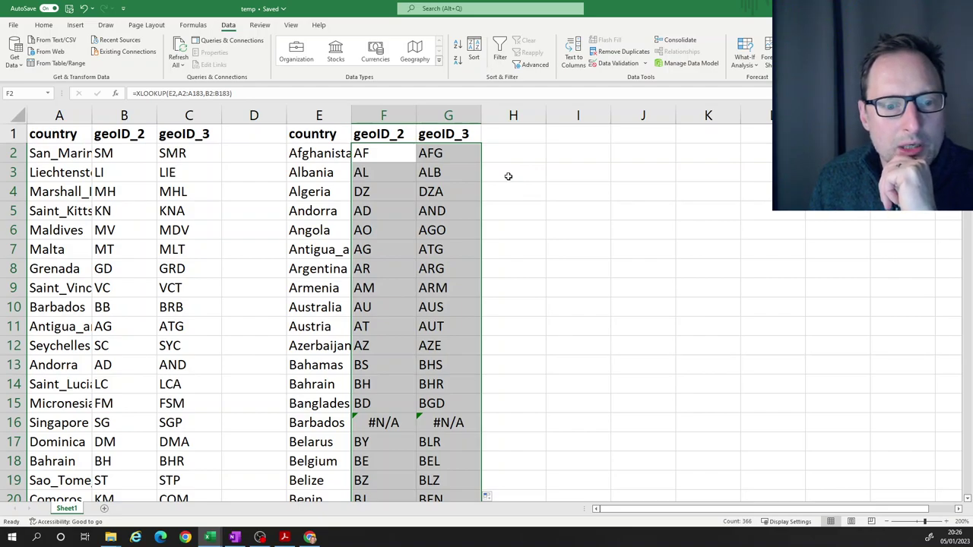
Examine the filled results and compare the Barbados formula in F16 with the Barbados entry in the source table
left_click(584, 241)
scroll(408, 263, "down", 1)
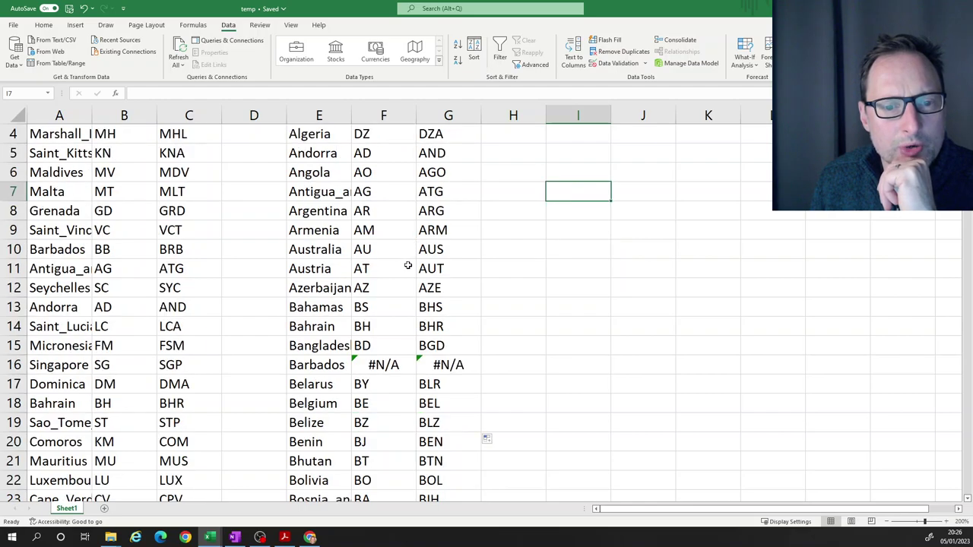
left_click(383, 367)
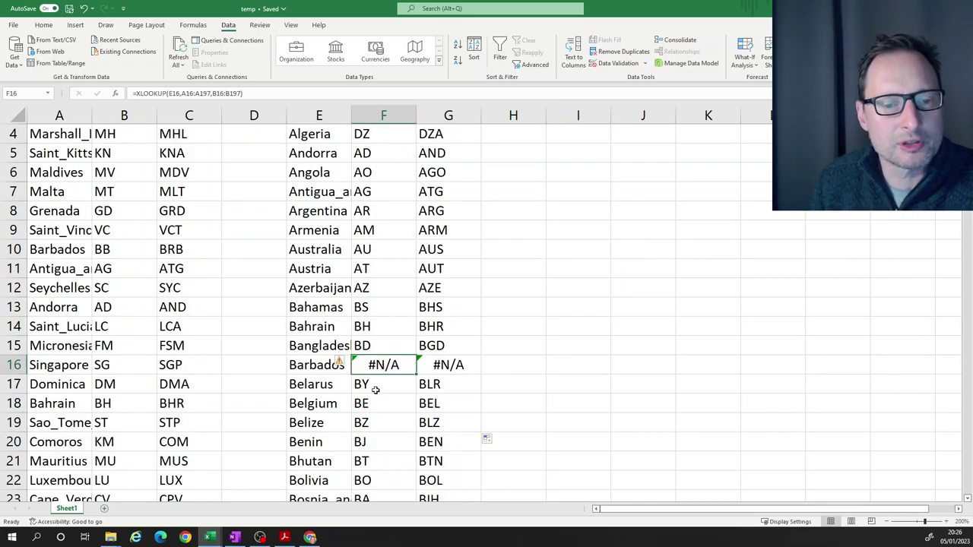
left_click(64, 250)
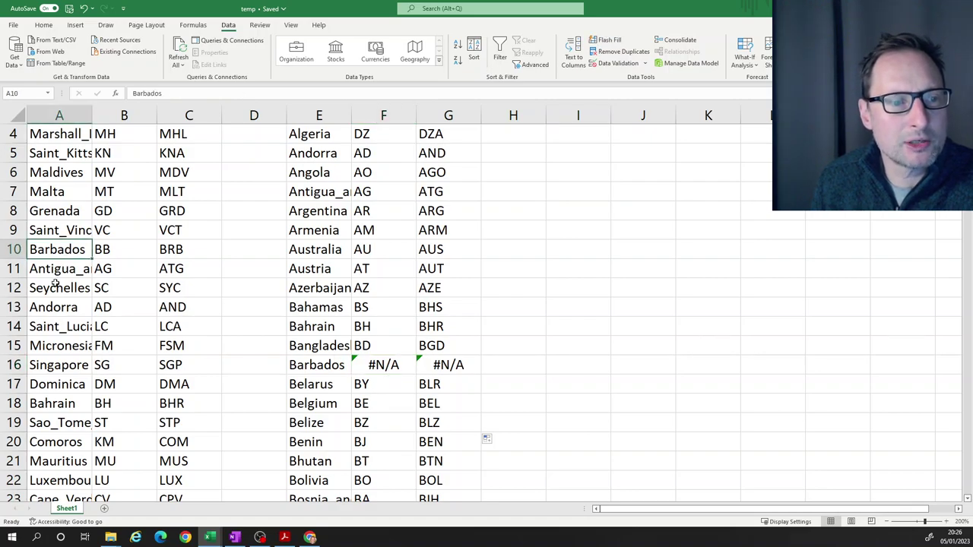
double_click(371, 367)
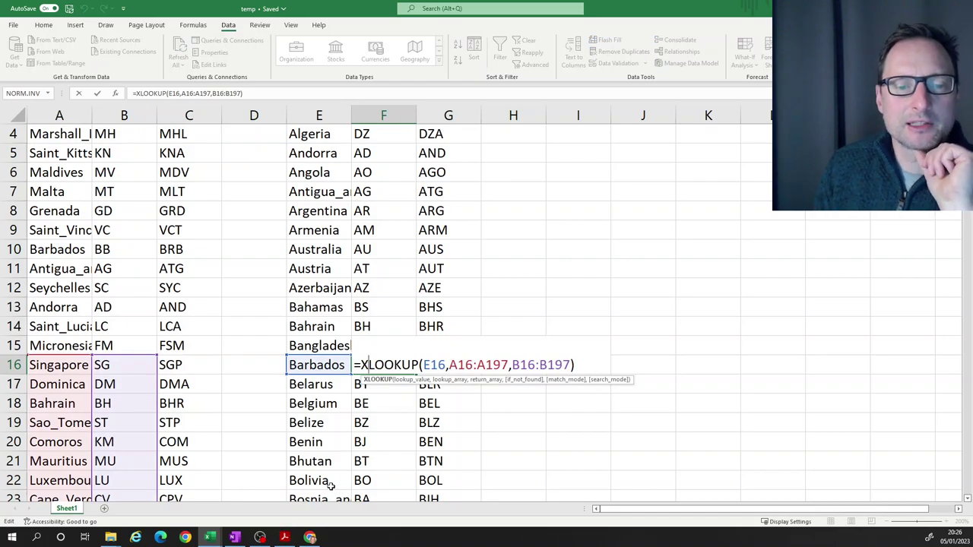
scroll(525, 304, "down", 1)
scroll(523, 310, "up", 2)
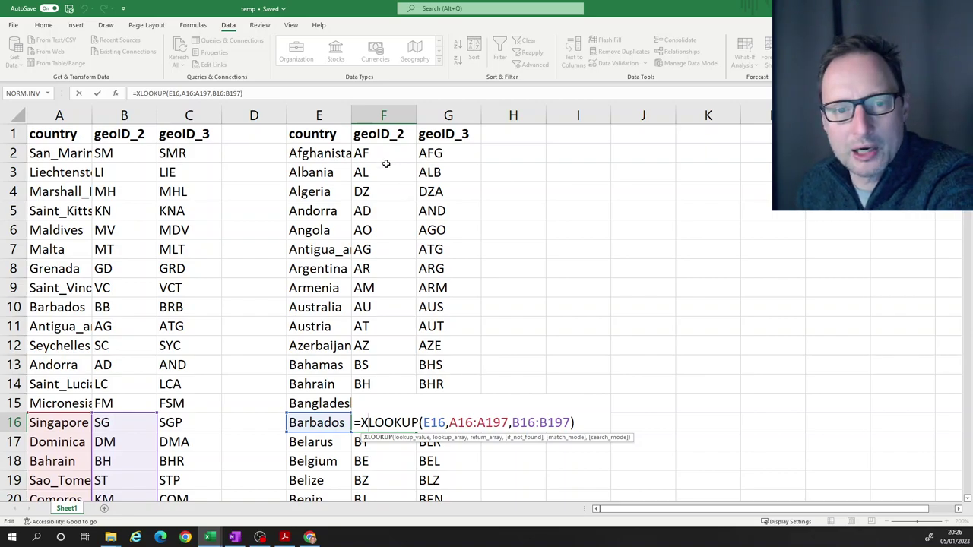
key("Return")
Fill the F2:G2 lookup formulas down the country list again
left_click_drag(386, 156, 466, 153)
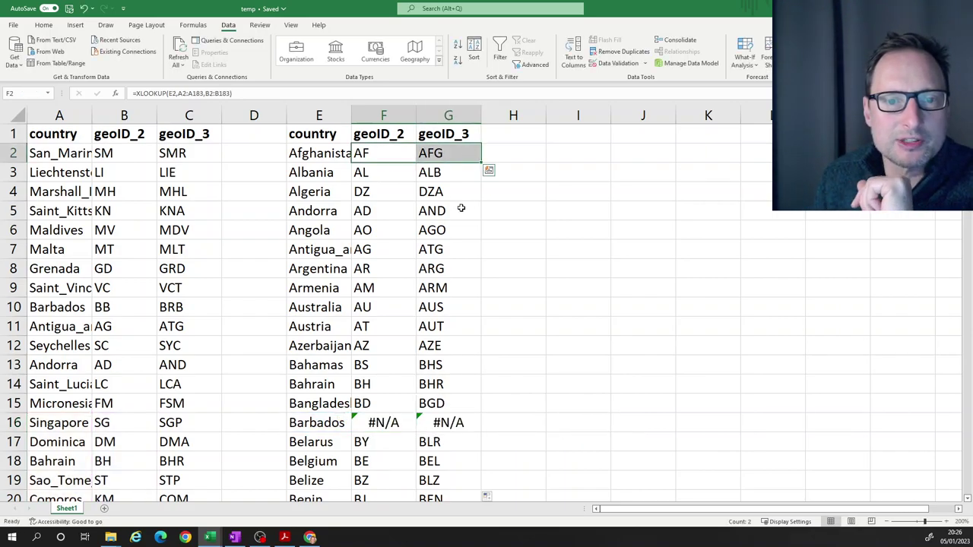
left_click(401, 151)
left_click_drag(396, 156, 450, 155)
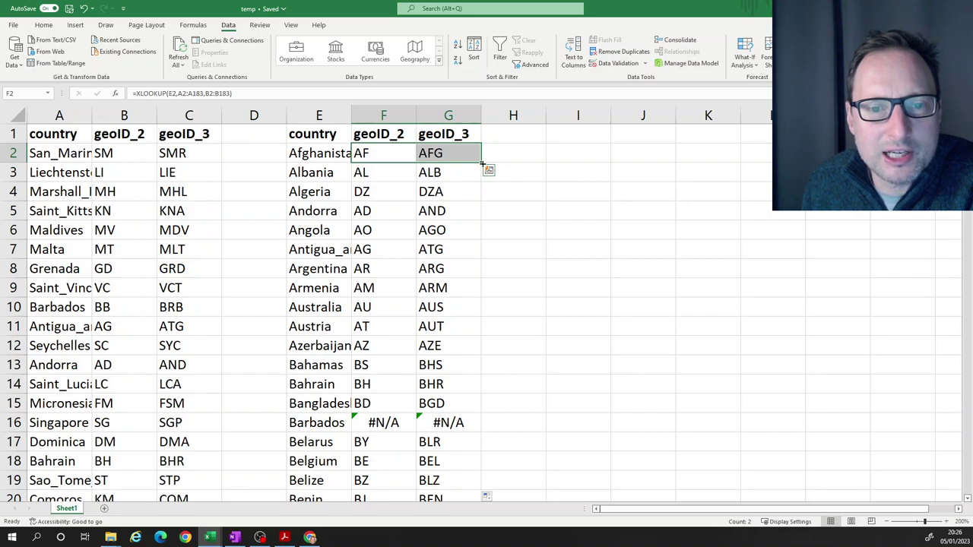
double_click(482, 163)
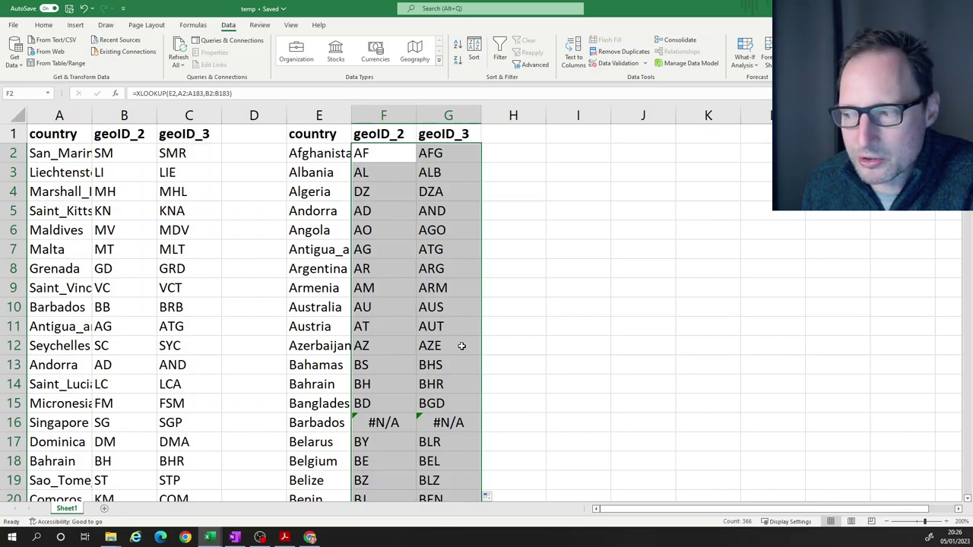
left_click(557, 291)
Clear the filled-down geoID_2 and geoID_3 formulas from row 3 downward, keeping those in F2:G2
left_click_drag(392, 178, 473, 539)
key("ctrl+z")
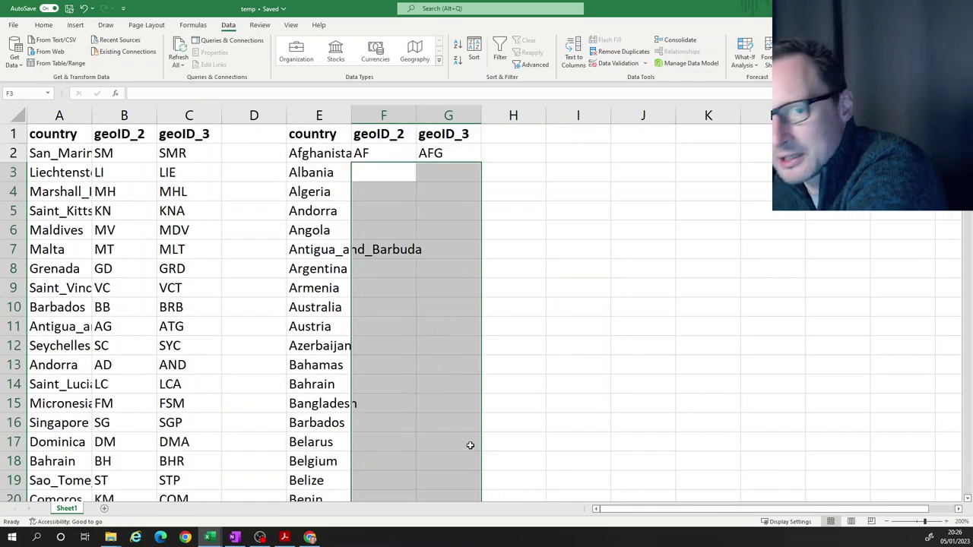
left_click(502, 266)
left_click(481, 220)
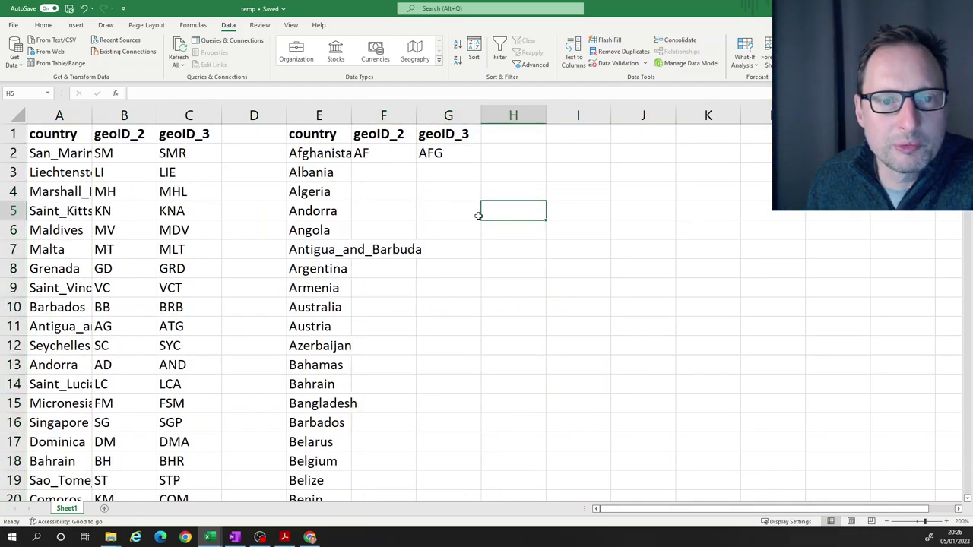
Fill the F2 lookup formula down the geoID_2 column for the whole country list
left_click(384, 157)
left_click_drag(416, 162, 418, 257)
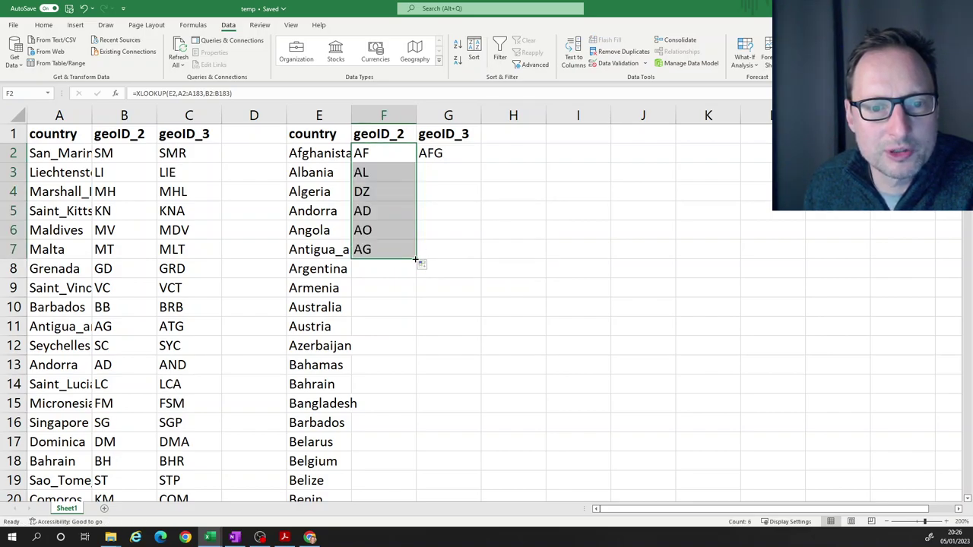
double_click(416, 259)
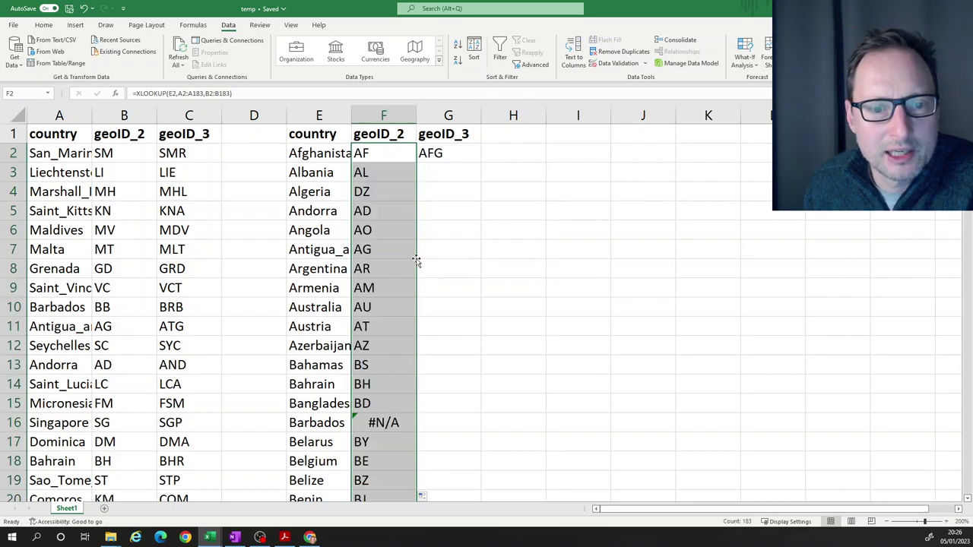
Fill the G2 lookup formula down the geoID_3 column for the whole country list
left_click(449, 152)
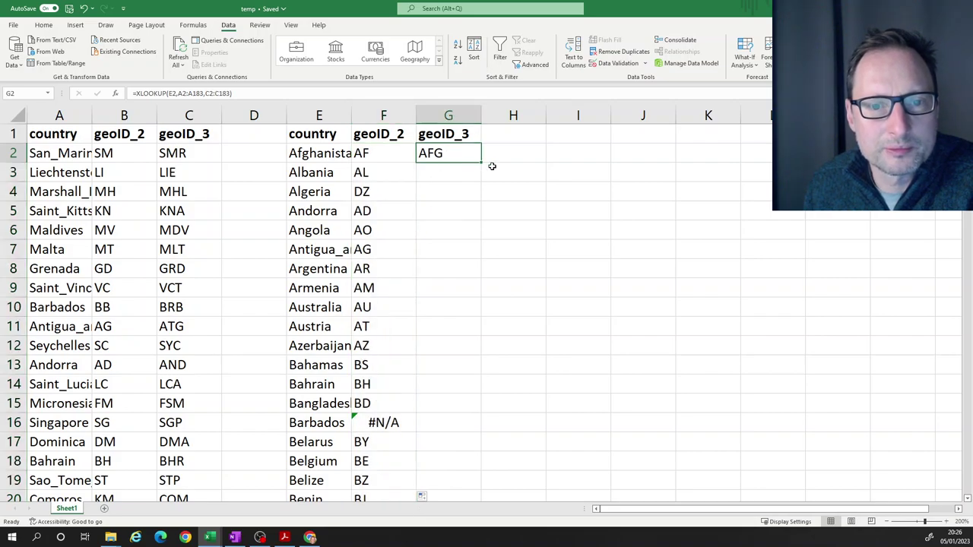
left_click_drag(383, 153, 473, 152)
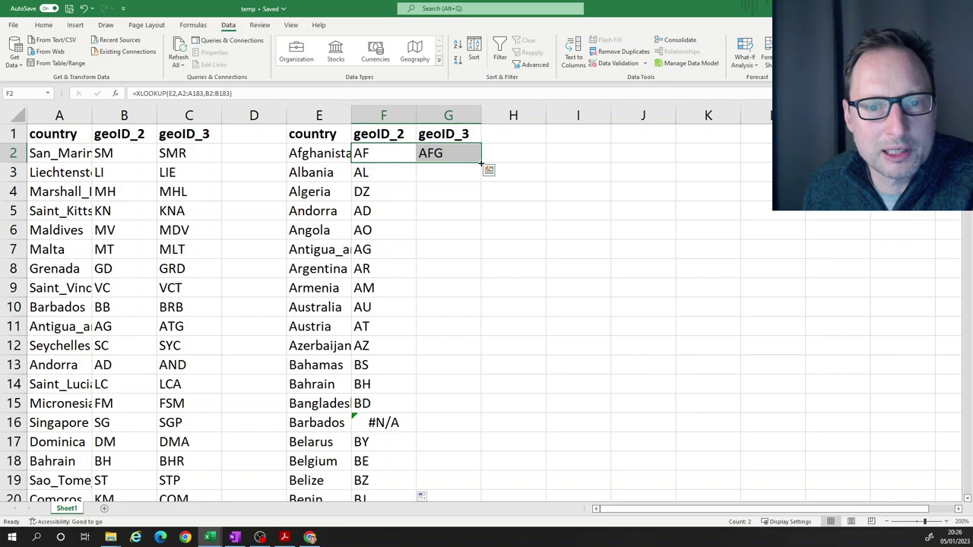
left_click_drag(481, 162, 481, 199)
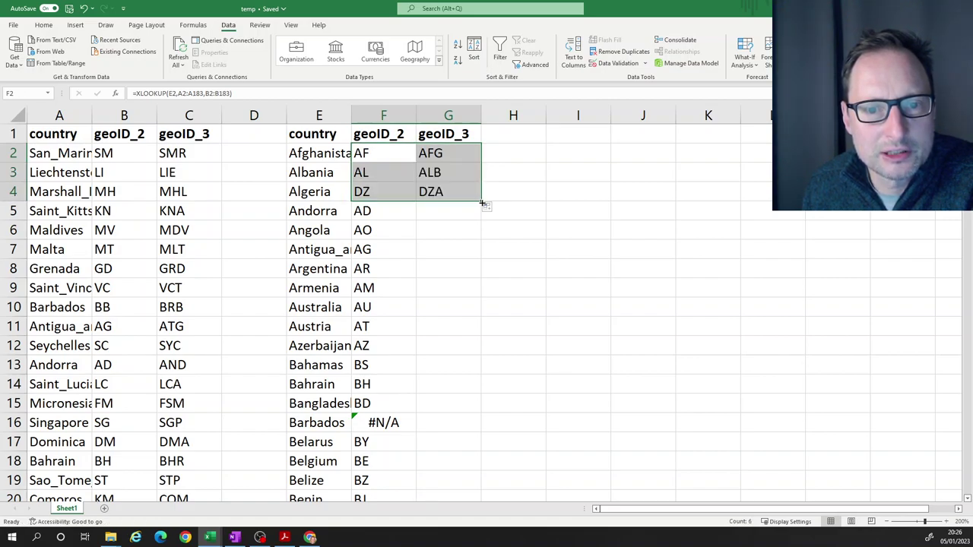
left_click(448, 236)
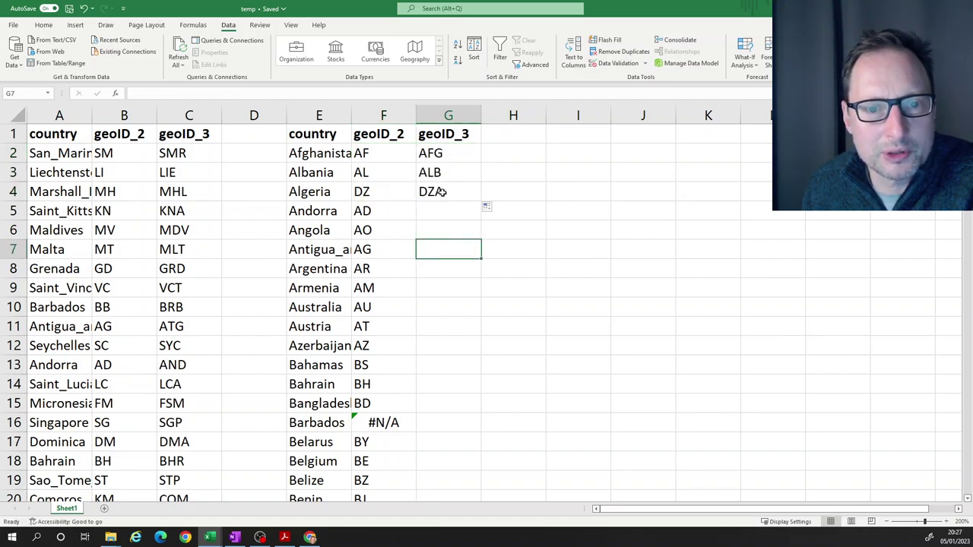
left_click_drag(439, 193, 448, 152)
double_click(482, 201)
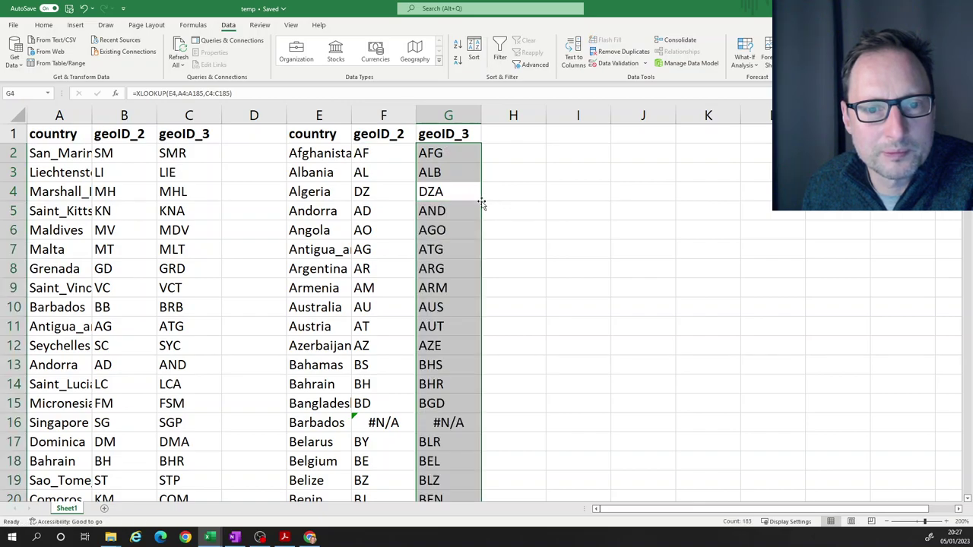
left_click(552, 253)
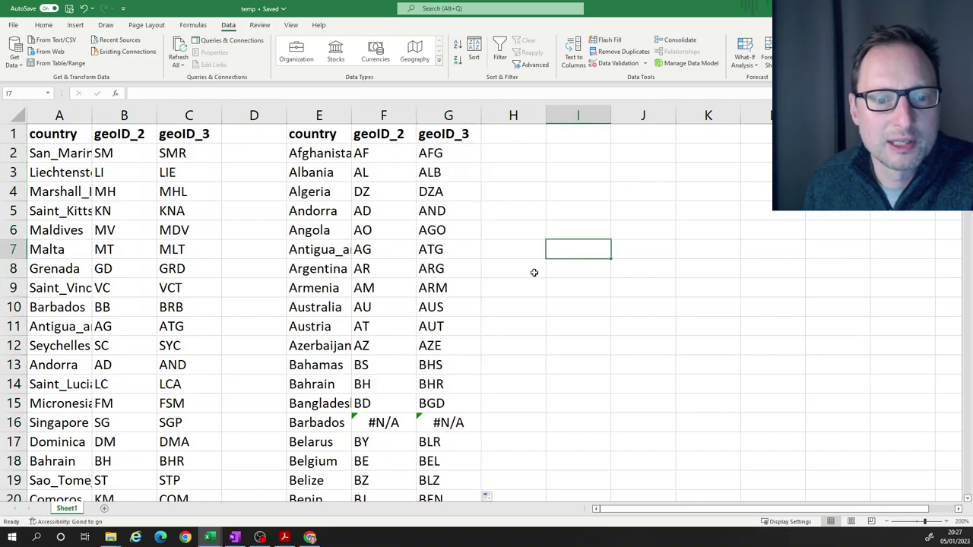
Inspect the ranges referenced by the Barbados geoID_2 formula in F16, leaving the formula as it is
double_click(377, 423)
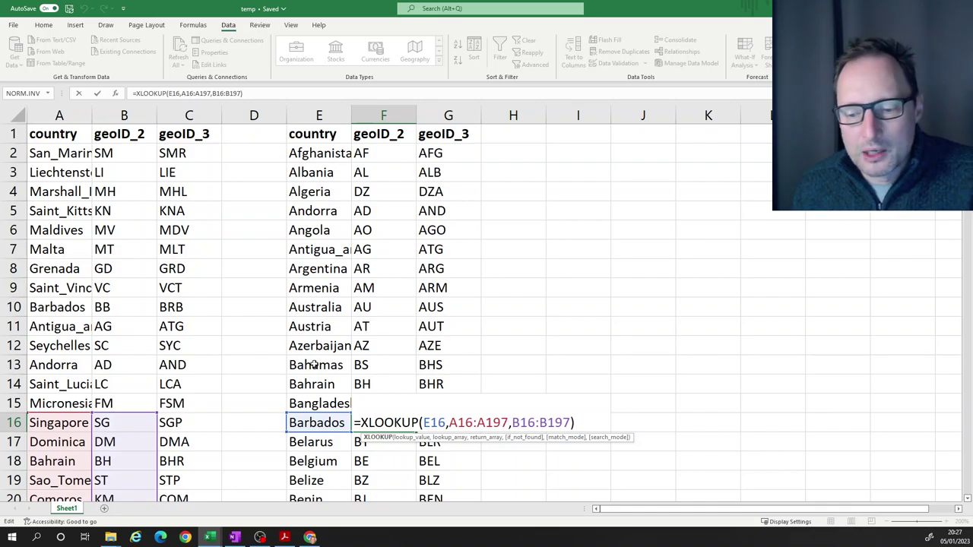
key("ctrl+Return")
left_click(486, 267)
Make the lookup array in F2's XLOOKUP formula absolute as $A$2:$A$183
left_click_drag(376, 152, 456, 156)
double_click(374, 157)
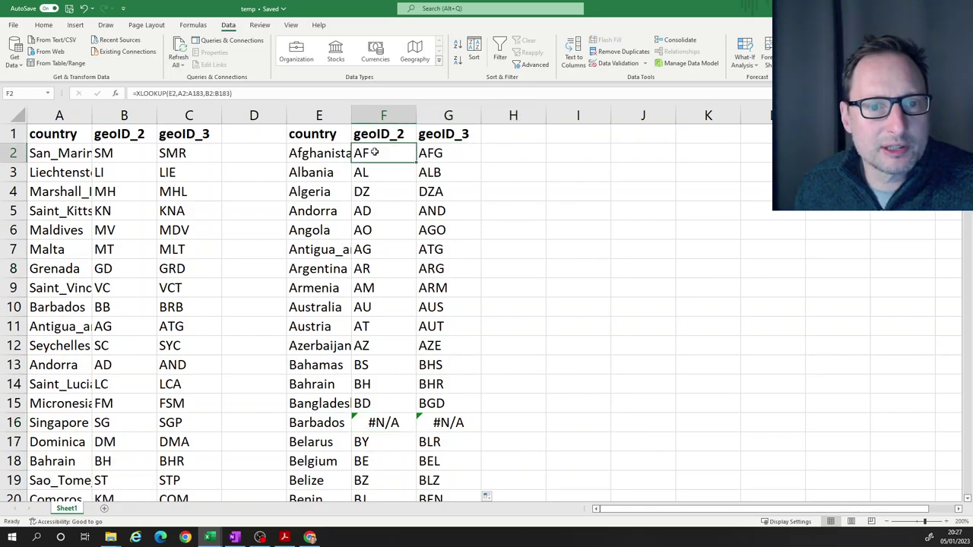
left_click_drag(449, 153, 547, 153)
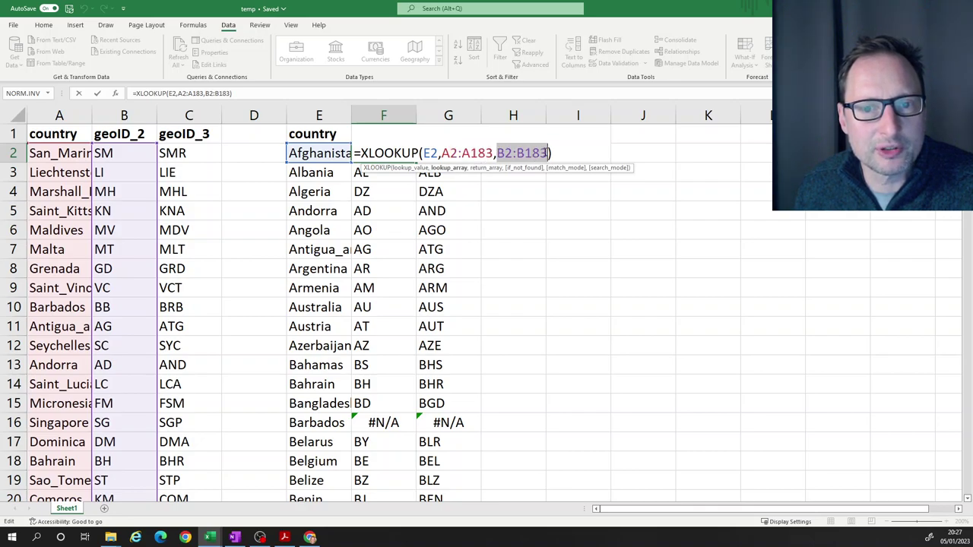
left_click(449, 153)
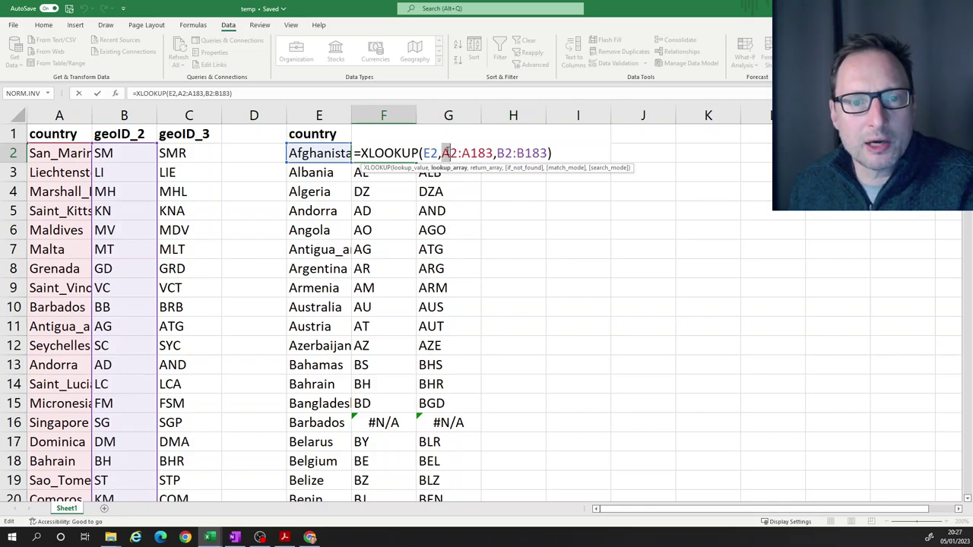
left_click(443, 152)
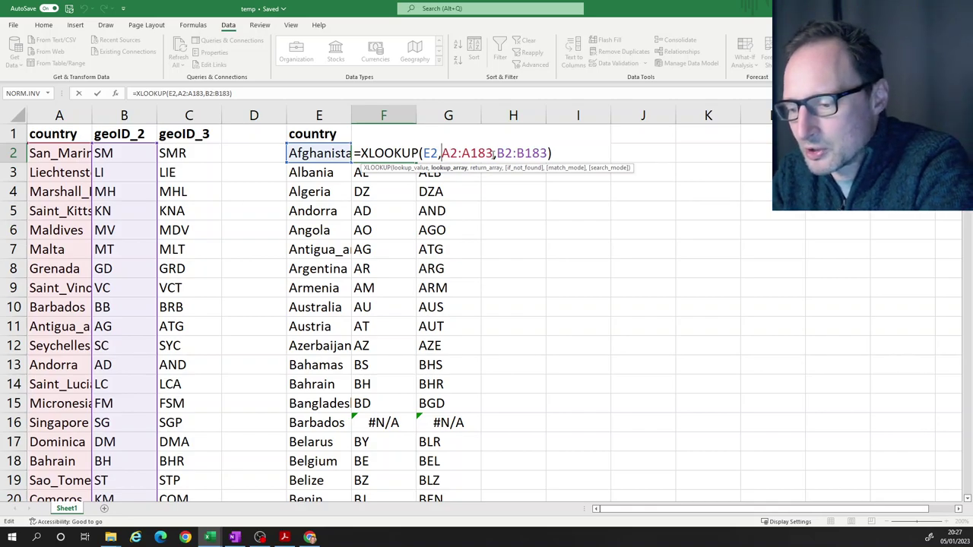
type("$A")
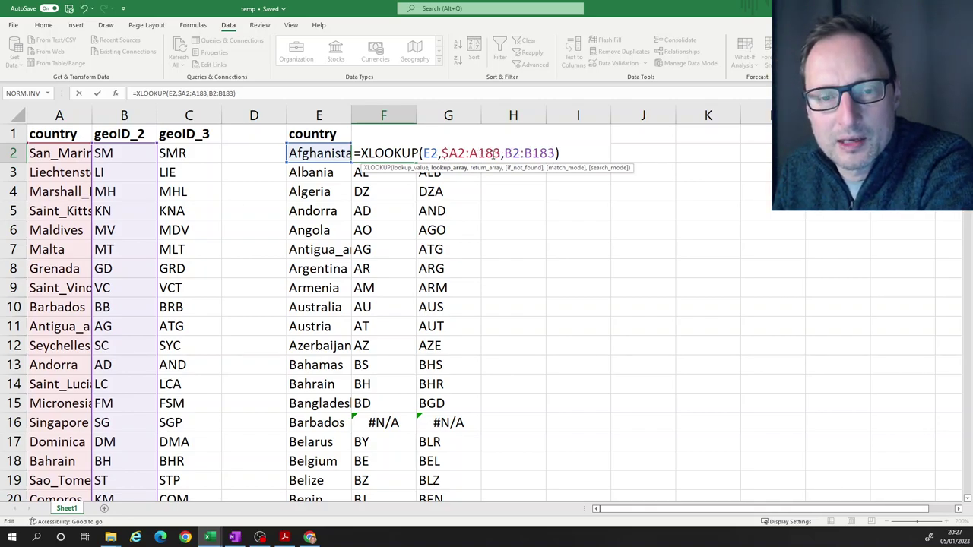
type("$")
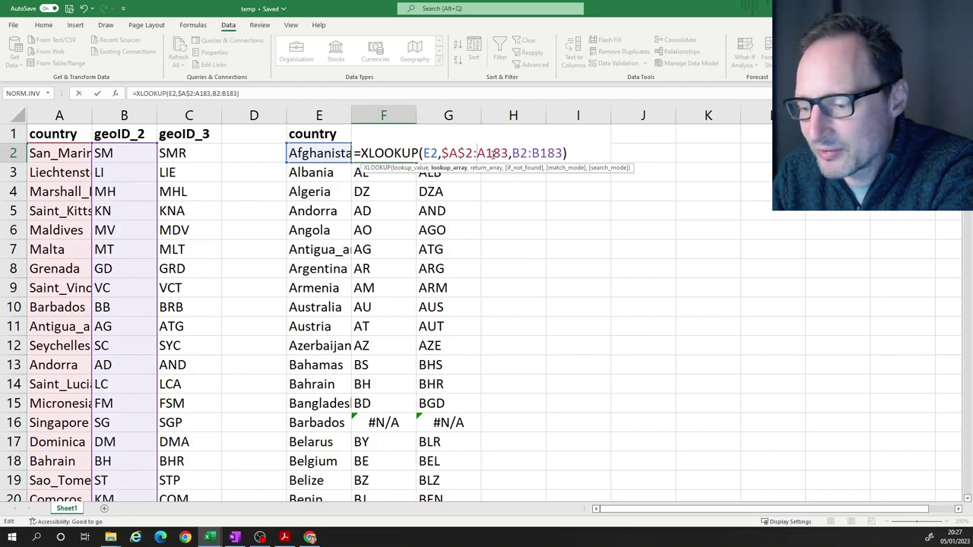
key("Right")
key("Right")
type("$A")
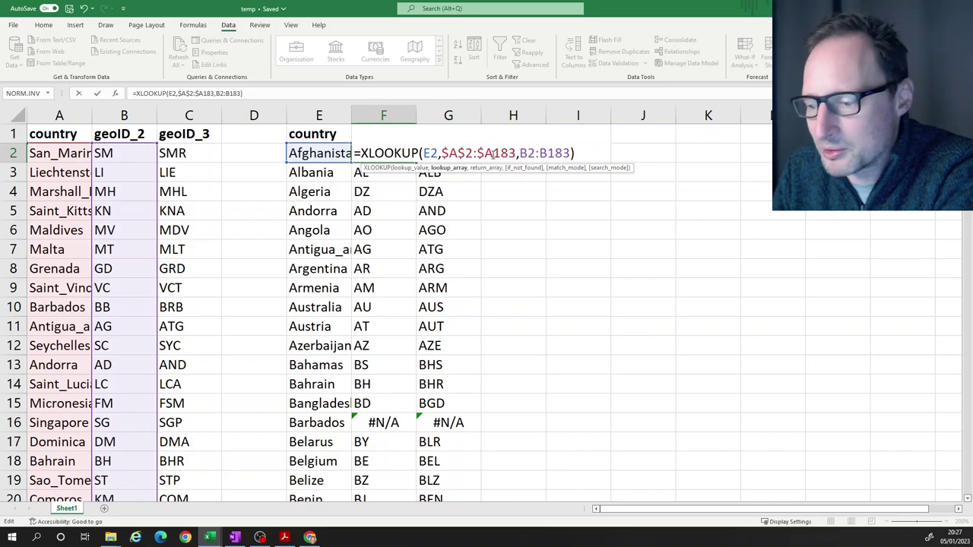
type("$")
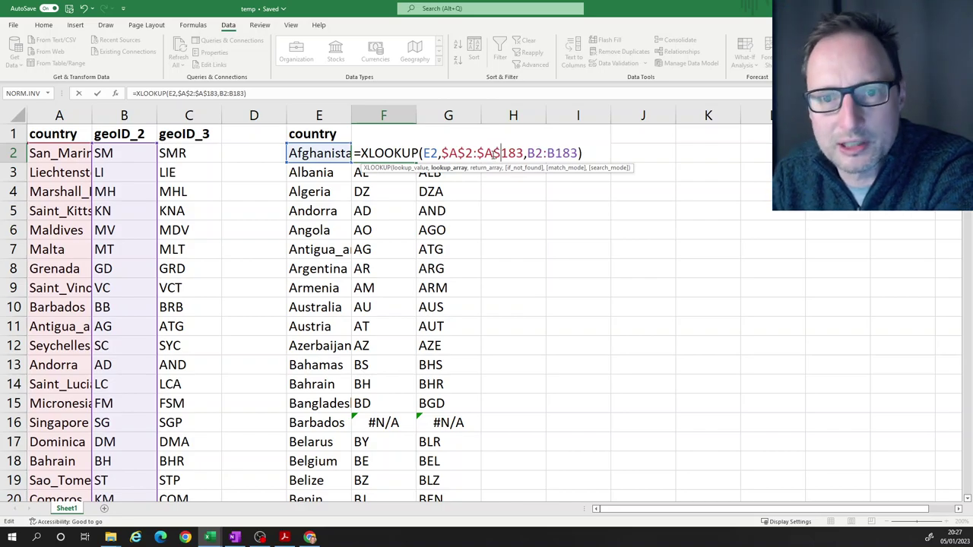
Make the return array in F2's XLOOKUP formula absolute as $B$2:$B$183 and commit the formula
left_click(528, 153)
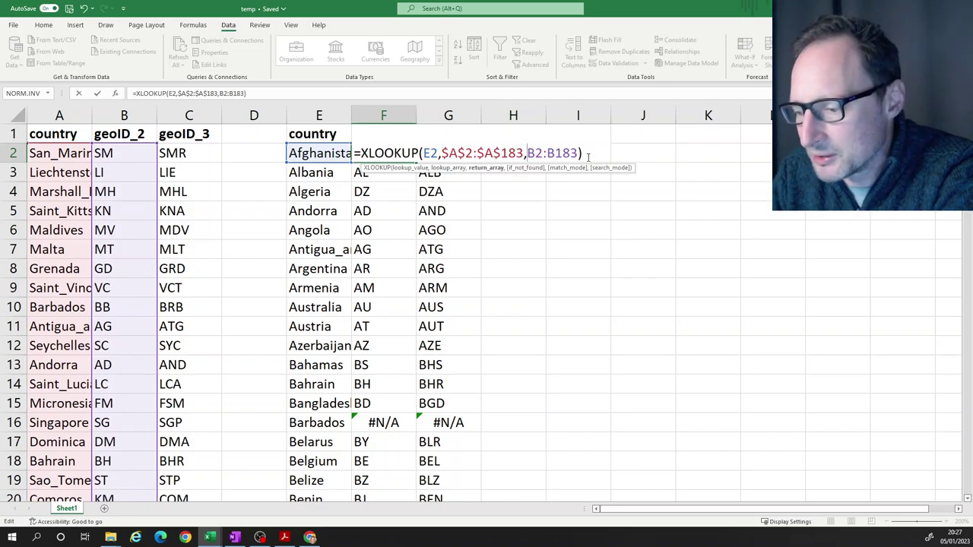
type("$")
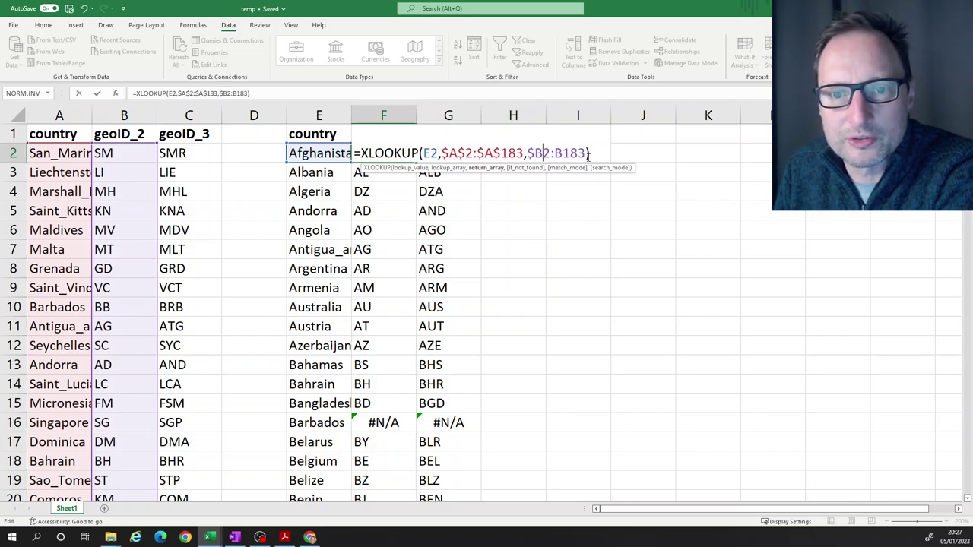
key("Right")
type("$")
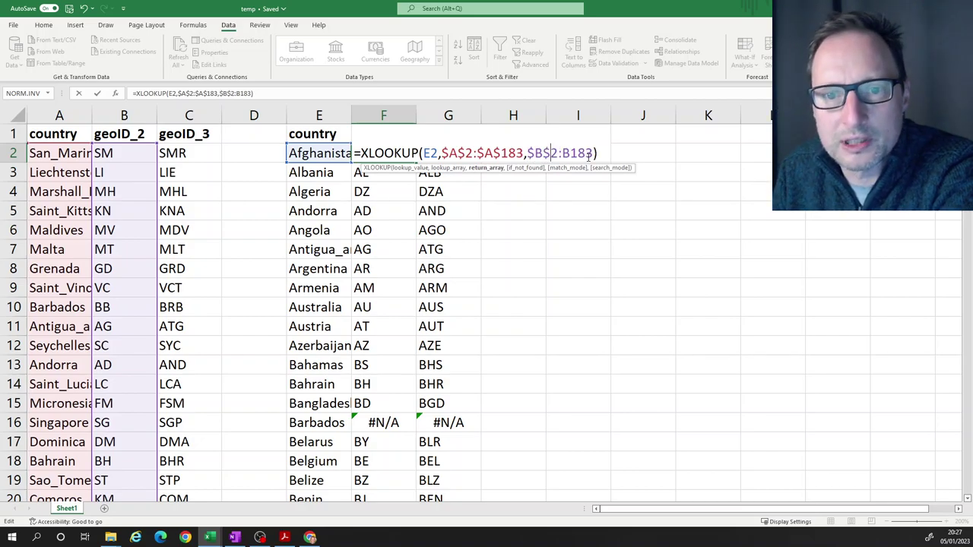
type("$")
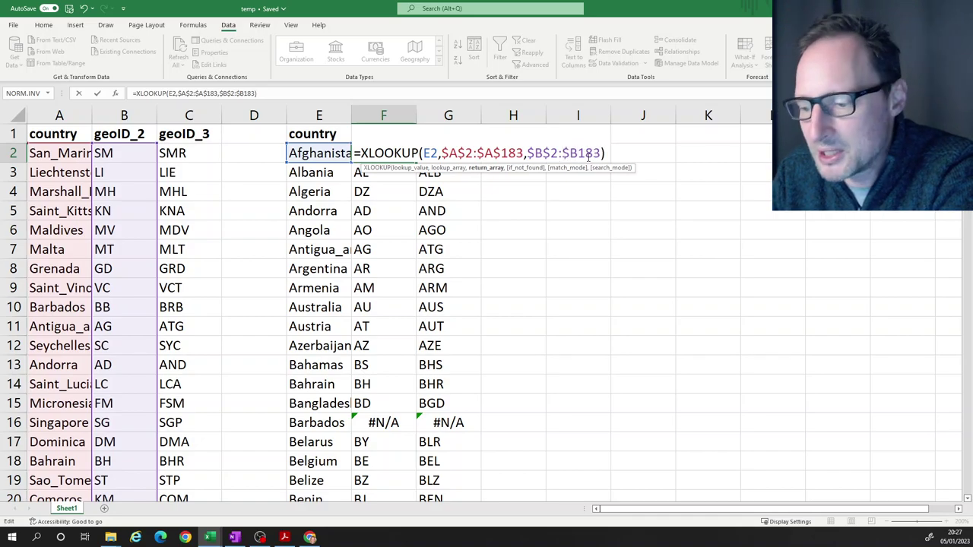
type("$")
key("Return")
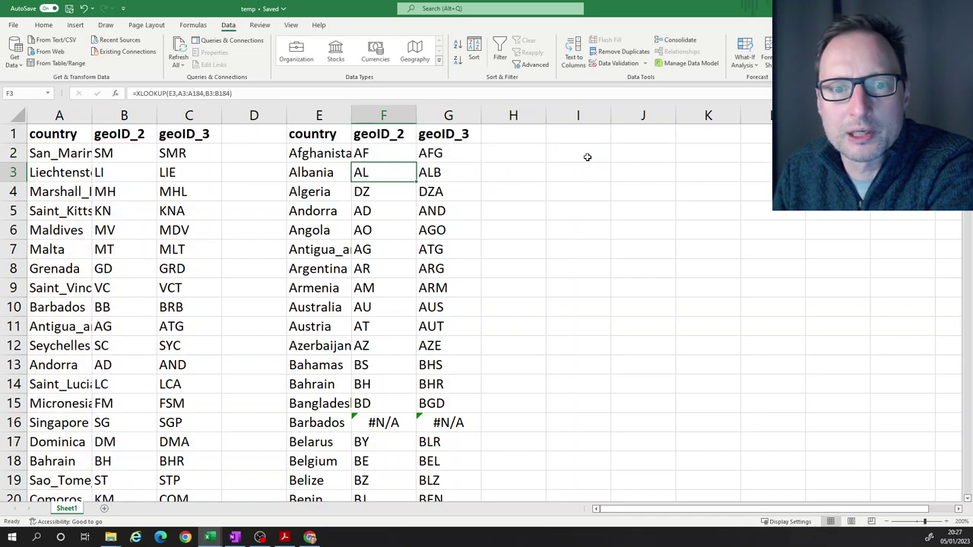
Clear the old geoID_2 and geoID_3 formulas in F3:G184, keeping those in row 2
left_click_drag(382, 165, 446, 546)
left_click_drag(445, 455, 441, 450)
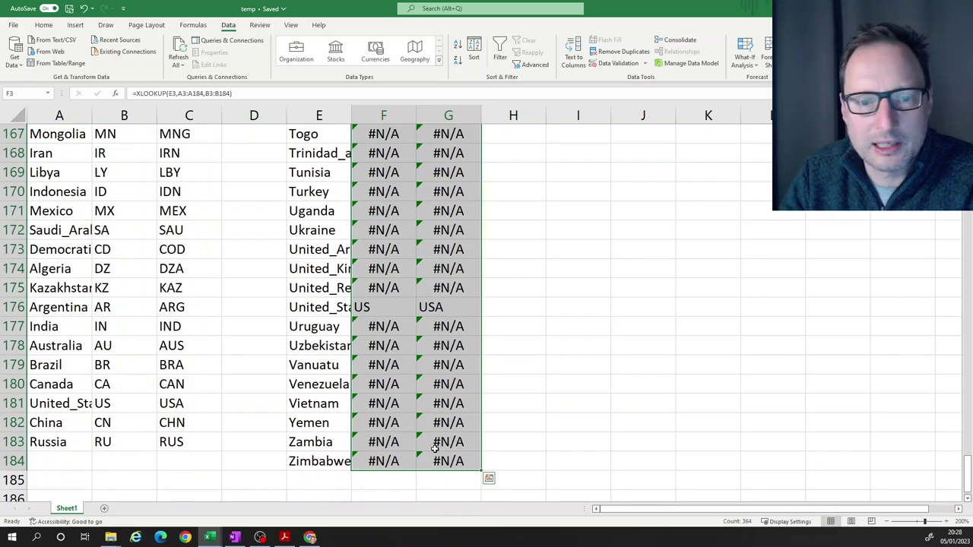
key("Delete")
Fill the F2:G2 lookup formulas down the whole country list
left_click(557, 205)
left_click_drag(390, 160, 459, 157)
double_click(481, 163)
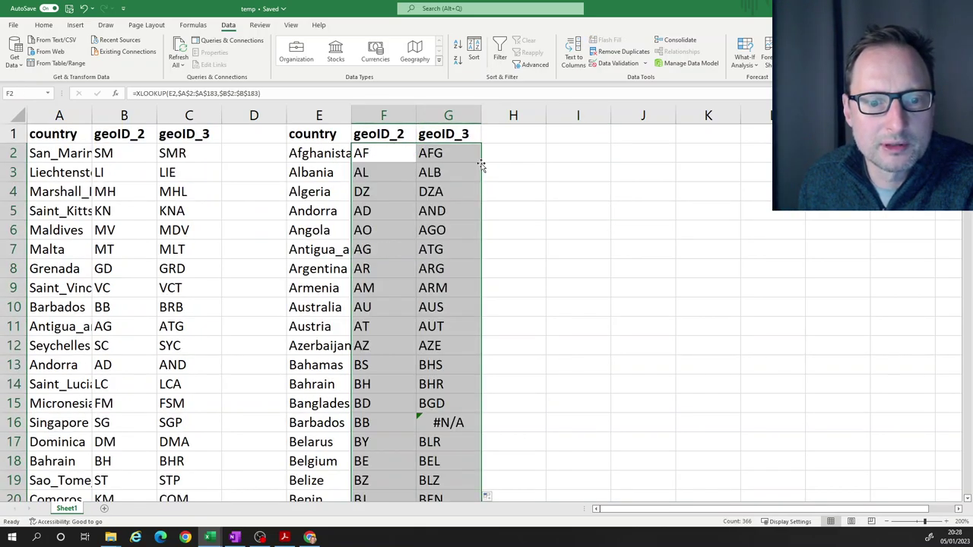
Compare the Barbados formulas in F16 and G16, and check the absolute references in F2
left_click(333, 423)
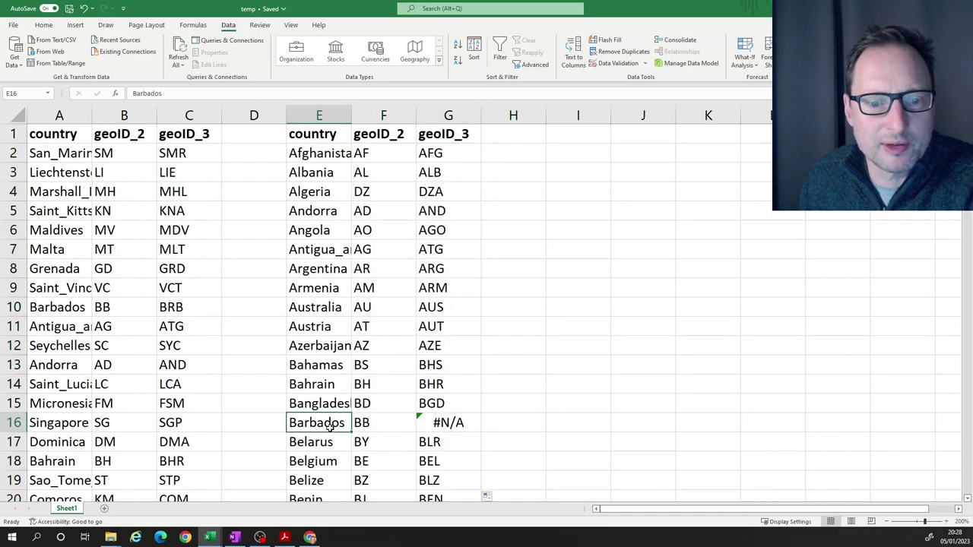
left_click_drag(380, 423, 430, 423)
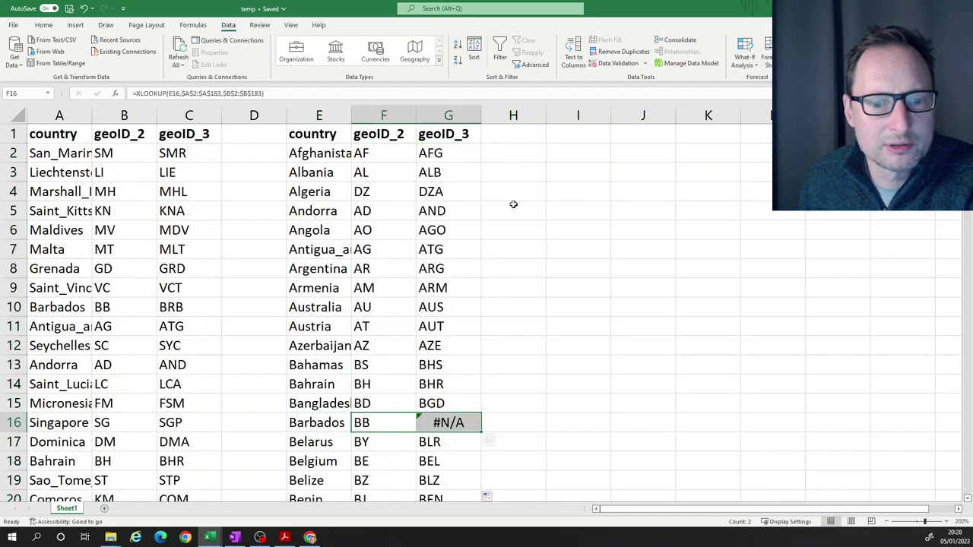
left_click(462, 422)
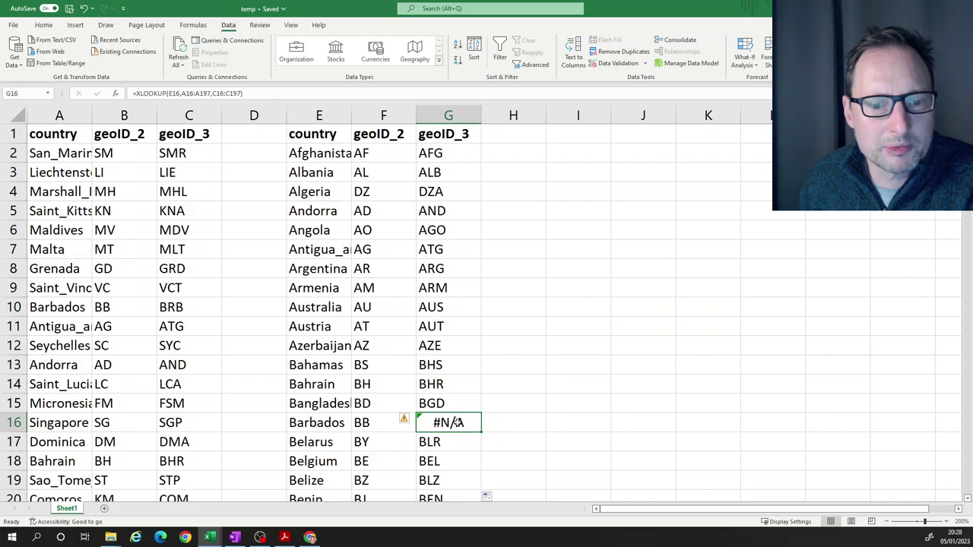
double_click(459, 423)
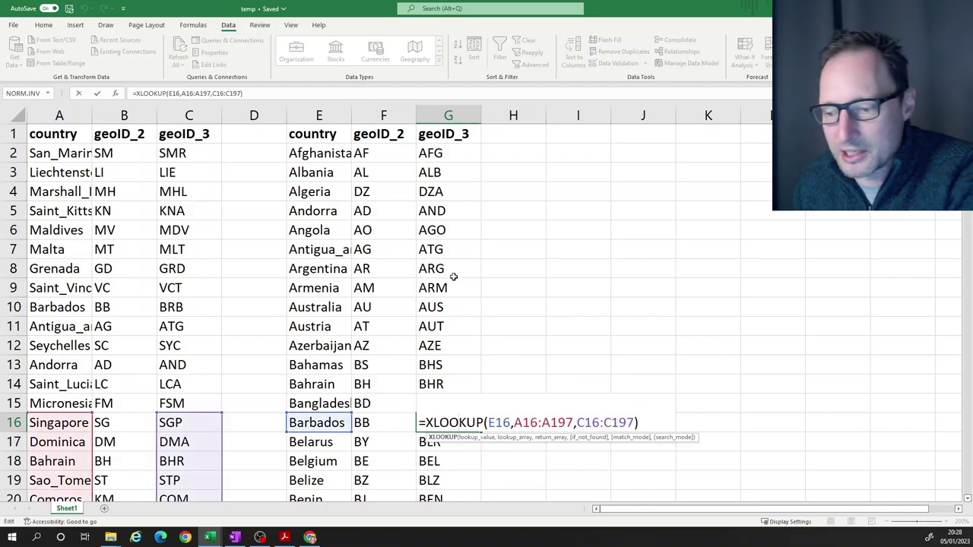
key("ctrl+Return")
left_click(440, 154)
double_click(439, 154)
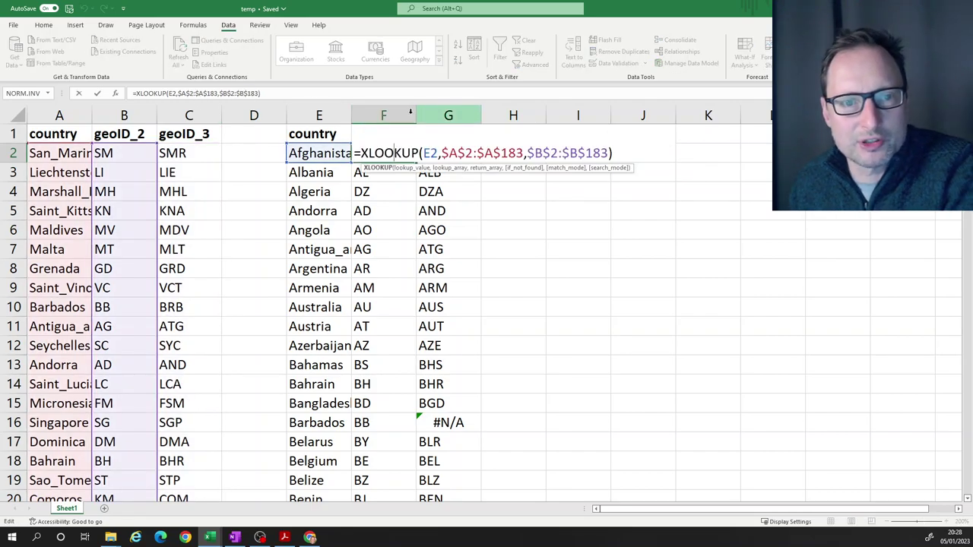
key("ctrl+Return")
Make the lookup array in G2's XLOOKUP formula absolute as $A$2:$A$183
left_click(459, 153)
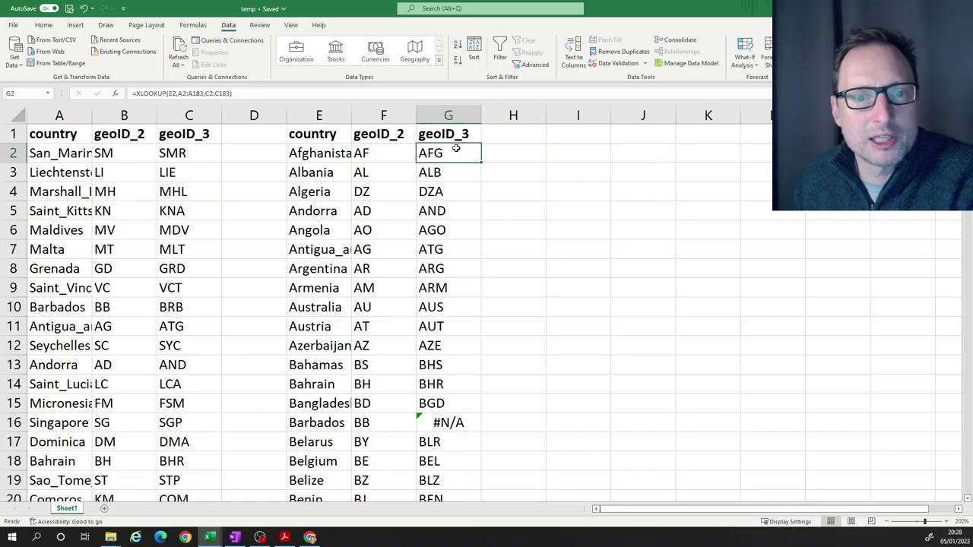
double_click(459, 152)
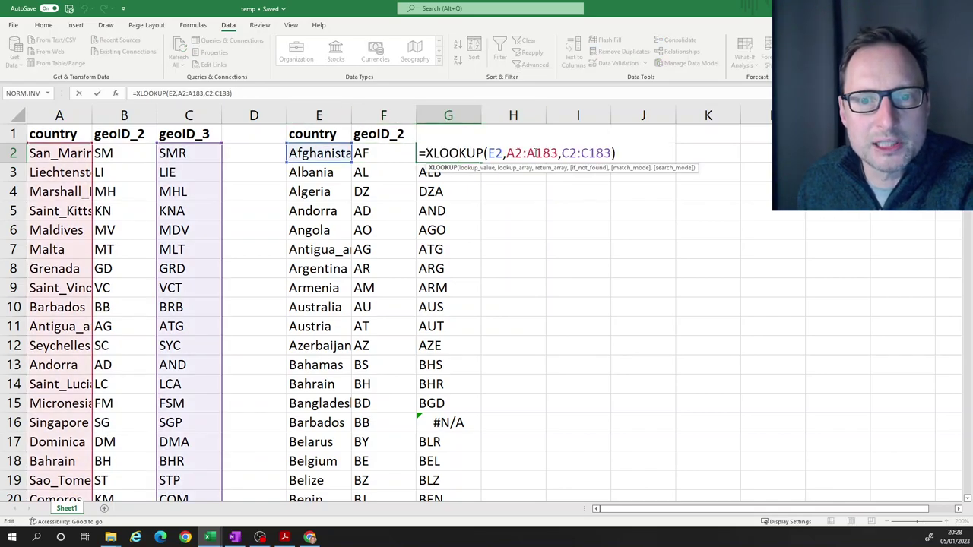
left_click(507, 152)
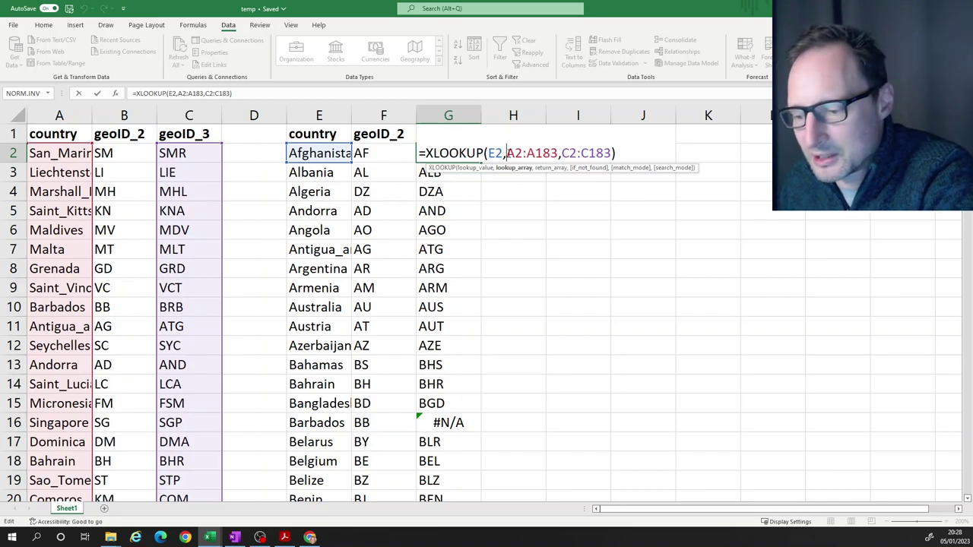
type("$")
left_click(522, 153)
type("$")
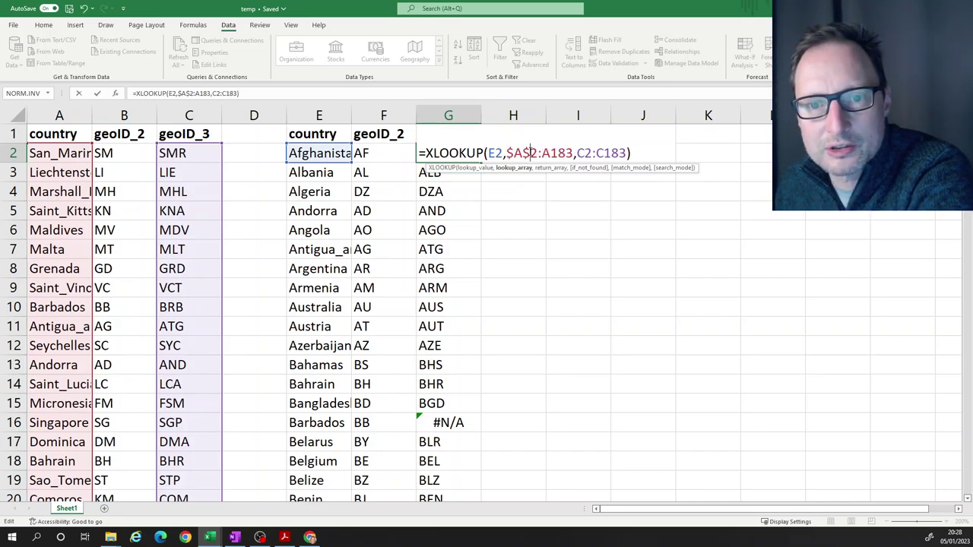
left_click(543, 152)
type("$")
key("Right")
type("$")
Make the return array in G2's XLOOKUP formula absolute as $C$2:$C$183 and fill the formula down the geoID_3 column
left_click(592, 153)
type("$")
key("Right")
type("$")
left_click(625, 153)
type("$$")
key("Return")
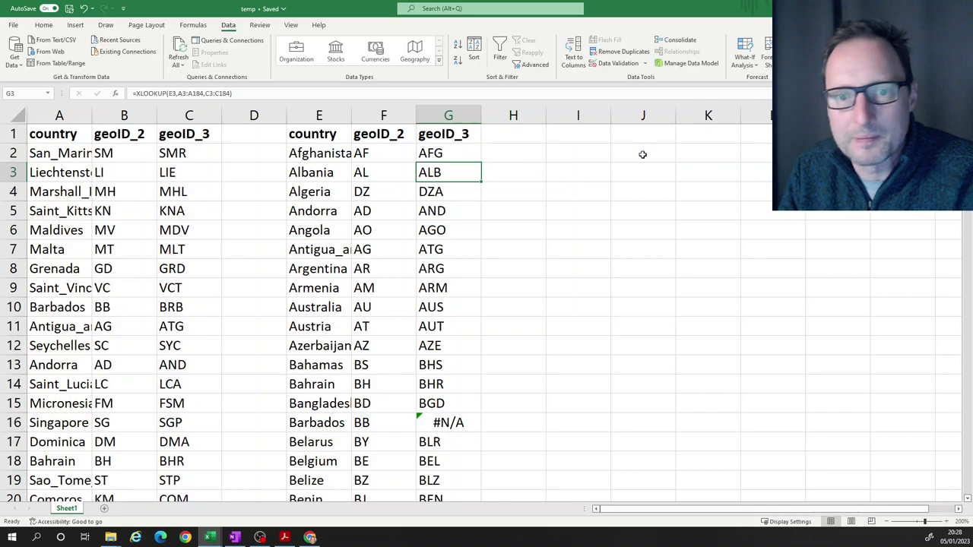
left_click(451, 153)
double_click(479, 162)
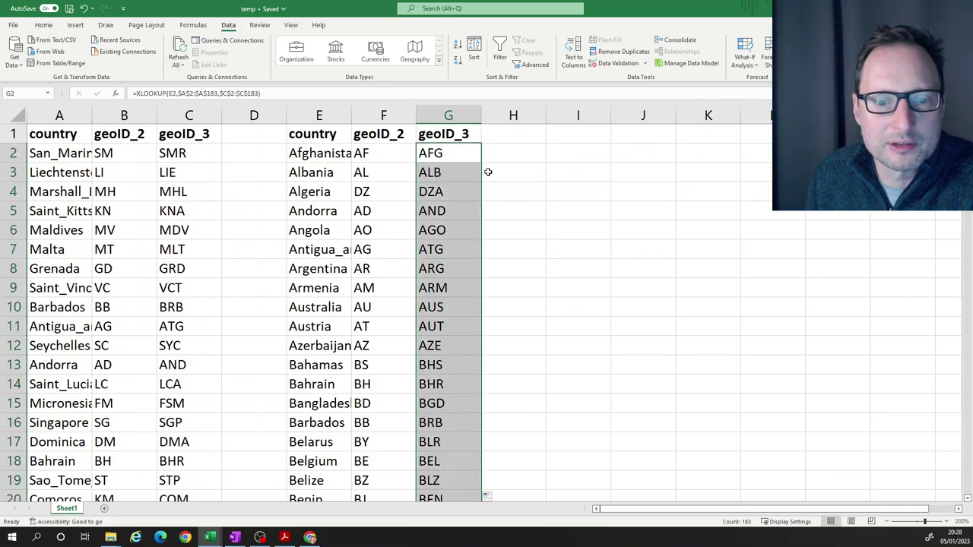
Check the Barbados codes in F16:G16 and the Monaco lookup results in F113:G113
left_click(432, 423)
key("shift+Left")
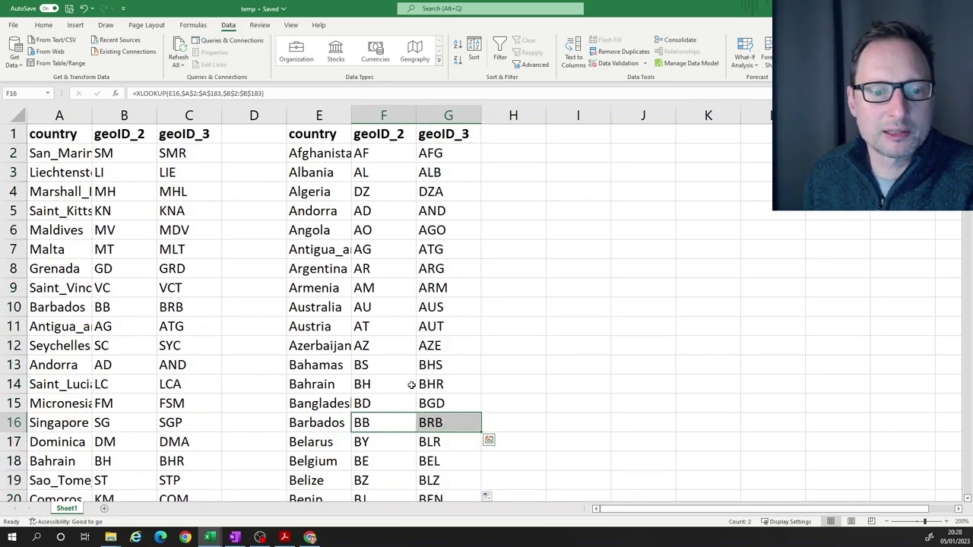
scroll(402, 314, "down", 20)
scroll(401, 315, "down", 12)
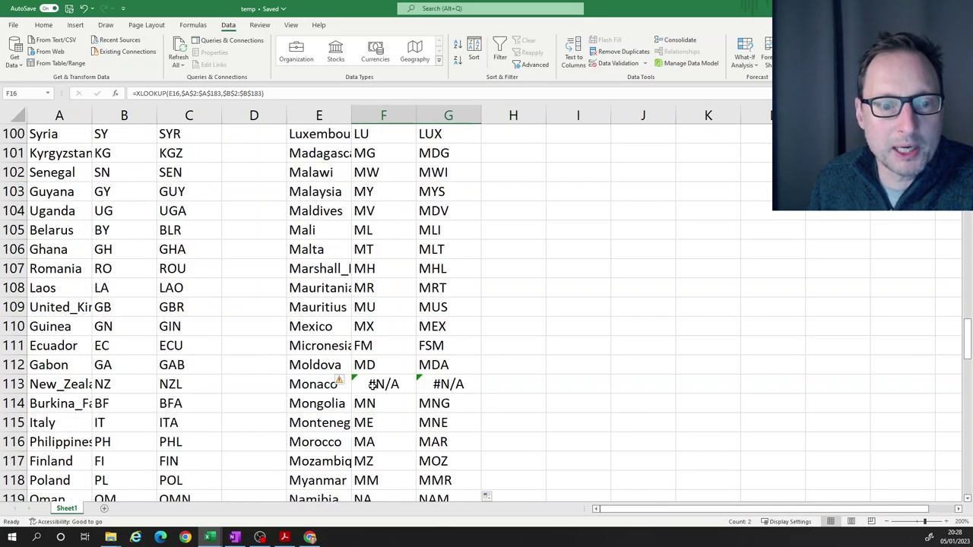
left_click(380, 384)
left_click(261, 384)
left_click(398, 384)
left_click_drag(398, 384, 448, 384)
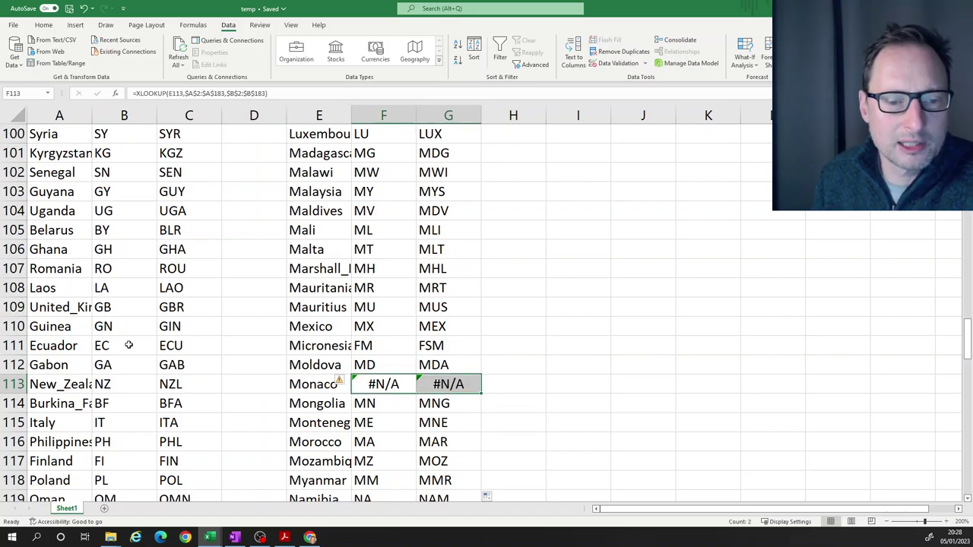
Examine the rest of the country list down to Zimbabwe for lookup errors, including South Korea's geoID_3 formula in G158
scroll(128, 346, "down", 2)
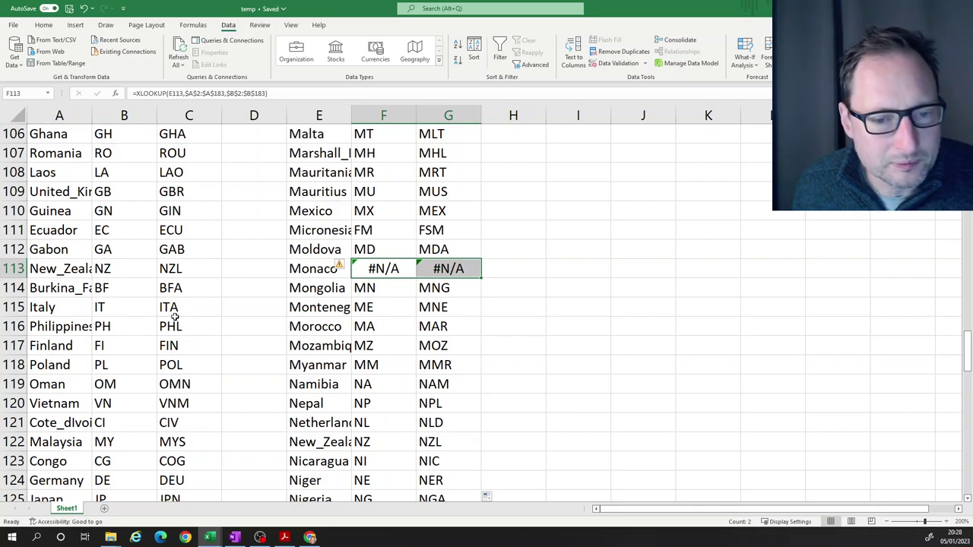
scroll(431, 282, "down", 3)
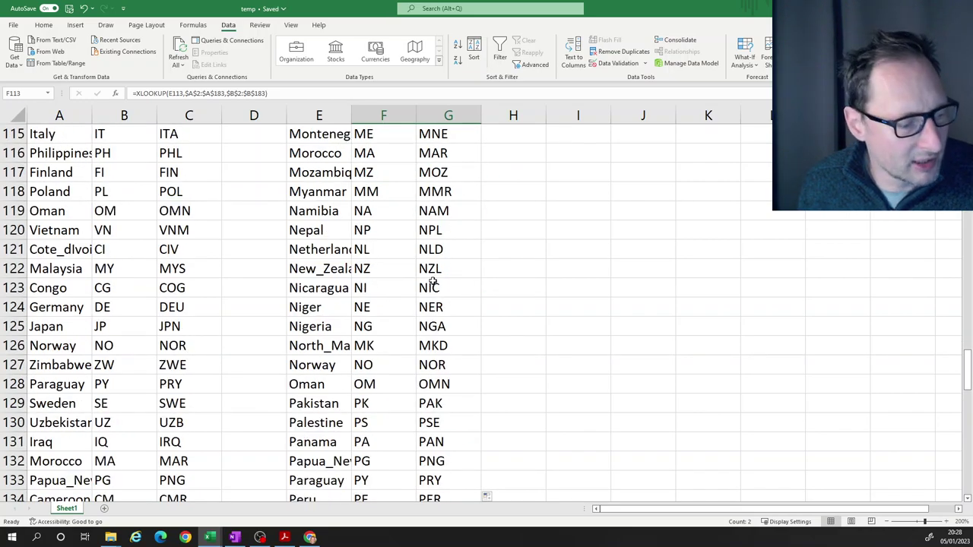
scroll(432, 283, "down", 12)
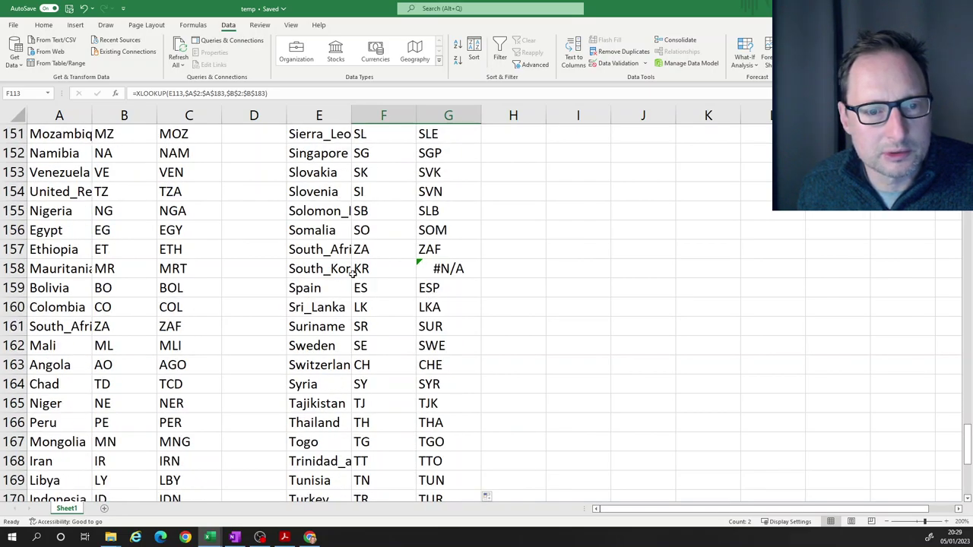
left_click(447, 269)
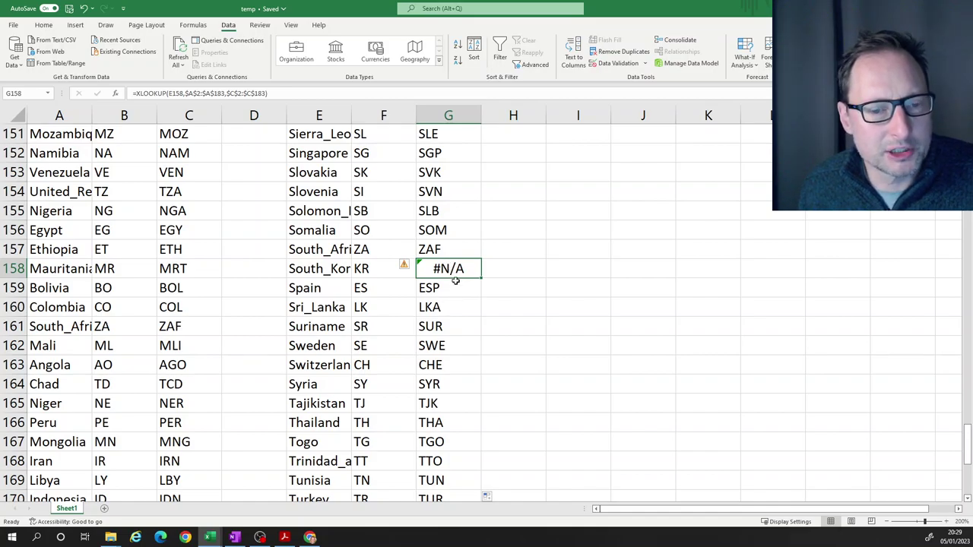
scroll(425, 304, "down", 7)
scroll(406, 315, "up", 11)
scroll(413, 306, "up", 5)
scroll(436, 307, "down", 13)
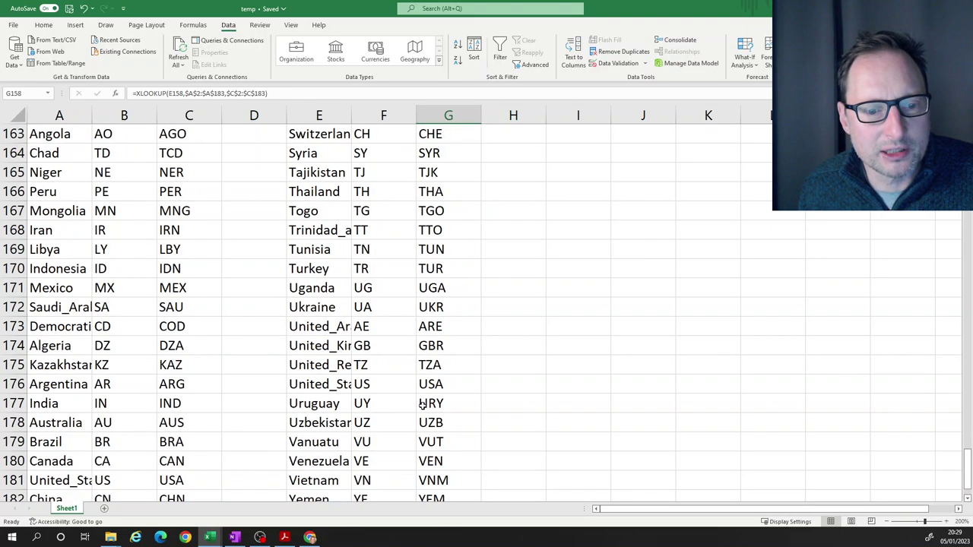
scroll(403, 418, "down", 3)
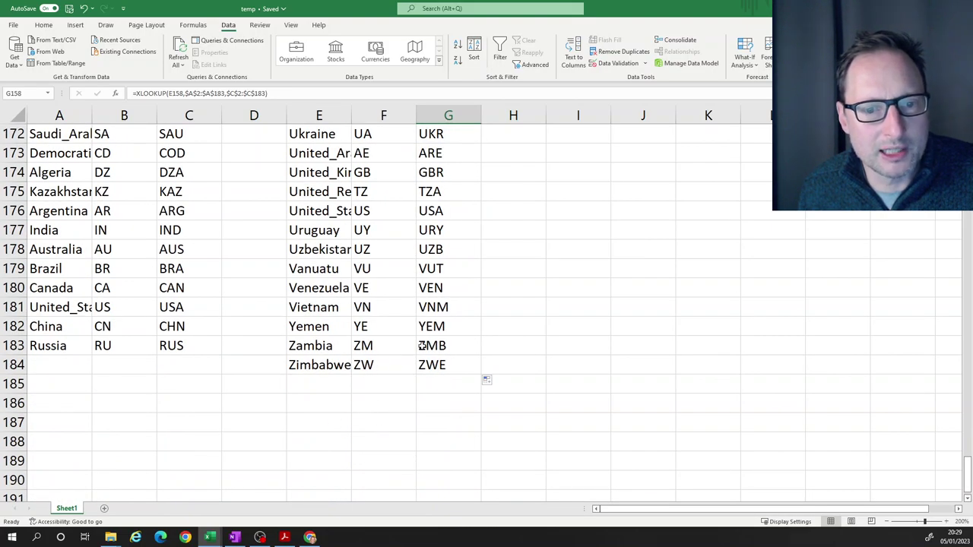
Return to the Monaco row, check both of its lookup cells and select its geoID_2 cell F113
scroll(418, 351, "up", 20)
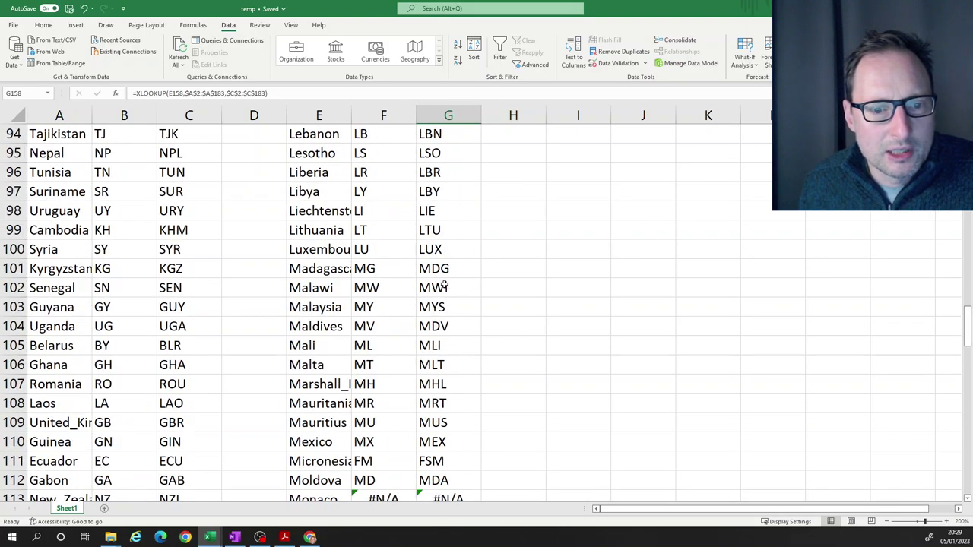
scroll(445, 288, "down", 4)
left_click(381, 272)
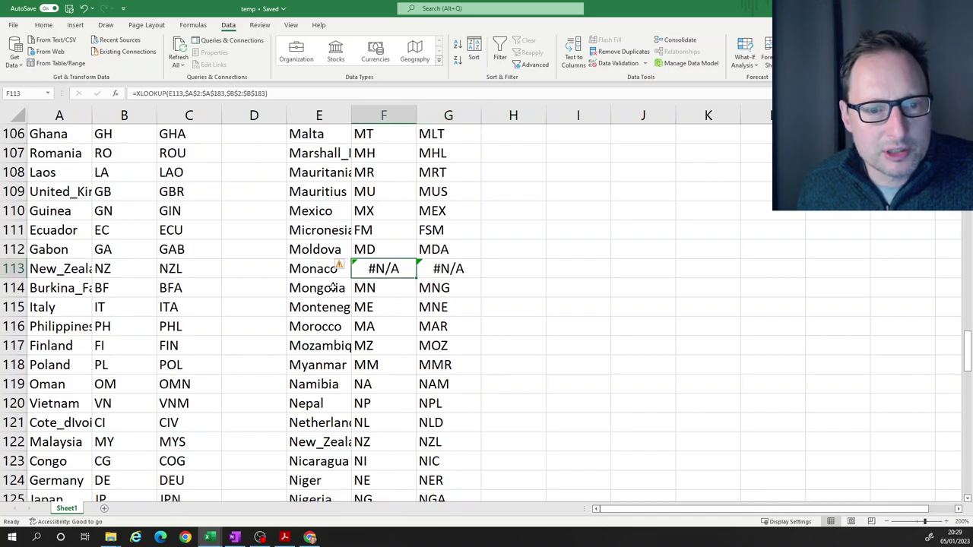
left_click(456, 269)
key("Left")
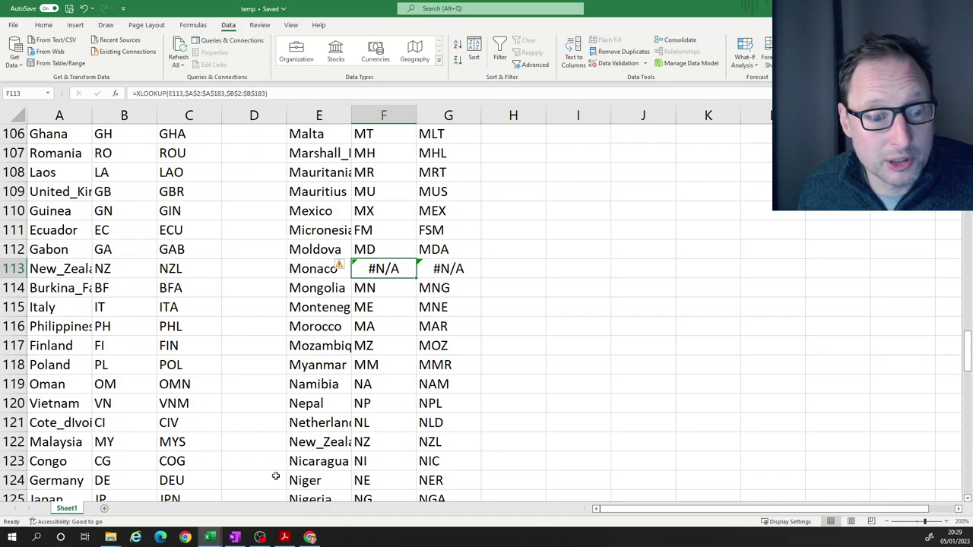
Switch to the open Chrome window, replace the XLOOKUP article with a new tab, and search Google for "Country Codes Monaco"
left_click(188, 537)
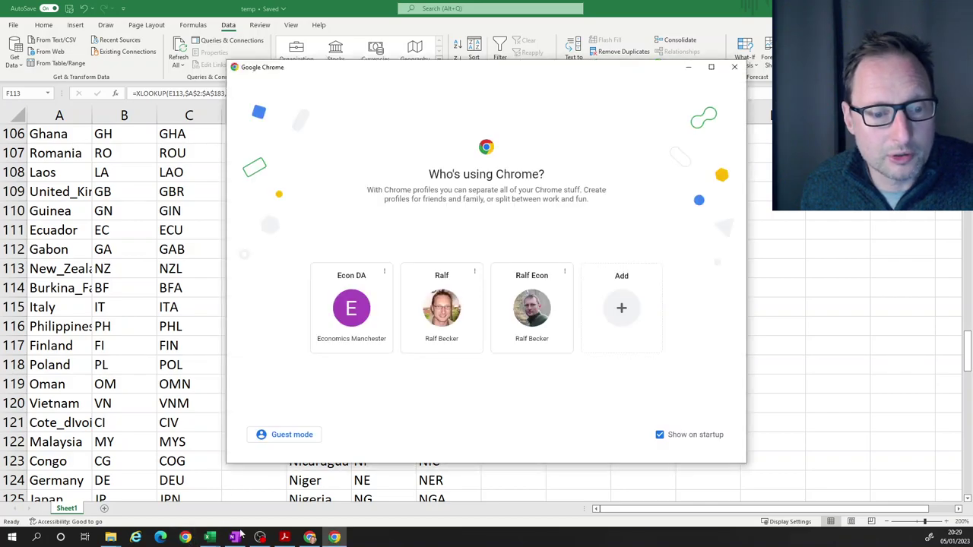
left_click(734, 67)
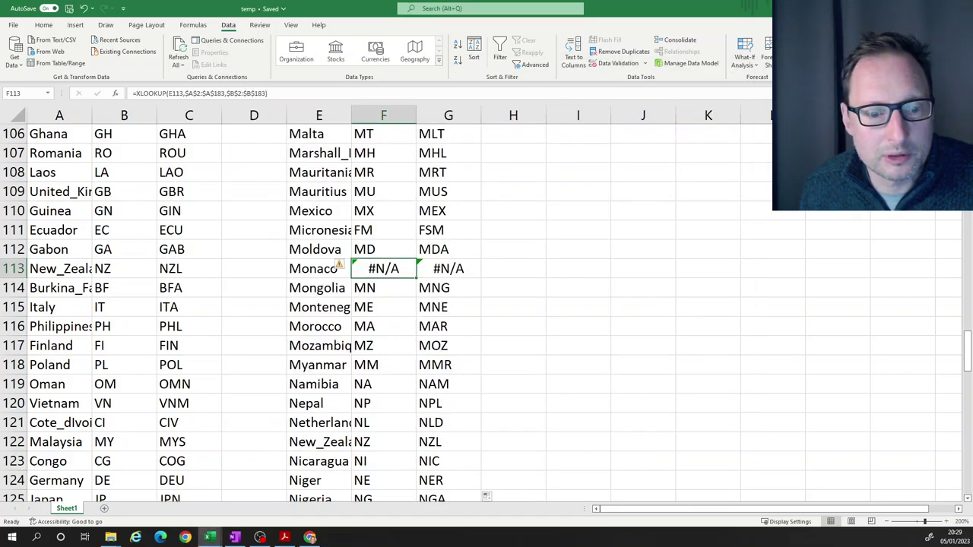
left_click(310, 537)
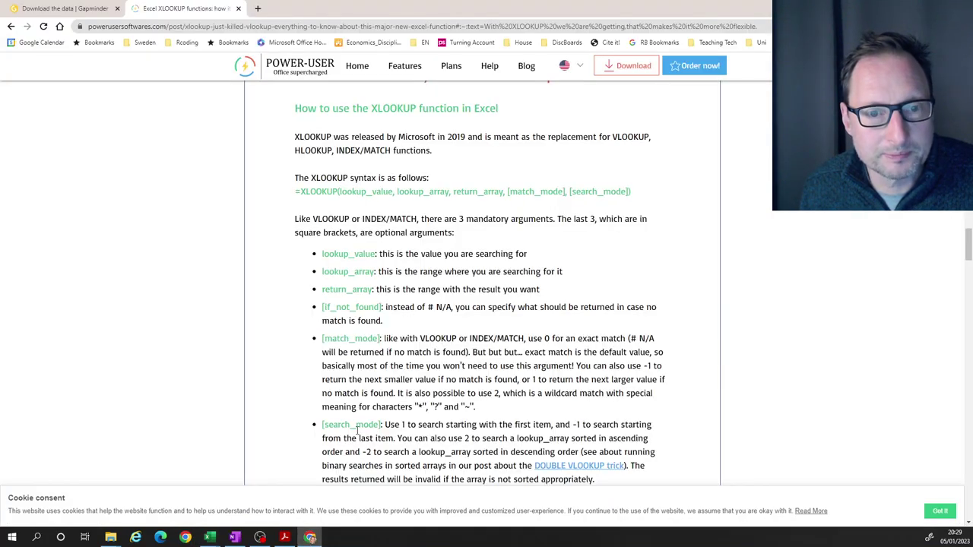
left_click(239, 8)
left_click(137, 8)
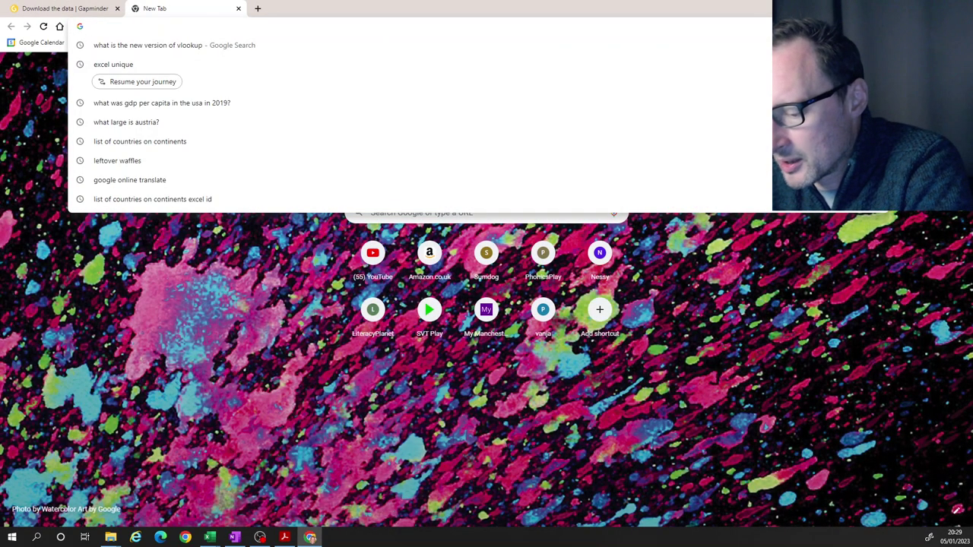
type("Coun")
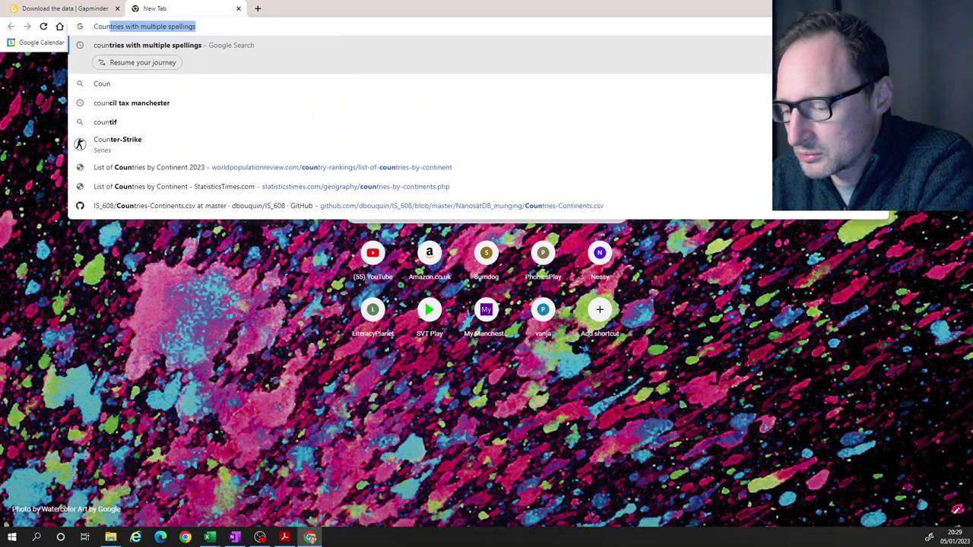
type("try Codes ")
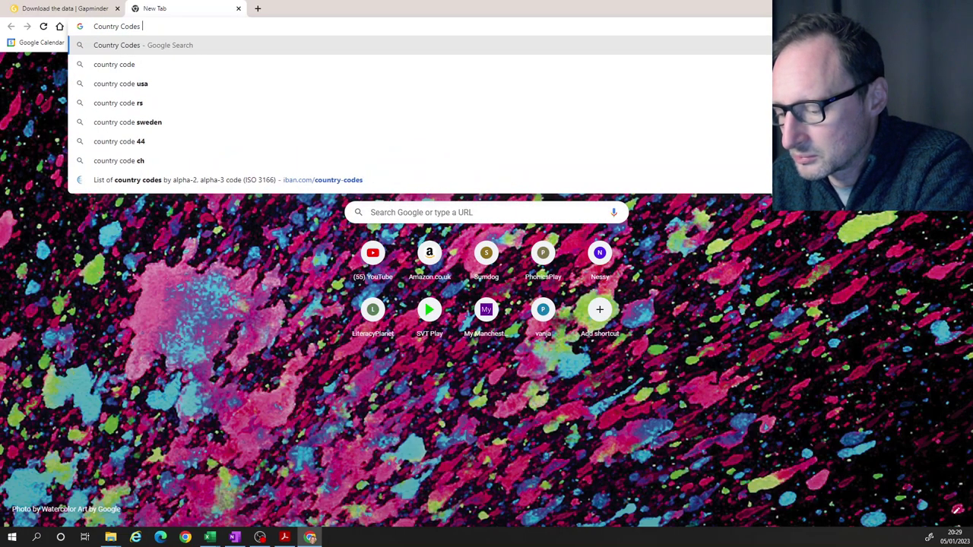
type("Mona")
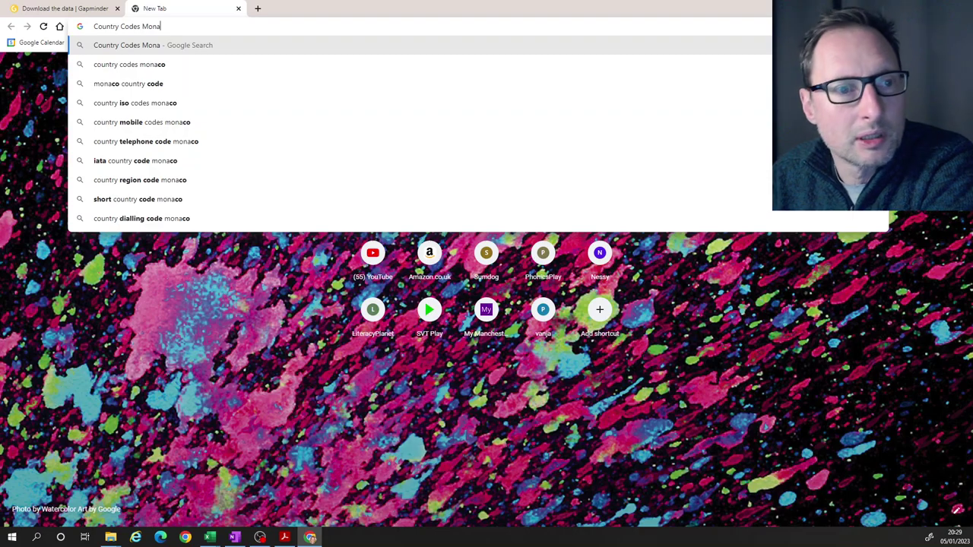
type("co")
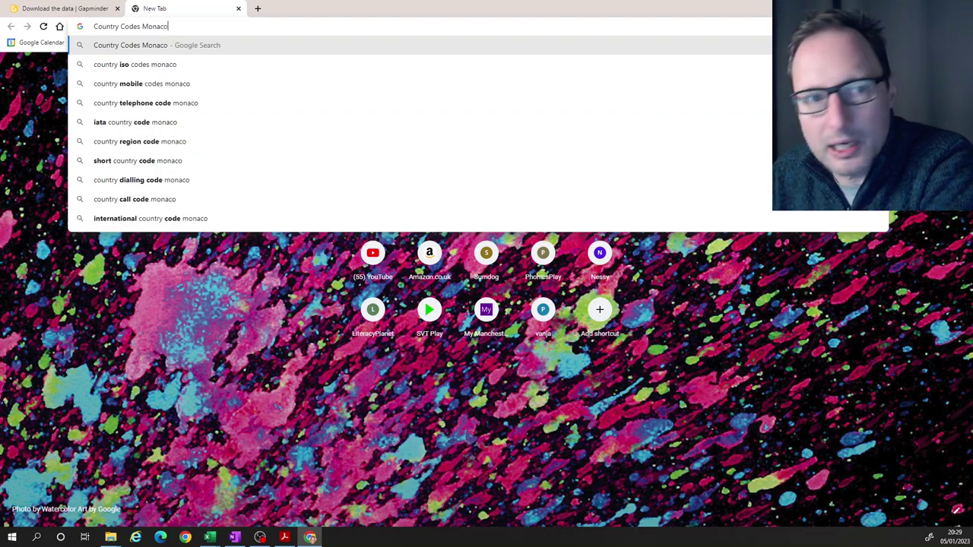
key("Return")
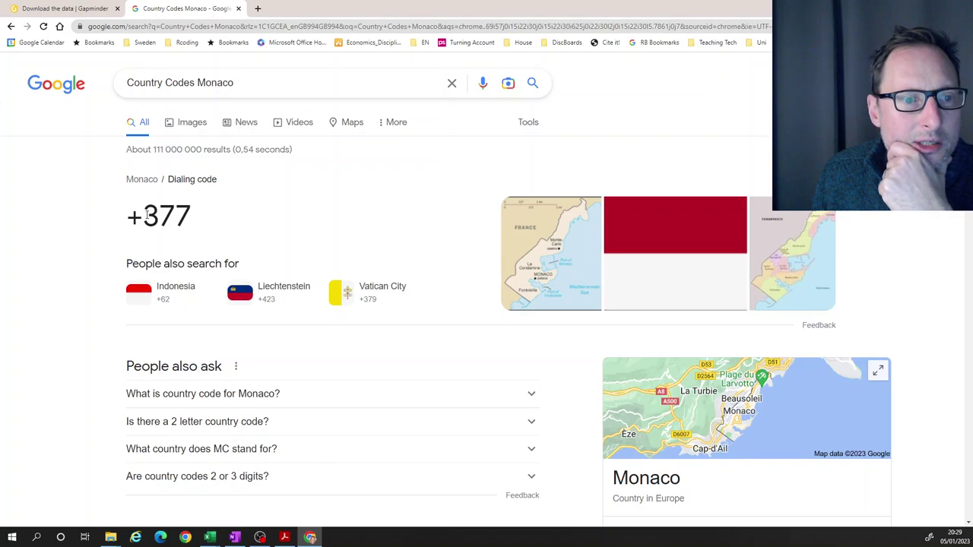
Open the ISO result for Monaco and look up its alpha-2 and alpha-3 codes
left_click_drag(144, 216, 202, 219)
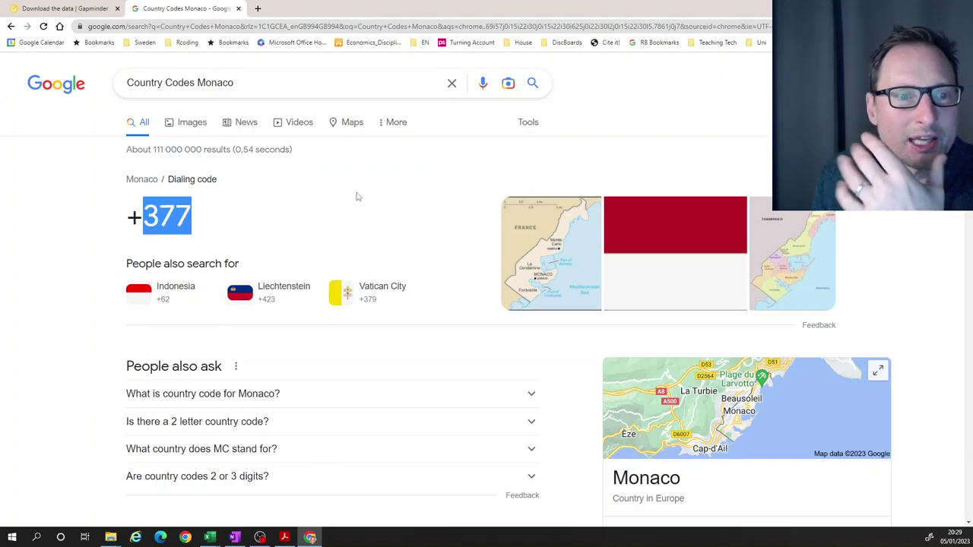
scroll(338, 197, "down", 2)
scroll(235, 264, "down", 1)
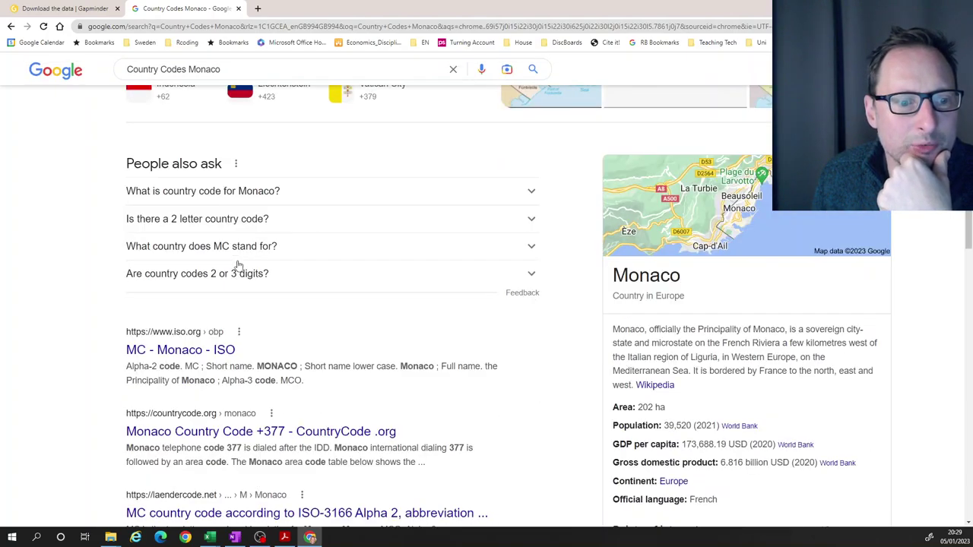
left_click(181, 351)
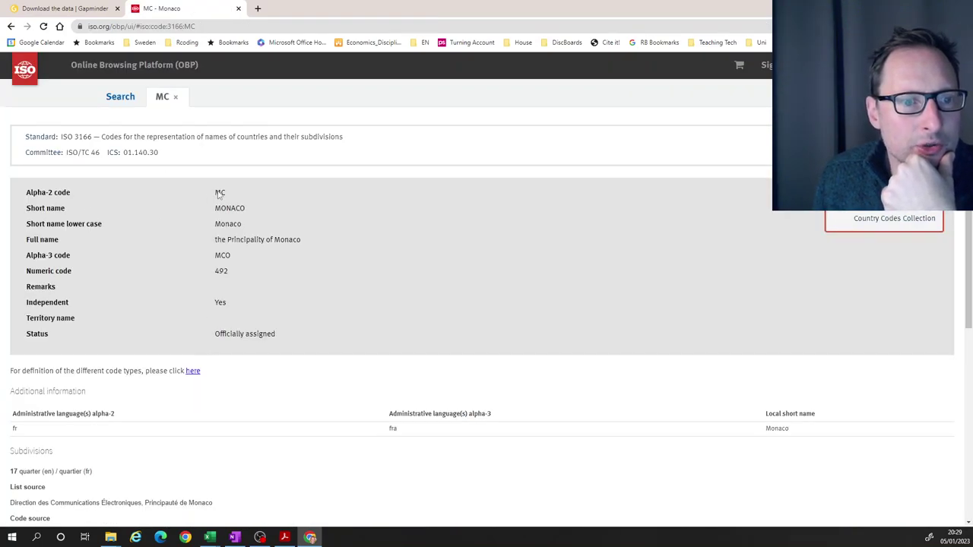
left_click_drag(221, 260, 232, 263)
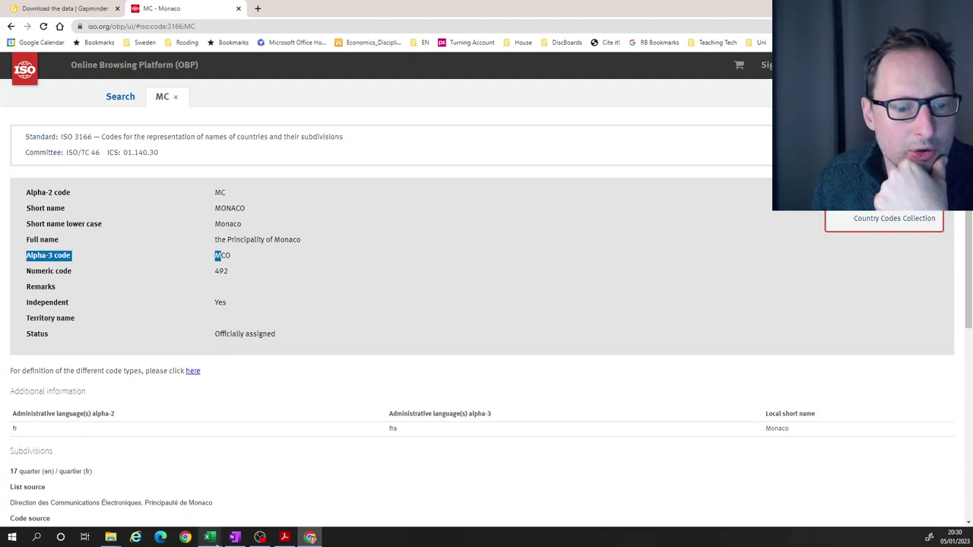
Switch back to the temp workbook in Excel and enter MC as geoID_2 and MCO as geoID_3 for Monaco in F113:G113
mouse_move(210, 538)
left_click(372, 500)
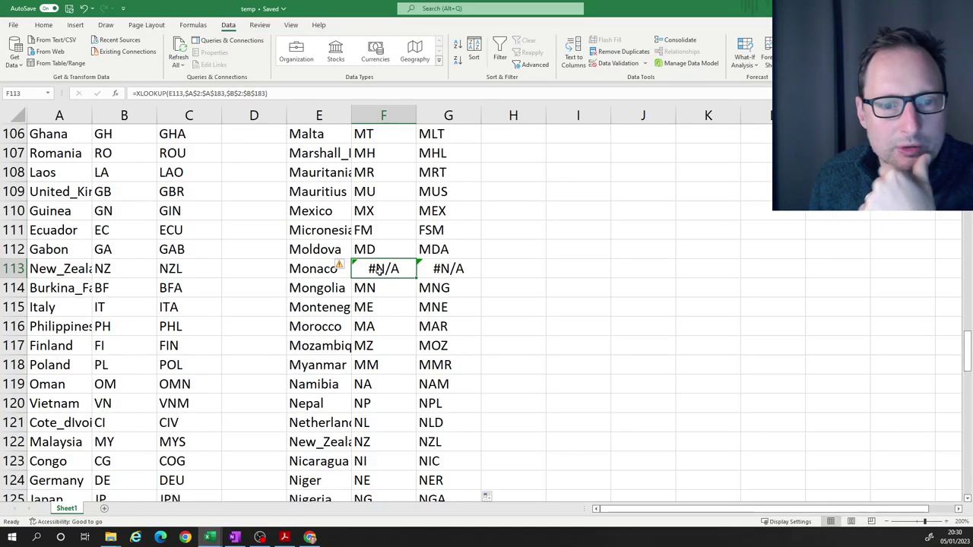
type("MC")
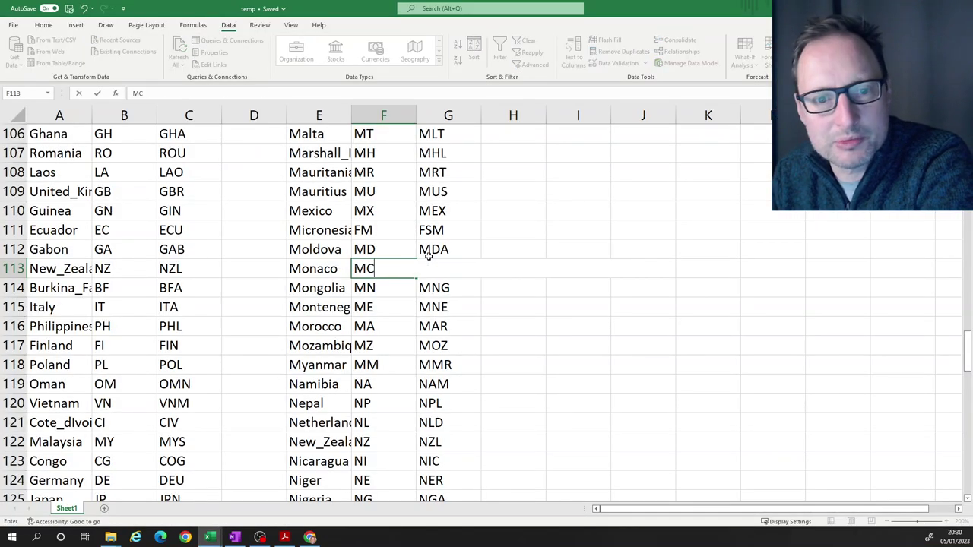
key("Tab")
type("MCO")
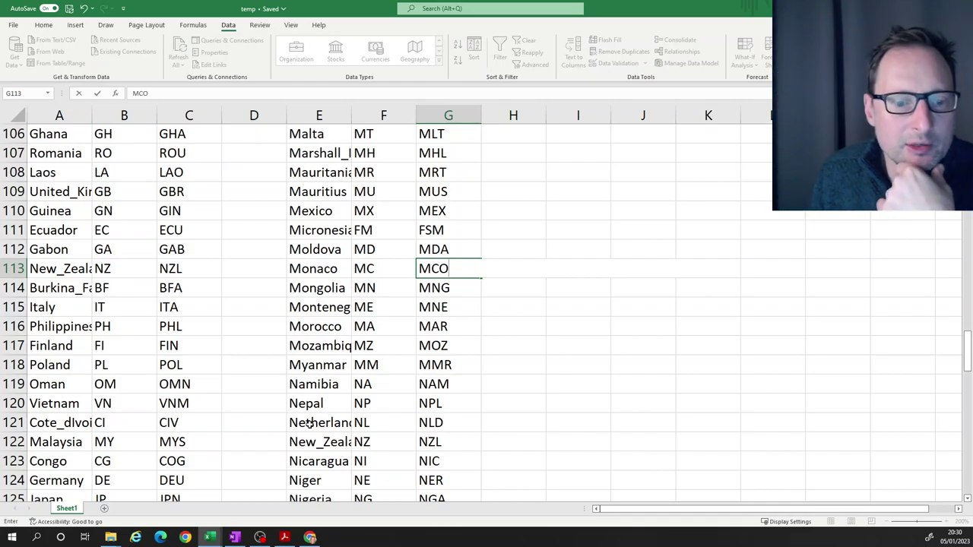
left_click(364, 385)
Find South Korea in the second country list and check its geoID_2 formula in F158
scroll(376, 378, "down", 8)
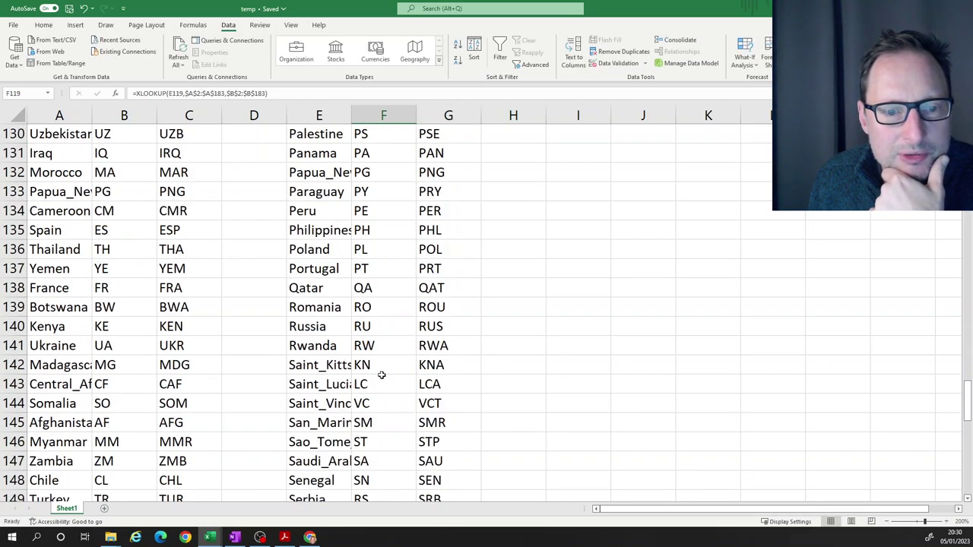
scroll(382, 374, "down", 5)
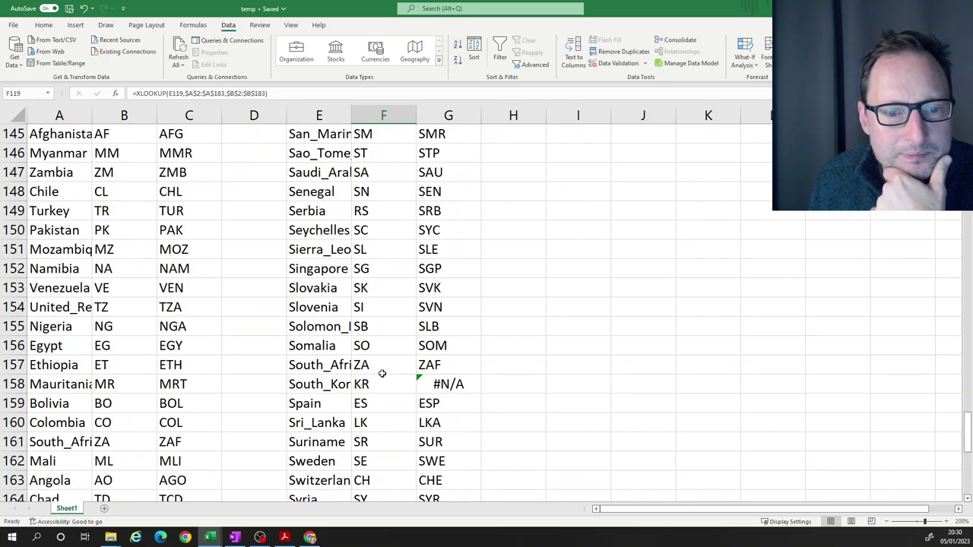
left_click(375, 383)
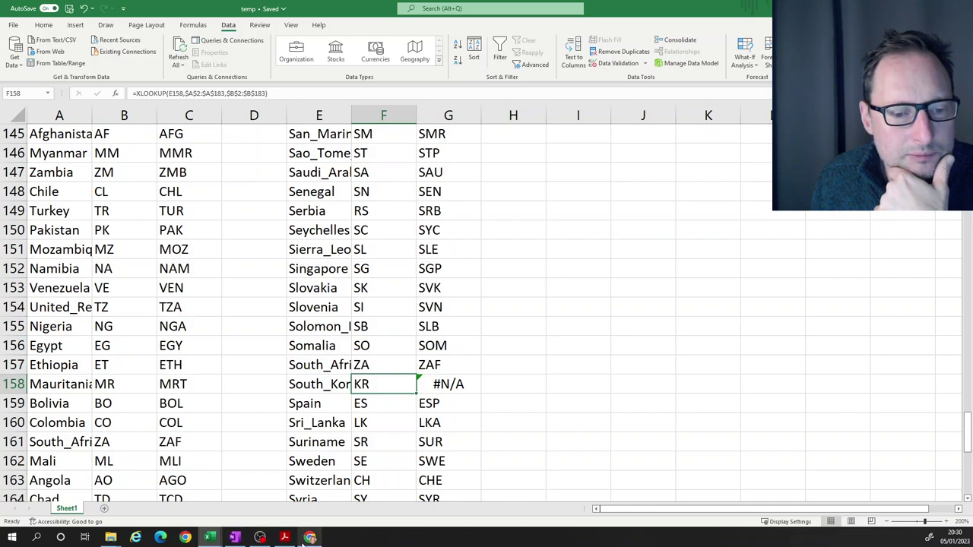
Switch to Chrome and search the ISO Online Browsing Platform for "South Korea"
left_click(309, 537)
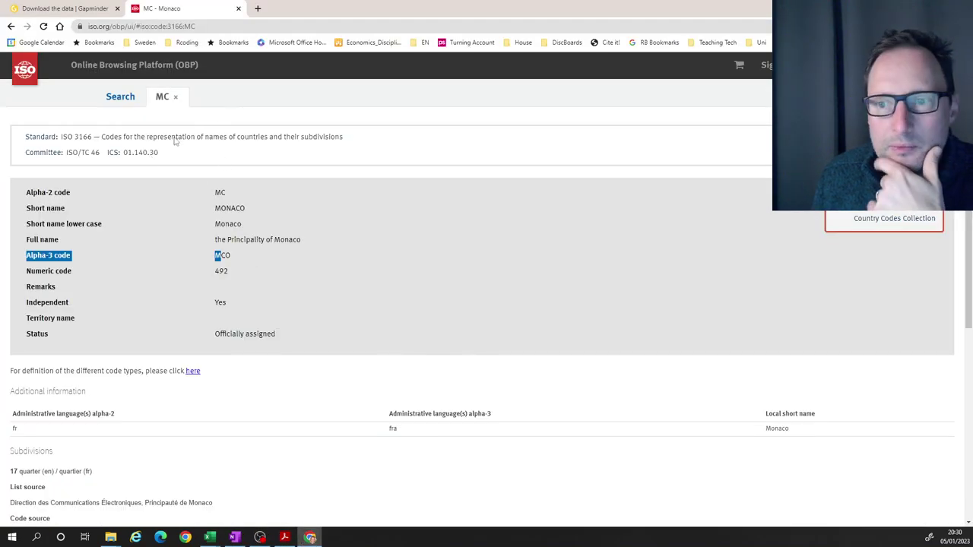
left_click(122, 98)
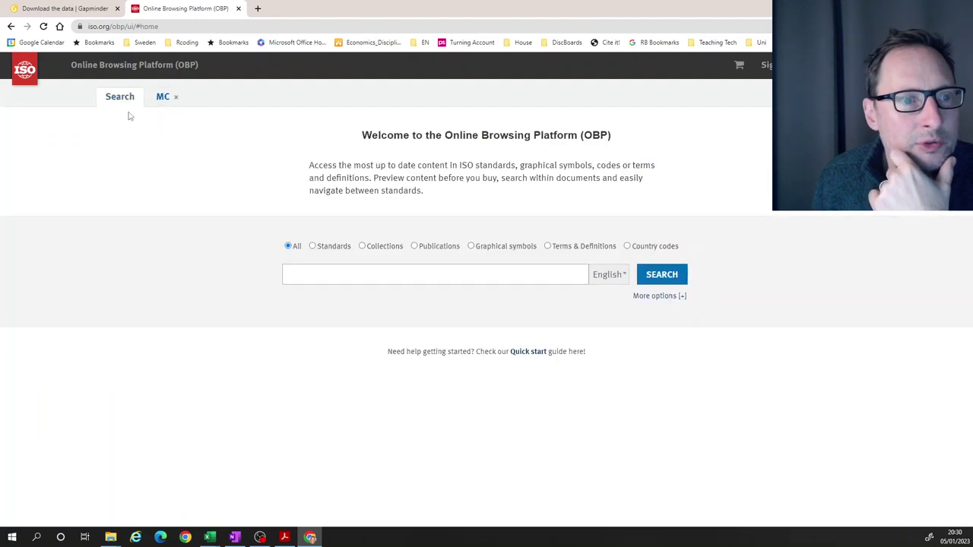
left_click(416, 282)
type("South Ko")
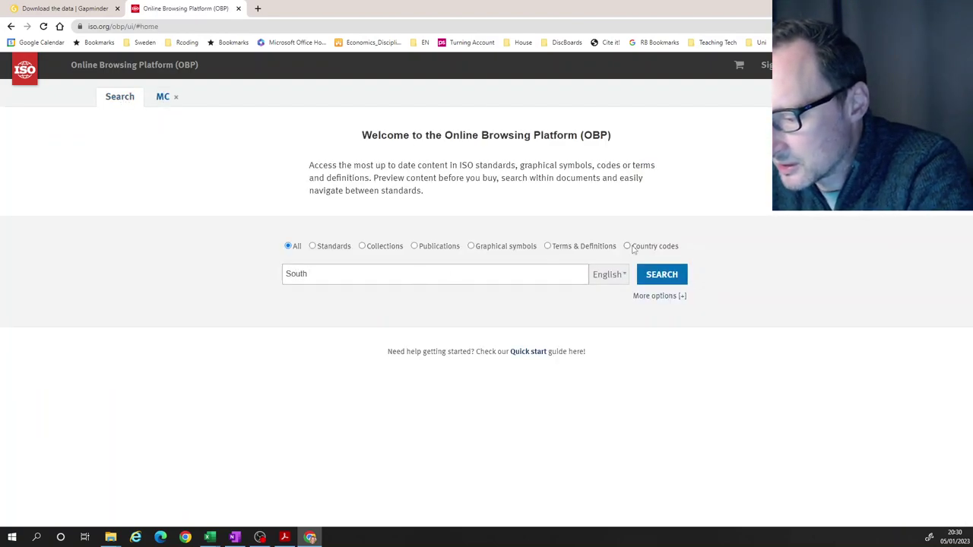
type("rea")
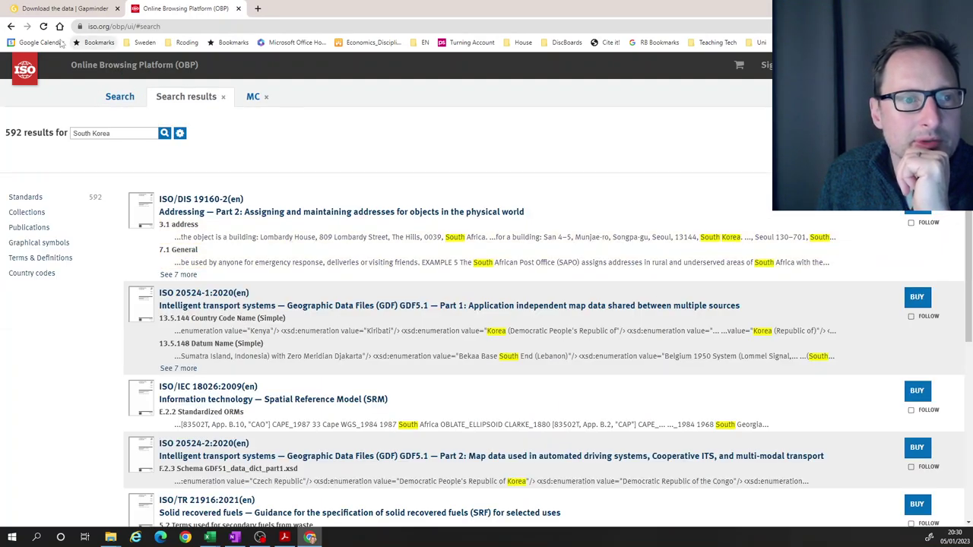
Return to the Google results page for Monaco and search for "Country Codes South Korea" instead
left_click(12, 27)
left_click(12, 27)
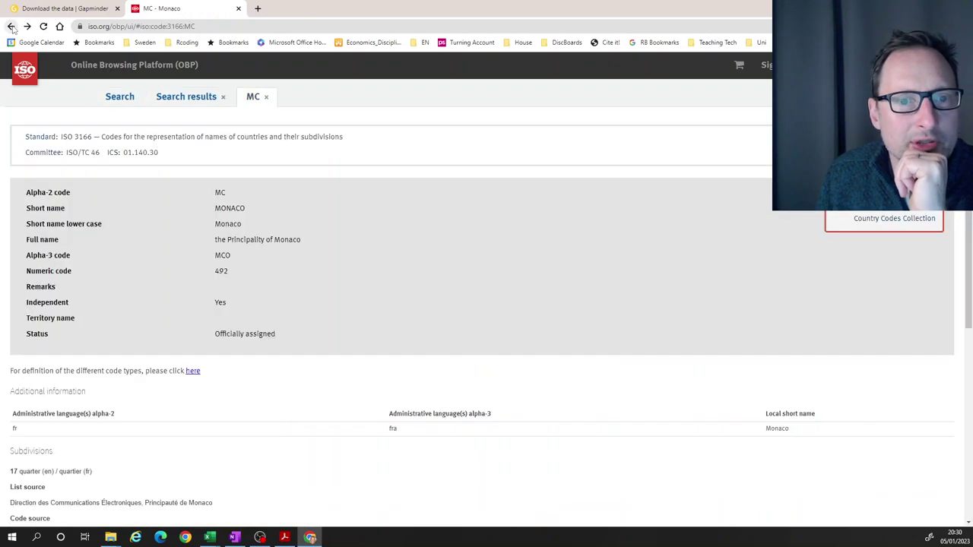
left_click(12, 27)
scroll(176, 122, "up", 4)
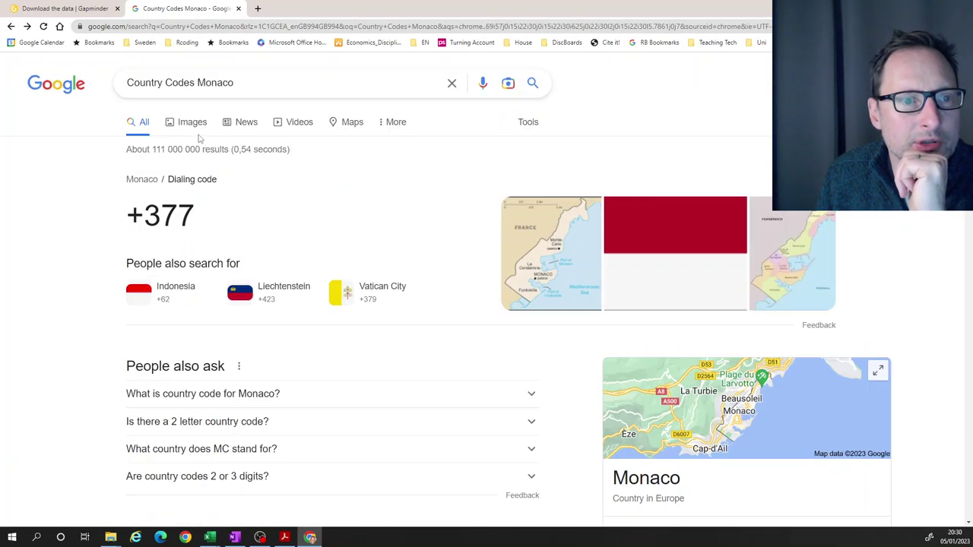
double_click(219, 83)
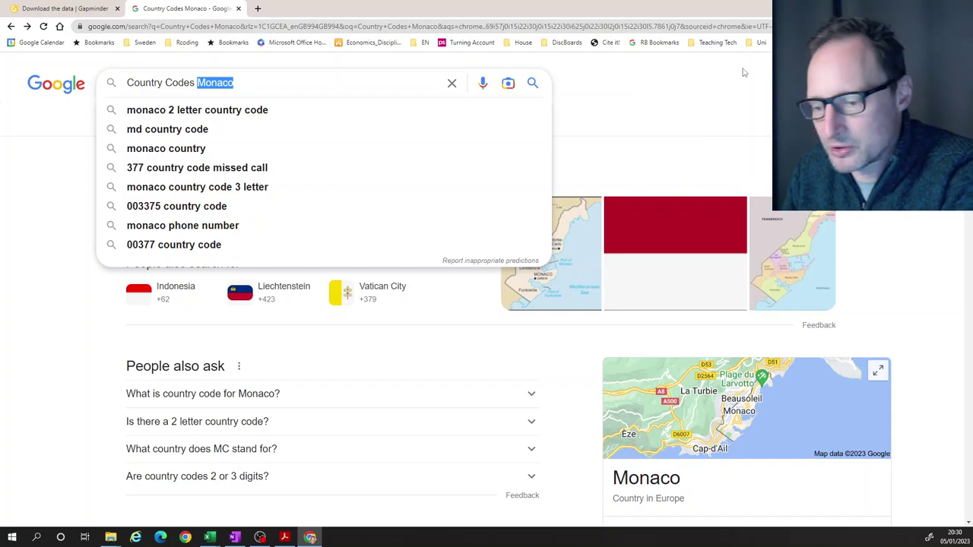
type("South ")
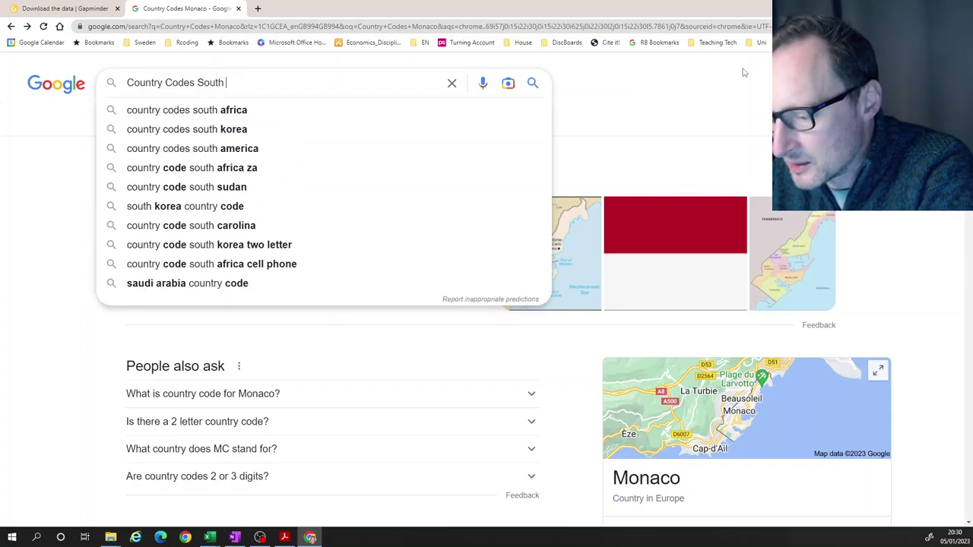
type("Korea")
key("Return")
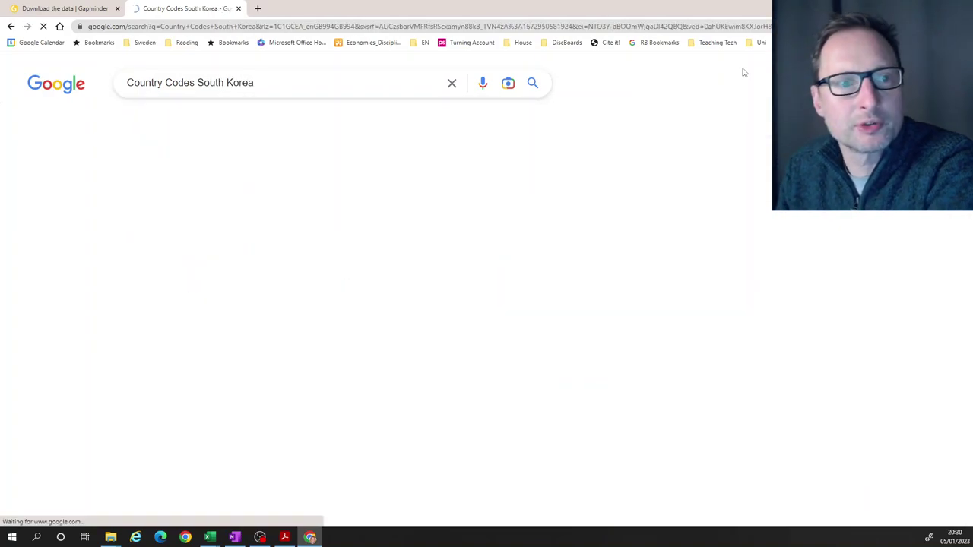
Open the ISO result for Korea (the Republic of) and look up its alpha-2 and alpha-3 codes
scroll(196, 372, "down", 2)
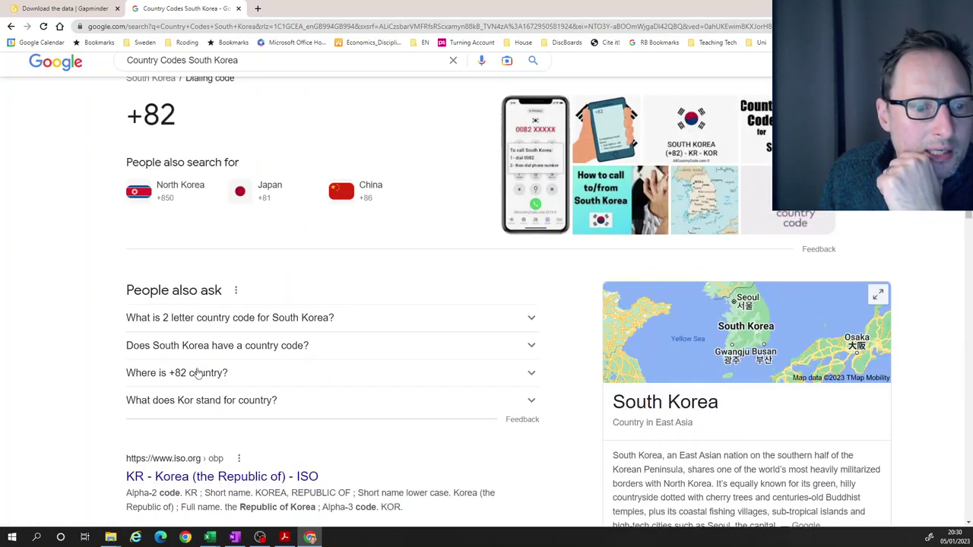
scroll(240, 437, "down", 1)
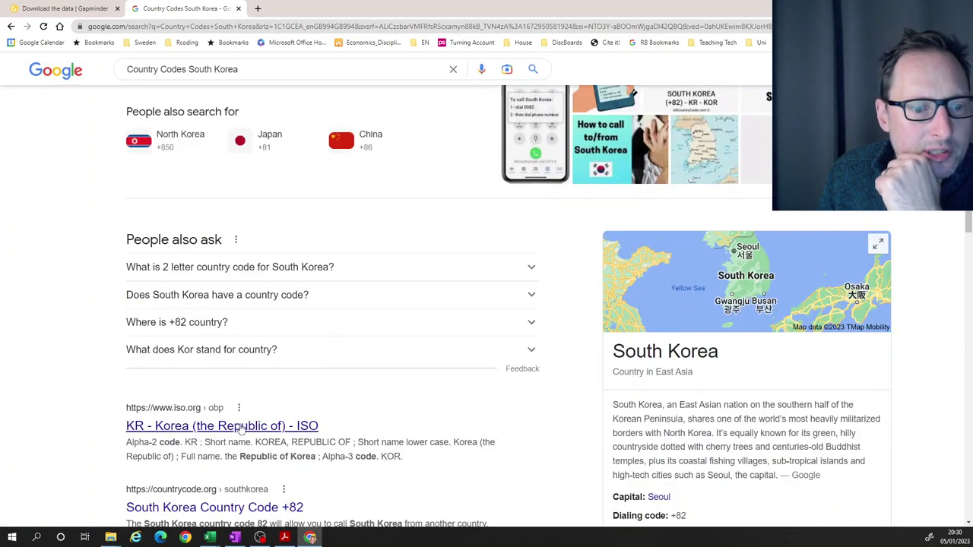
left_click(184, 430)
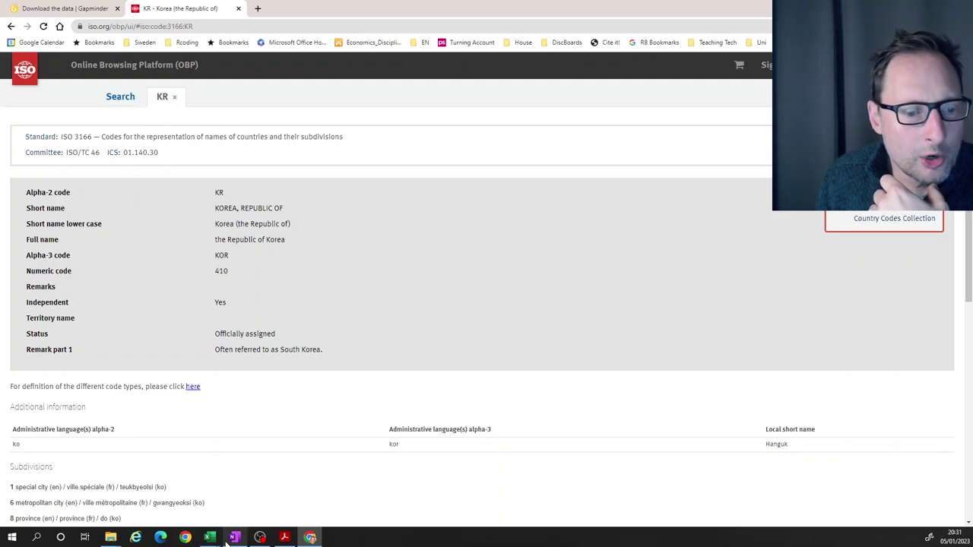
Switch back to the temp workbook in Excel and enter KR as geoID_2 and KOR as geoID_3 for South Korea in F158:G158
mouse_move(210, 538)
left_click(377, 510)
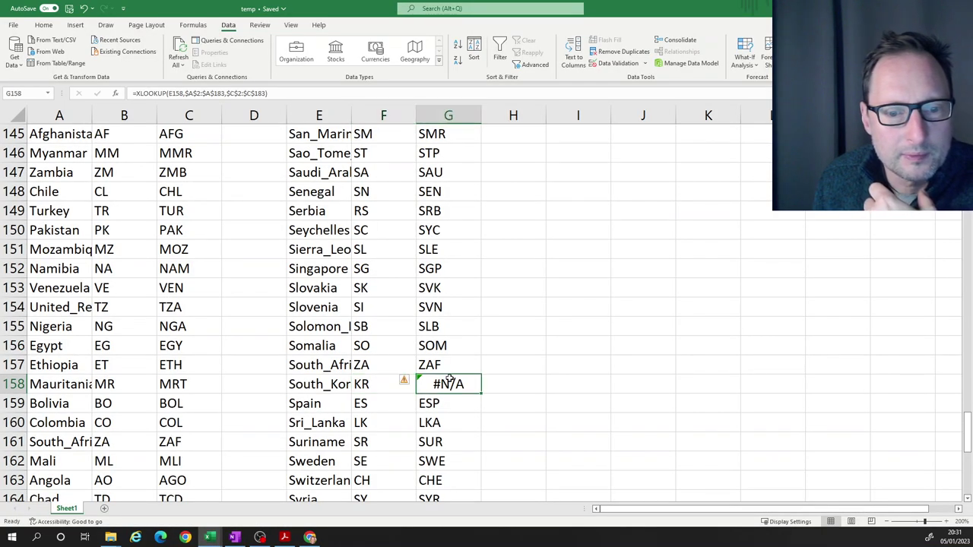
type("KOR")
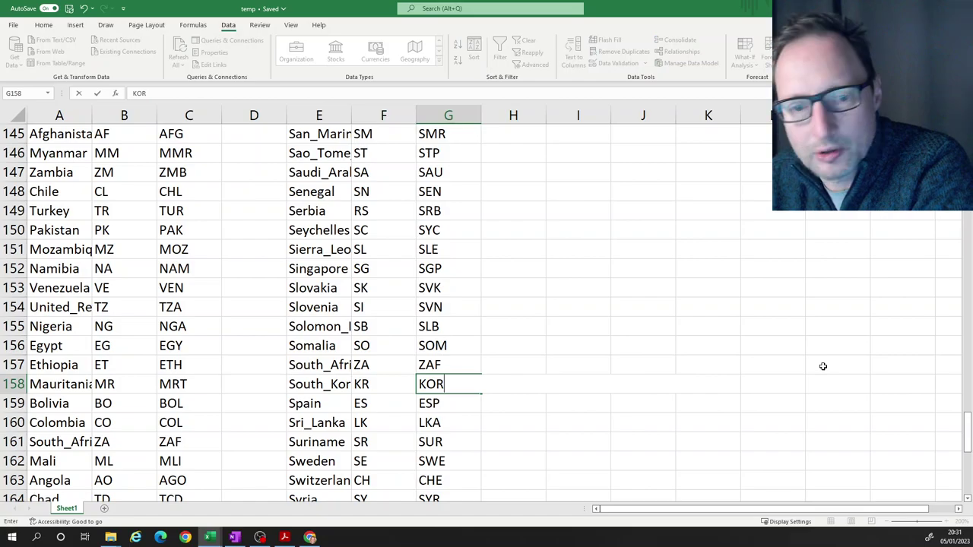
key("Return")
scroll(449, 281, "up", 20)
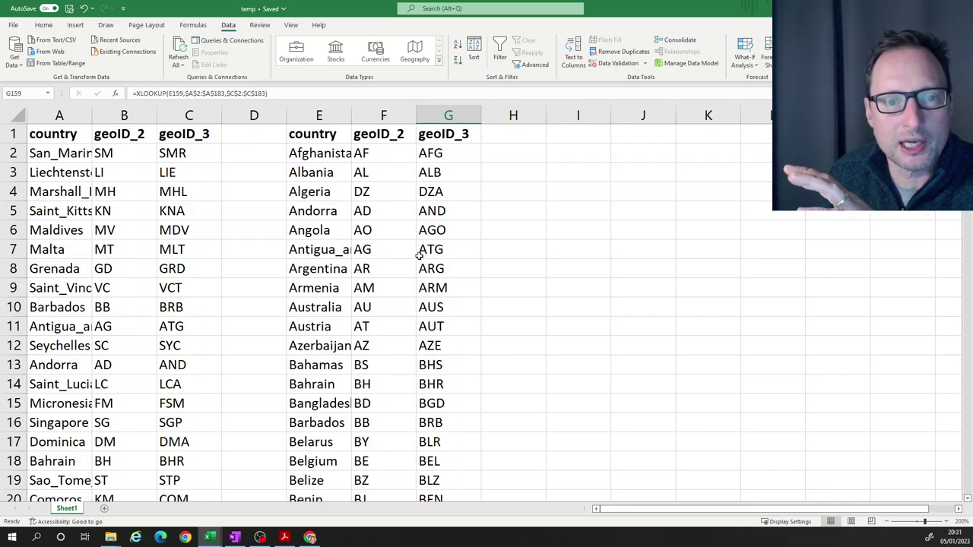
Try to delete columns A:D containing the first country list, and undo the deletion
left_click(397, 206)
left_click(461, 175)
left_click(455, 214)
left_click(445, 252)
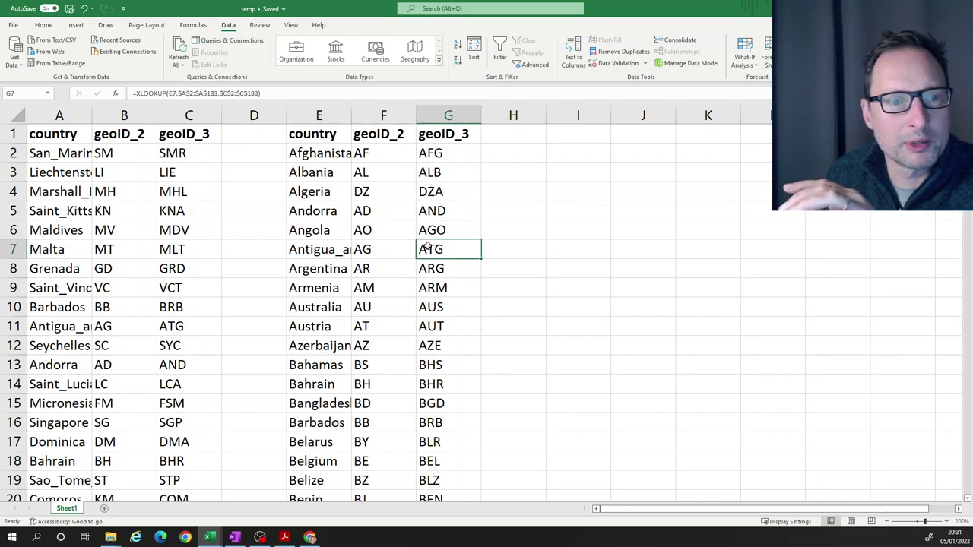
left_click_drag(44, 115, 243, 115)
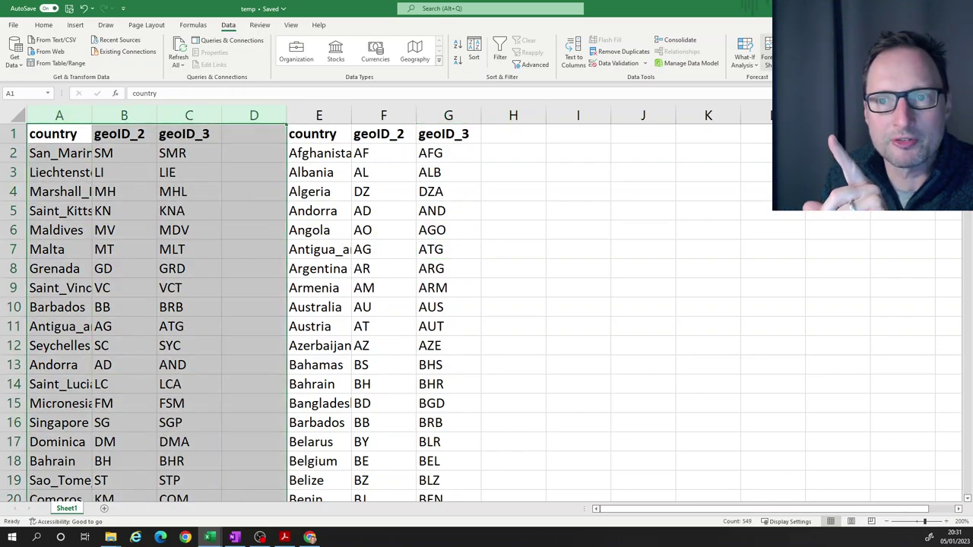
left_click(50, 28)
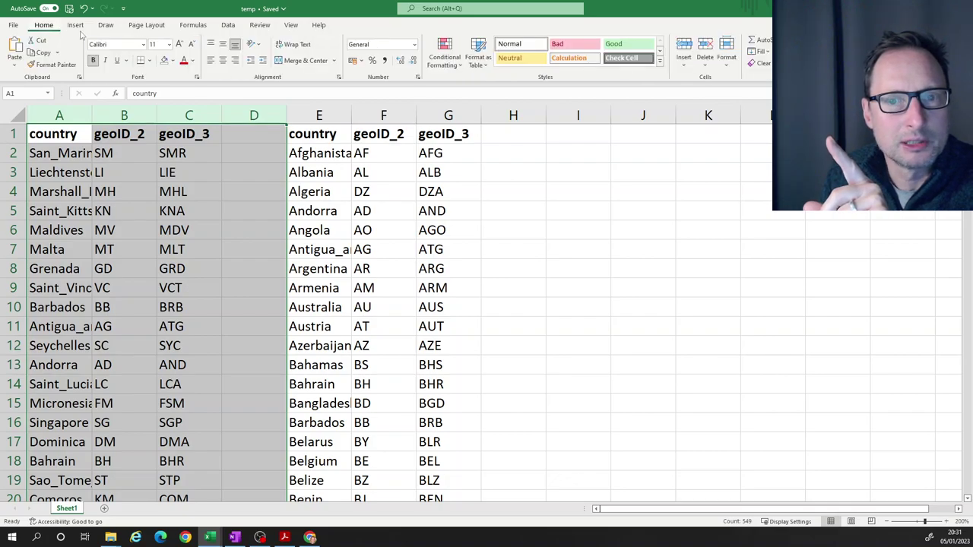
left_click(711, 48)
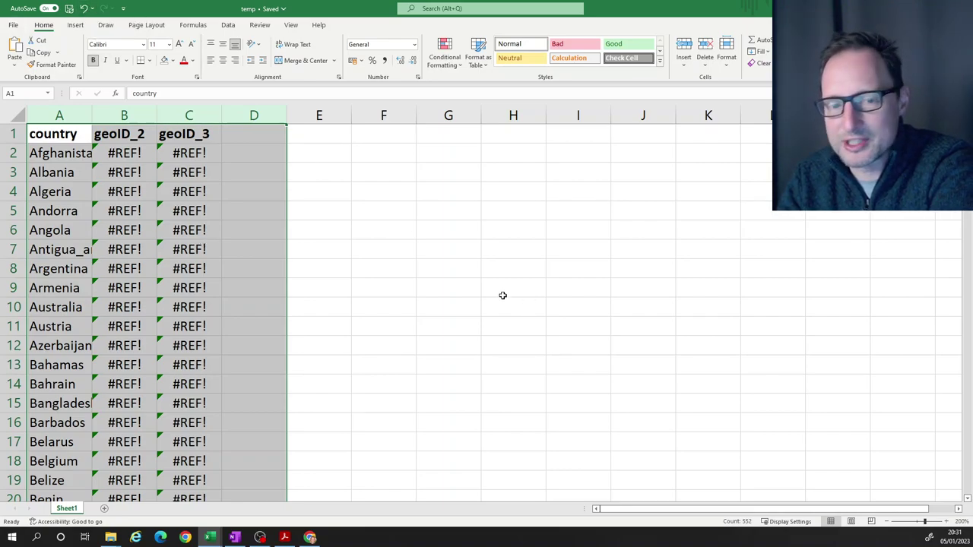
key("ctrl+z")
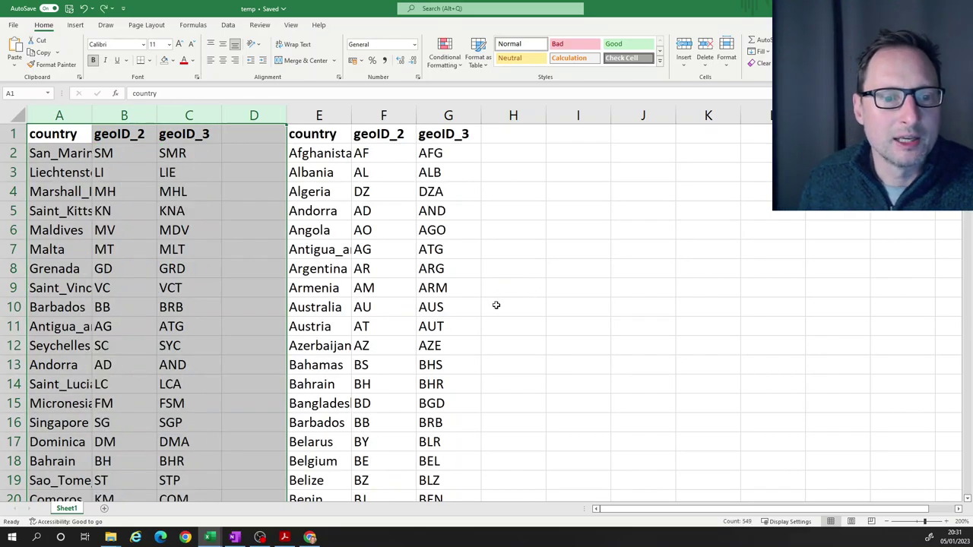
Examine which ranges the XLOOKUP formulas in the second list's geoID_2 and geoID_3 columns refer to
left_click(495, 304)
left_click_drag(71, 115, 235, 115)
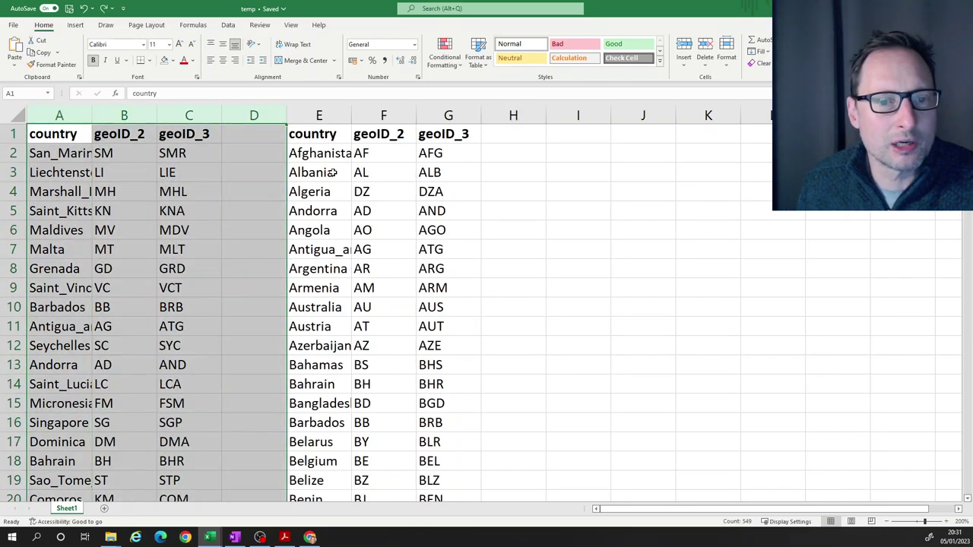
left_click(371, 217)
left_click(362, 192)
left_click(367, 222)
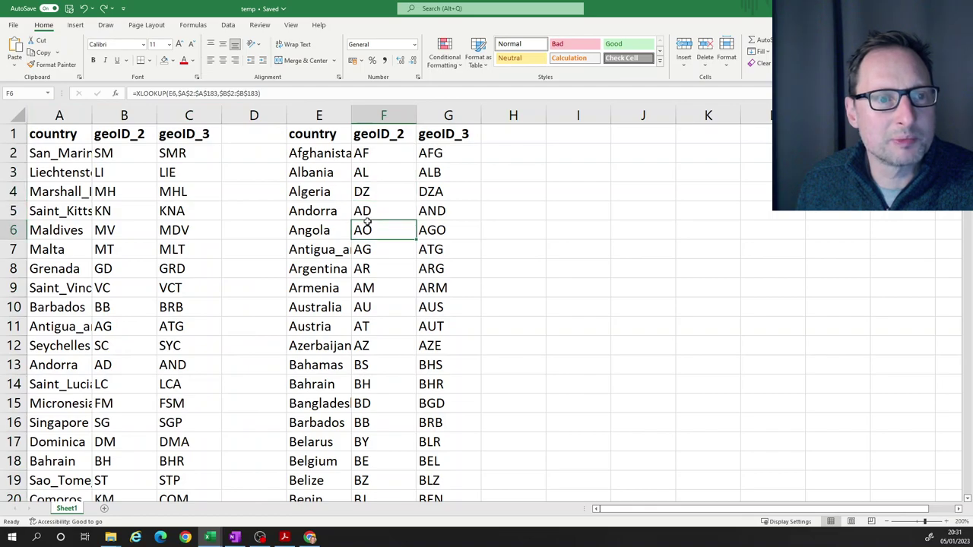
left_click(433, 227)
left_click(431, 192)
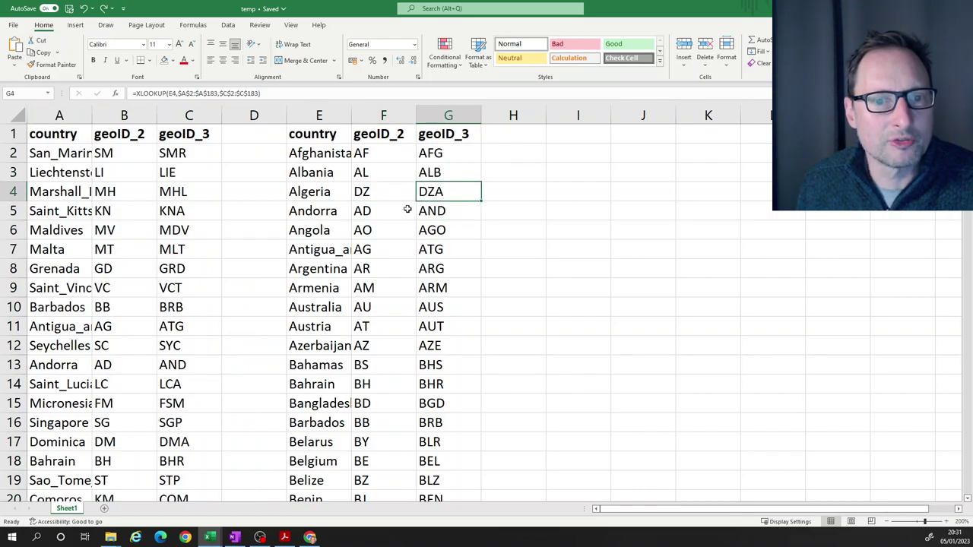
Replace the formulas in columns F:G with their values by copying and pasting values in place, and check several cells
left_click(375, 116)
left_click_drag(375, 116, 450, 114)
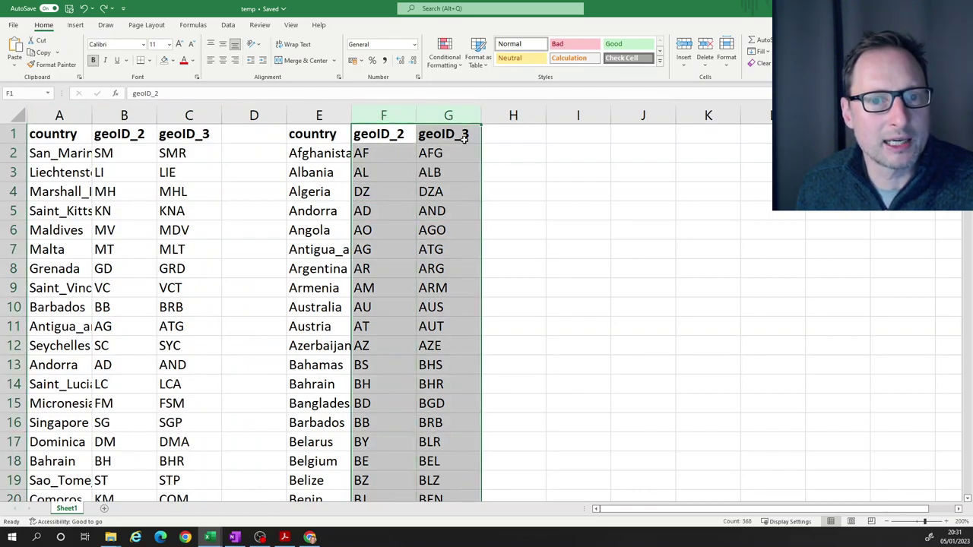
left_click(39, 53)
left_click(15, 68)
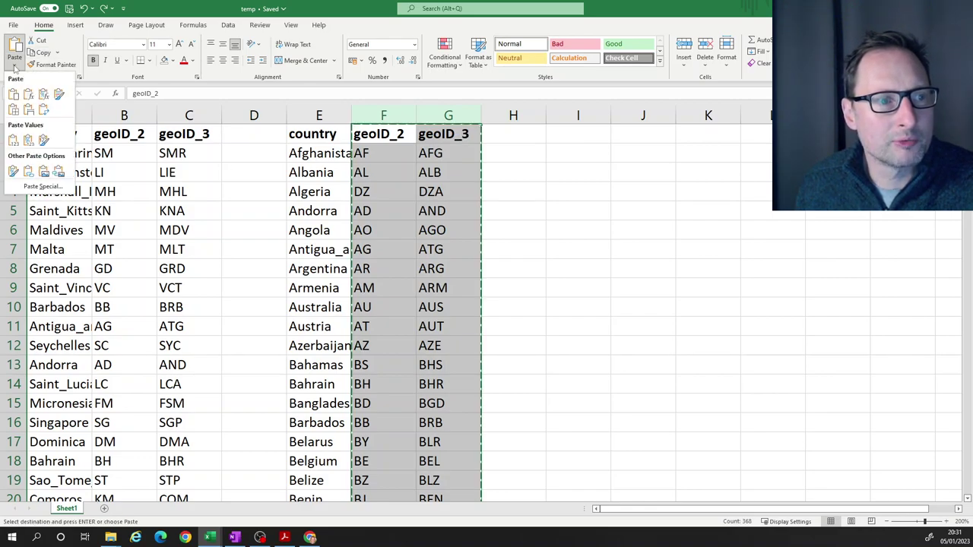
left_click(13, 142)
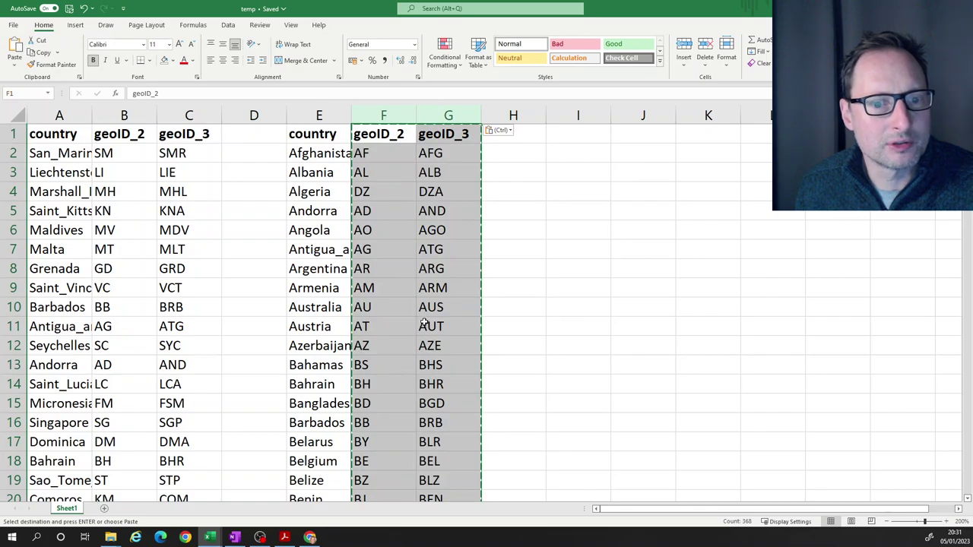
left_click(387, 286)
left_click(436, 174)
left_click(437, 266)
left_click(440, 328)
left_click(441, 384)
left_click(434, 417)
Delete columns A:D, which hold the first country list and the blank separator column
left_click_drag(259, 117, 30, 116)
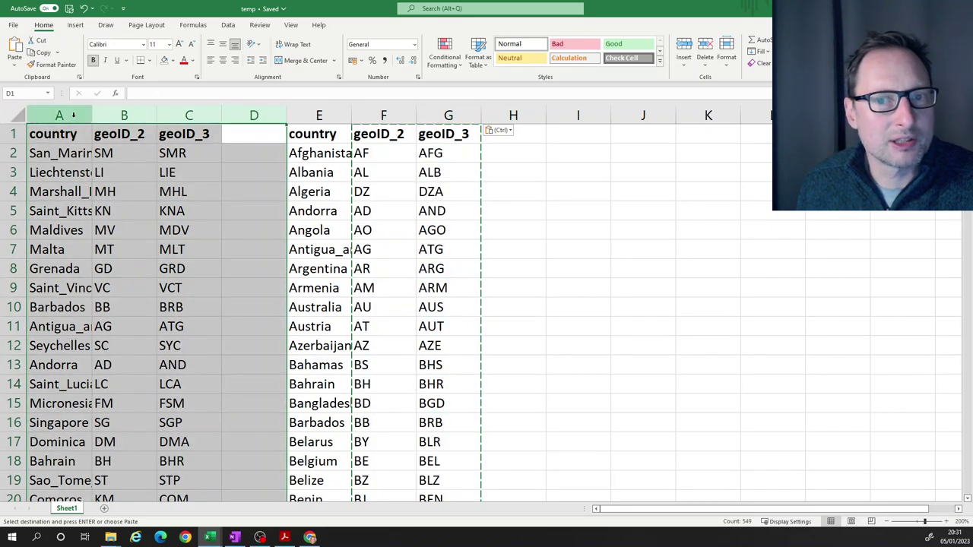
left_click(706, 47)
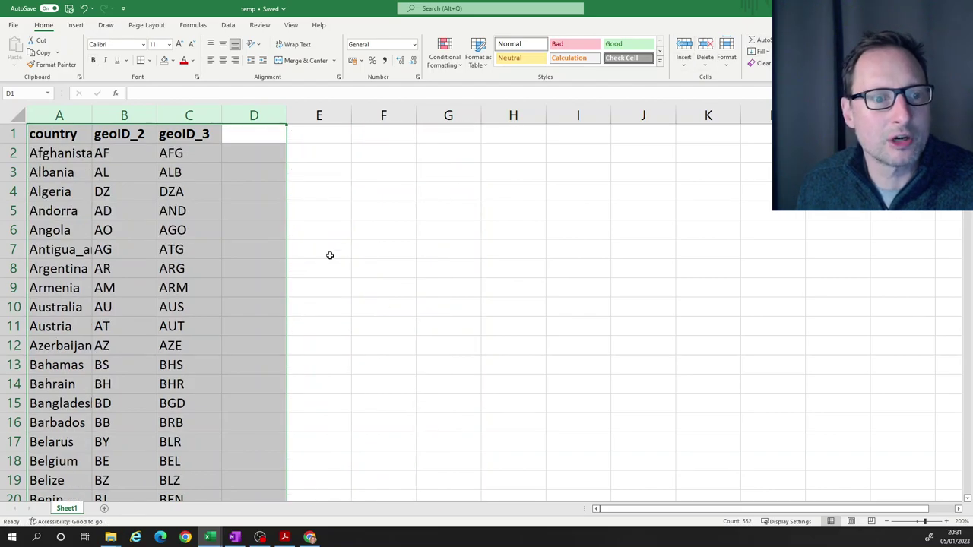
left_click(235, 209)
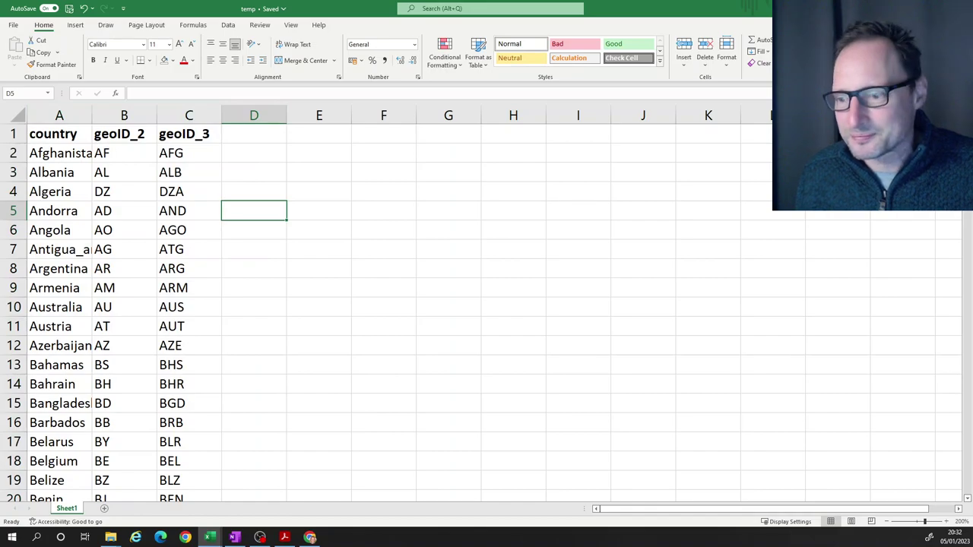
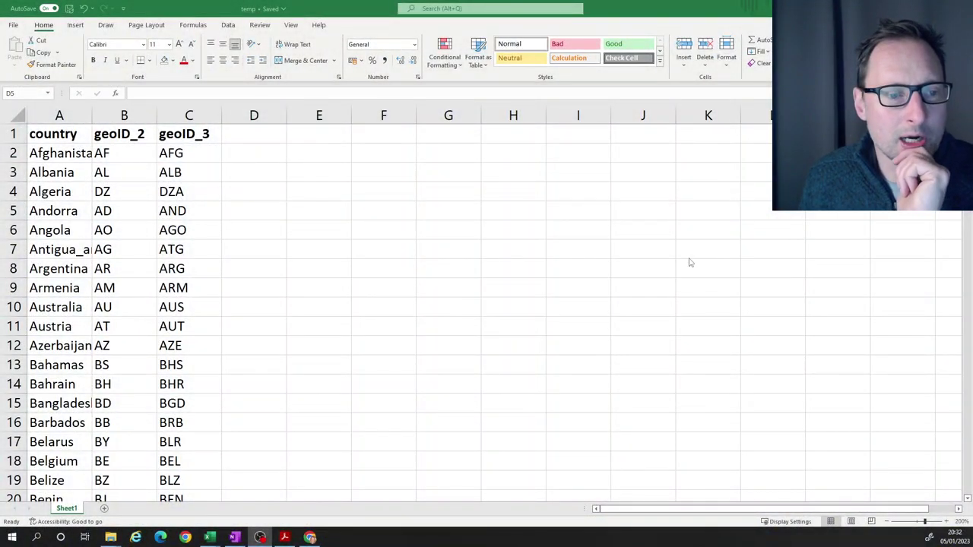
Add the column headers GDPpc, HealthExp and LandArea in D1:F1
left_click(271, 271)
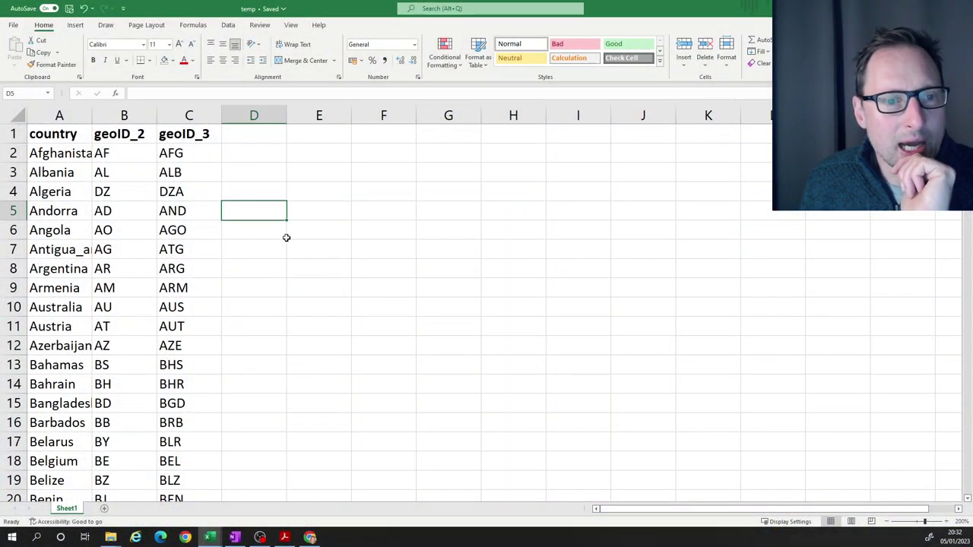
left_click(256, 135)
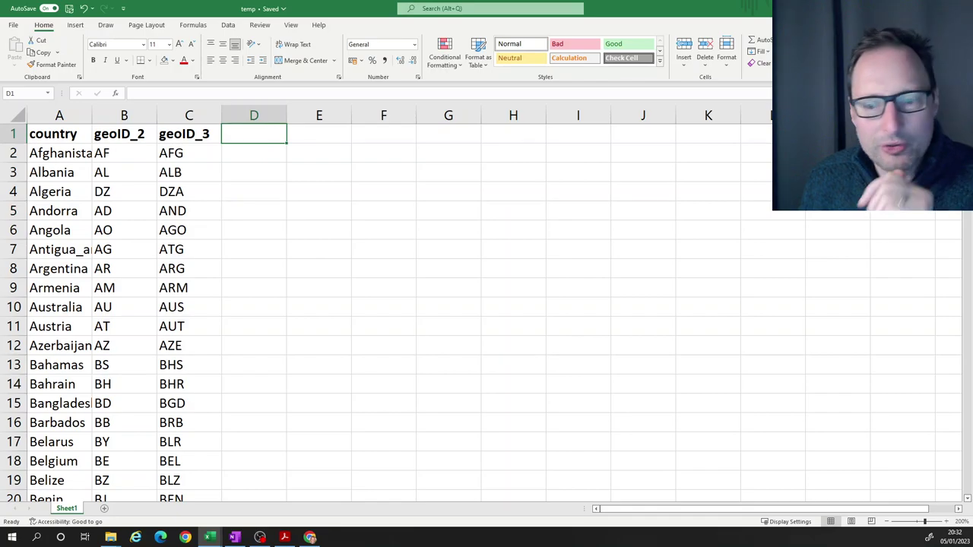
type("GDPpc")
key("Tab")
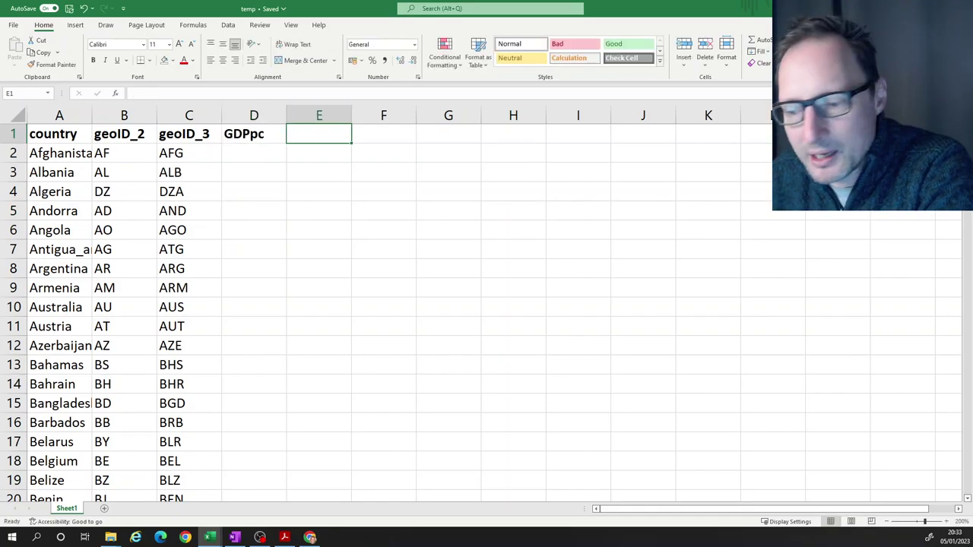
type("Health")
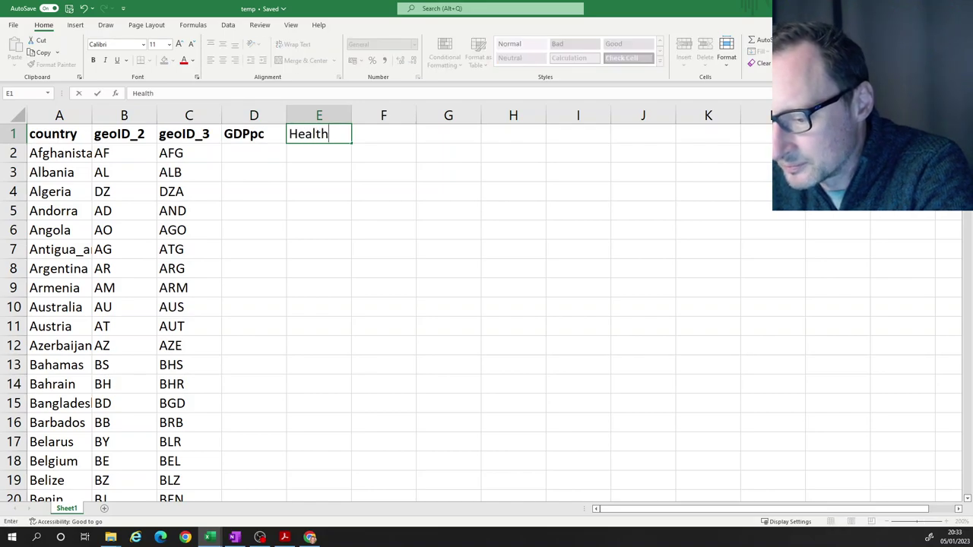
type("Exp")
key("ctrl+Return")
key("Tab")
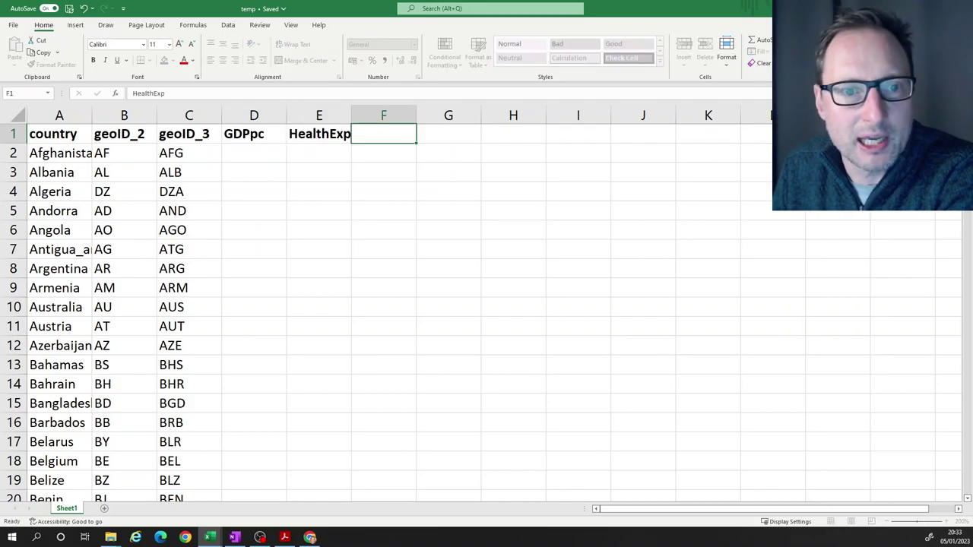
type("LandArea")
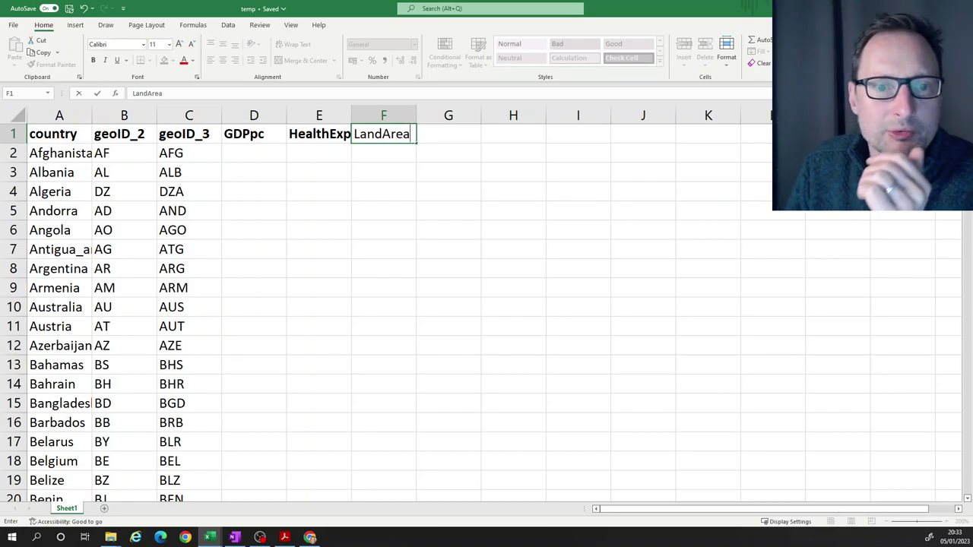
key("Return")
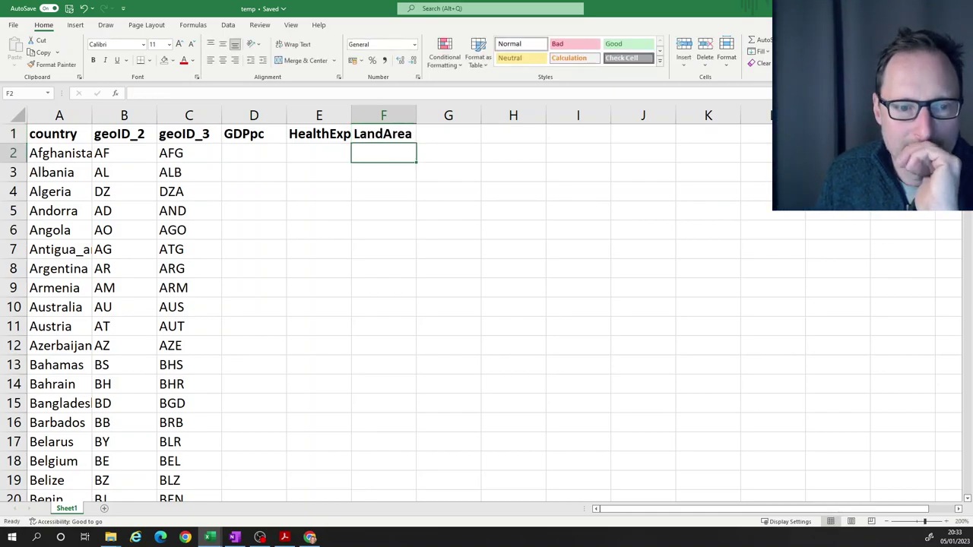
left_click(514, 269)
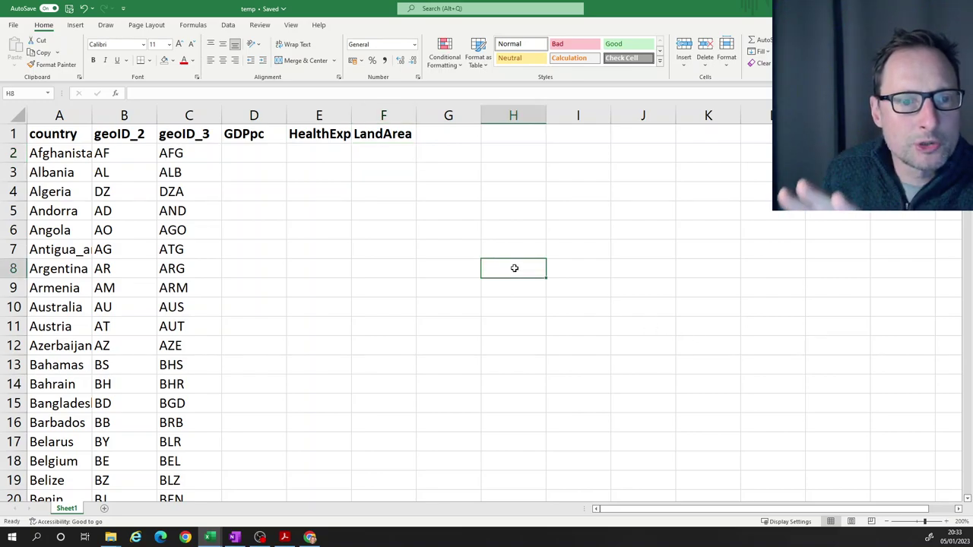
left_click(338, 212)
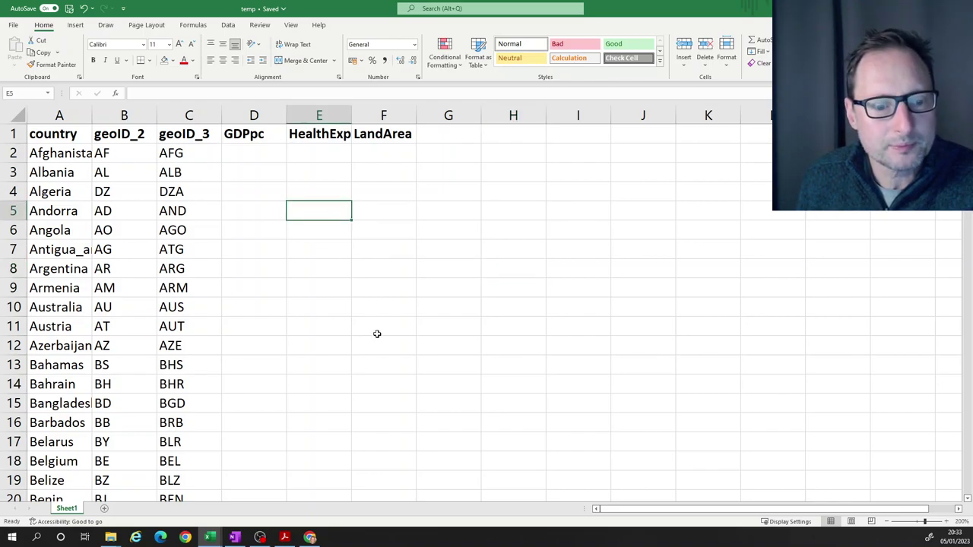
Circle the handwritten note about consistently spelled country names in OneNote, and return to the temp workbook in Excel
left_click(234, 537)
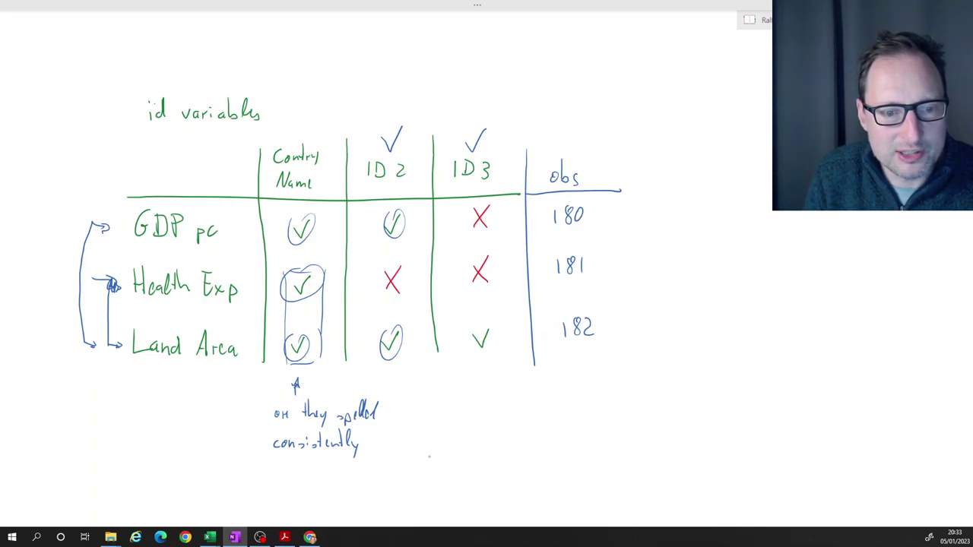
mouse_move(278, 398)
left_mouse_down()
mouse_move(340, 463)
mouse_move(395, 397)
mouse_move(289, 394)
left_mouse_up()
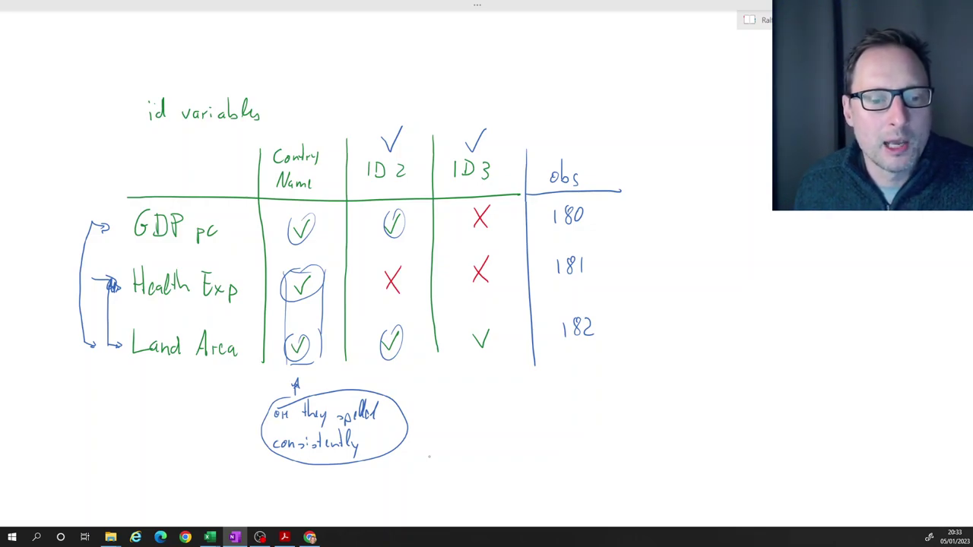
left_click(259, 471)
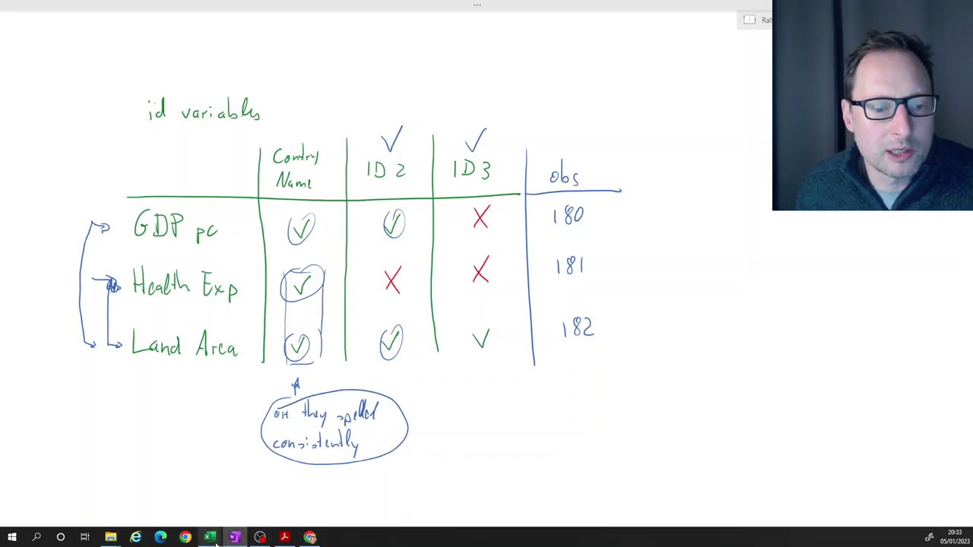
mouse_move(216, 541)
left_click(366, 503)
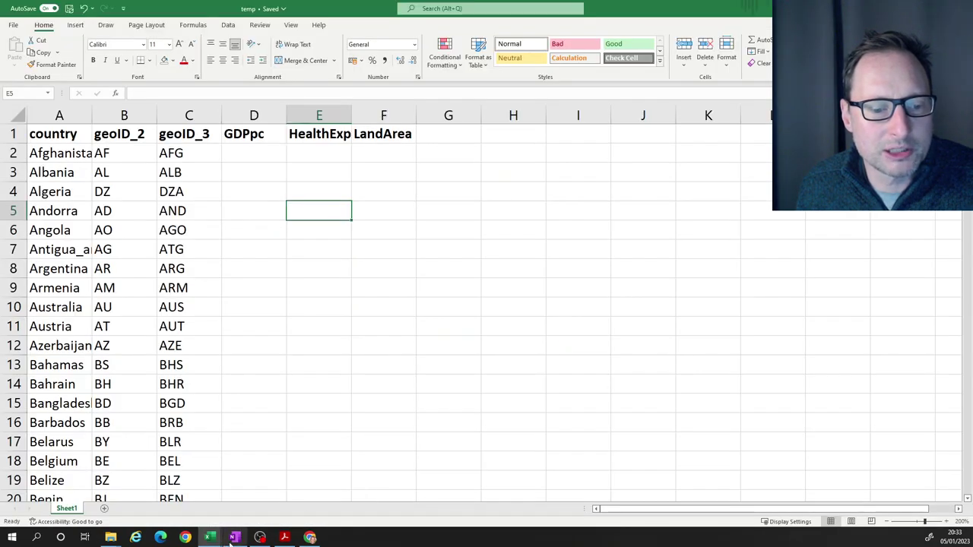
Begin an XLOOKUP formula in cell D2 of the temp workbook with the country in A2 as the lookup value
left_click(218, 539)
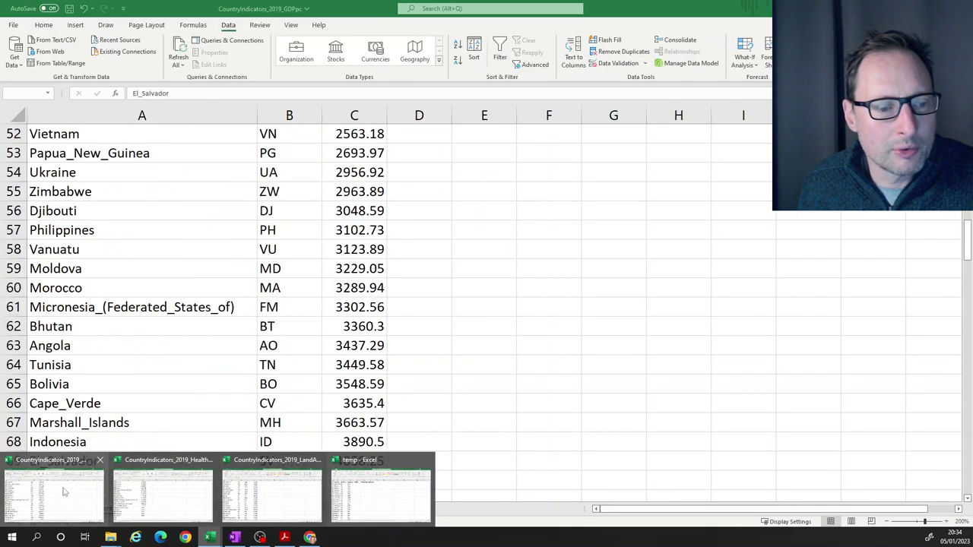
left_click(388, 505)
left_click(256, 152)
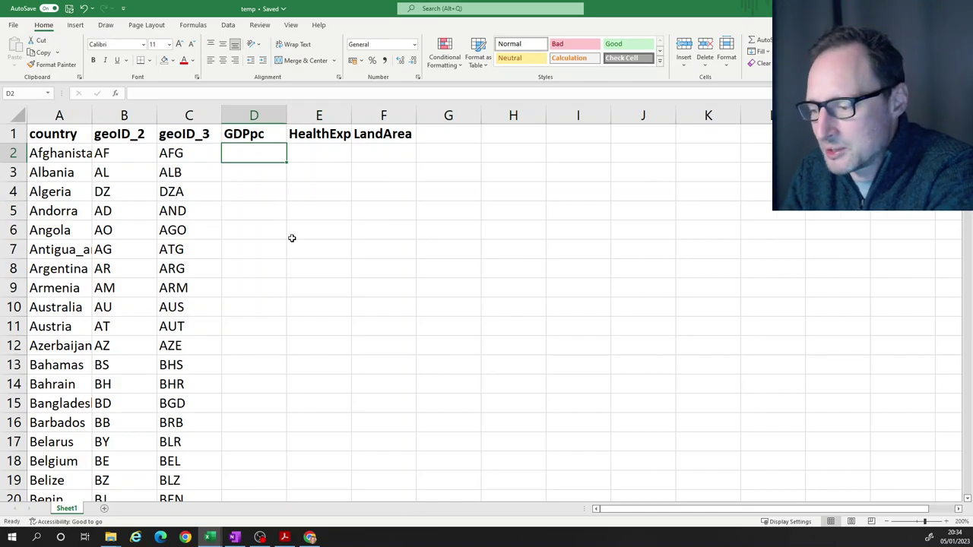
type("=")
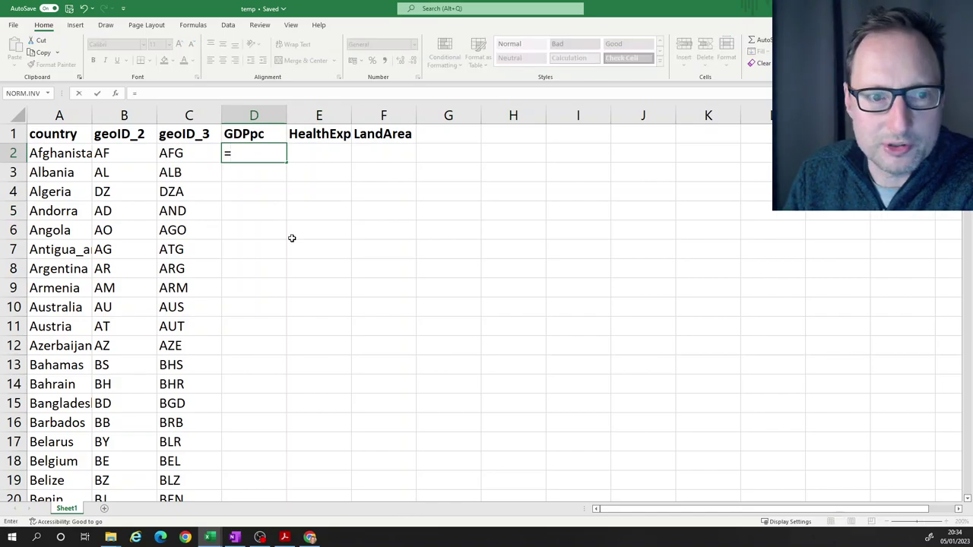
type("xlookup")
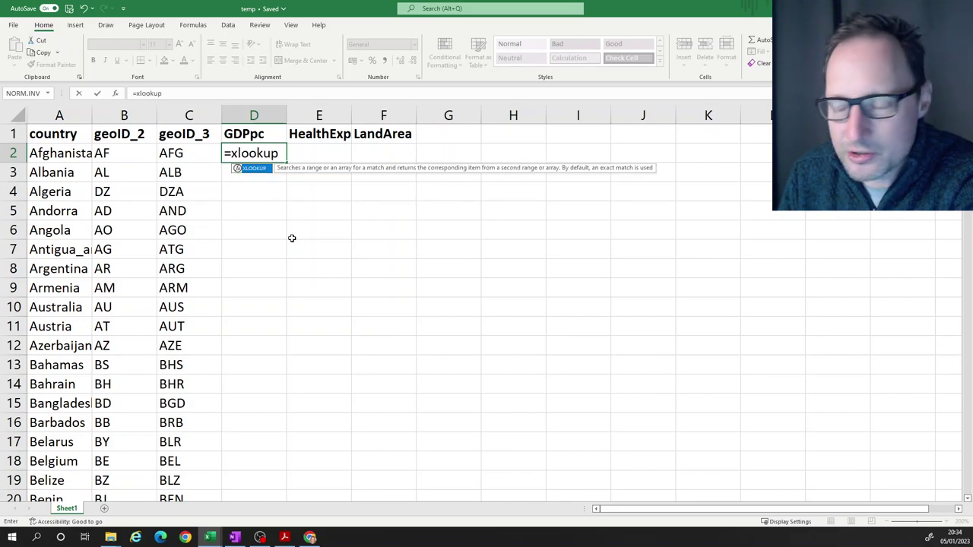
type("(")
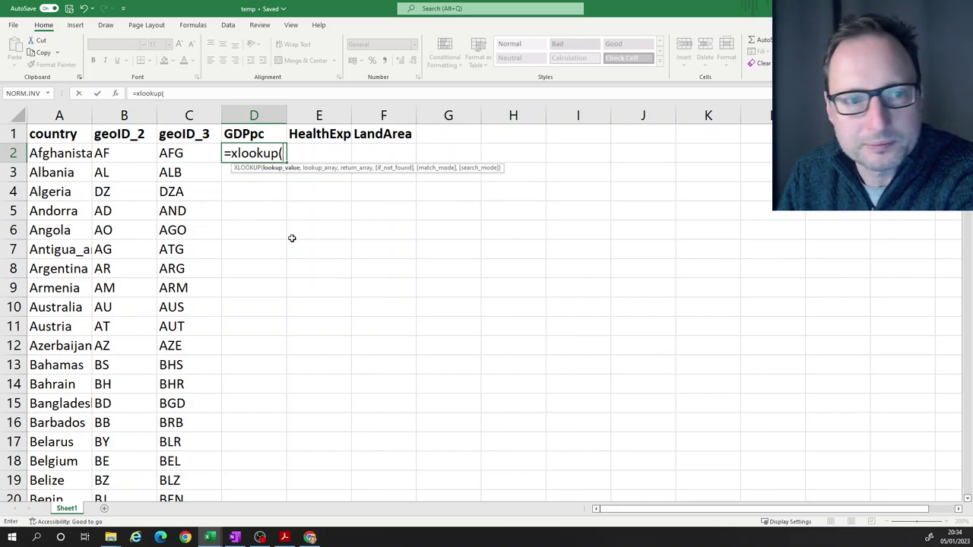
left_click(81, 150)
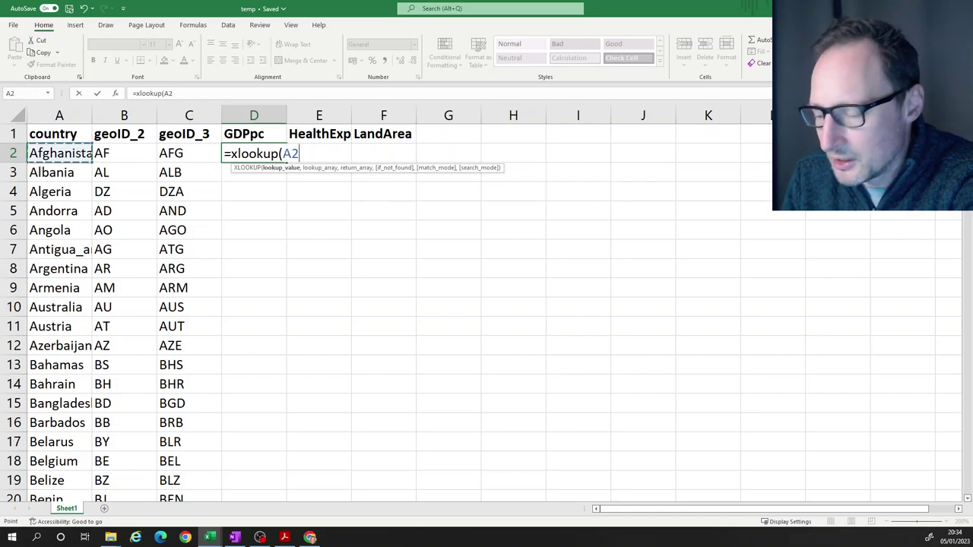
type(",")
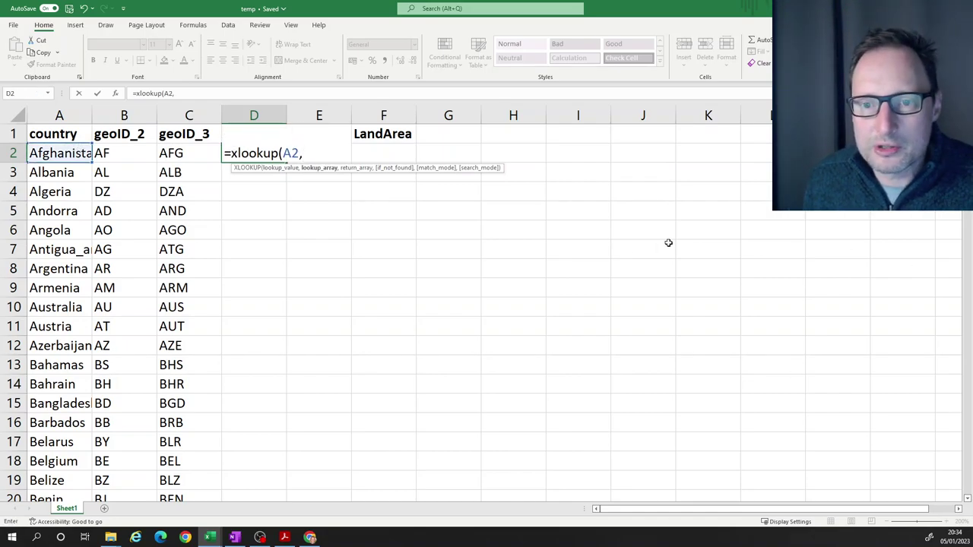
Set the formula's lookup array to the whole country column A of the CountryIndicators_2019_GDPpc workbook
left_click(220, 538)
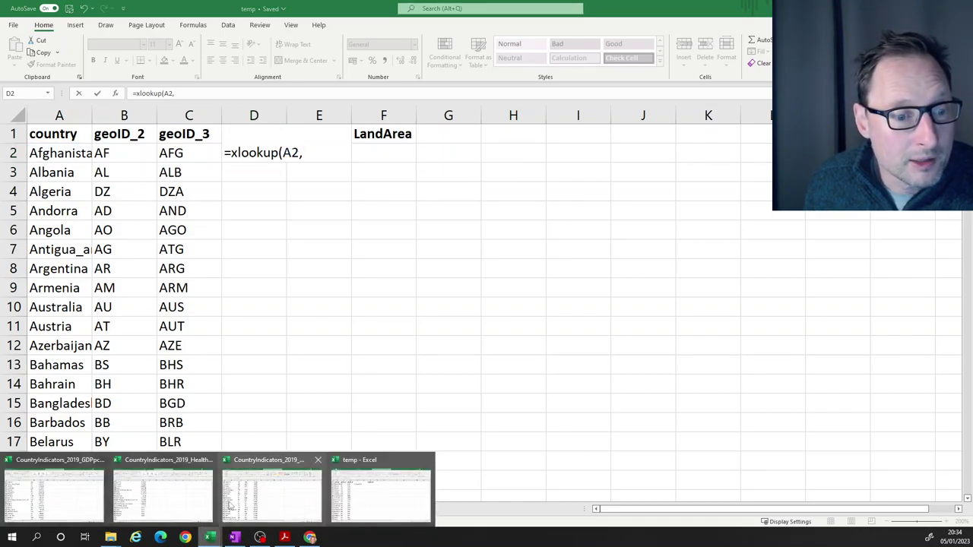
left_click(65, 489)
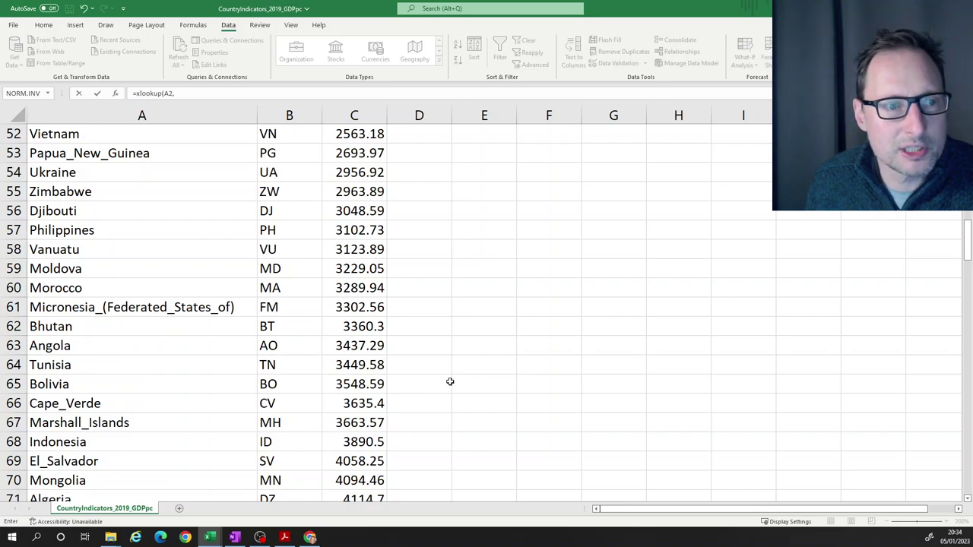
scroll(320, 240, "up", 8)
scroll(319, 240, "up", 9)
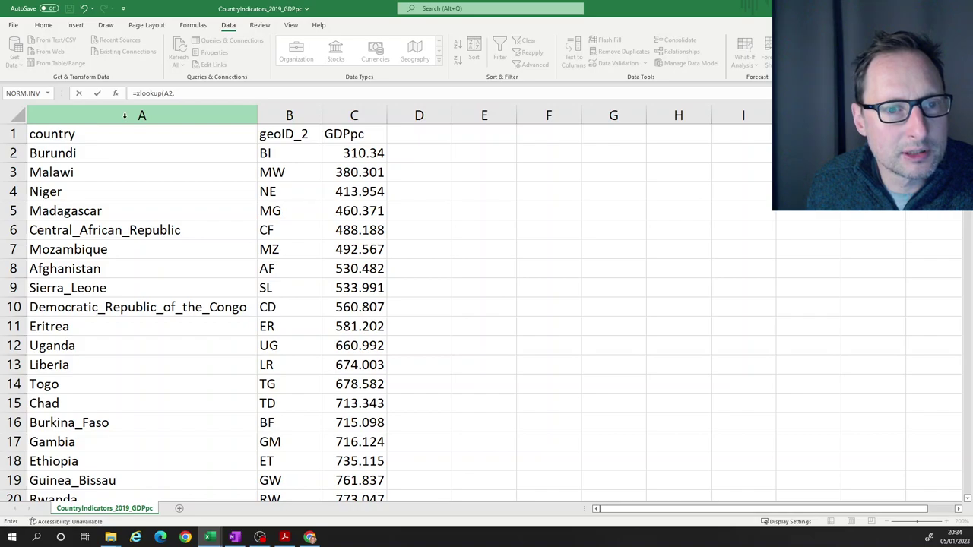
left_click(124, 114)
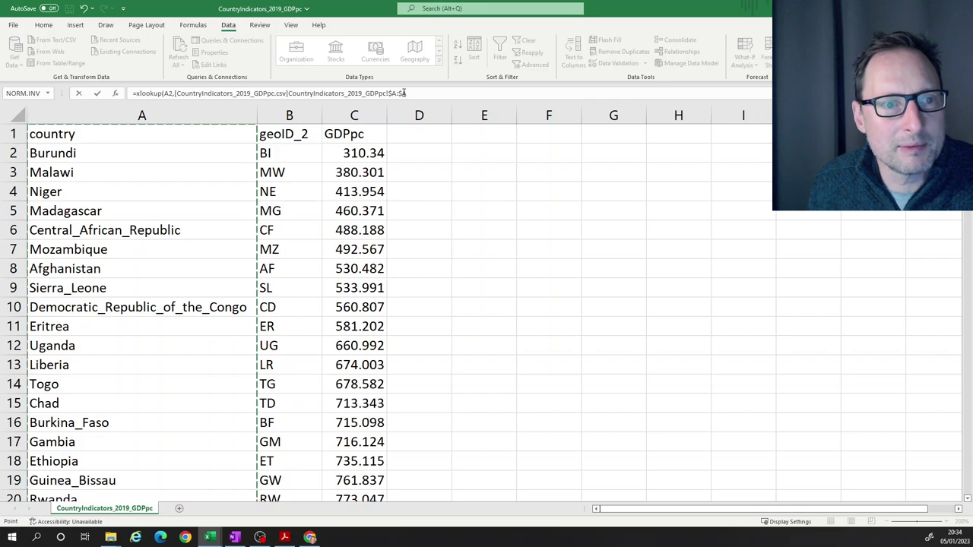
left_click(411, 92)
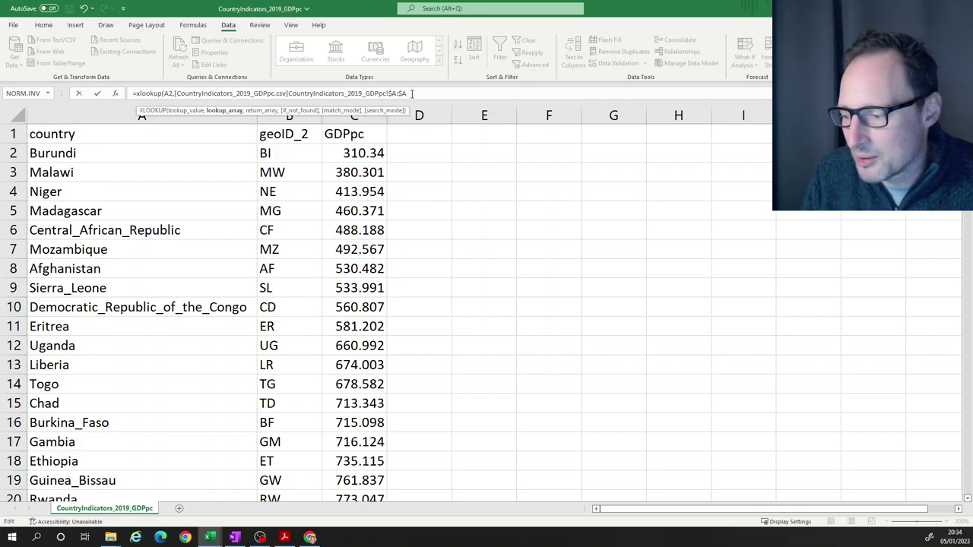
type(",")
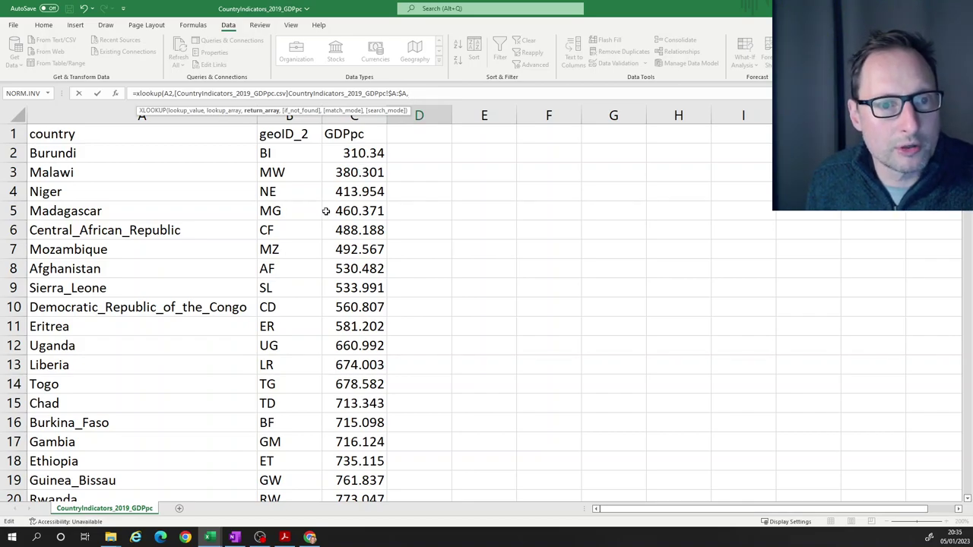
Set the return array to the whole GDPpc column C of CountryIndicators_2019_GDPpc and complete the XLOOKUP formula
left_click(354, 116)
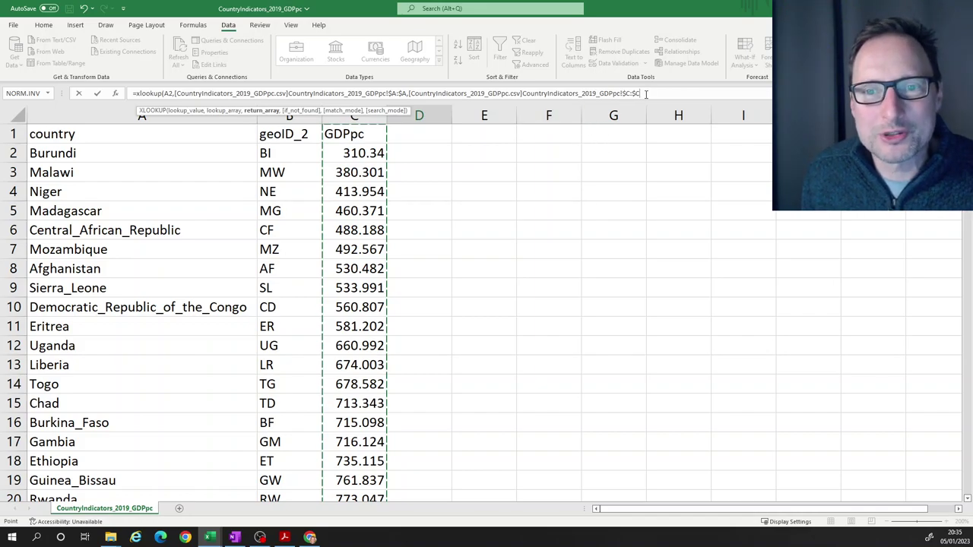
type(")")
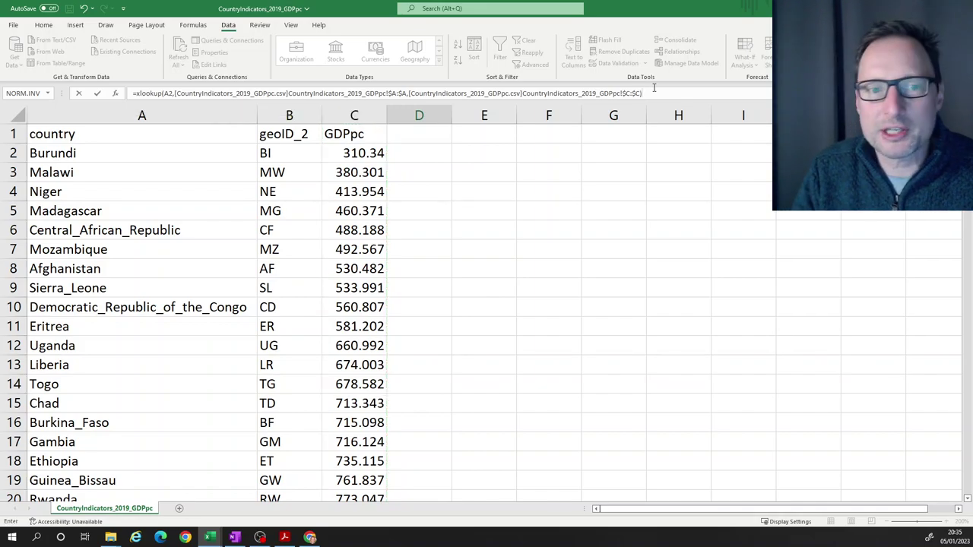
key("Return")
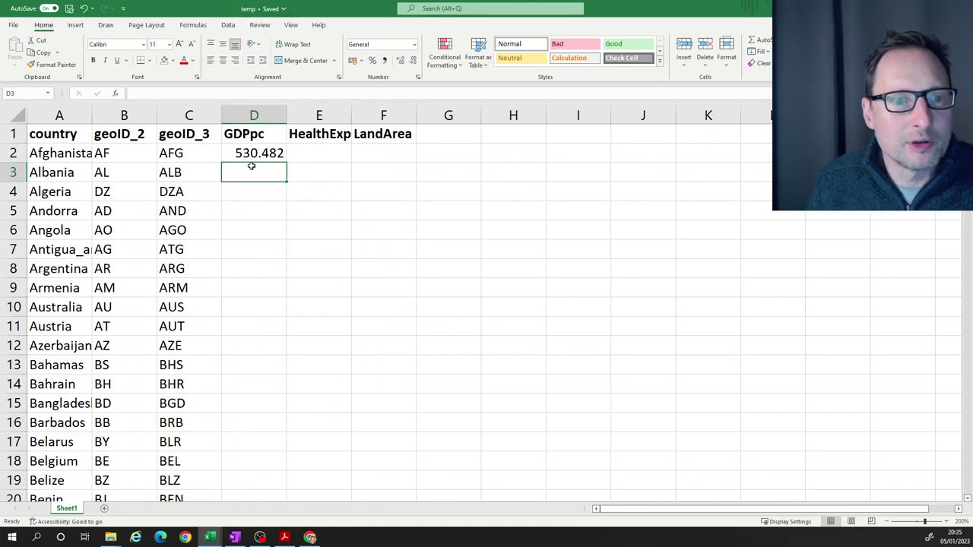
Check the XLOOKUP formula in D2 and fill it down the GDPpc column for all countries
left_click(250, 155)
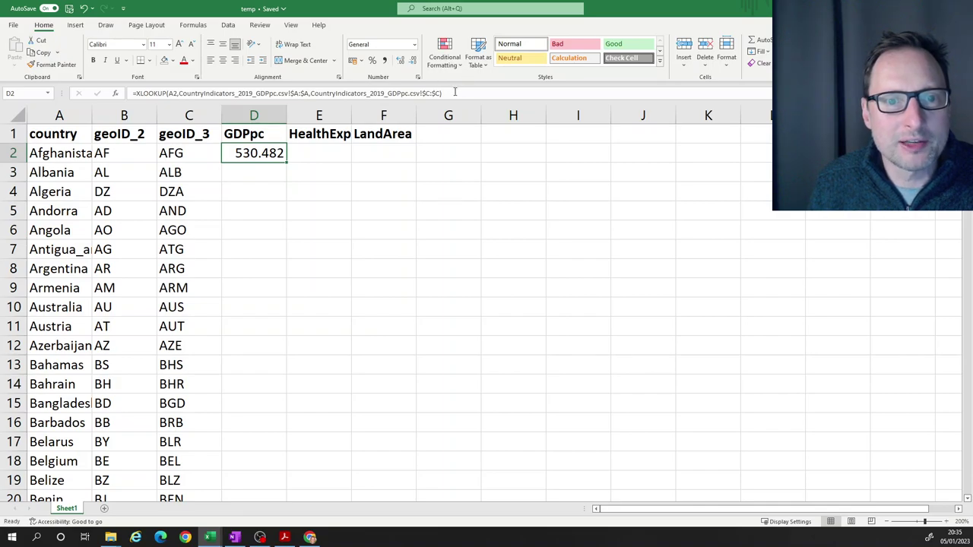
double_click(266, 153)
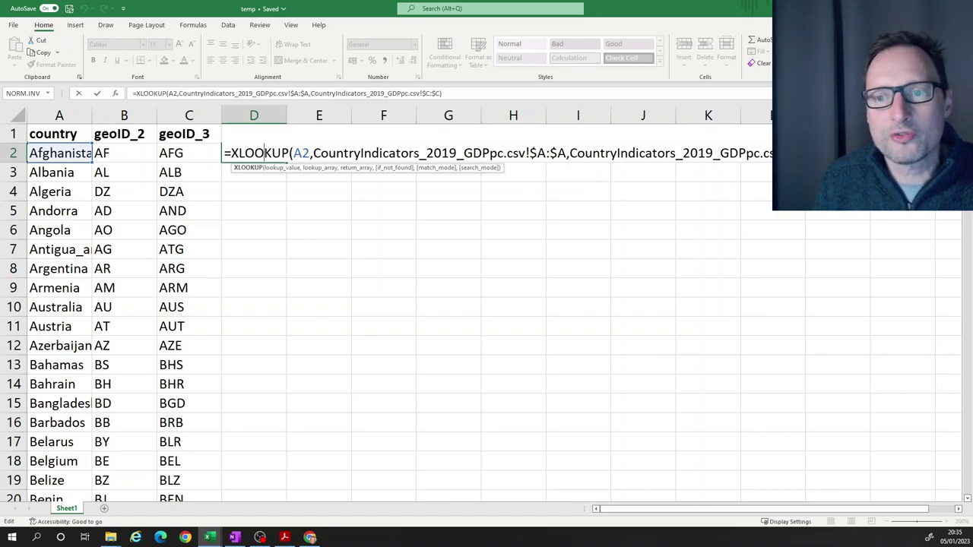
left_click(627, 159)
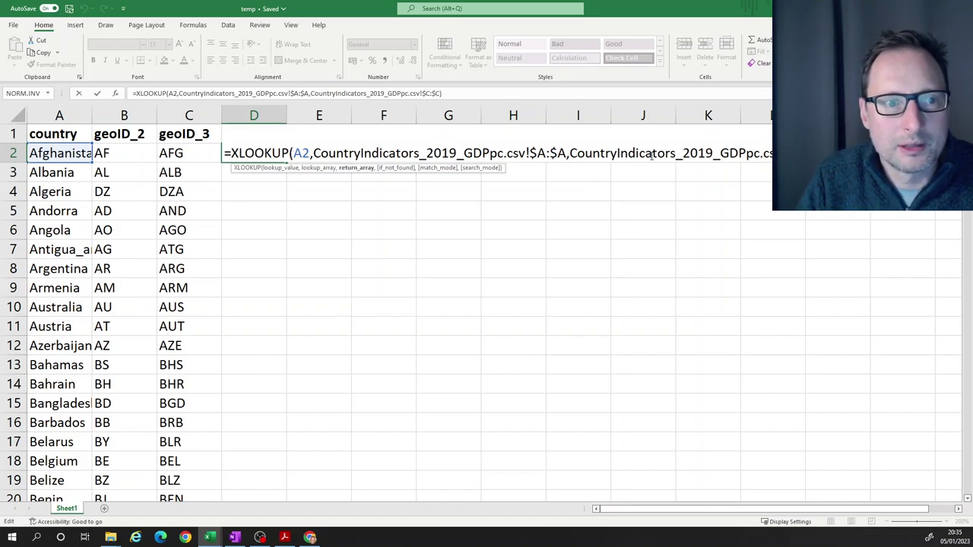
key("Return")
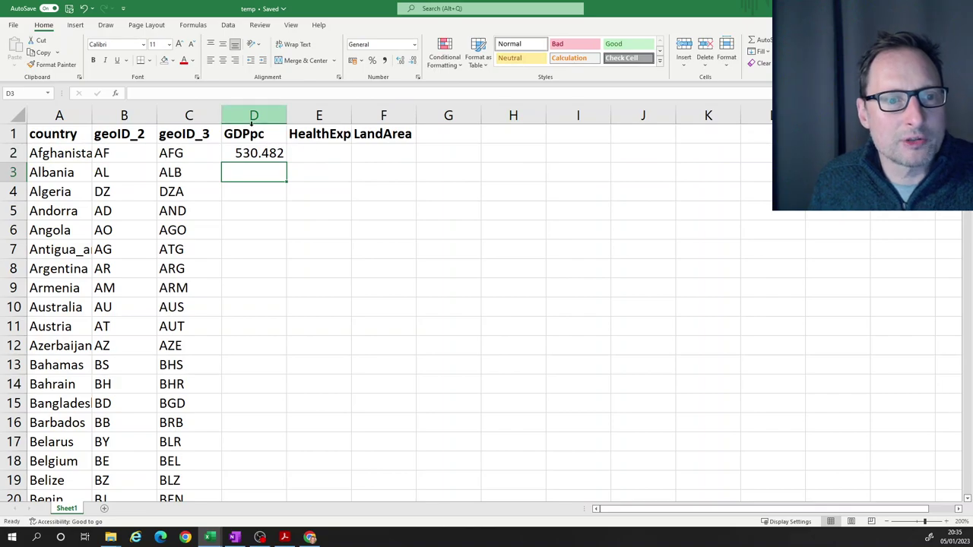
left_click(259, 154)
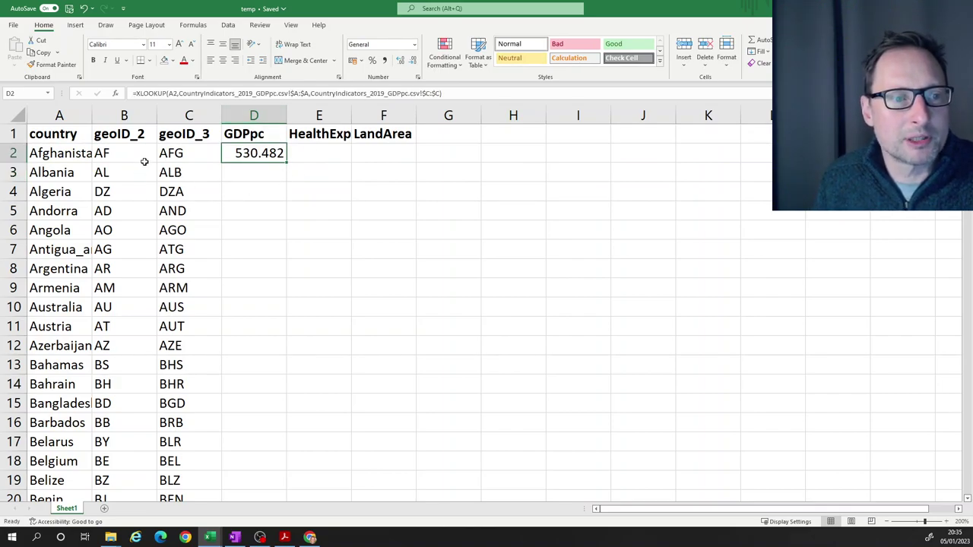
double_click(286, 163)
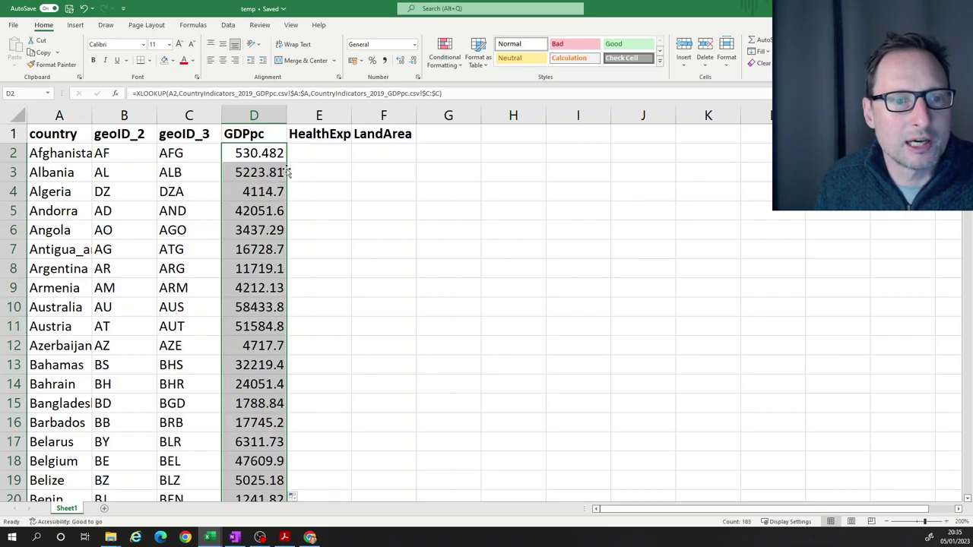
Examine the filled GDPpc column for lookup errors, including the formula in the Palestine row
scroll(258, 228, "down", 6)
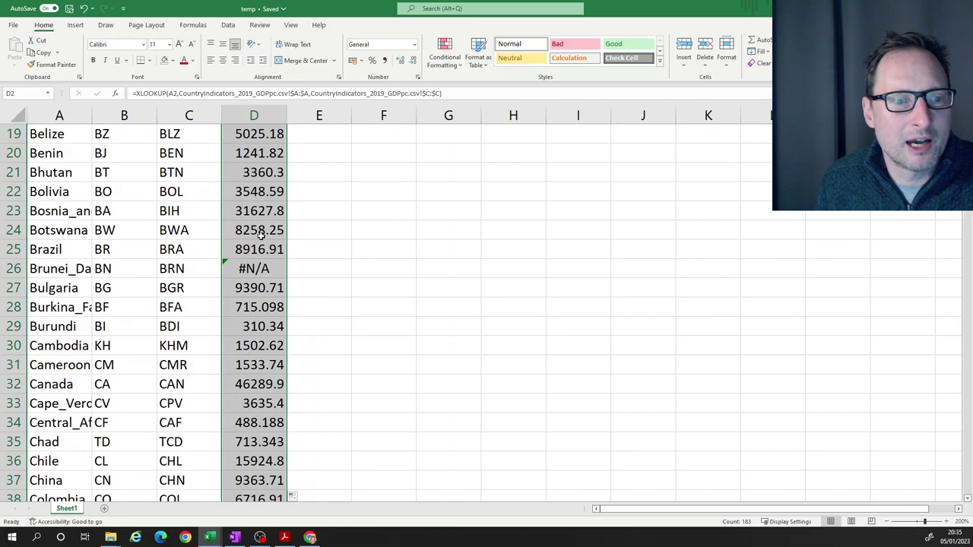
scroll(261, 235, "down", 20)
scroll(260, 236, "down", 18)
scroll(261, 251, "up", 11)
scroll(261, 253, "up", 11)
scroll(239, 356, "down", 3)
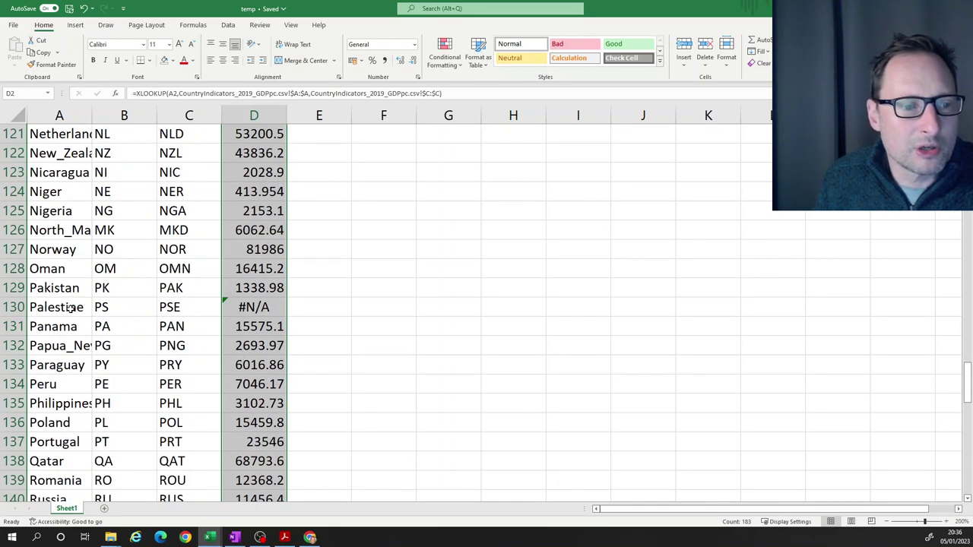
left_click(341, 300)
left_click(256, 310)
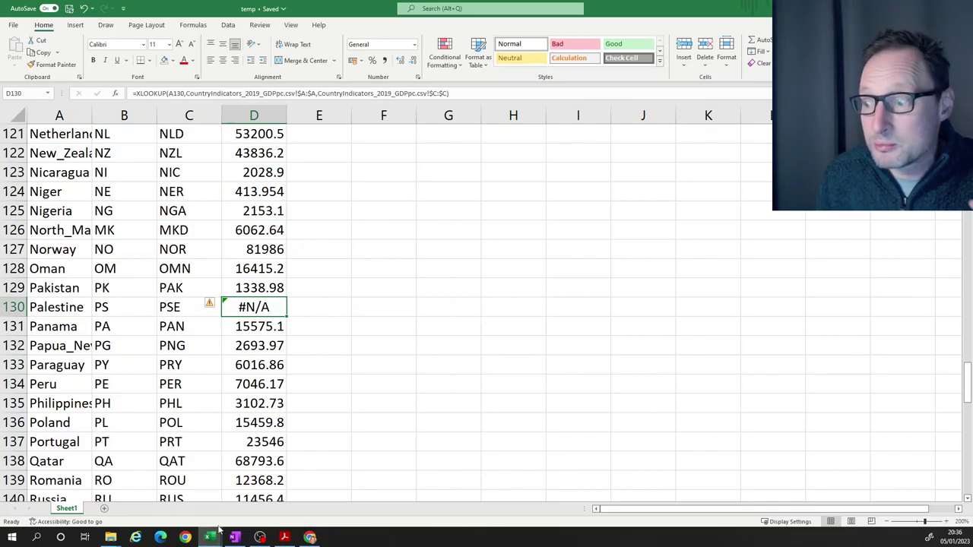
left_click(399, 392)
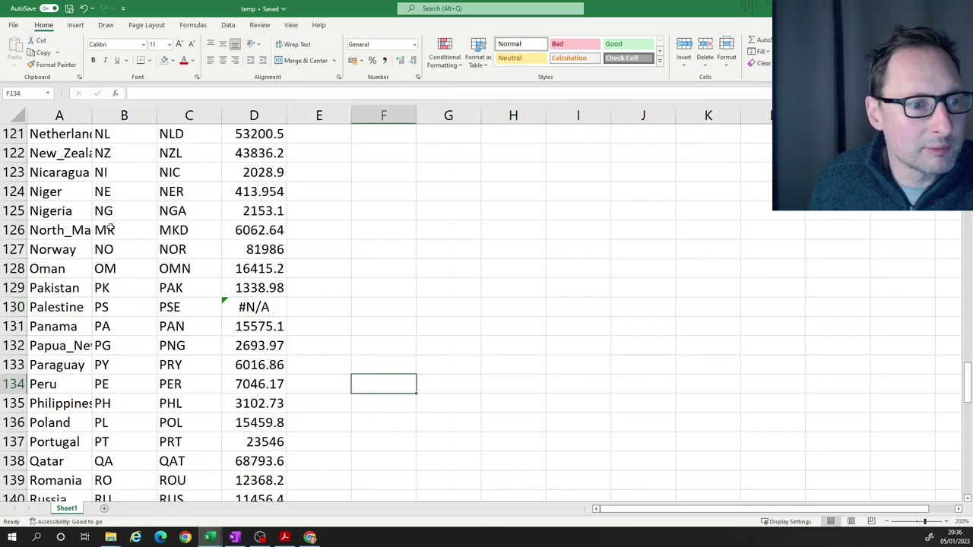
scroll(114, 221, "up", 20)
scroll(114, 220, "up", 19)
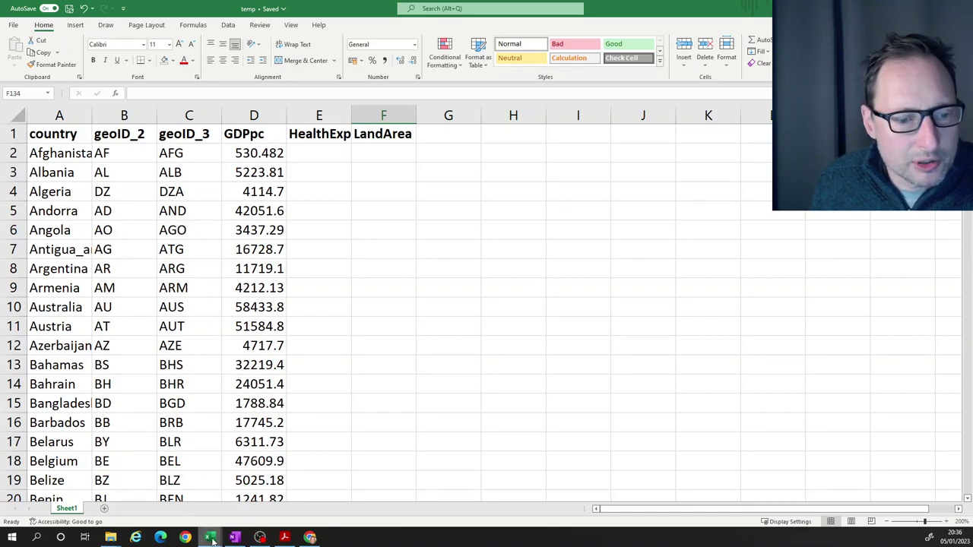
Try to find Palestine in the country column of the CountryIndicators_2019_GDPpc workbook and check its GDPpc value
mouse_move(215, 542)
left_click(80, 486)
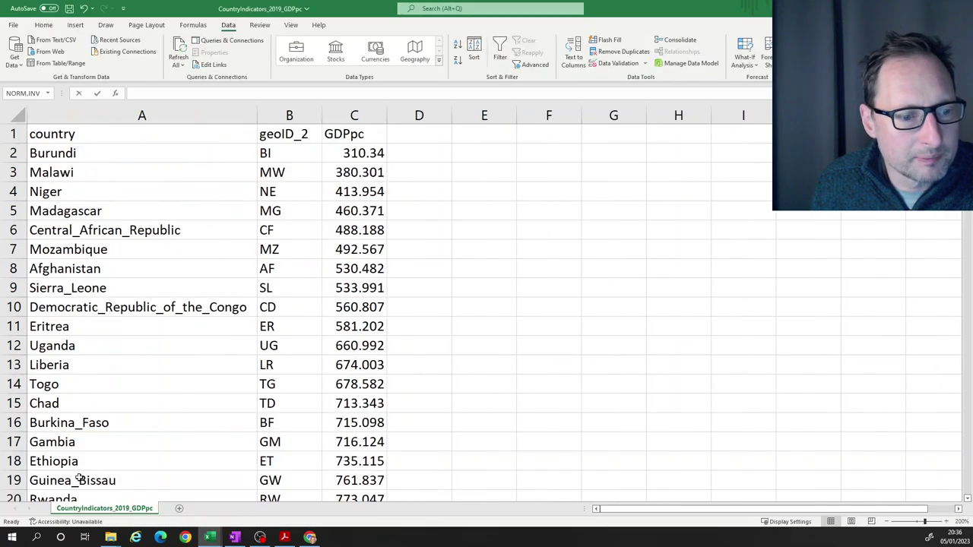
left_click(217, 322)
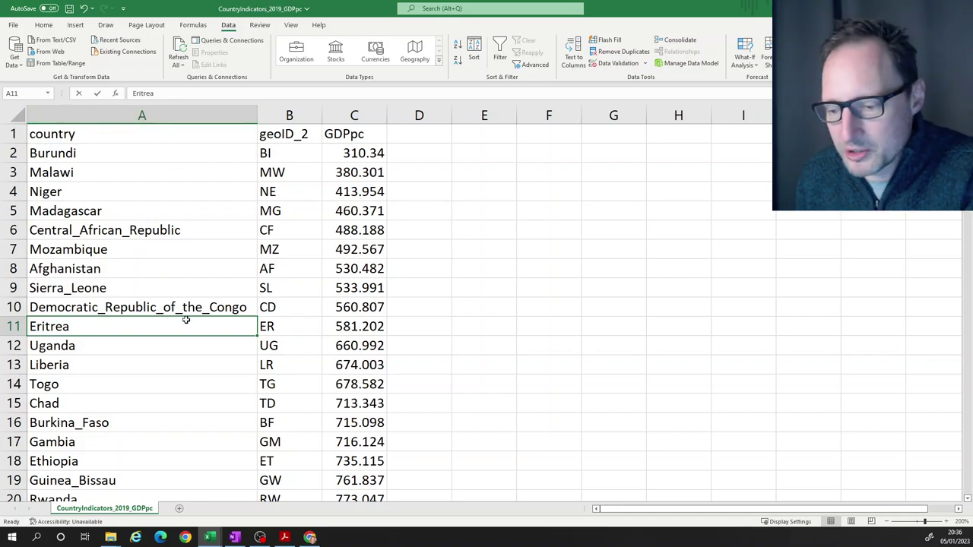
key("ctrl+f")
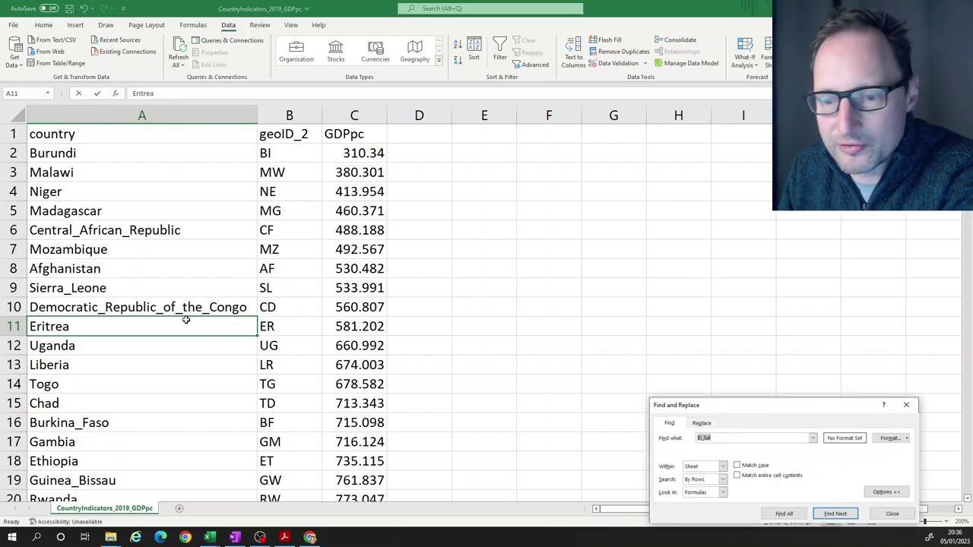
type("Palestine")
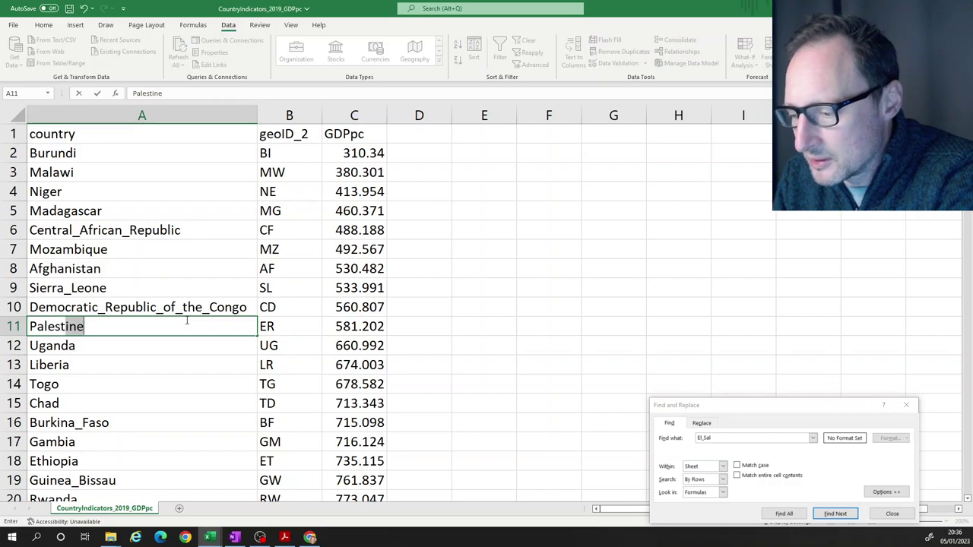
key("Return")
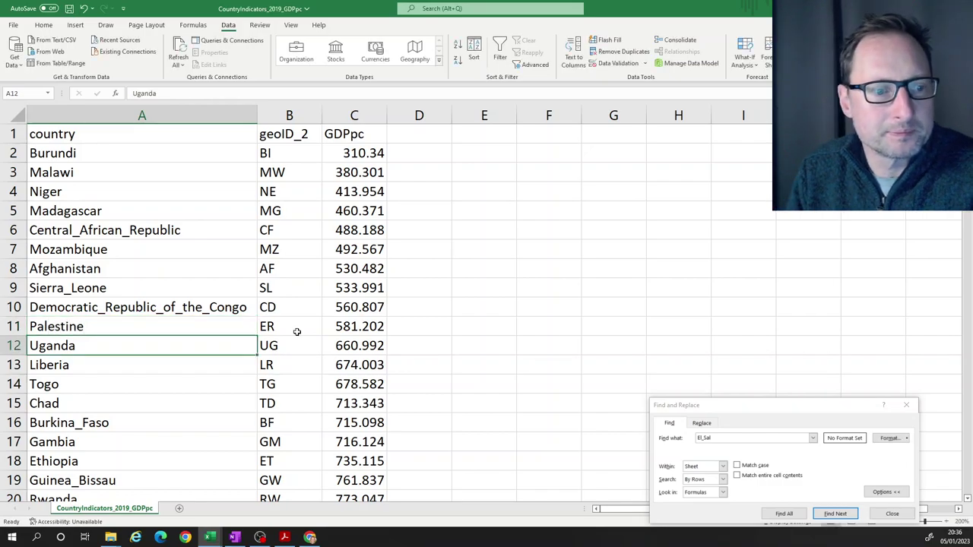
left_click(156, 326)
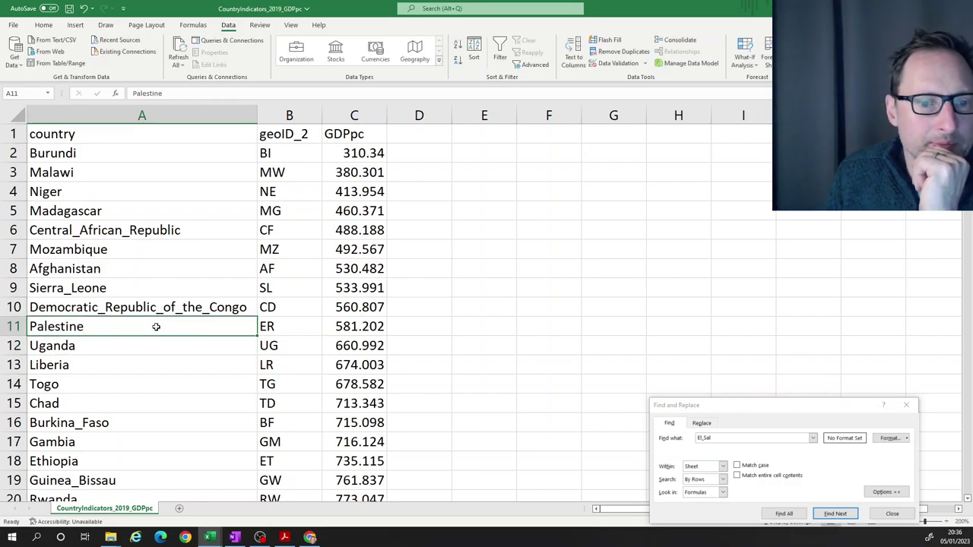
left_click(358, 327)
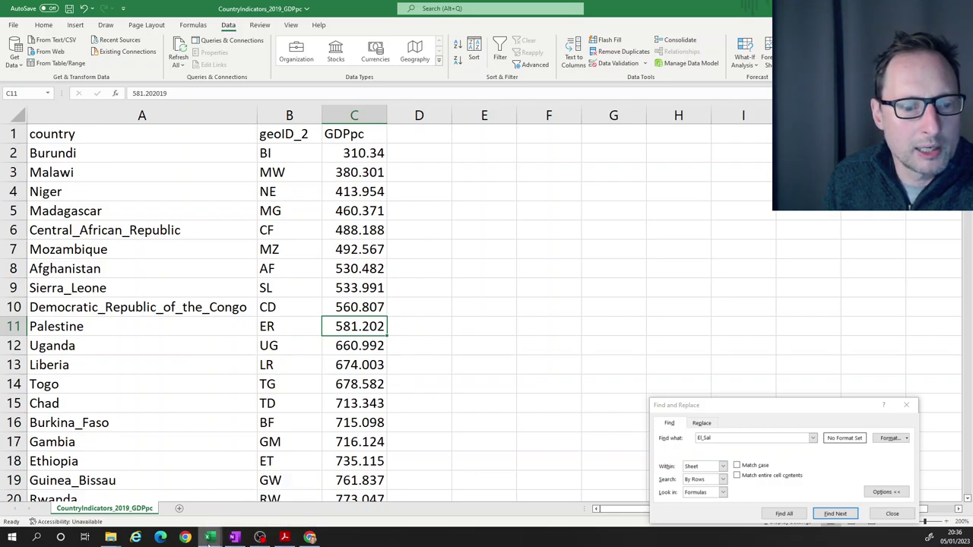
Return to the temp workbook and examine the Palestine row's country name and GDPpc lookup formula
mouse_move(210, 538)
left_click(360, 494)
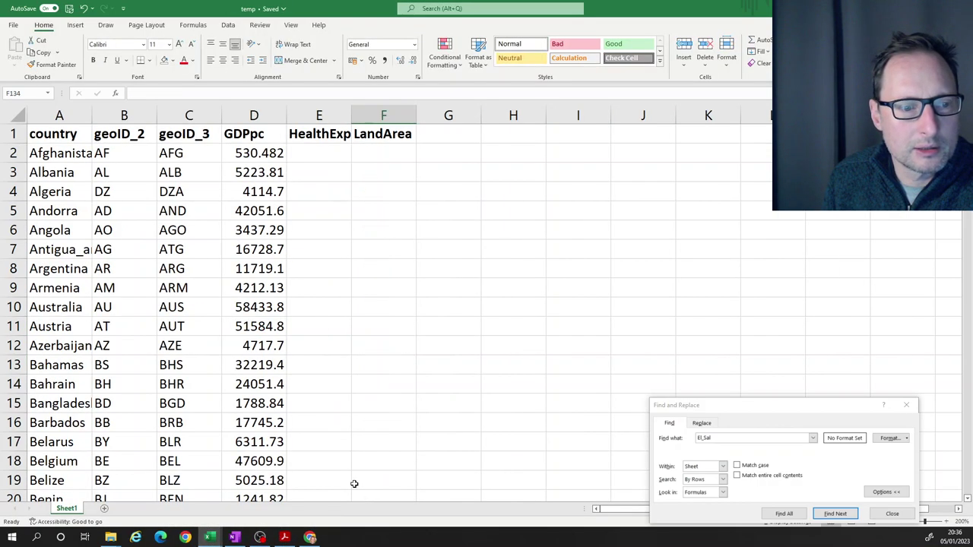
scroll(241, 392, "down", 17)
scroll(240, 393, "down", 16)
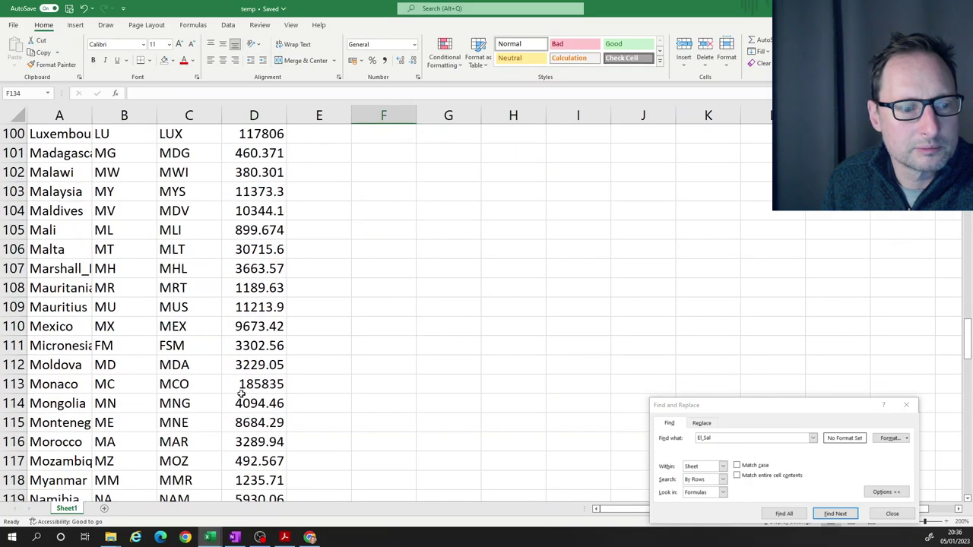
scroll(241, 393, "down", 6)
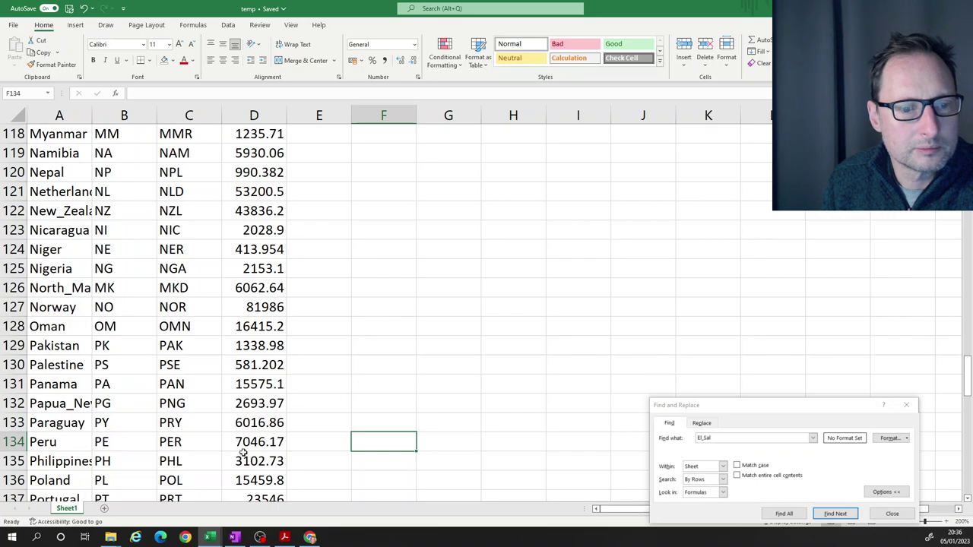
left_click(255, 368)
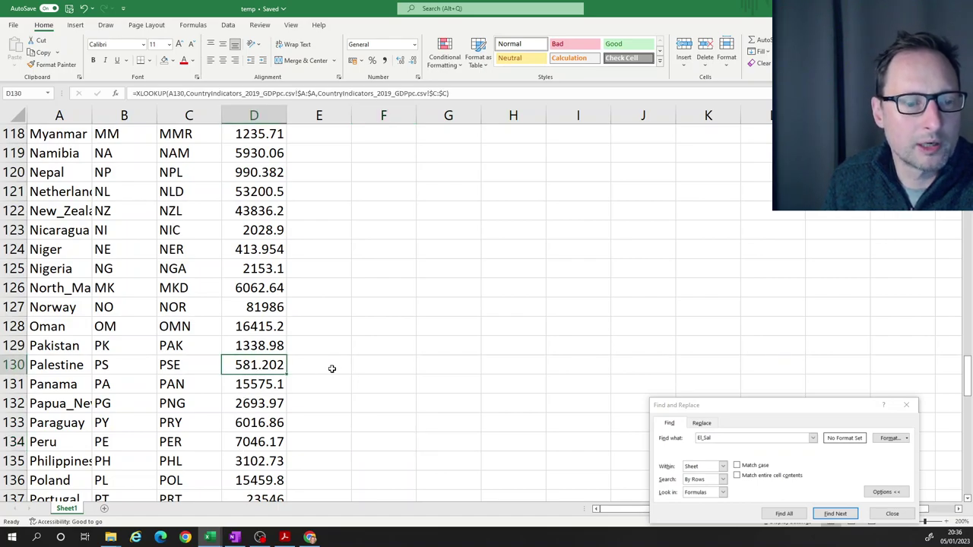
left_click(44, 365)
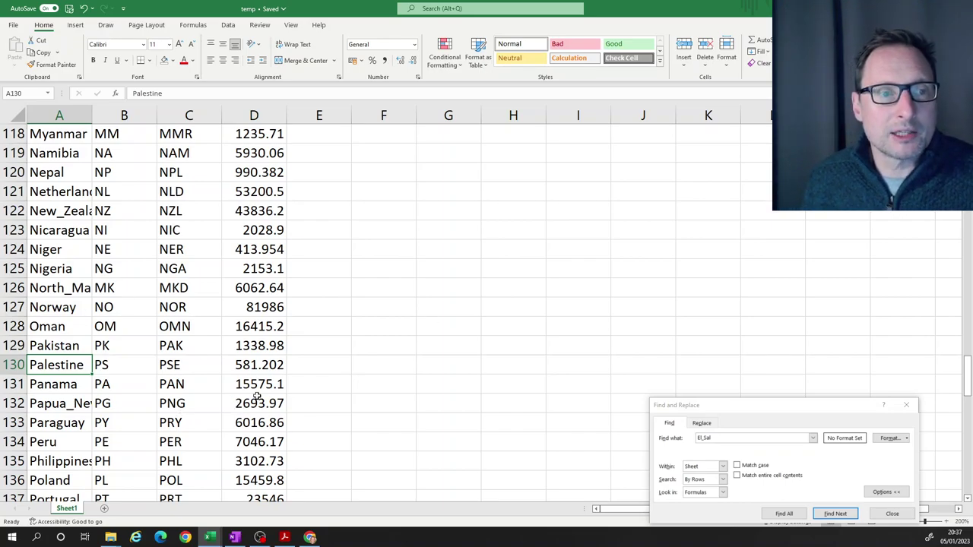
left_click(277, 365)
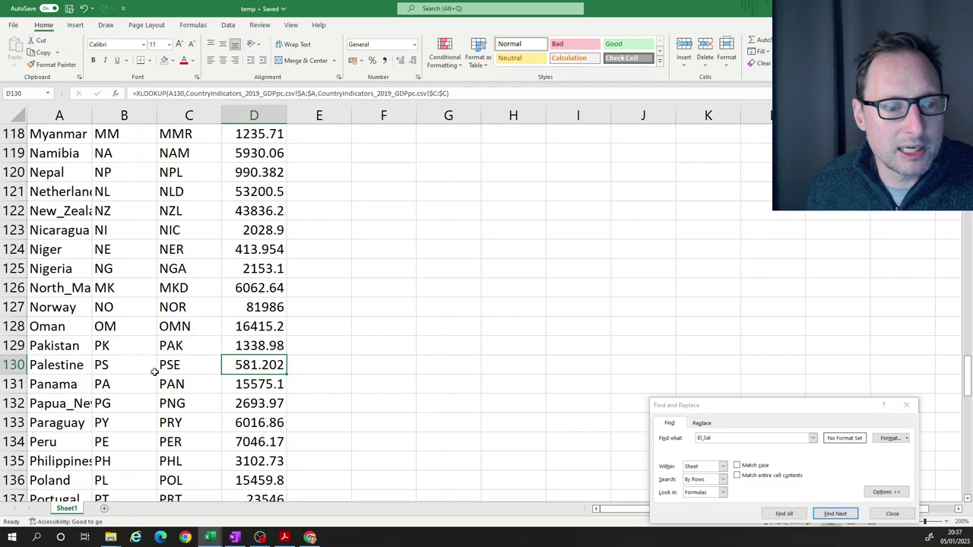
Examine the GDPpc column below Palestine for countries with lookup errors and close the Find and Replace dialog
scroll(153, 372, "down", 7)
scroll(154, 371, "down", 3)
scroll(153, 371, "down", 1)
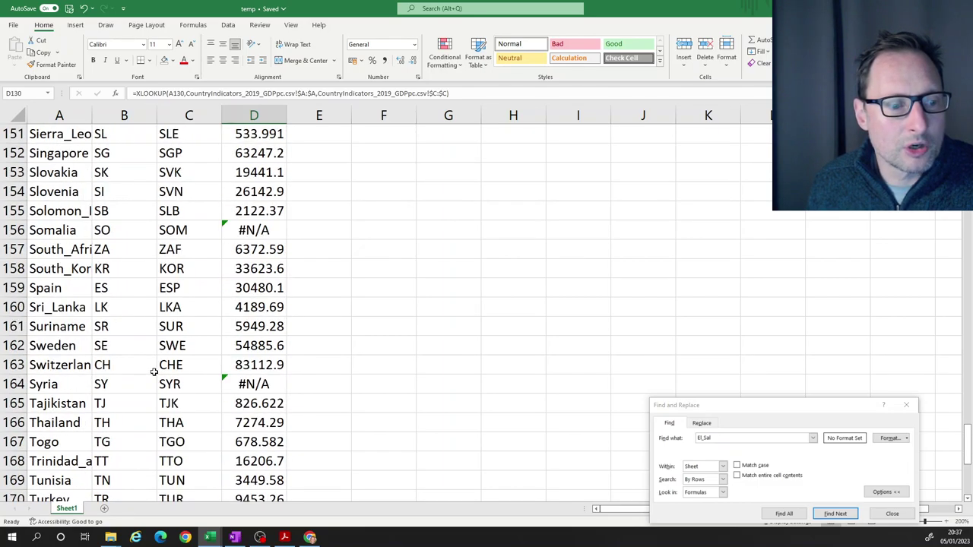
scroll(153, 372, "down", 1)
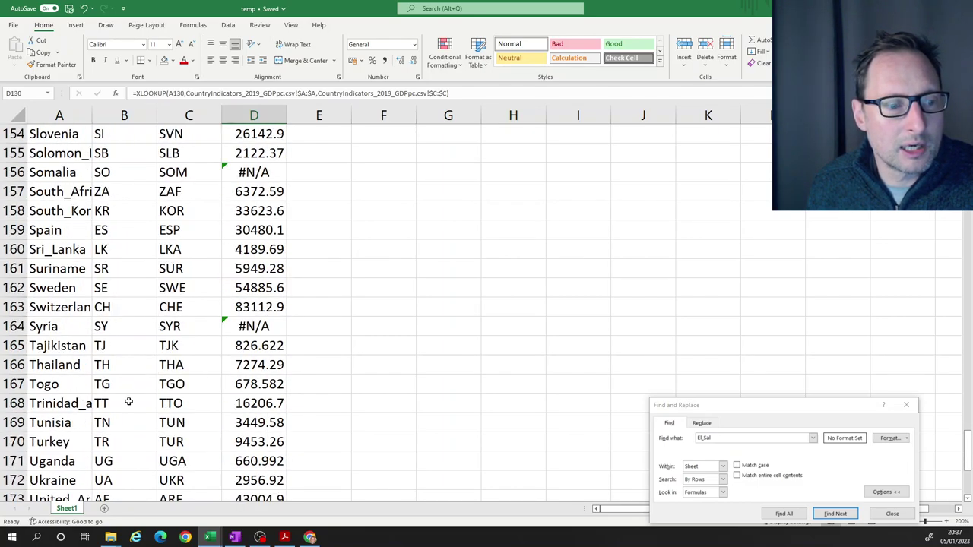
scroll(134, 400, "down", 1)
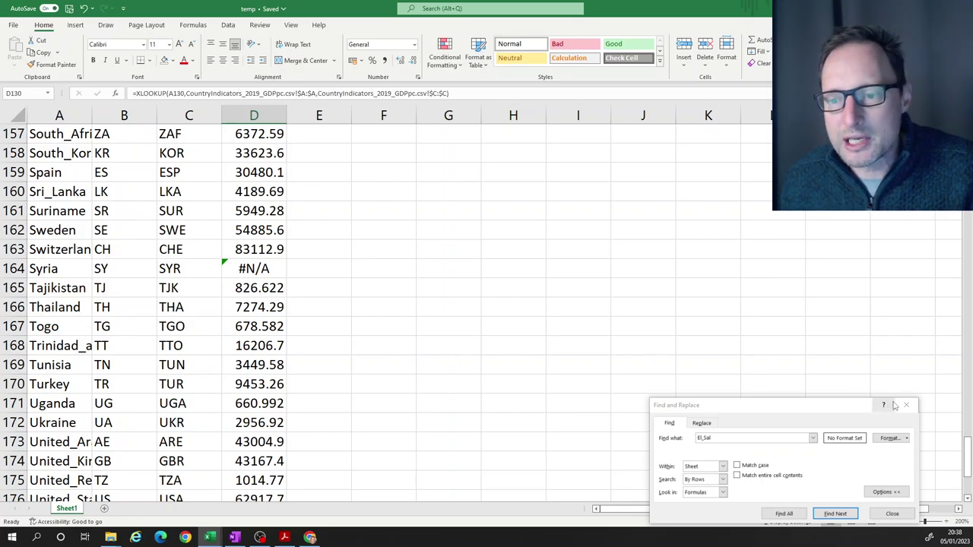
left_click(848, 409)
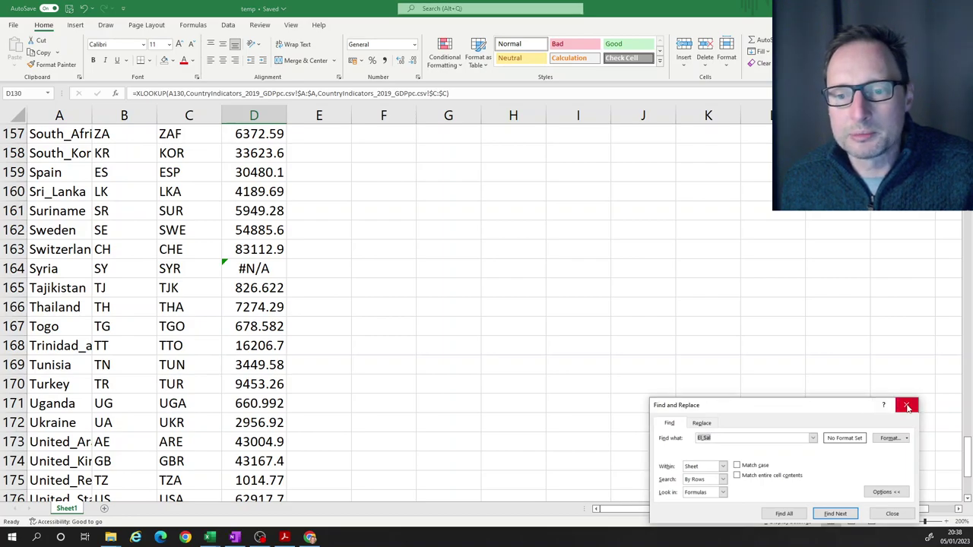
left_click(906, 407)
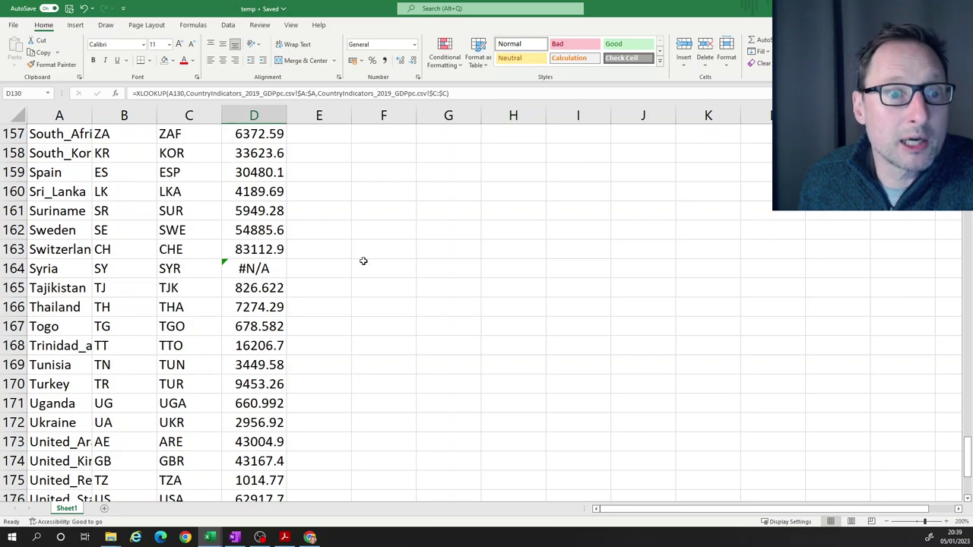
Begin an XLOOKUP formula in the first HealthExp cell, E2, with country cell A2 as the lookup value
scroll(363, 261, "up", 20)
left_click_drag(968, 271, 968, 152)
left_click(452, 207)
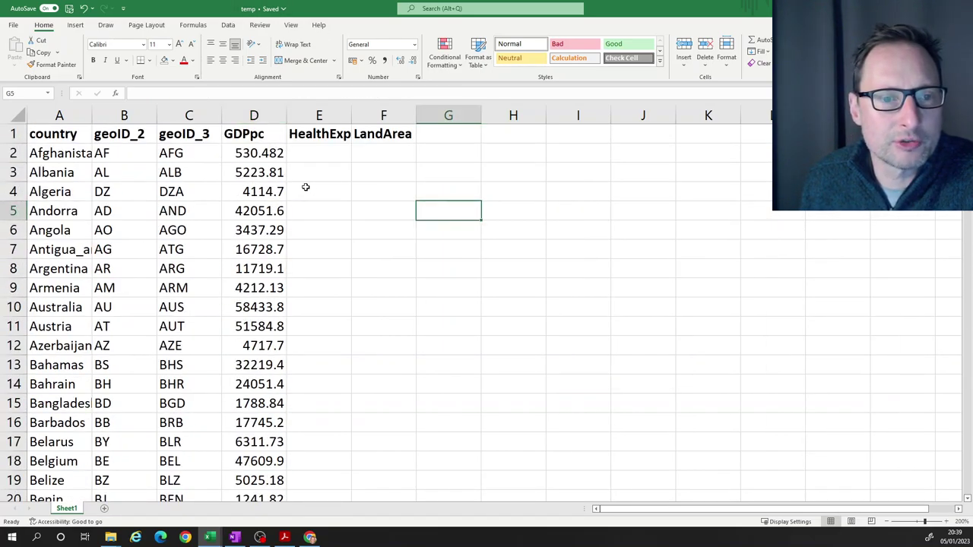
left_click(268, 158)
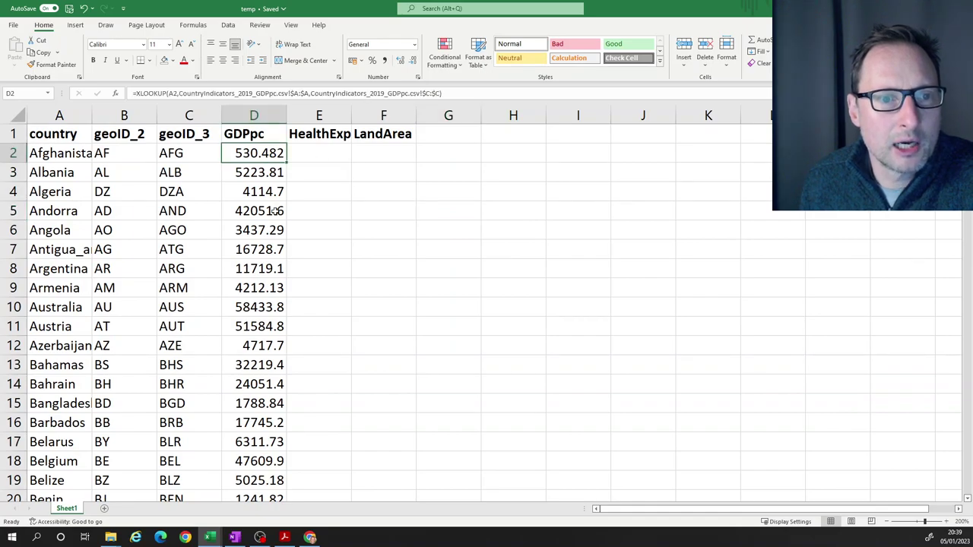
left_click(329, 152)
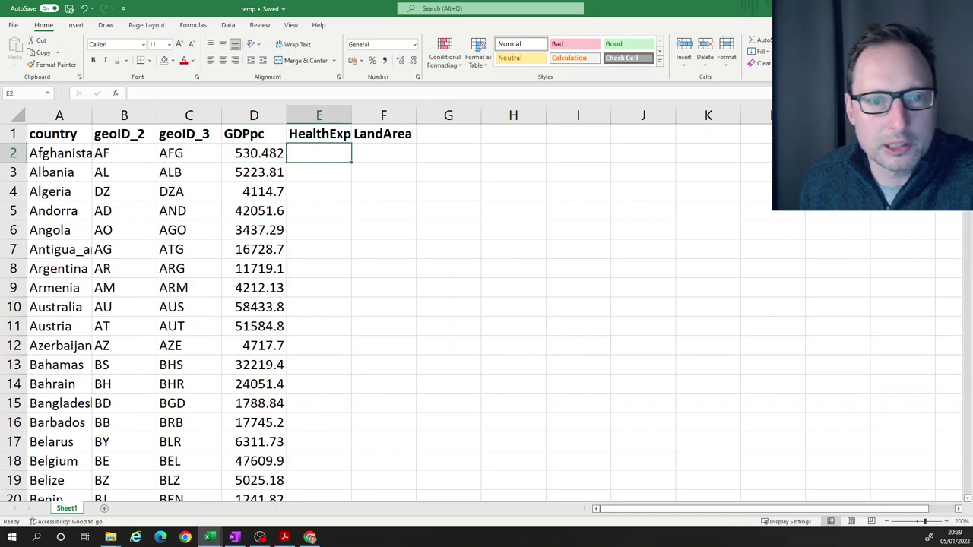
type("=")
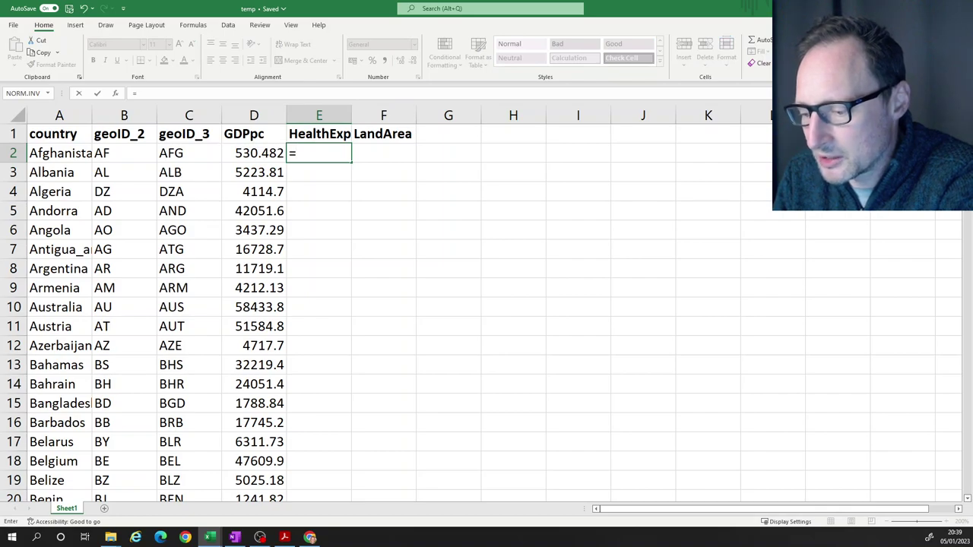
type("xlook")
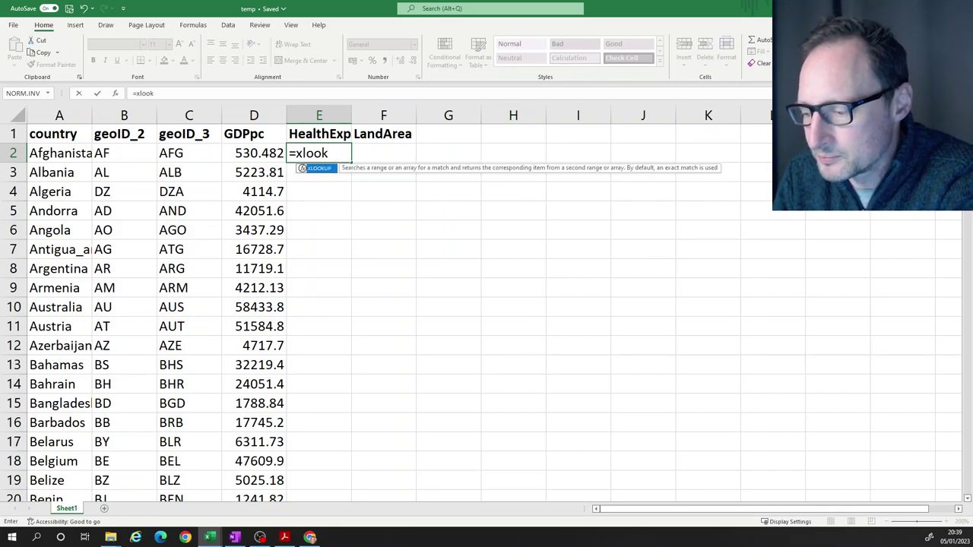
type("up(")
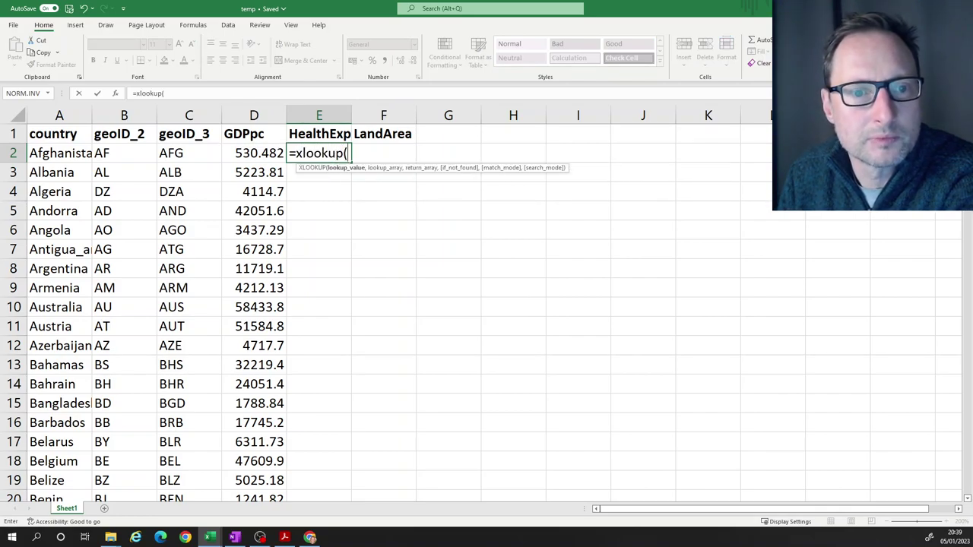
left_click(51, 154)
type(",")
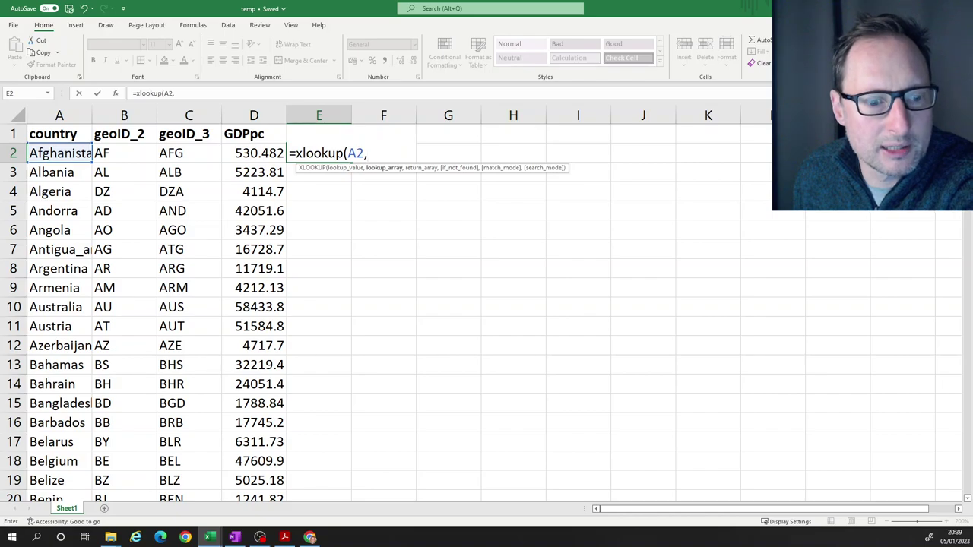
Set the formula's lookup array to the whole country column A of the CountryIndicators_2019_HealthExp workbook
mouse_move(209, 536)
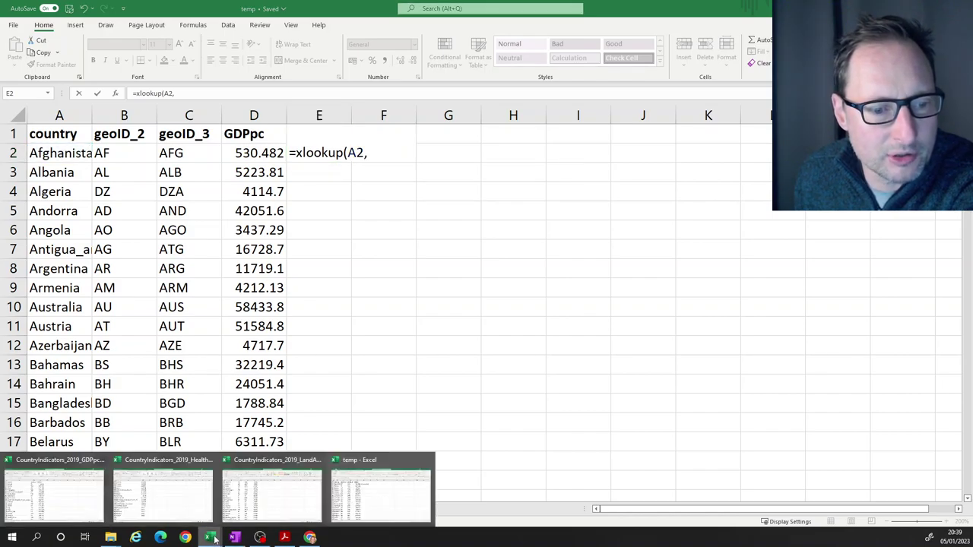
left_click(187, 487)
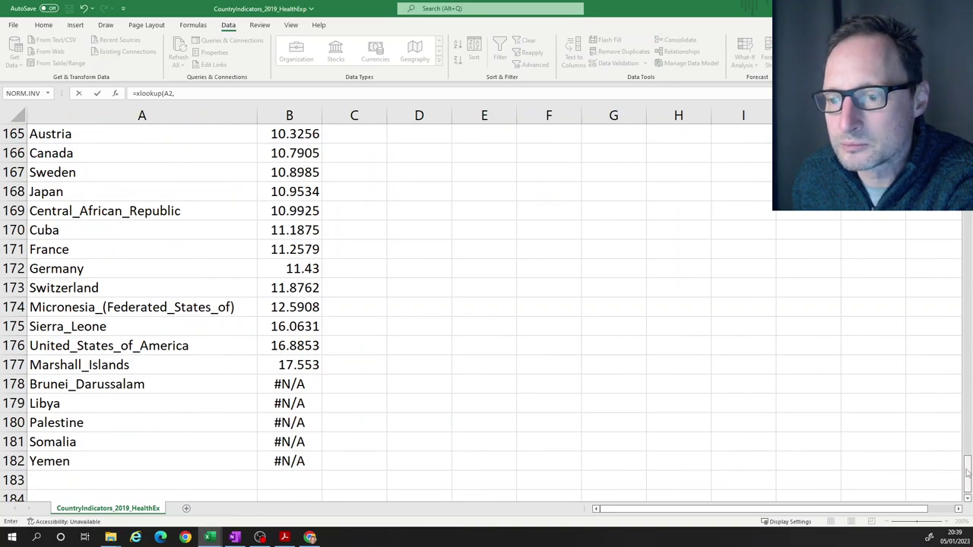
left_click_drag(967, 471, 967, 129)
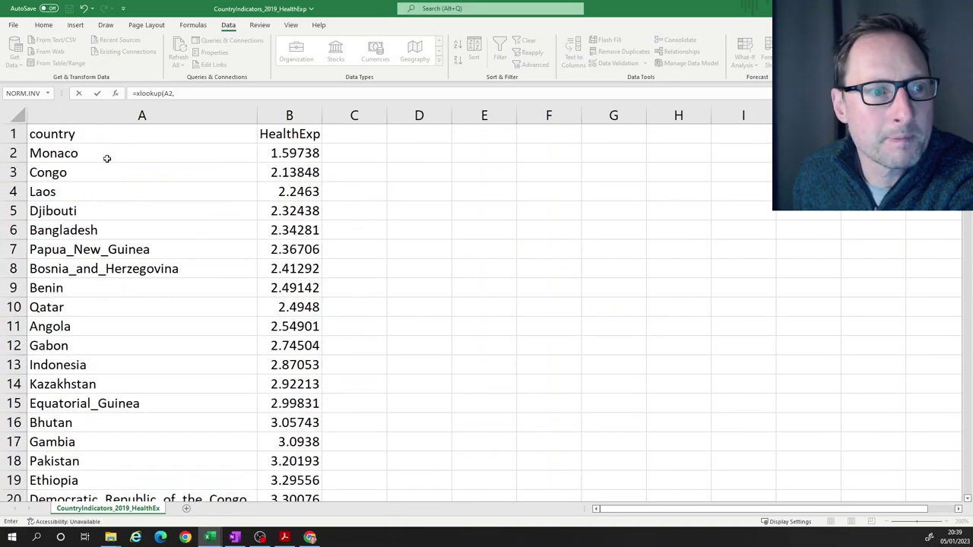
left_click(106, 115)
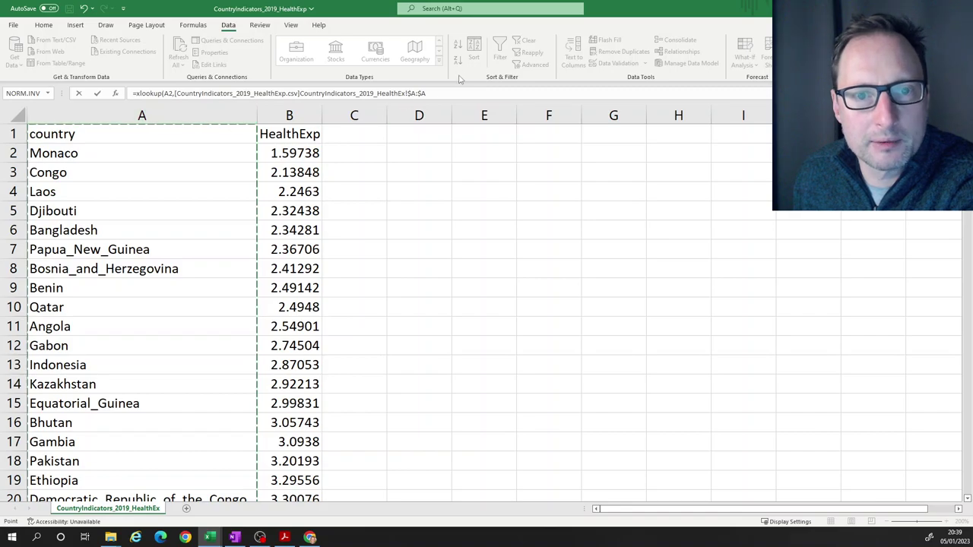
type(",")
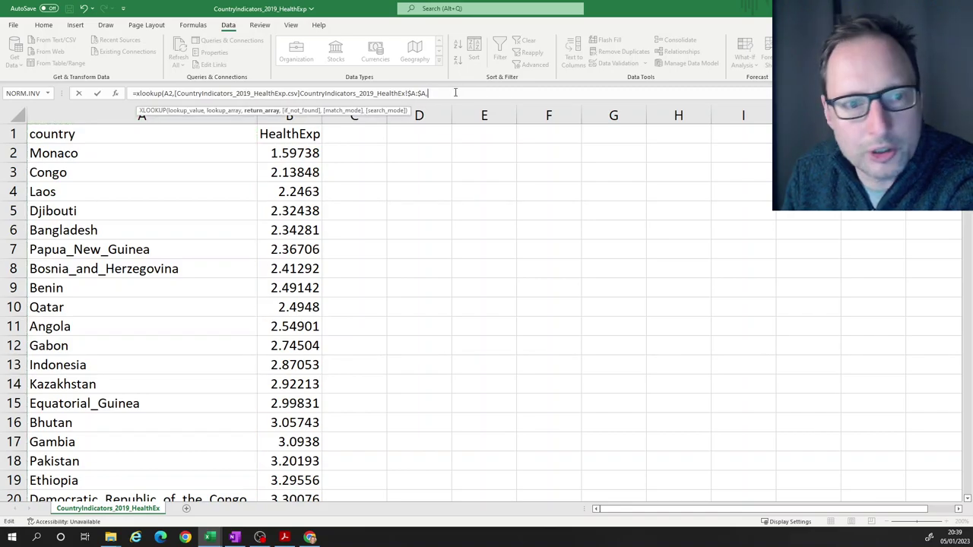
Set the return array to the whole HealthExp column B of CountryIndicators_2019_HealthExp and complete the XLOOKUP formula
left_click(316, 115)
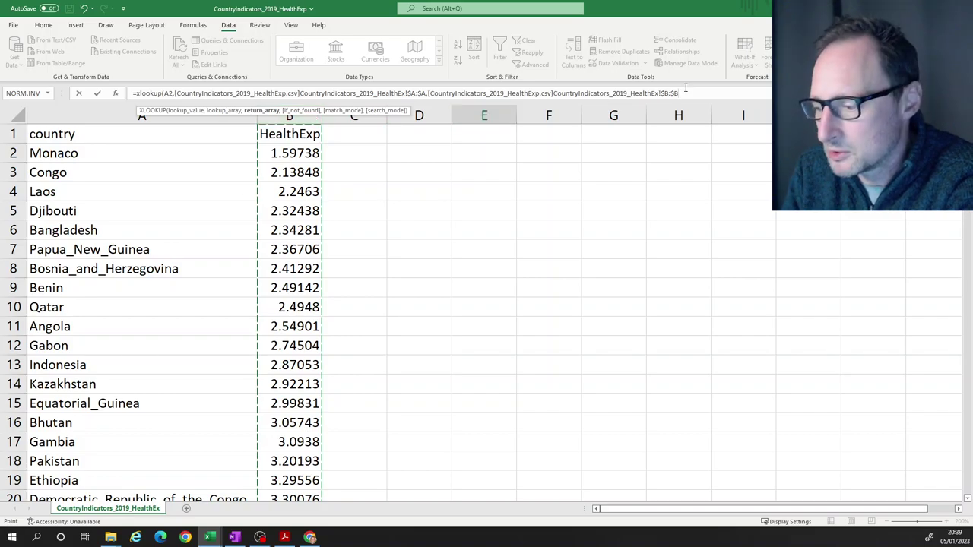
type(")")
key("Return")
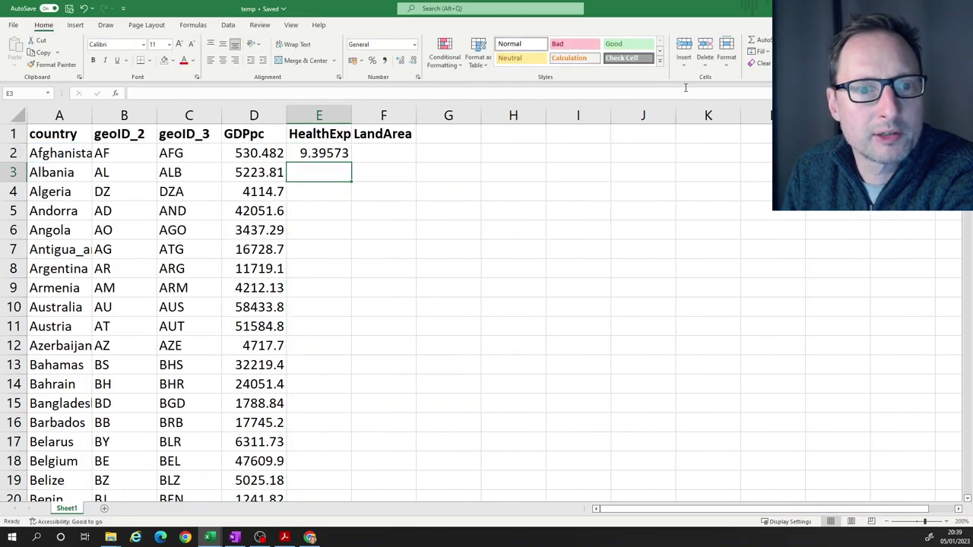
Fill the XLOOKUP formula in E2 down the HealthExp column for all countries
left_click(339, 153)
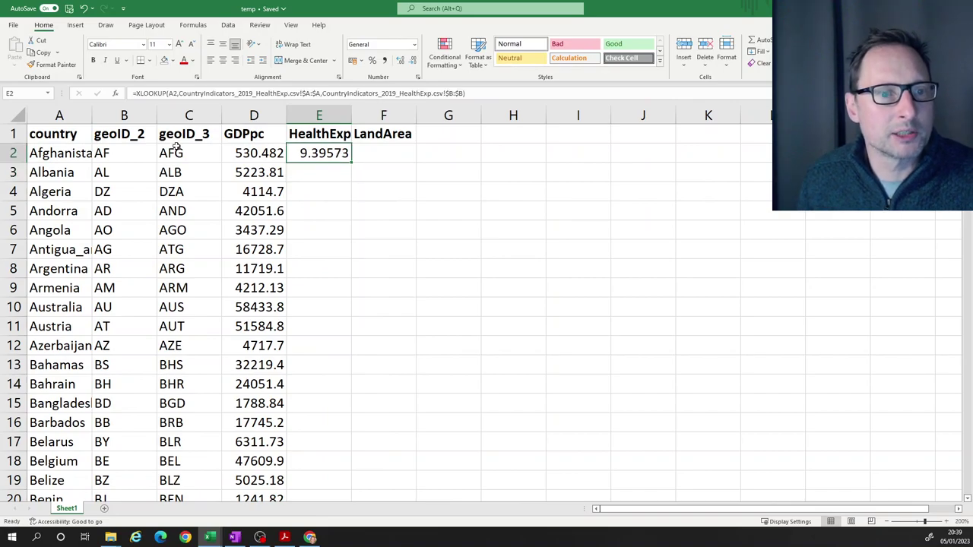
double_click(350, 165)
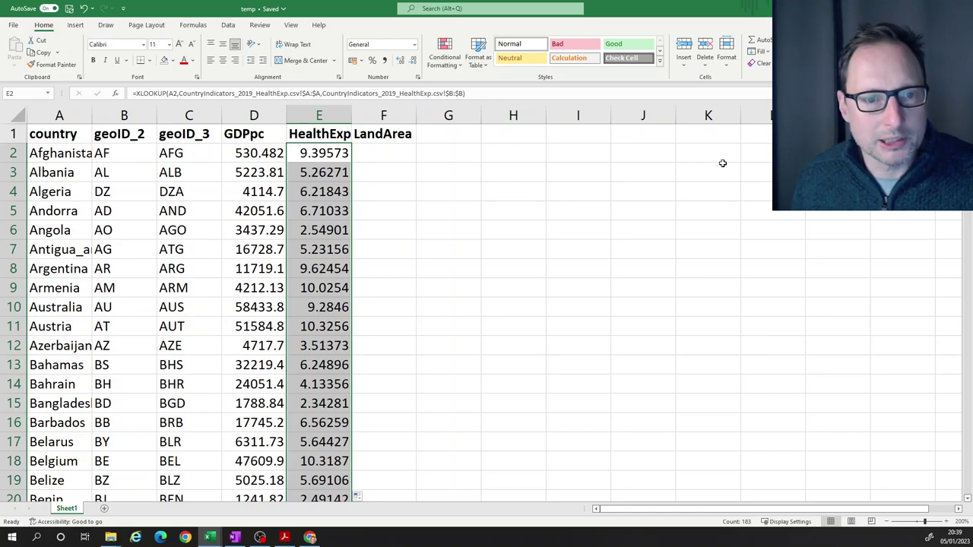
left_click(379, 160)
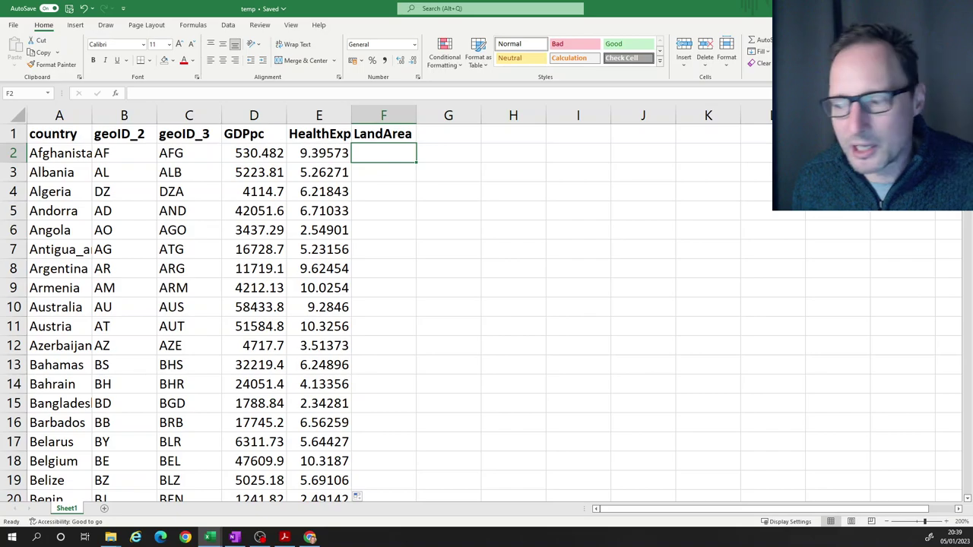
Begin an XLOOKUP formula in the first LandArea cell, F2, with country cell A2 as the lookup value
type("=xlookup")
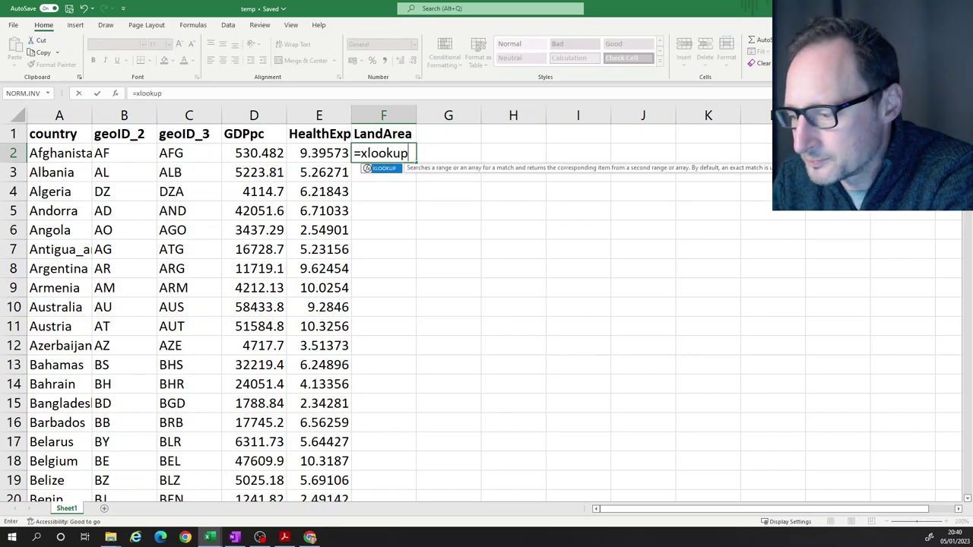
type("(")
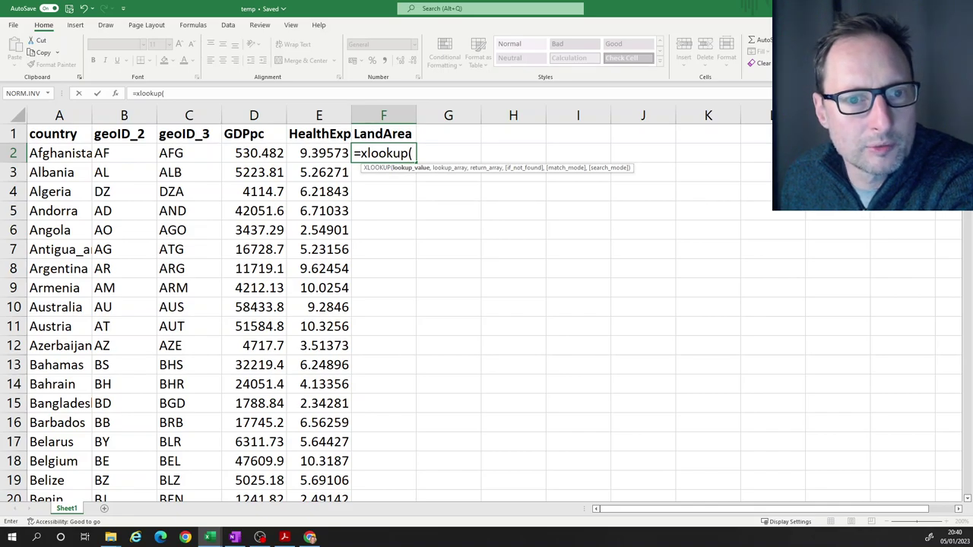
left_click(54, 152)
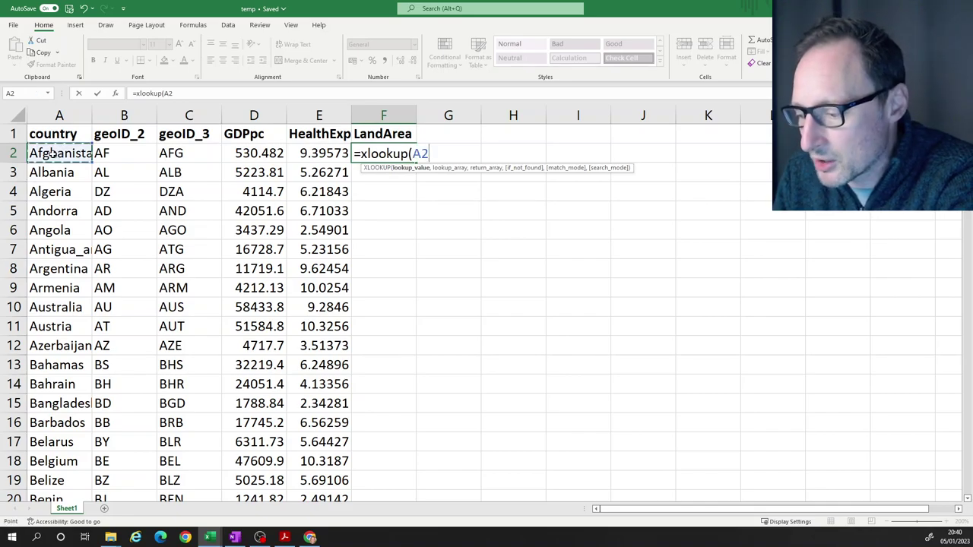
type(",")
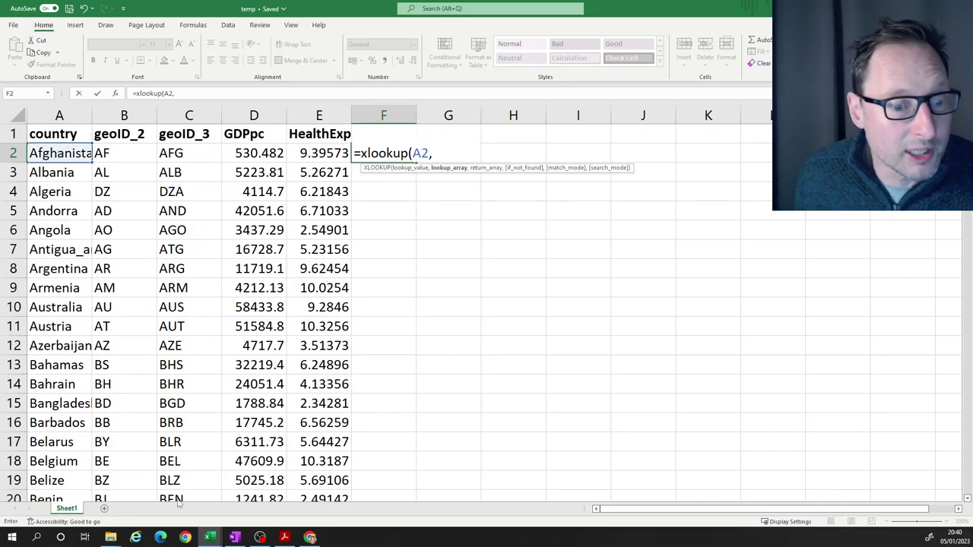
Set the formula's lookup array to the whole country column A of the CountryIndicators_2019_LandArea workbook
left_click(208, 539)
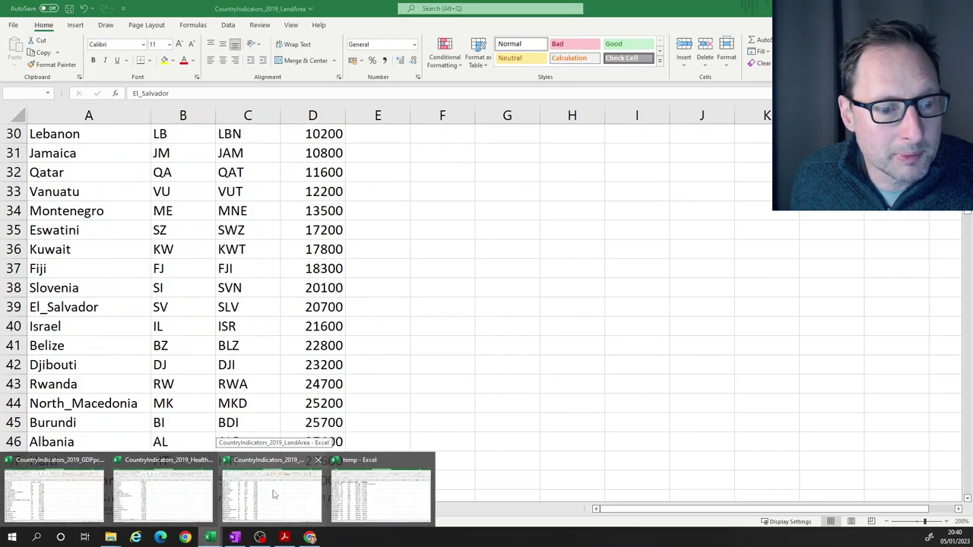
left_click(274, 494)
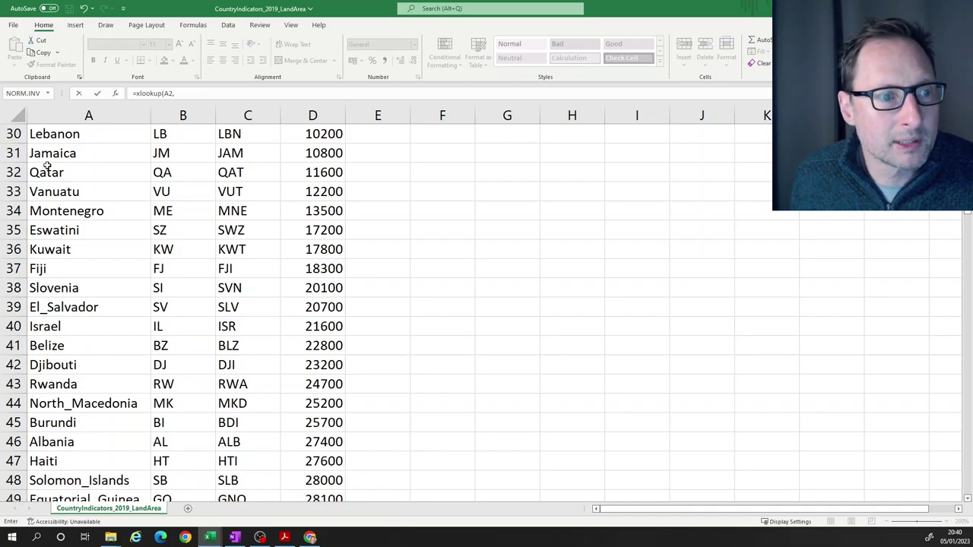
scroll(135, 228, "up", 10)
left_click(86, 114)
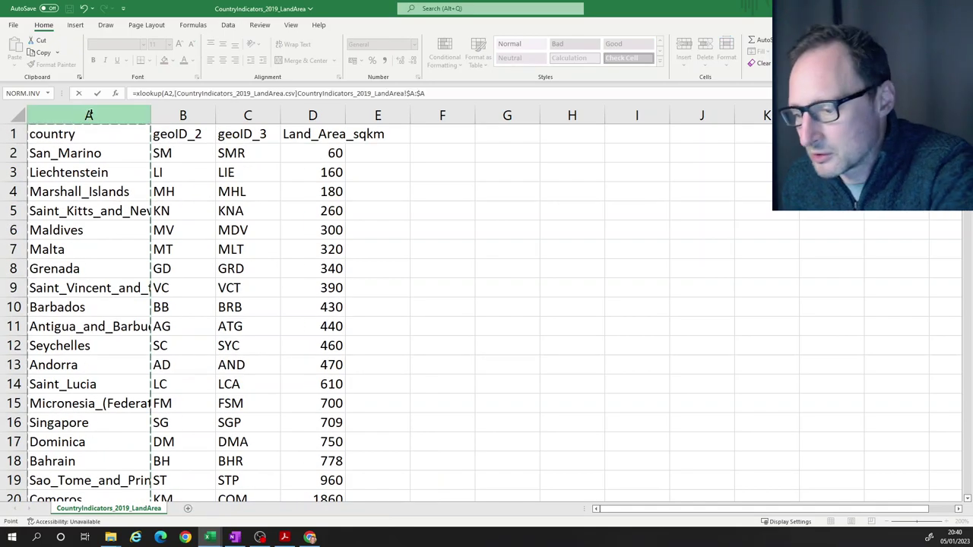
left_click(427, 93)
type(",")
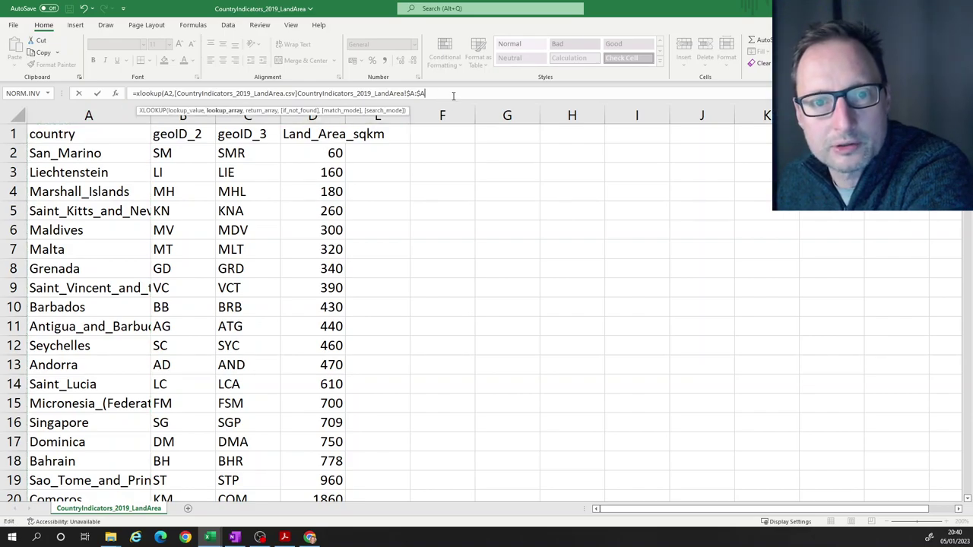
Set the return array to the whole Land_Area_sqkm column D of CountryIndicators_2019_LandArea and complete the XLOOKUP formula
left_click(323, 116)
type(")")
key("Return")
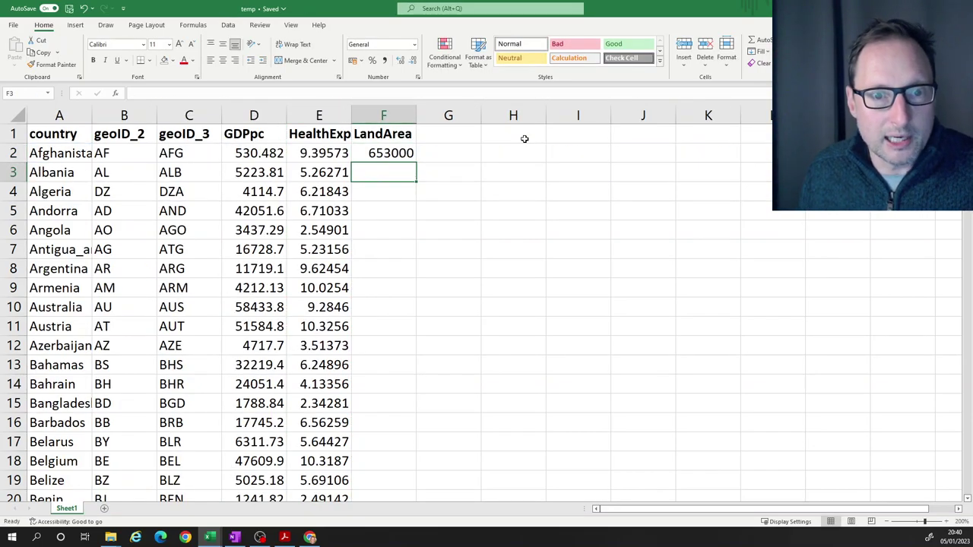
Fill the XLOOKUP formula in F2 down the LandArea column for all countries
left_click(383, 153)
double_click(415, 163)
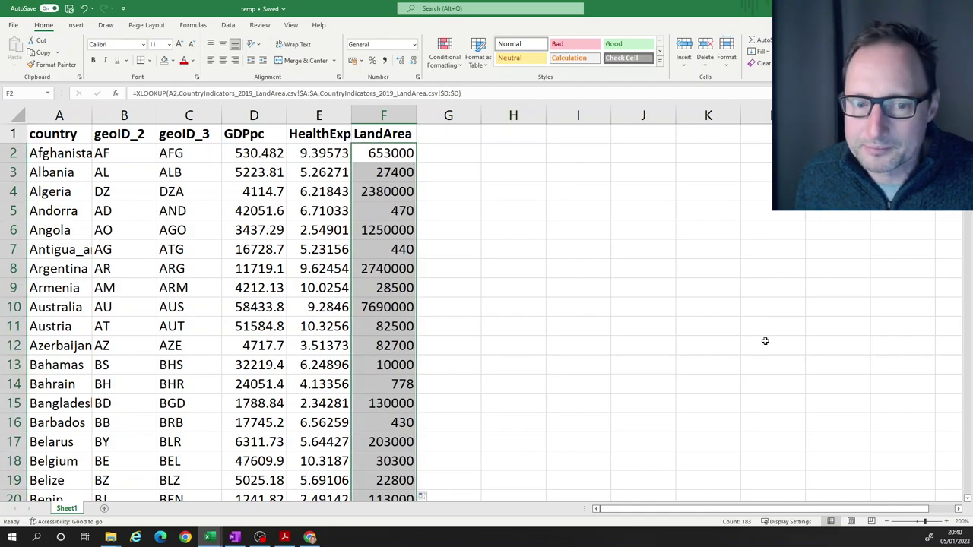
left_click(503, 299)
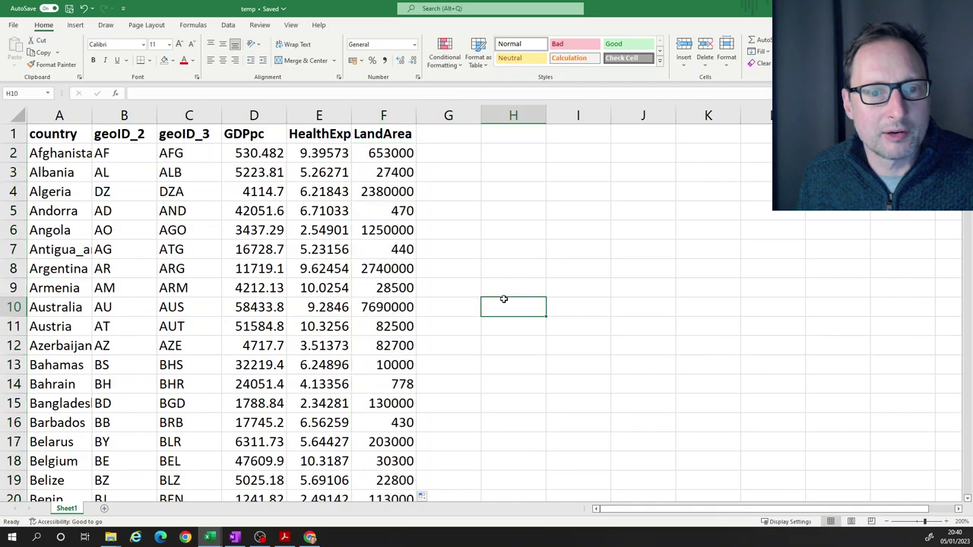
Examine the formulas in various GDPpc, HealthExp and LandArea cells to see how they reference the source workbooks
left_click(386, 344)
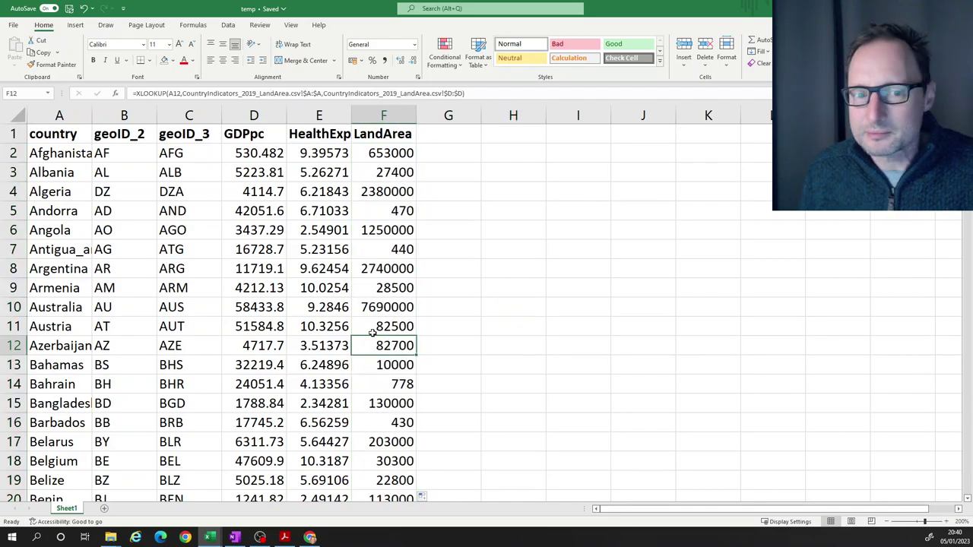
left_click(262, 275)
left_click(308, 342)
left_click(372, 237)
left_click(356, 346)
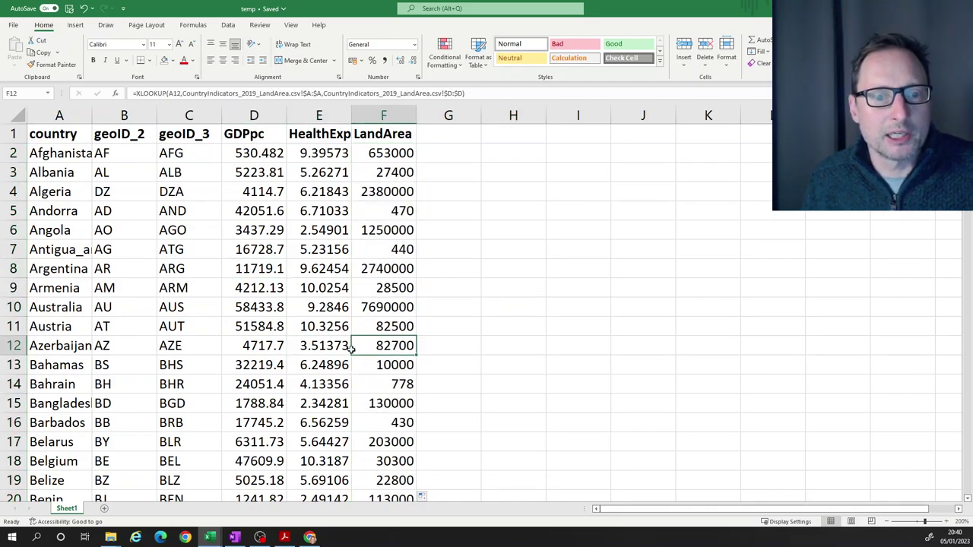
left_click(296, 292)
left_click(268, 236)
left_click(269, 379)
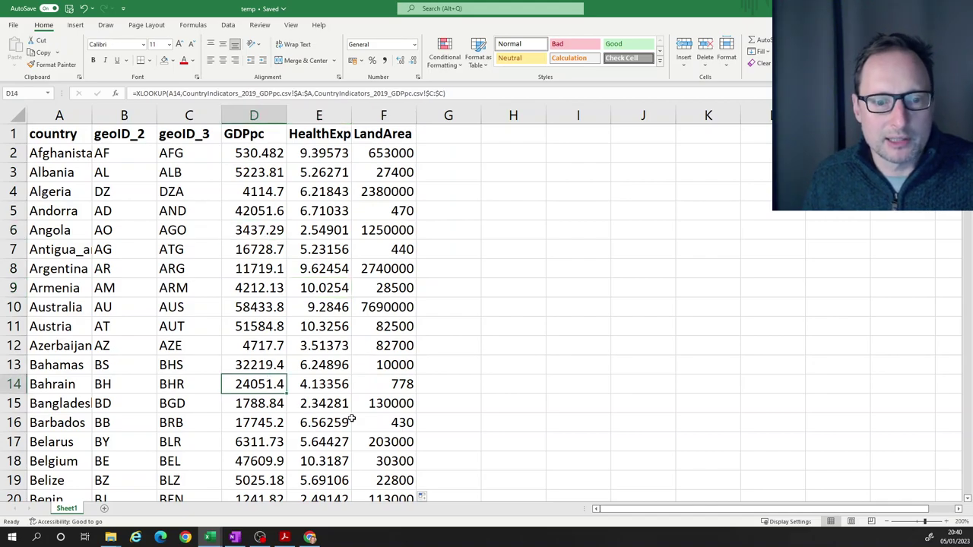
left_click(328, 421)
left_click(400, 458)
left_click(397, 306)
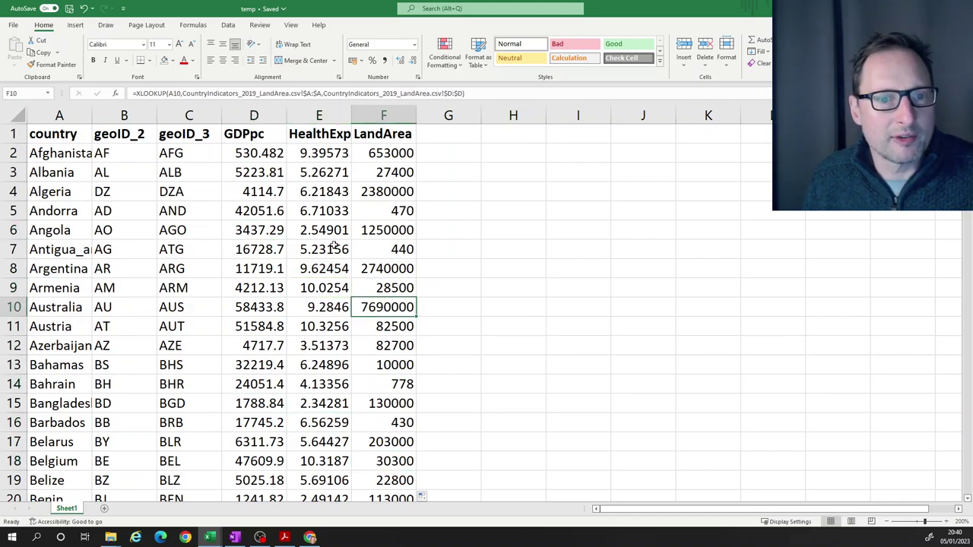
left_click(330, 236)
left_click(268, 211)
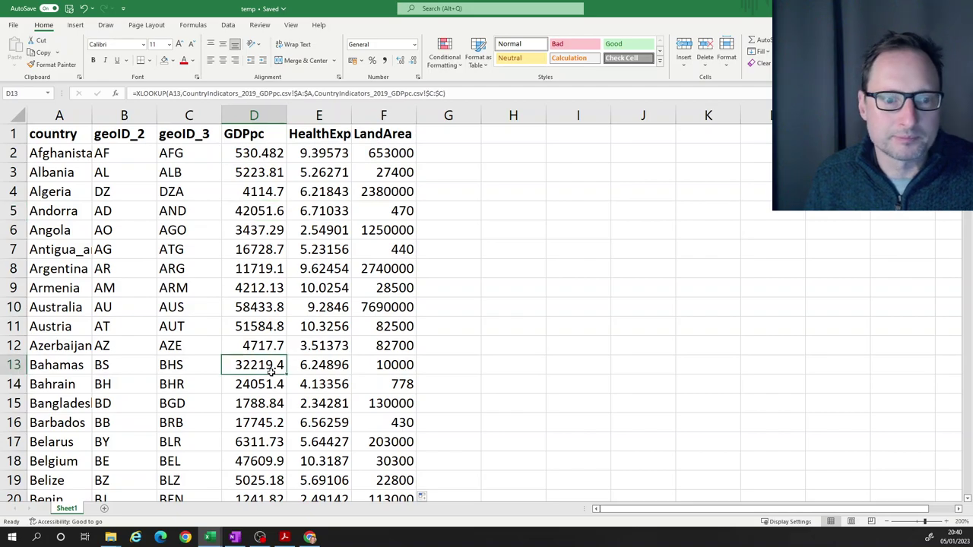
left_click(310, 365)
left_click(312, 326)
left_click(369, 251)
left_click(365, 346)
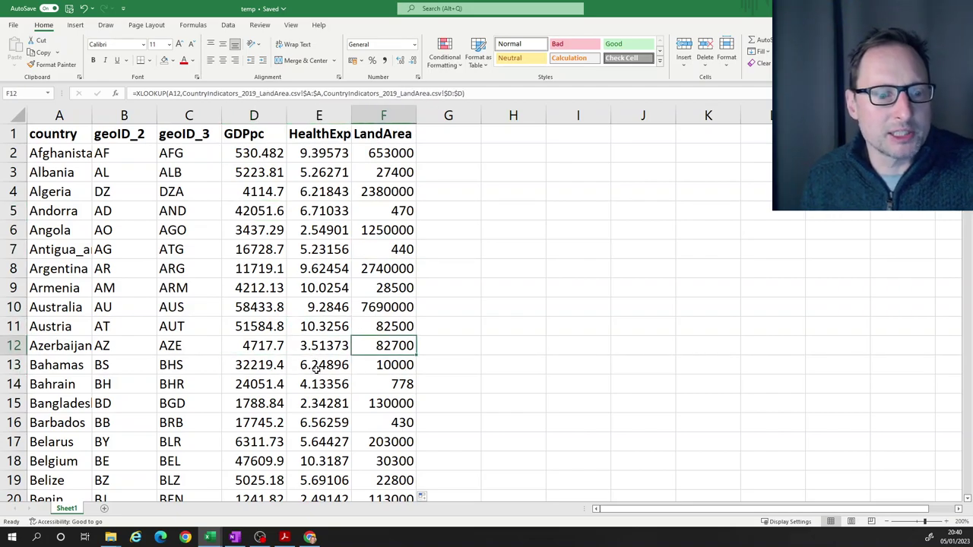
mouse_move(217, 541)
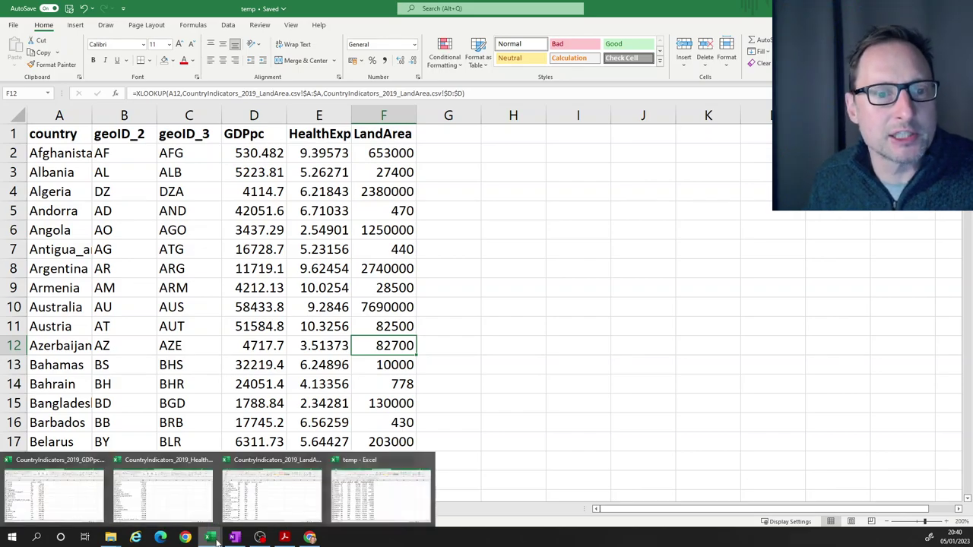
left_click(333, 228)
Copy the GDPpc, HealthExp and LandArea columns D to F and paste them in place as values only
left_click_drag(253, 115, 370, 114)
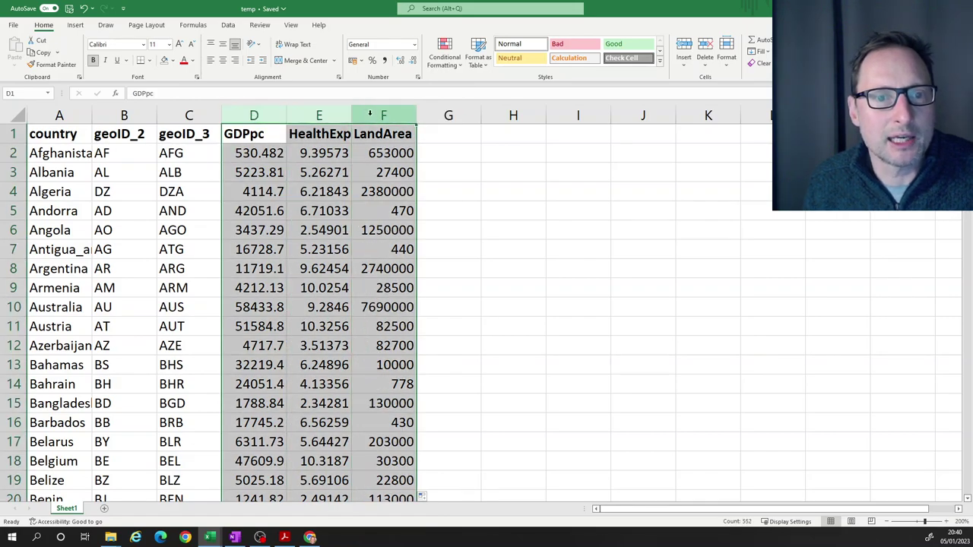
left_click(42, 52)
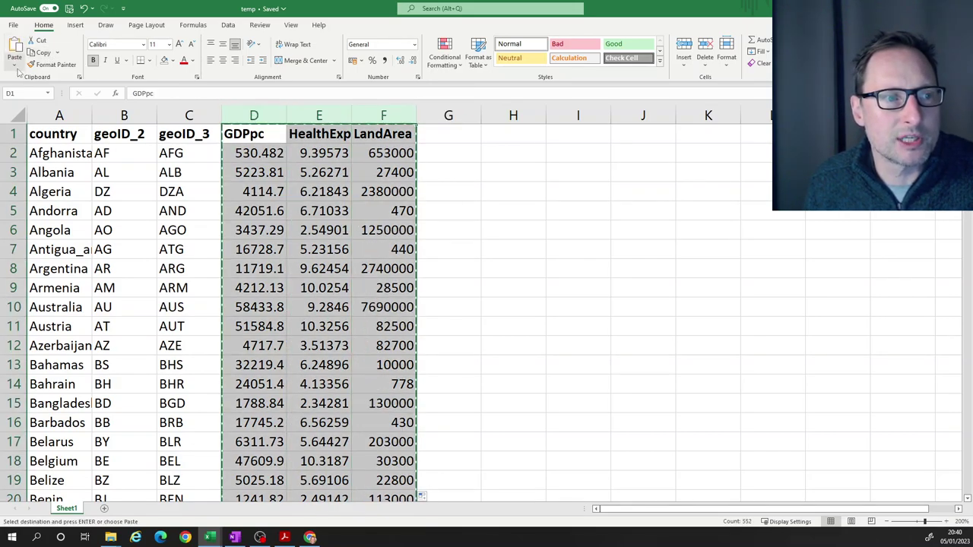
left_click(15, 67)
left_click(12, 143)
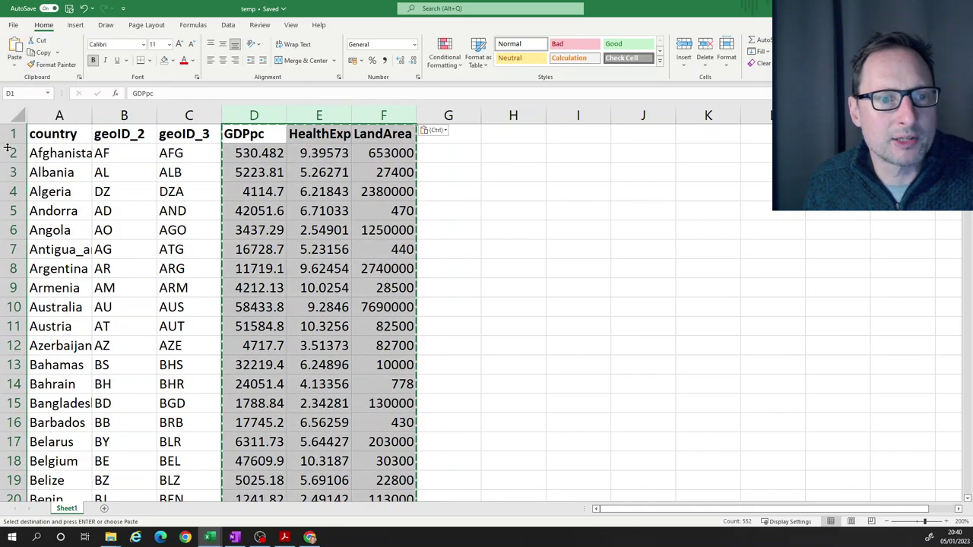
Check several GDPpc, HealthExp and LandArea cells to see whether they hold plain values instead of formulas
left_click(305, 314)
left_click(278, 229)
left_click(339, 292)
left_click(324, 348)
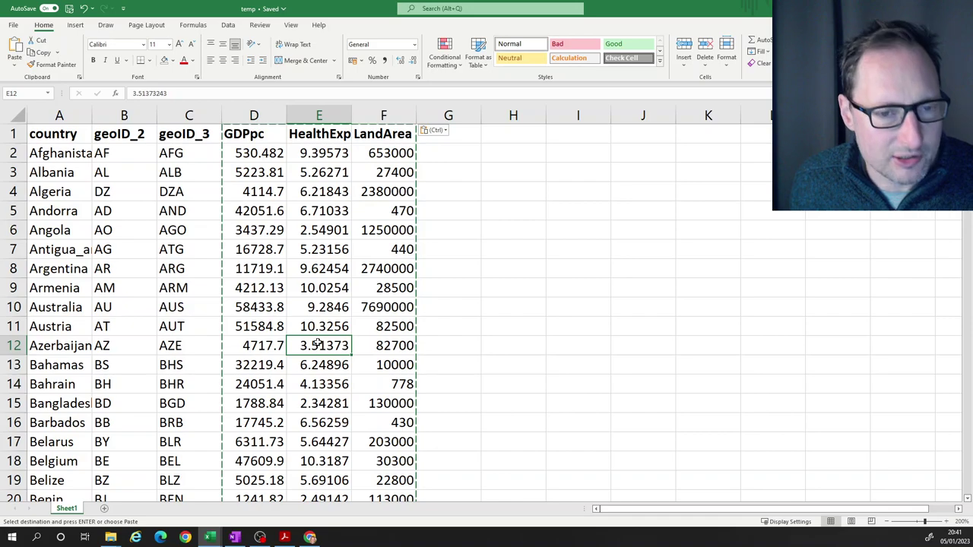
left_click(366, 274)
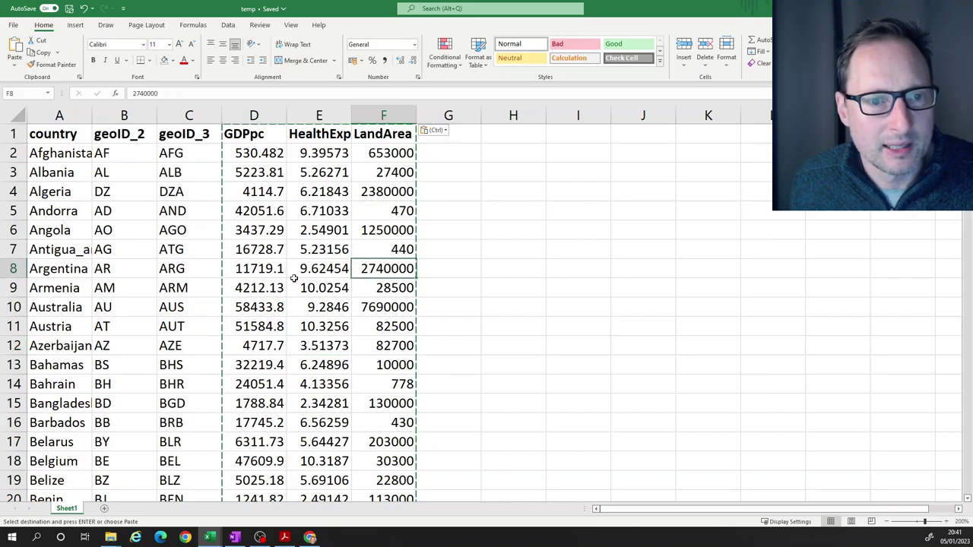
left_click(323, 158)
left_click(257, 158)
left_click(266, 251)
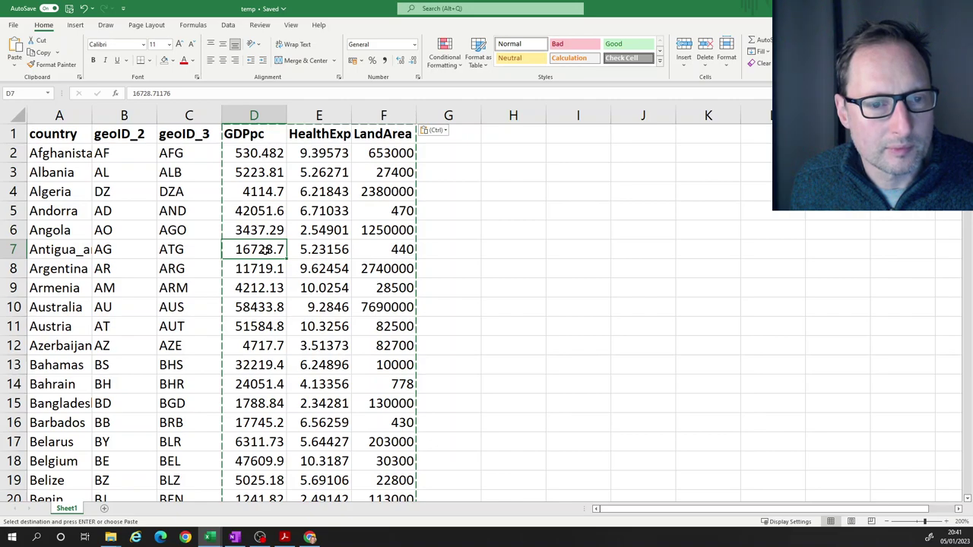
left_click(259, 537)
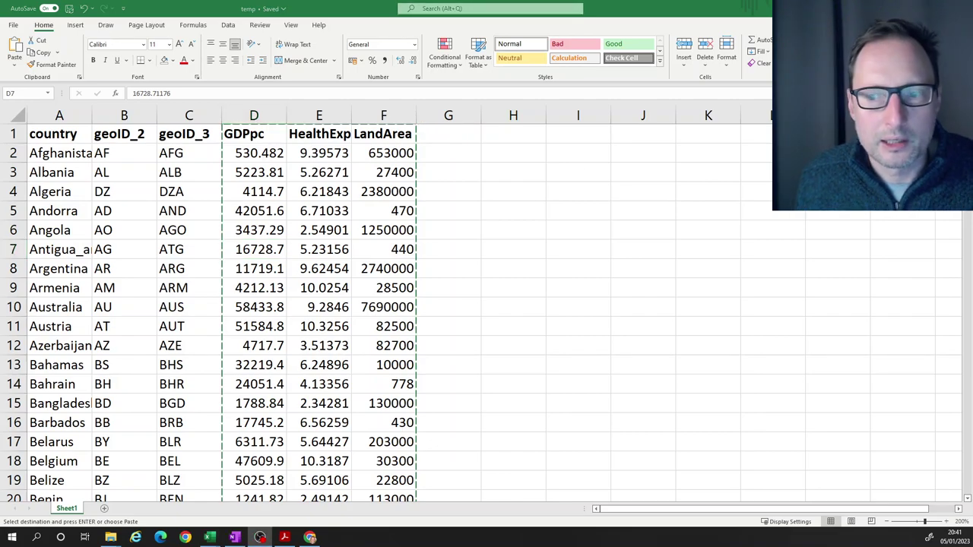
left_click(284, 152)
left_click(283, 156)
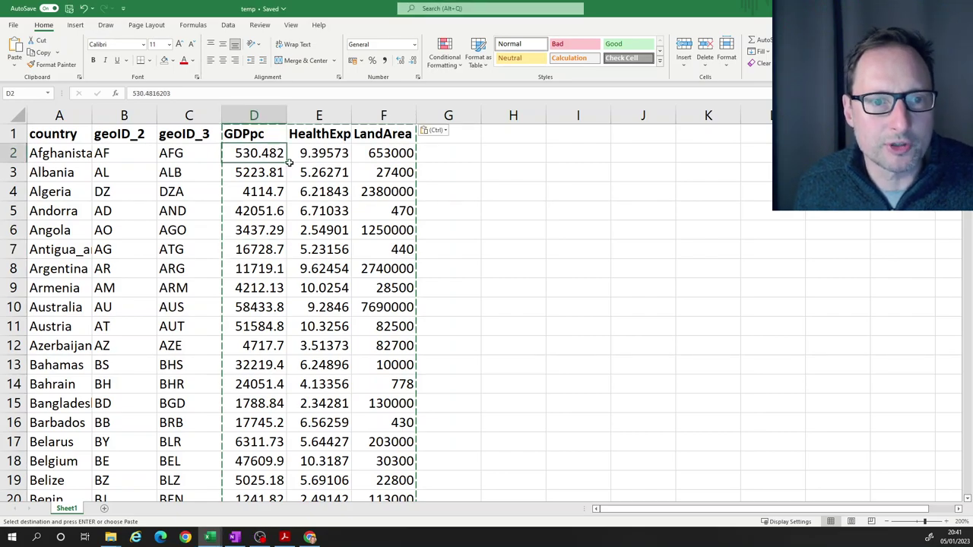
Insert an empty column between the GDPpc and HealthExp columns
left_click(318, 114)
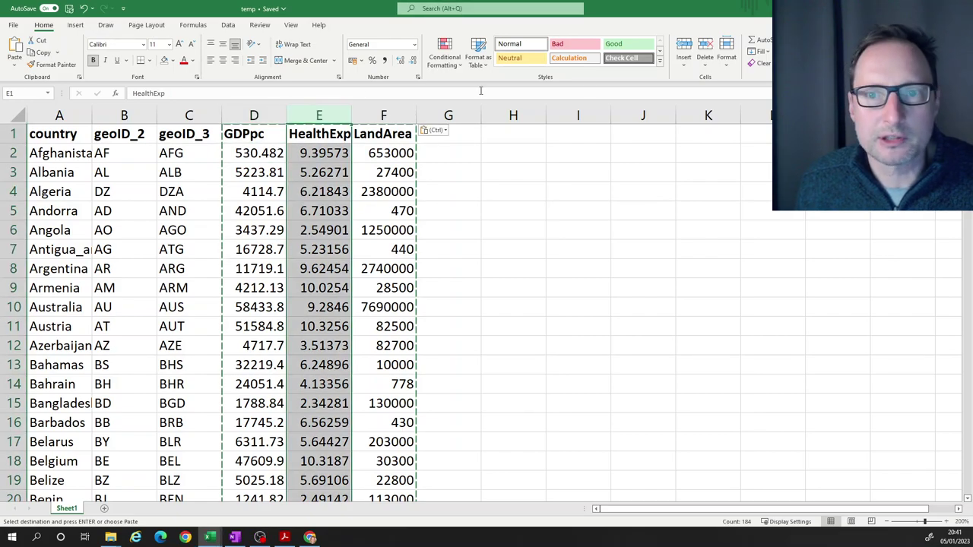
left_click(684, 45)
left_click(319, 135)
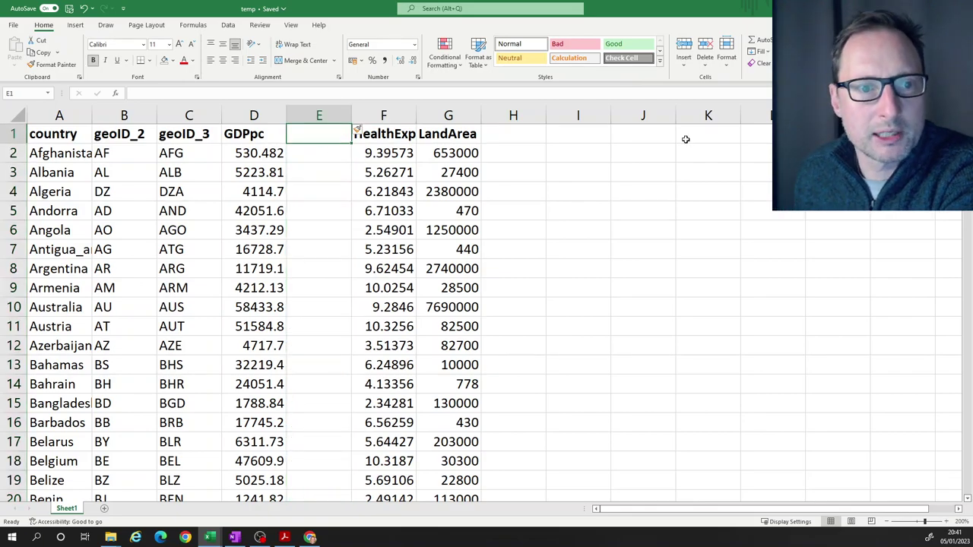
Rename the GDPpc header in D1 as "GDPpc ($)"
left_click(260, 139)
key("F2")
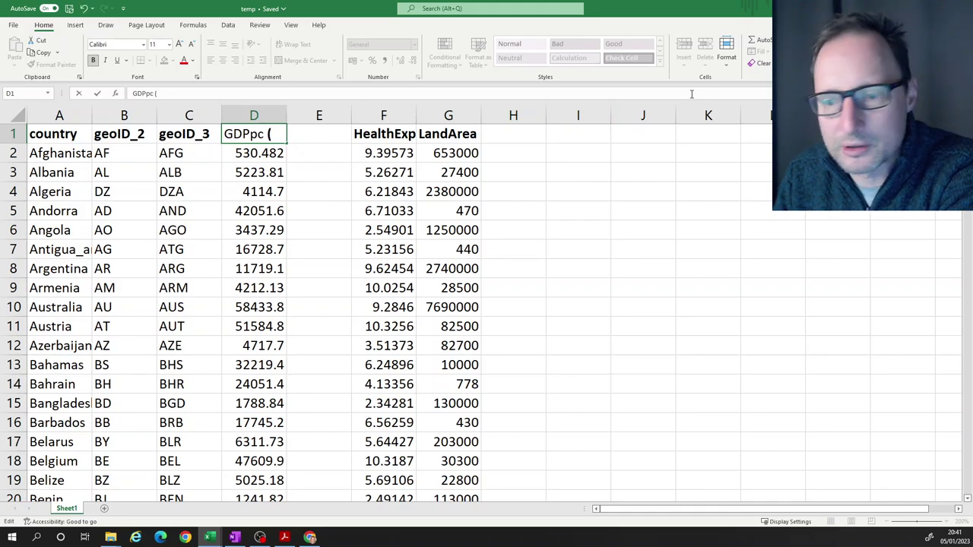
type("($")
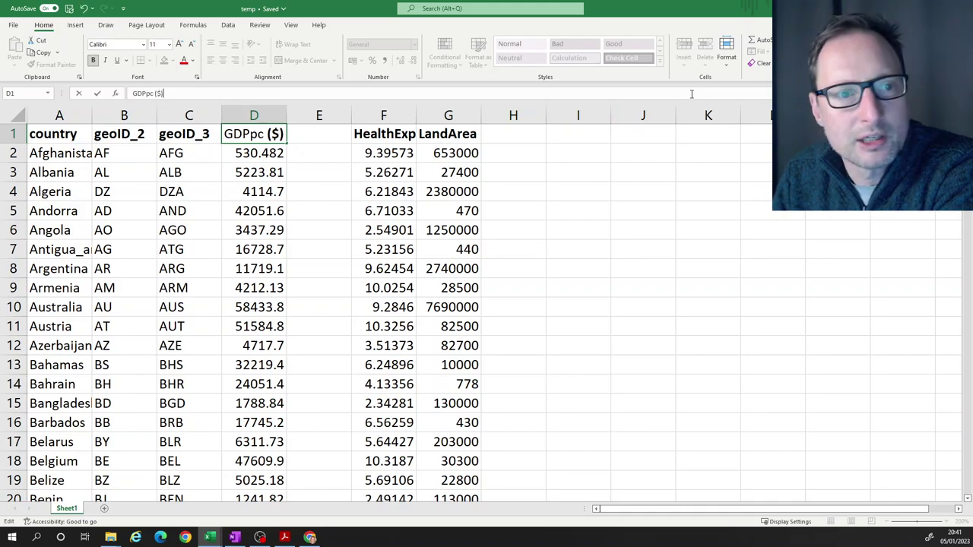
key("Return")
key("Up")
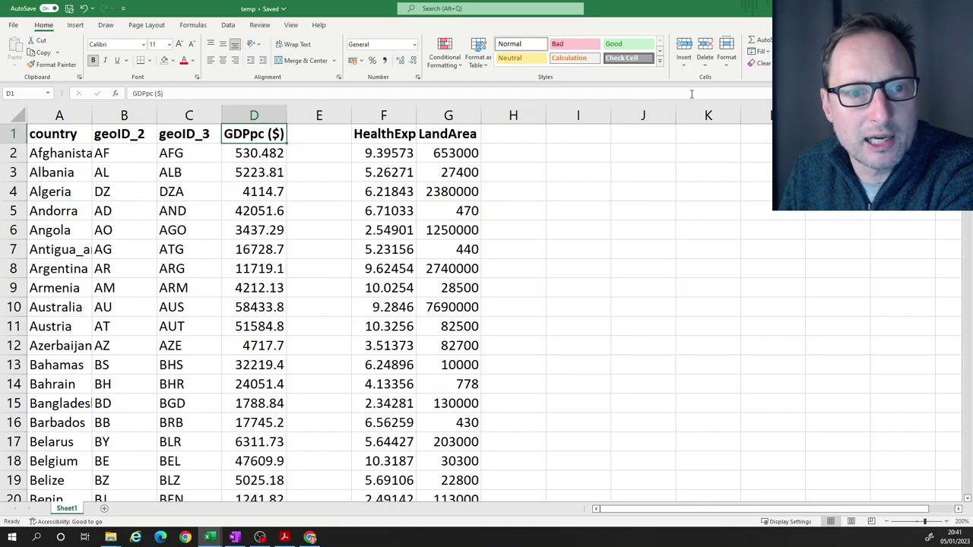
Enter the header "GDPpc (1000$)" in E1 and fit the width of column E to it
key("Right")
type("GDPp")
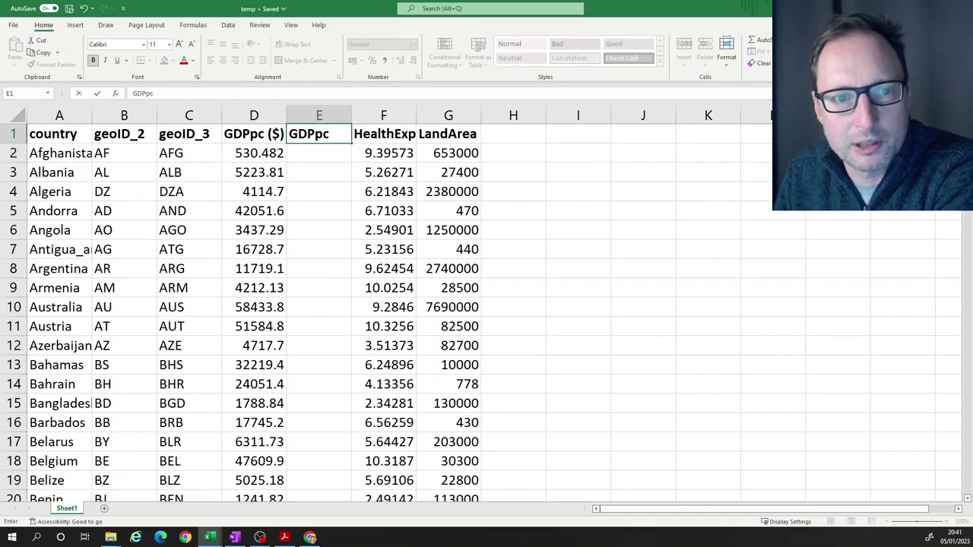
type("c (1000")
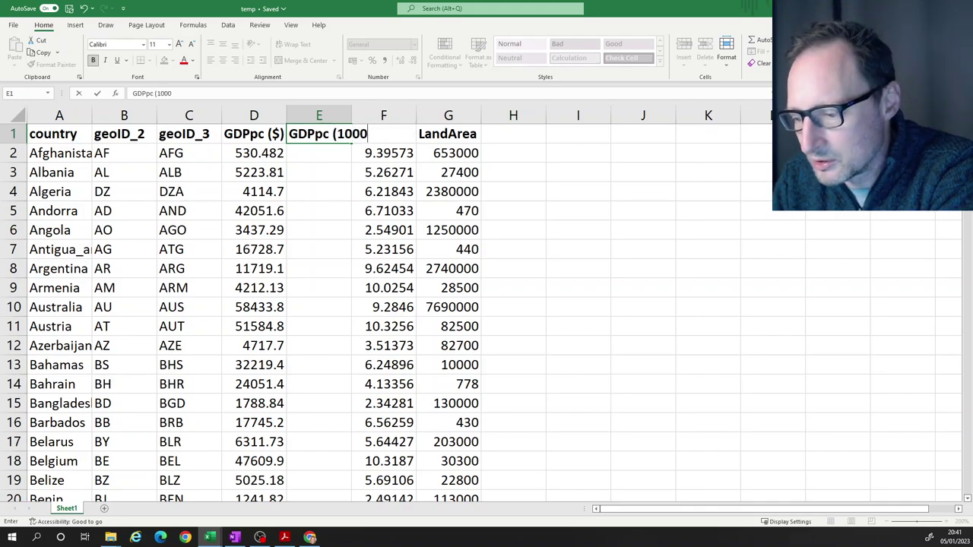
type("$)")
key("Return")
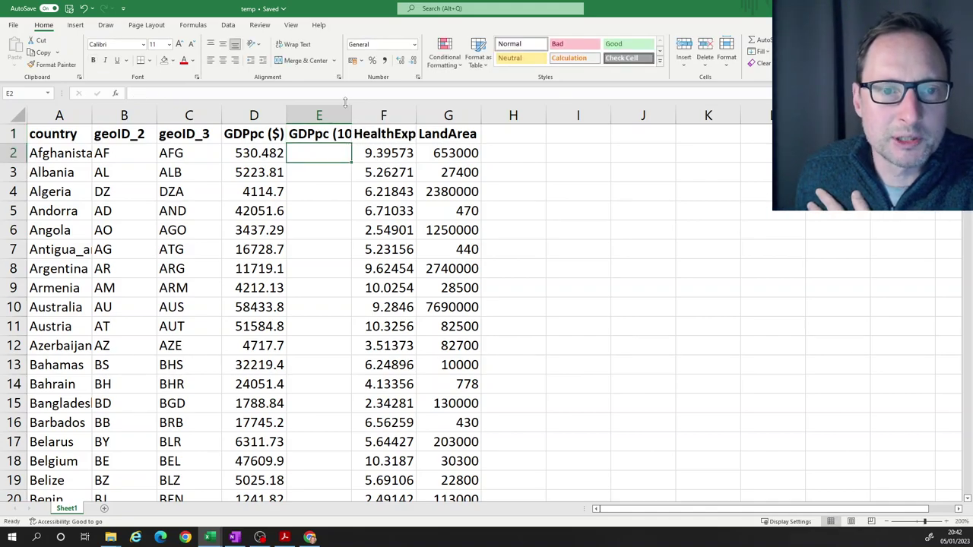
double_click(353, 110)
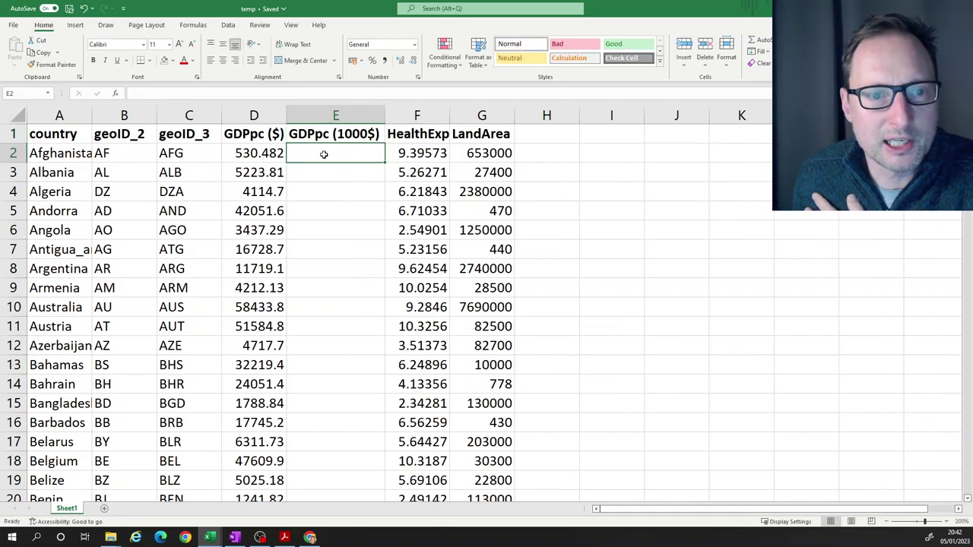
Calculate Afghanistan's GDPpc in thousands of dollars in E2 with the formula =D2/1000
type("=")
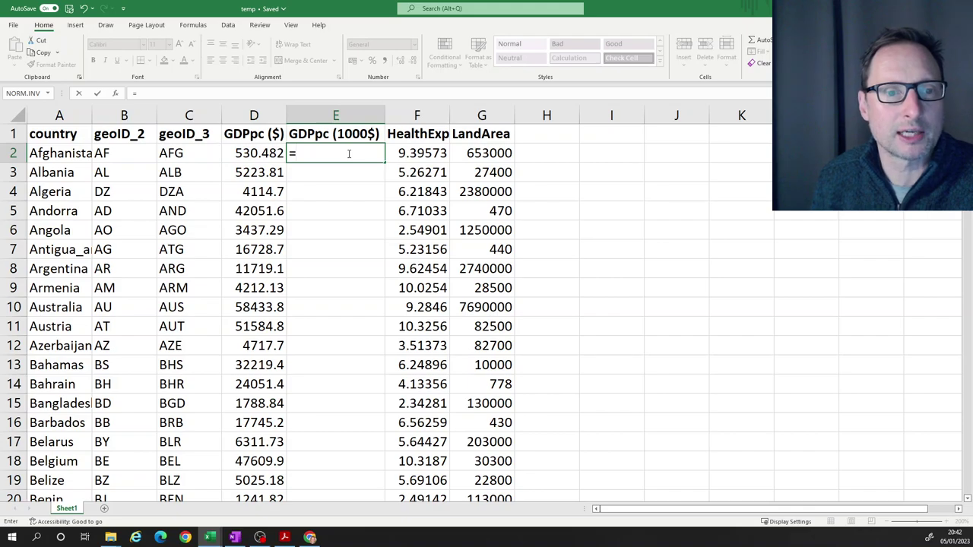
left_click(240, 153)
type("/")
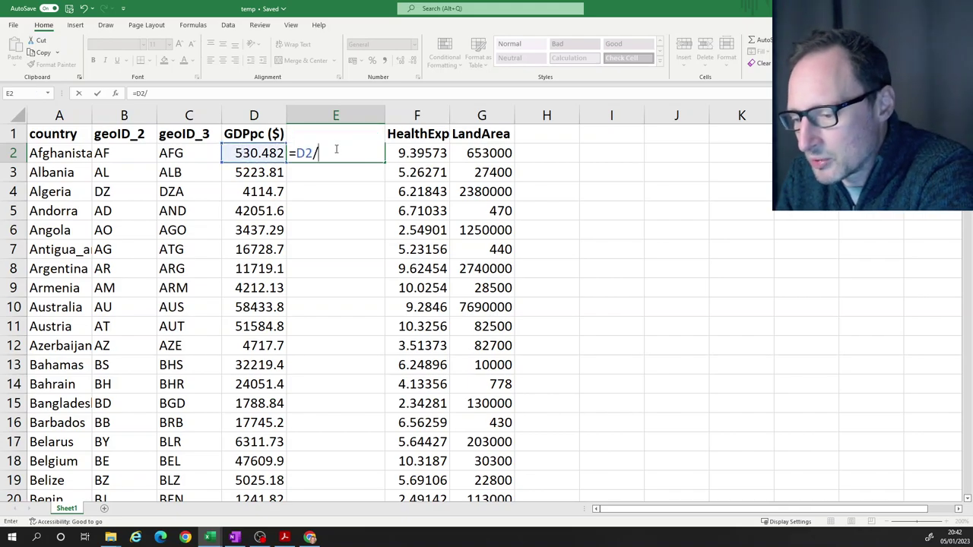
type("1000")
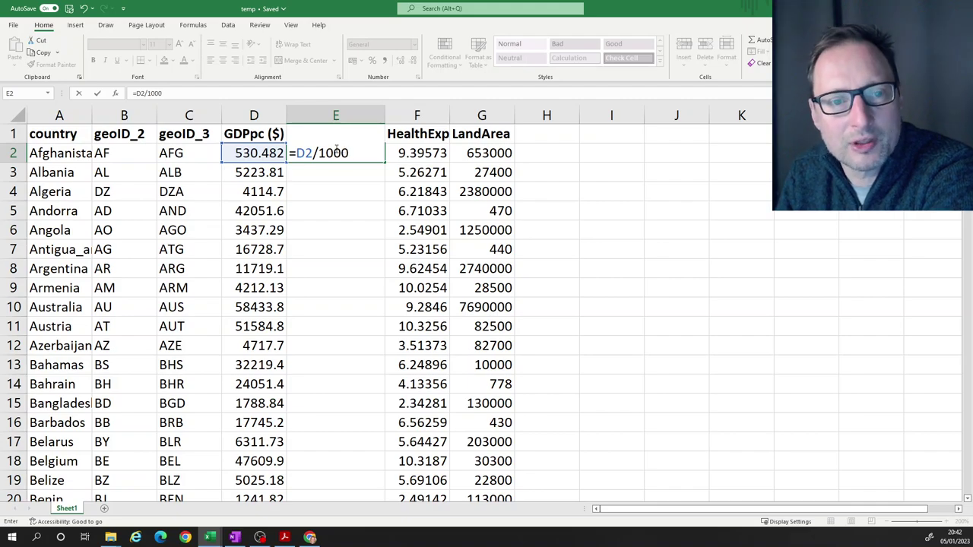
key("Return")
left_click(336, 152)
key("F2")
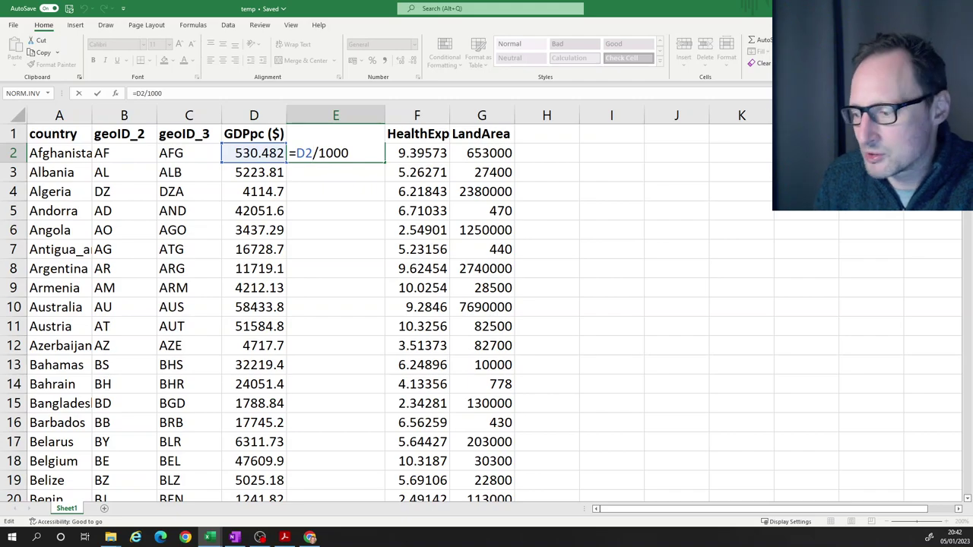
key("Return")
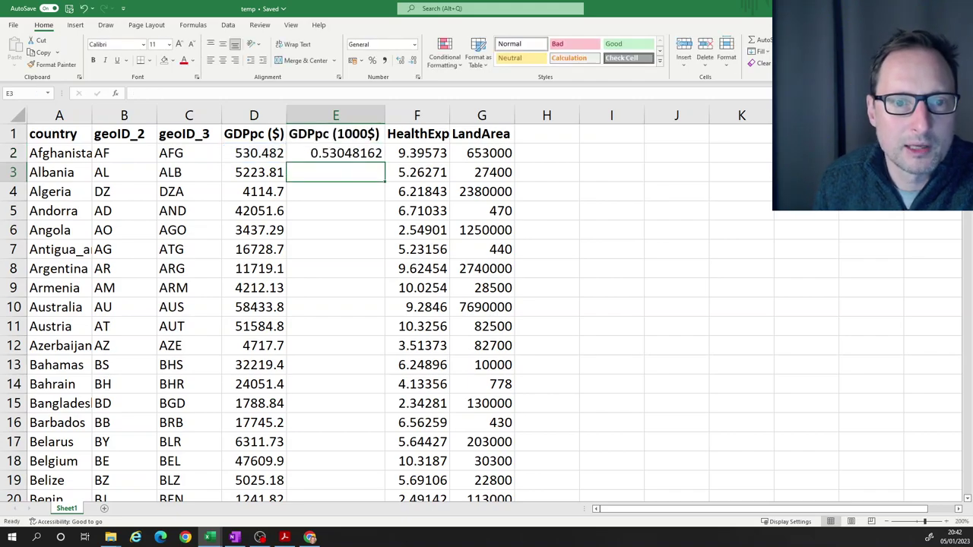
Fill the E2 formula down the GDPpc (1000$) column for all countries
left_click(349, 149)
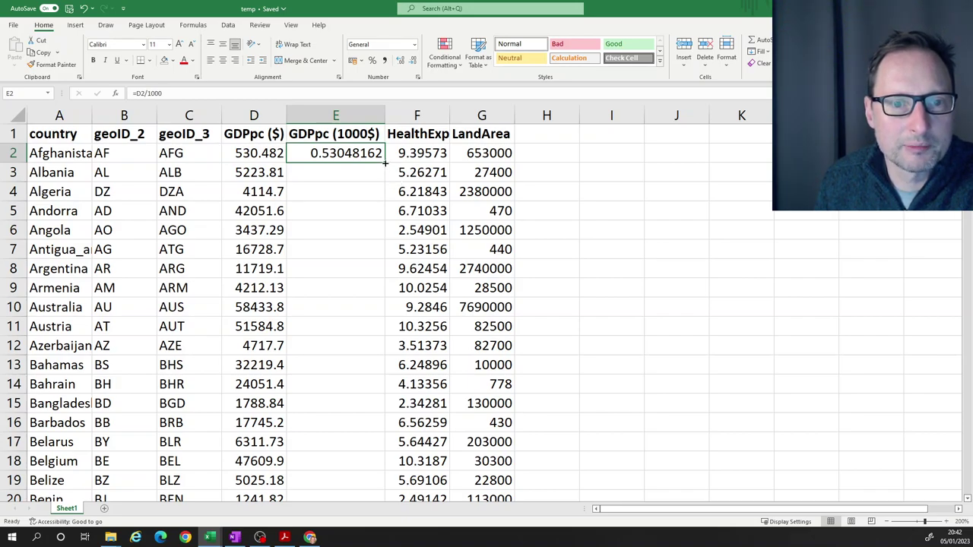
left_click_drag(384, 163, 385, 240)
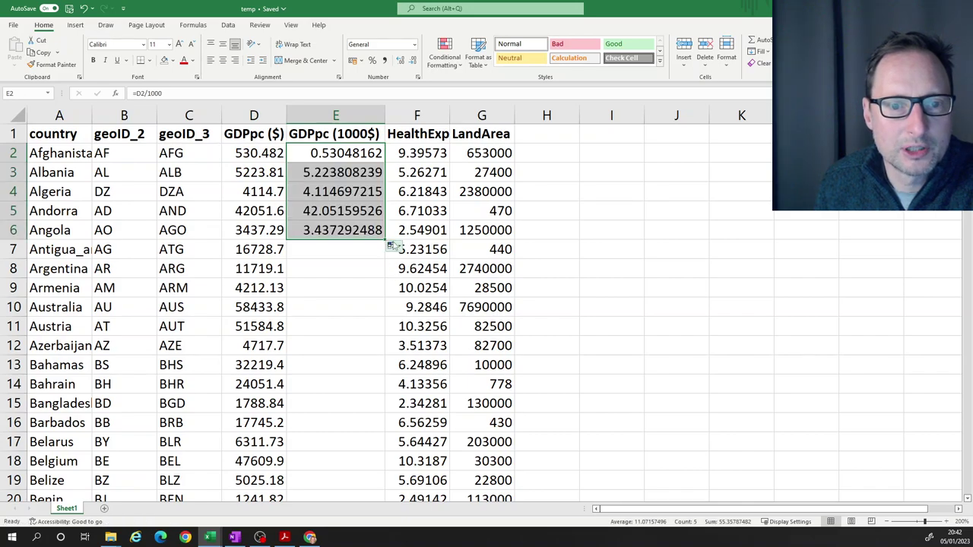
double_click(385, 240)
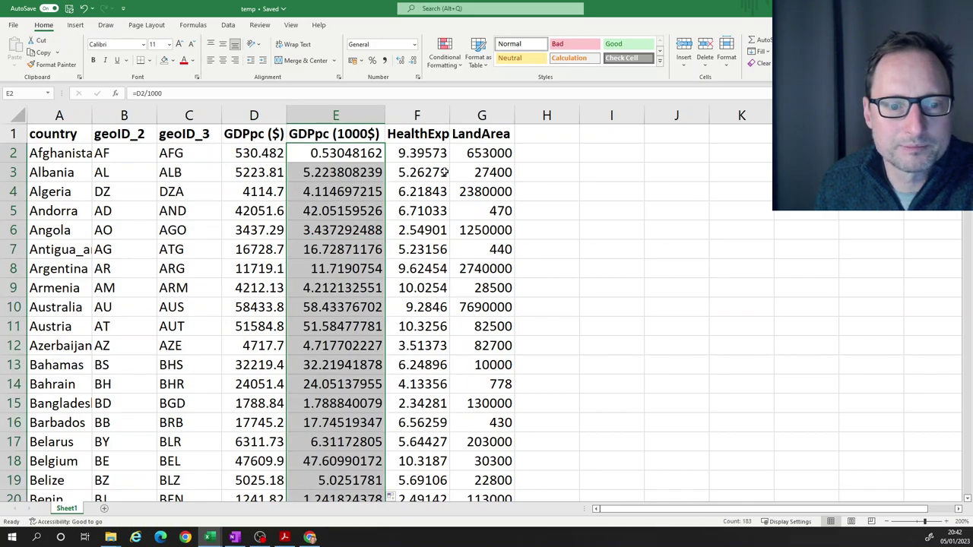
Check several cells of the GDPpc (1000$) column to see that each formula divides its own row's GDPpc by 1000
left_click(467, 222)
left_click(313, 217)
left_click(327, 320)
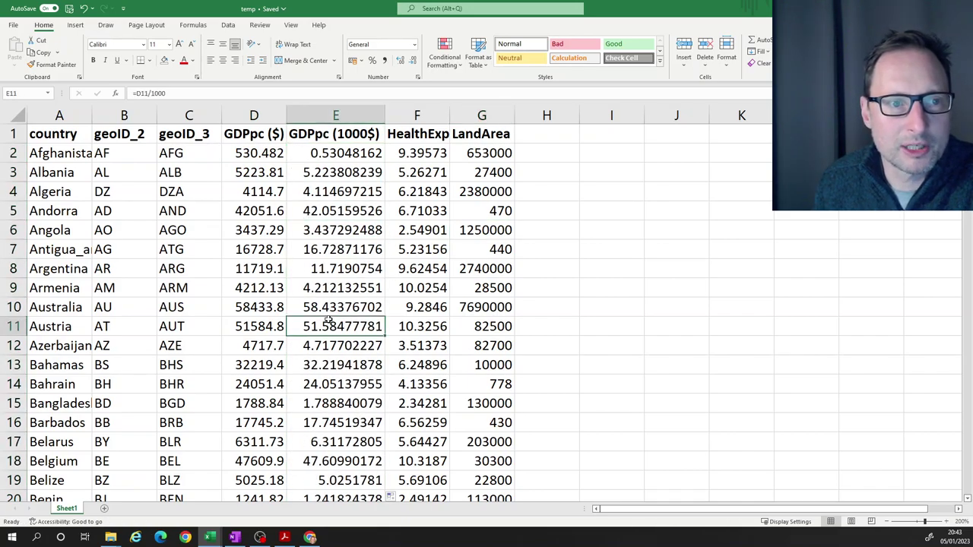
left_click(323, 379)
left_click(327, 287)
left_click(329, 228)
left_click(333, 187)
left_click(333, 170)
left_click(332, 149)
Replace the formulas in the GDPpc (1000$) column with plain values by copying column E and pasting it over itself as values
left_click(335, 115)
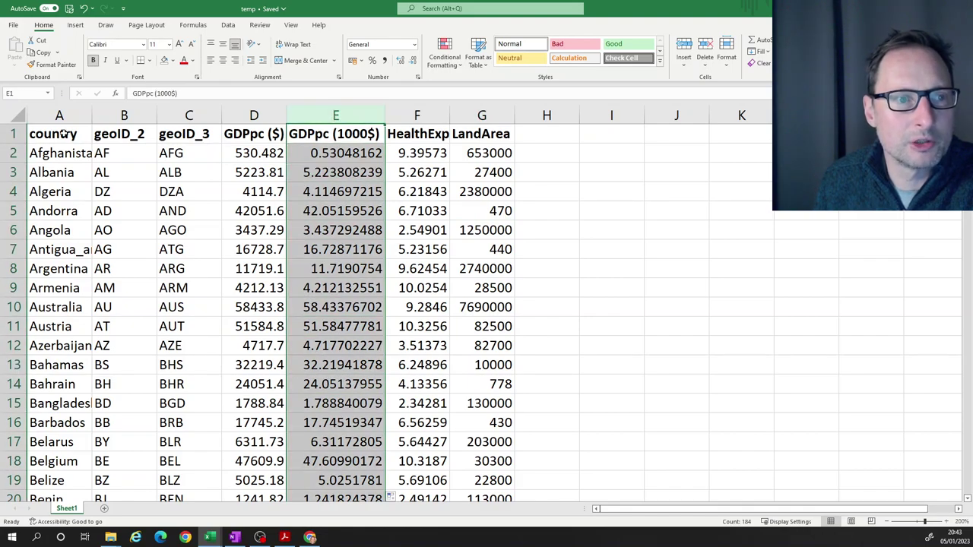
left_click(43, 53)
left_click(14, 66)
key("Escape")
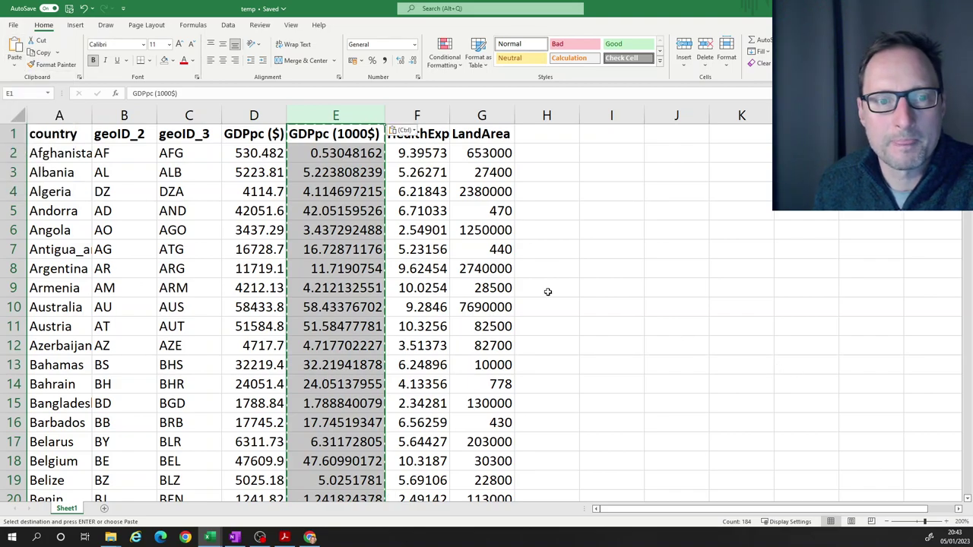
Review the GDPpc ($) column and the Austria row's country name, GDPpc and land area values
left_click(495, 281)
left_click(272, 186)
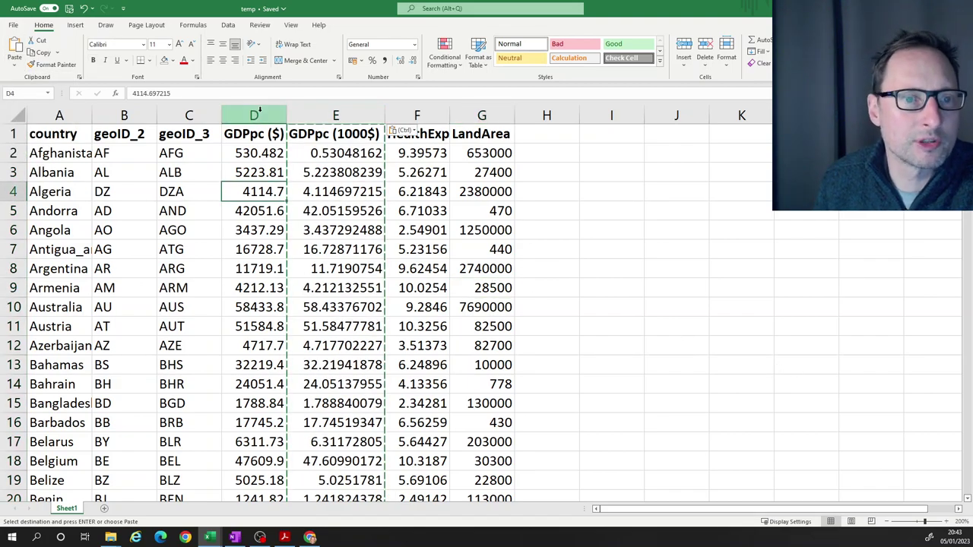
left_click(260, 111)
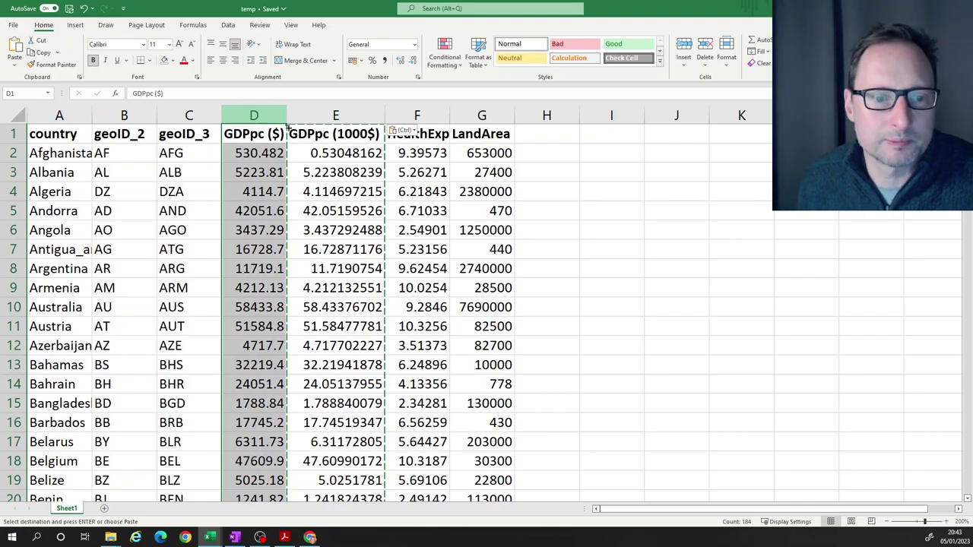
left_click(304, 343)
left_click(49, 332)
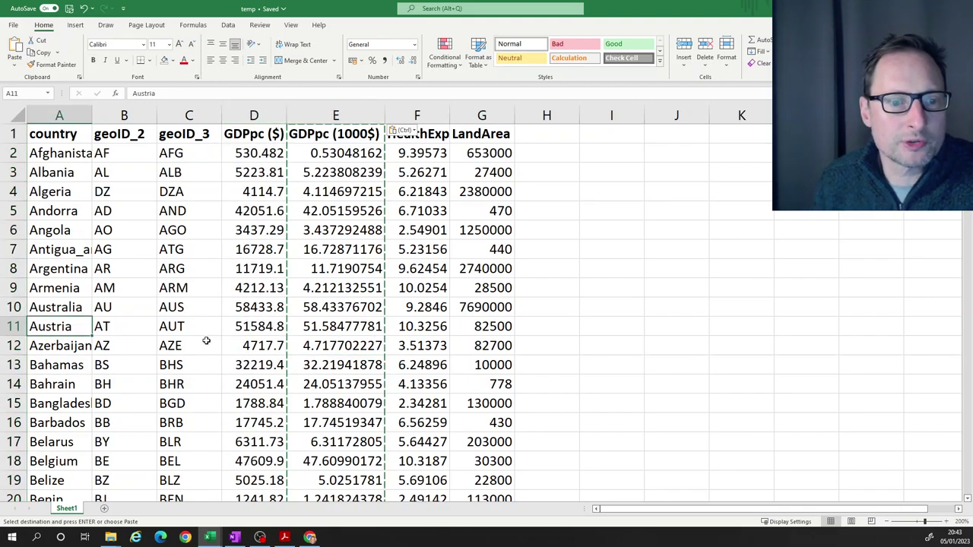
left_click(233, 326)
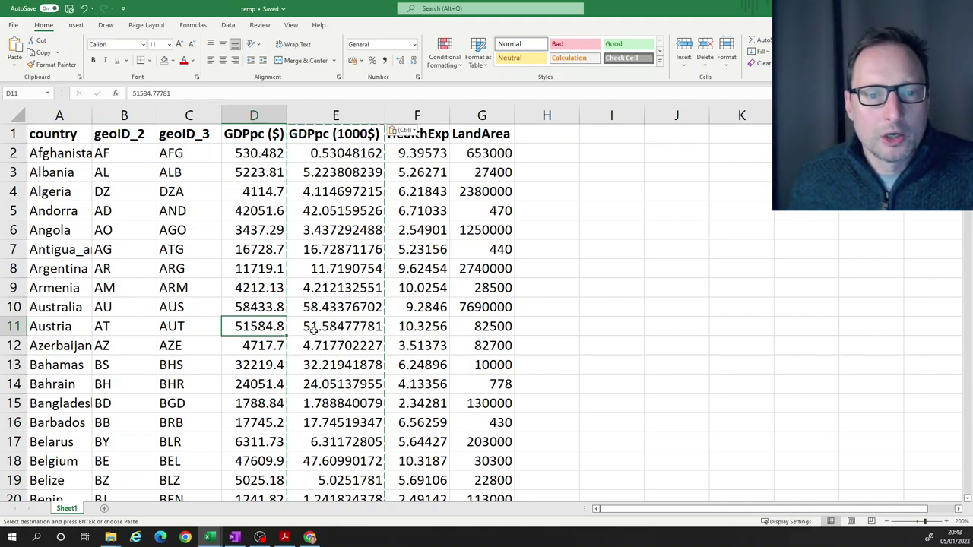
left_click(464, 325)
Enter the bold header "Continent" in H1, next to the LandArea column
left_click(544, 134)
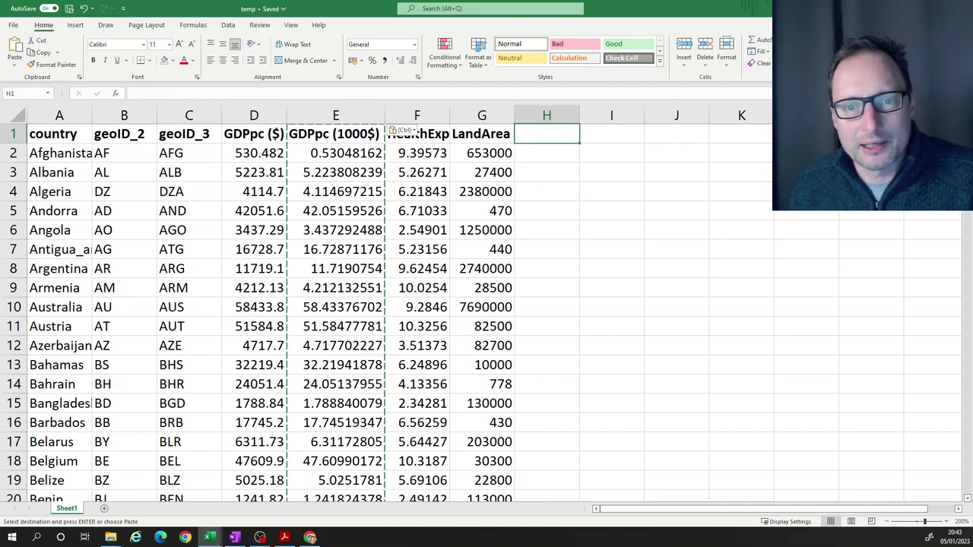
type("Co")
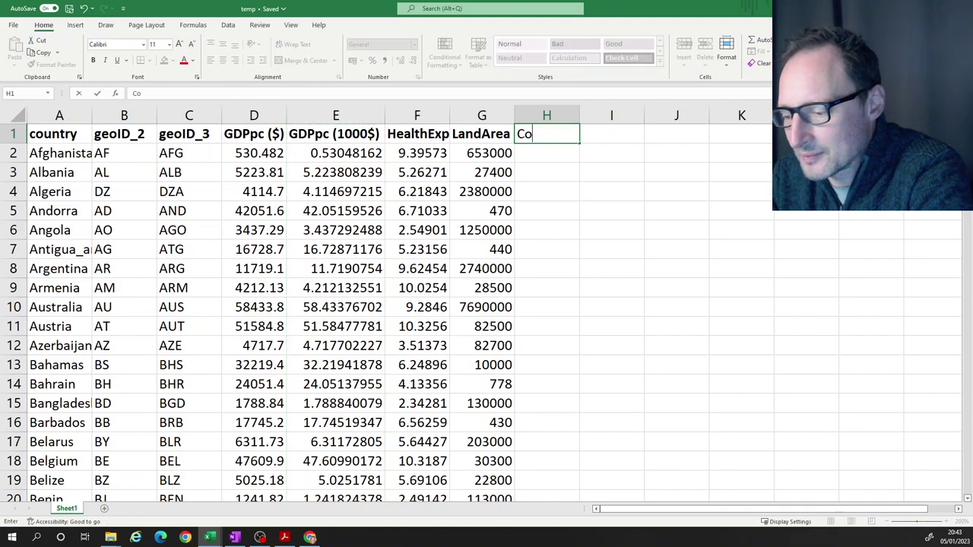
type("ntin")
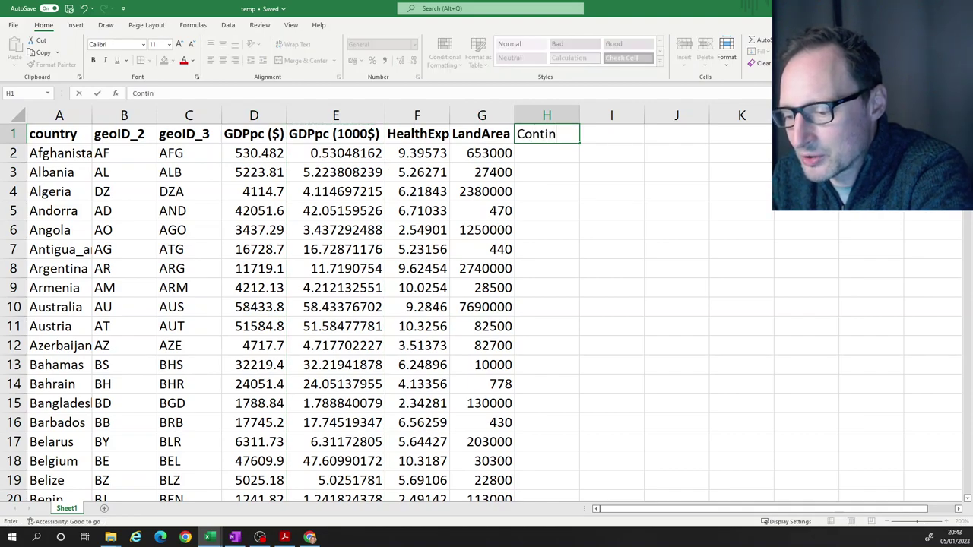
type("ent")
key("Return")
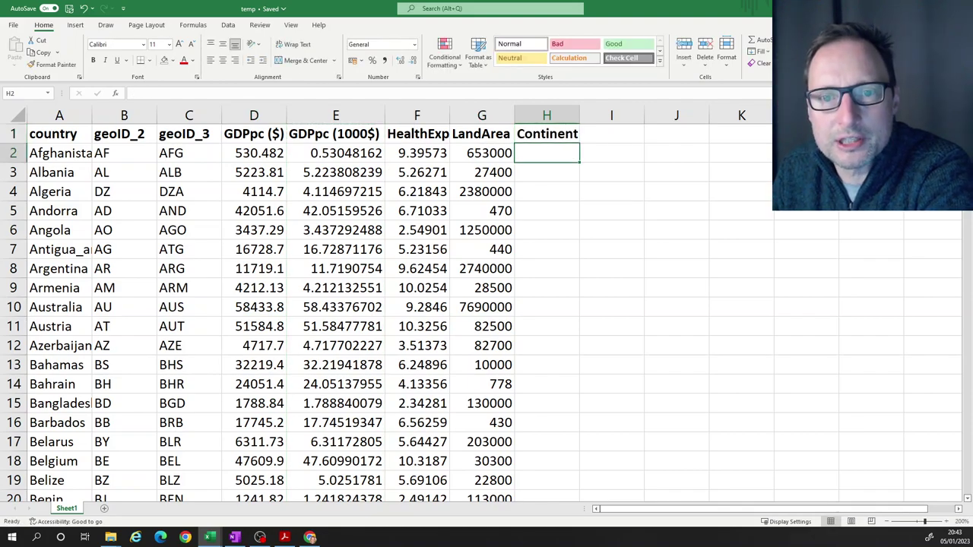
key("Up")
key("ctrl+b")
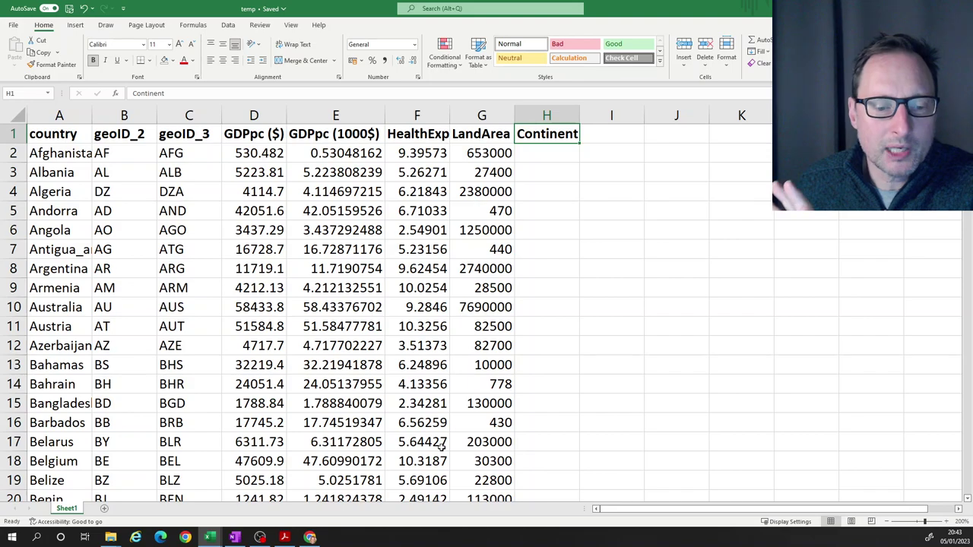
Switch to Chrome to look at the ISO country code page for Korea, and return to the temp workbook in Excel
mouse_move(316, 540)
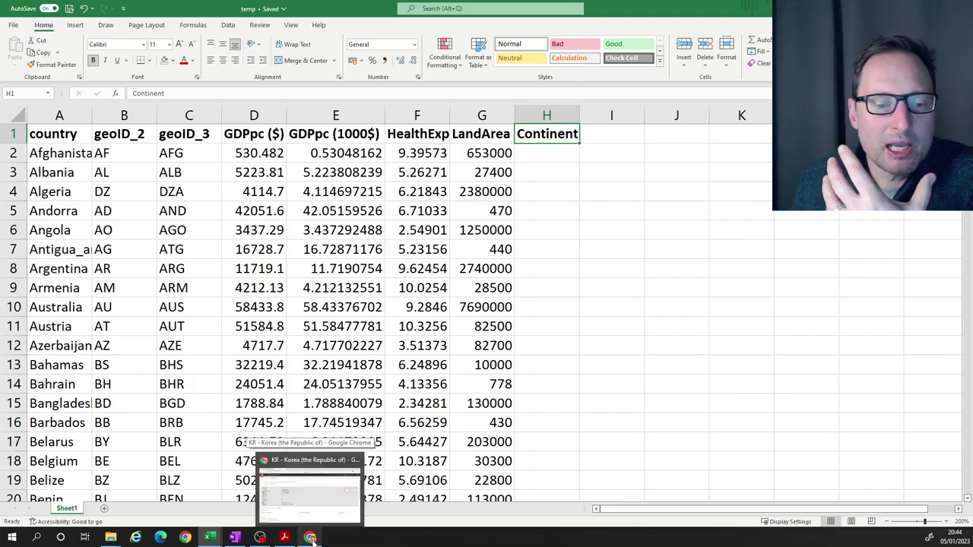
left_click(311, 538)
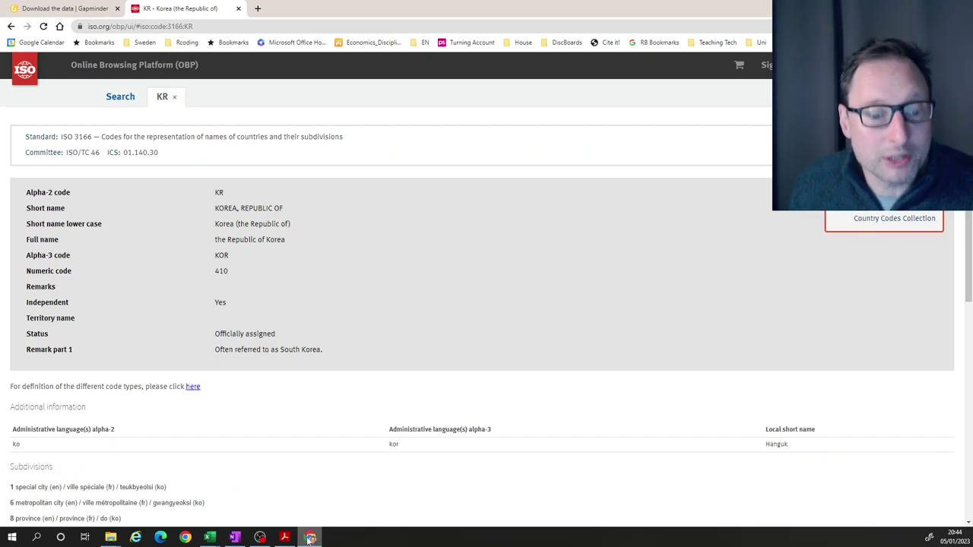
mouse_move(210, 537)
left_click(365, 494)
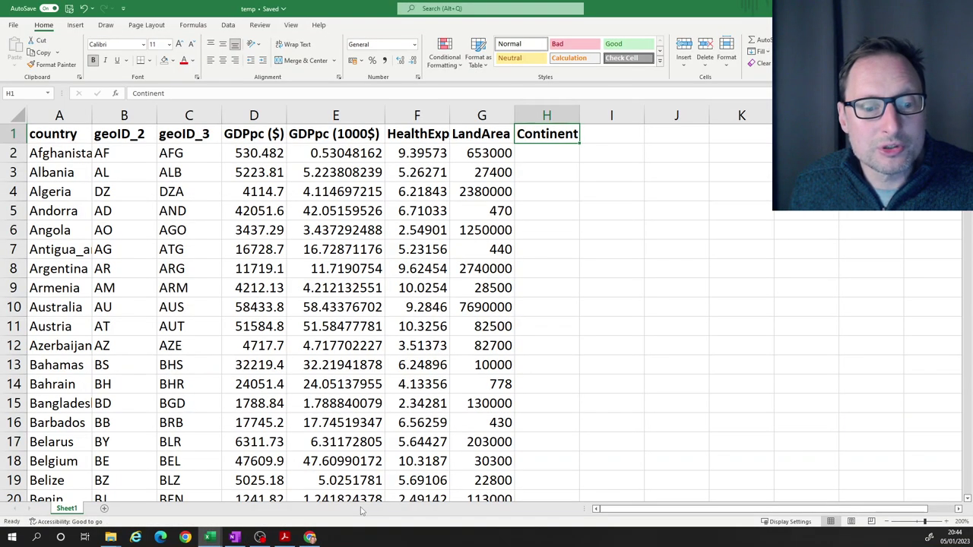
Begin a separate table beside the data by entering the header "country" in K1
left_click(683, 416)
left_click(725, 132)
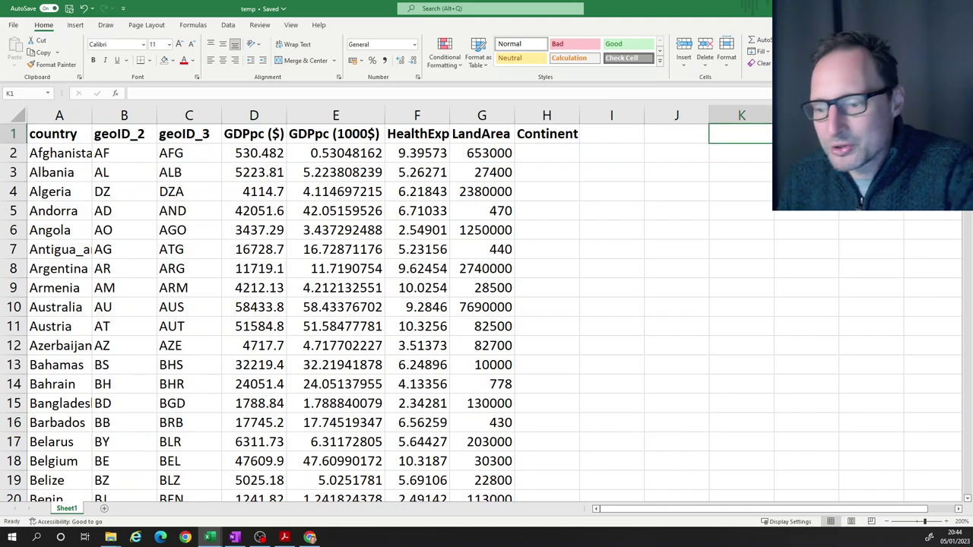
type("country")
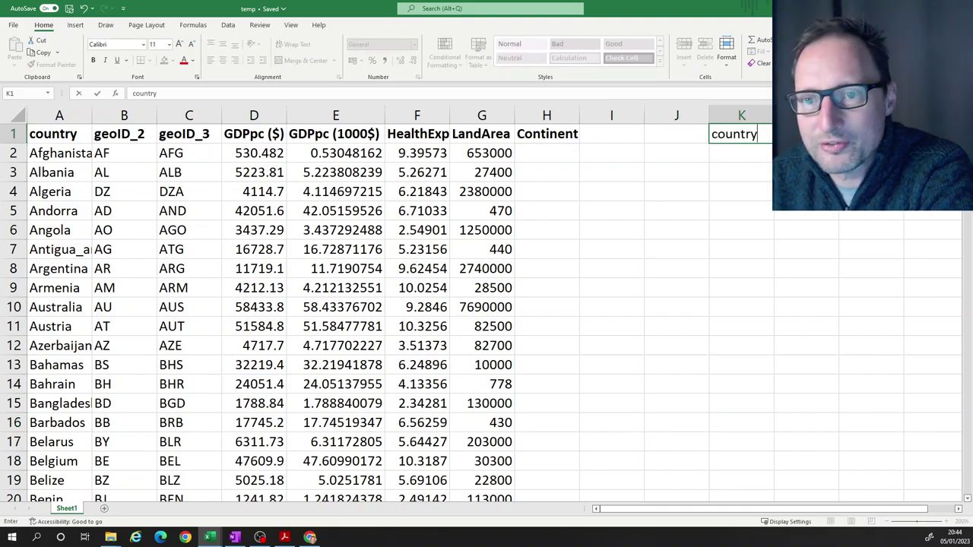
key("Return")
left_click(735, 133)
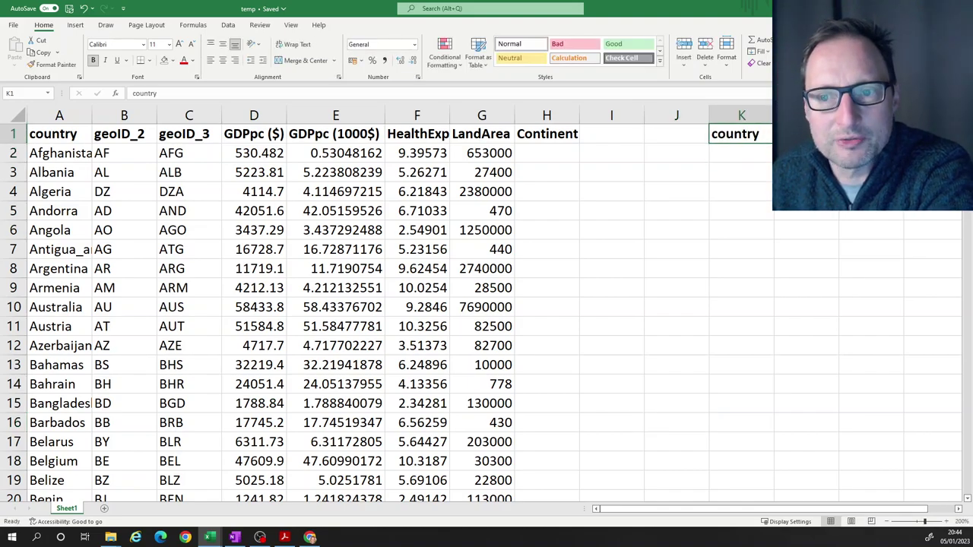
Enter the headers "geoID_2" in L1 and "Continent" in M1
left_click(805, 134)
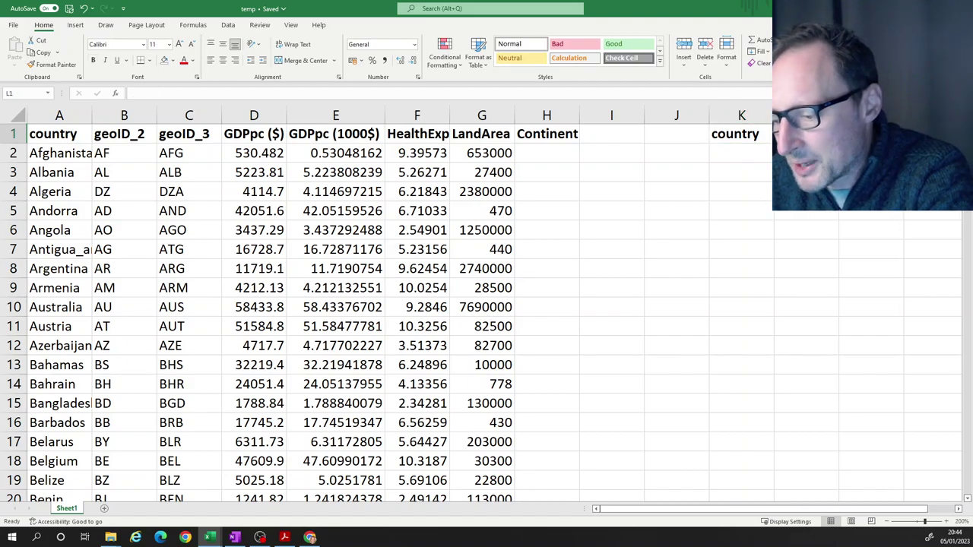
type("geoID")
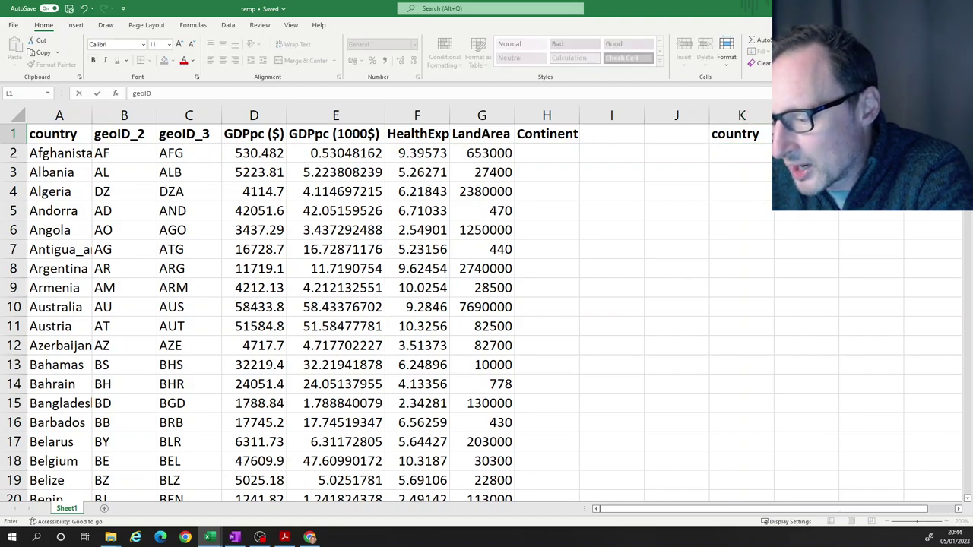
type("_2")
key("Tab")
key("Down")
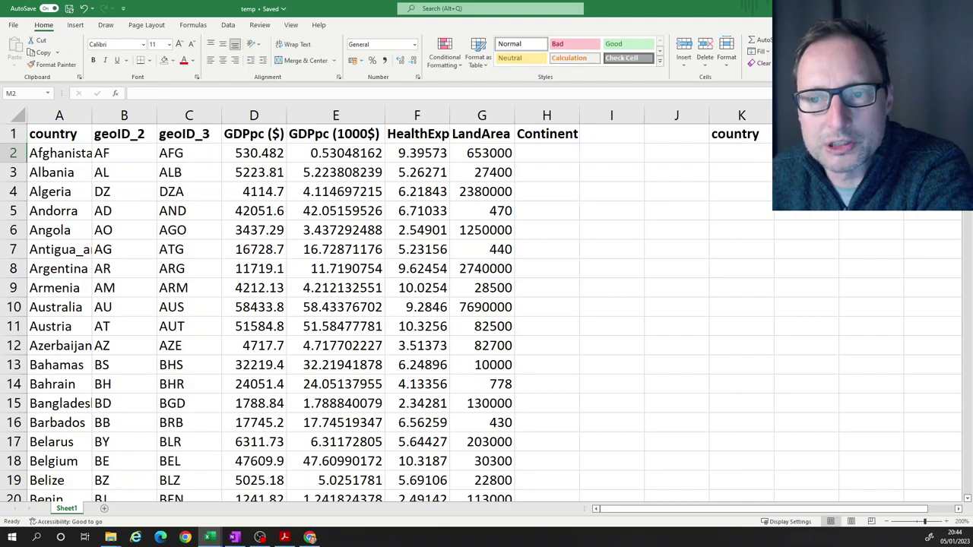
left_click(870, 134)
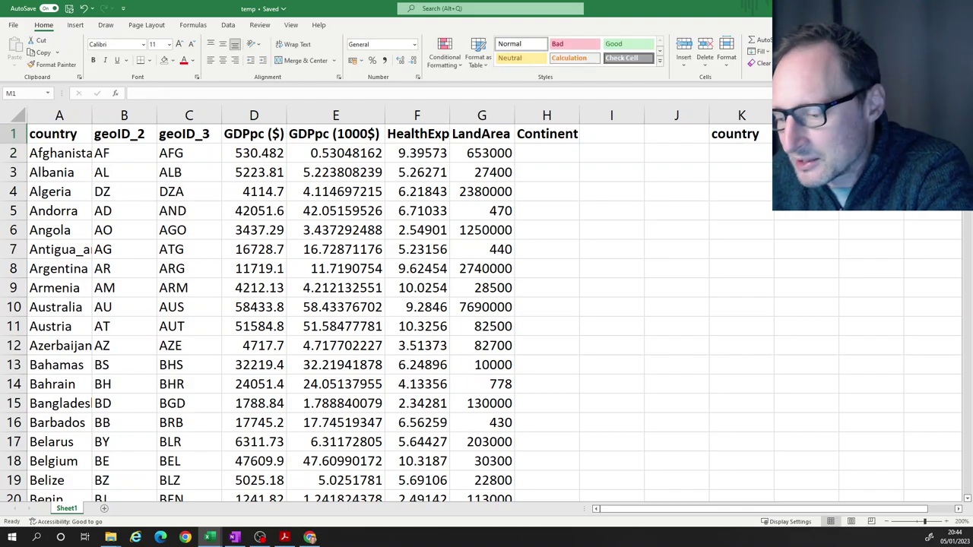
type("c")
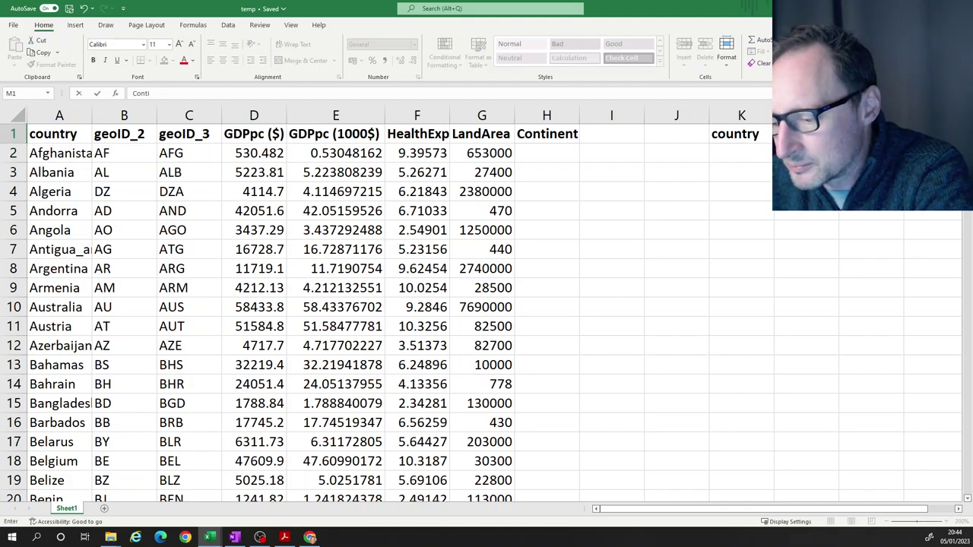
key("Return")
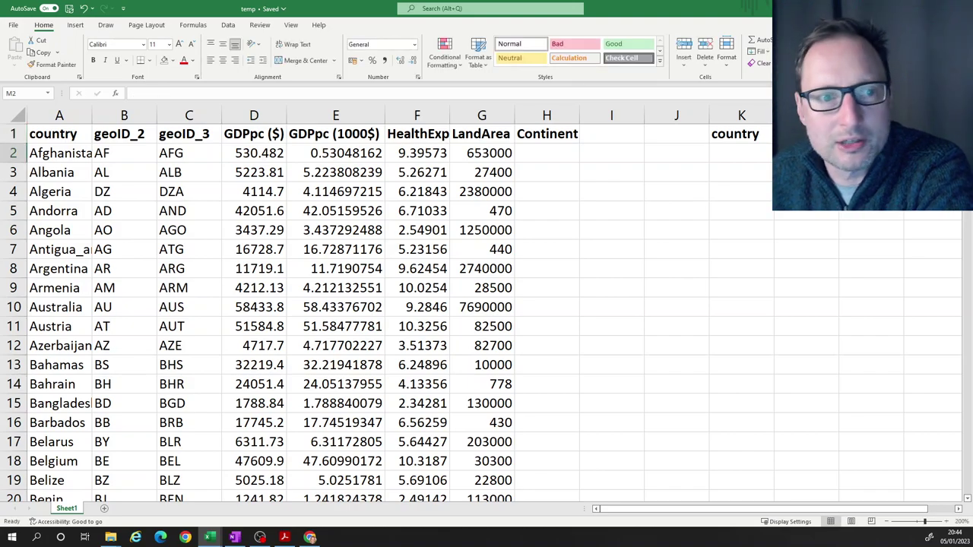
Copy Afghanistan's country name and both geoID codes from A2:C2 into the separate table starting at K2
left_click_drag(50, 155, 159, 155)
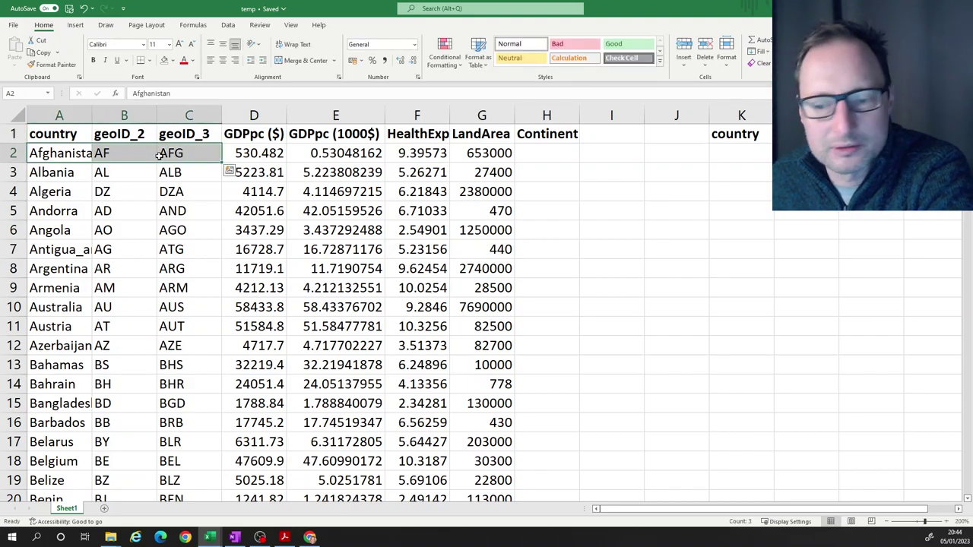
key("ctrl+c")
left_click(752, 154)
key("ctrl+v")
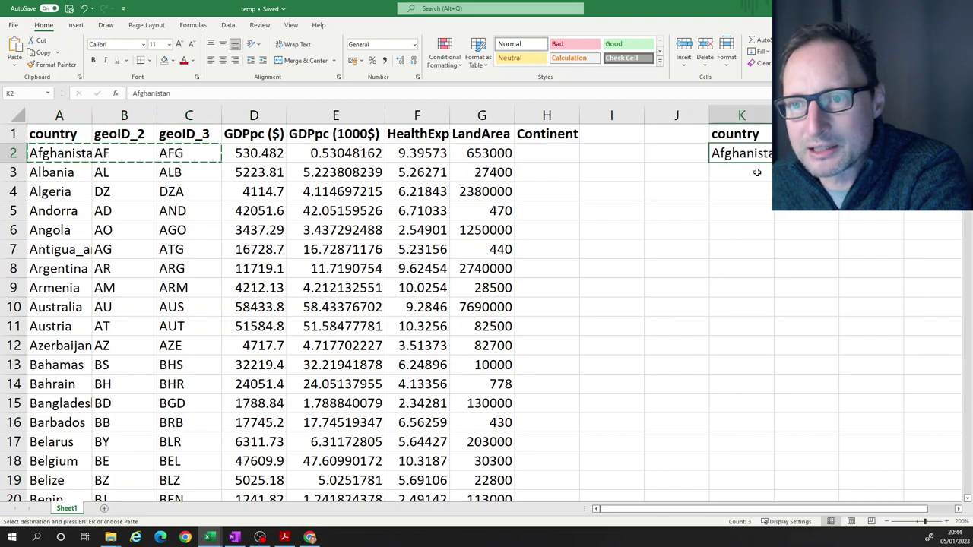
left_click(870, 153)
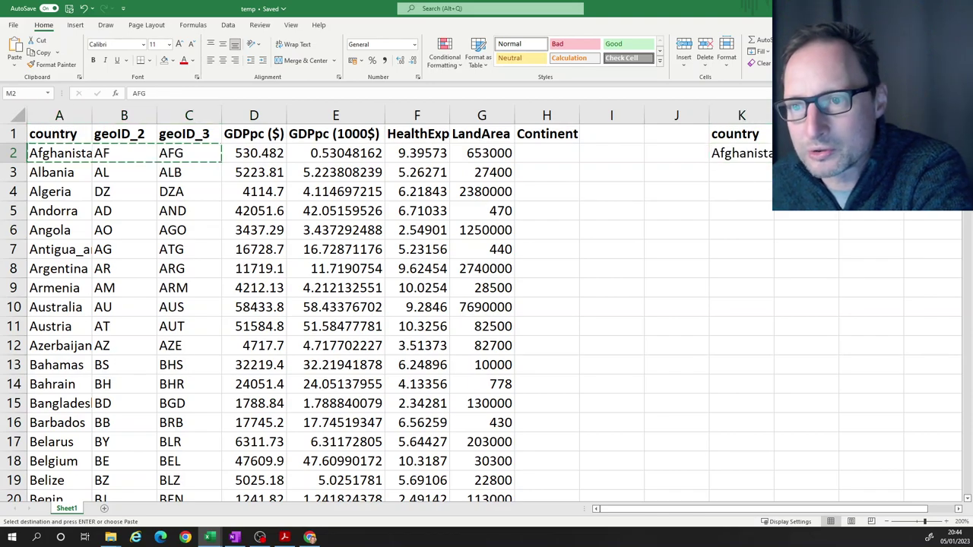
Replace the pasted three-letter code in M2 with the continent Asia for Afghanistan
key("Delete")
key("Right")
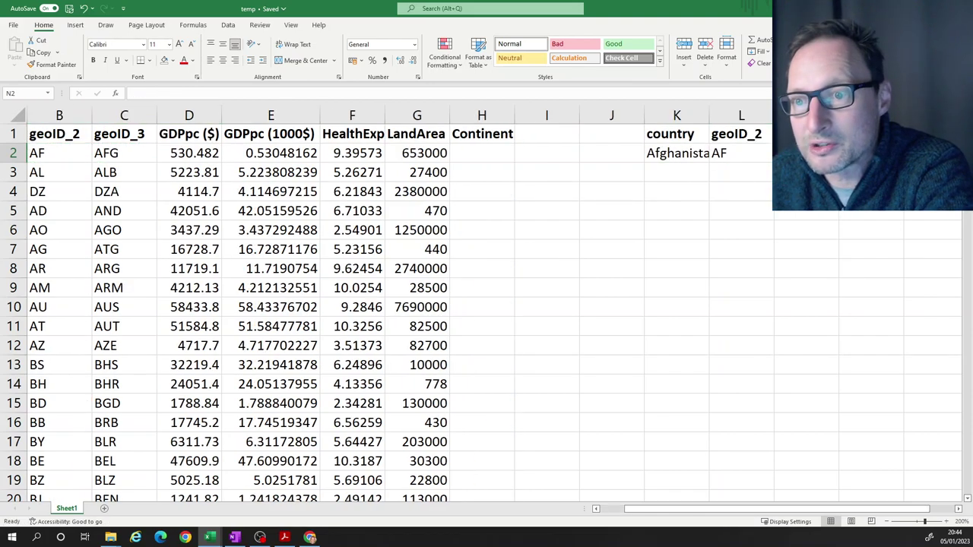
type("As")
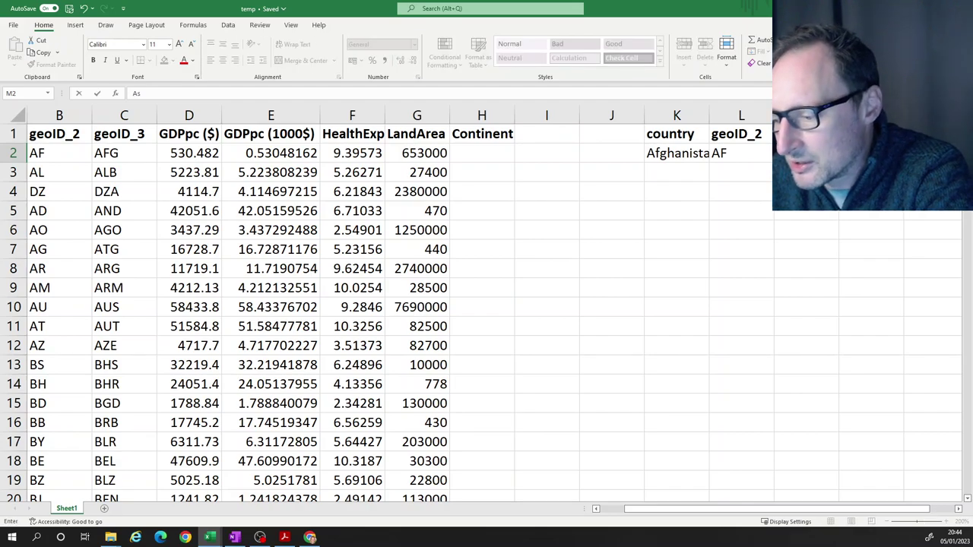
type("ia")
key("Return")
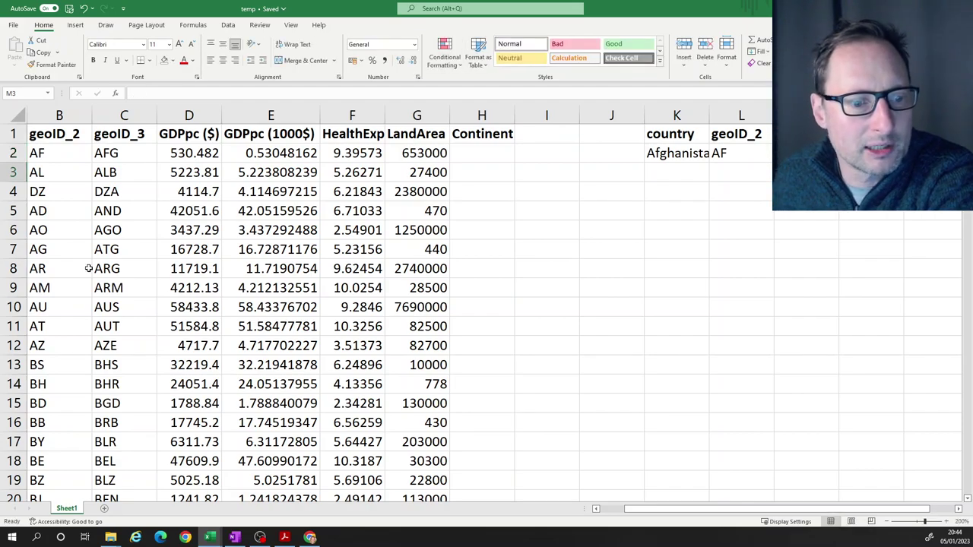
Copy Austria's country name and geoID_2 code from A11:B11 into the separate table at K3
left_click(613, 513)
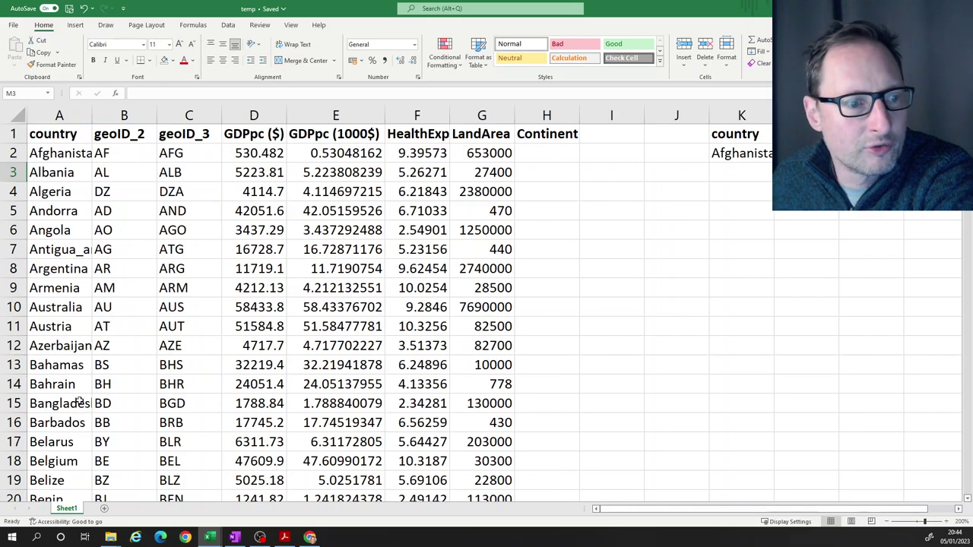
left_click_drag(42, 326, 152, 329)
key("ctrl+c")
left_click(756, 180)
key("ctrl+v")
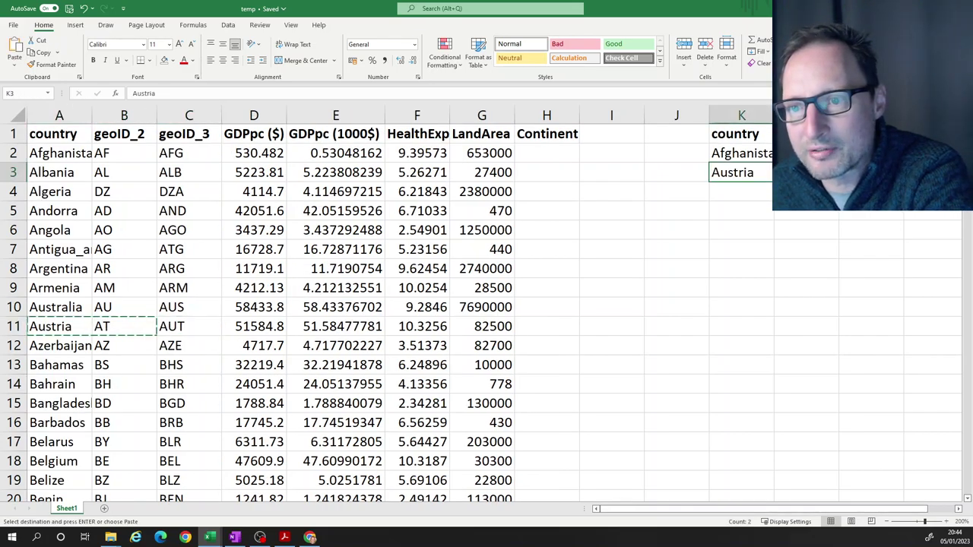
Enter Europe as Austria's continent in M3
key("Right")
key("Right")
type("Ei")
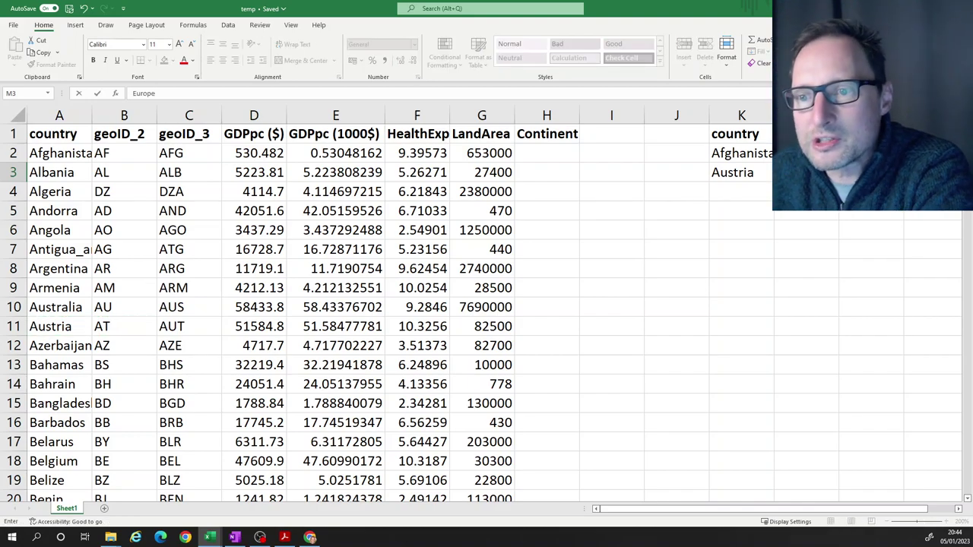
key("Return")
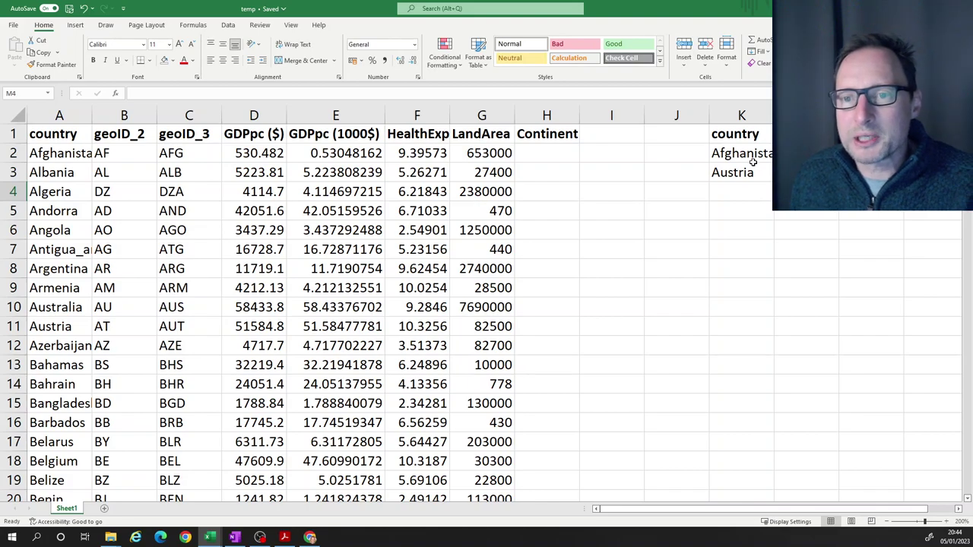
Examine the headers and geoID_2 codes of the separate country-continent table in K1:M3 against the main table's empty Continent column
left_click_drag(753, 156, 798, 191)
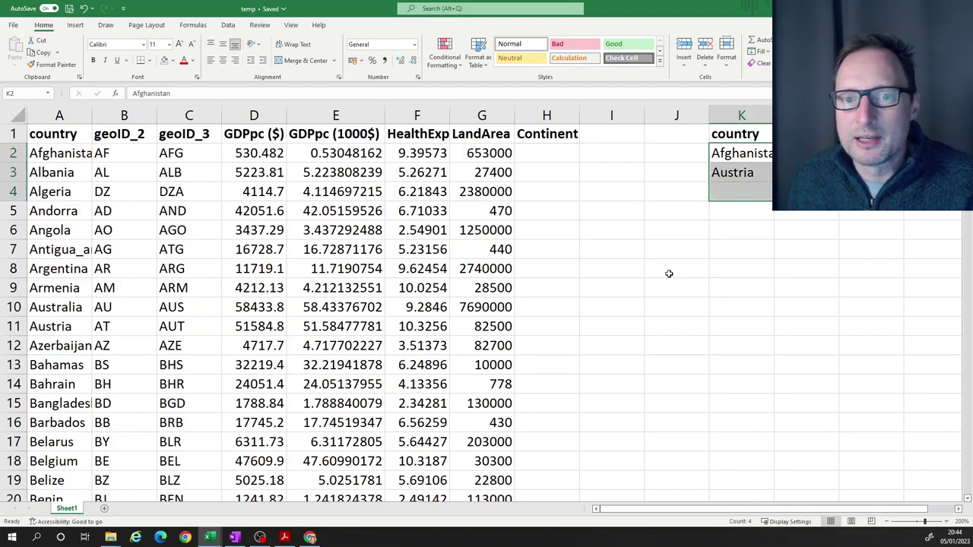
left_click(669, 272)
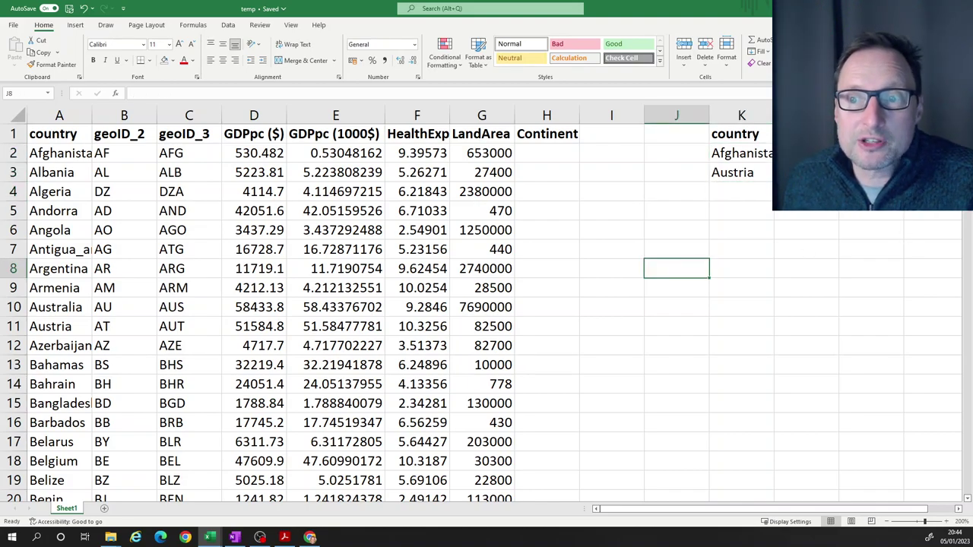
left_click_drag(806, 153, 806, 172)
left_click(535, 155)
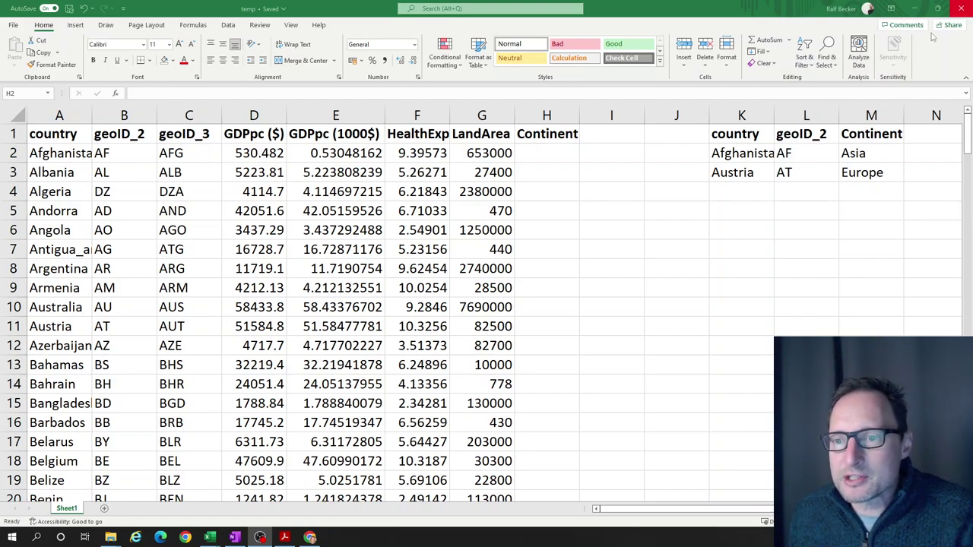
left_click(749, 135)
left_click(798, 135)
left_click(748, 135)
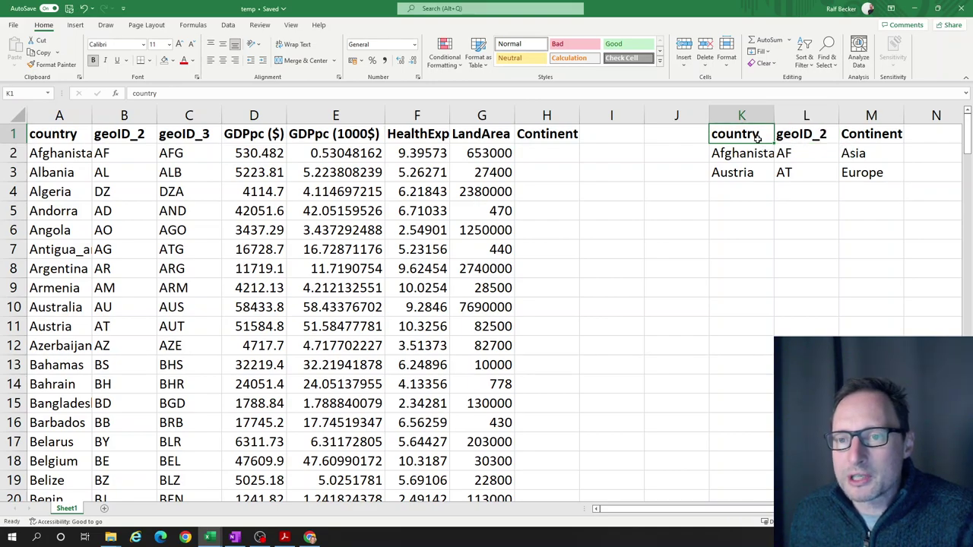
left_click(799, 135)
left_click(795, 160)
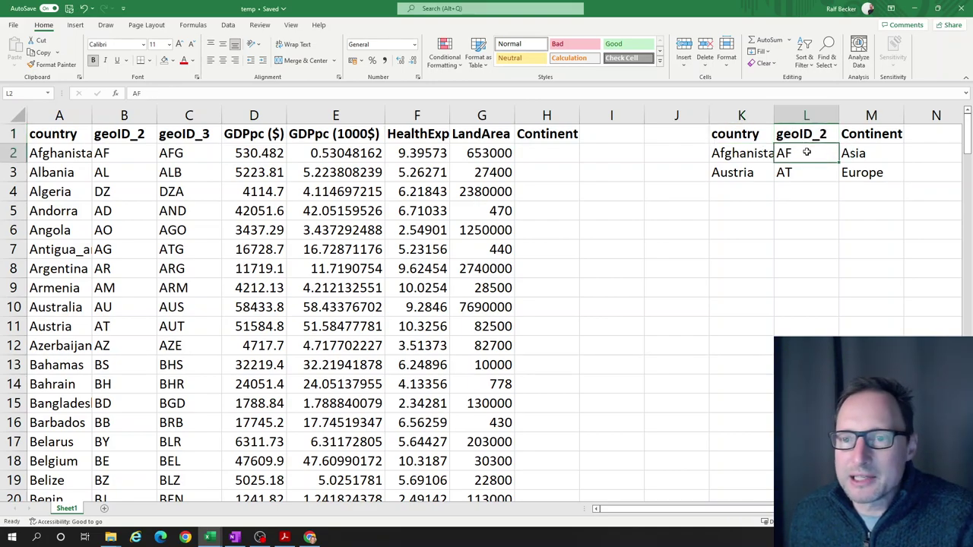
left_click(808, 170)
left_click(798, 155)
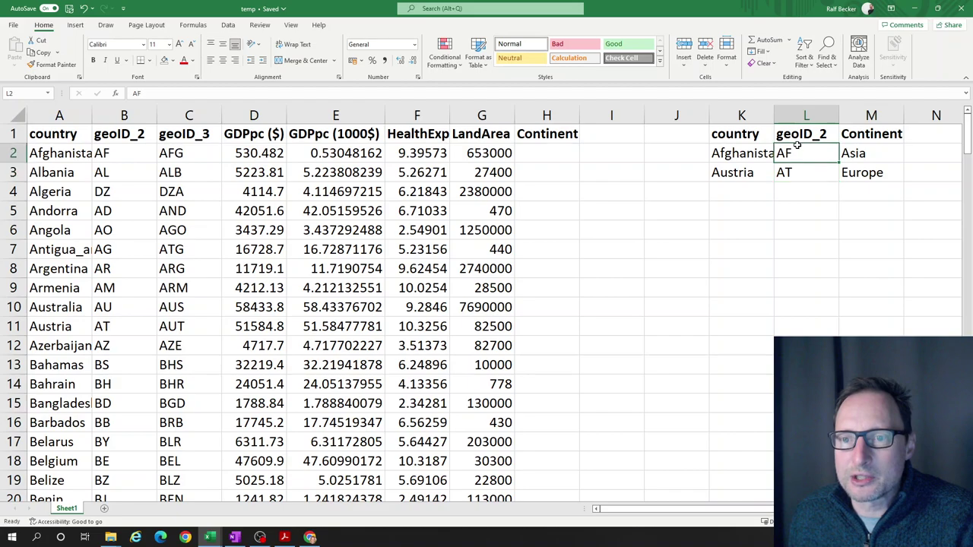
Examine which continent is assigned to each country in K2:M3 and where further countries would go below
left_click(730, 155)
left_click(731, 170)
left_click(732, 152)
left_click(733, 167)
left_click(735, 152)
left_click(738, 168)
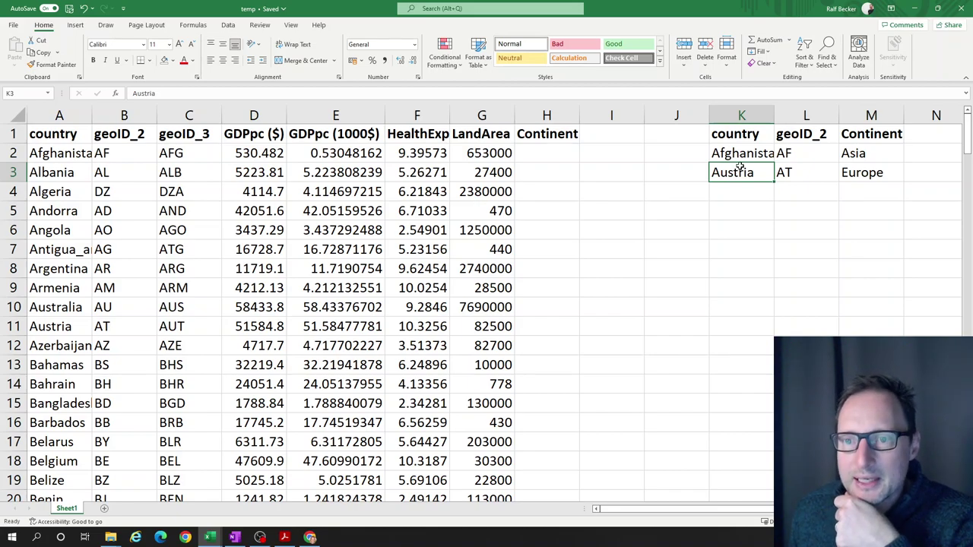
left_click(853, 153)
left_click(876, 172)
left_click(772, 155)
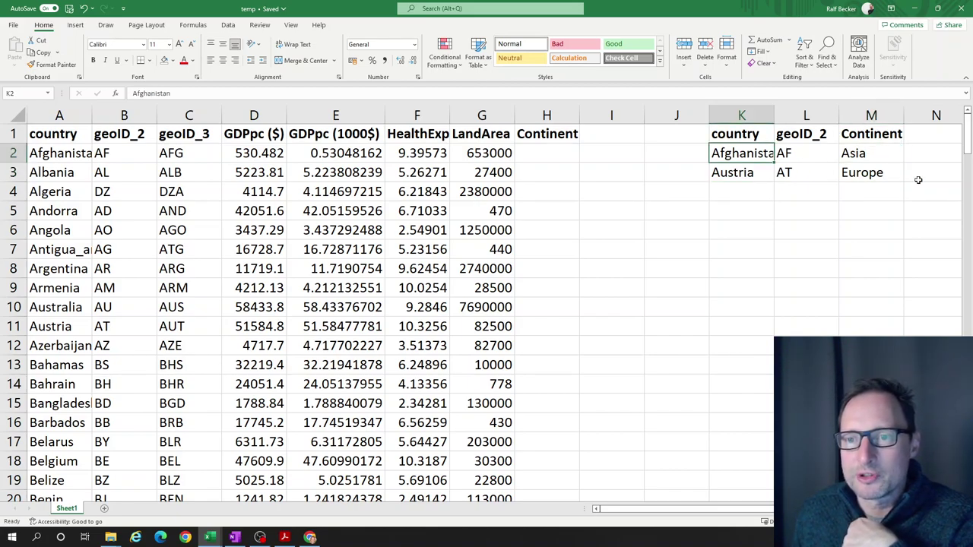
left_click(885, 154)
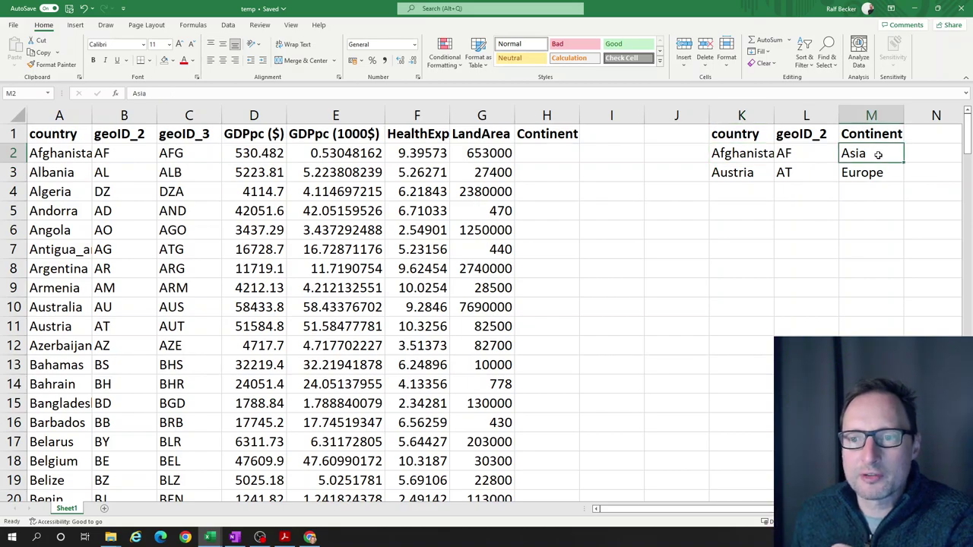
left_click(747, 176)
left_click(854, 172)
left_click_drag(740, 300, 744, 393)
left_click(745, 230)
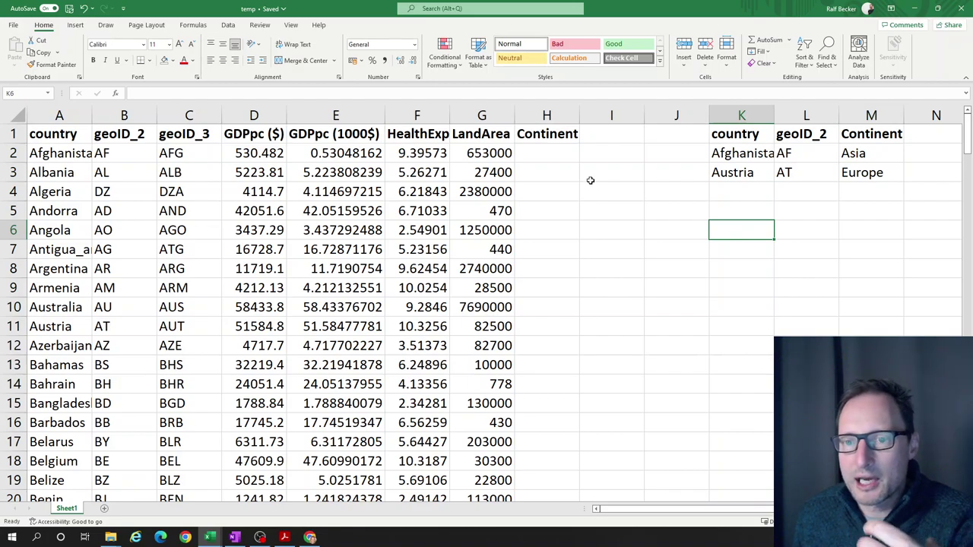
left_click_drag(864, 150, 862, 173)
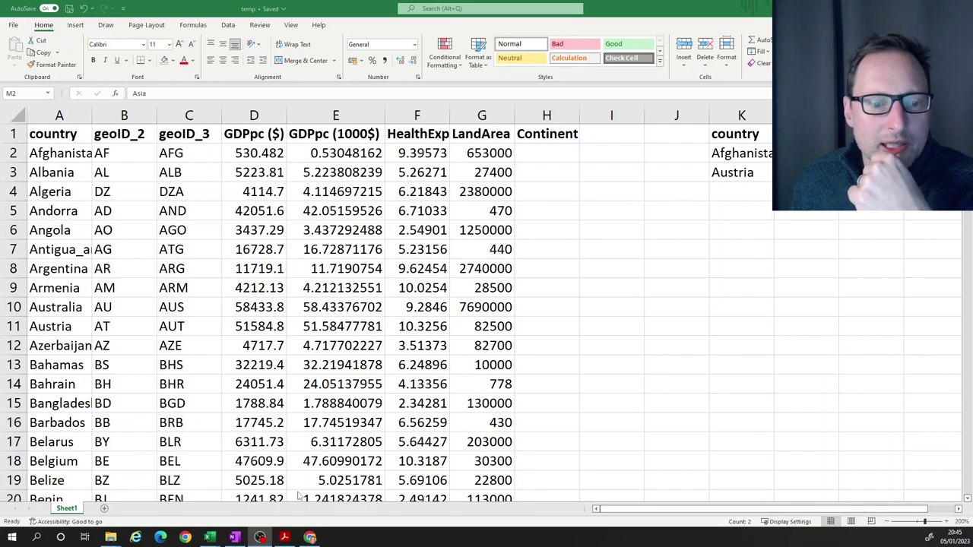
Switch to Chrome and open google.com in place of the ISO country code page
left_click(310, 537)
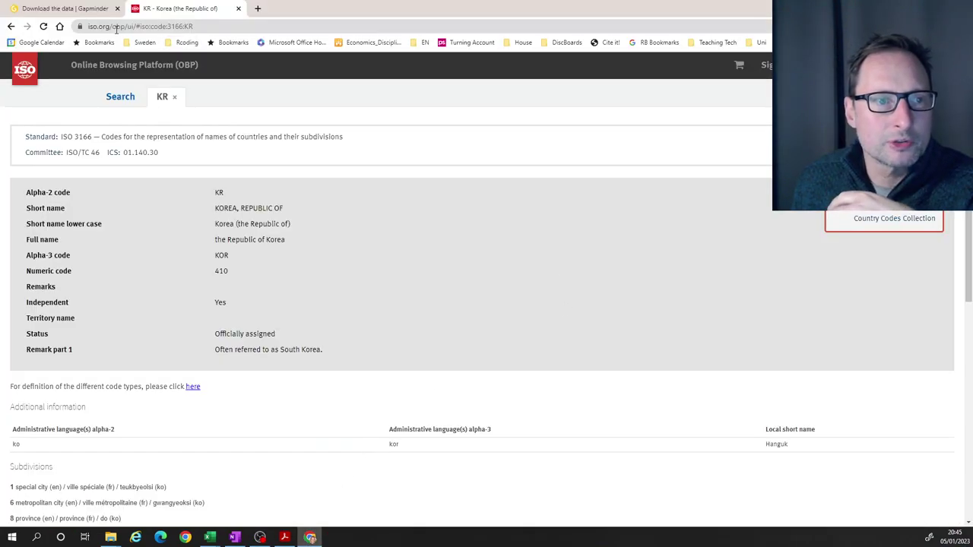
left_click(188, 28)
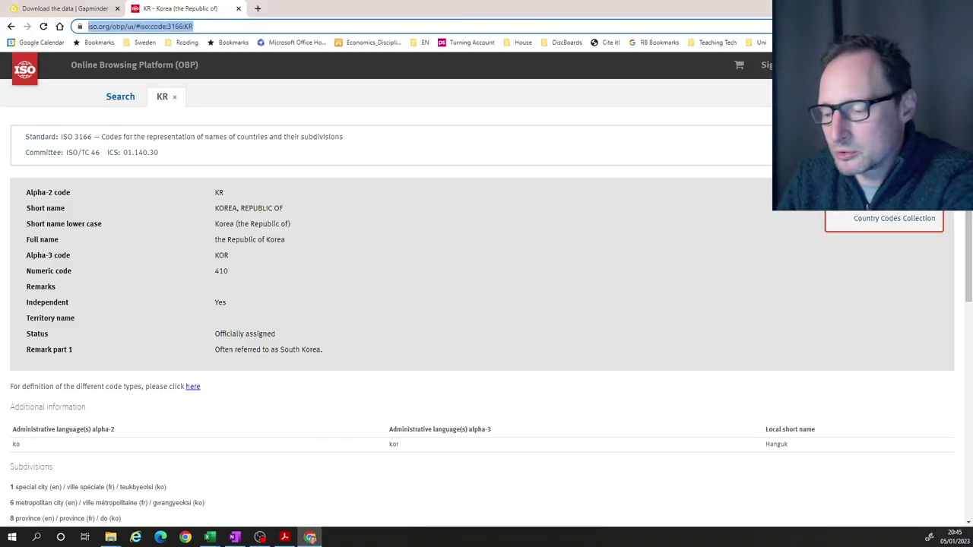
type("google")
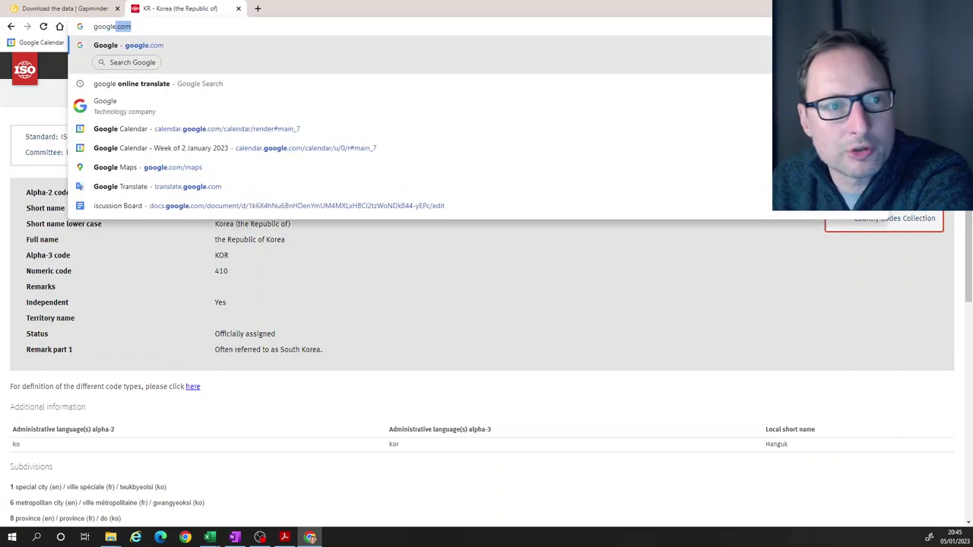
key("Return")
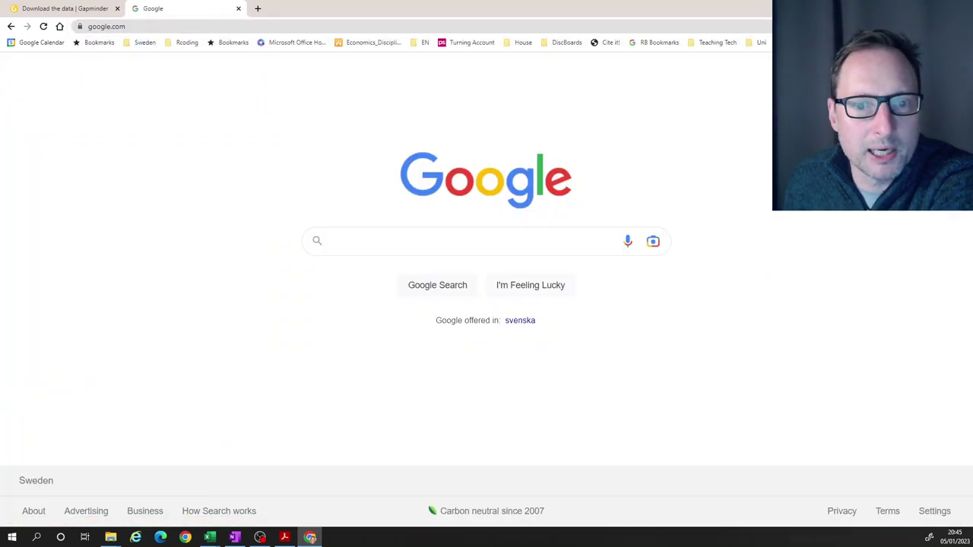
Search Google for "list excel countries continents"
left_click(384, 233)
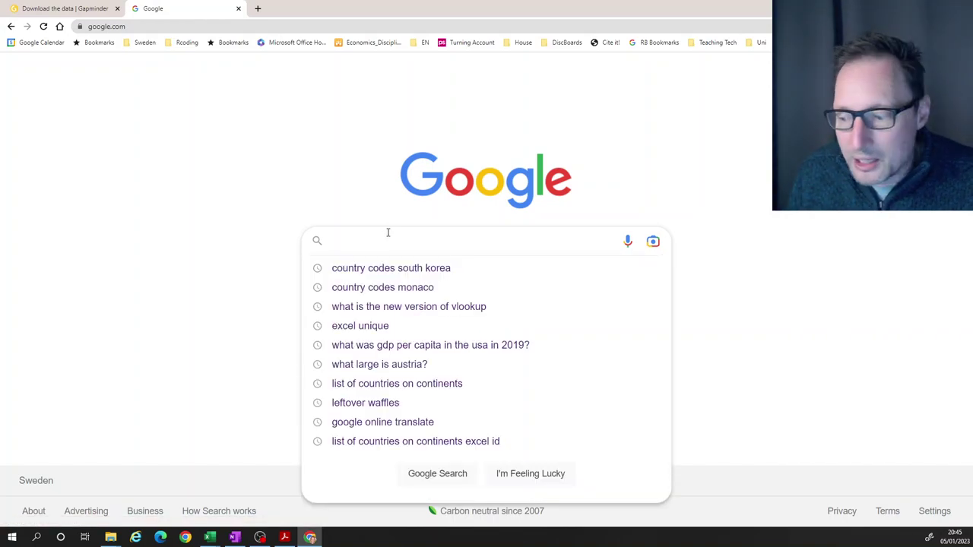
type("list")
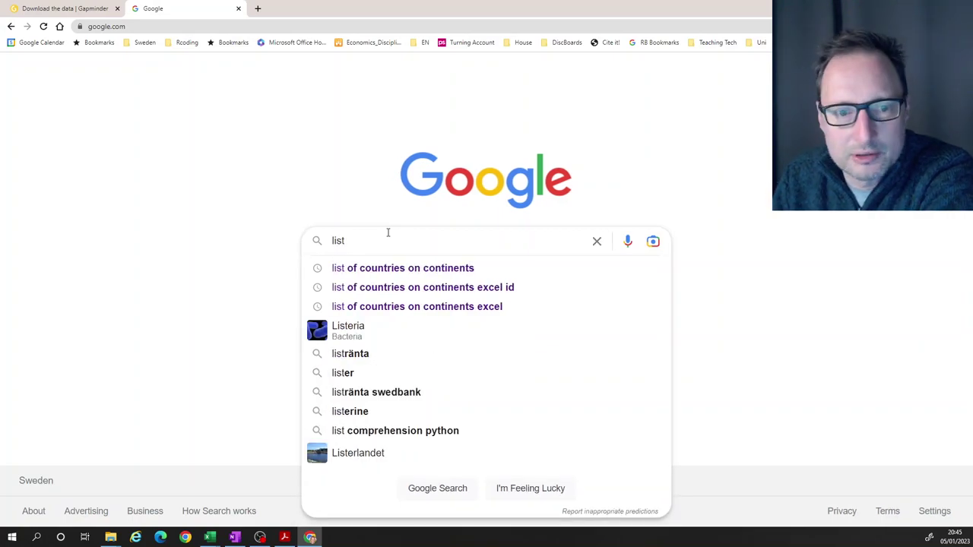
type(" e")
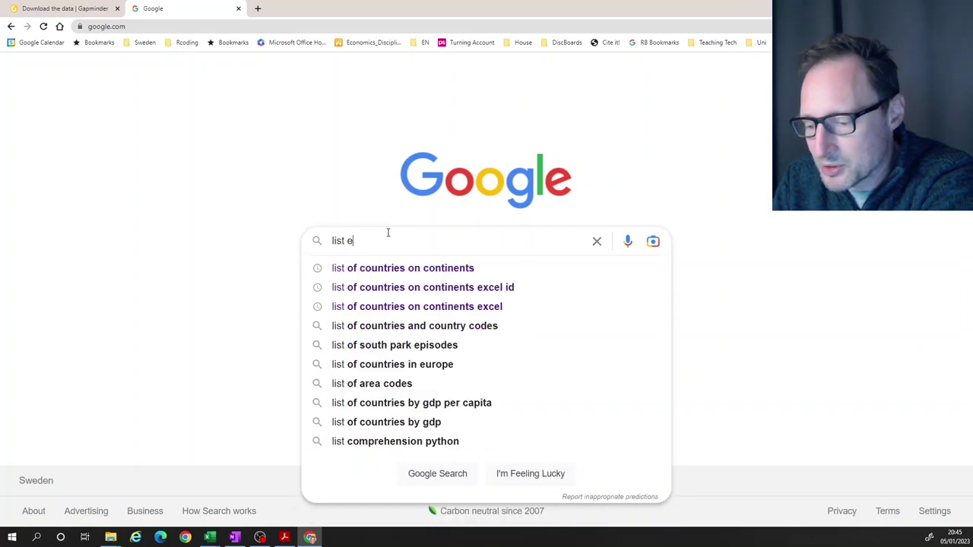
type("xcel")
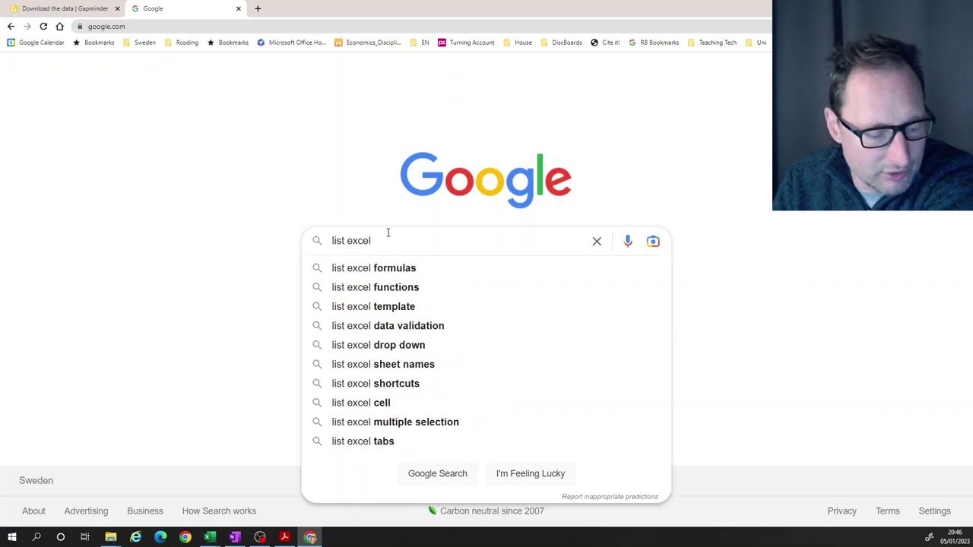
type(" countries")
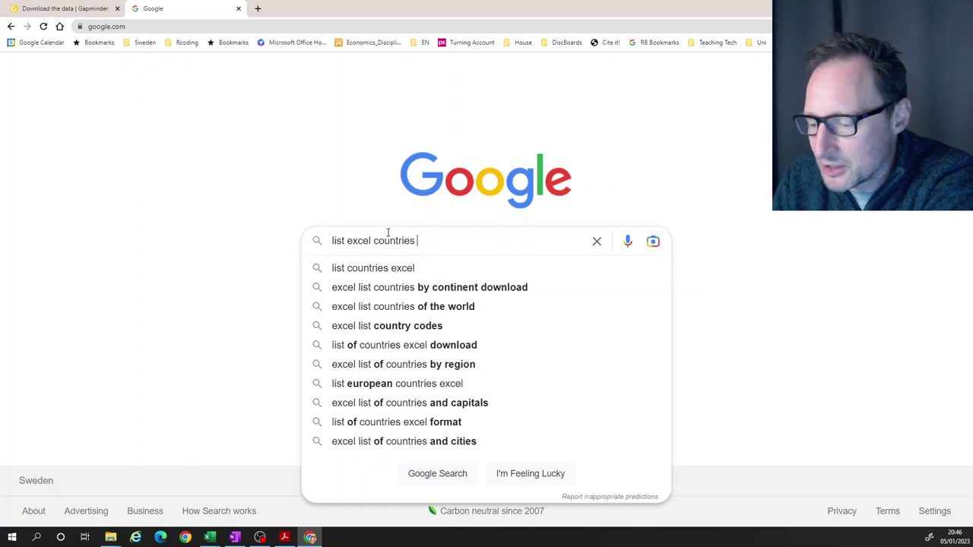
type(" contin")
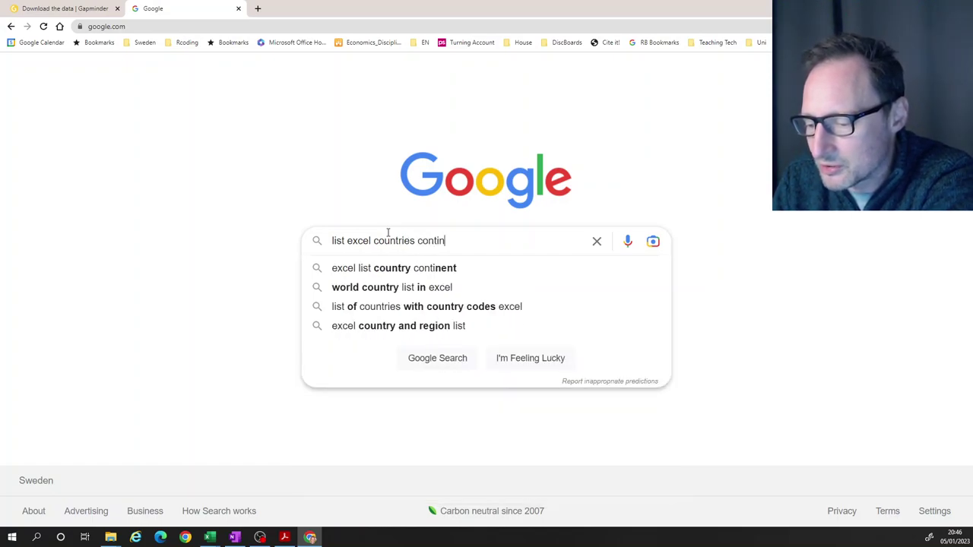
type("ents")
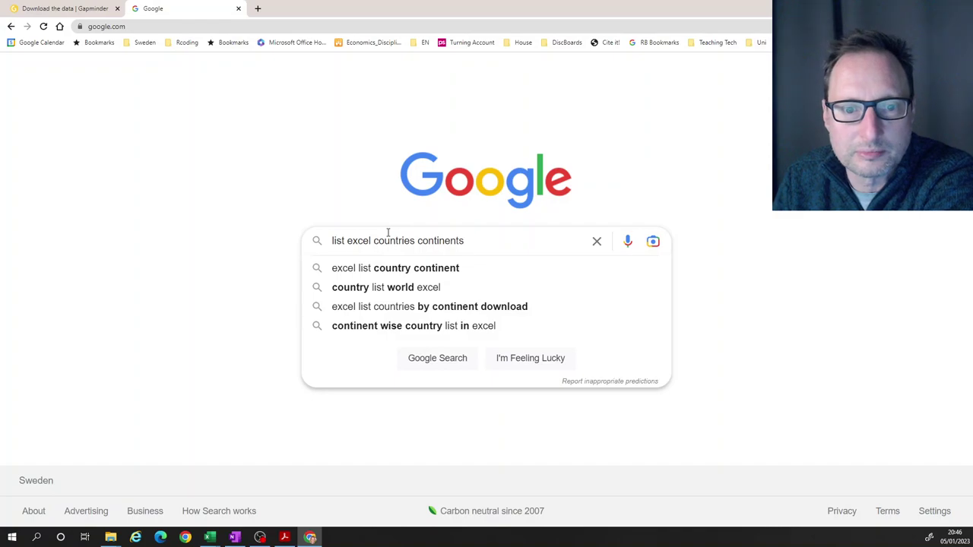
key("Return")
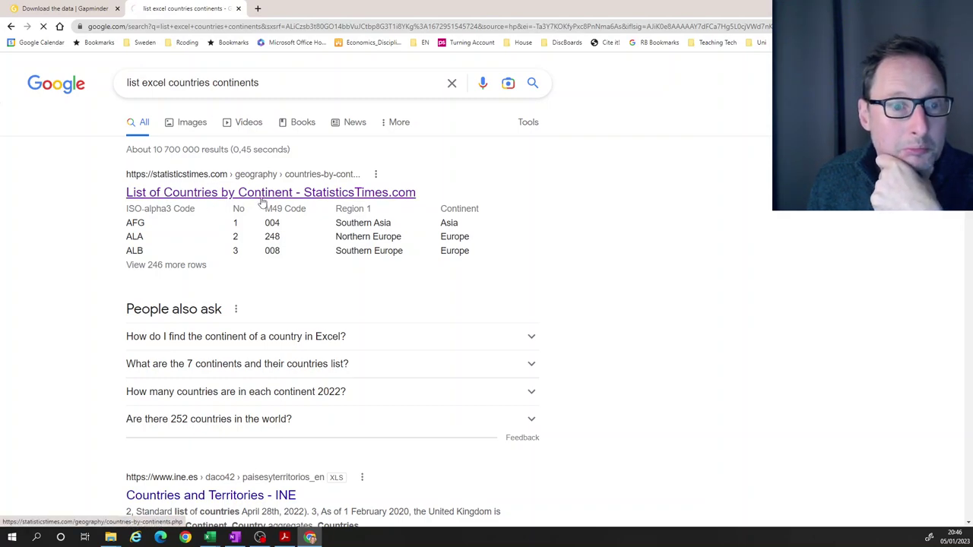
Open the StatisticsTimes.com list of countries by continent and examine its map and Geographical regions table
scroll(327, 276, "down", 2)
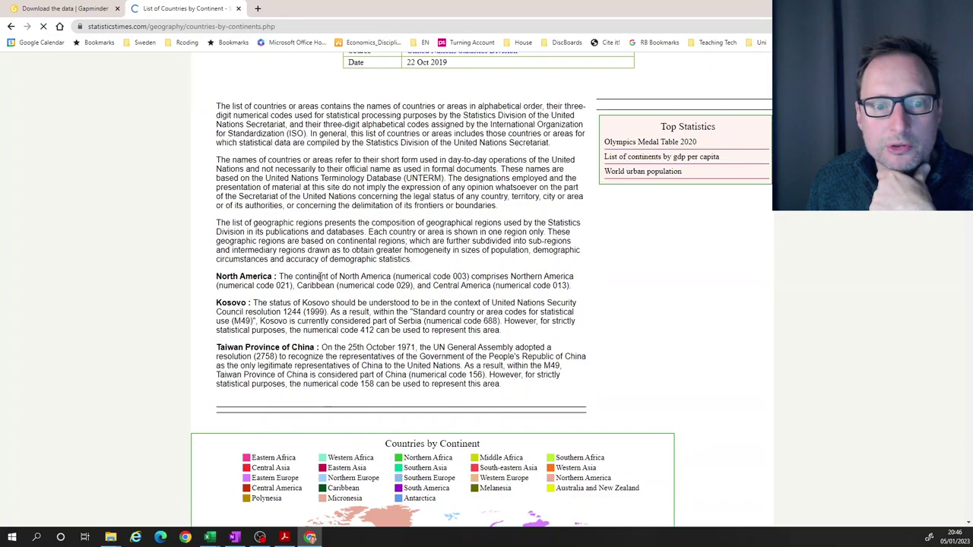
scroll(319, 276, "down", 4)
scroll(279, 251, "down", 2)
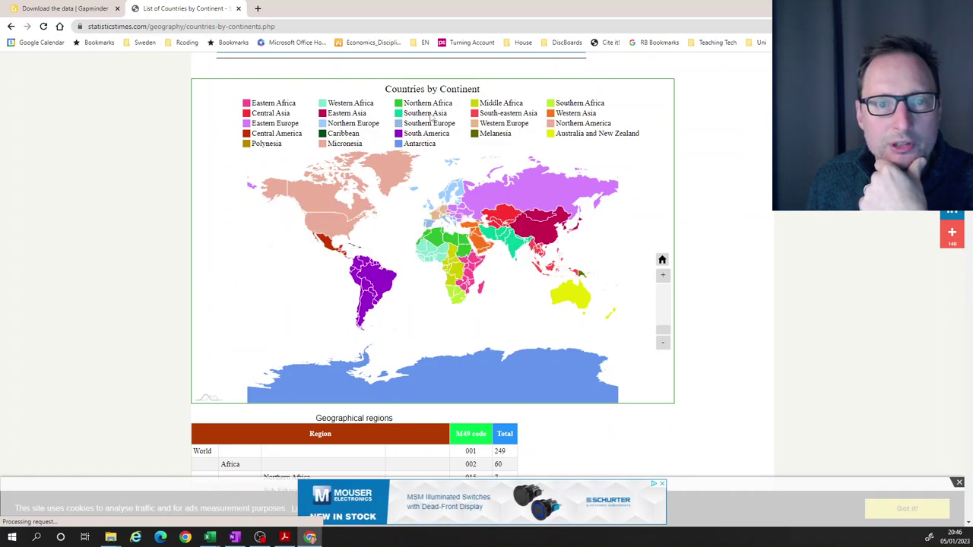
scroll(792, 310, "down", 5)
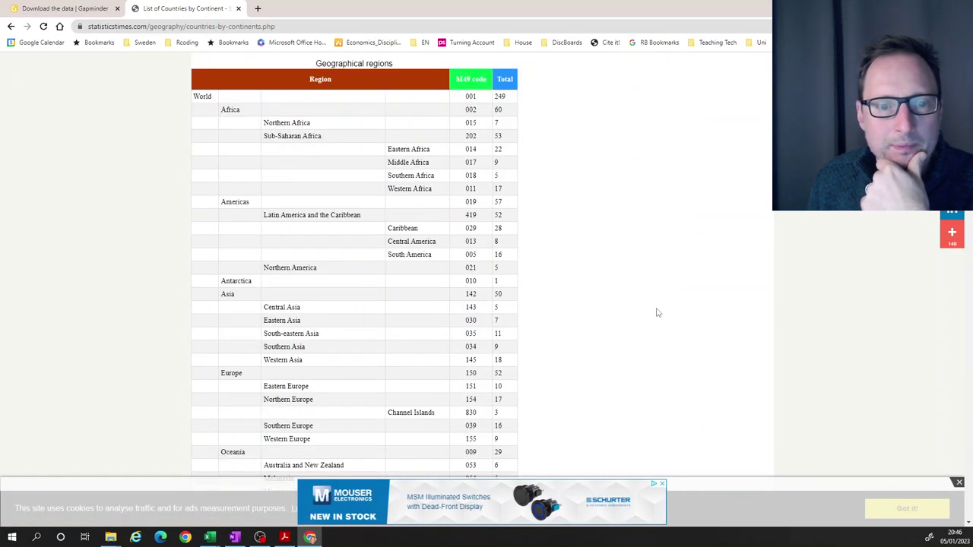
scroll(505, 296, "down", 1)
scroll(505, 297, "up", 2)
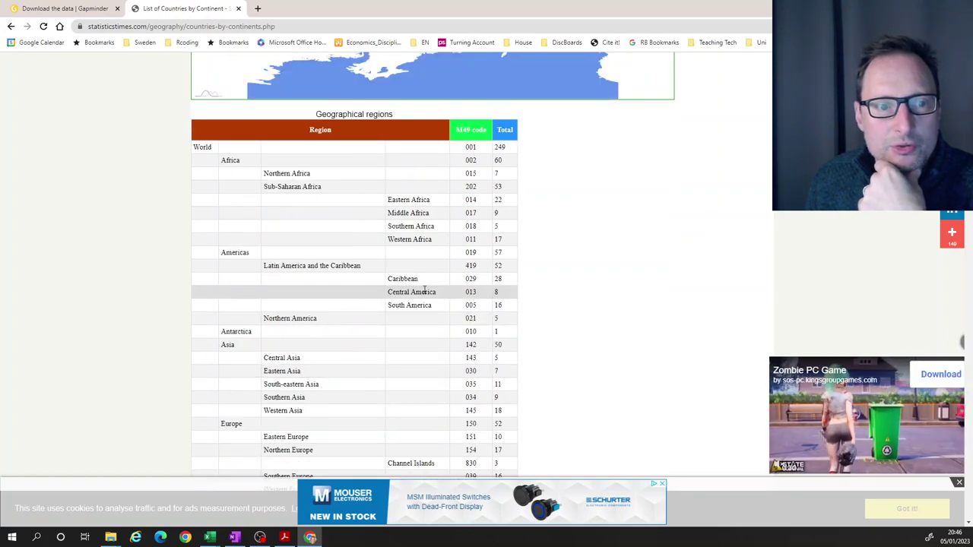
scroll(320, 258, "down", 2)
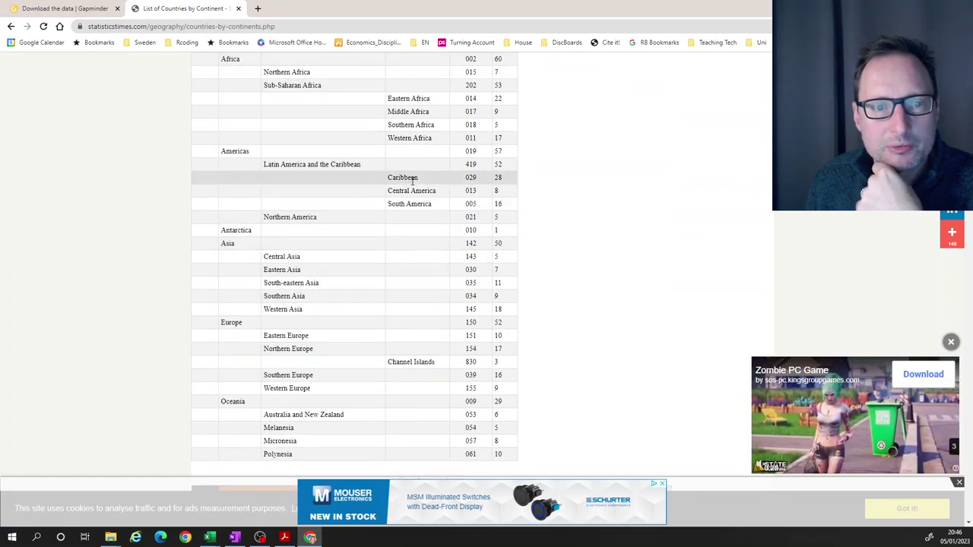
scroll(410, 204, "down", 1)
scroll(410, 204, "up", 3)
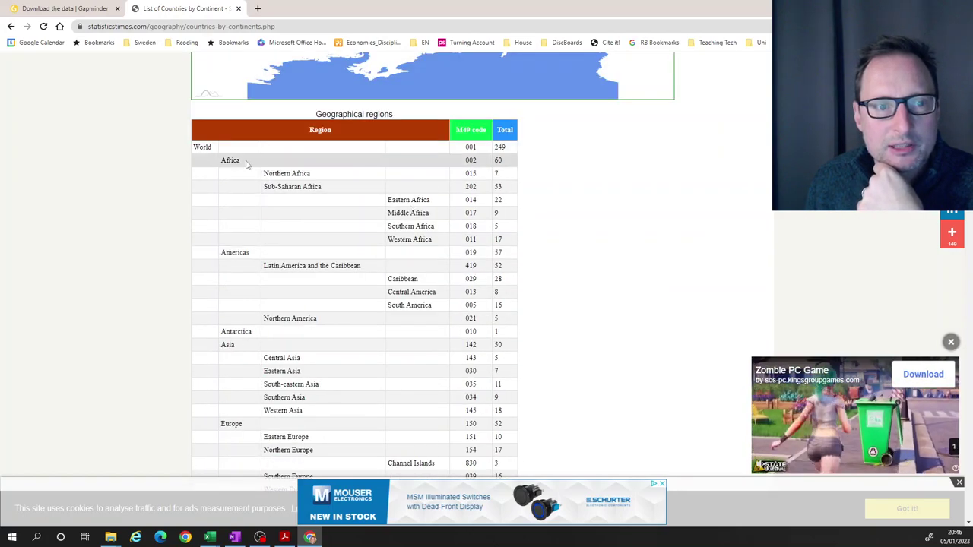
scroll(326, 256, "down", 6)
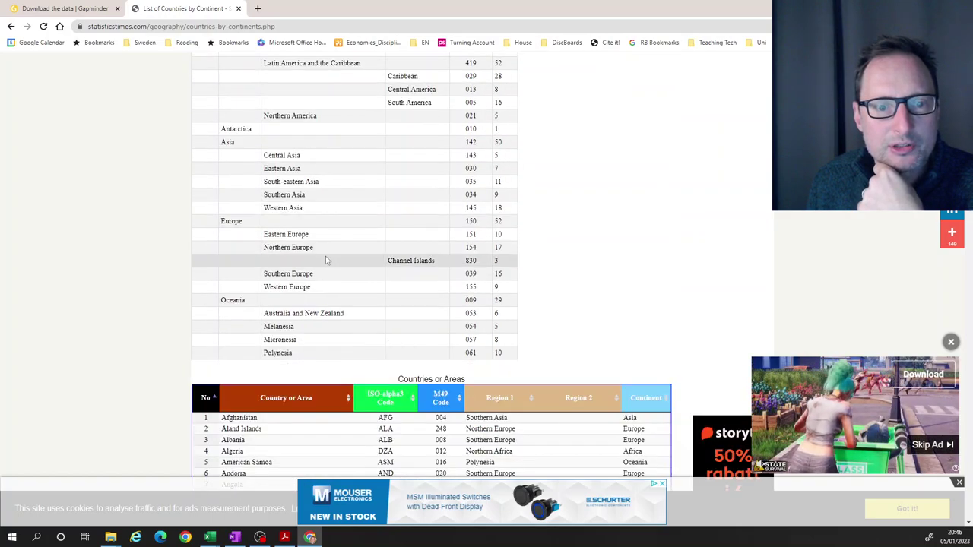
Examine the Countries or Areas table from first to last row, checking its ISO-alpha3 Code and Continent columns
scroll(326, 256, "down", 3)
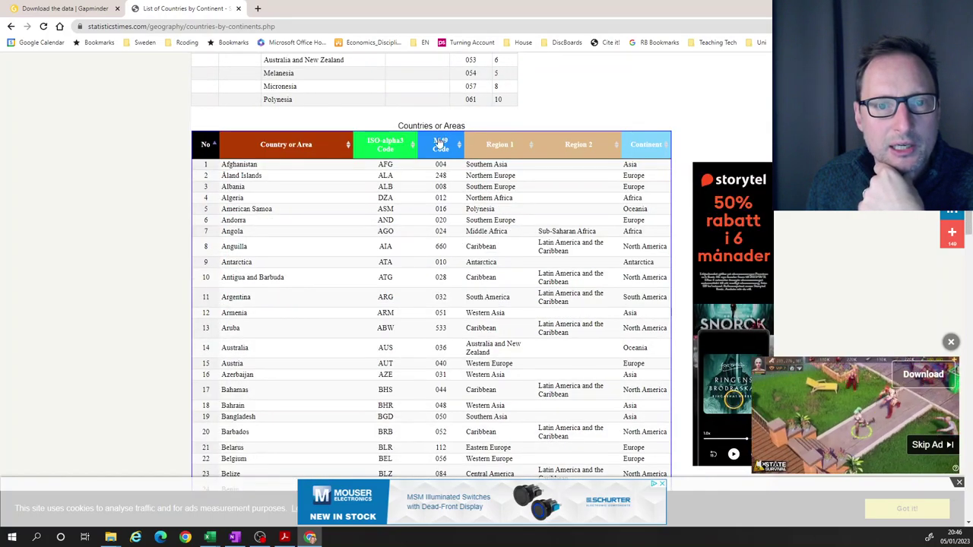
scroll(562, 107, "down", 1)
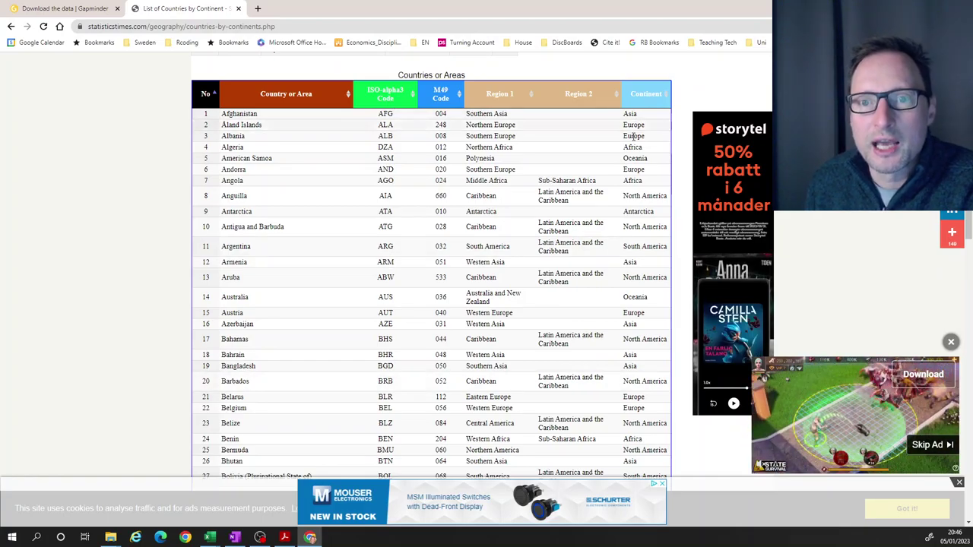
scroll(282, 230, "down", 15)
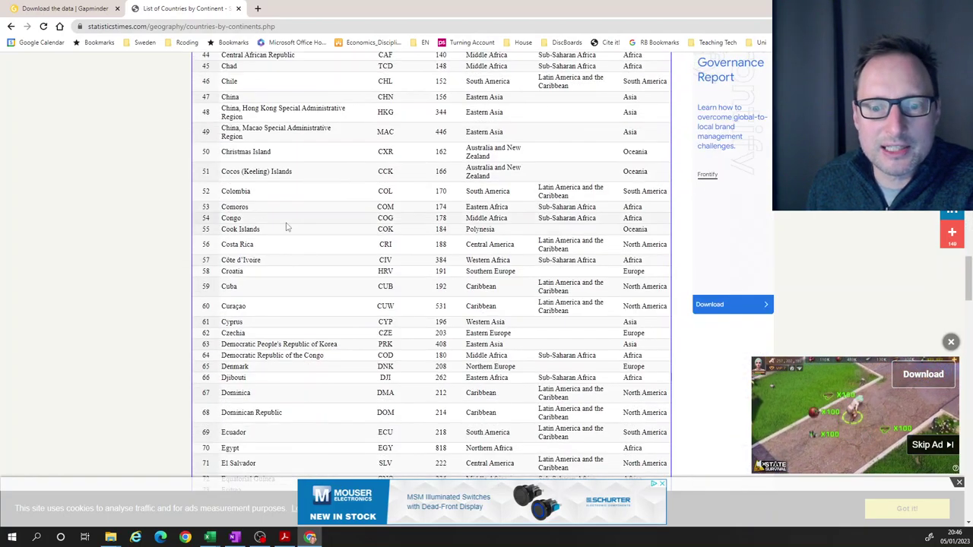
scroll(287, 223, "down", 20)
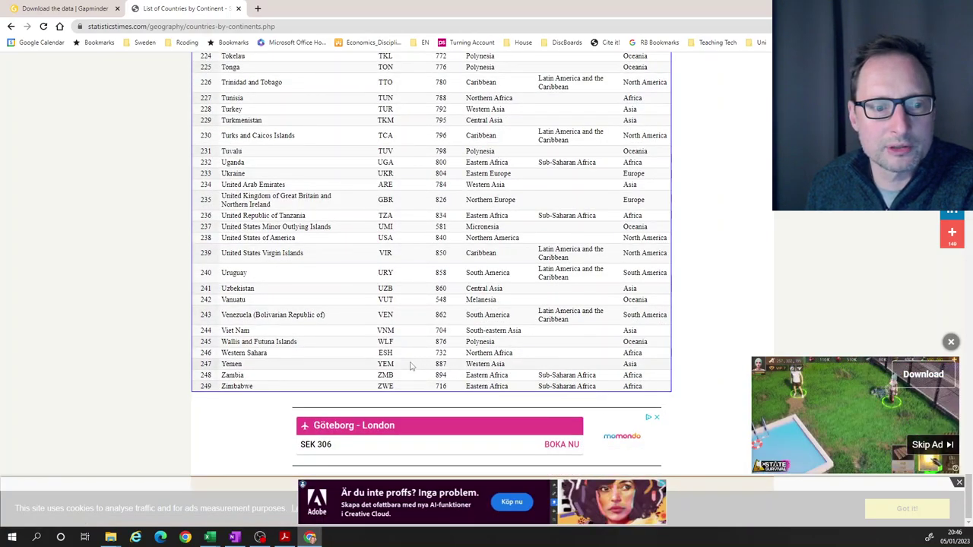
scroll(551, 354, "up", 18)
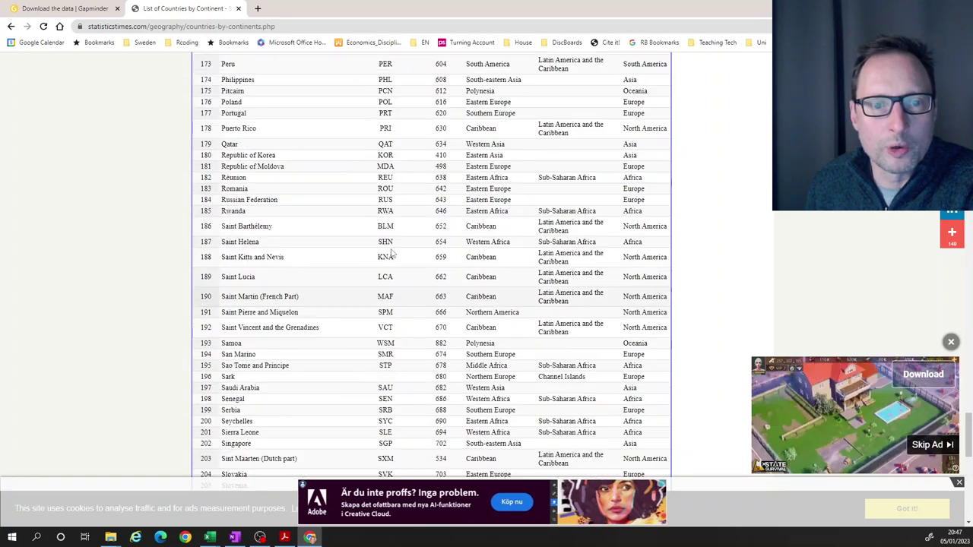
scroll(369, 253, "up", 18)
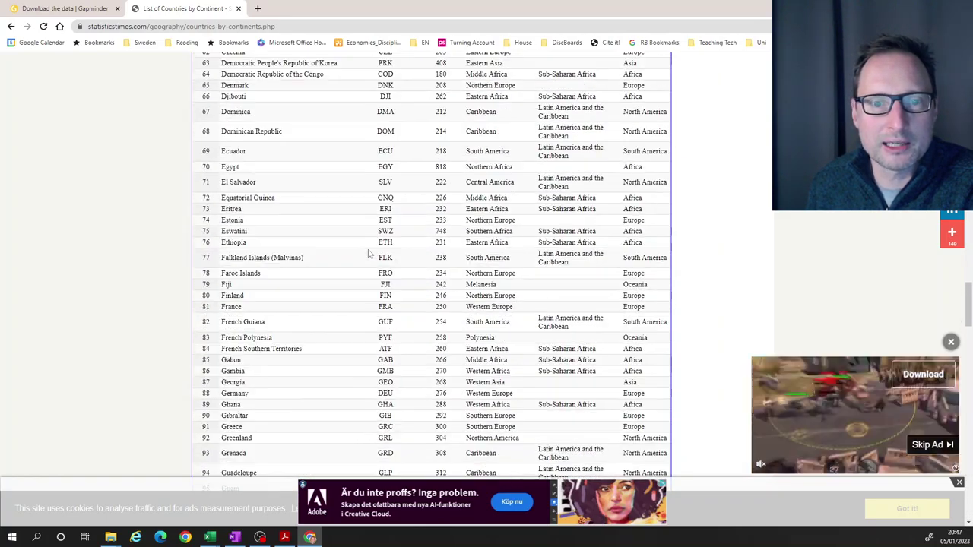
scroll(369, 253, "up", 8)
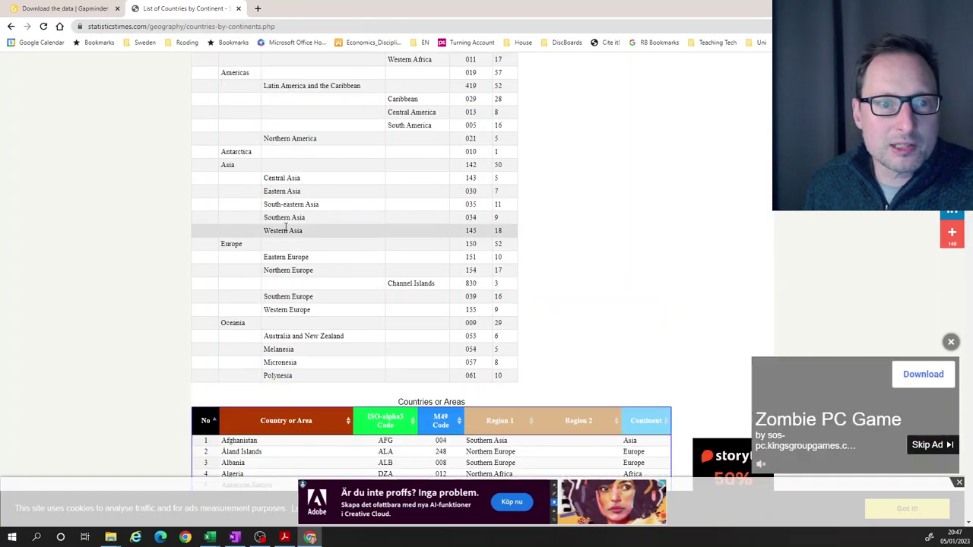
scroll(300, 233, "down", 6)
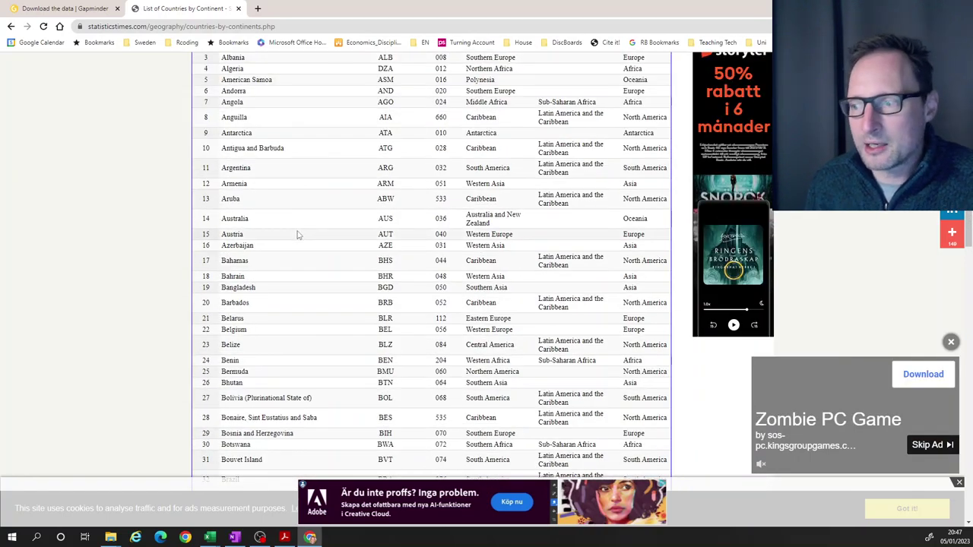
Copy all 249 rows of the Countries or Areas table without its header into a new sheet of the temp workbook in Excel, starting at A1
scroll(298, 235, "up", 2)
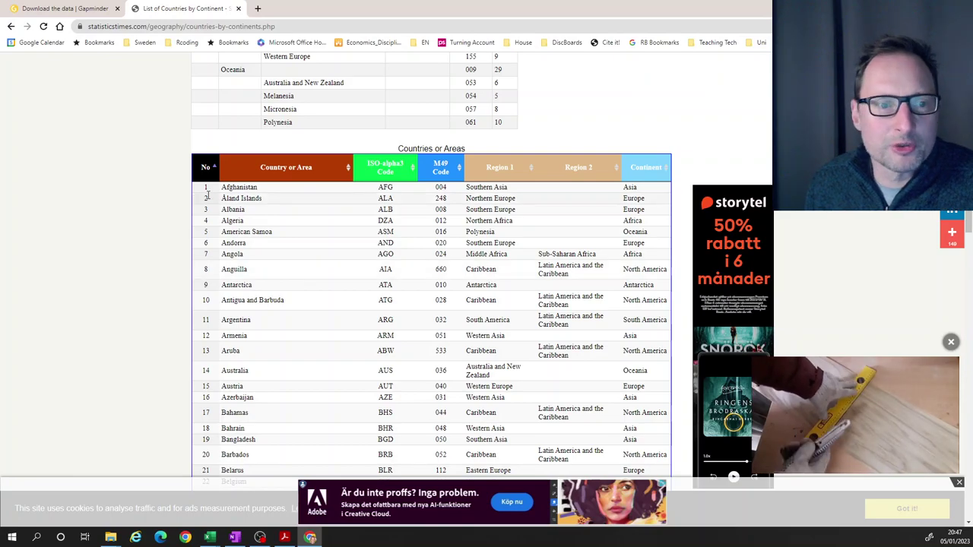
left_click_drag(201, 190, 643, 388)
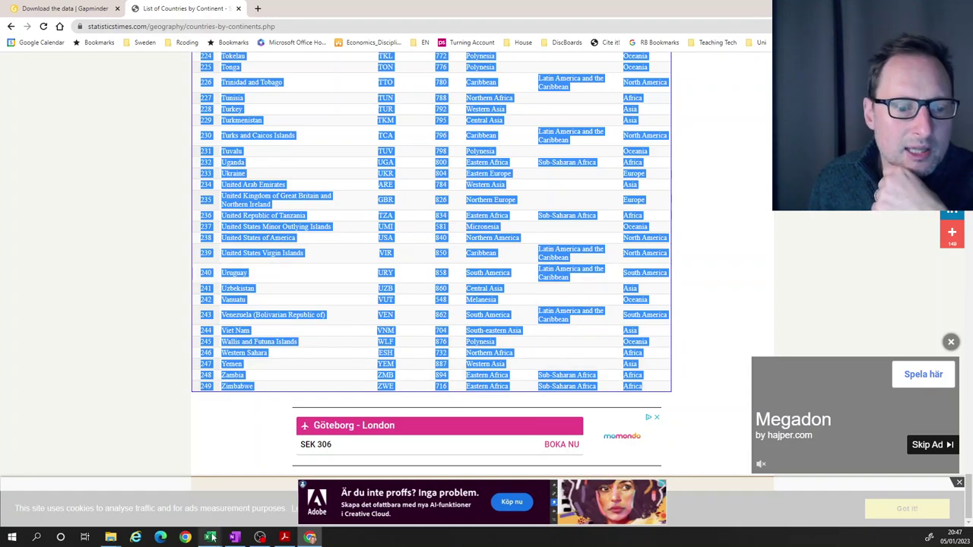
mouse_move(210, 537)
left_click(385, 495)
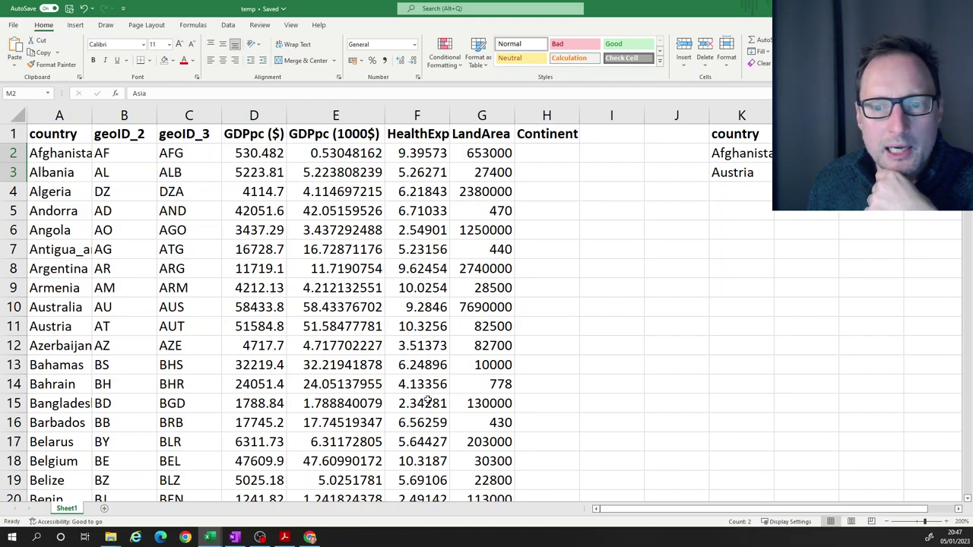
left_click(104, 509)
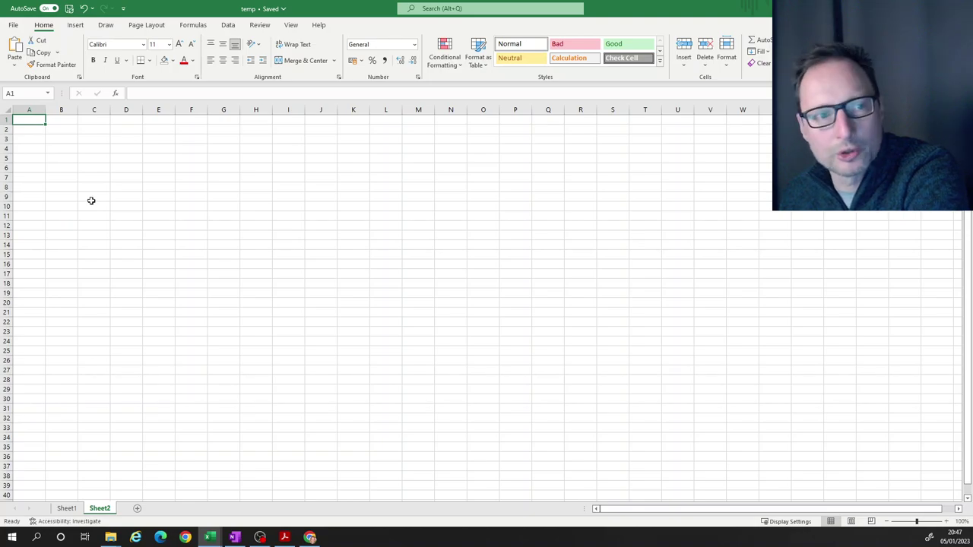
key("ctrl+v")
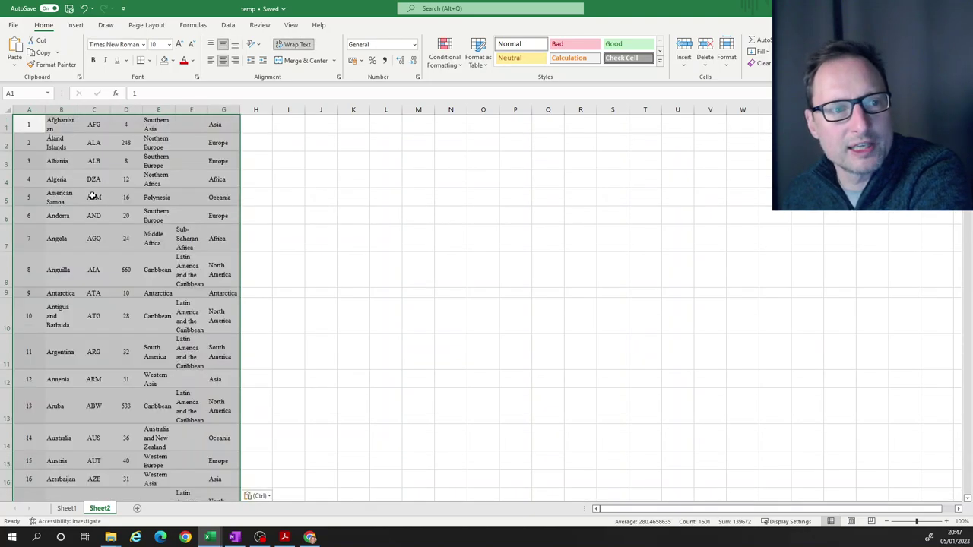
left_click(268, 242)
Examine the pasted country rows in Sheet2, including the three-letter codes in column C and the continents in column G
scroll(141, 239, "down", 6)
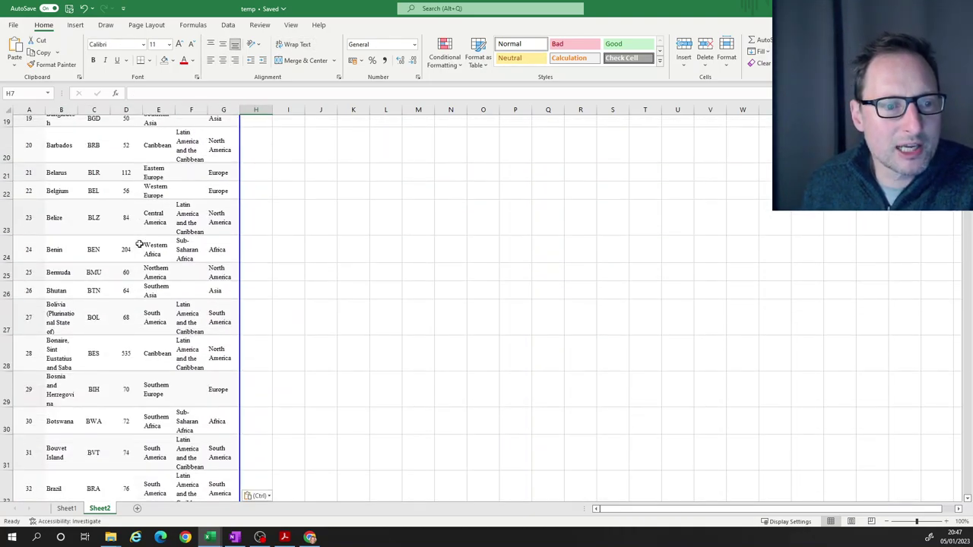
left_click(129, 272)
left_click(160, 274)
left_click(206, 278)
left_click(223, 273)
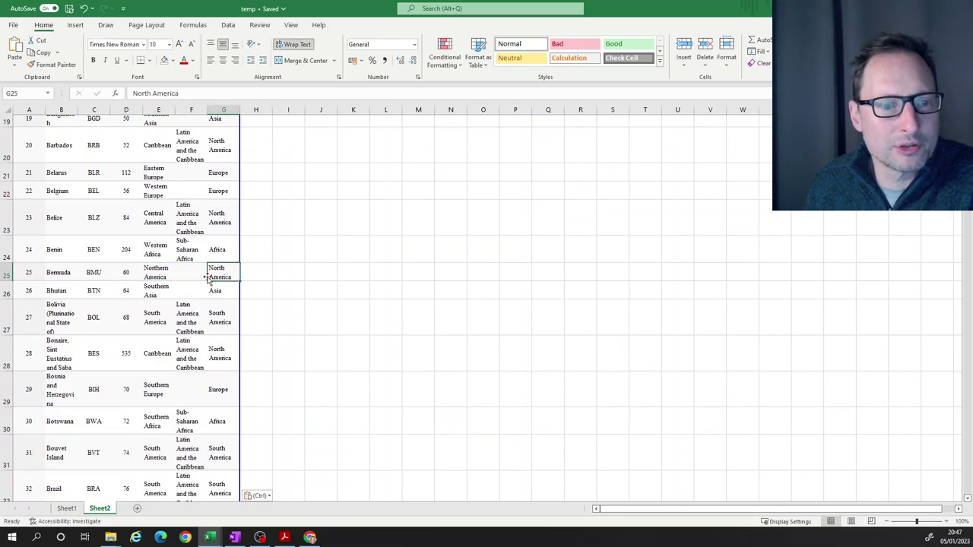
scroll(122, 262, "down", 5)
scroll(121, 259, "down", 14)
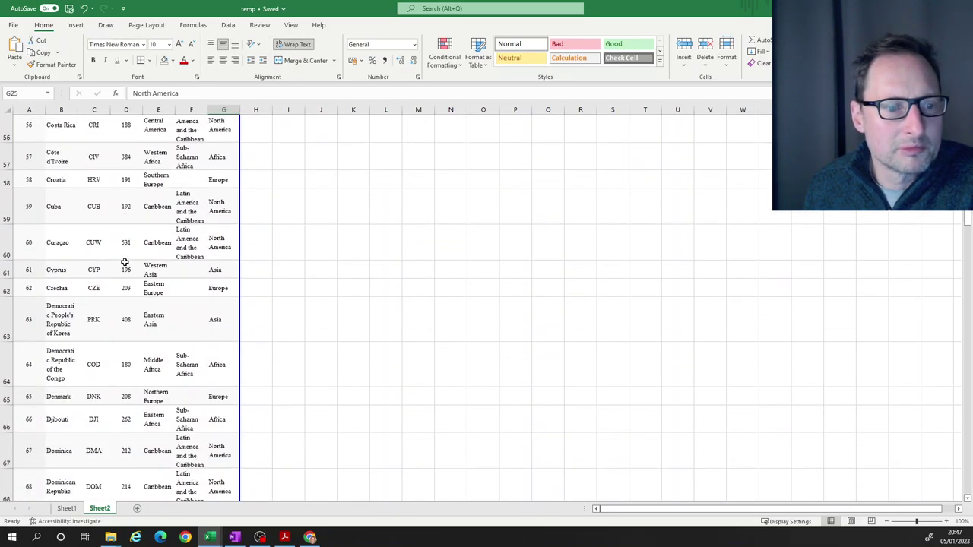
scroll(167, 274, "down", 10)
scroll(167, 275, "up", 6)
scroll(167, 279, "up", 19)
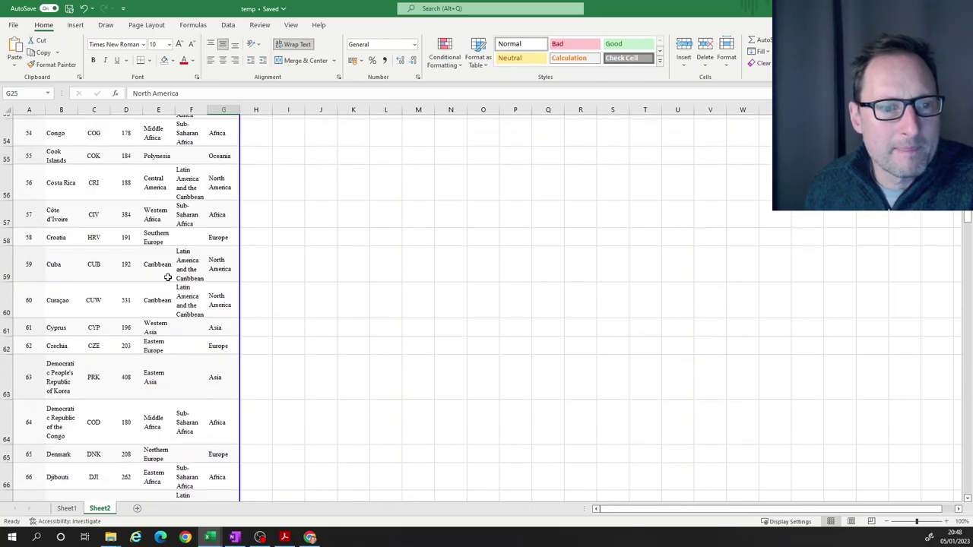
scroll(167, 277, "up", 10)
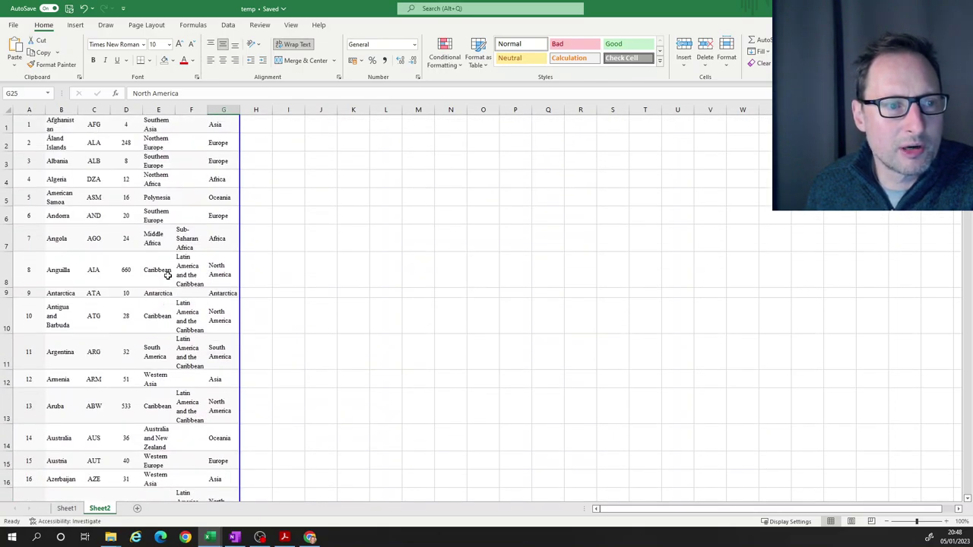
left_click(94, 110)
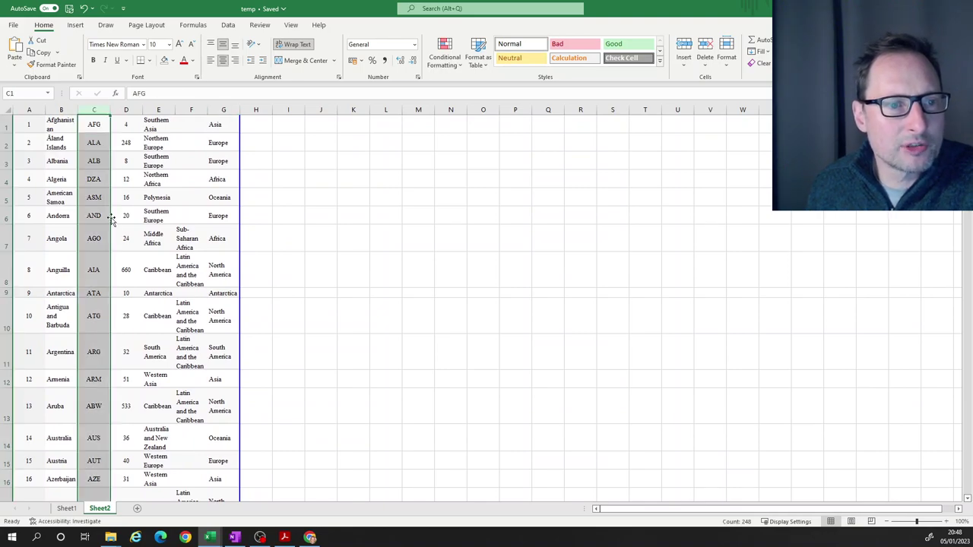
left_click(223, 109)
Begin an XLOOKUP formula in cell H2 of Sheet1 with the geoID_3 code in C2 as lookup value
left_click(66, 507)
left_click(544, 154)
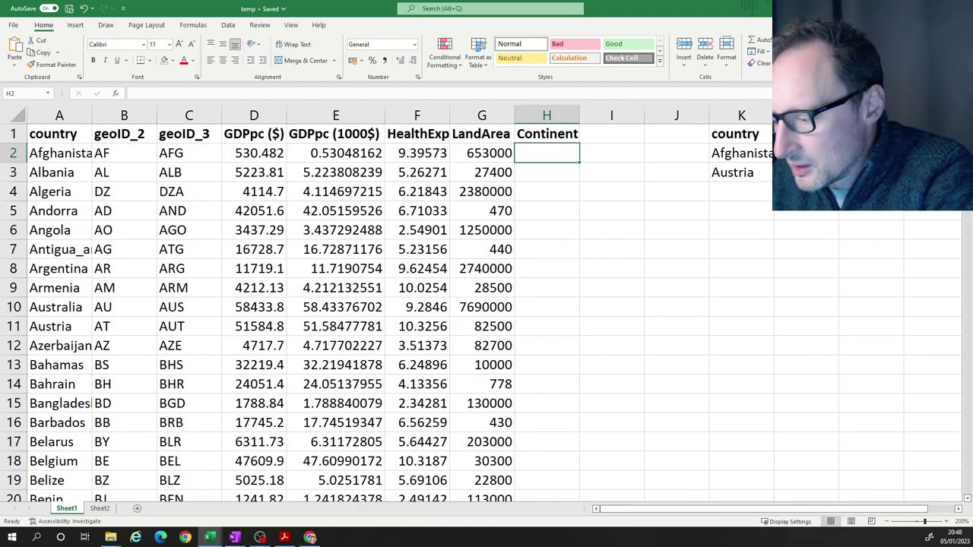
type("=xlooku")
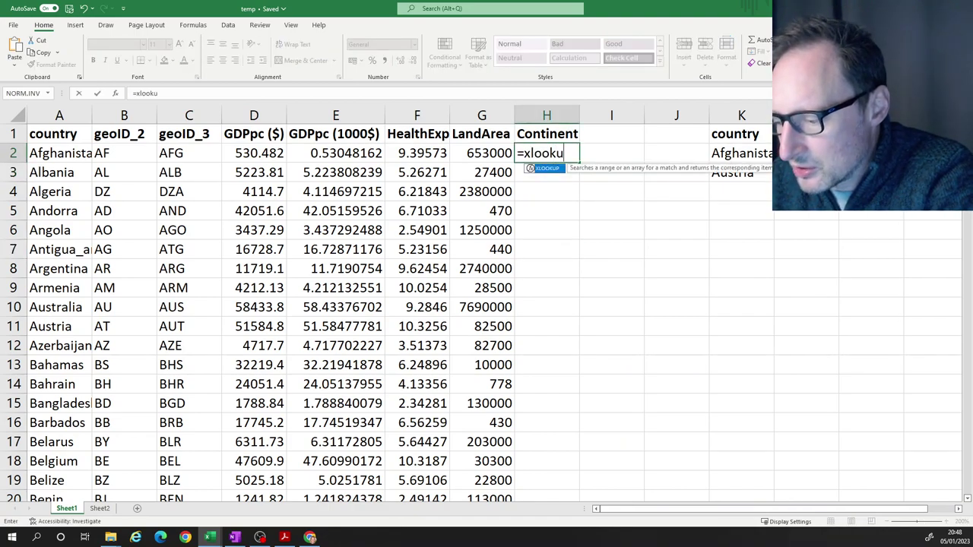
type("p(")
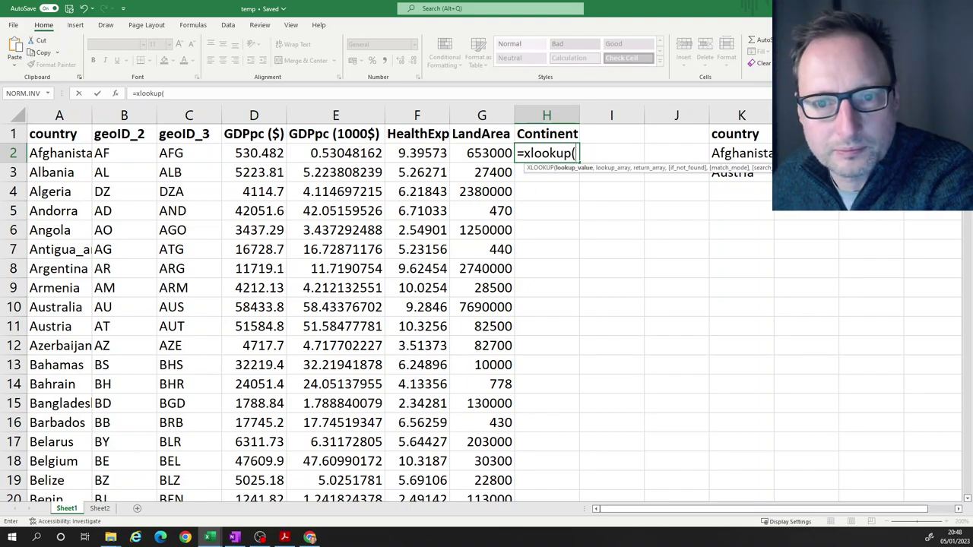
left_click(183, 155)
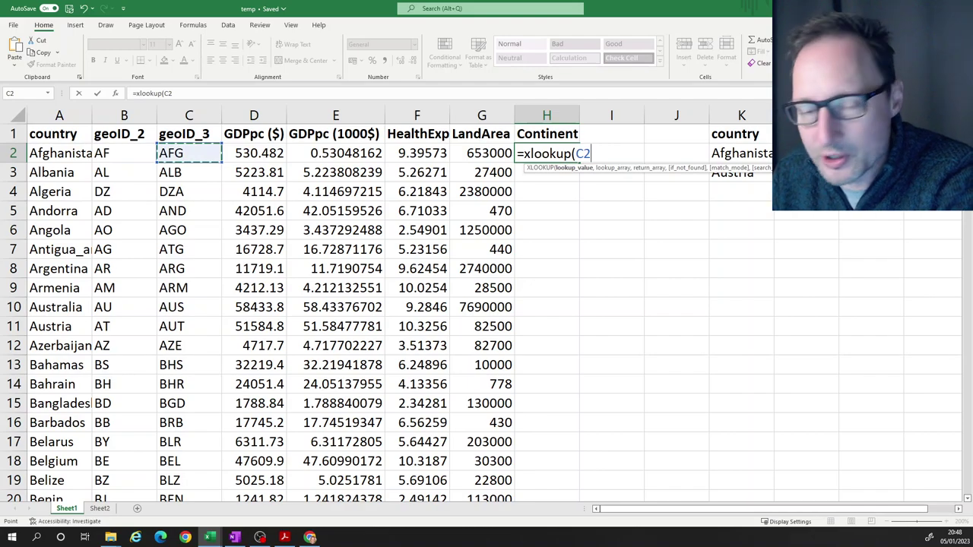
type(",")
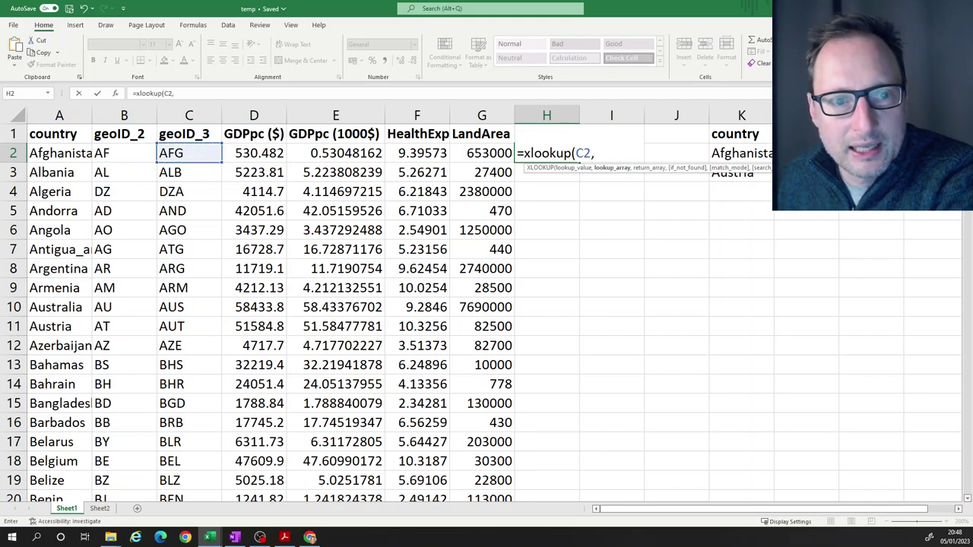
Complete the XLOOKUP formula in H2 with Sheet2 column C as lookup array and Sheet2 column G as return array
left_click(99, 508)
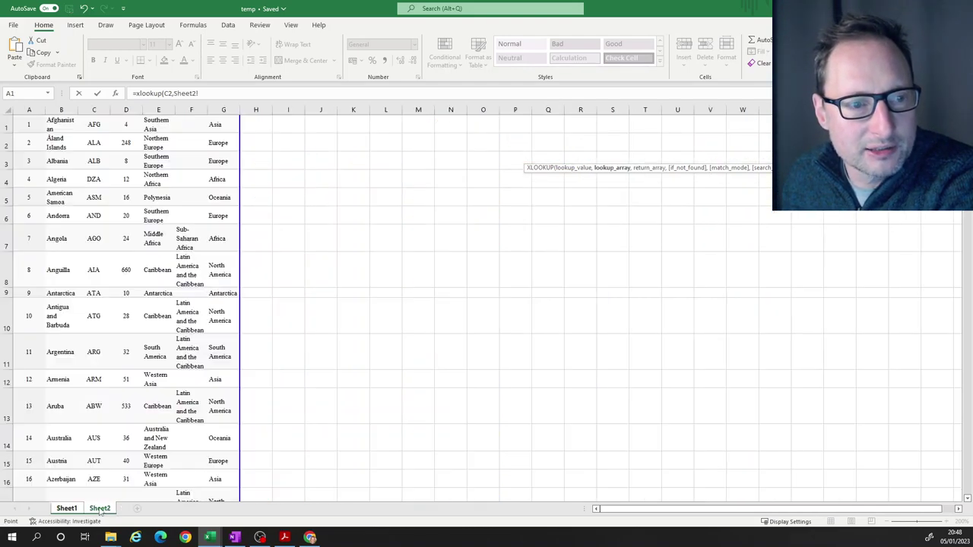
left_click(95, 111)
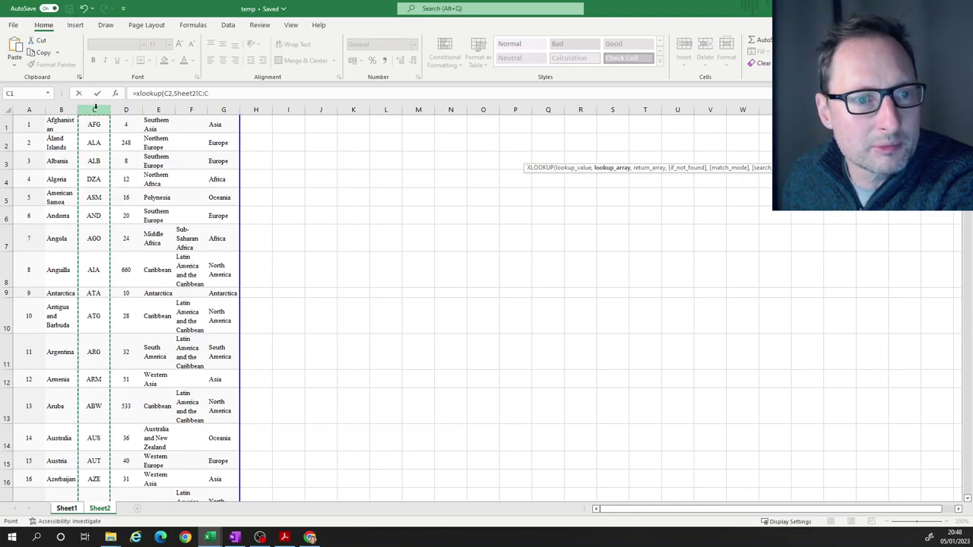
left_click(214, 93)
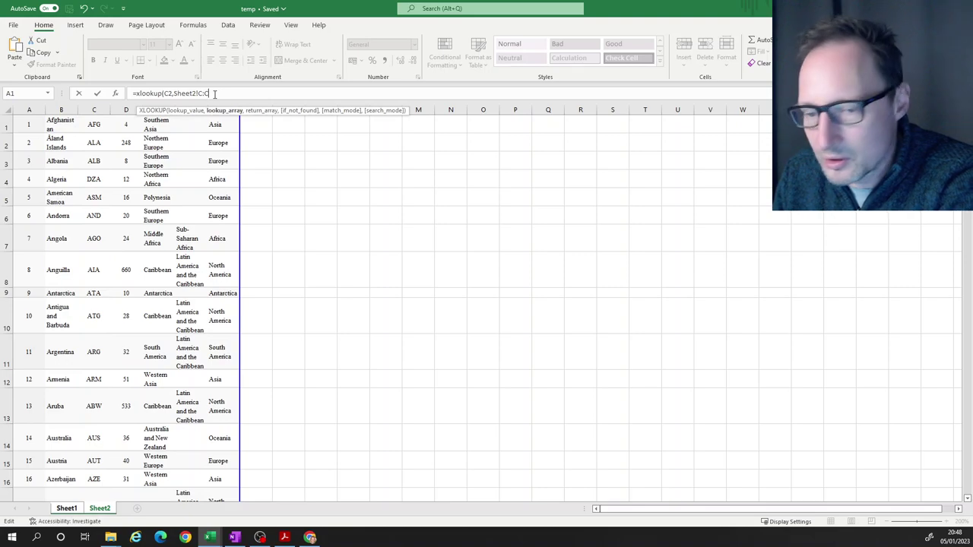
type(",")
left_click(226, 105)
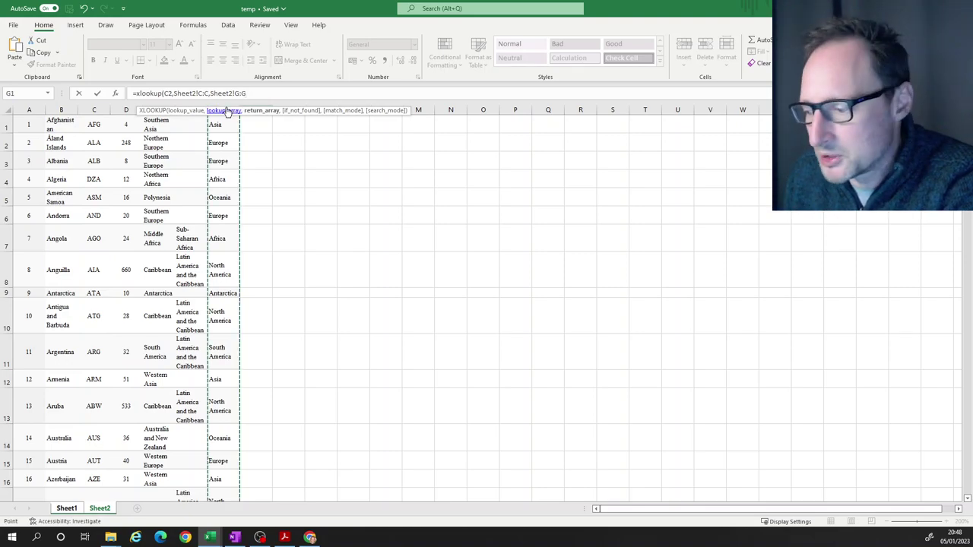
type(")")
key("Return")
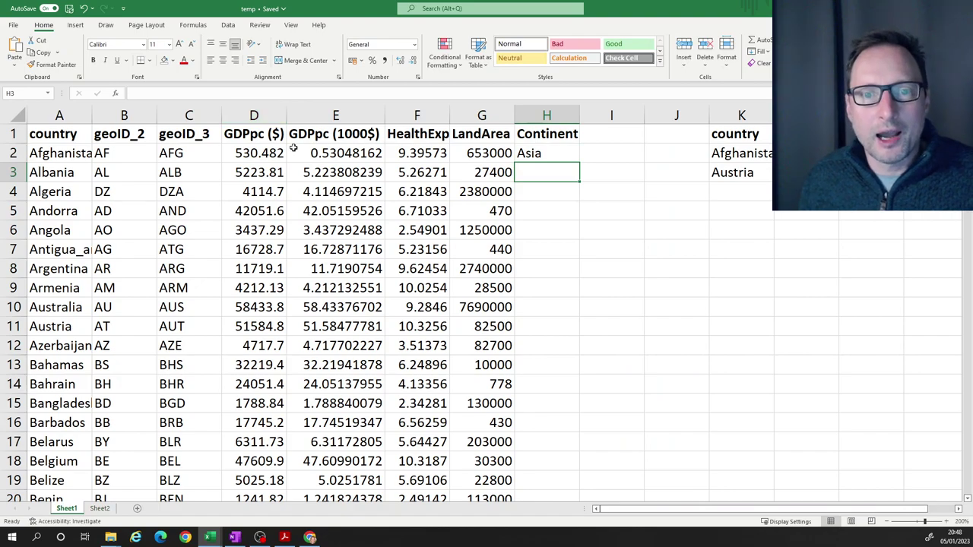
Fill the XLOOKUP formula from H2 down to H7 and check the returned continents against their countries
left_click(529, 154)
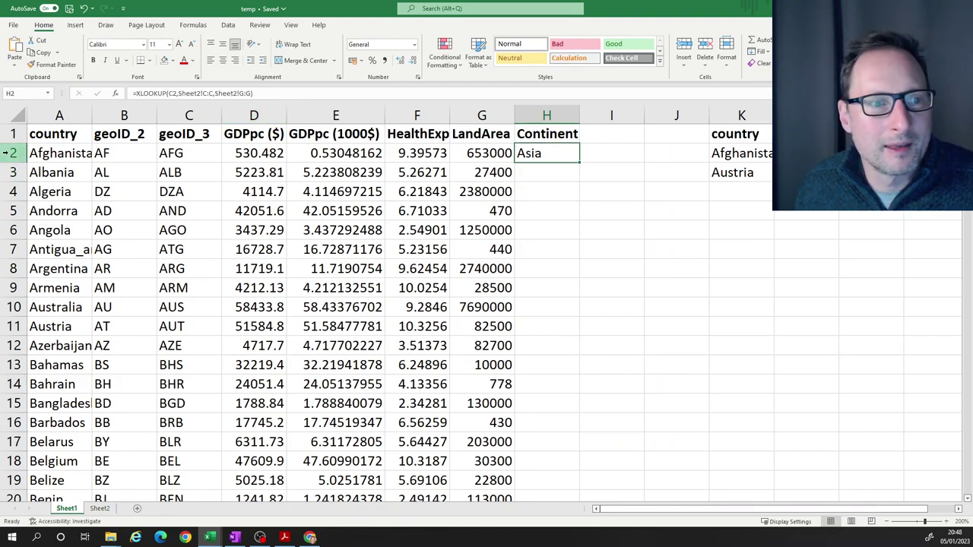
left_click(71, 153)
left_click(529, 155)
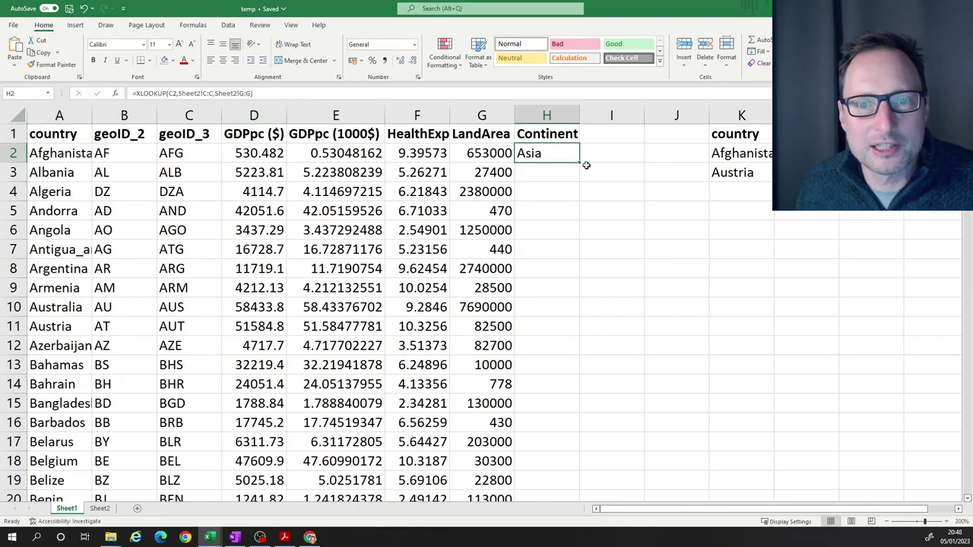
left_click_drag(579, 163, 576, 256)
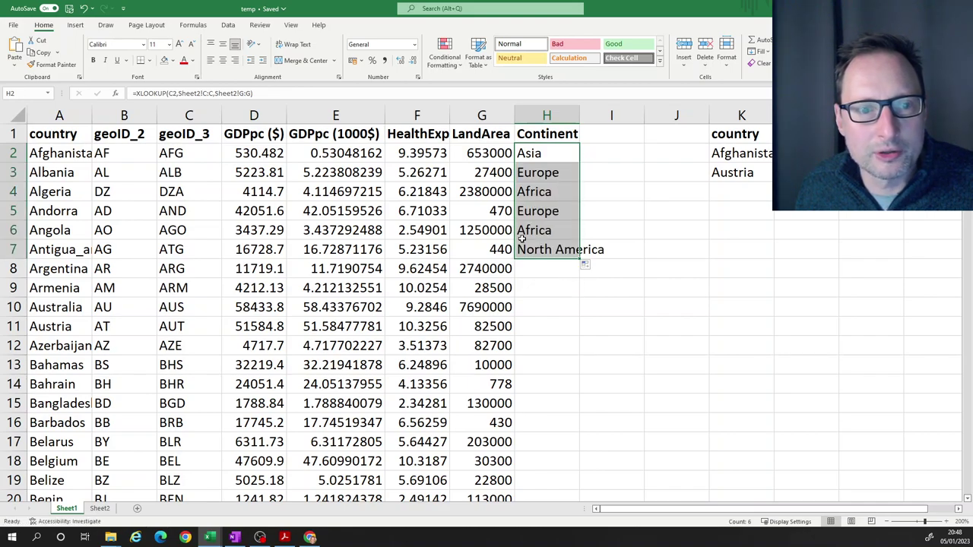
left_click(69, 192)
left_click(569, 189)
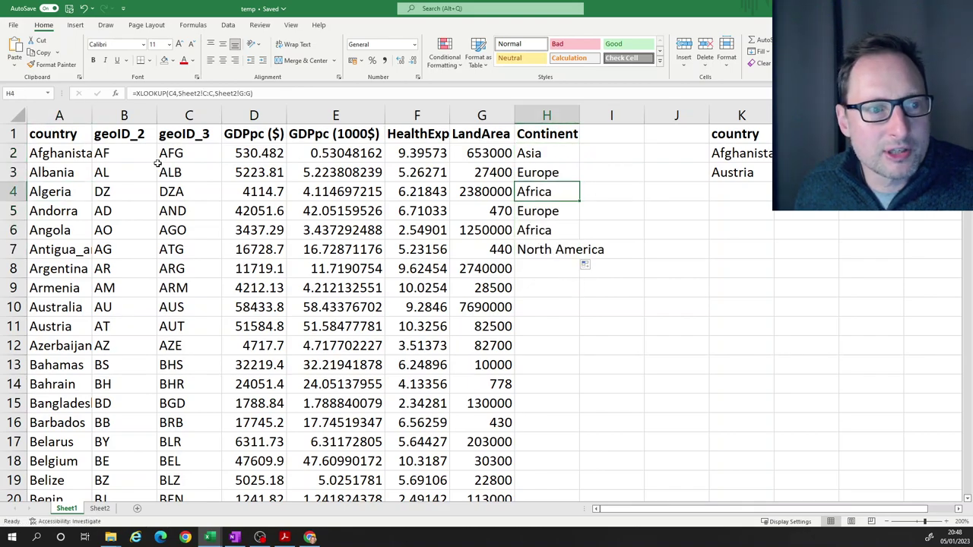
left_click(49, 174)
left_click(549, 175)
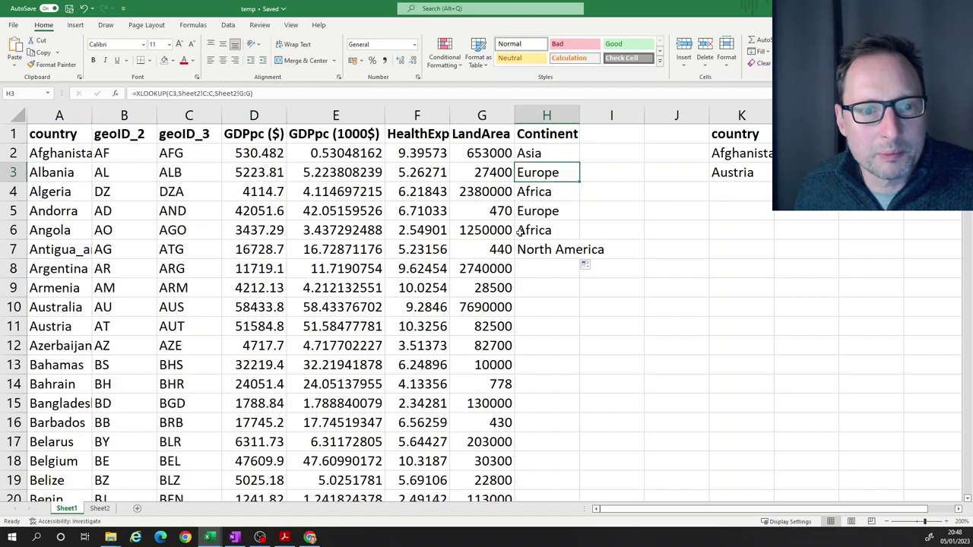
left_click(71, 233)
left_click(538, 230)
Extend the XLOOKUP formulas in H2:H7 down to the last country row and autofit the width of column H
left_click_drag(556, 153, 553, 245)
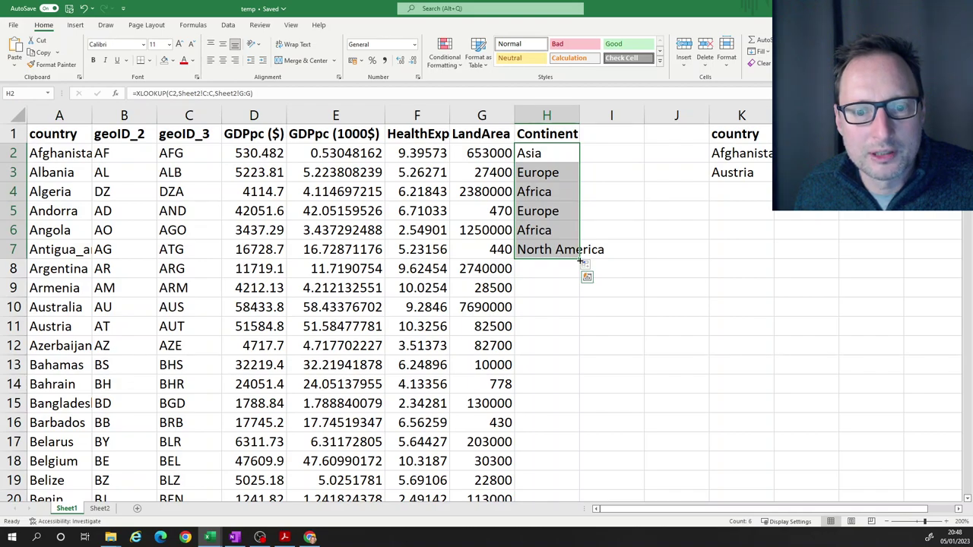
double_click(579, 260)
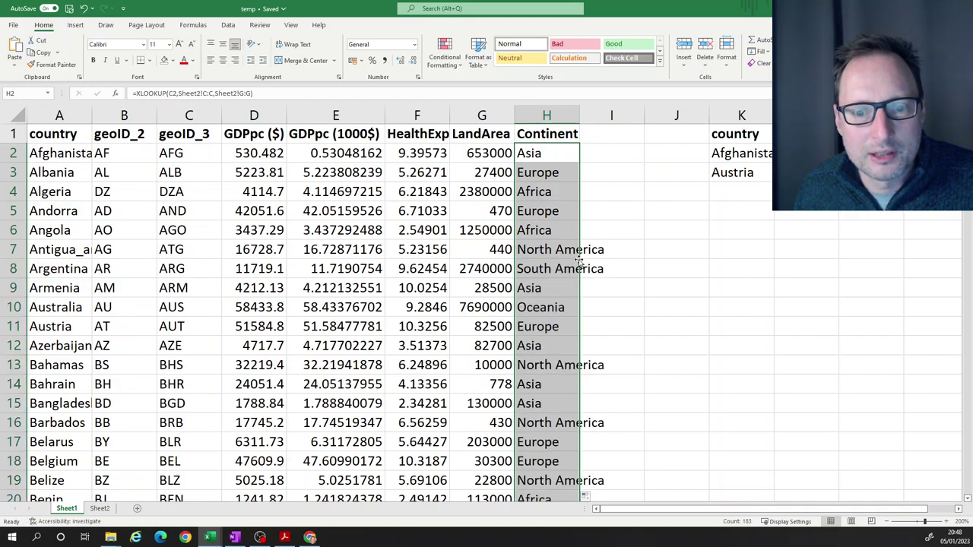
double_click(580, 119)
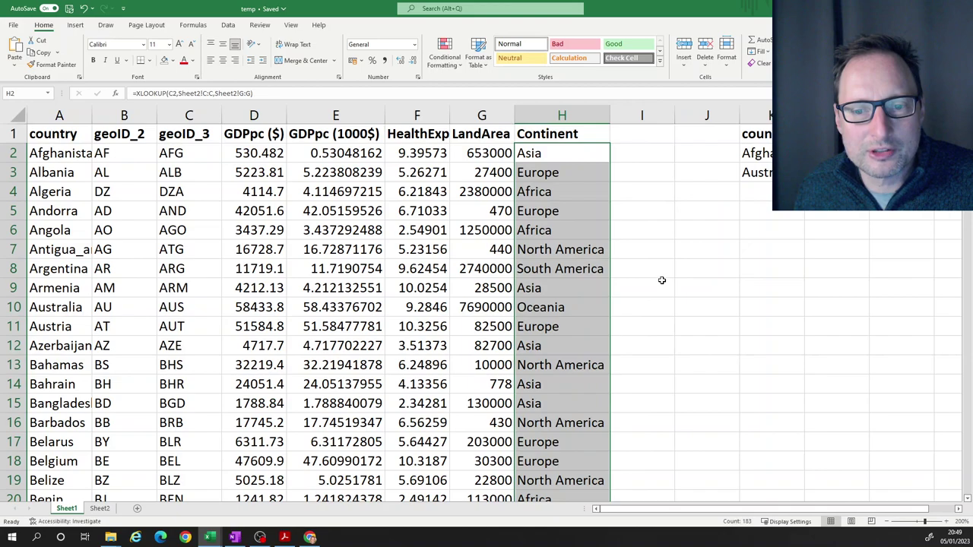
left_click(661, 280)
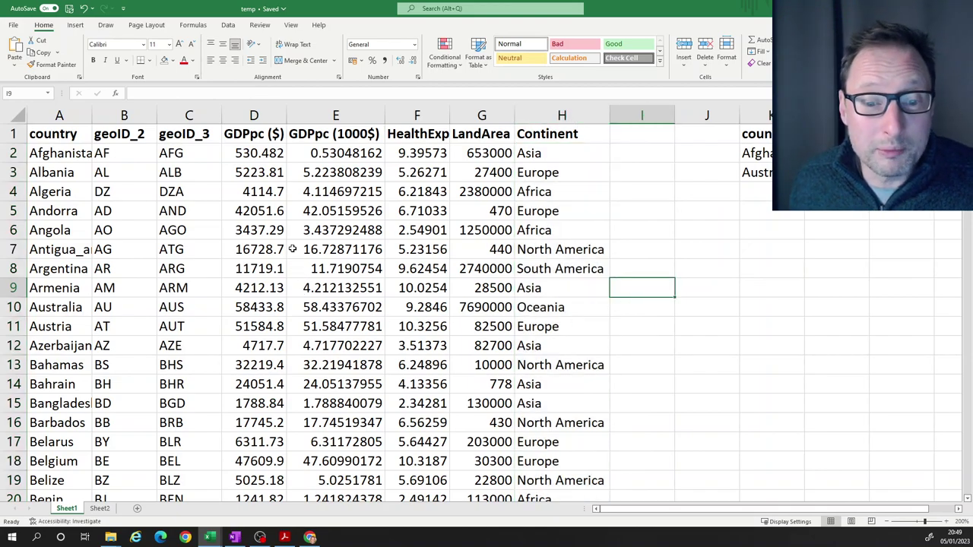
Examine the Continent column through the last country row and inspect the formulas in several of its cells
scroll(315, 280, "down", 20)
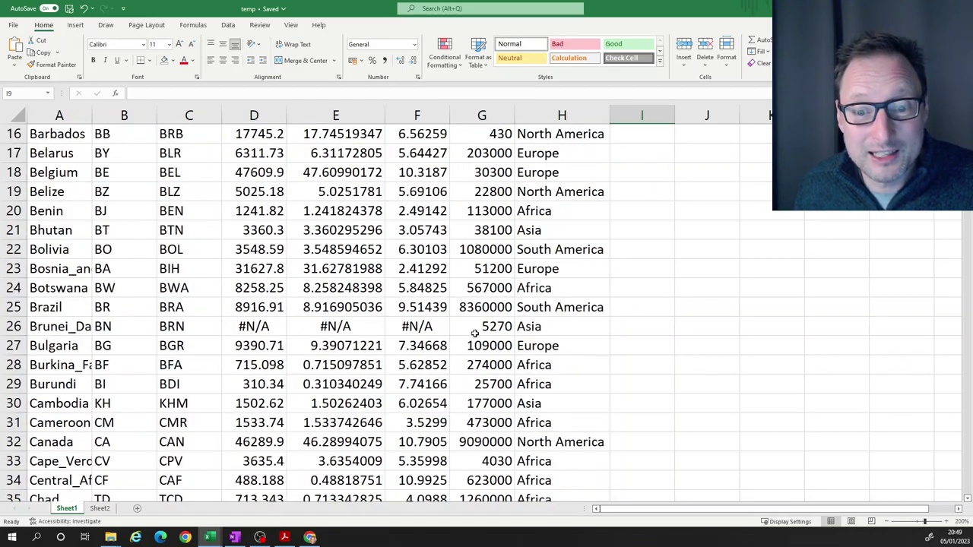
scroll(487, 320, "down", 20)
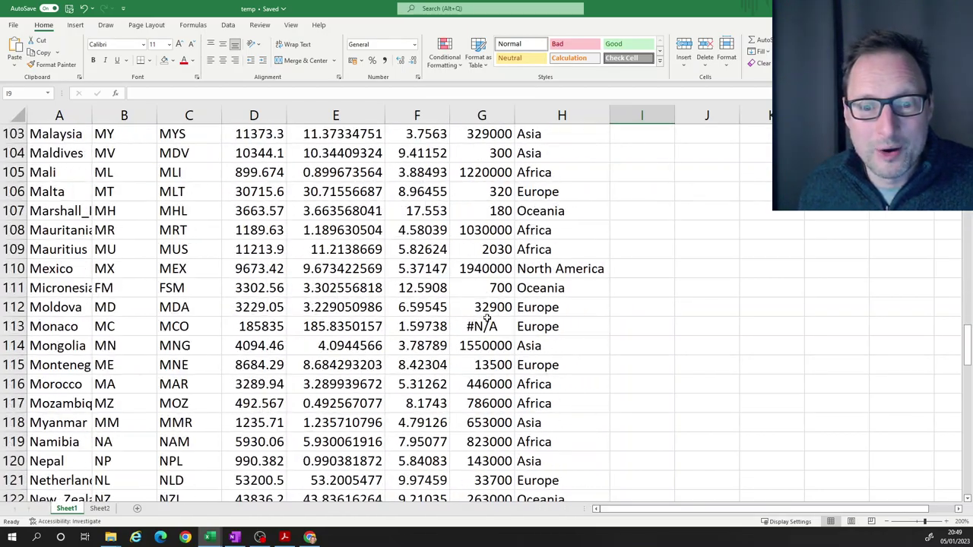
scroll(529, 337, "up", 20)
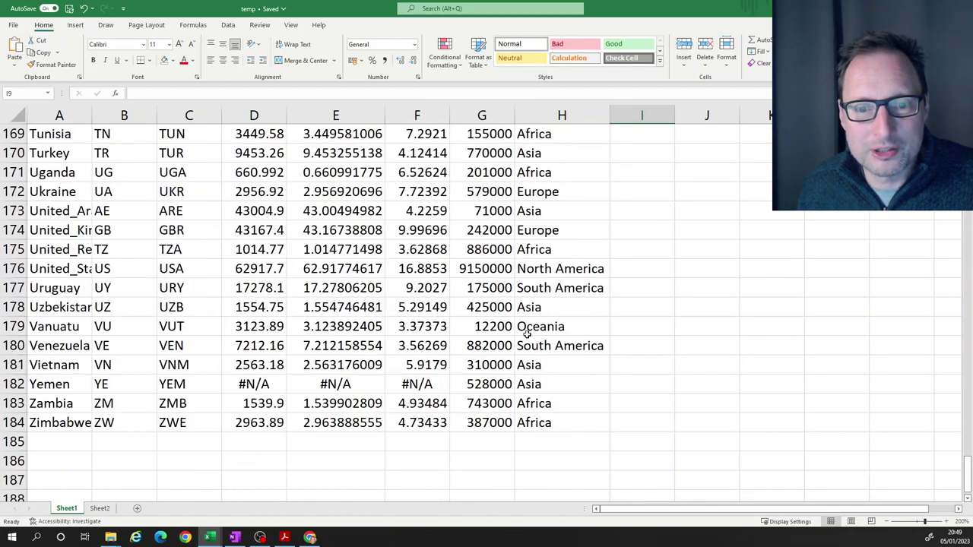
scroll(554, 348, "up", 20)
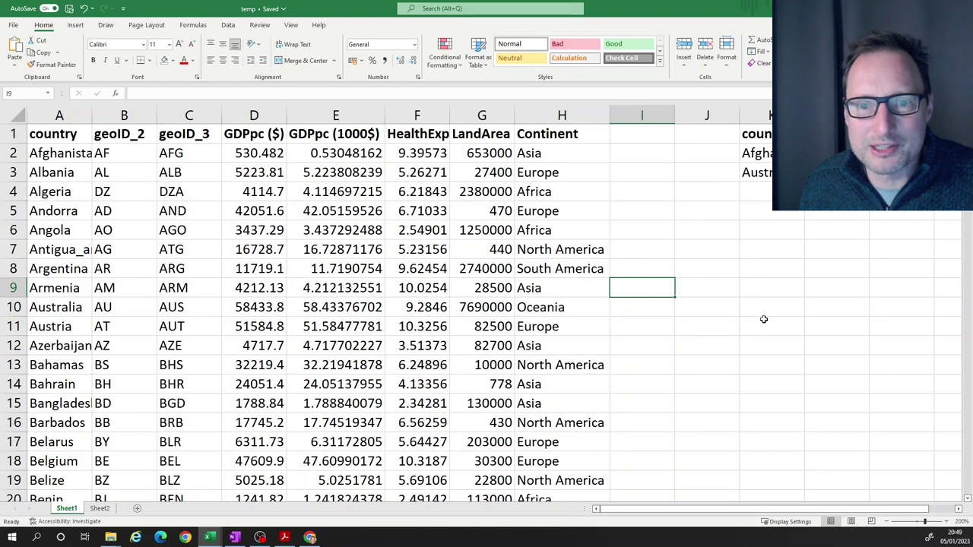
left_click(559, 255)
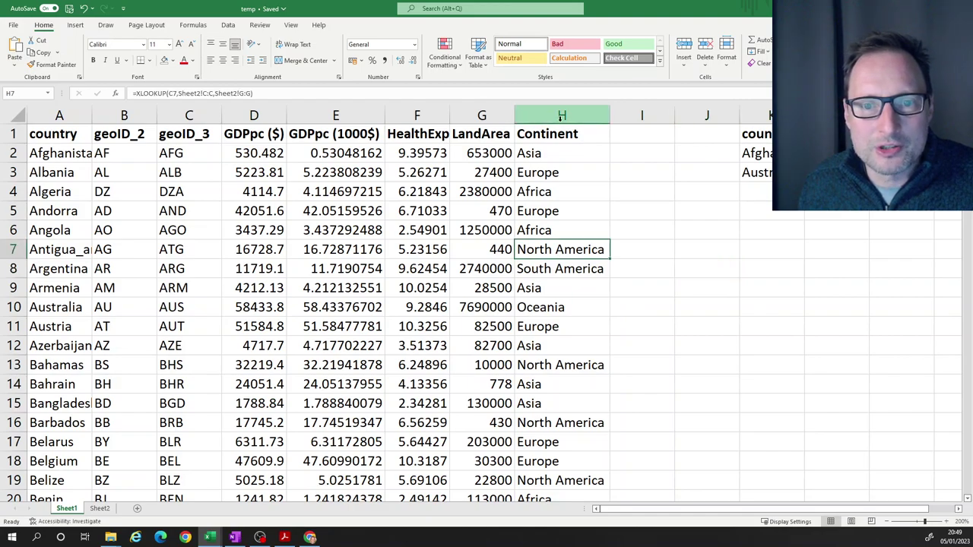
left_click(551, 310)
left_click(553, 380)
left_click(551, 229)
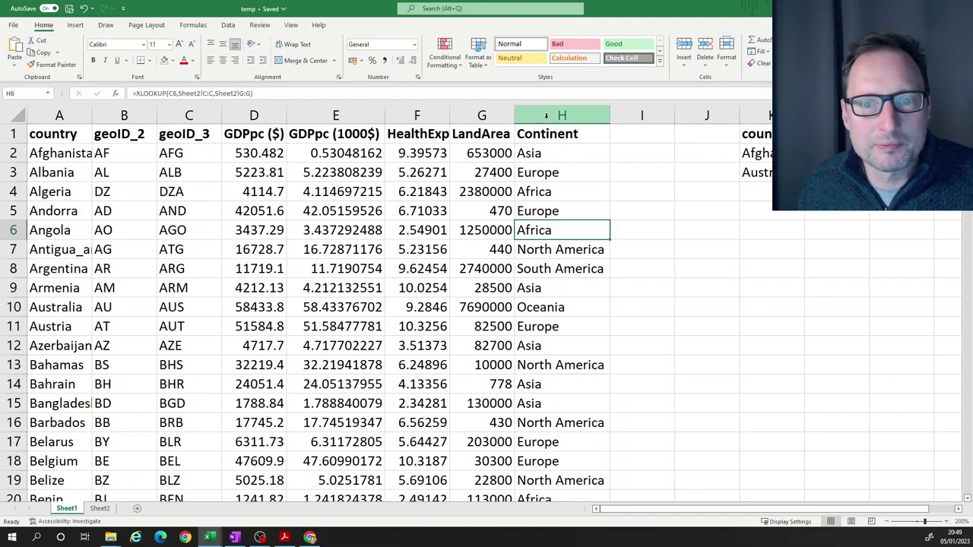
Replace the formulas in the Continent column H with their values and check several of its cells
left_click(544, 112)
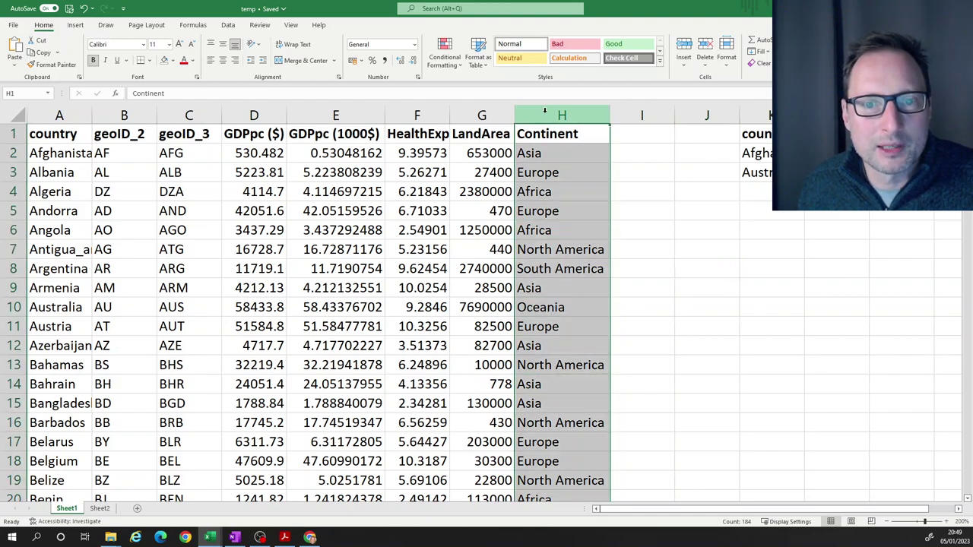
left_click(40, 52)
left_click(14, 66)
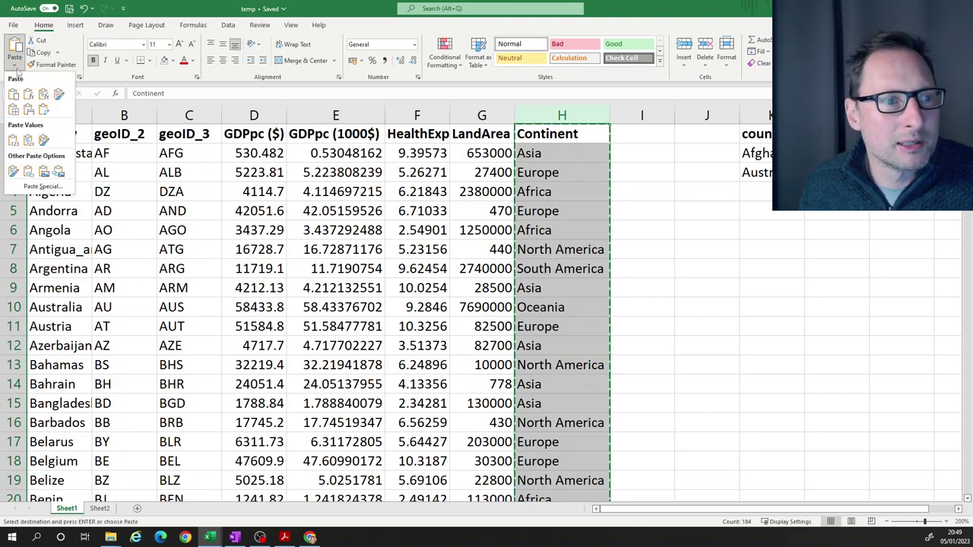
left_click(13, 140)
left_click(581, 233)
left_click(582, 343)
left_click(578, 415)
left_click(576, 461)
left_click(547, 319)
left_click(545, 234)
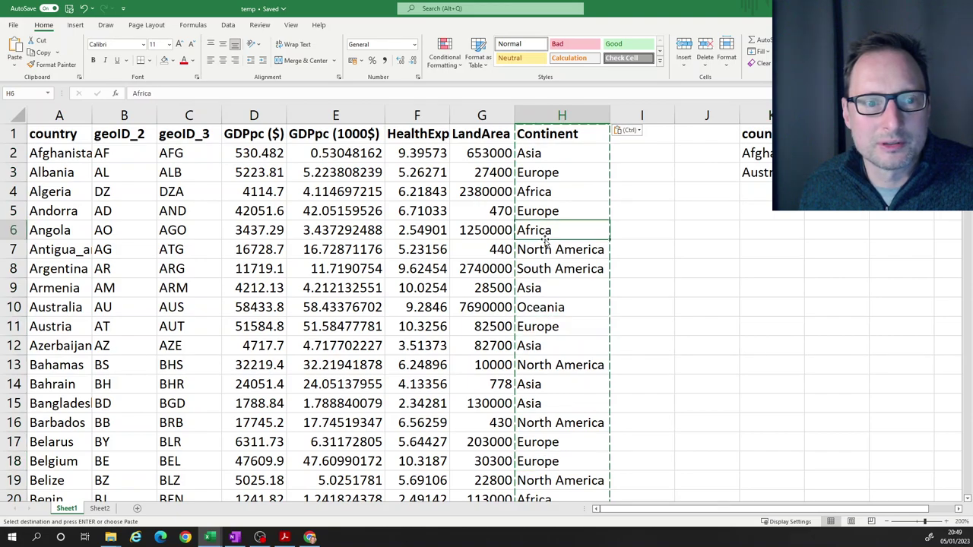
Clear the contents of columns K to M beside the country table
left_click_drag(771, 114, 901, 115)
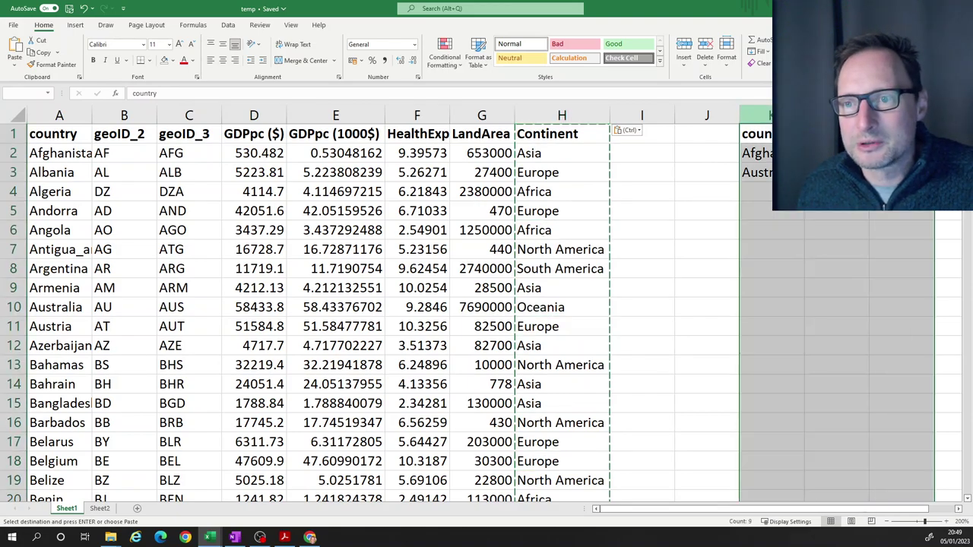
key("Delete")
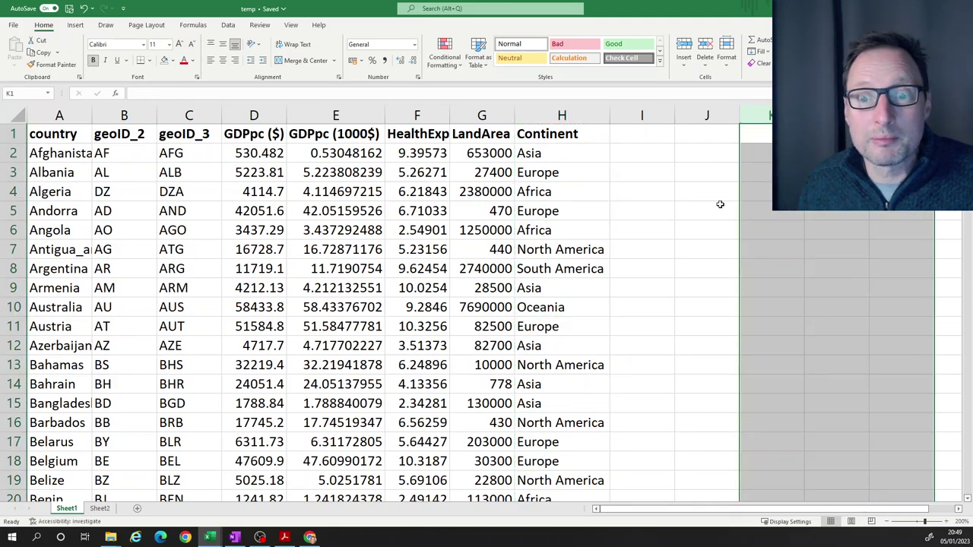
left_click(707, 229)
Turn on filtering for columns A to H of the country table
left_click(30, 116)
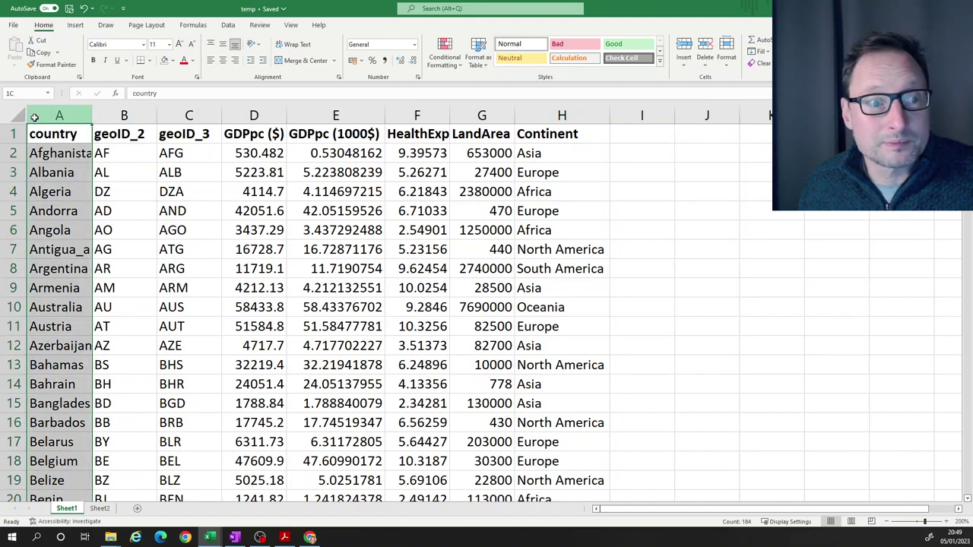
left_click(519, 114, "shift")
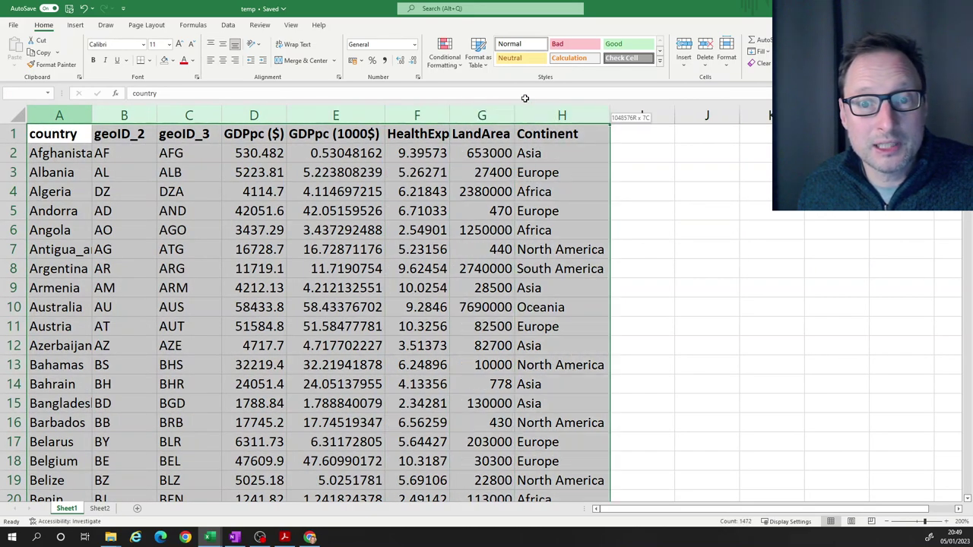
left_click(230, 27)
left_click(499, 55)
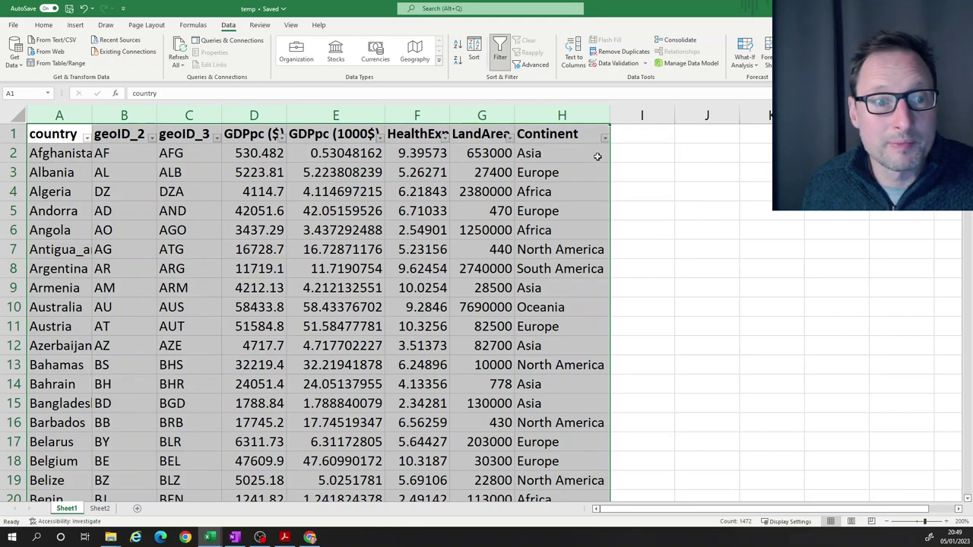
left_click(640, 172)
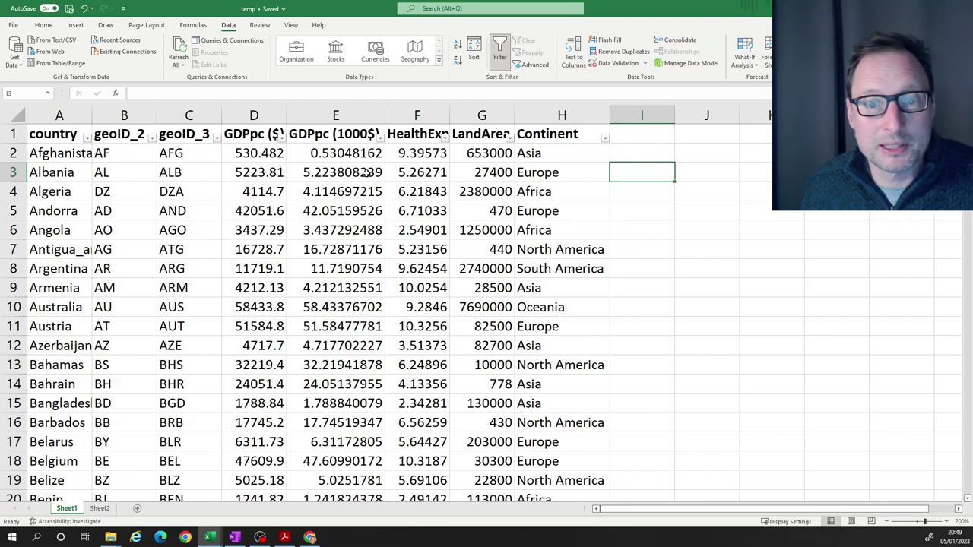
Filter the Continent column to show only Africa and look through the filtered countries to the last row
left_click(605, 138)
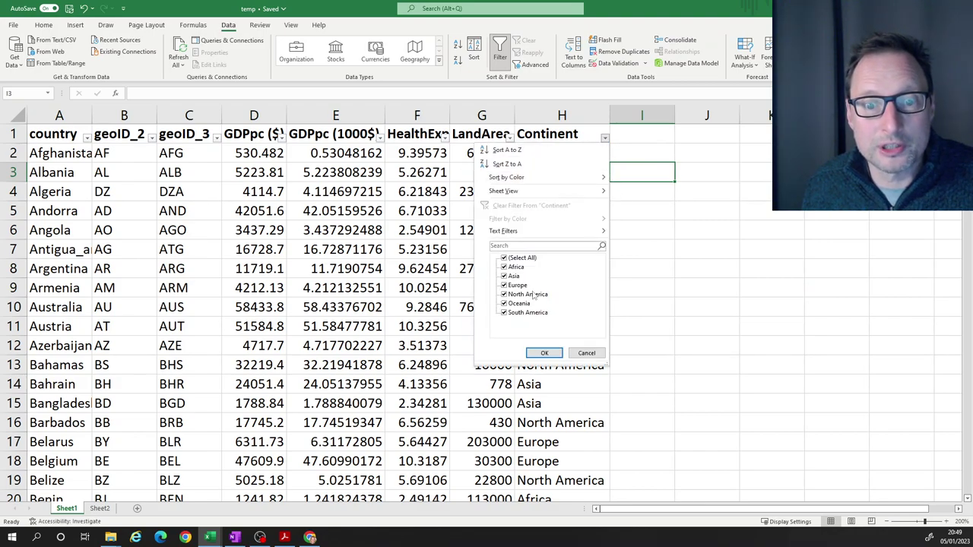
left_click(503, 258)
left_click(503, 266)
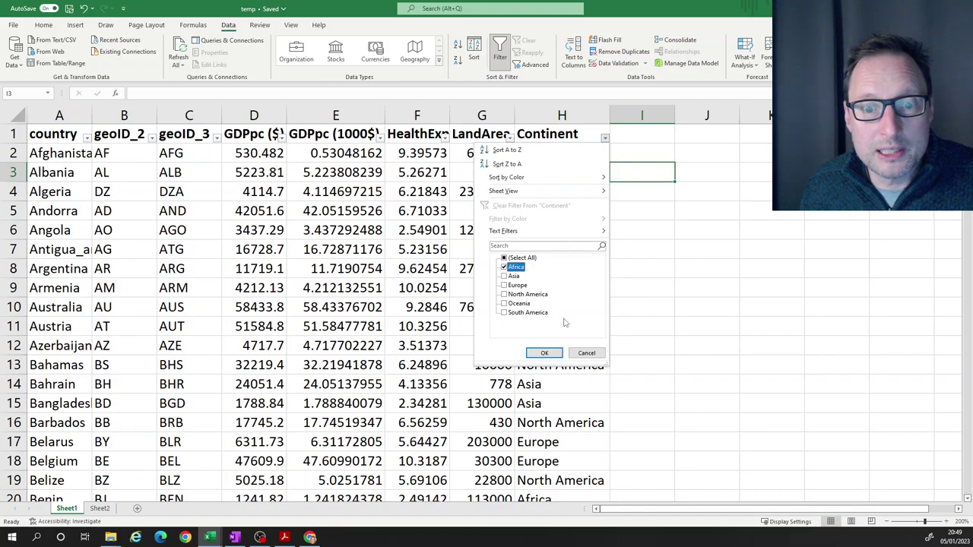
left_click(544, 353)
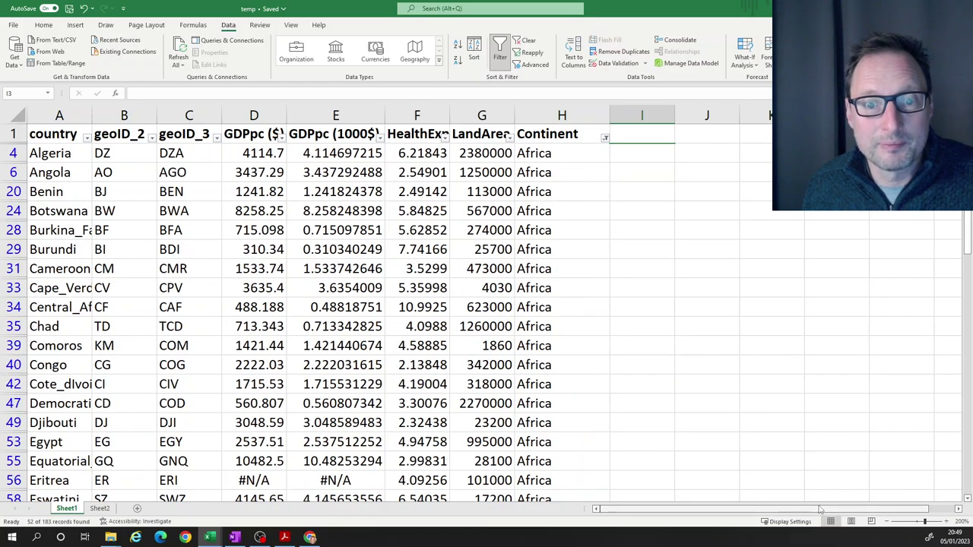
scroll(668, 371, "down", 1)
scroll(608, 348, "down", 13)
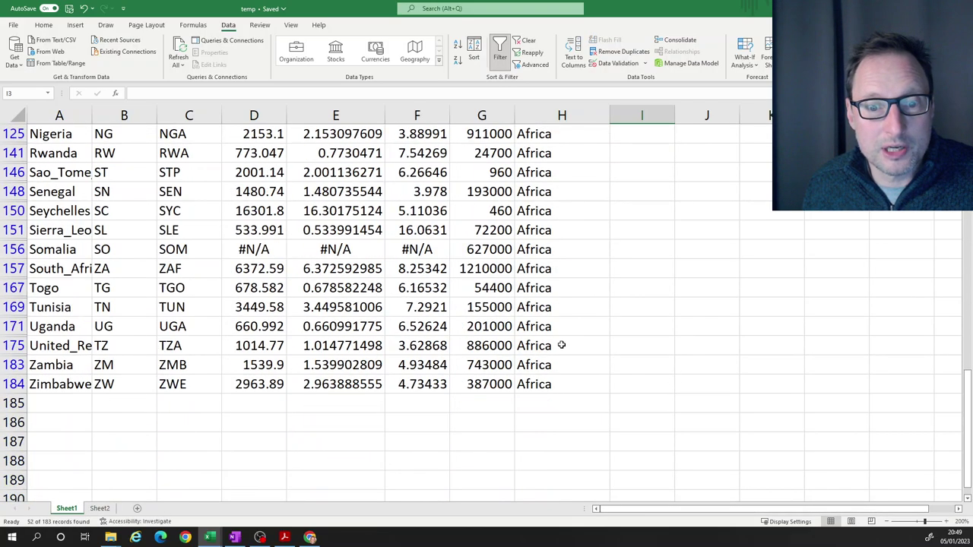
scroll(560, 342, "up", 4)
scroll(554, 344, "up", 10)
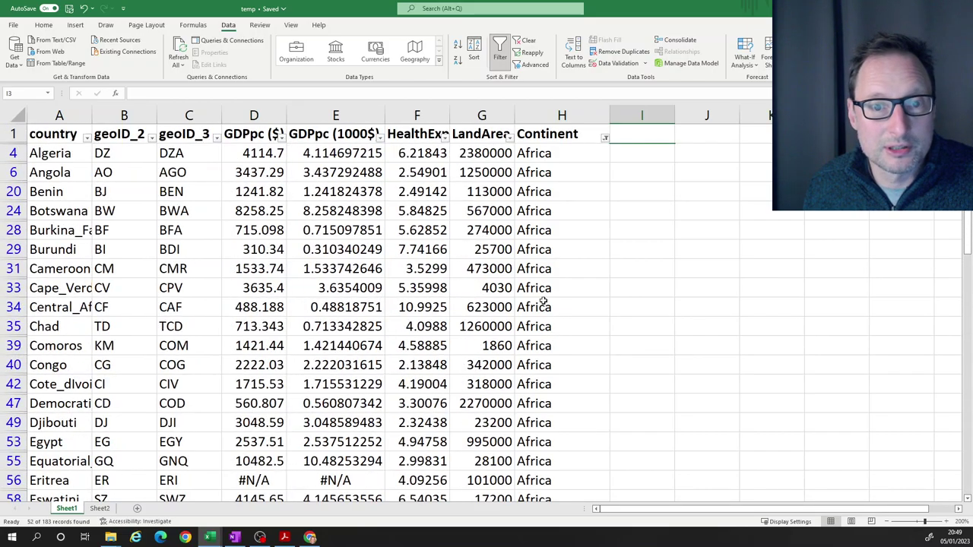
Remove the Africa filter from the Continent column by selecting all continents
left_click(605, 139)
left_click(503, 258)
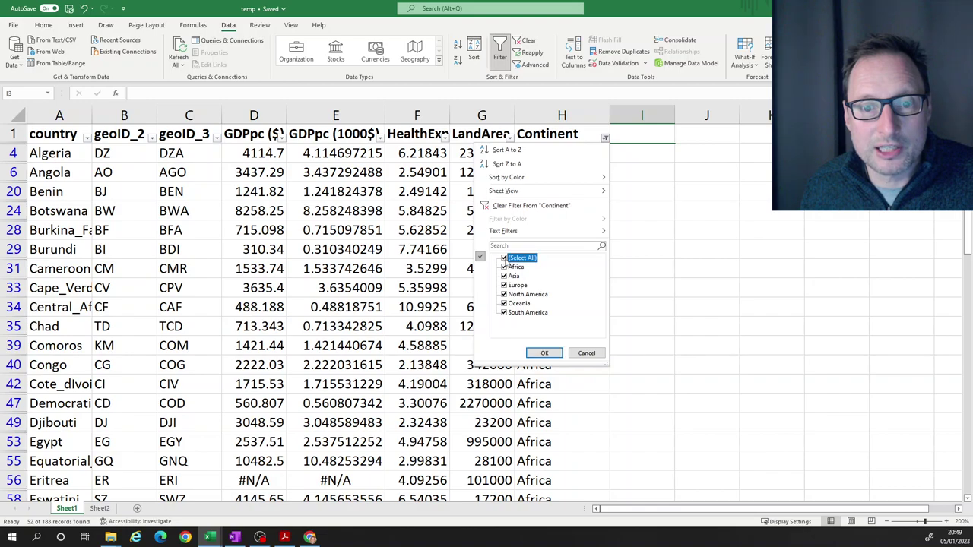
left_click(544, 353)
Sort the country table in columns A to H by GDPpc ($) from largest to smallest
left_click_drag(58, 114, 516, 101)
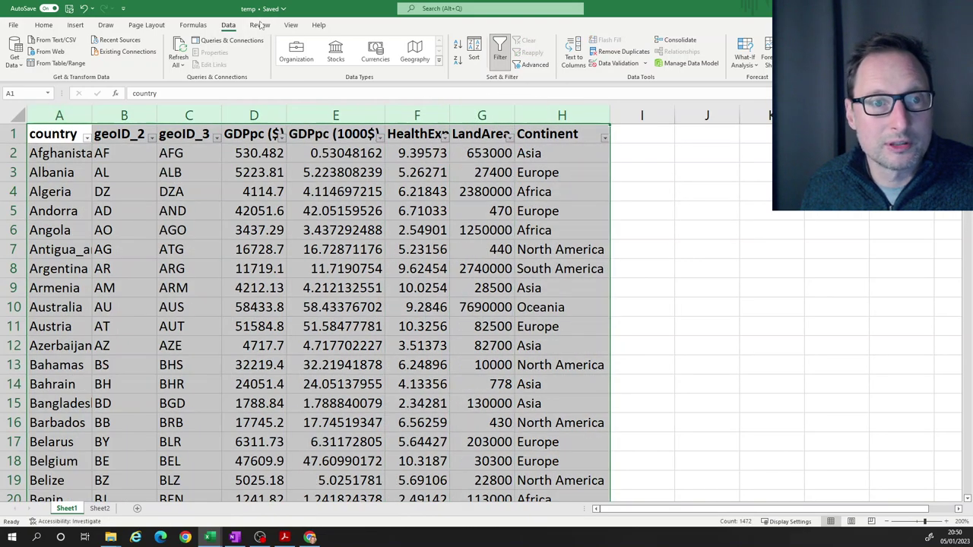
left_click(474, 54)
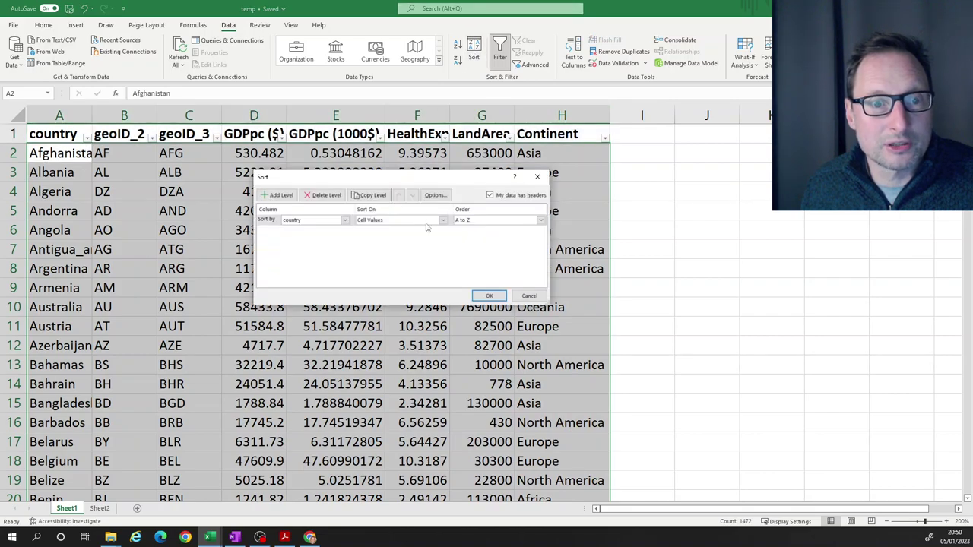
left_click(324, 221)
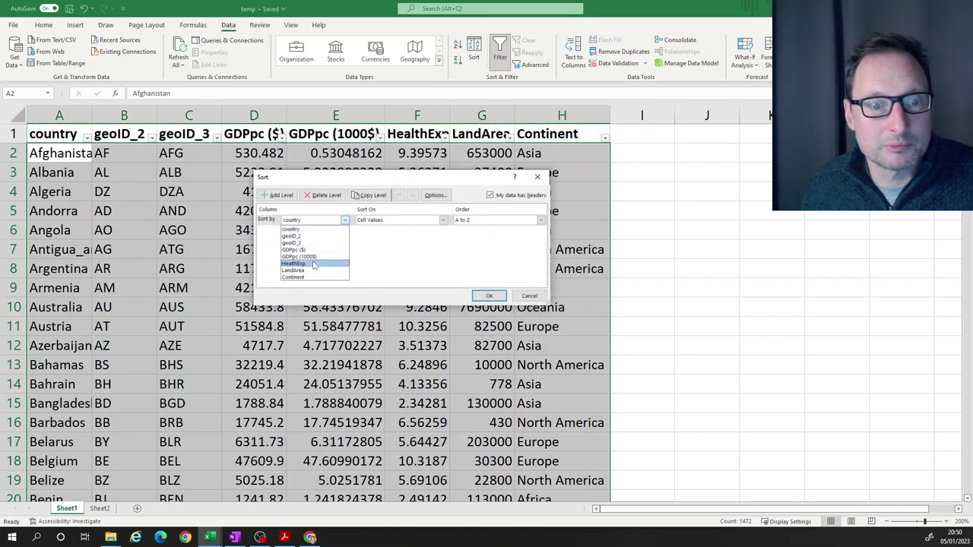
left_click(310, 250)
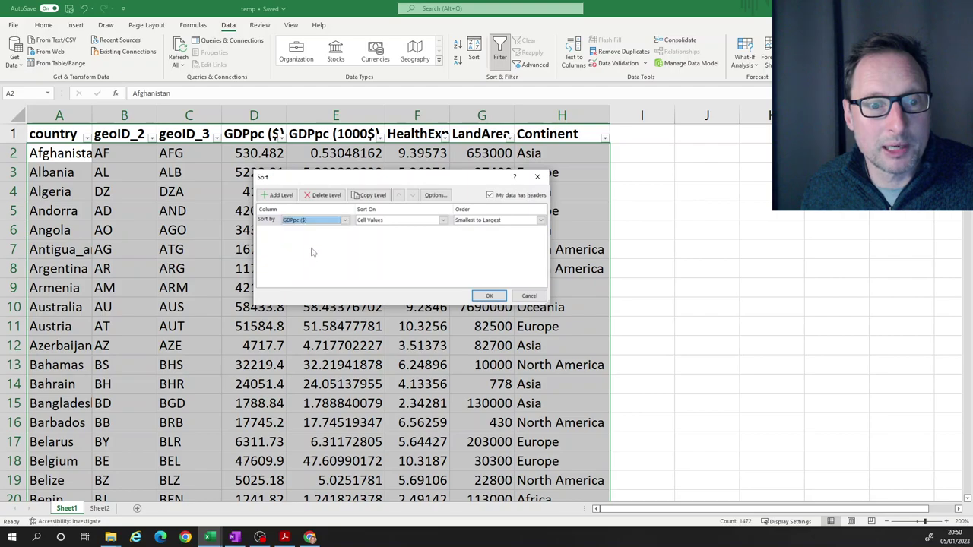
left_click(477, 222)
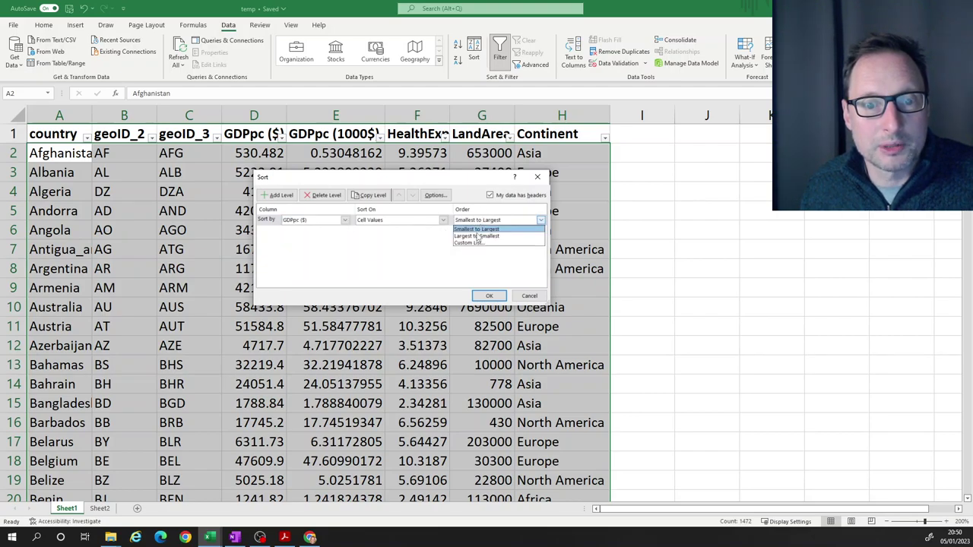
left_click(480, 234)
left_click(489, 296)
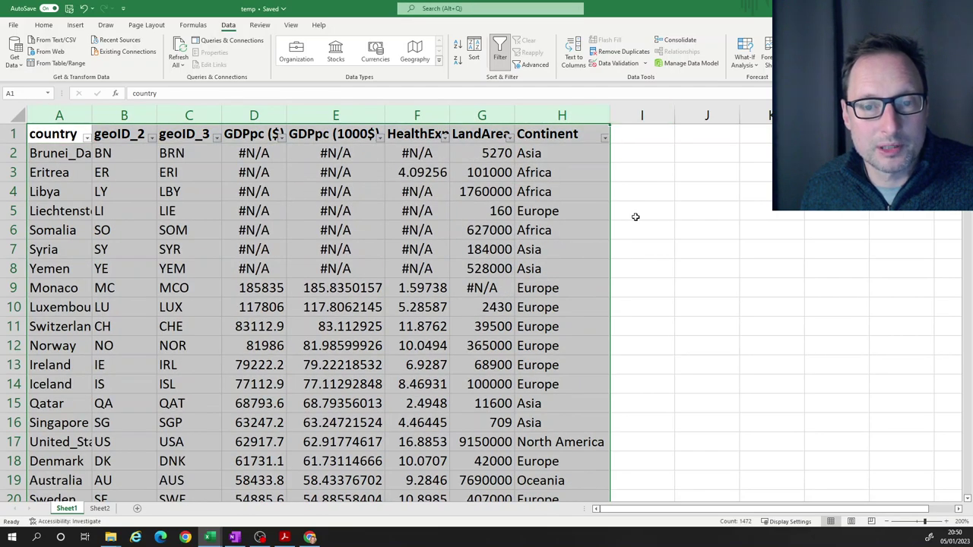
Filter the Continent column to show only Africa and check the GDP per capita cells of Seychelles and South Africa
left_click(603, 137)
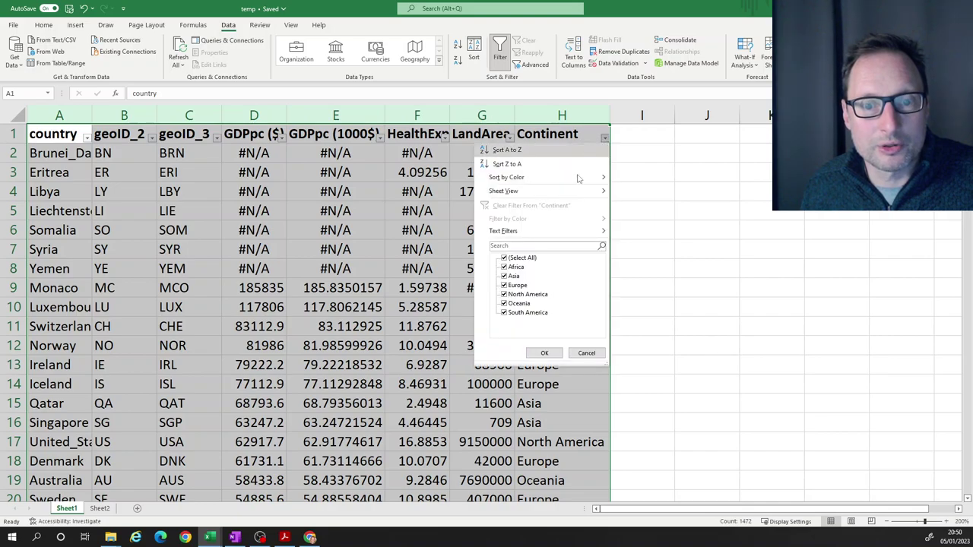
left_click(504, 258)
left_click(504, 267)
left_click(544, 353)
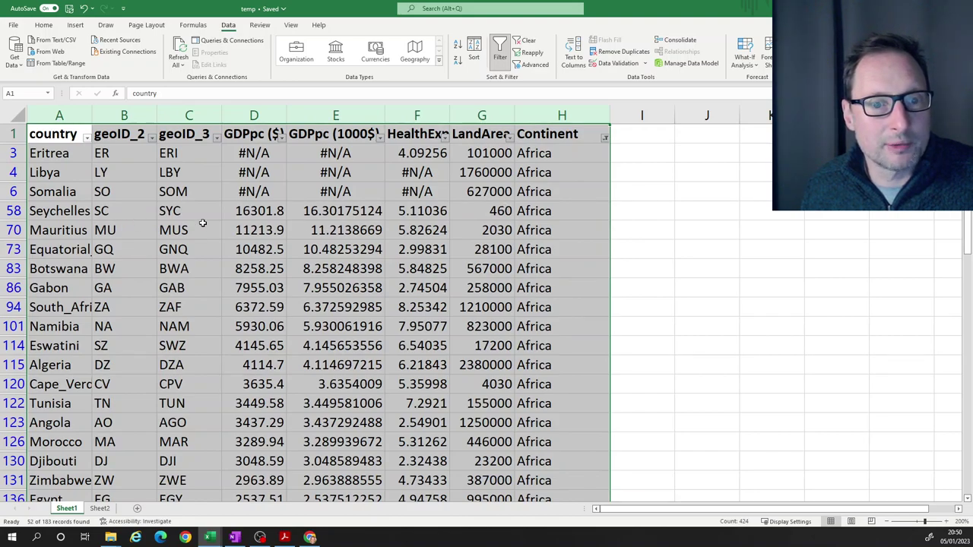
left_click(357, 213)
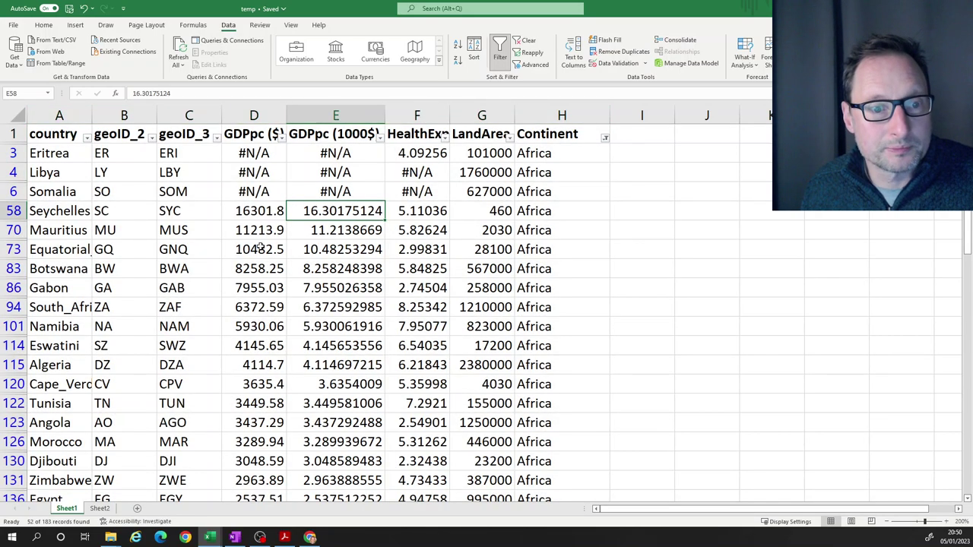
left_click(261, 213)
left_click(76, 213)
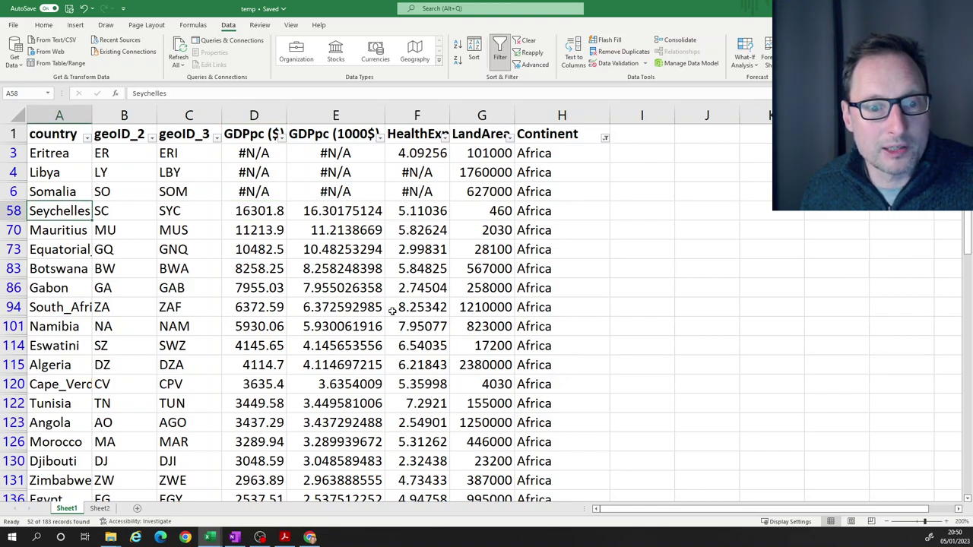
left_click(330, 304)
left_click(282, 307)
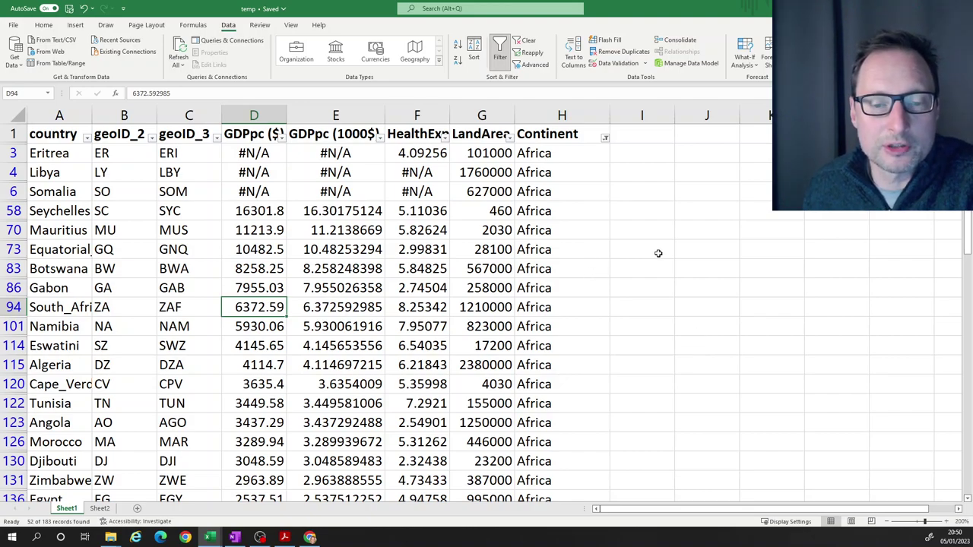
left_click(260, 212)
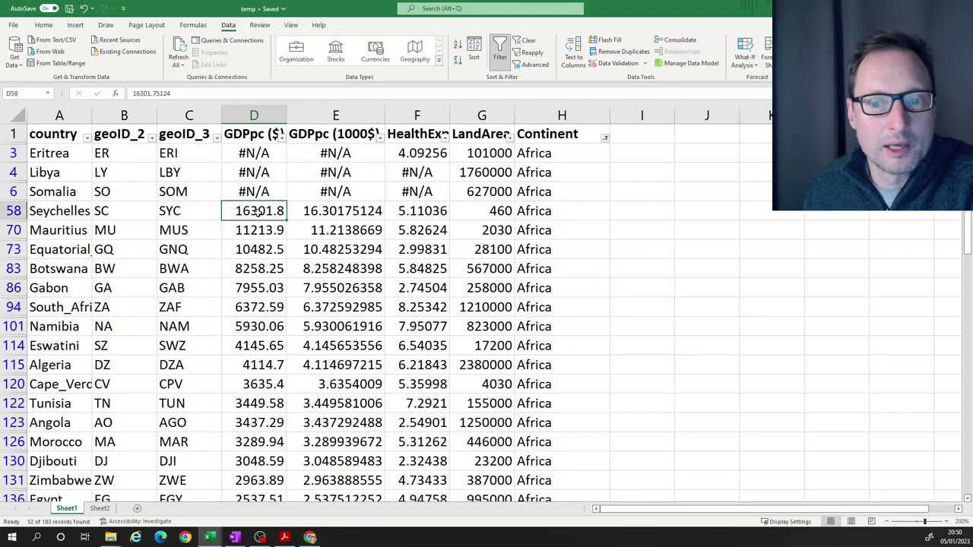
Show the countries of all continents again in the sorted table
left_click(605, 138)
left_click(504, 257)
left_click(544, 353)
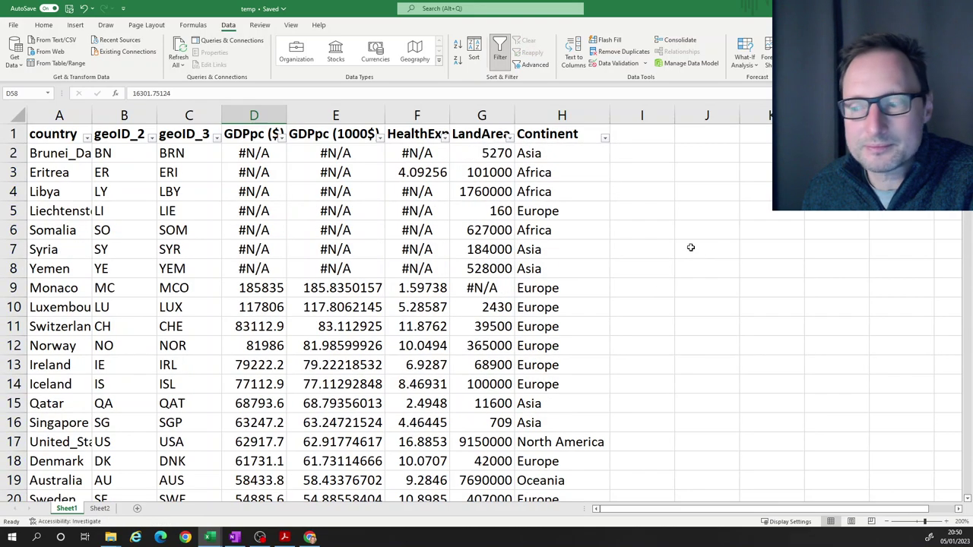